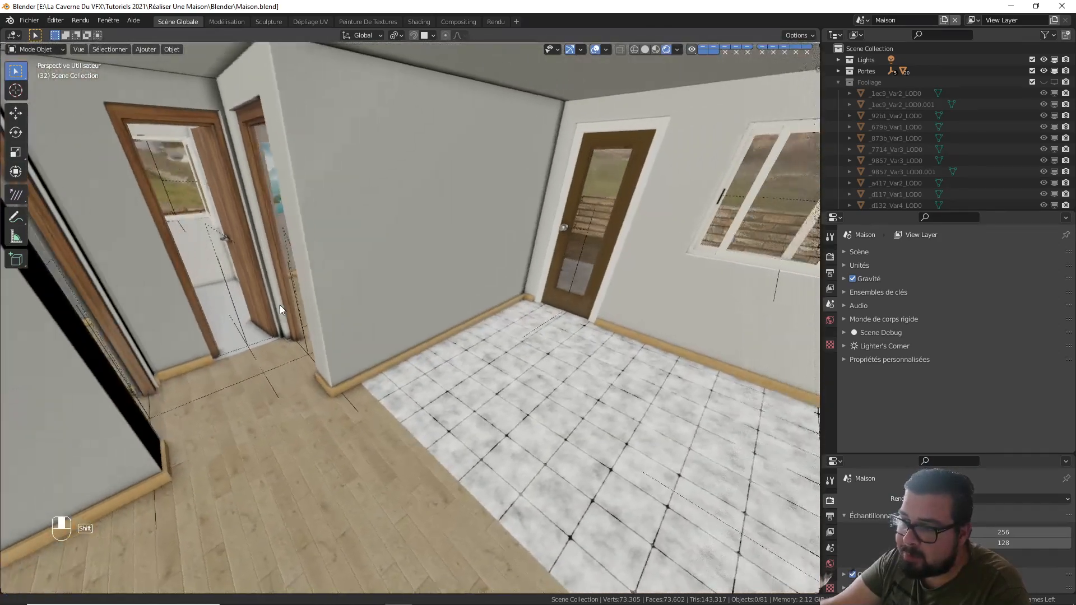
- Switch to Firefox and search Google Images for "frigo" in place of the earlier TV search
{"action": "key", "text": "super"}
{"action": "left_click", "coordinate": [316, 594]}
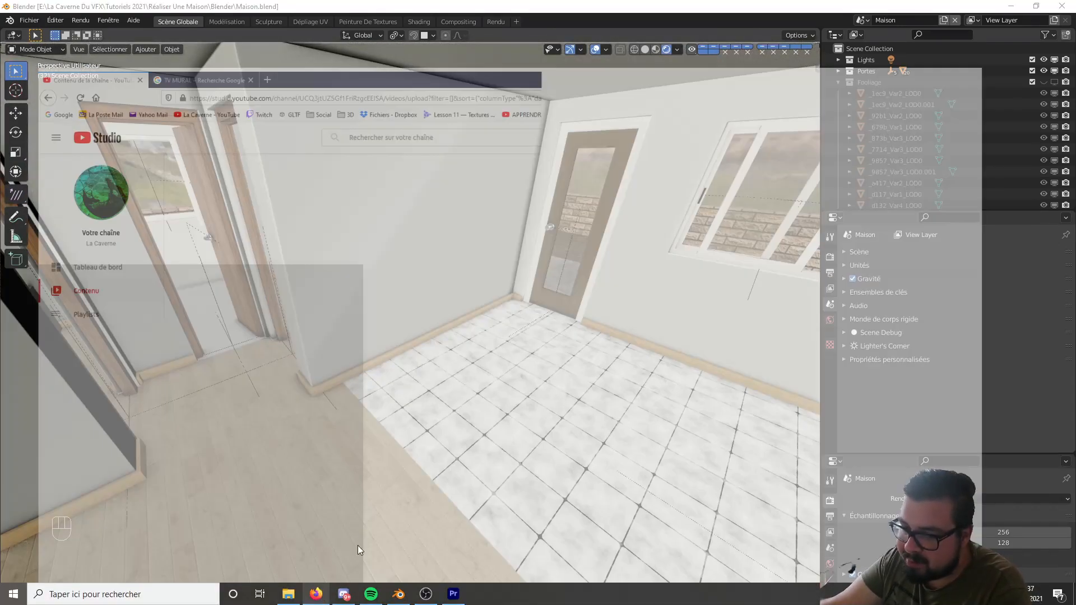
{"action": "left_click", "coordinate": [197, 6]}
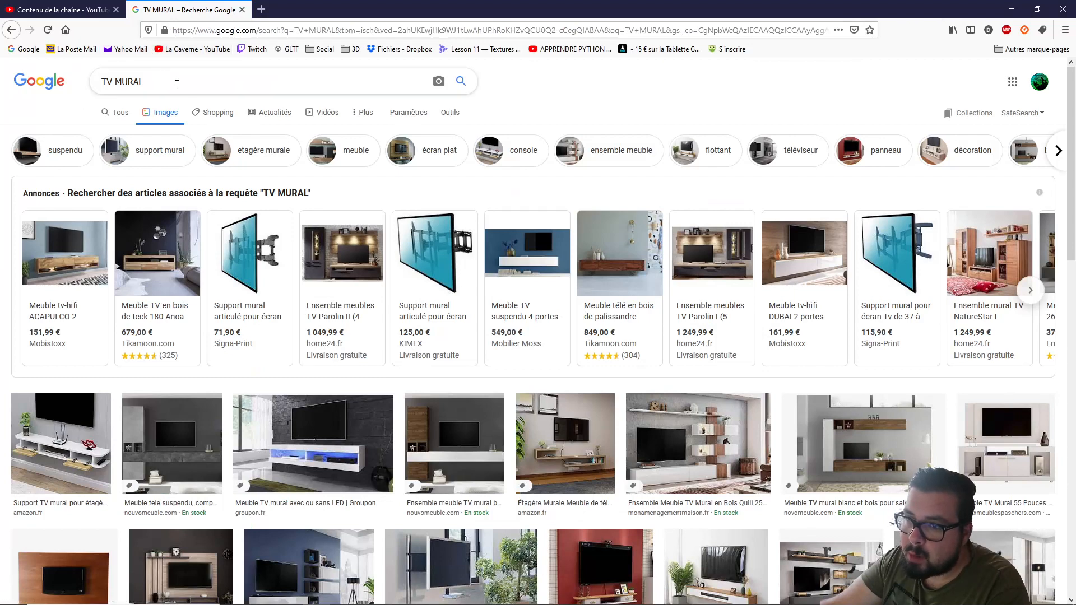
{"action": "triple_click", "coordinate": [153, 88]}
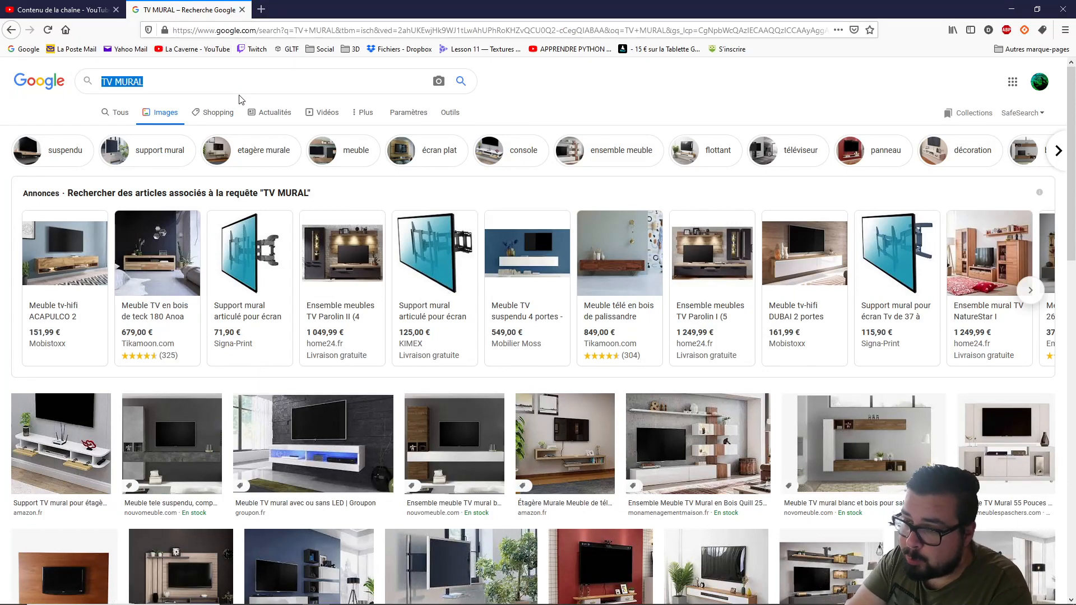
{"action": "type", "text": "frigo"}
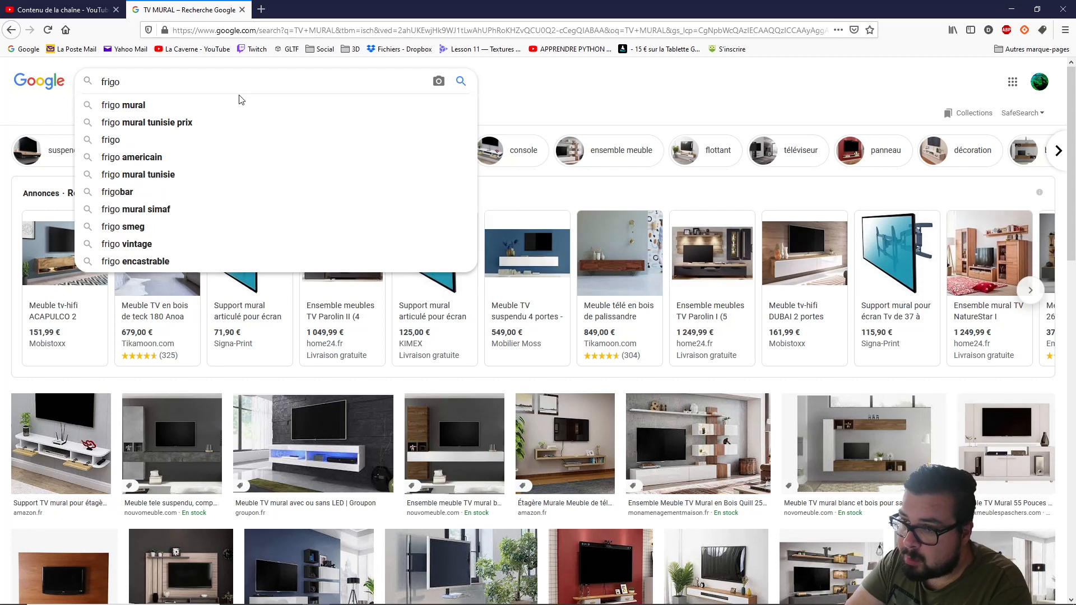
{"action": "key", "text": "Return"}
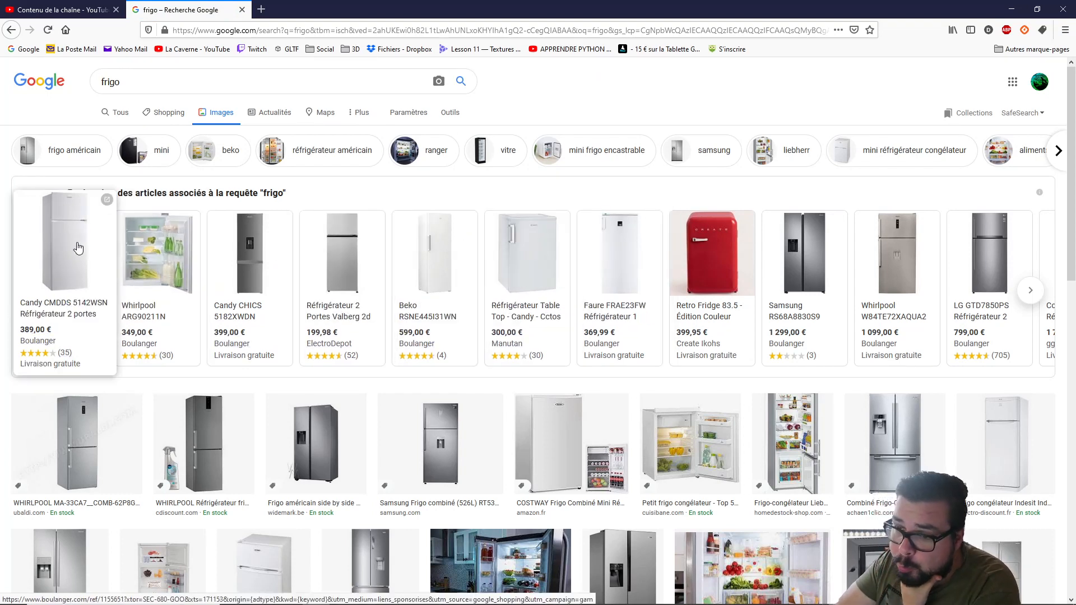
- Look through the refrigerator image results and examine a picture of white fridges as a modelling reference
{"action": "scroll", "coordinate": [493, 368], "scroll_direction": "down", "scroll_amount": 3}
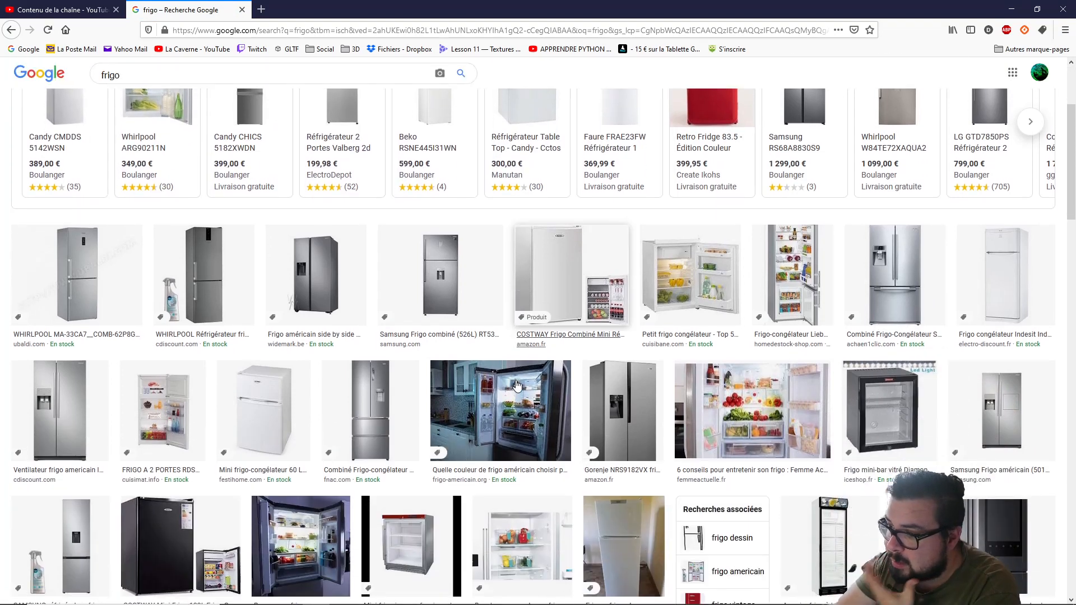
{"action": "scroll", "coordinate": [539, 380], "scroll_direction": "down", "scroll_amount": 3}
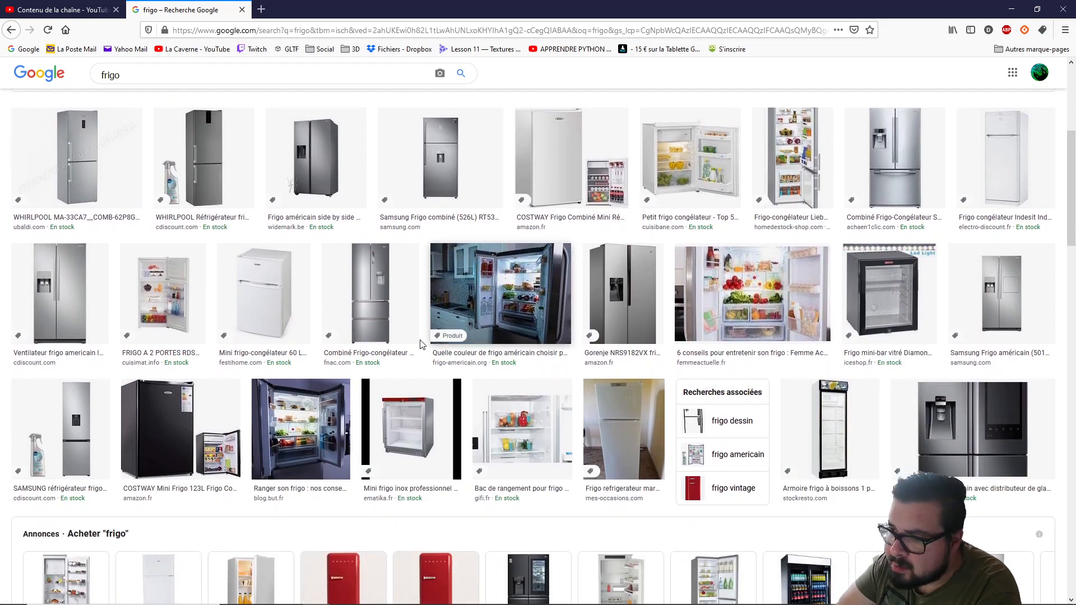
{"action": "scroll", "coordinate": [301, 315], "scroll_direction": "down", "scroll_amount": 2}
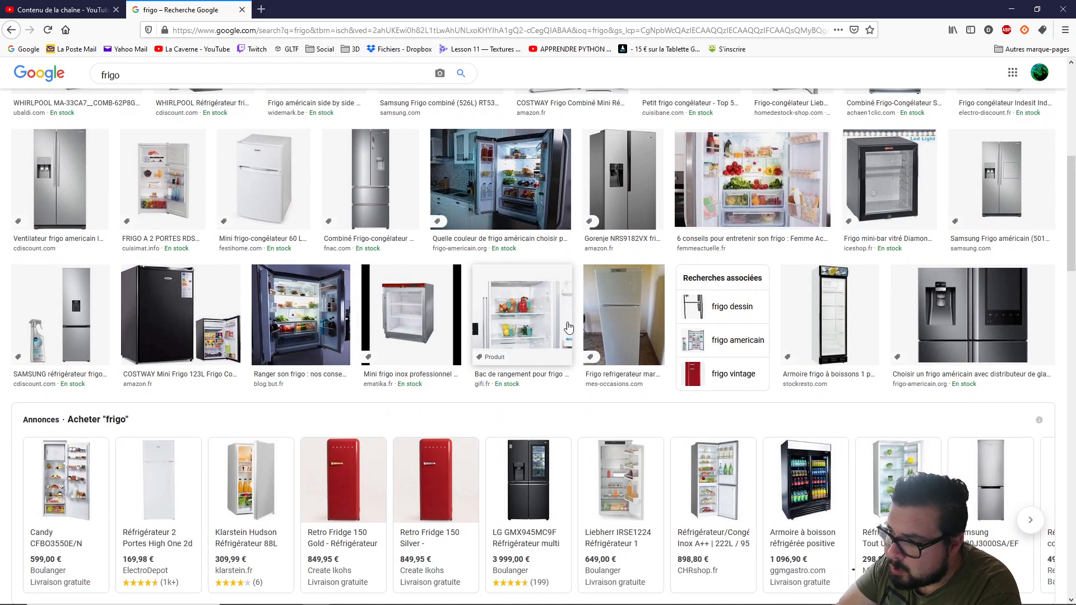
{"action": "scroll", "coordinate": [624, 305], "scroll_direction": "down", "scroll_amount": 4}
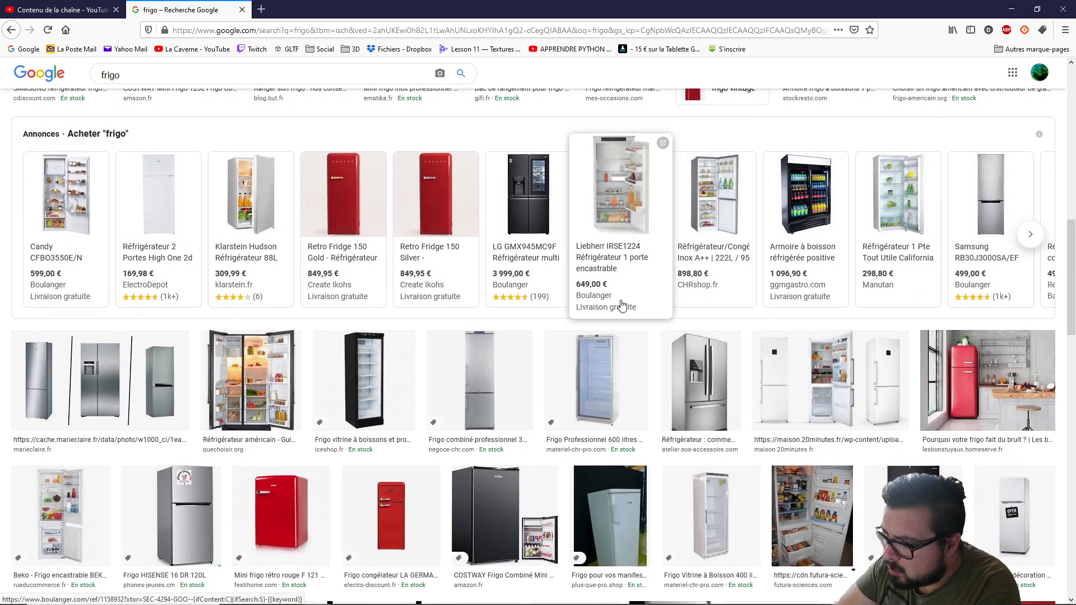
{"action": "scroll", "coordinate": [624, 306], "scroll_direction": "down", "scroll_amount": 2}
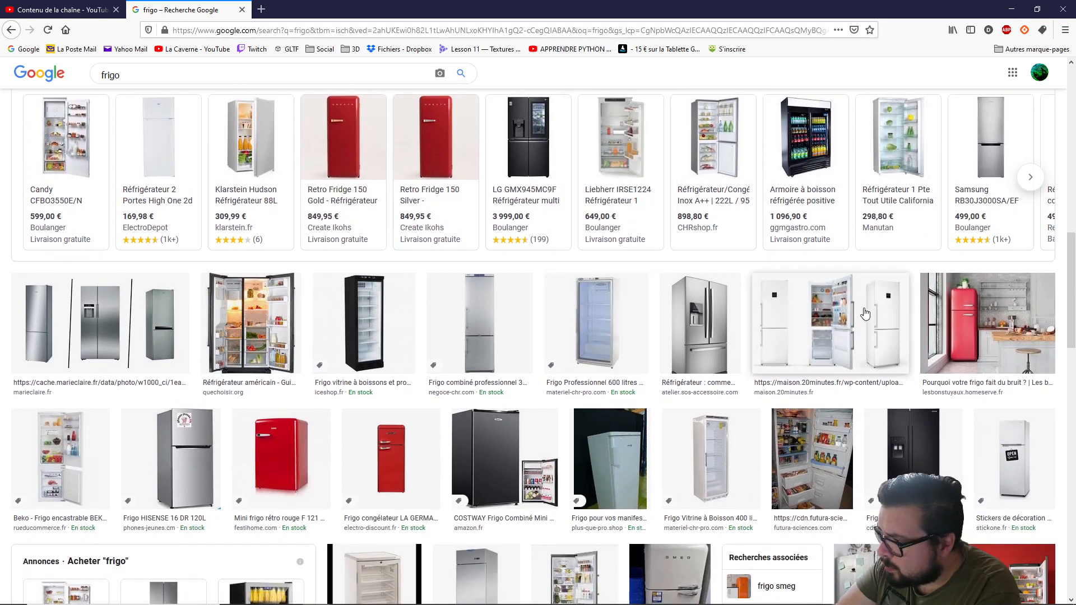
{"action": "left_click", "coordinate": [798, 310]}
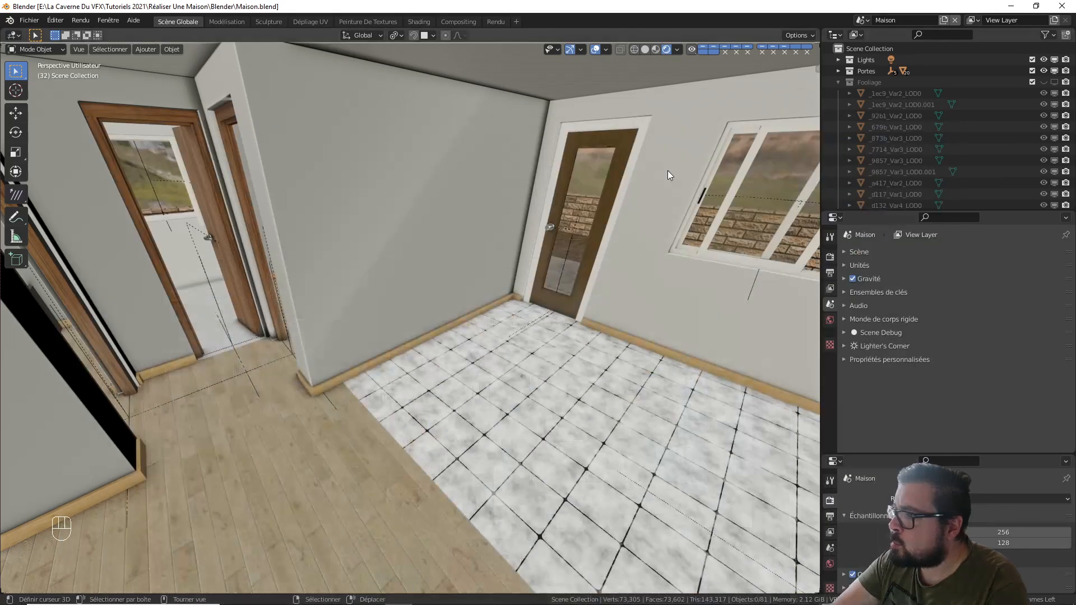
- Back in Blender, place the 3D cursor on the tiled floor beside the wall and switch to the Meubles scene
{"action": "middle_click_drag", "start_coordinate": [667, 170], "coordinate": [379, 369]}
{"action": "right_click", "coordinate": [392, 365], "text": "shift"}
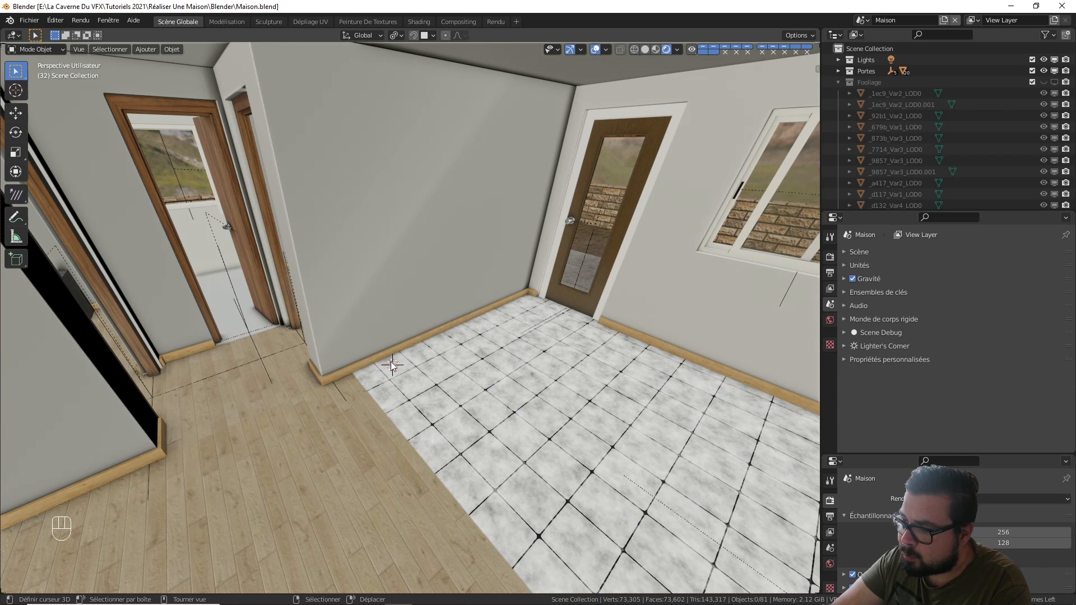
{"action": "left_click", "coordinate": [861, 19]}
{"action": "left_click", "coordinate": [886, 43]}
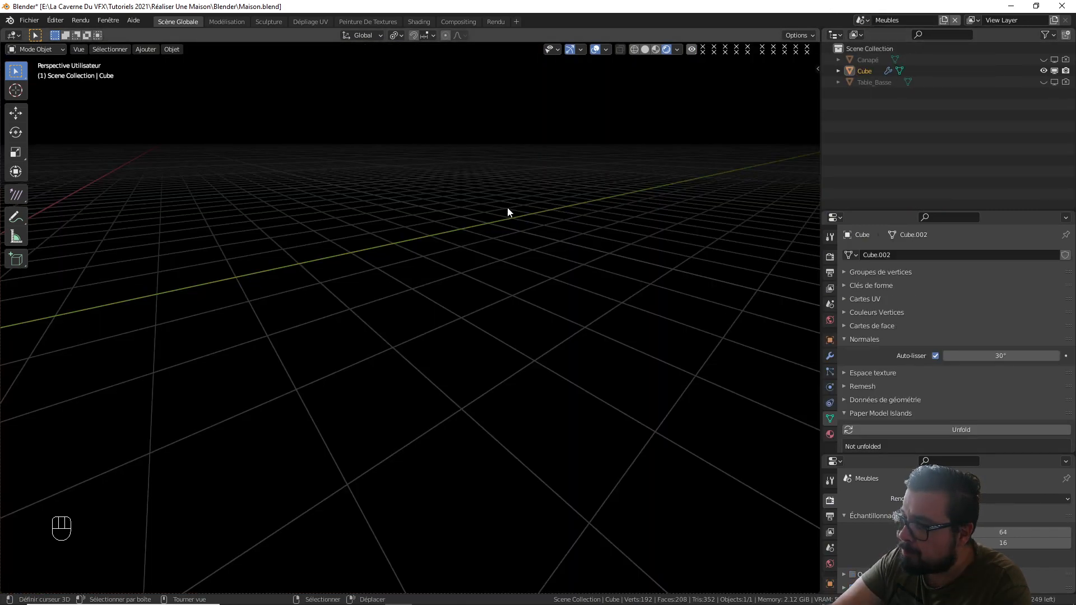
- Set the viewport shading to solid so the shelf unit is shown without the environment background
{"action": "middle_click_drag", "start_coordinate": [507, 211], "coordinate": [566, 263]}
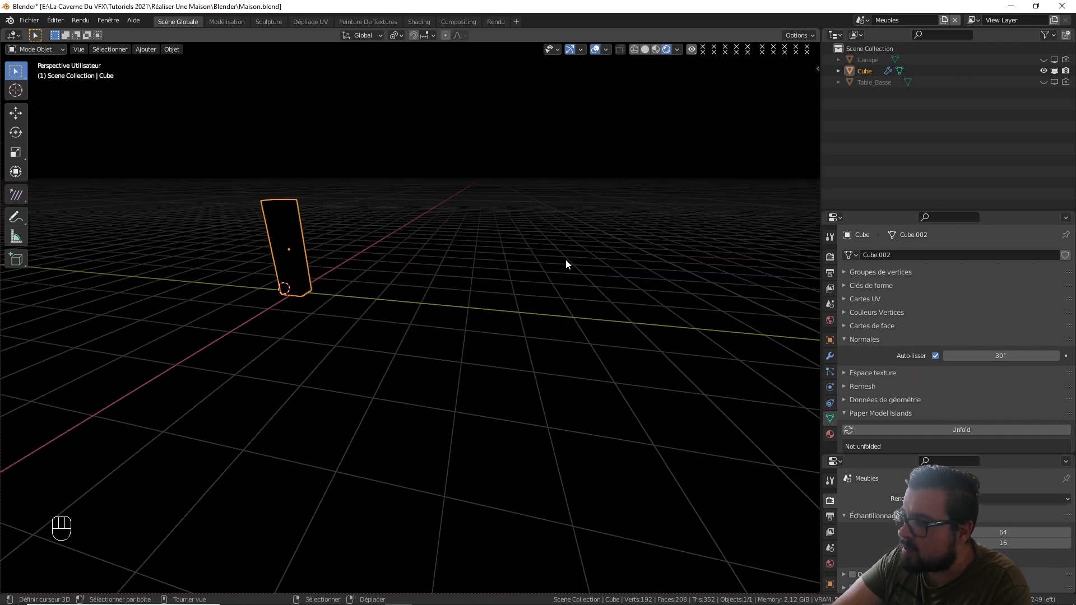
{"action": "left_click", "coordinate": [654, 49]}
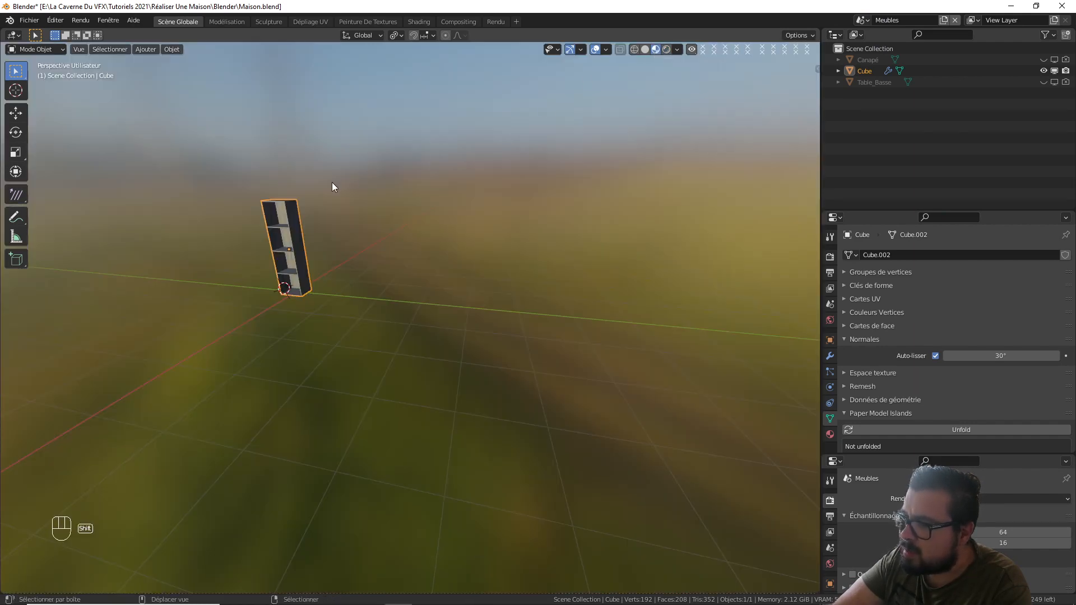
{"action": "middle_click_drag", "start_coordinate": [332, 182], "coordinate": [597, 120]}
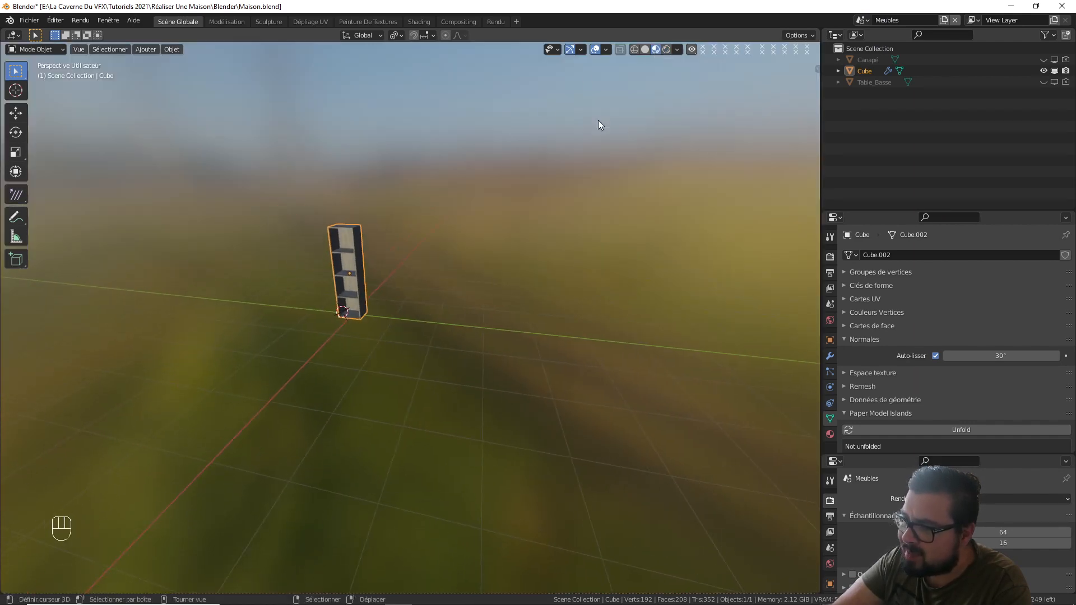
{"action": "left_click", "coordinate": [646, 49]}
{"action": "middle_click_drag", "start_coordinate": [465, 167], "coordinate": [493, 230]}
- Rename the Cube object as Etagere and hide it in the viewport
{"action": "double_click", "coordinate": [896, 73]}
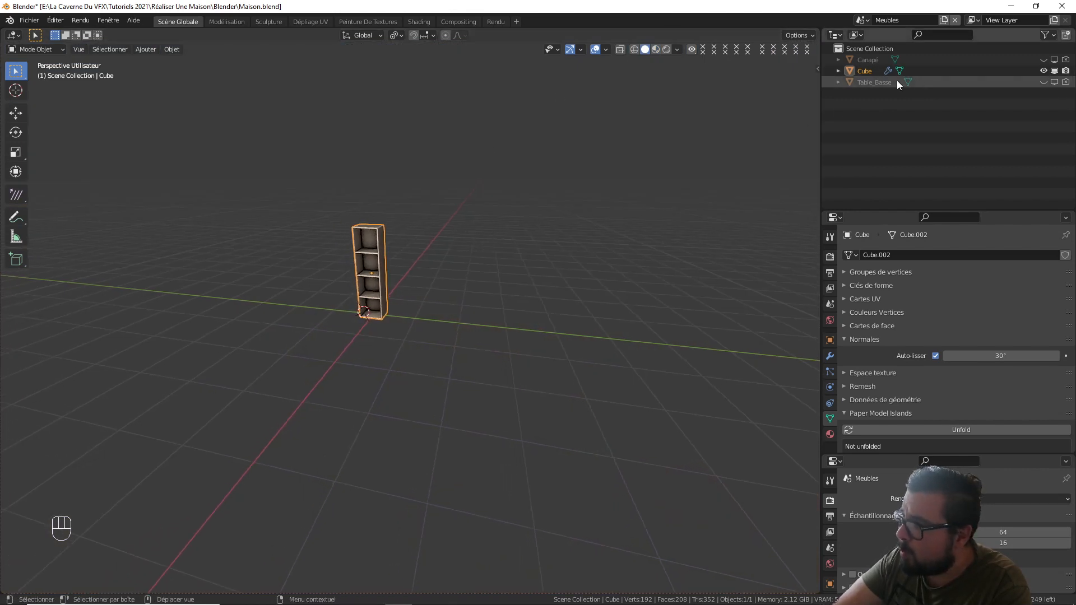
{"action": "type", "text": "Etager"}
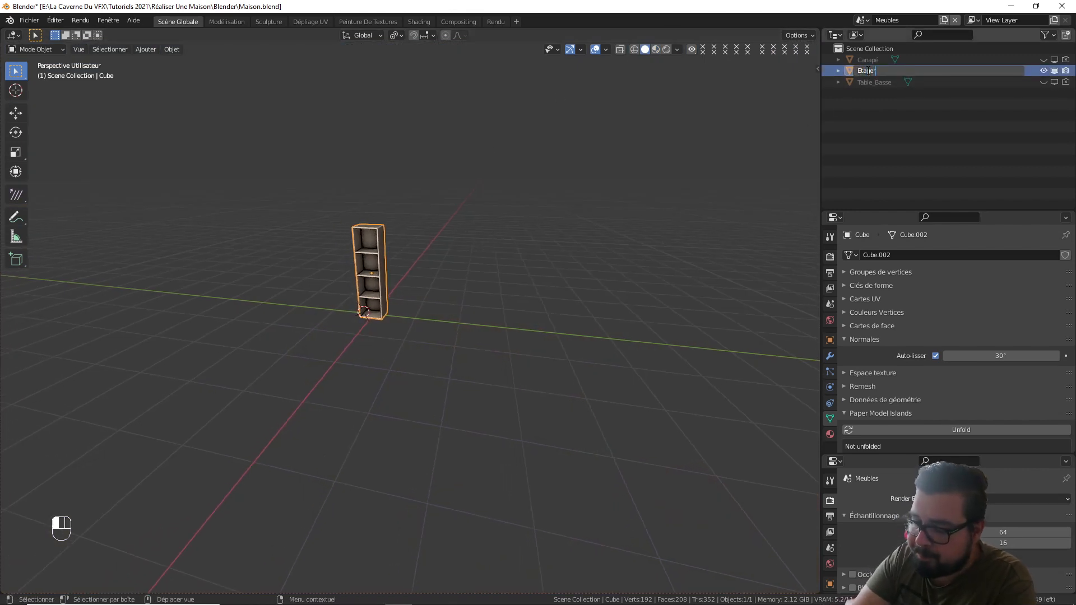
{"action": "type", "text": "e"}
{"action": "key", "text": "Return"}
{"action": "left_click", "coordinate": [1045, 71]}
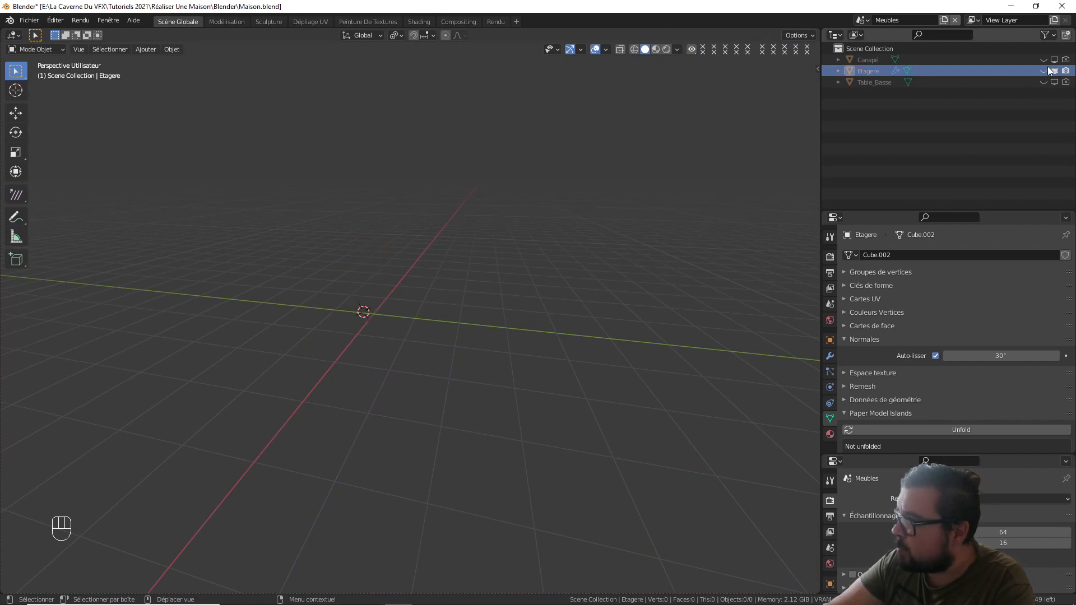
- Reset the 3D cursor to the world origin and add a cylinder mesh there
{"action": "key", "text": "shift+c"}
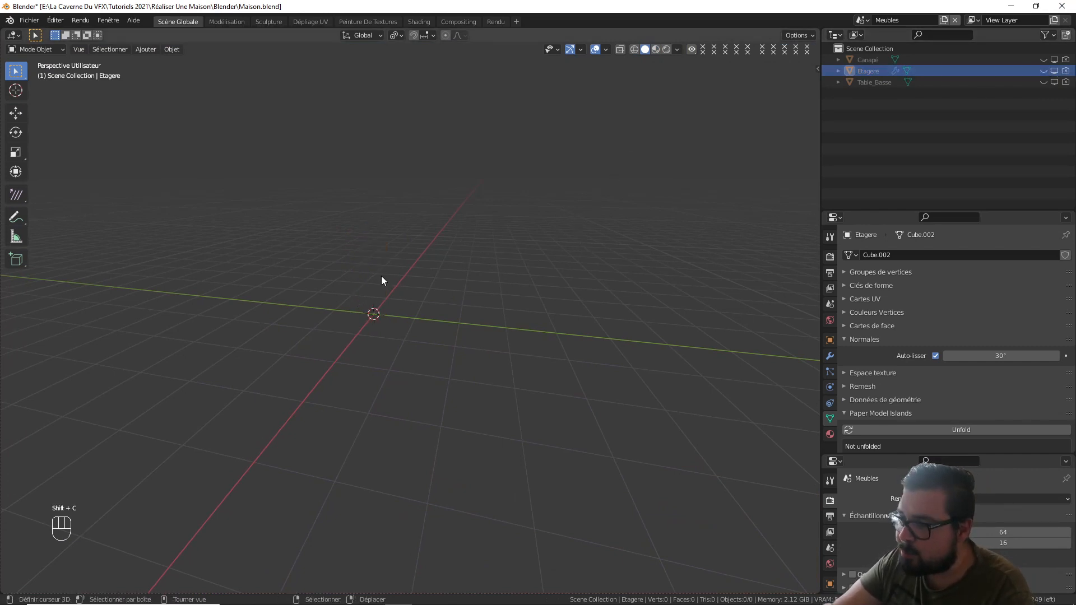
{"action": "key", "text": "KP_1"}
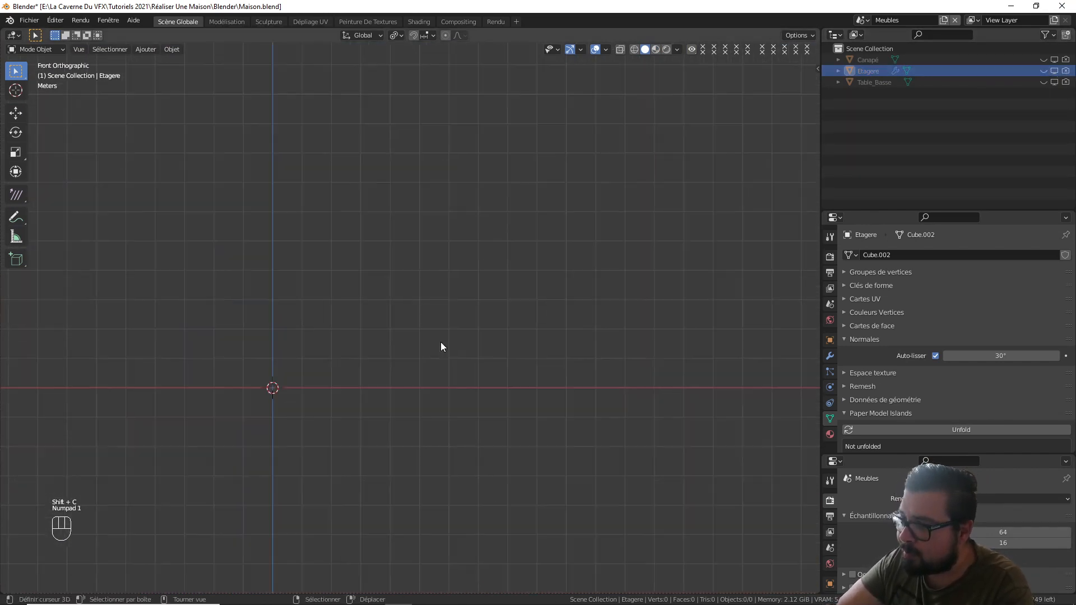
{"action": "middle_click_drag", "start_coordinate": [440, 342], "coordinate": [484, 276]}
{"action": "key", "text": "shift+a"}
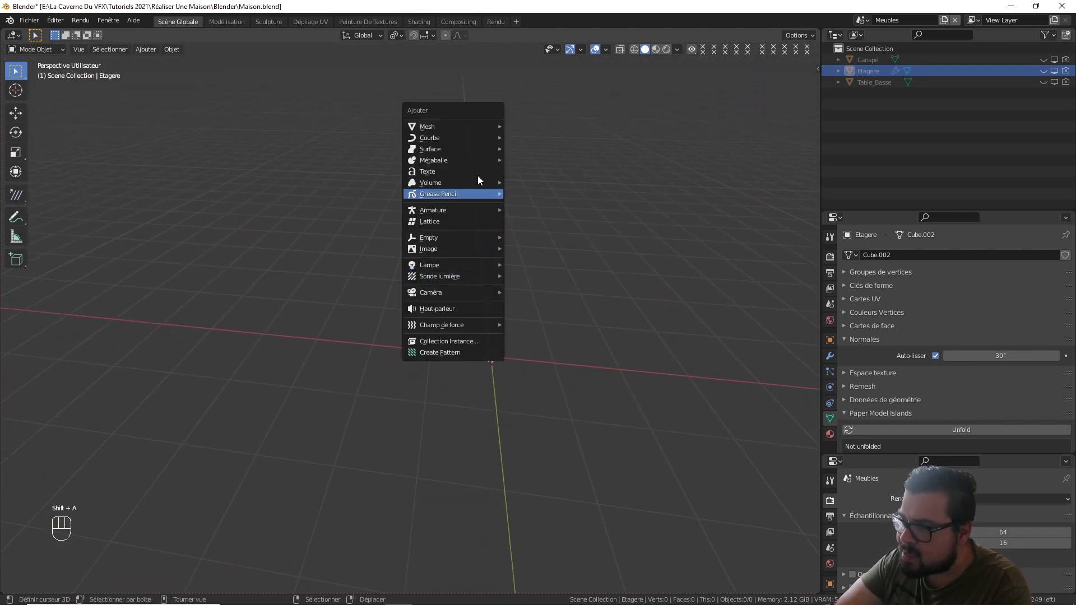
{"action": "mouse_move", "coordinate": [455, 124]}
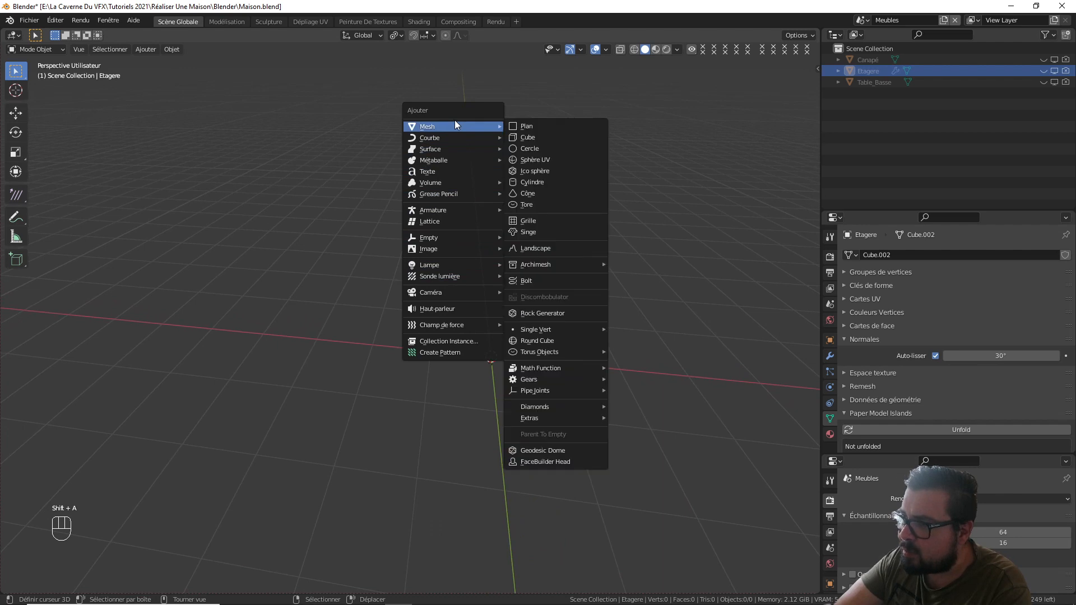
{"action": "left_click", "coordinate": [543, 181]}
{"action": "middle_click_drag", "start_coordinate": [600, 305], "coordinate": [572, 266], "text": "shift"}
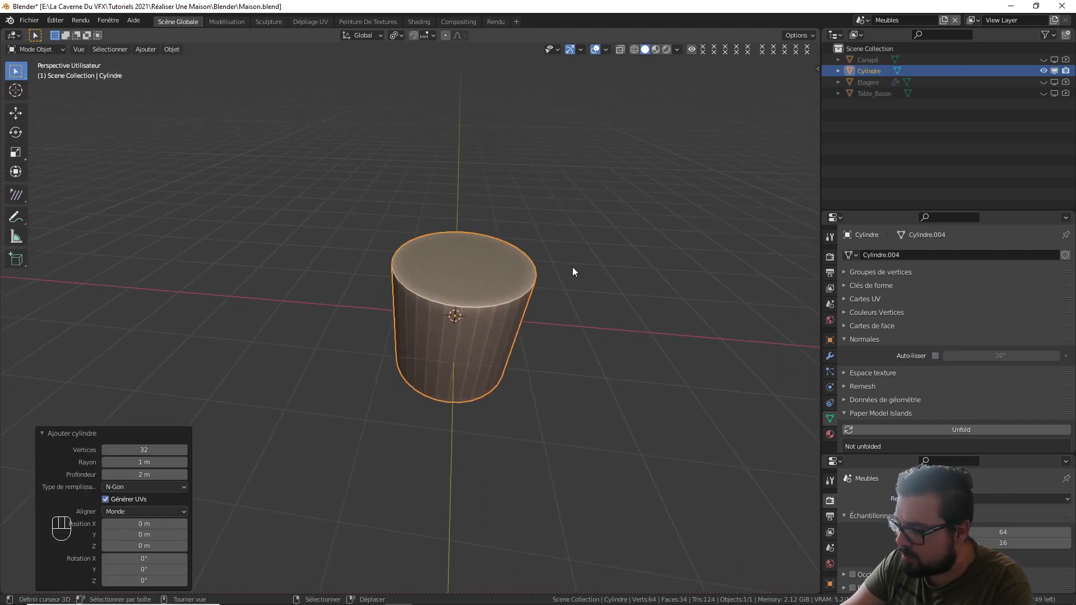
- Scale the cylinder to 0.01 on all axes, frame it and display its transform values
{"action": "key", "text": "s"}
{"action": "key", "text": "0"}
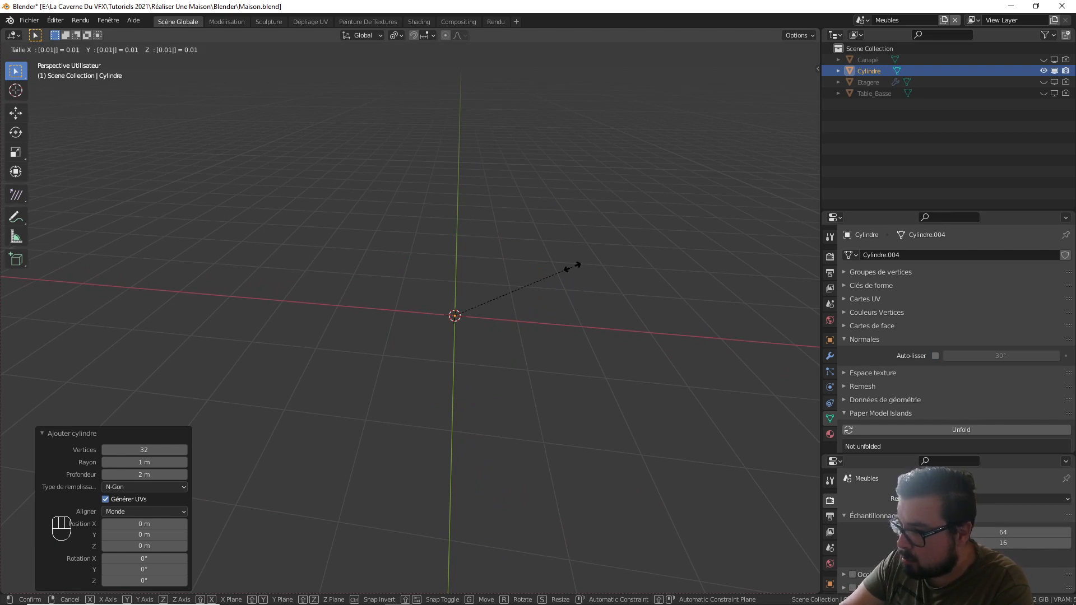
{"action": "key", "text": "Return"}
{"action": "key", "text": "KP_Decimal"}
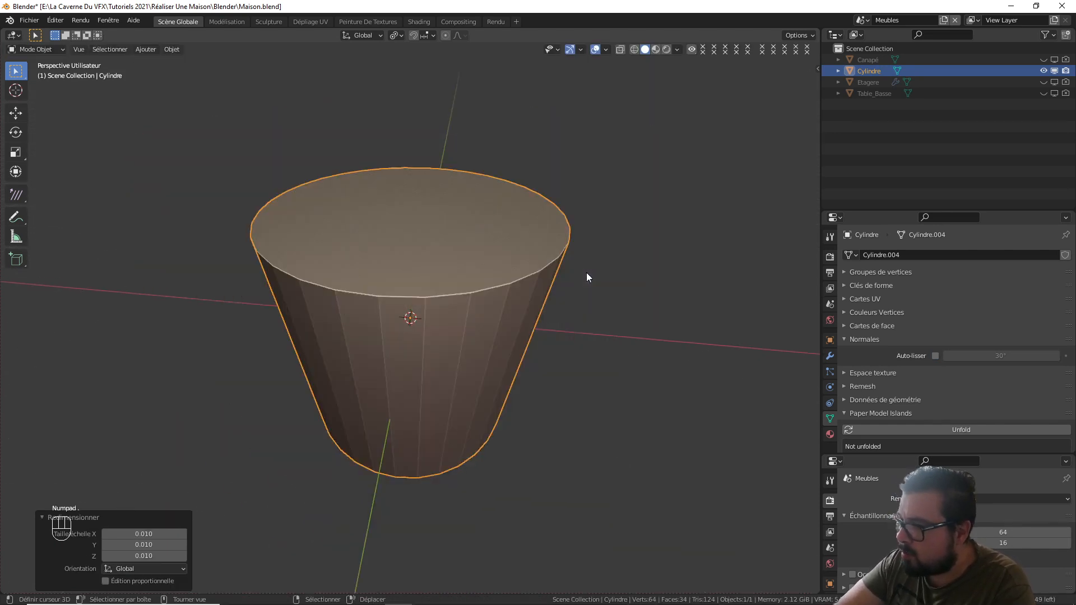
{"action": "middle_click_drag", "start_coordinate": [513, 274], "coordinate": [559, 250]}
{"action": "key", "text": "n"}
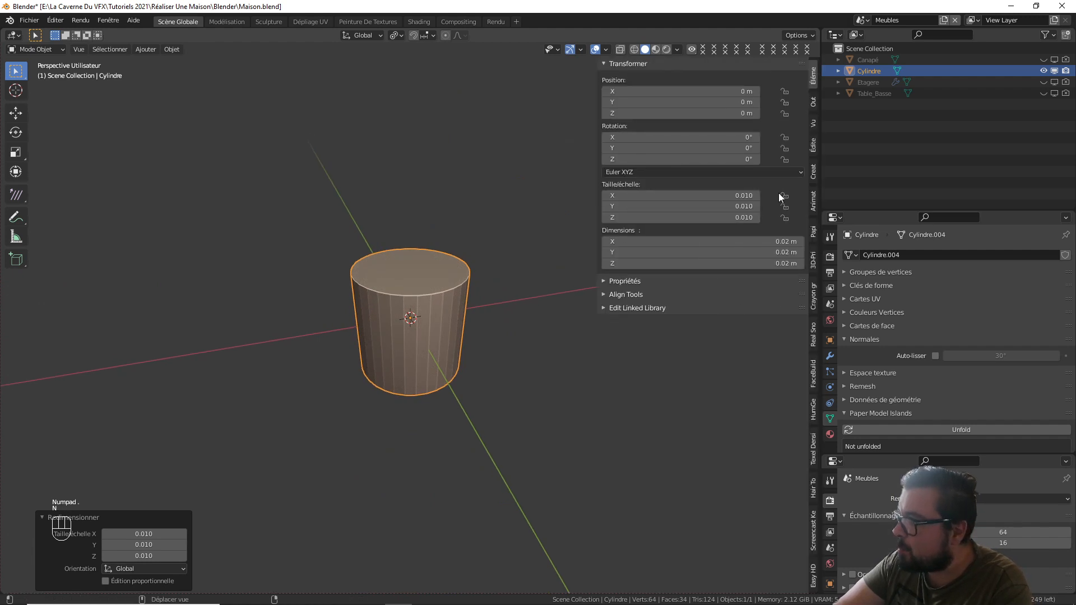
{"action": "scroll", "coordinate": [470, 269], "scroll_direction": "down", "scroll_amount": 8}
{"action": "middle_click_drag", "start_coordinate": [490, 272], "coordinate": [493, 301]}
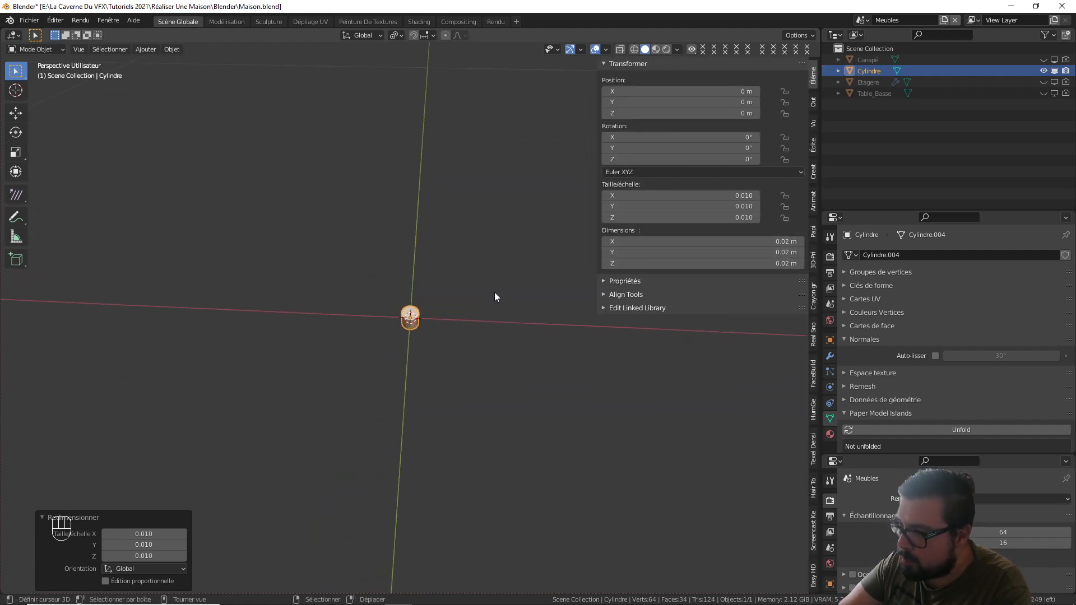
- In Edit mode from the top view, move the cylinder's geometry 0.5 m along X and 0.5 m along Y
{"action": "key", "text": "KP_7"}
{"action": "key", "text": "Tab"}
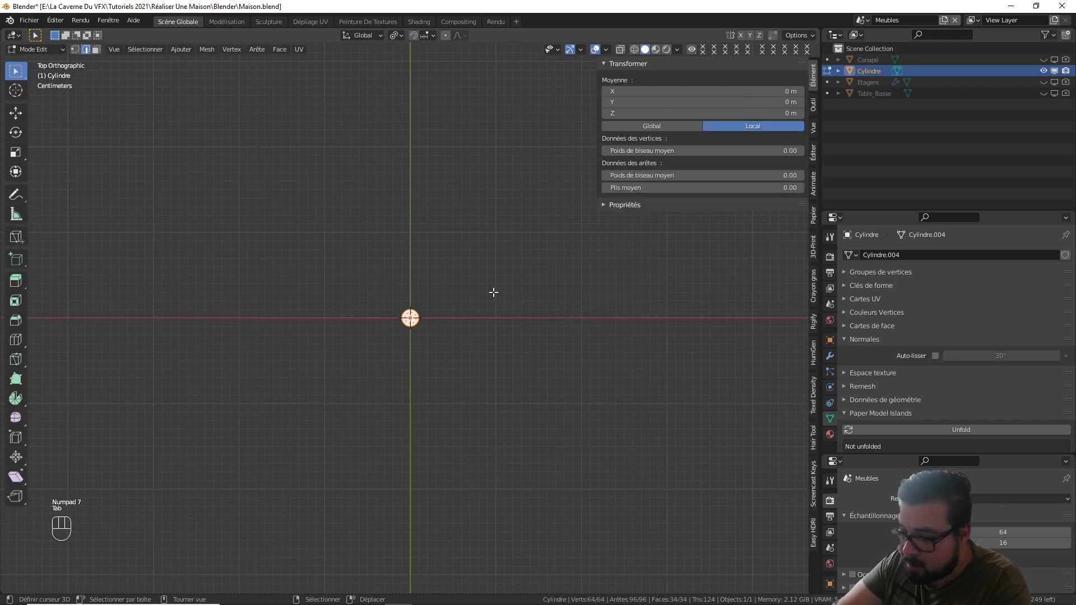
{"action": "key", "text": "g"}
{"action": "key", "text": "x"}
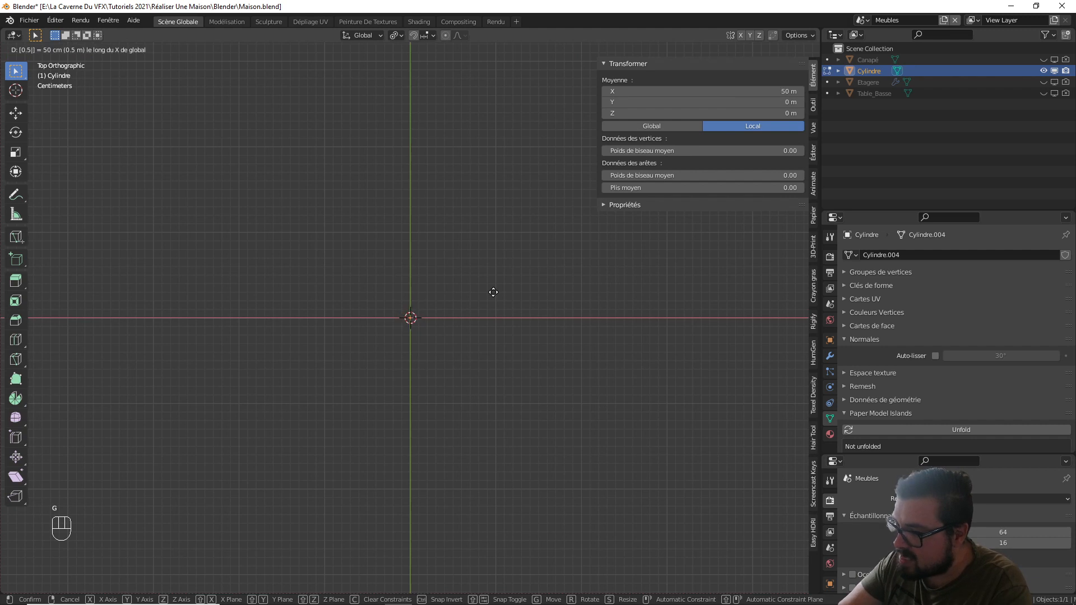
{"action": "key", "text": "Return"}
{"action": "key", "text": "g"}
{"action": "key", "text": "y"}
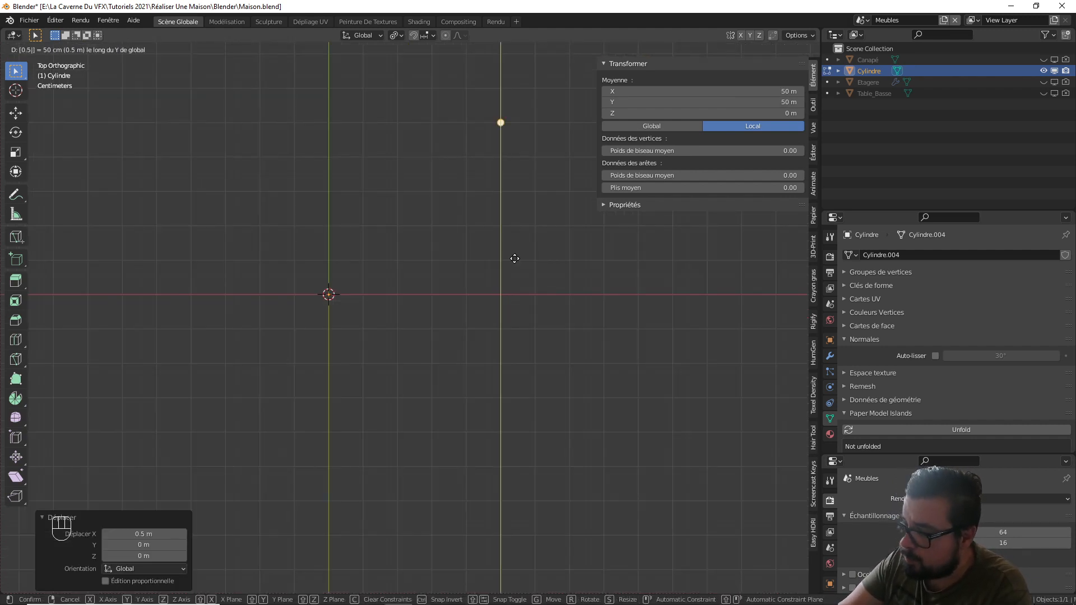
{"action": "key", "text": "Return"}
{"action": "key", "text": "Tab"}
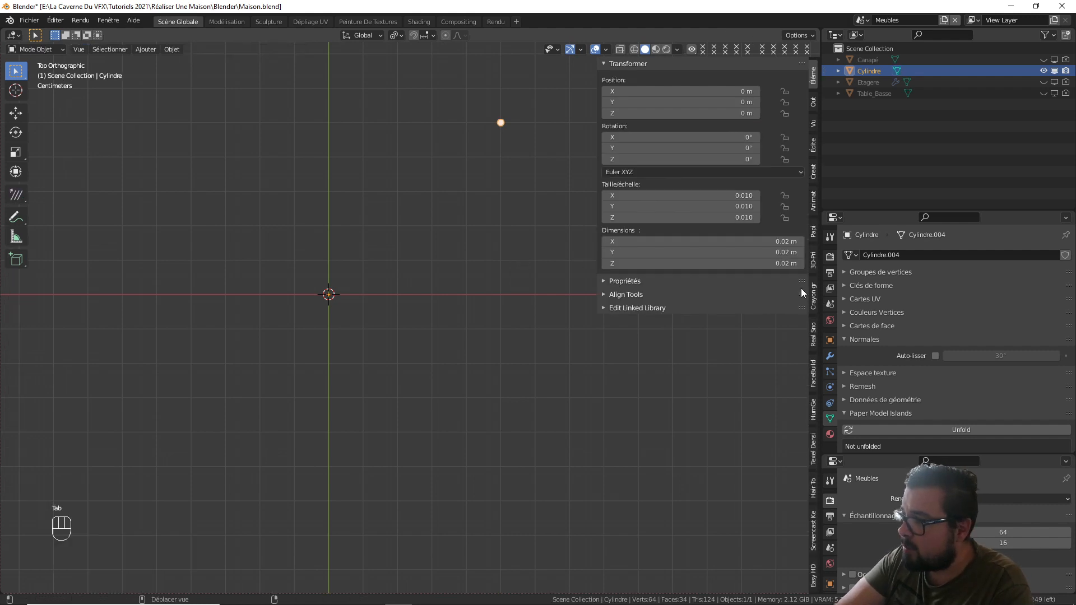
- Add a Mirror modifier to the cylinder with both the X and Y axes enabled
{"action": "left_click", "coordinate": [830, 356]}
{"action": "left_click", "coordinate": [895, 254]}
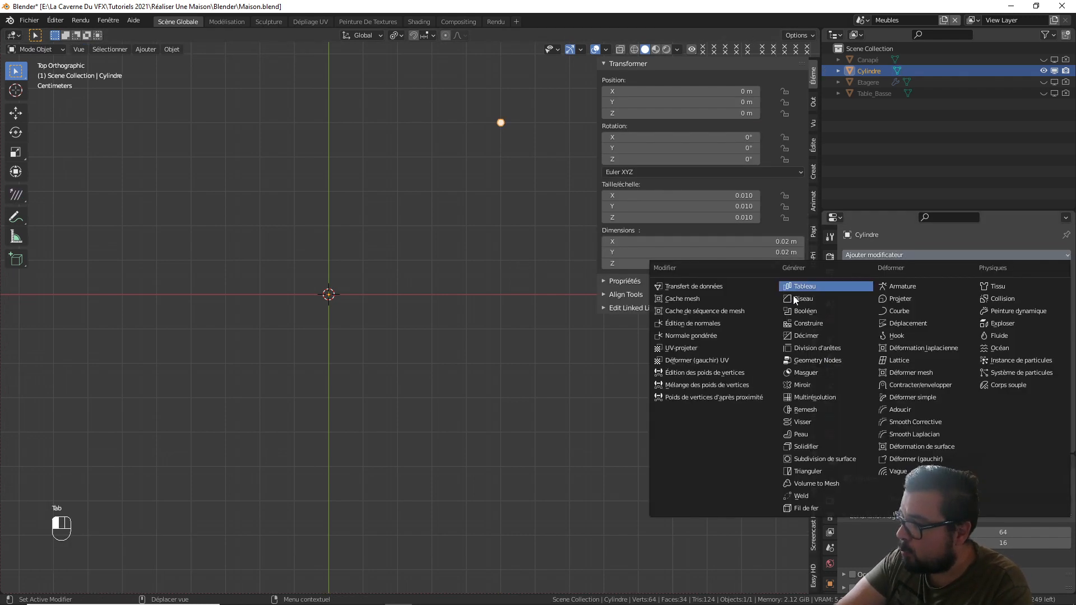
{"action": "left_click", "coordinate": [803, 385]}
{"action": "left_click", "coordinate": [994, 315]}
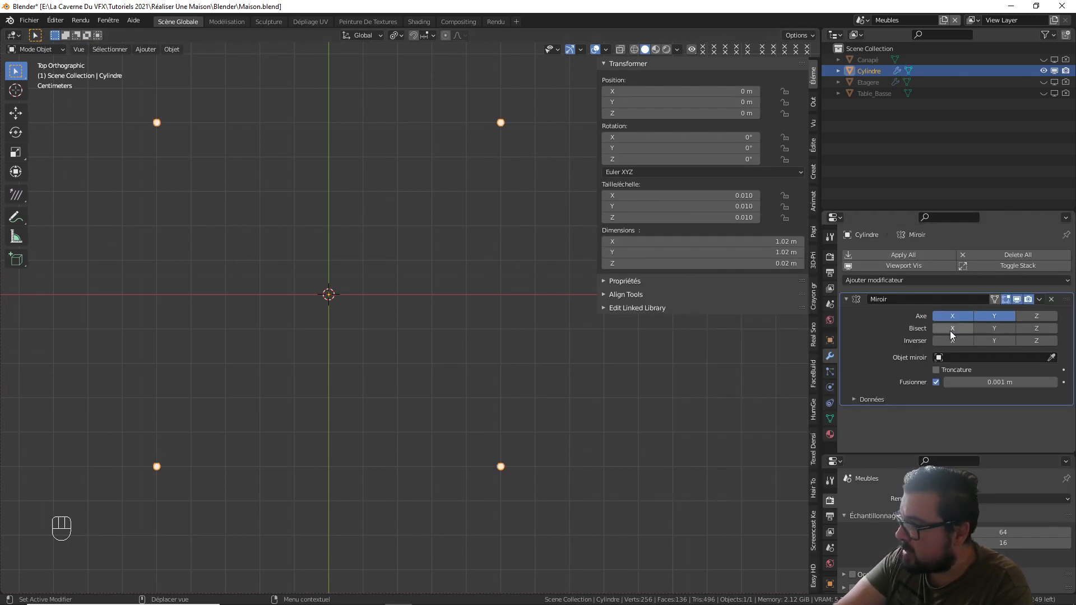
- In Edit mode, extrude the cylinder's two end faces, scale them inward to about 0.8, and delete those inner faces
{"action": "middle_click_drag", "start_coordinate": [540, 413], "coordinate": [207, 62]}
{"action": "key", "text": "Tab"}
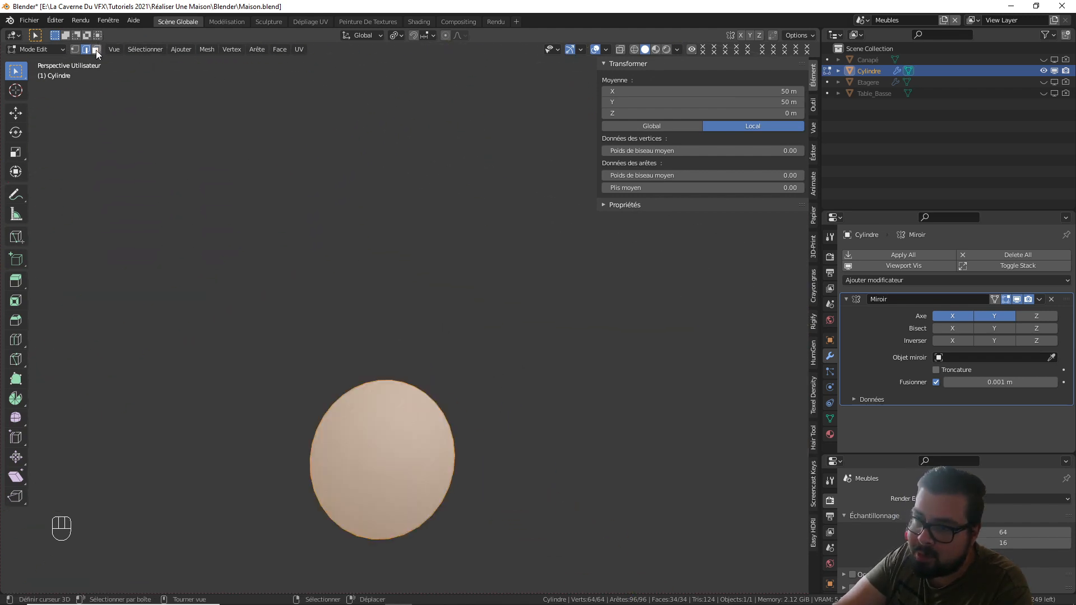
{"action": "right_click", "coordinate": [430, 432]}
{"action": "middle_click_drag", "start_coordinate": [430, 432], "coordinate": [480, 327]}
{"action": "right_click", "coordinate": [451, 274], "text": "shift"}
{"action": "key", "text": "e"}
{"action": "key", "text": "s"}
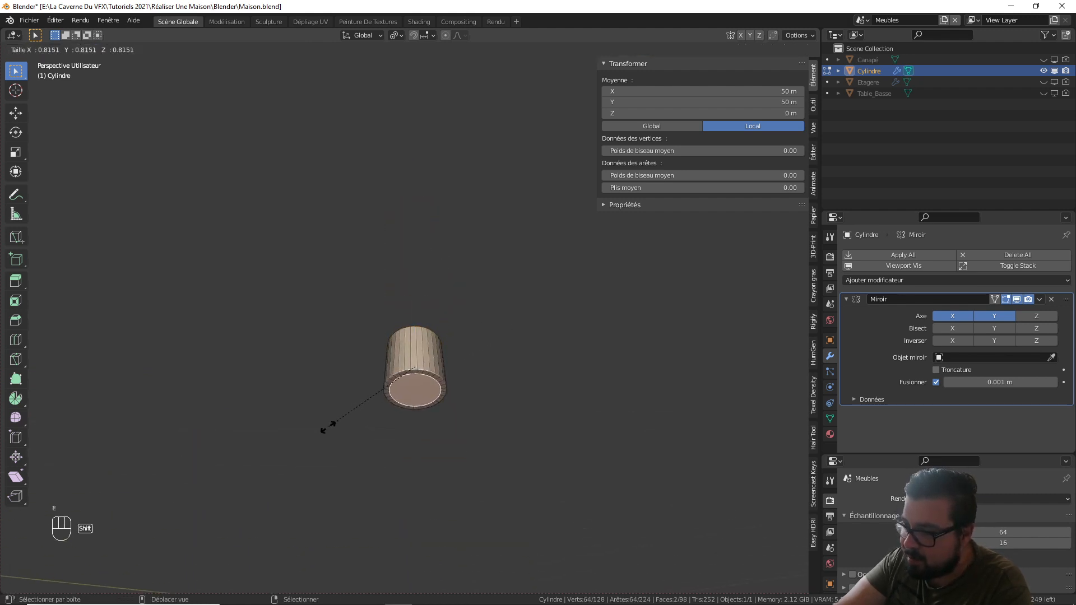
{"action": "left_click", "coordinate": [311, 435]}
{"action": "key", "text": "x"}
{"action": "left_click", "coordinate": [531, 253]}
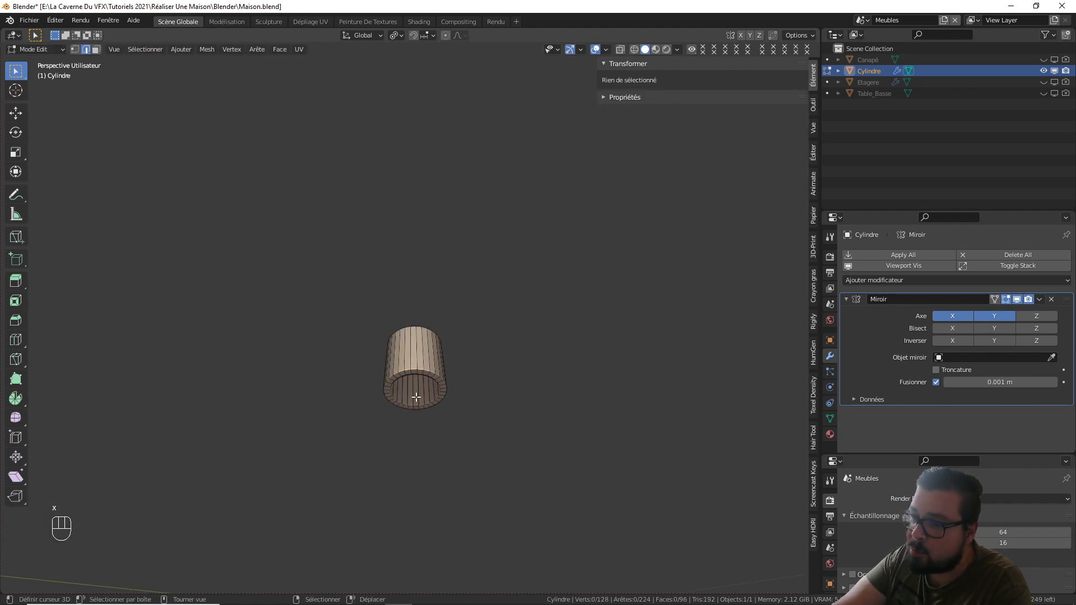
- Select the inner edge loops at both ends of the cylinder and connect them with LoopTools Bridge to form a tube
{"action": "middle_click_drag", "start_coordinate": [416, 396], "coordinate": [413, 326]}
{"action": "scroll", "coordinate": [412, 348], "scroll_direction": "up", "scroll_amount": 3}
{"action": "middle_click_drag", "start_coordinate": [401, 362], "coordinate": [410, 338], "text": "shift"}
{"action": "middle_click_drag", "start_coordinate": [411, 338], "coordinate": [429, 321]}
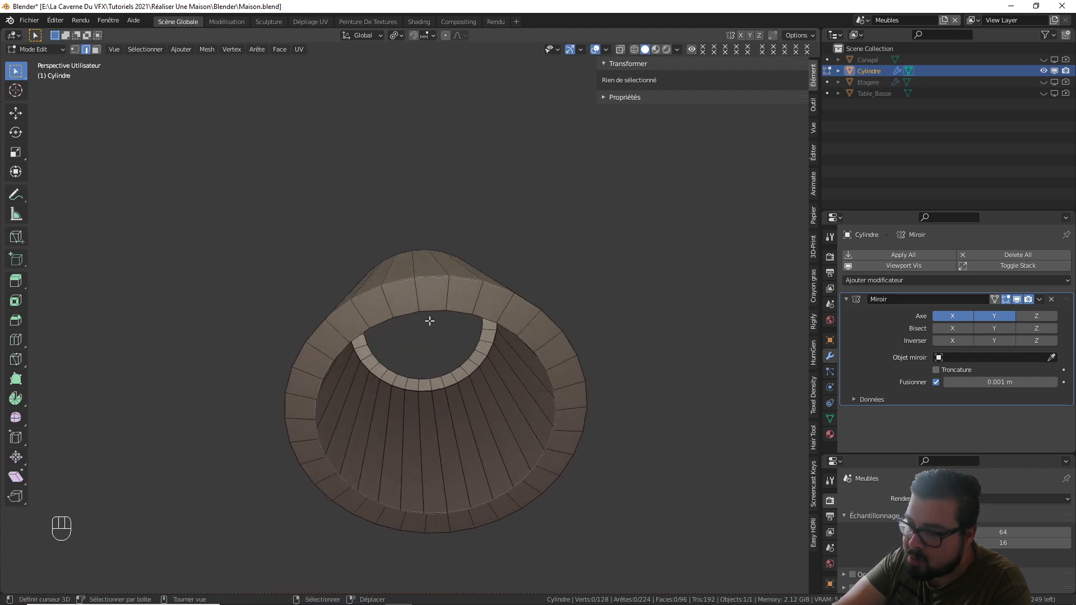
{"action": "left_click", "coordinate": [431, 310], "text": "alt+shift"}
{"action": "left_click", "coordinate": [432, 308], "text": "alt+shift"}
{"action": "left_click", "coordinate": [433, 309], "text": "alt+shift"}
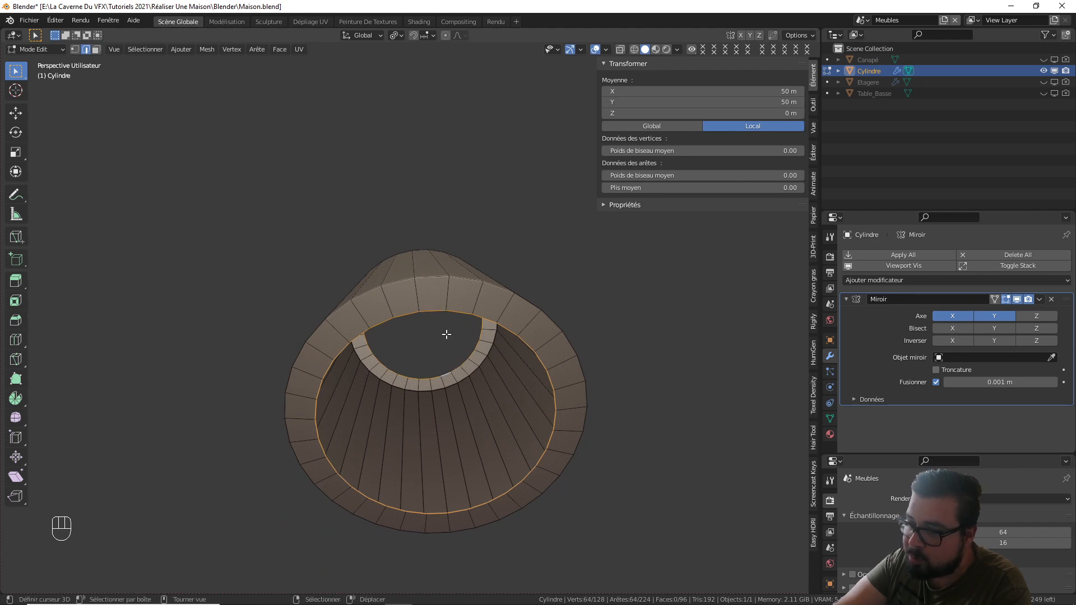
{"action": "key", "text": "w"}
{"action": "mouse_move", "coordinate": [436, 223]}
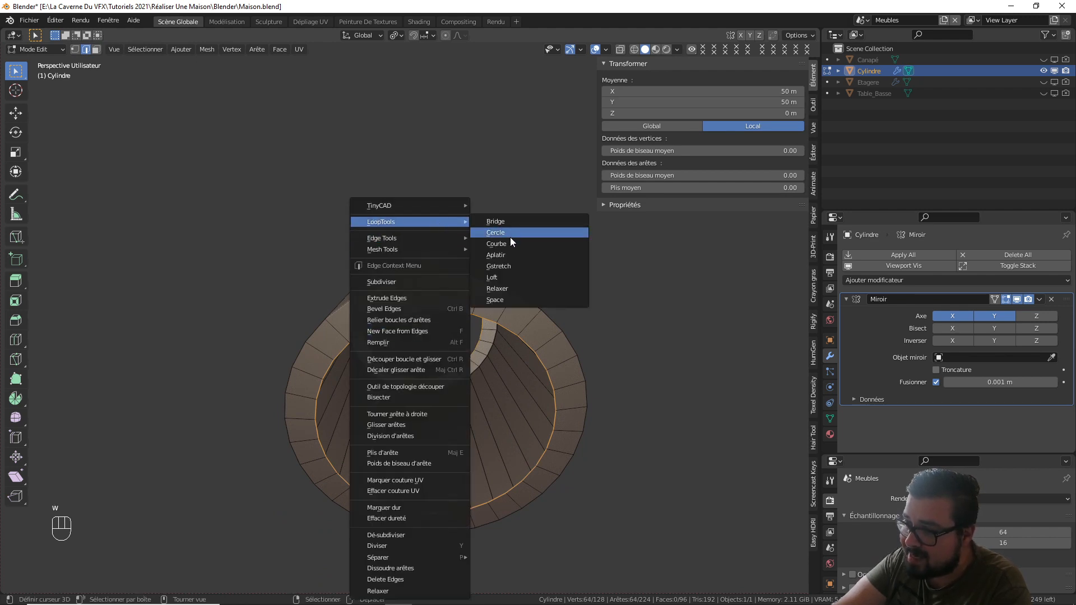
{"action": "left_click", "coordinate": [503, 222]}
- Return to Object mode and apply the cylinder's rotation and scale
{"action": "key", "text": "Tab"}
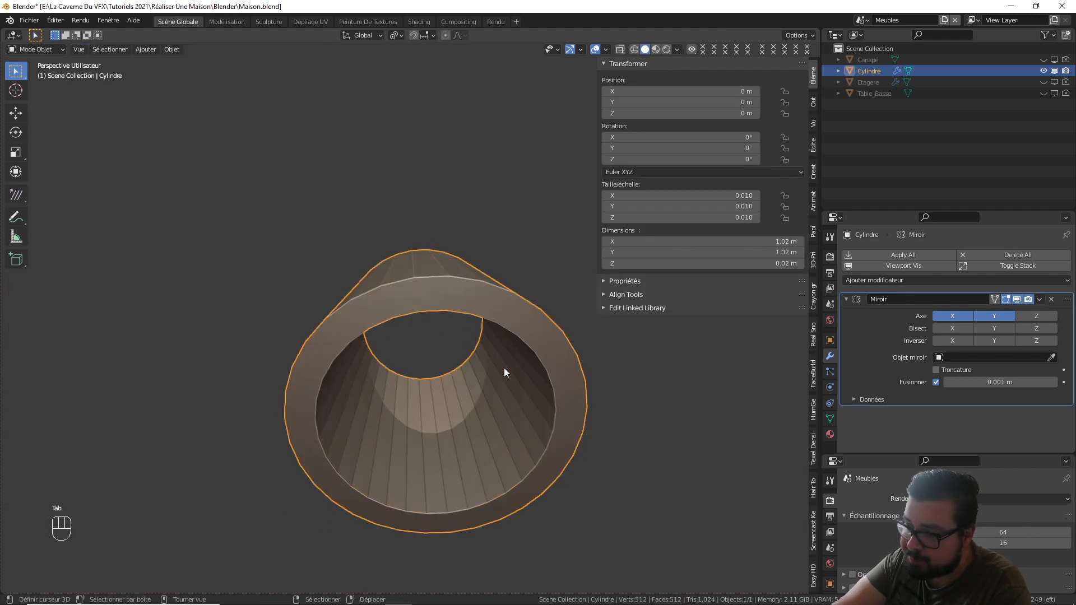
{"action": "key", "text": "q"}
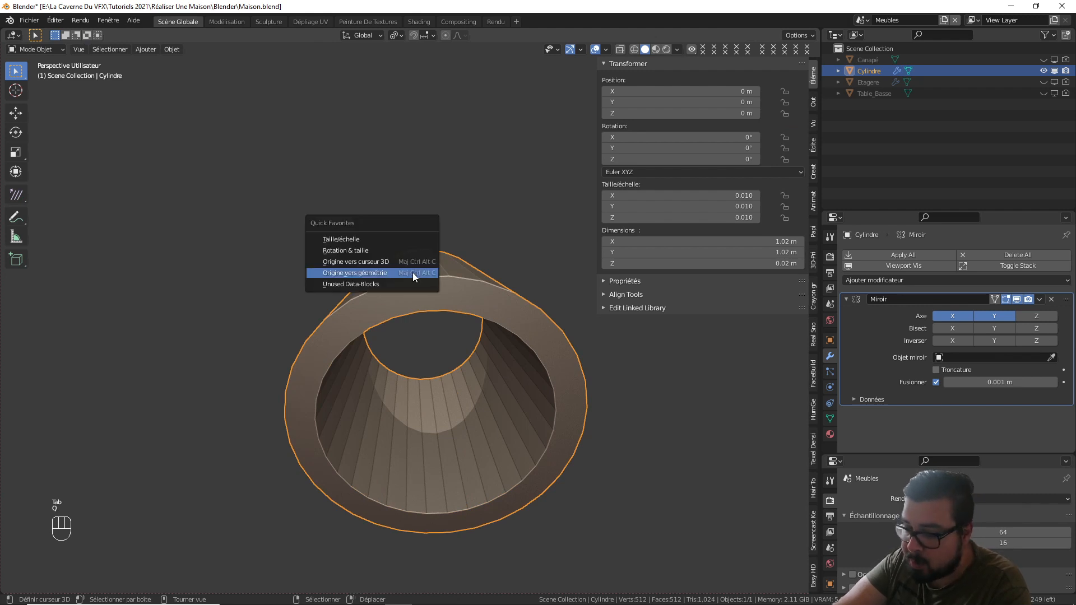
{"action": "left_click", "coordinate": [371, 250]}
{"action": "key", "text": "q"}
{"action": "left_click", "coordinate": [352, 274]}
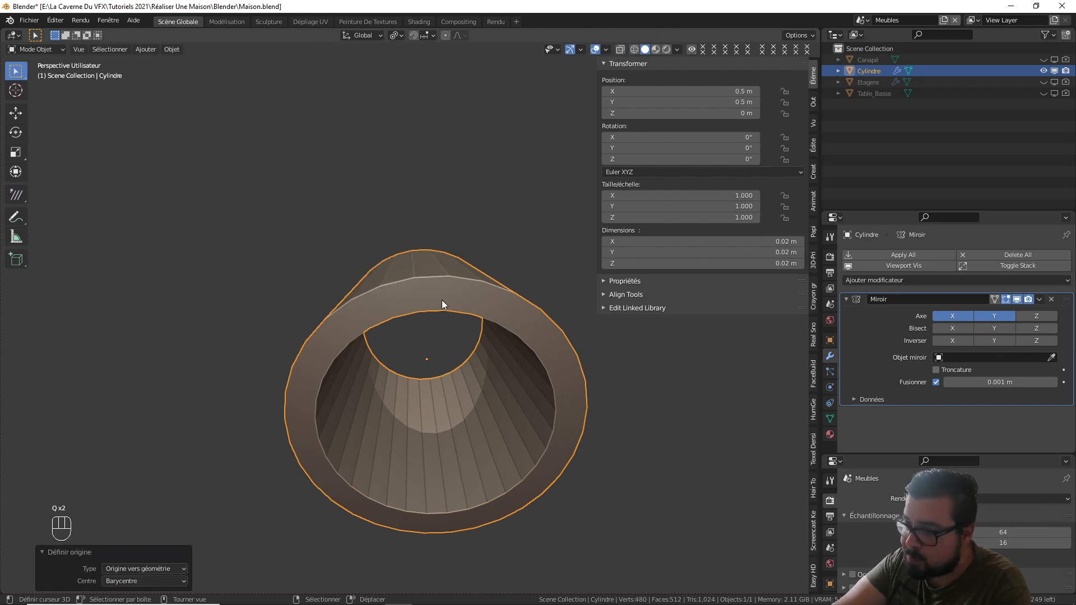
{"action": "middle_click_drag", "start_coordinate": [441, 321], "coordinate": [432, 451]}
{"action": "key", "text": "ctrl+z"}
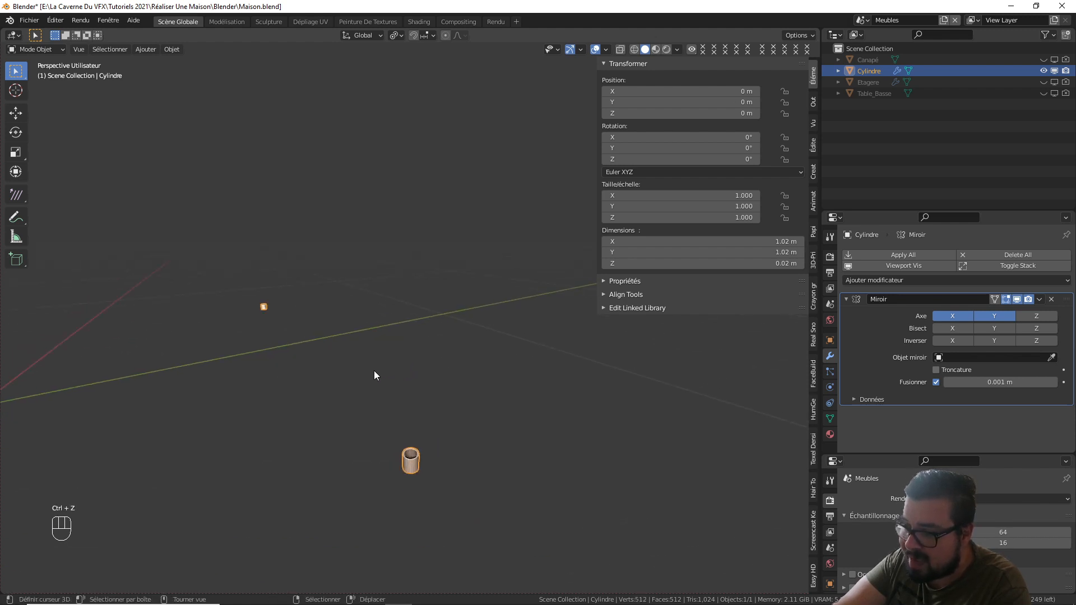
- Apply the Mirror modifier, then reapply rotation and scale and set the feet's origin to their geometry
{"action": "key", "text": "ctrl+a"}
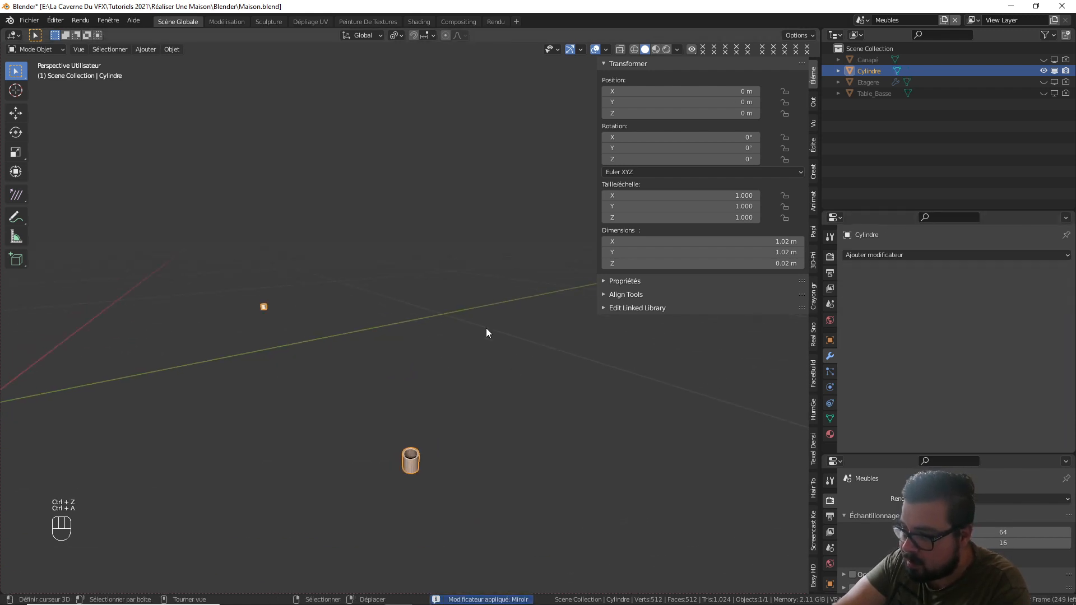
{"action": "middle_click_drag", "start_coordinate": [426, 352], "coordinate": [451, 332]}
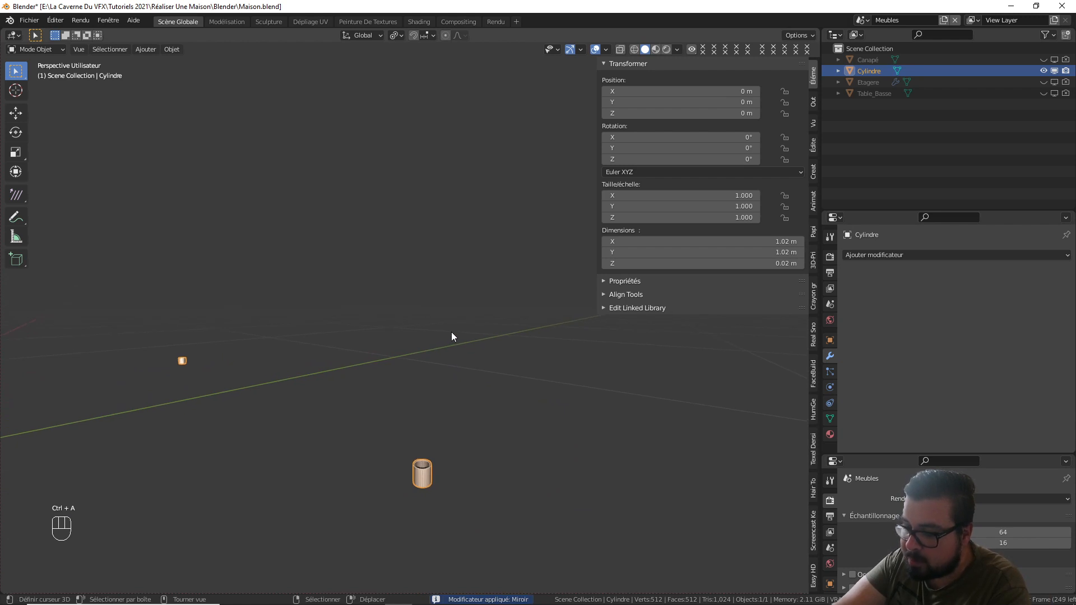
{"action": "key", "text": "q"}
{"action": "left_click", "coordinate": [419, 311]}
{"action": "key", "text": "q"}
{"action": "left_click", "coordinate": [405, 335]}
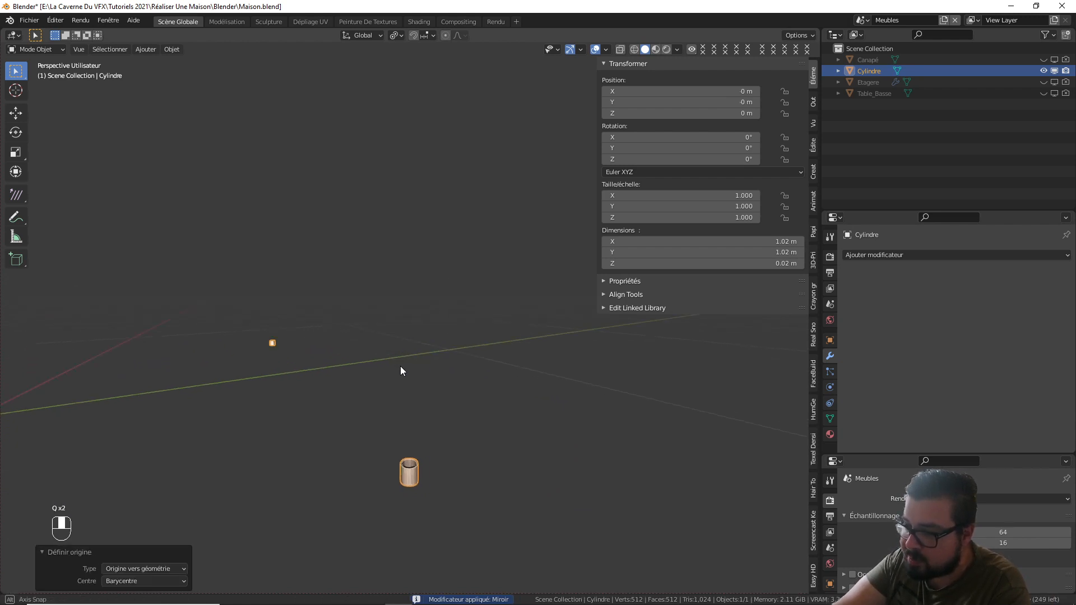
- Add a Bevel modifier to the tubular feet
{"action": "middle_click_drag", "start_coordinate": [400, 365], "coordinate": [237, 338]}
{"action": "scroll", "coordinate": [241, 327], "scroll_direction": "up", "scroll_amount": 1}
{"action": "middle_click_drag", "start_coordinate": [321, 364], "coordinate": [455, 321]}
{"action": "middle_click_drag", "start_coordinate": [455, 321], "coordinate": [448, 267], "text": "shift"}
{"action": "scroll", "coordinate": [448, 273], "scroll_direction": "up", "scroll_amount": 4}
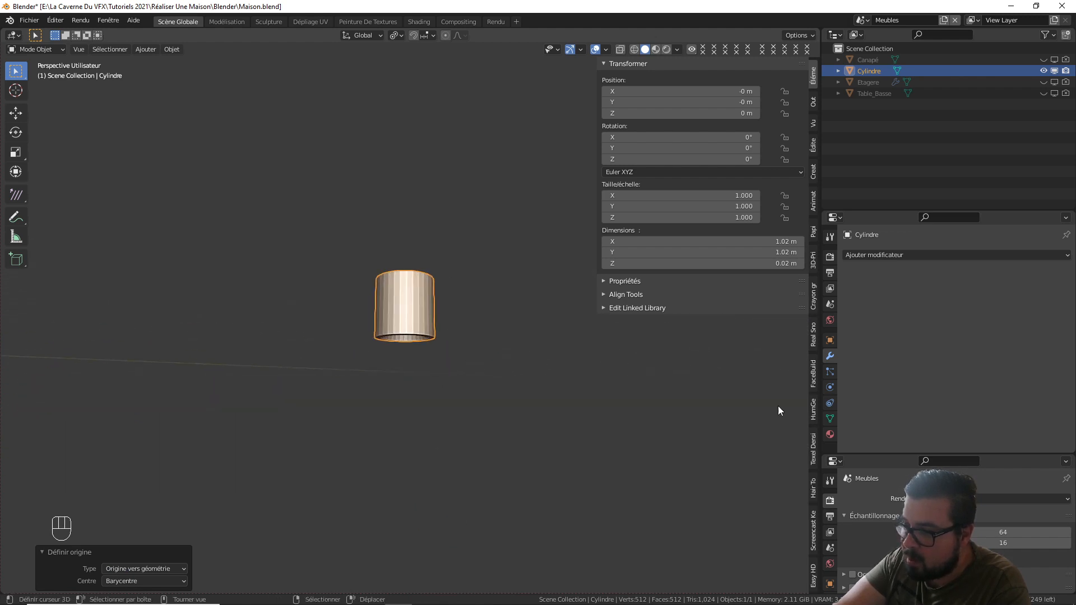
{"action": "left_click", "coordinate": [829, 434]}
{"action": "left_click", "coordinate": [830, 357]}
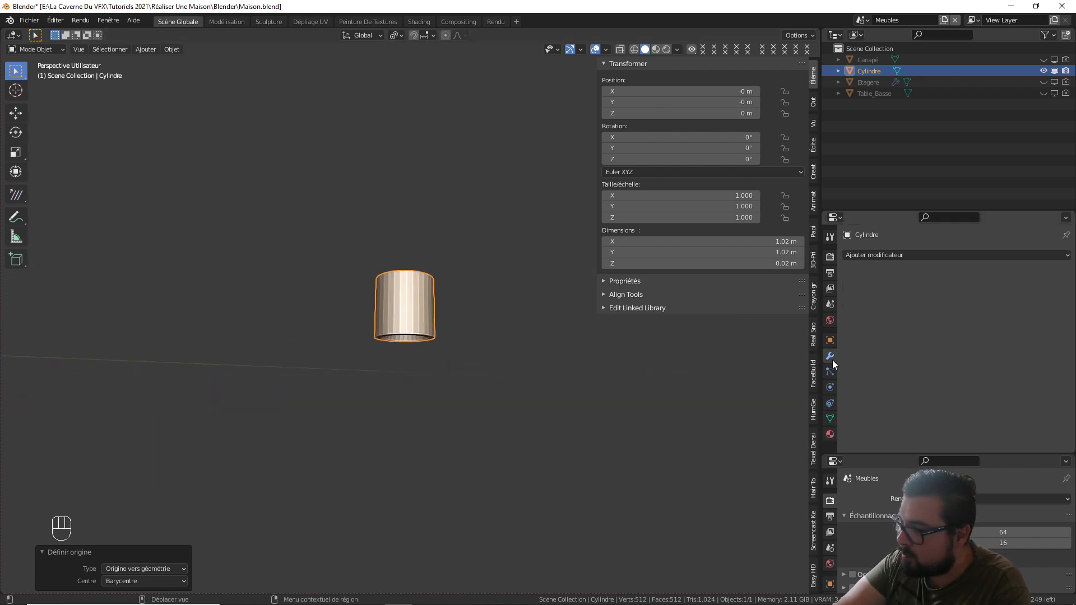
{"action": "left_click", "coordinate": [906, 255]}
{"action": "left_click", "coordinate": [819, 299]}
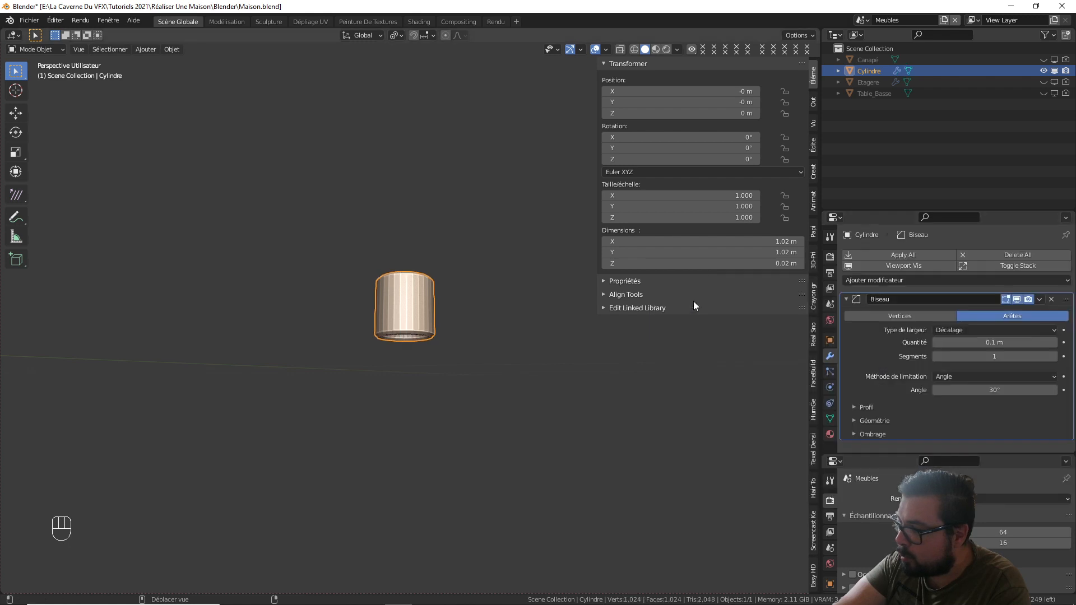
{"action": "middle_click_drag", "start_coordinate": [589, 280], "coordinate": [503, 313]}
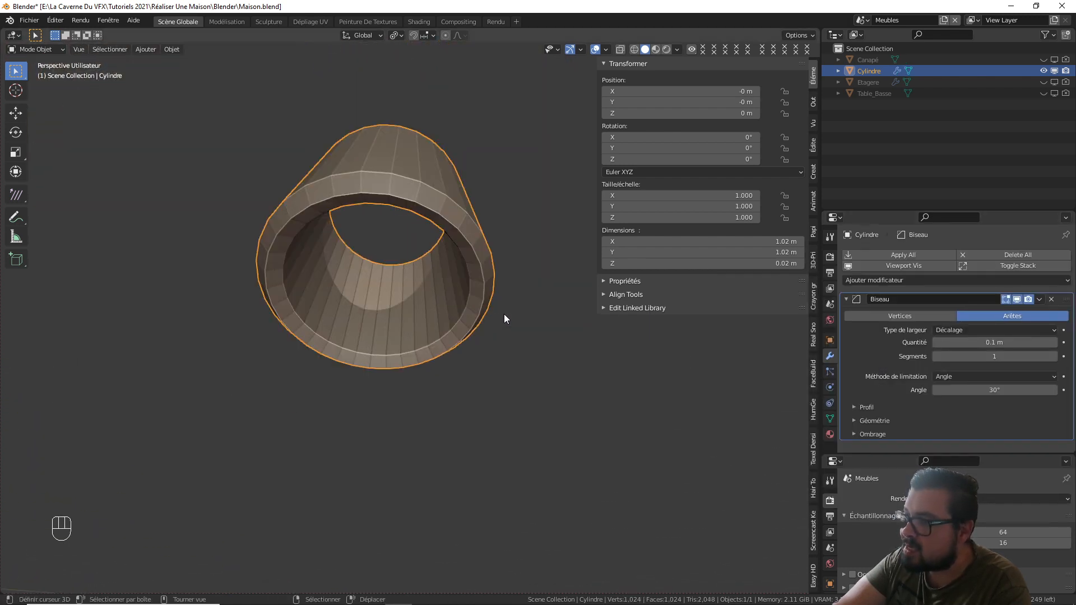
- Set the Bevel modifier's width type to Absolute (Absolu) and its amount to 0.0005 m
{"action": "left_click", "coordinate": [1002, 330]}
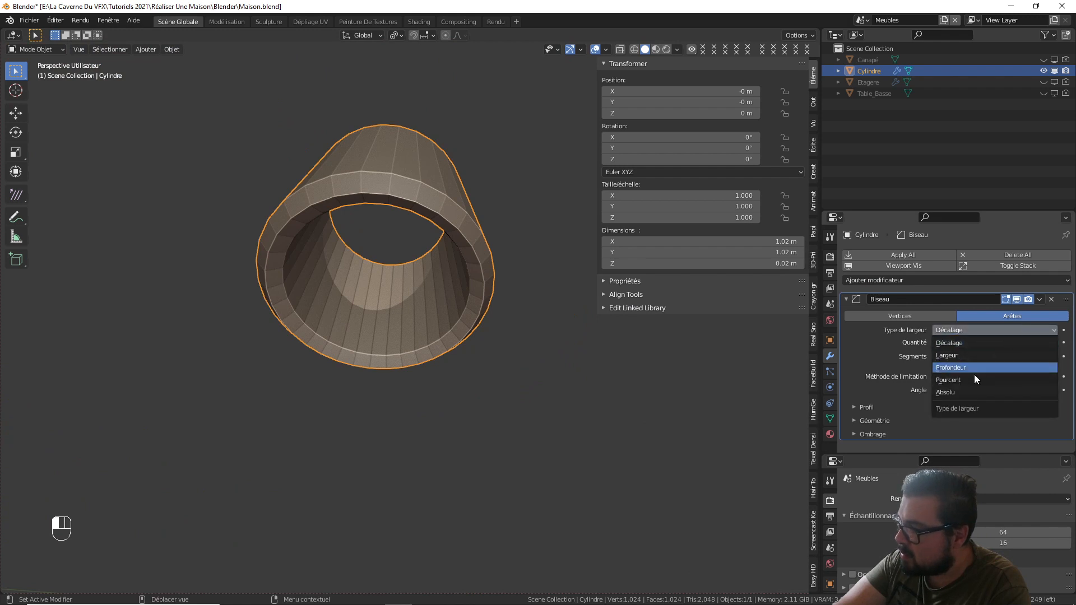
{"action": "left_click", "coordinate": [976, 392]}
{"action": "left_click", "coordinate": [1003, 343]}
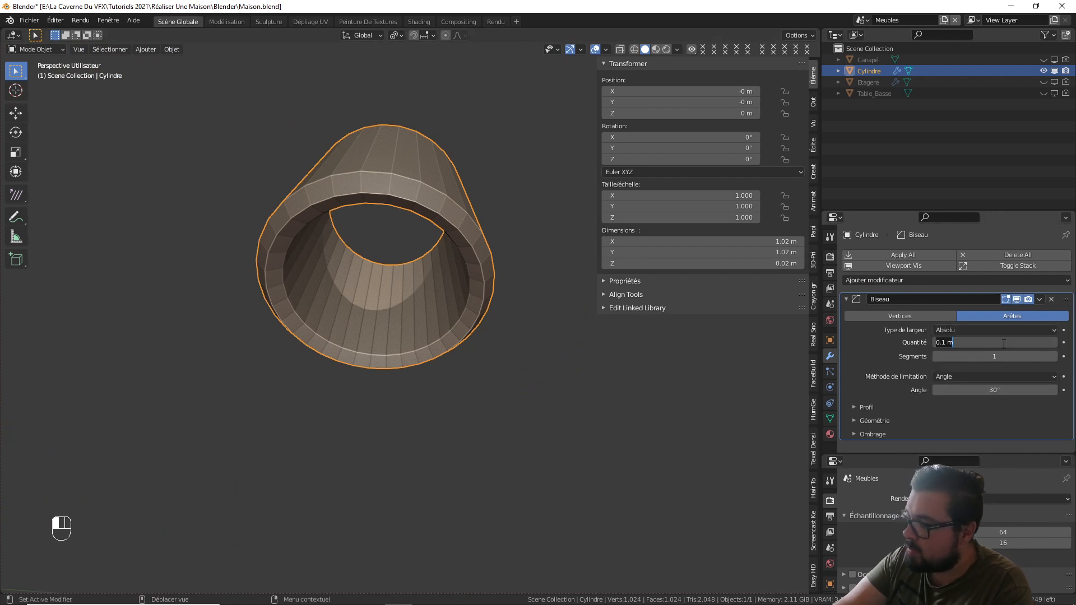
{"action": "type", "text": "0.0005"}
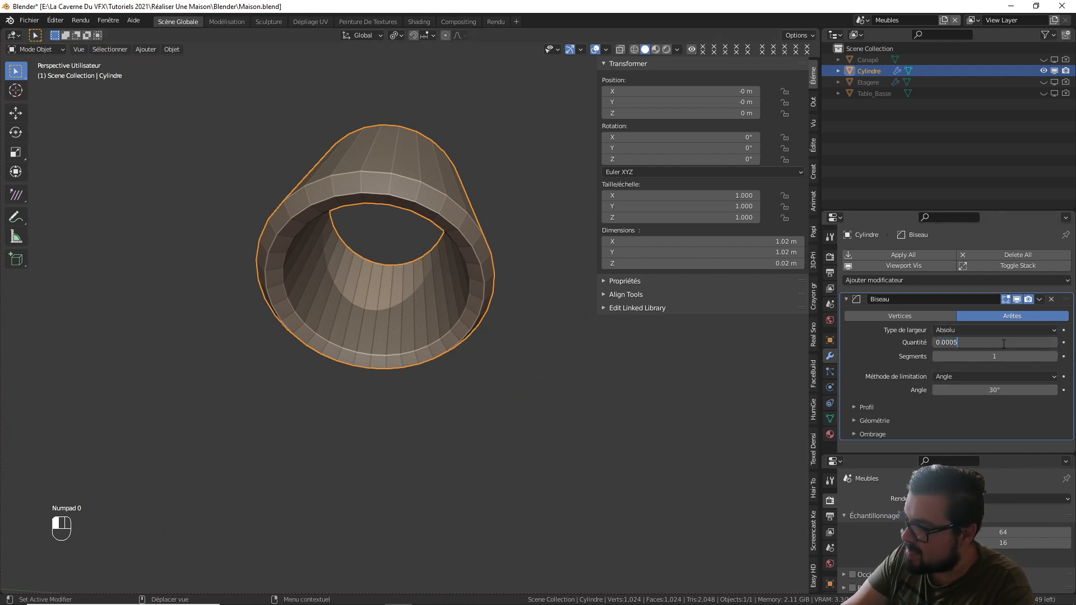
{"action": "key", "text": "Return"}
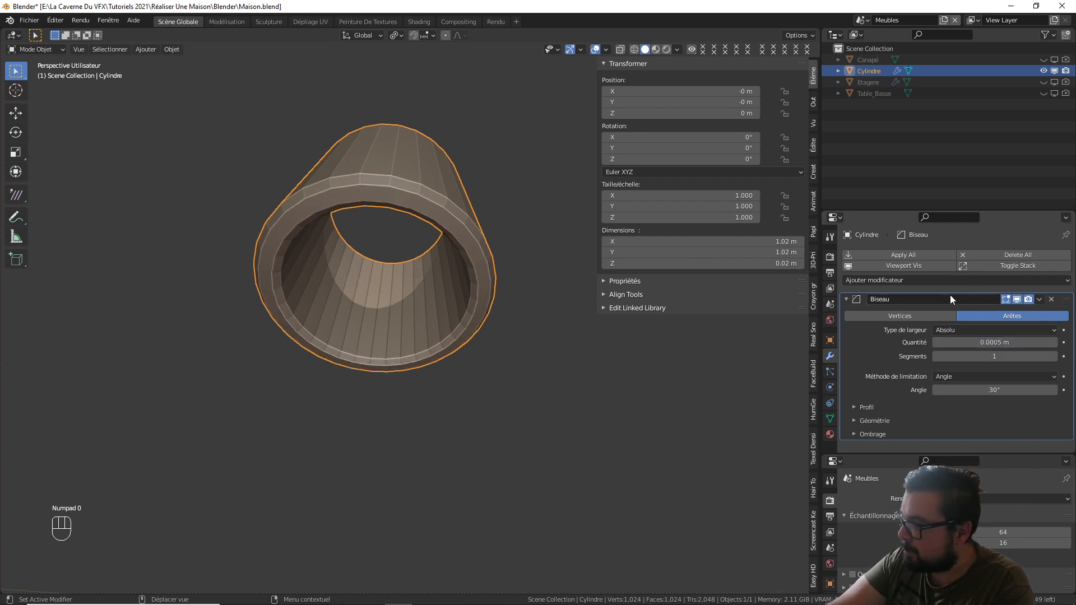
- Add a Weighted Normal modifier to the feet and enable Auto Smooth in their mesh normals settings
{"action": "left_click", "coordinate": [913, 281]}
{"action": "left_click", "coordinate": [728, 361]}
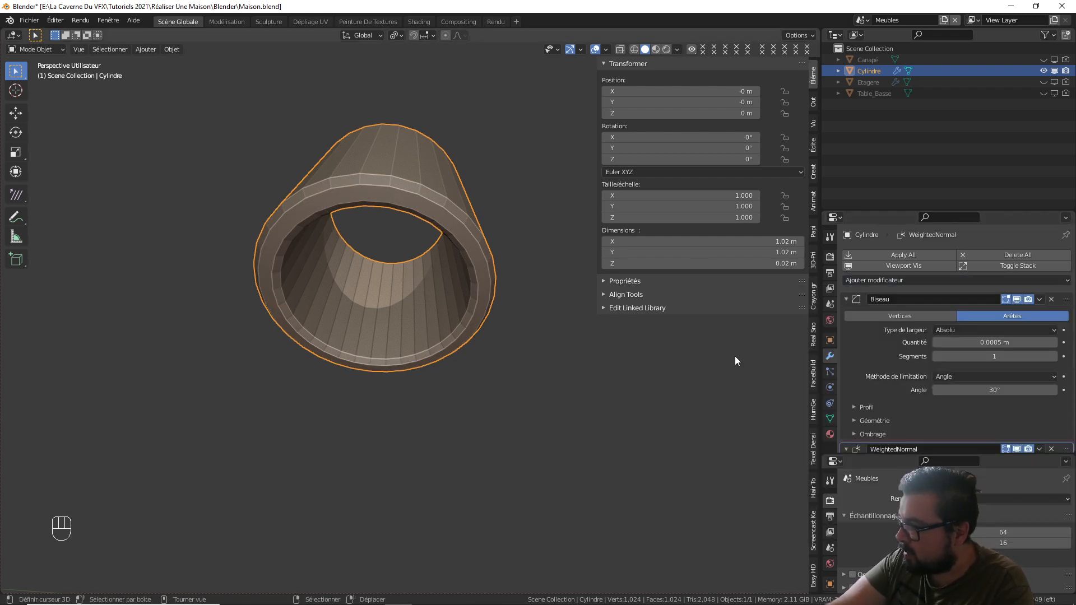
{"action": "scroll", "coordinate": [837, 448], "scroll_direction": "down", "scroll_amount": 6}
{"action": "left_click", "coordinate": [830, 419]}
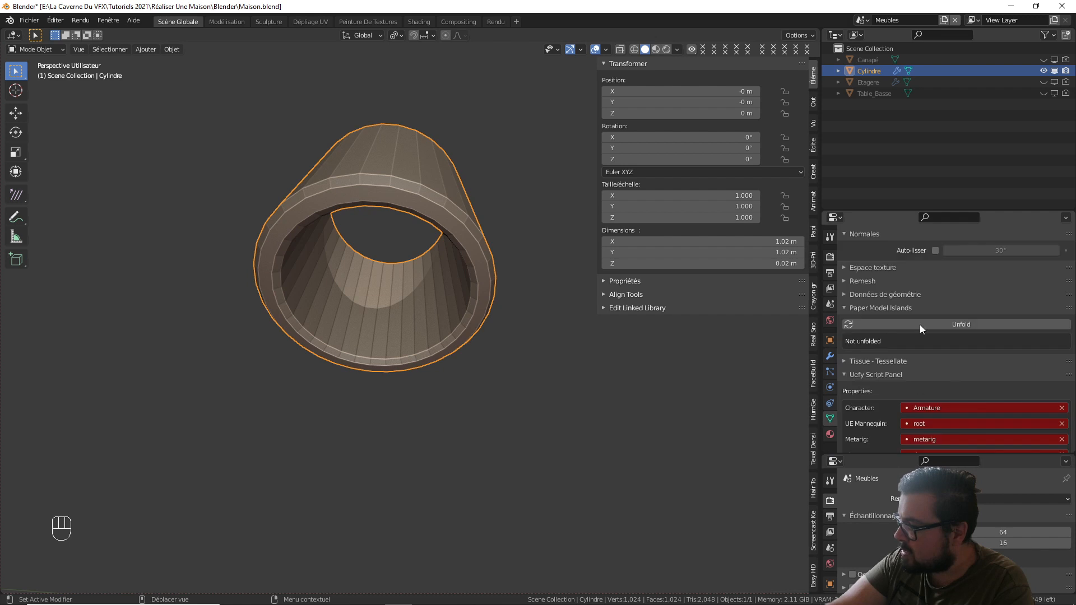
{"action": "left_click", "coordinate": [935, 251]}
{"action": "left_click", "coordinate": [830, 356]}
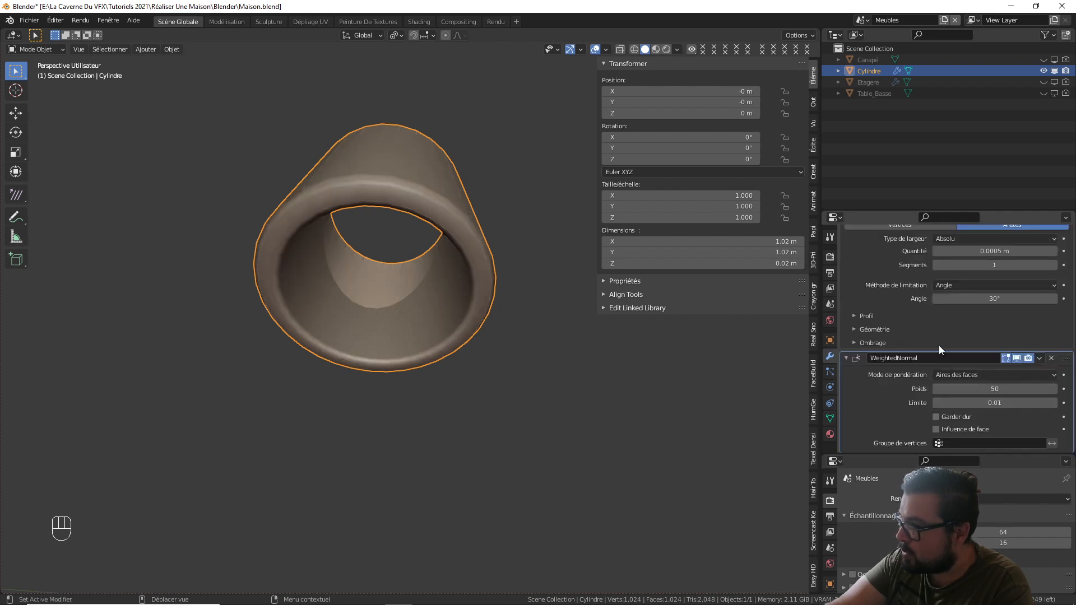
- Set the Weighted Normal modifier's weight to 100 and the Bevel modifier's segments to 2
{"action": "left_click", "coordinate": [990, 392]}
{"action": "type", "text": "100"}
{"action": "key", "text": "Return"}
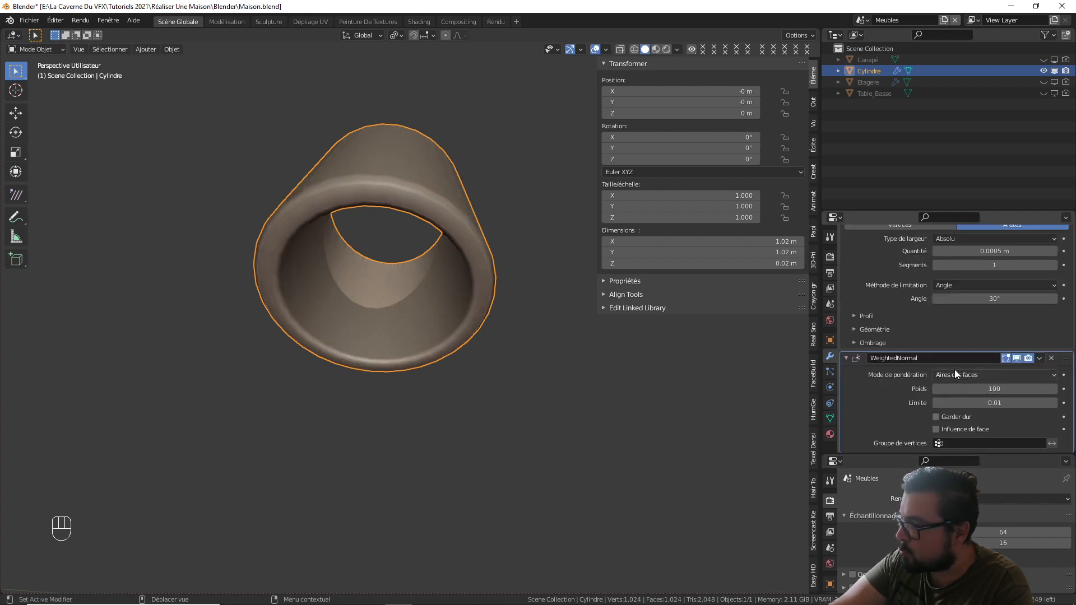
{"action": "middle_click_drag", "start_coordinate": [481, 293], "coordinate": [386, 307]}
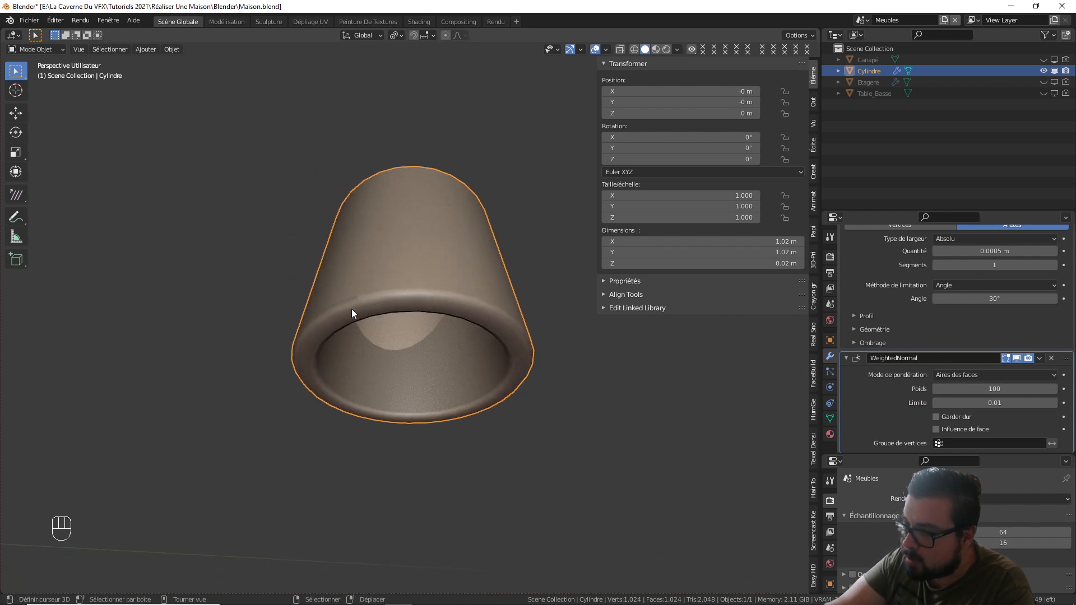
{"action": "left_click", "coordinate": [1053, 265]}
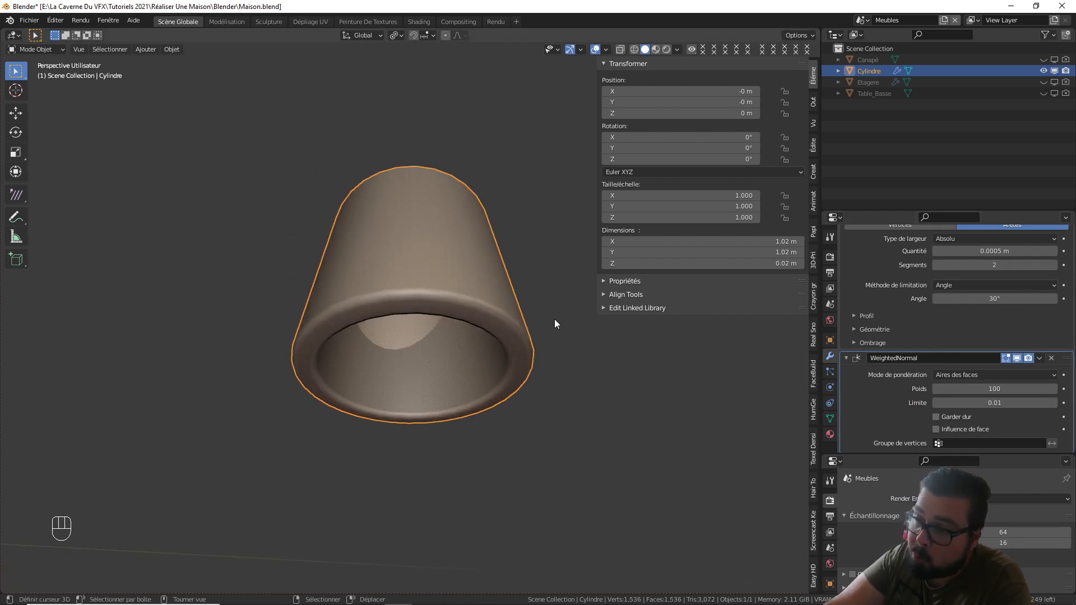
- Add a cube mesh at the world origin between the four feet
{"action": "middle_click_drag", "start_coordinate": [492, 376], "coordinate": [466, 405]}
{"action": "mouse_move", "coordinate": [466, 404]}
{"action": "middle_mouse_down"}
{"action": "mouse_move", "coordinate": [468, 382]}
{"action": "mouse_move", "coordinate": [463, 420]}
{"action": "middle_mouse_up"}
{"action": "middle_click_drag", "start_coordinate": [462, 420], "coordinate": [449, 379], "text": "shift"}
{"action": "scroll", "coordinate": [449, 378], "scroll_direction": "up", "scroll_amount": 2}
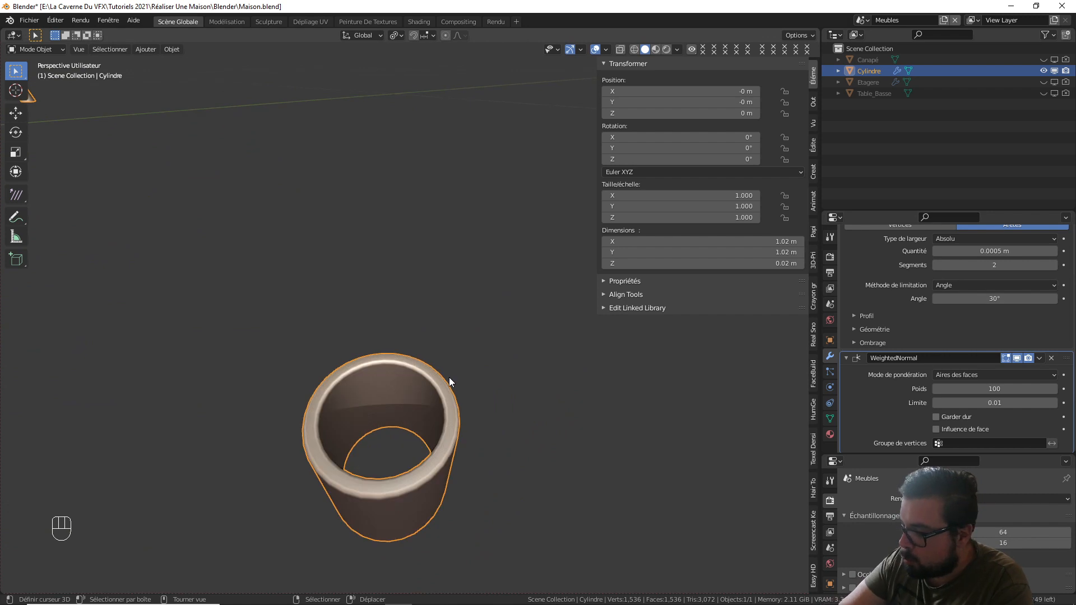
{"action": "scroll", "coordinate": [449, 377], "scroll_direction": "down", "scroll_amount": 8}
{"action": "middle_click_drag", "start_coordinate": [316, 298], "coordinate": [402, 310], "text": "shift"}
{"action": "scroll", "coordinate": [298, 324], "scroll_direction": "down", "scroll_amount": 3}
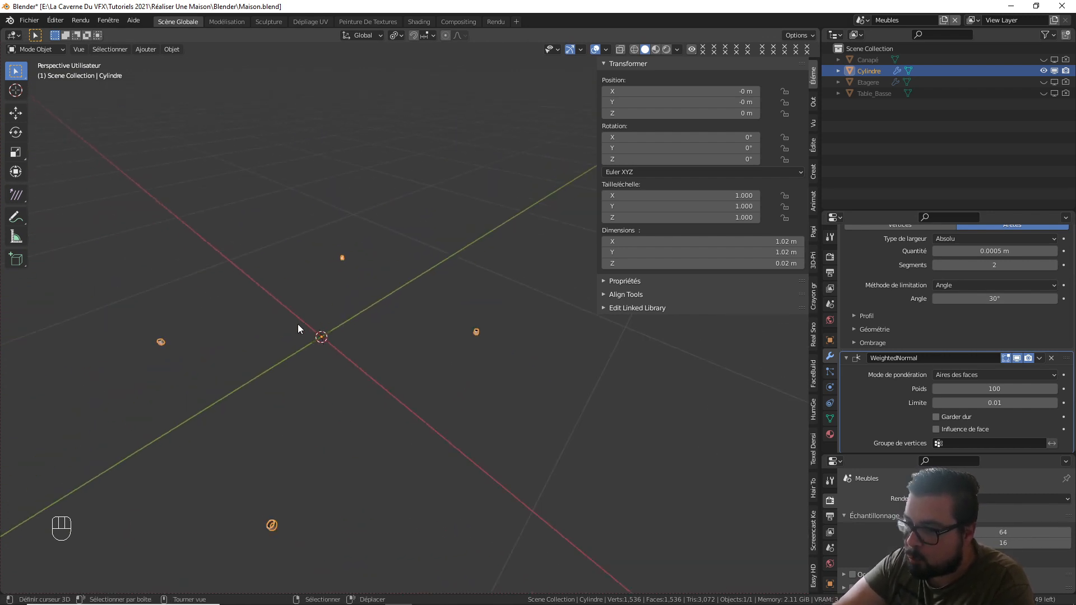
{"action": "middle_click_drag", "start_coordinate": [298, 324], "coordinate": [375, 314]}
{"action": "key", "text": "shift+a"}
{"action": "mouse_move", "coordinate": [375, 314]}
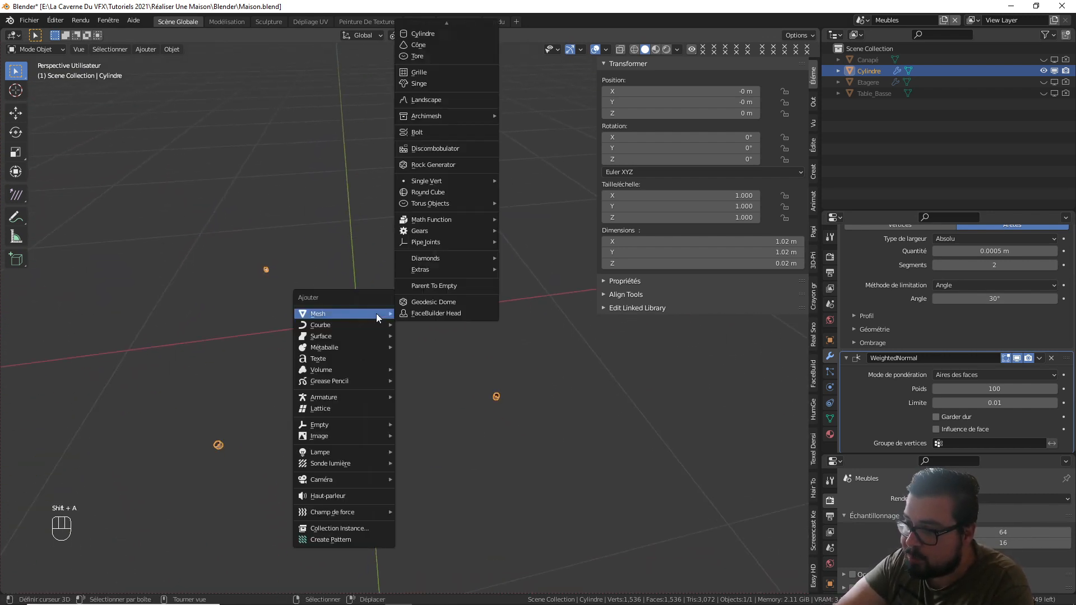
{"action": "scroll", "coordinate": [442, 67], "scroll_direction": "up", "scroll_amount": 4}
{"action": "left_click", "coordinate": [442, 46]}
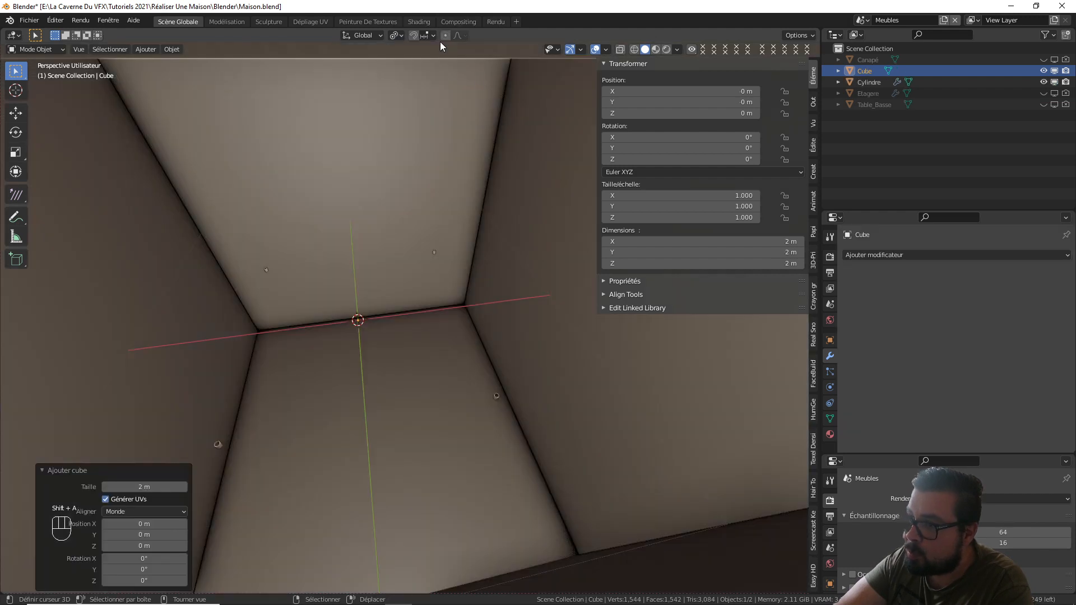
- Set the cube's Z dimension to 0.04 m
{"action": "left_click", "coordinate": [717, 263]}
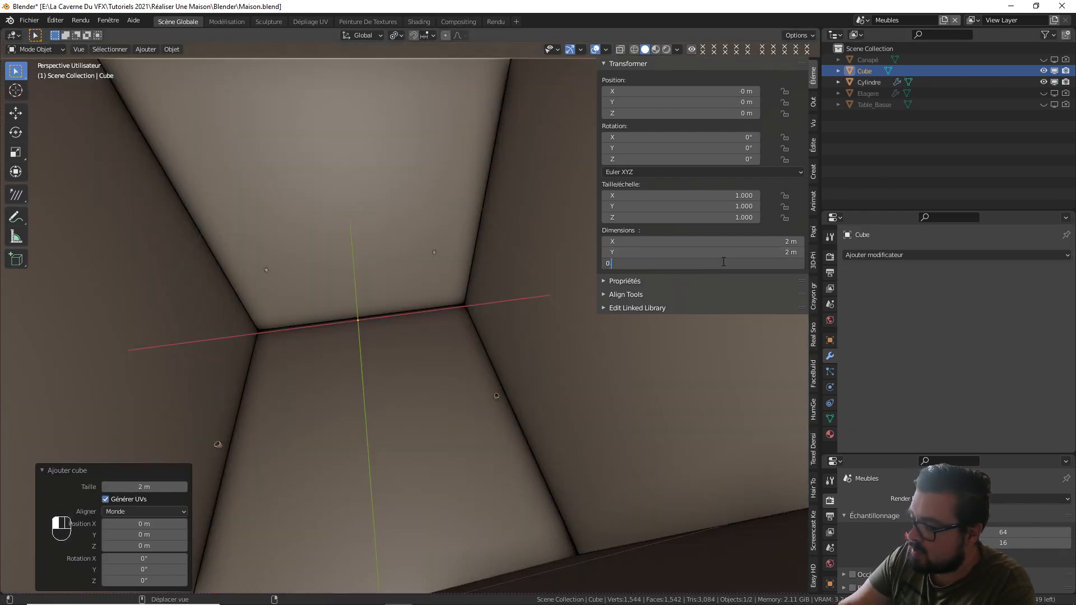
{"action": "key", "text": "Return"}
{"action": "middle_click_drag", "start_coordinate": [546, 341], "coordinate": [512, 265]}
{"action": "scroll", "coordinate": [509, 261], "scroll_direction": "down", "scroll_amount": 7}
{"action": "scroll", "coordinate": [521, 257], "scroll_direction": "up", "scroll_amount": 1}
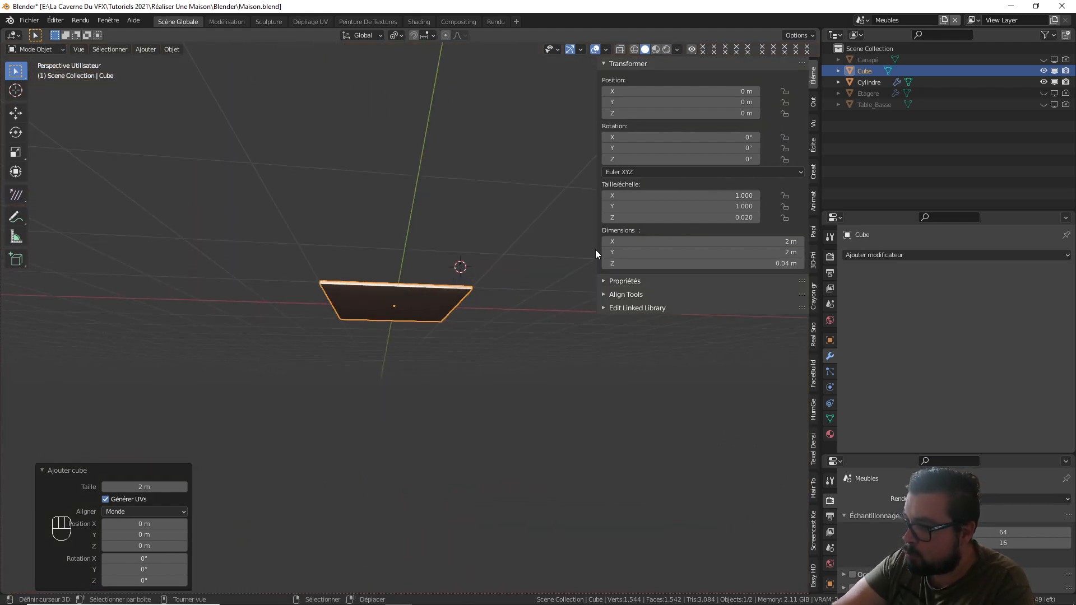
- Set the cube's X and Y dimensions to 0.5 m
{"action": "left_click", "coordinate": [742, 241]}
{"action": "type", "text": "0.5"}
{"action": "key", "text": "Return"}
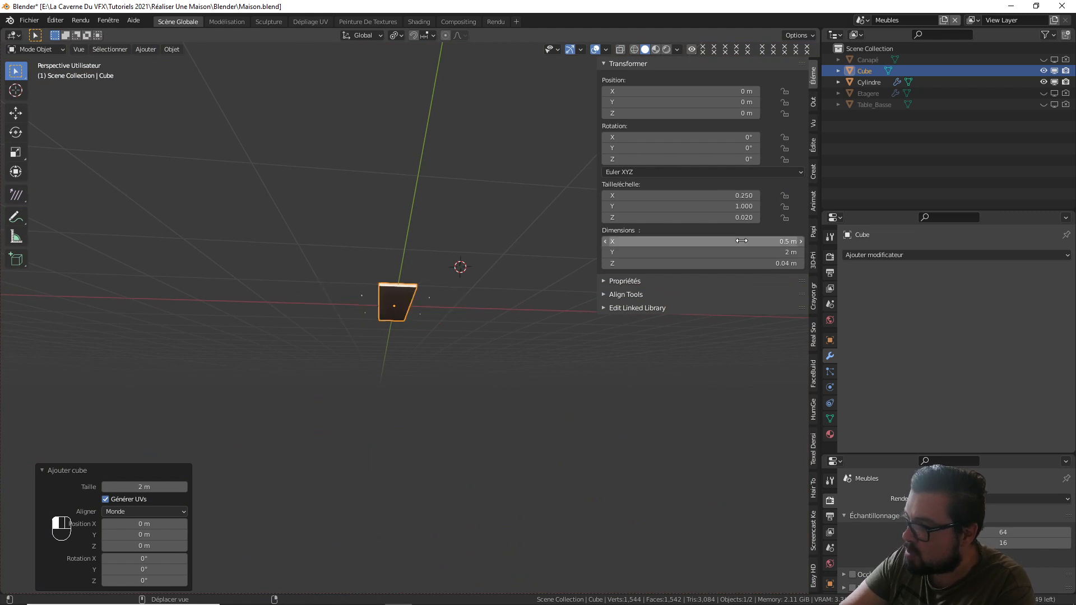
{"action": "left_click", "coordinate": [759, 253]}
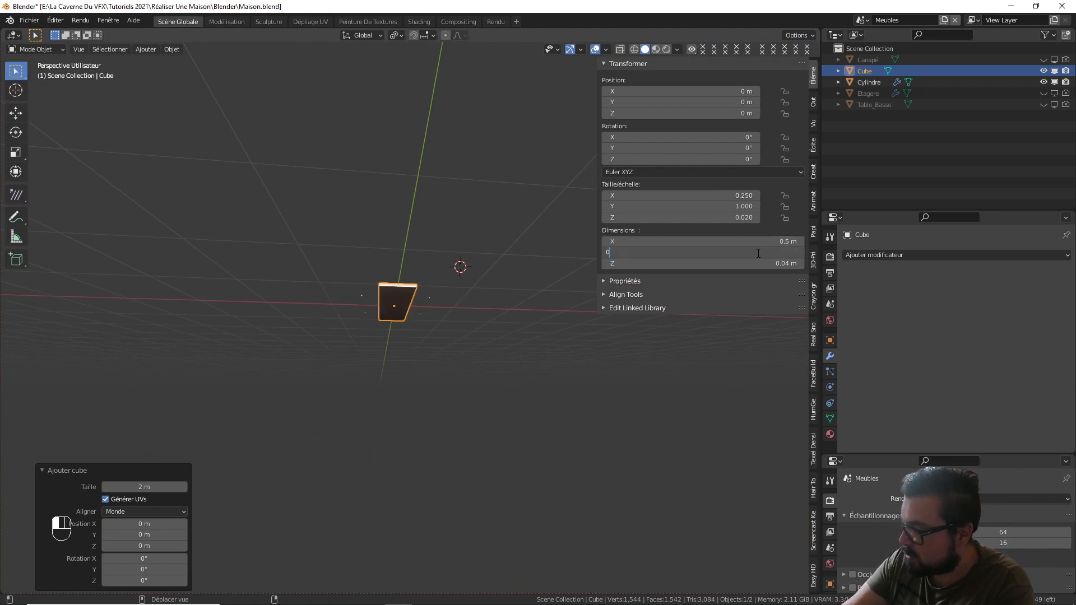
{"action": "type", "text": "0.5"}
{"action": "key", "text": "Return"}
- Enlarge the cube to 1 m in both its X and Y dimensions so it reaches the feet
{"action": "middle_click_drag", "start_coordinate": [454, 281], "coordinate": [496, 349]}
{"action": "scroll", "coordinate": [498, 349], "scroll_direction": "up", "scroll_amount": 3}
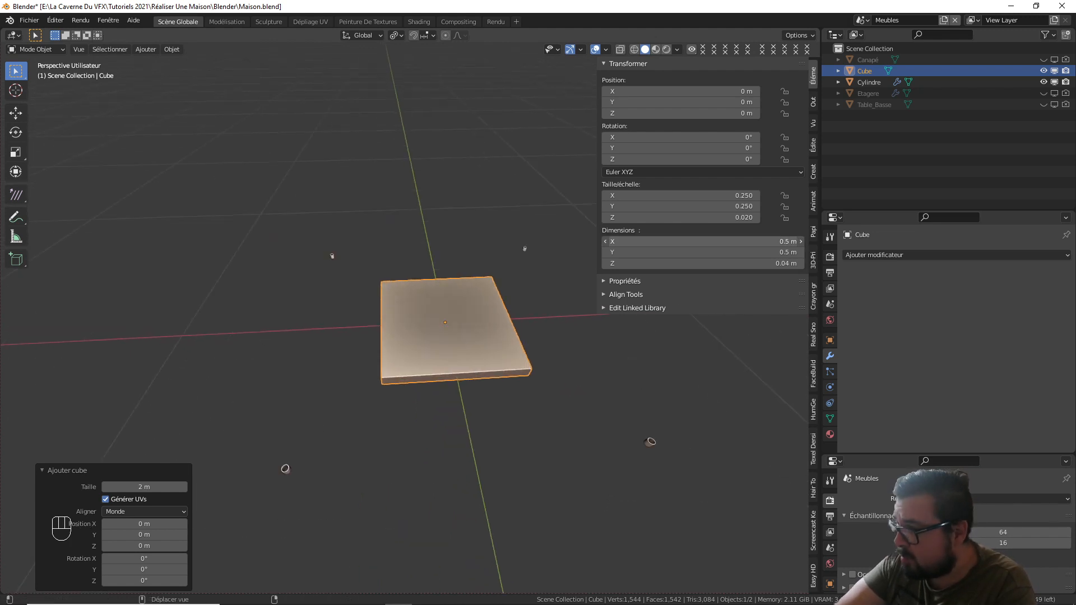
{"action": "left_click", "coordinate": [737, 241]}
{"action": "type", "text": "1"}
{"action": "key", "text": "Return"}
{"action": "left_click", "coordinate": [742, 251]}
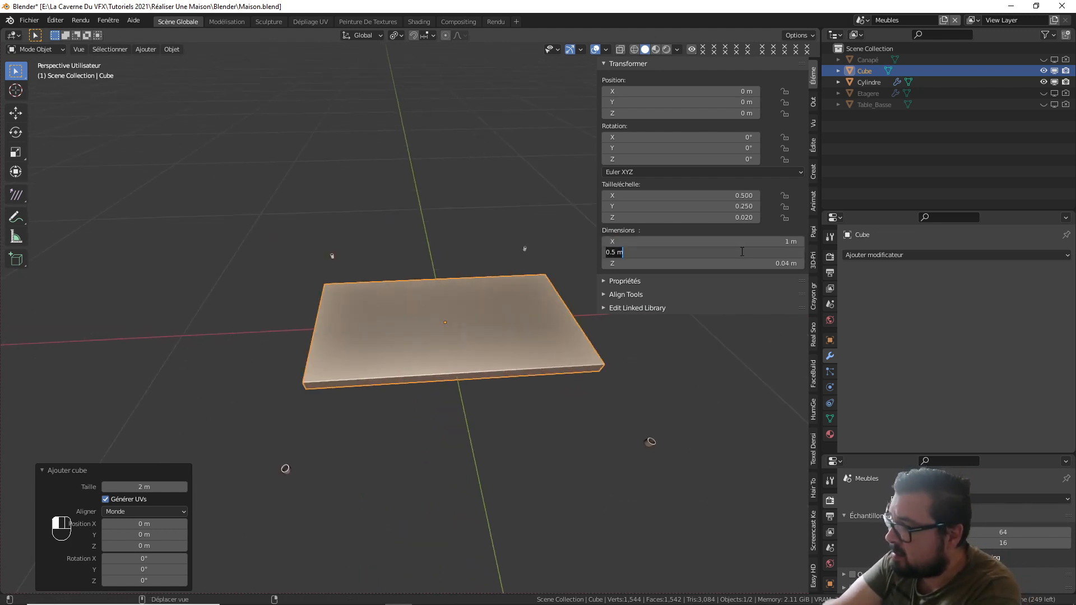
{"action": "key", "text": "Return"}
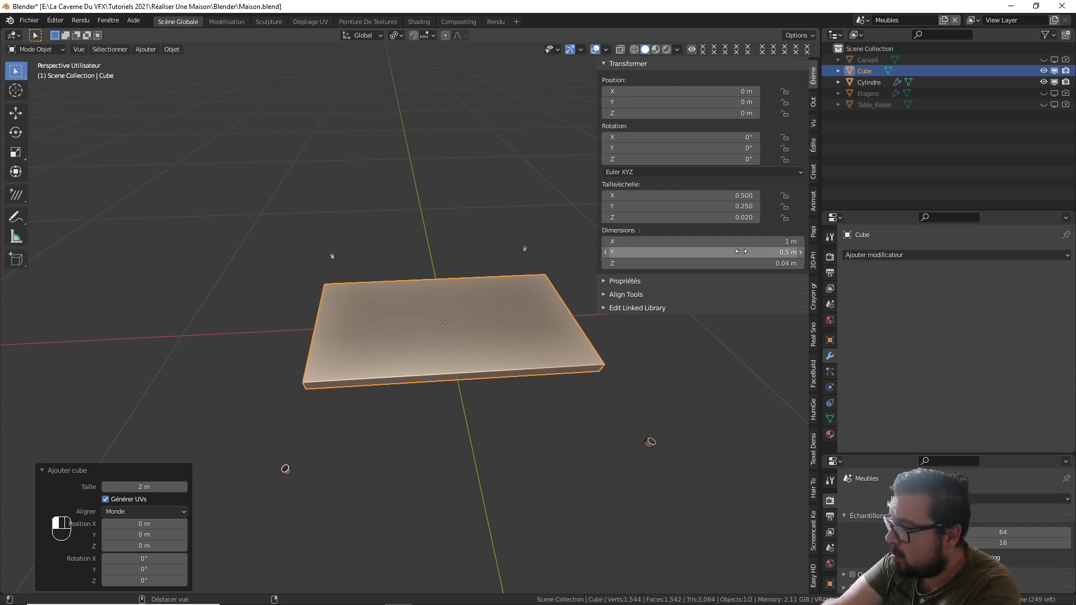
{"action": "left_click", "coordinate": [740, 252]}
{"action": "type", "text": "1"}
{"action": "key", "text": "Return"}
- Set the cube's X dimension to 1.2 m
{"action": "middle_click_drag", "start_coordinate": [529, 338], "coordinate": [540, 307]}
{"action": "left_click", "coordinate": [743, 242]}
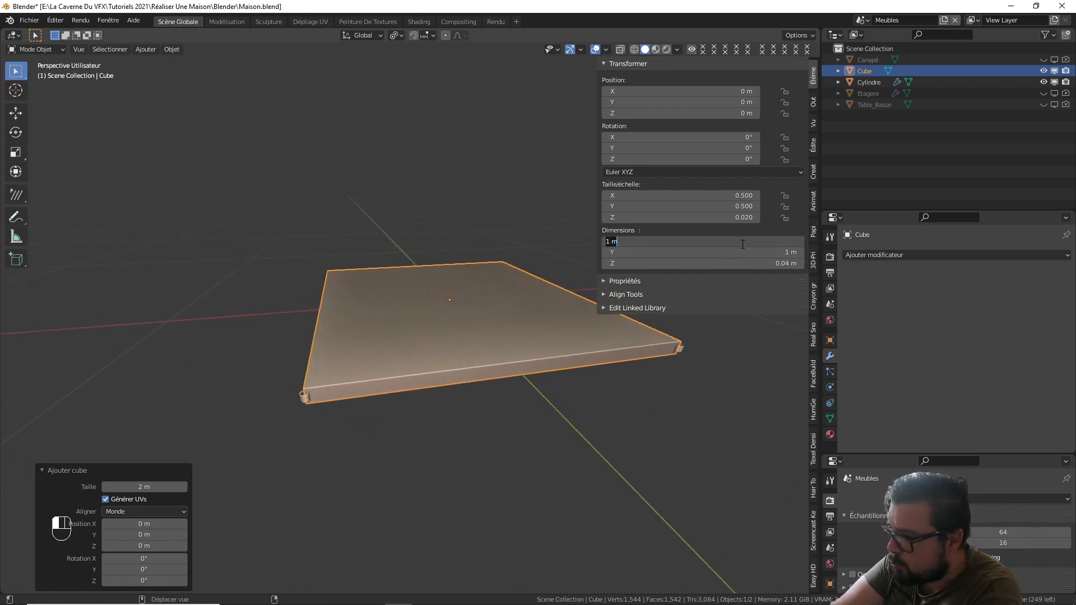
{"action": "type", "text": "1.2"}
{"action": "key", "text": "Return"}
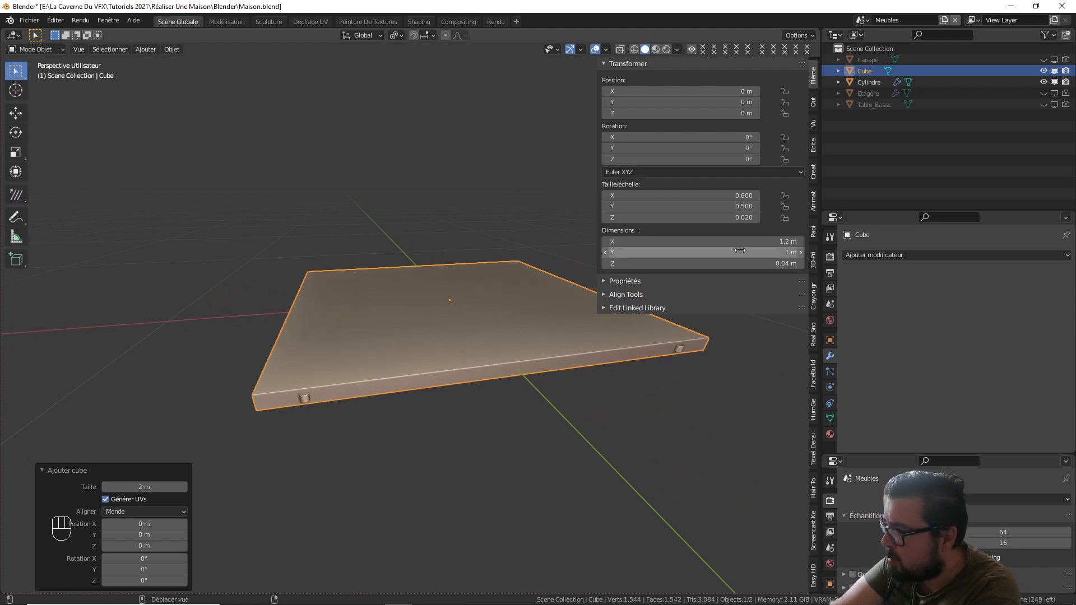
- Set the cube's X and Y dimensions to 1.02 m so that it covers the four feet
{"action": "left_click", "coordinate": [748, 241]}
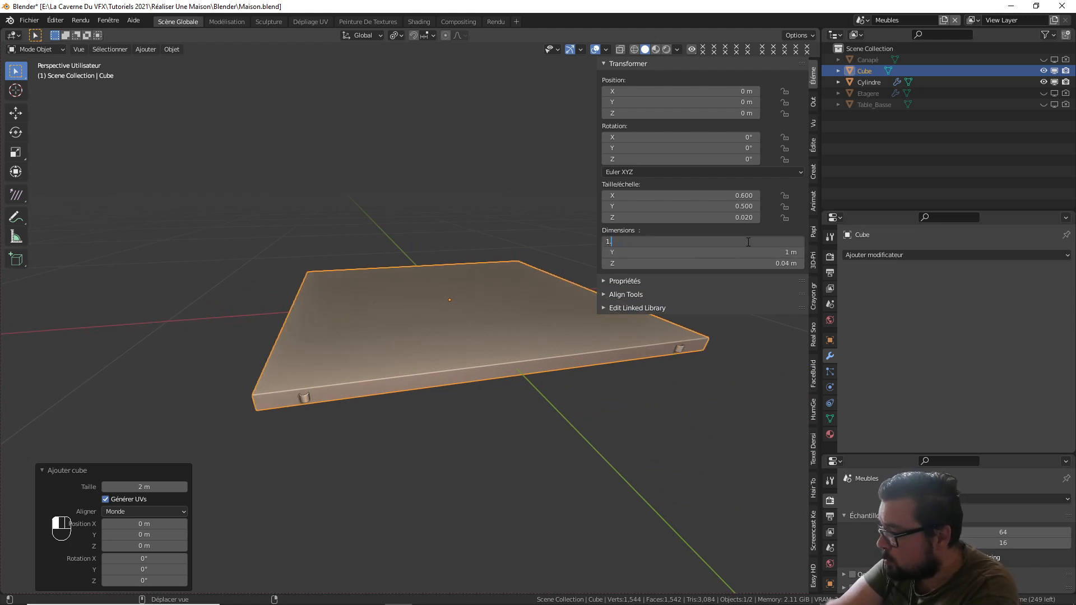
{"action": "type", "text": "1.02"}
{"action": "key", "text": "Return"}
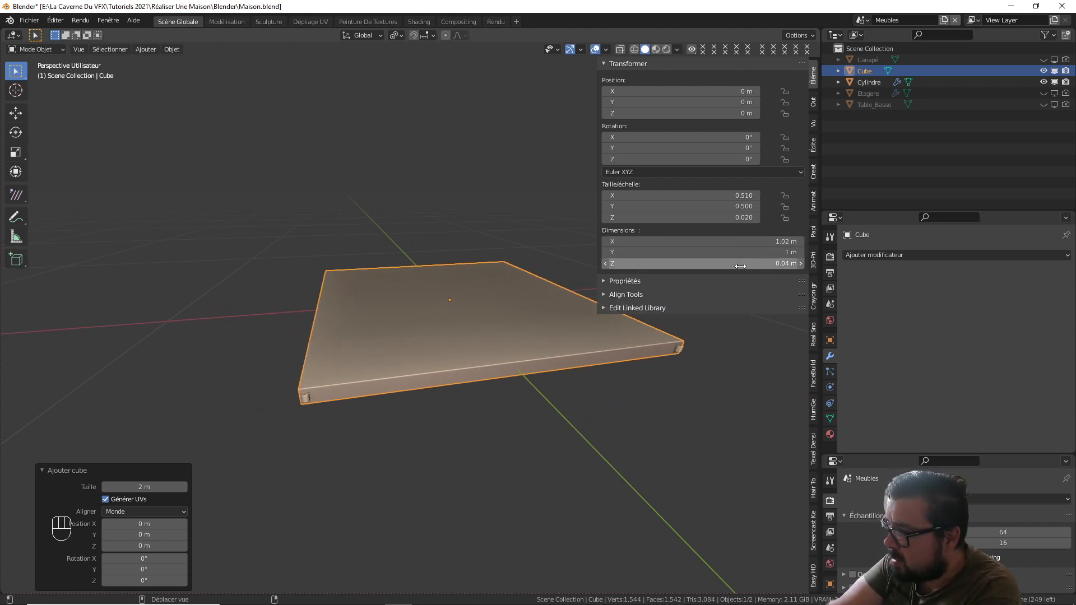
{"action": "left_click", "coordinate": [742, 252]}
{"action": "type", "text": "1.02"}
{"action": "key", "text": "Return"}
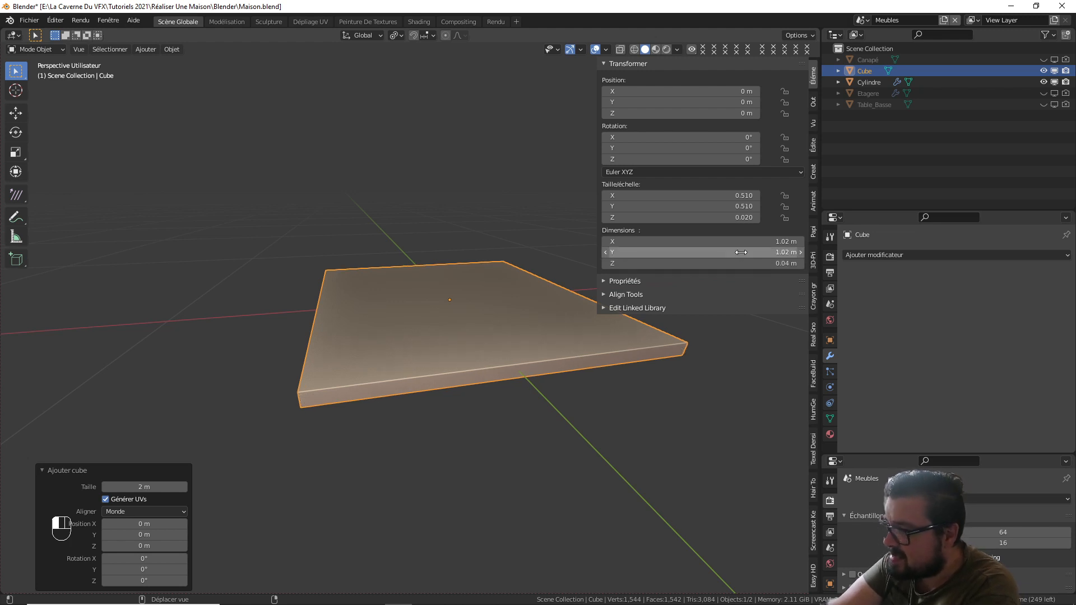
- Raise the flattened cube about 0.029 m along Z so that it sits on top of the feet
{"action": "middle_click_drag", "start_coordinate": [544, 291], "coordinate": [480, 265], "text": "alt"}
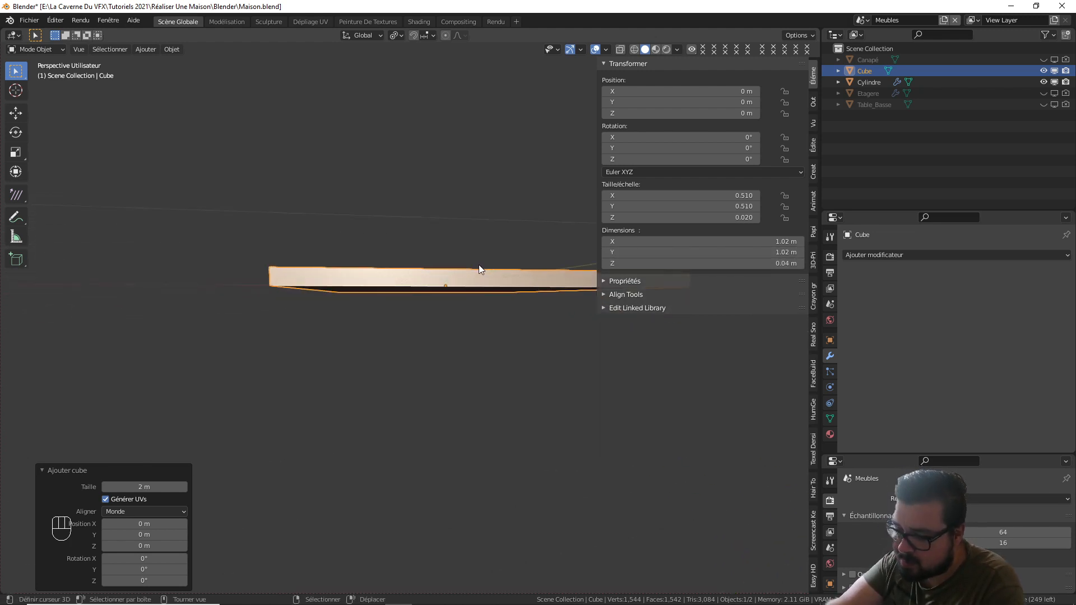
{"action": "key", "text": "g"}
{"action": "key", "text": "z"}
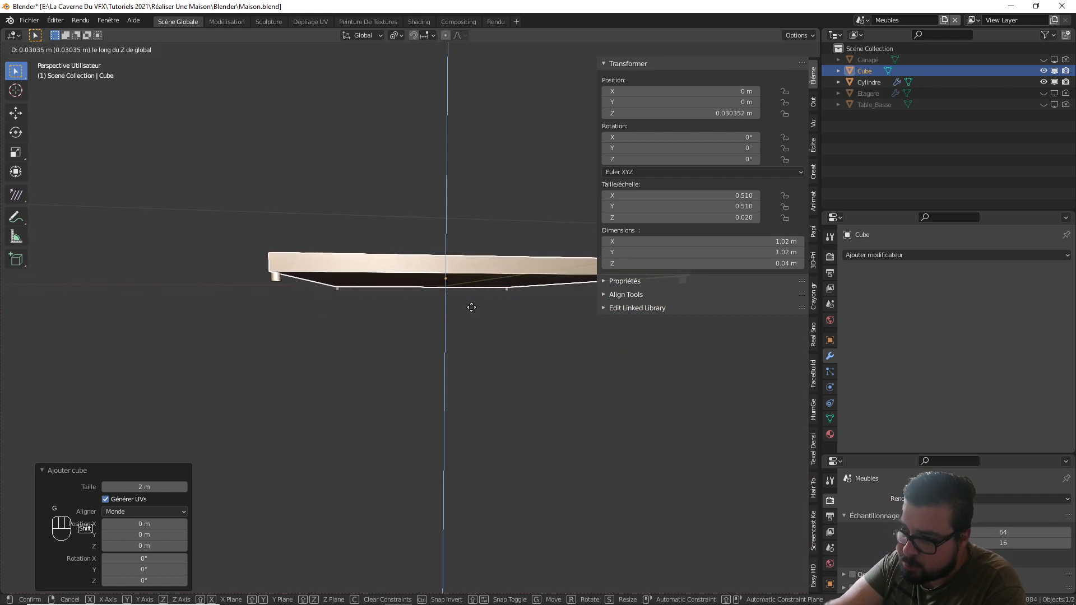
{"action": "left_click", "coordinate": [471, 307]}
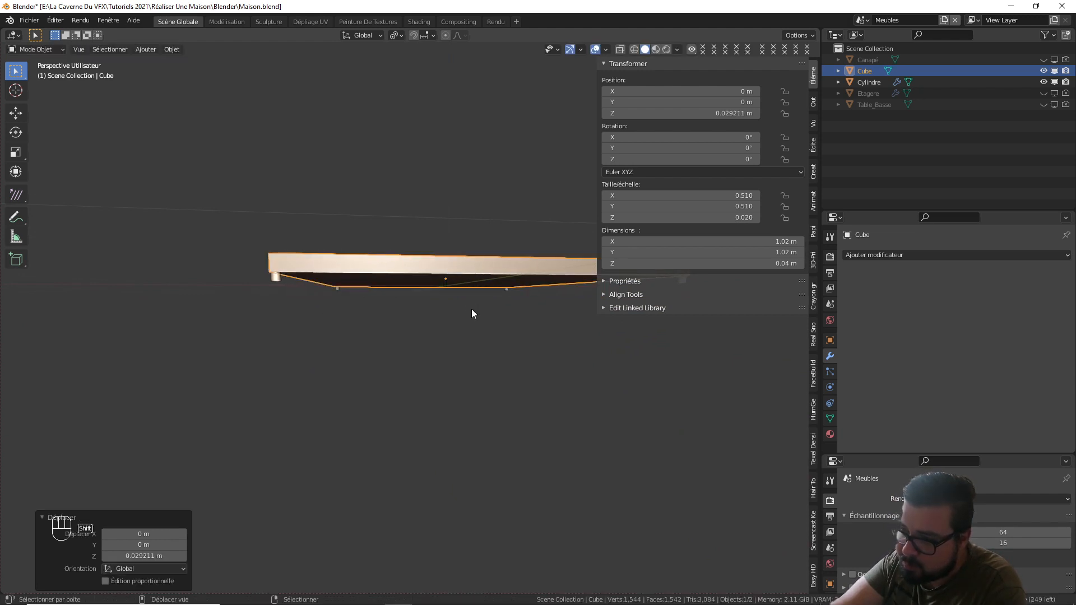
- Set the feet object's overall X and Y dimensions to 0.5 m
{"action": "middle_click_drag", "start_coordinate": [472, 309], "coordinate": [408, 307]}
{"action": "left_click", "coordinate": [397, 307]}
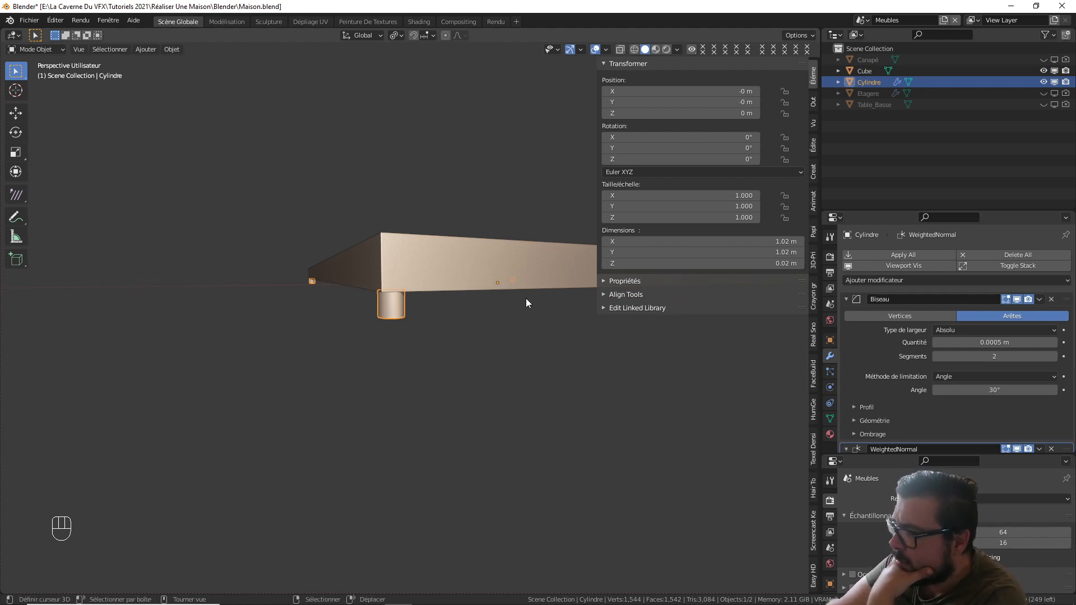
{"action": "left_click", "coordinate": [759, 243]}
{"action": "type", "text": "0"}
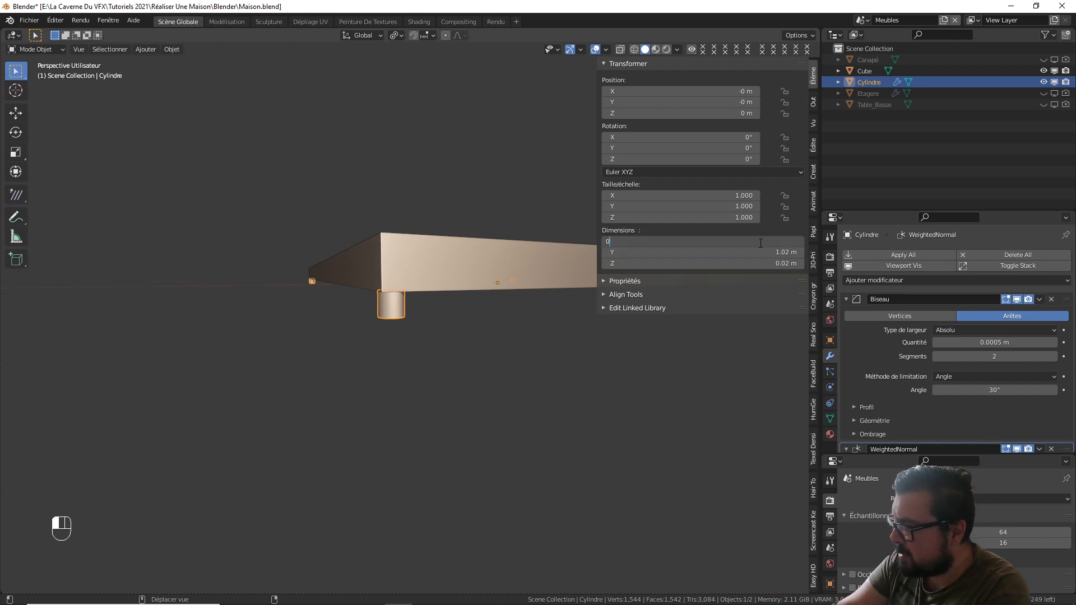
{"action": "type", "text": ".5"}
{"action": "key", "text": "Return"}
{"action": "left_click", "coordinate": [774, 253]}
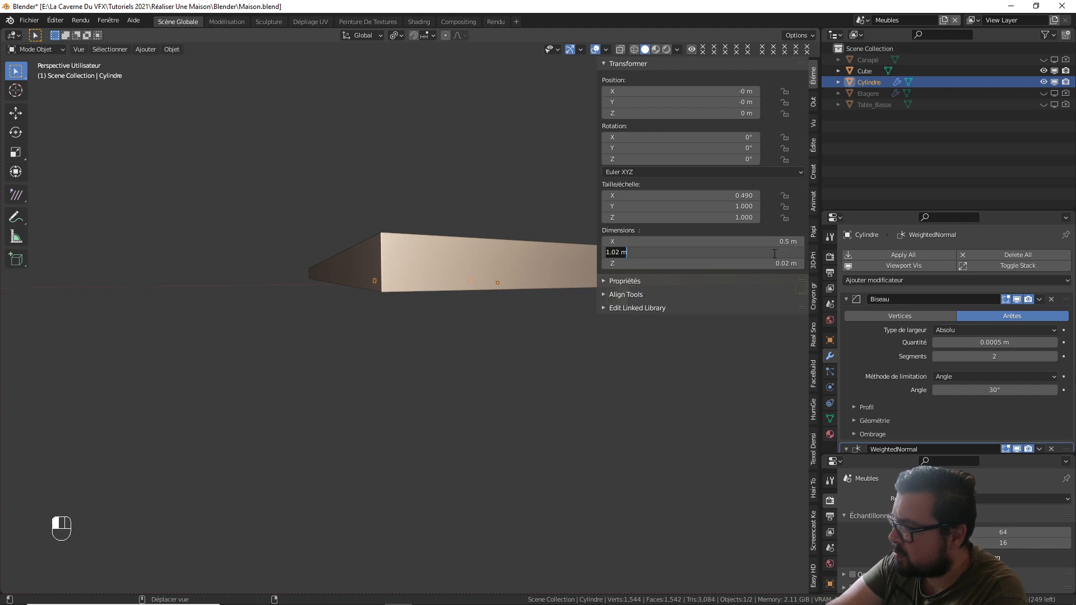
{"action": "key", "text": "Return"}
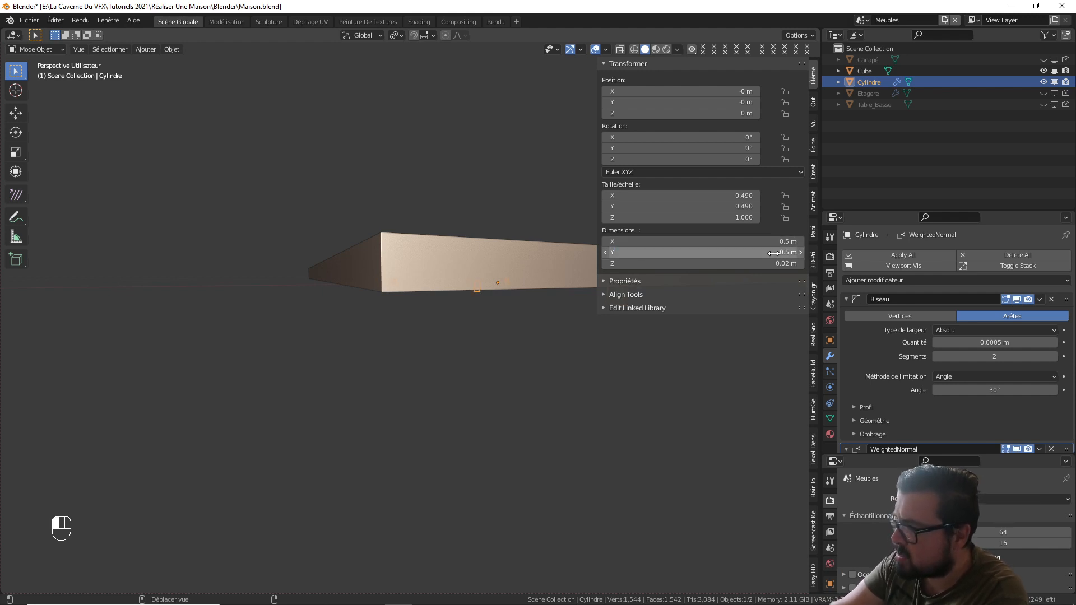
- Shrink the cube above the feet to 0.5 m in both its X and Y dimensions
{"action": "middle_click_drag", "start_coordinate": [553, 311], "coordinate": [542, 284]}
{"action": "scroll", "coordinate": [519, 304], "scroll_direction": "up", "scroll_amount": 2}
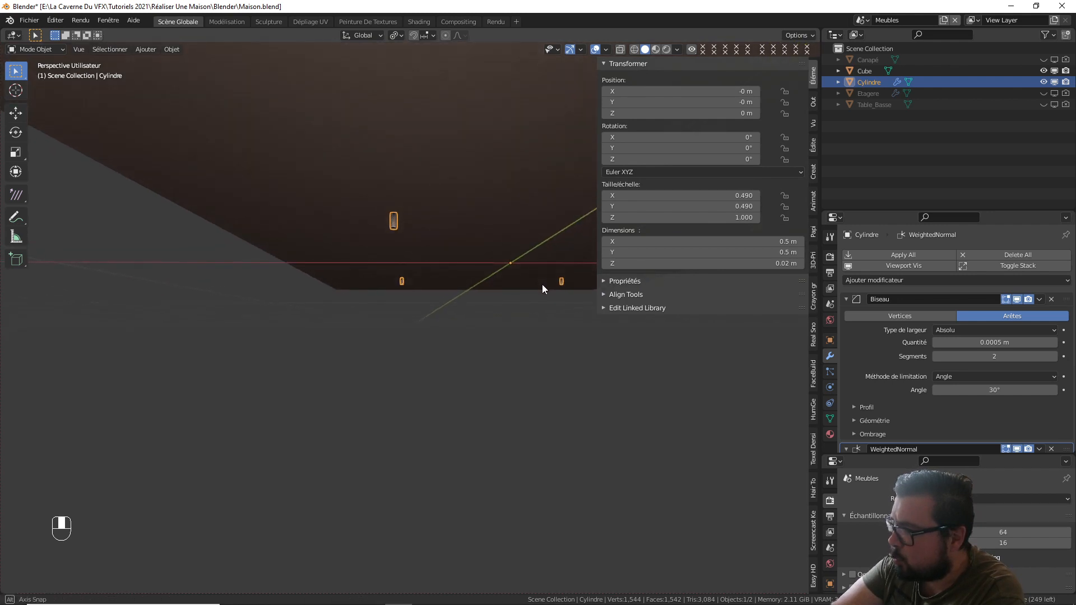
{"action": "scroll", "coordinate": [542, 284], "scroll_direction": "down", "scroll_amount": 3}
{"action": "right_click", "coordinate": [526, 243]}
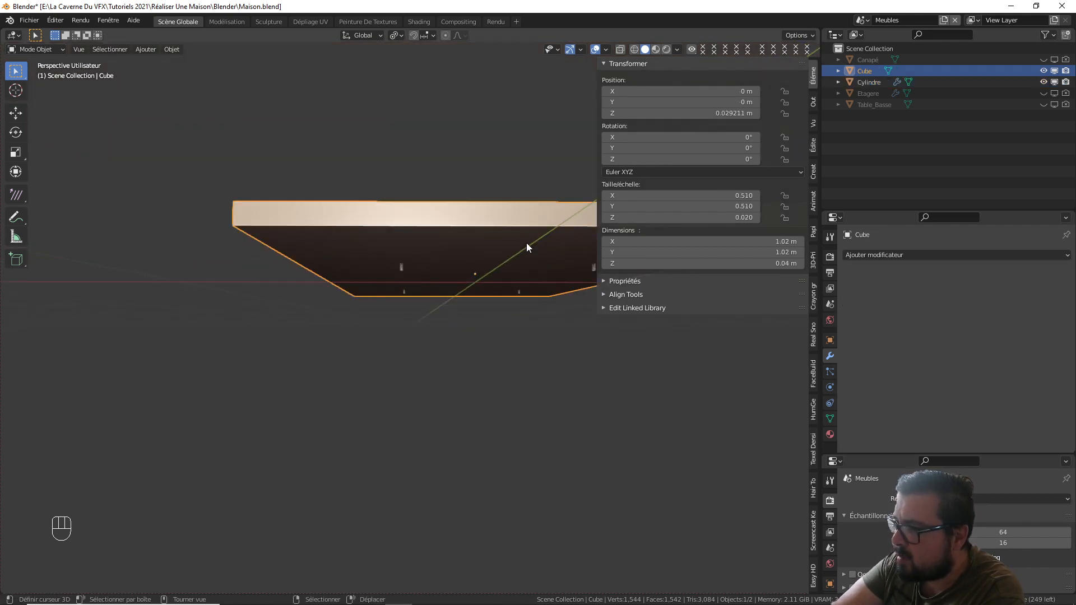
{"action": "left_click", "coordinate": [764, 240]}
{"action": "type", "text": "0.5"}
{"action": "key", "text": "Return"}
{"action": "left_click", "coordinate": [782, 252]}
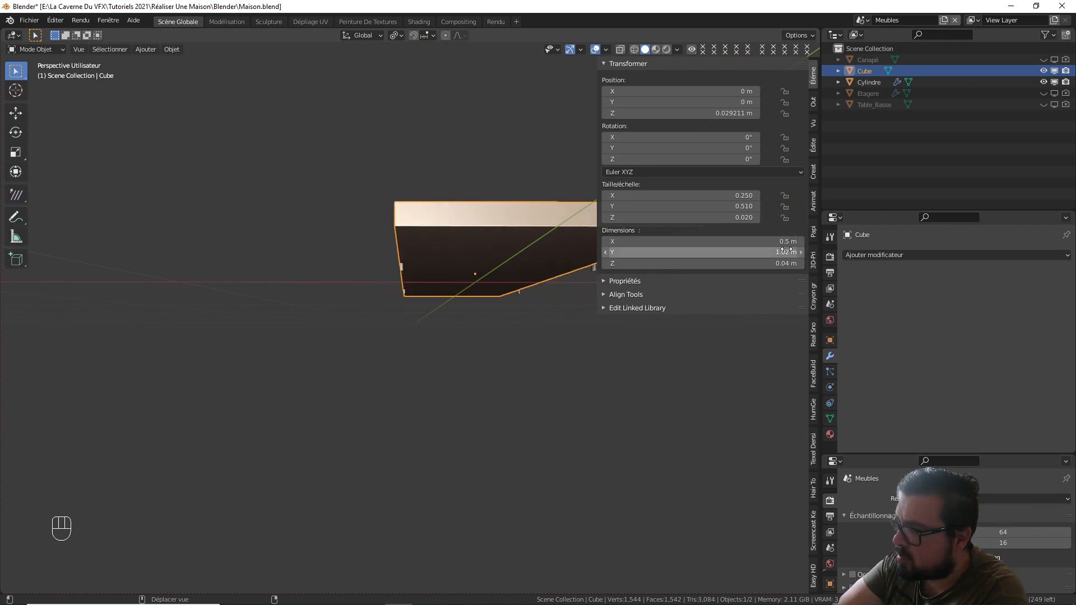
{"action": "type", "text": "0.5"}
{"action": "key", "text": "Return"}
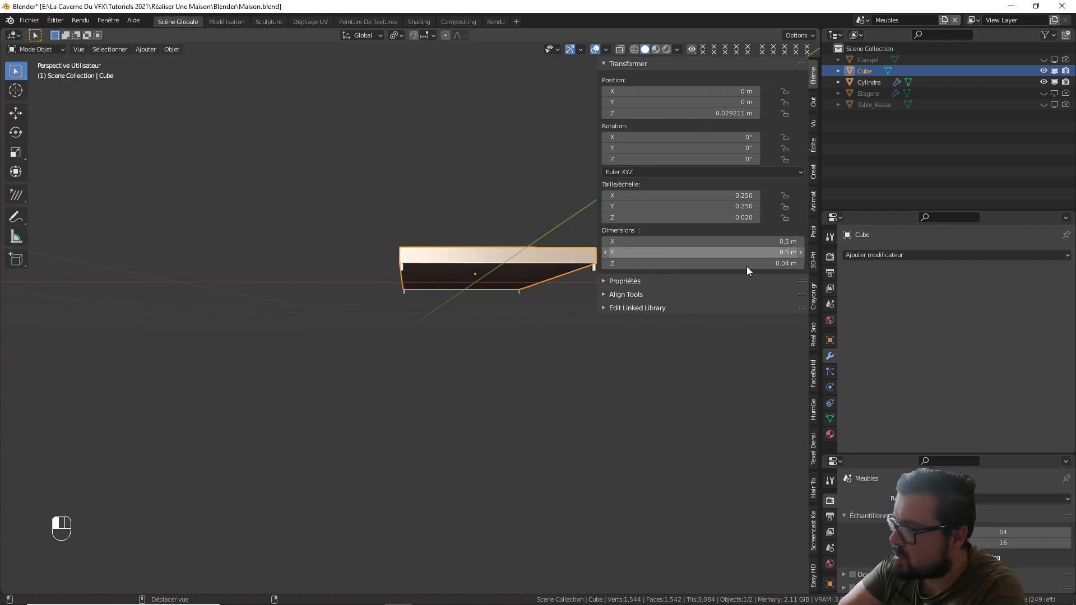
- Thicken all four feet in place by scaling their mesh in X and Y only, to overall dimensions of about 0.511 m
{"action": "middle_click_drag", "start_coordinate": [746, 267], "coordinate": [532, 361]}
{"action": "scroll", "coordinate": [506, 330], "scroll_direction": "up", "scroll_amount": 3}
{"action": "left_click", "coordinate": [415, 364]}
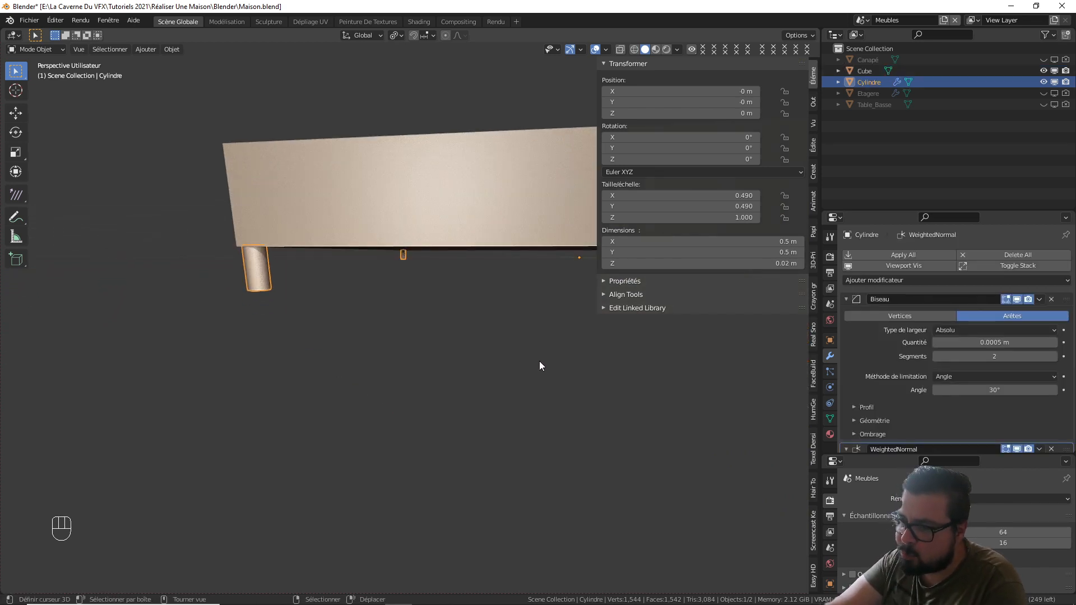
{"action": "key", "text": "Tab"}
{"action": "key", "text": "a"}
{"action": "key", "text": "a"}
{"action": "left_click", "coordinate": [521, 230]}
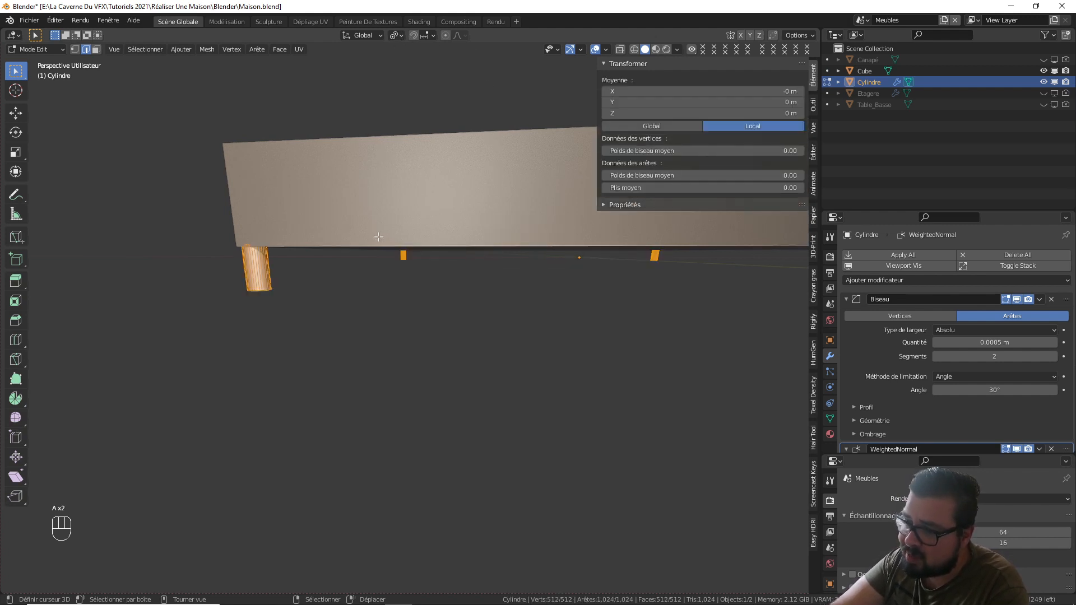
{"action": "key", "text": "s"}
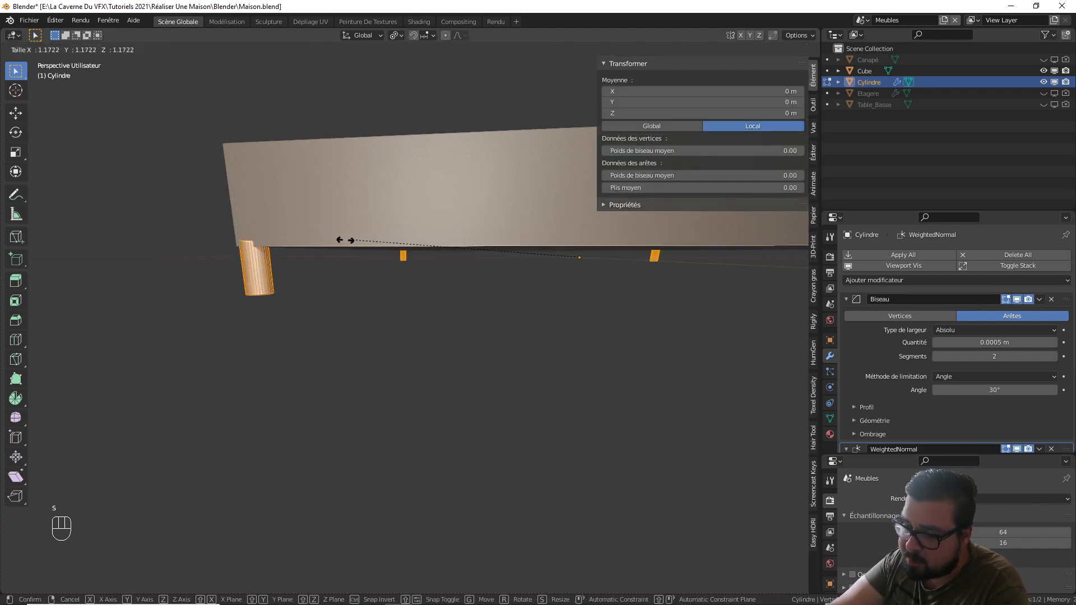
{"action": "key", "text": "shift+z"}
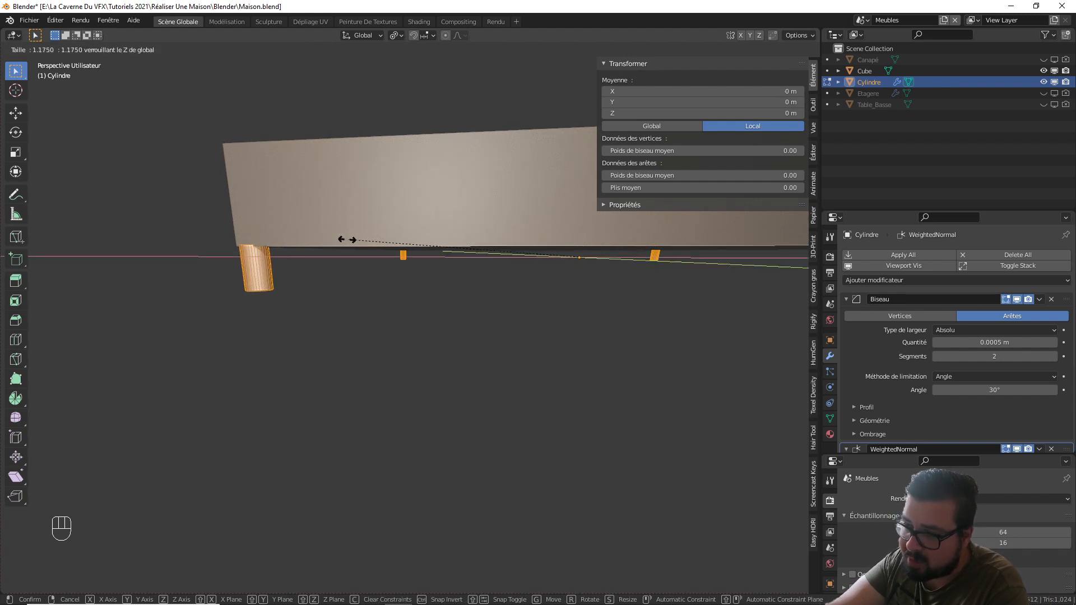
{"action": "left_click", "coordinate": [163, 224]}
{"action": "middle_click_drag", "start_coordinate": [163, 224], "coordinate": [320, 276]}
{"action": "key", "text": "Tab"}
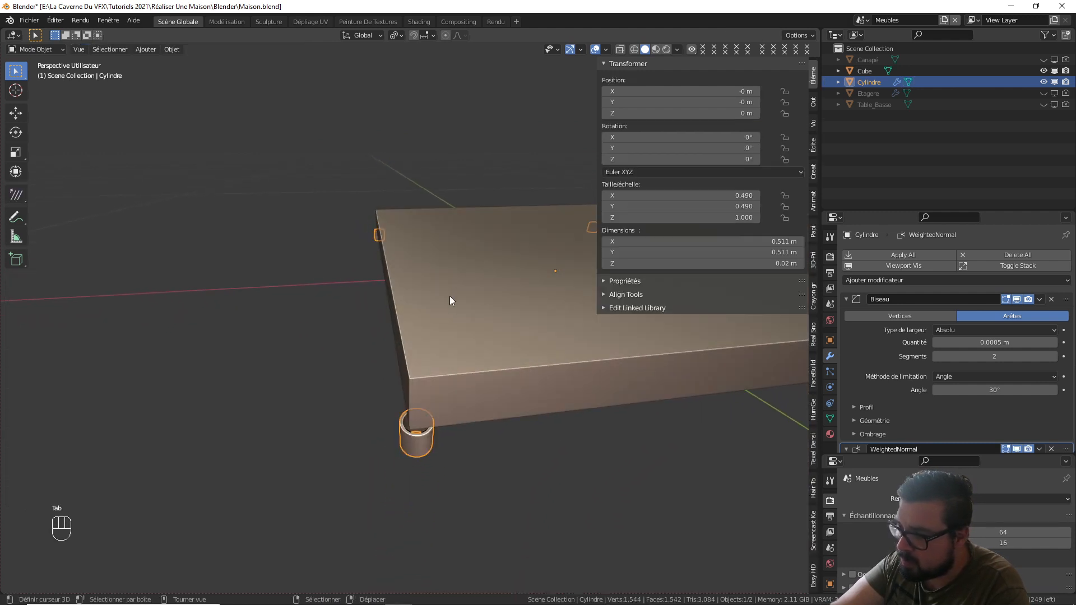
- Set the cube's dimensions to 0.56 m in X and Y and 0.02 m in Z
{"action": "left_click", "coordinate": [450, 297]}
{"action": "left_click", "coordinate": [752, 241]}
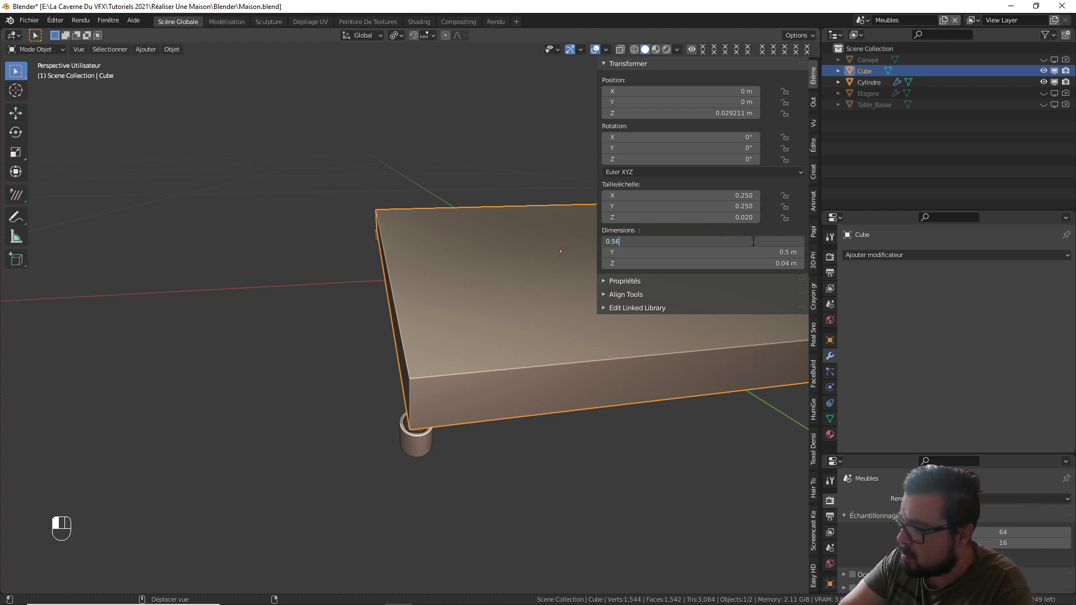
{"action": "type", "text": "0.56"}
{"action": "key", "text": "Return"}
{"action": "left_click", "coordinate": [760, 256]}
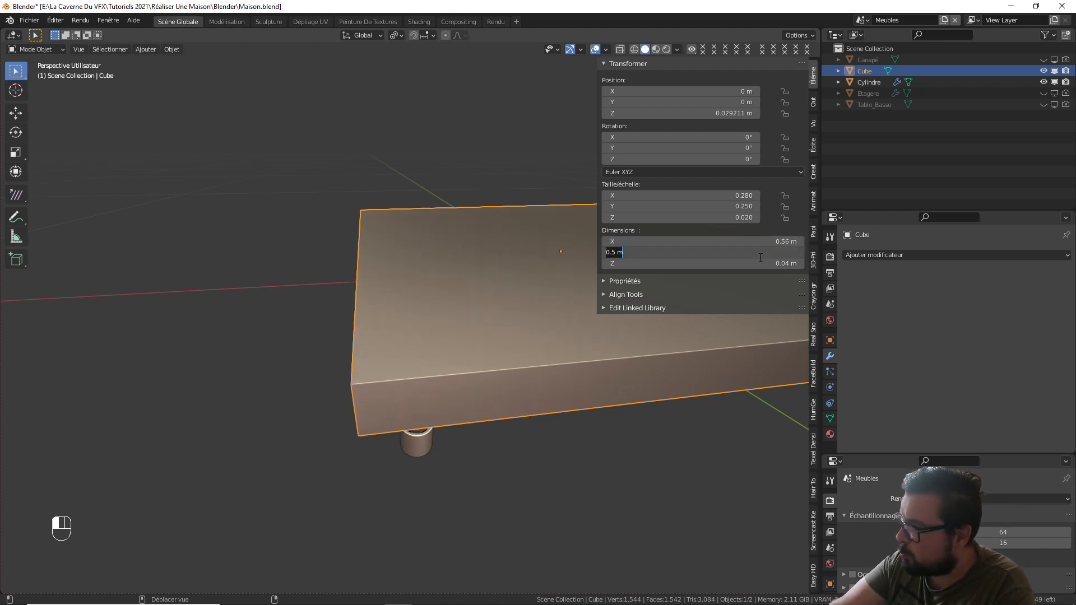
{"action": "type", "text": "0.56"}
{"action": "key", "text": "Return"}
{"action": "middle_click_drag", "start_coordinate": [709, 231], "coordinate": [411, 246]}
{"action": "left_click", "coordinate": [763, 263]}
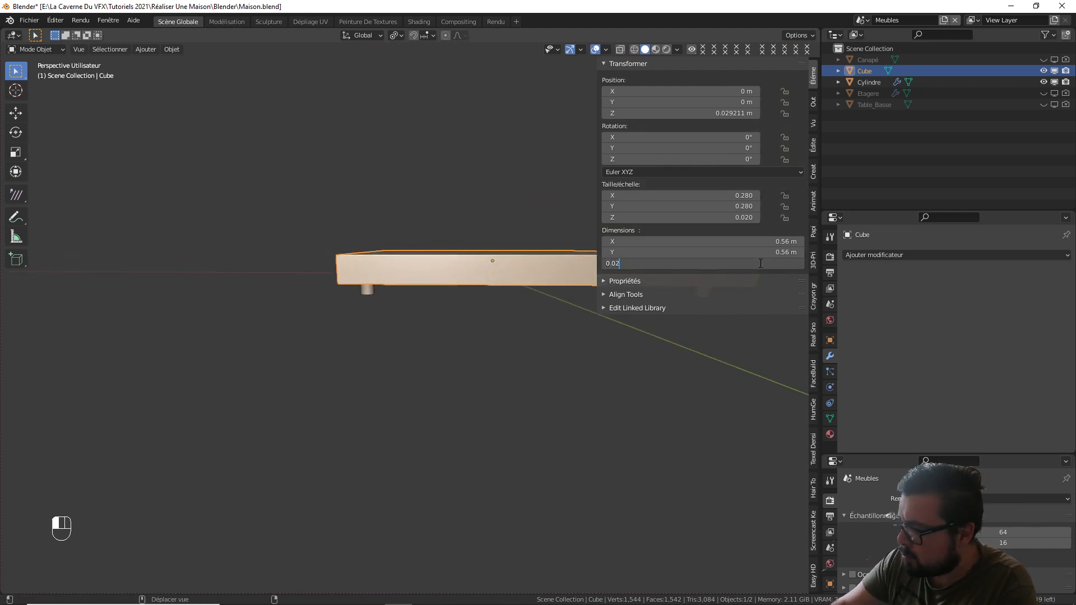
{"action": "key", "text": "Return"}
- Lower the slab along Z to a height of about 0.021 m so that it rests on the feet
{"action": "key", "text": "g"}
{"action": "key", "text": "z"}
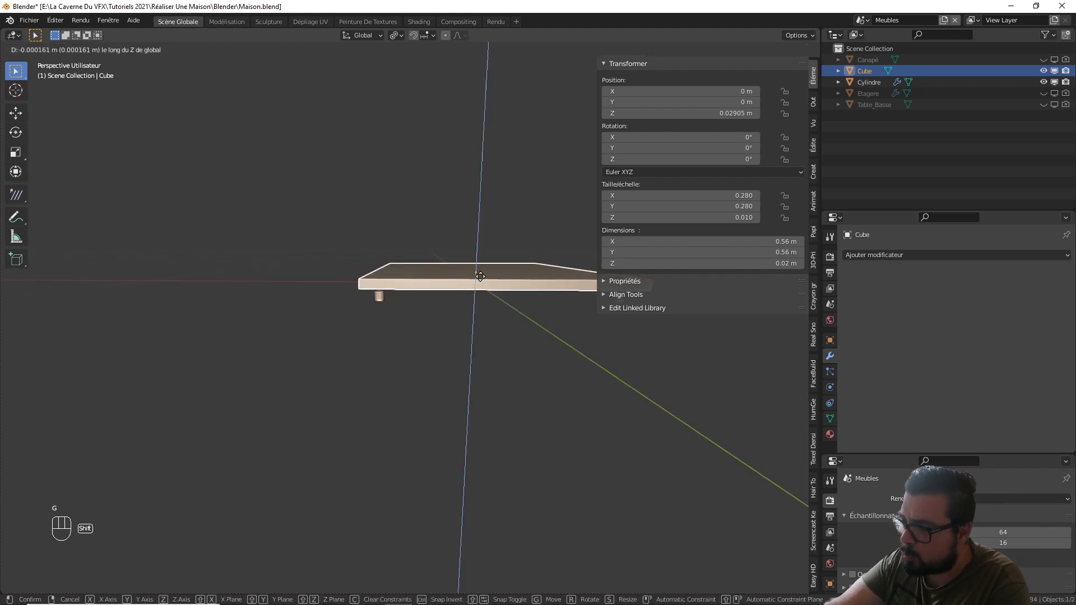
{"action": "left_click", "coordinate": [488, 288]}
{"action": "key", "text": "KP_1"}
{"action": "scroll", "coordinate": [476, 291], "scroll_direction": "up", "scroll_amount": 3}
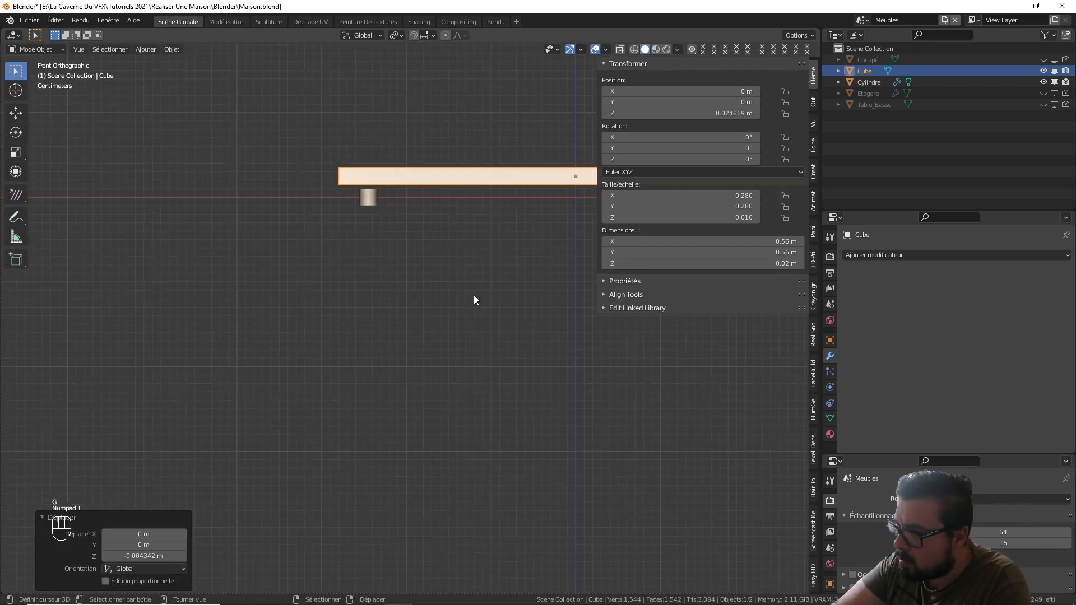
{"action": "middle_click_drag", "start_coordinate": [430, 239], "coordinate": [428, 351], "text": "shift"}
{"action": "key", "text": "g"}
{"action": "key", "text": "z"}
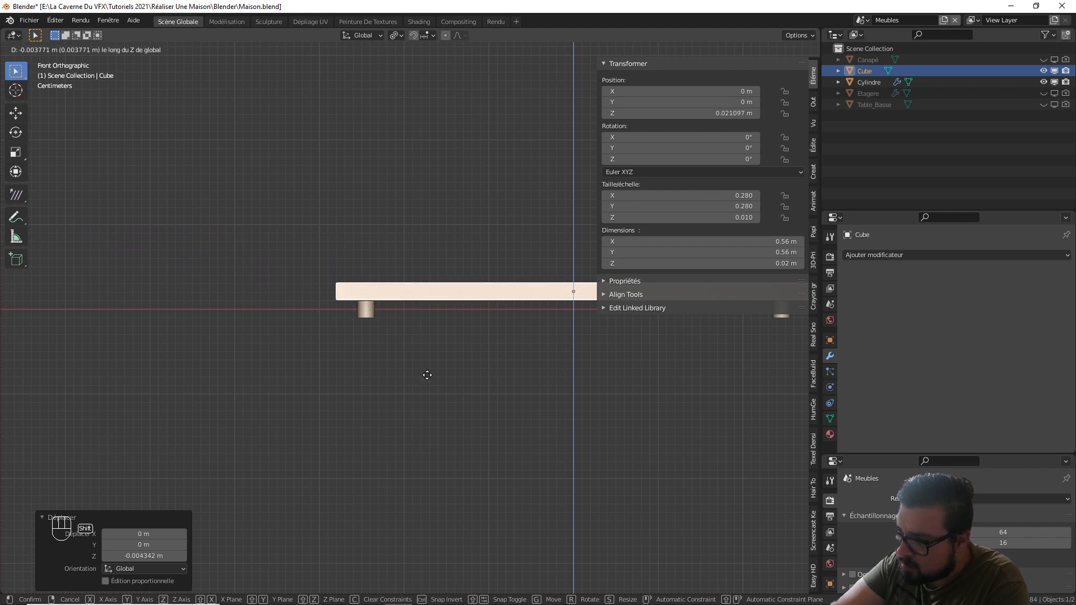
{"action": "left_click", "coordinate": [432, 361]}
- Add two centred loop cuts to the slab's mesh, one along X and one along Y, dividing it into quarters
{"action": "middle_click_drag", "start_coordinate": [432, 361], "coordinate": [460, 326]}
{"action": "scroll", "coordinate": [428, 342], "scroll_direction": "down", "scroll_amount": 6}
{"action": "scroll", "coordinate": [460, 327], "scroll_direction": "up", "scroll_amount": 2}
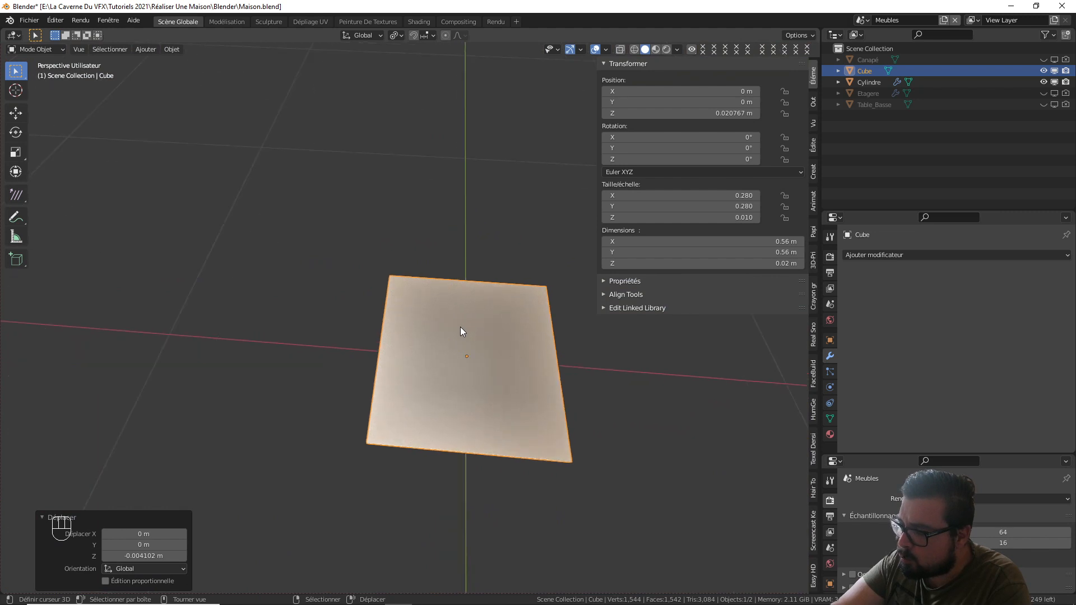
{"action": "key", "text": "Tab"}
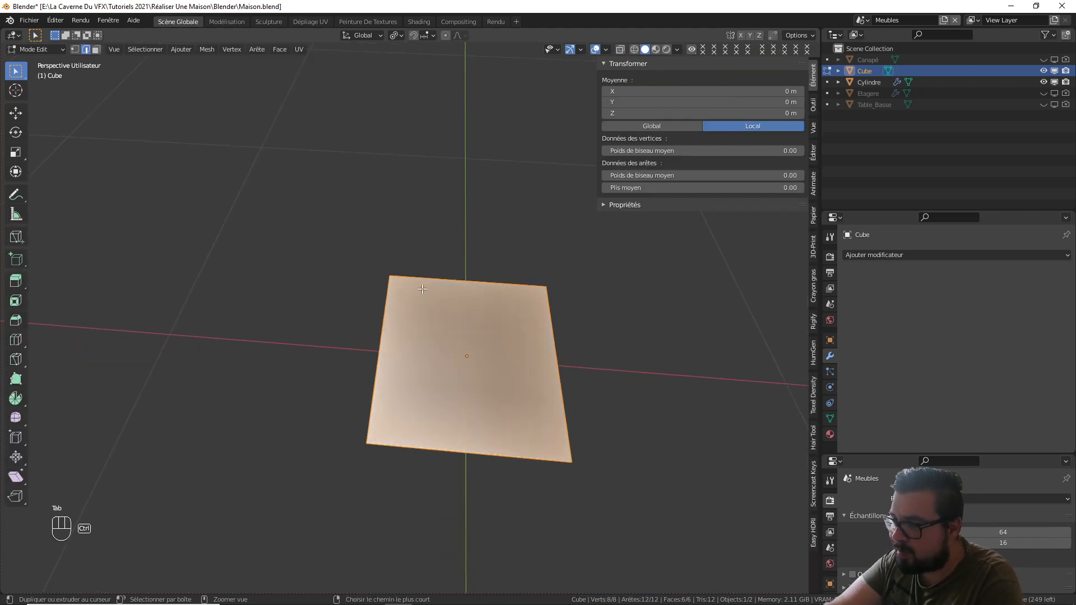
{"action": "key", "text": "ctrl+r"}
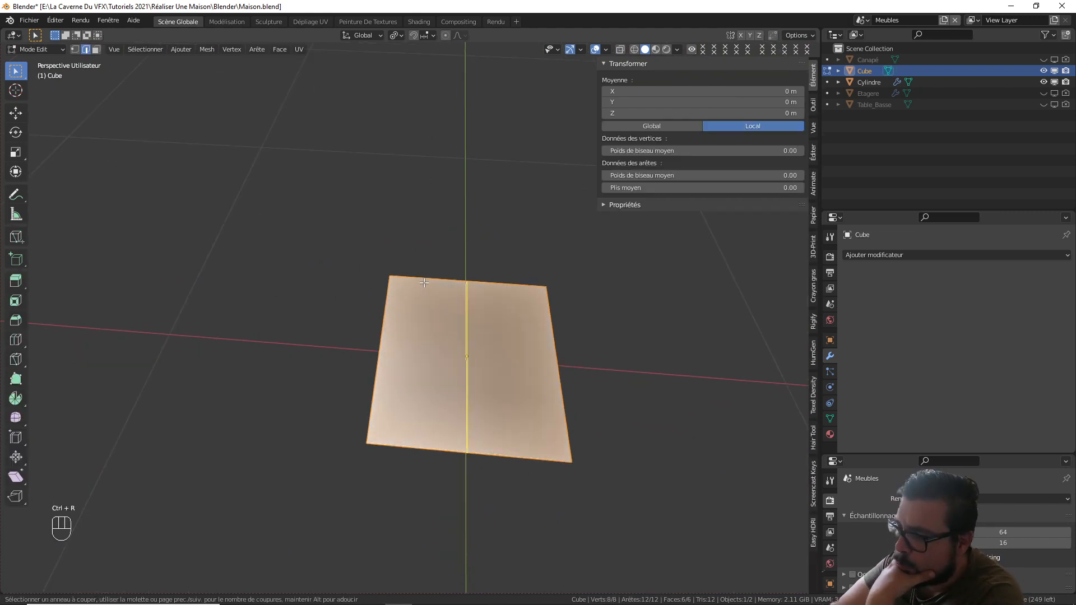
{"action": "left_click", "coordinate": [467, 357]}
{"action": "right_click", "coordinate": [423, 283]}
{"action": "key", "text": "ctrl+r"}
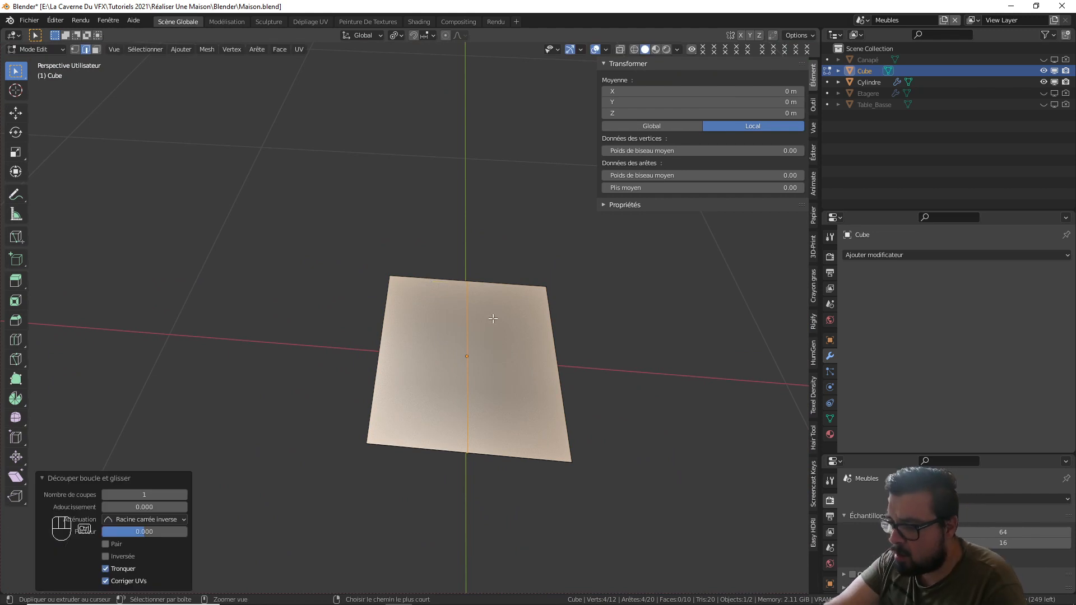
{"action": "left_click", "coordinate": [444, 347]}
{"action": "right_click", "coordinate": [444, 348]}
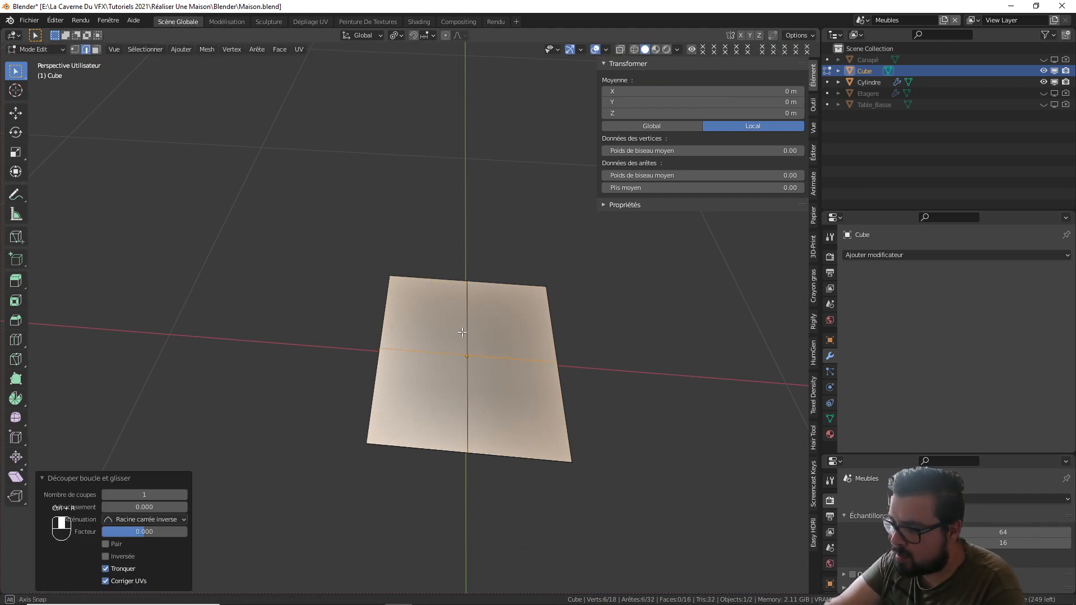
- Add a loop cut near each of the slab's two X sides, sliding each outward by a factor of 0.8
{"action": "middle_click_drag", "start_coordinate": [444, 347], "coordinate": [464, 366]}
{"action": "key", "text": "KP_7"}
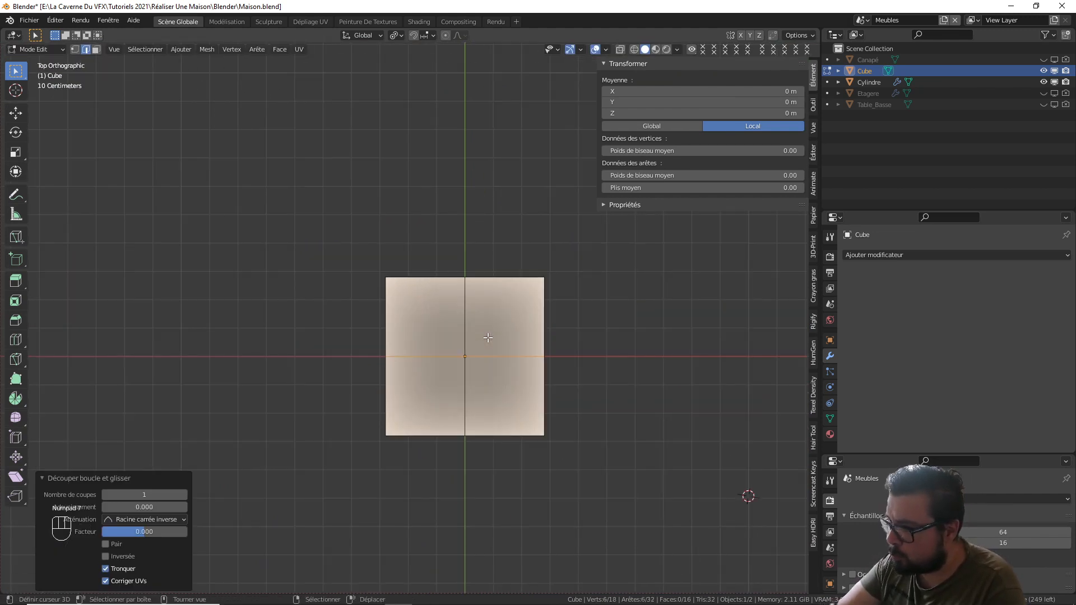
{"action": "key", "text": "ctrl+r"}
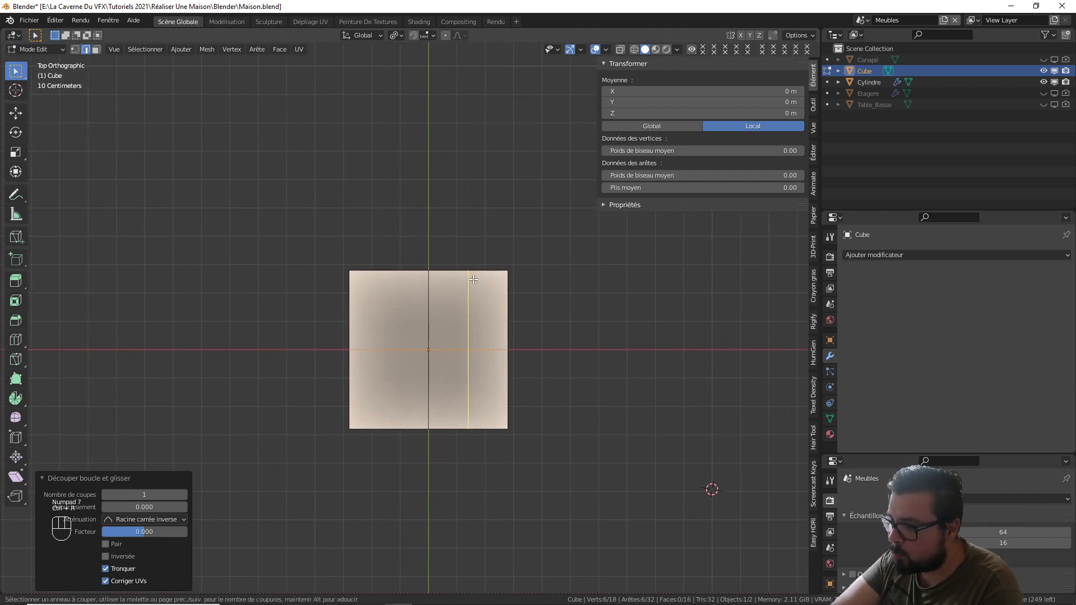
{"action": "left_click", "coordinate": [474, 279]}
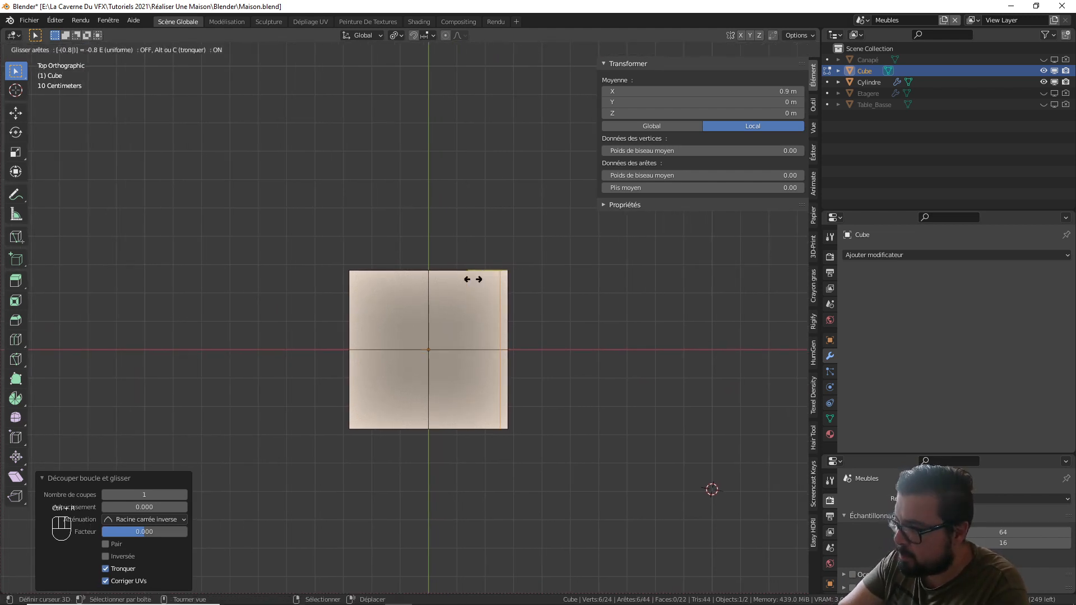
{"action": "left_click", "coordinate": [476, 279], "text": "ctrl"}
{"action": "key", "text": "ctrl+r"}
{"action": "left_click", "coordinate": [394, 285]}
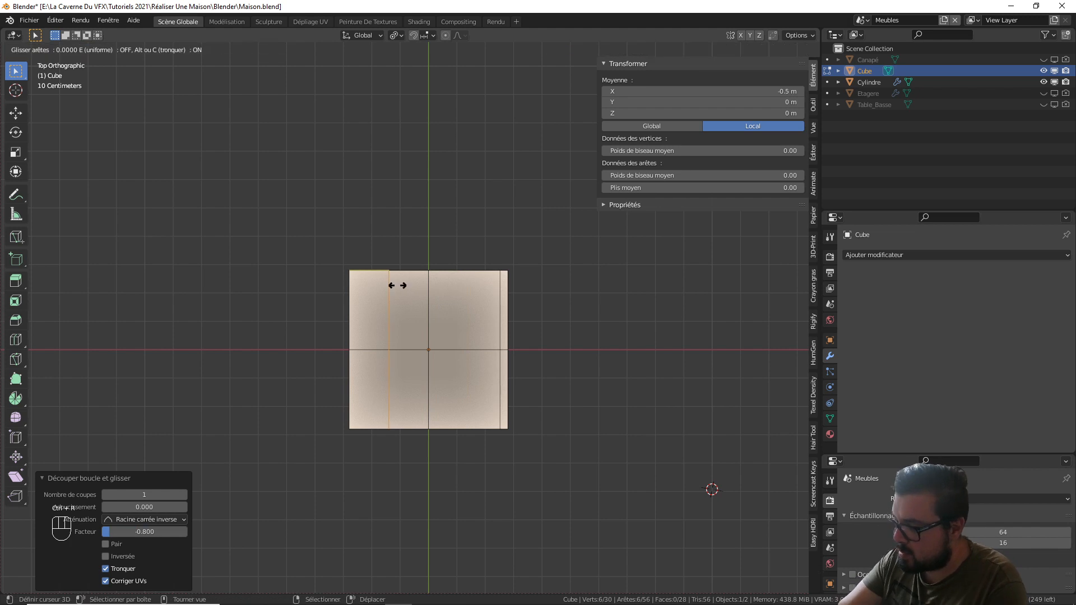
{"action": "left_click", "coordinate": [396, 285]}
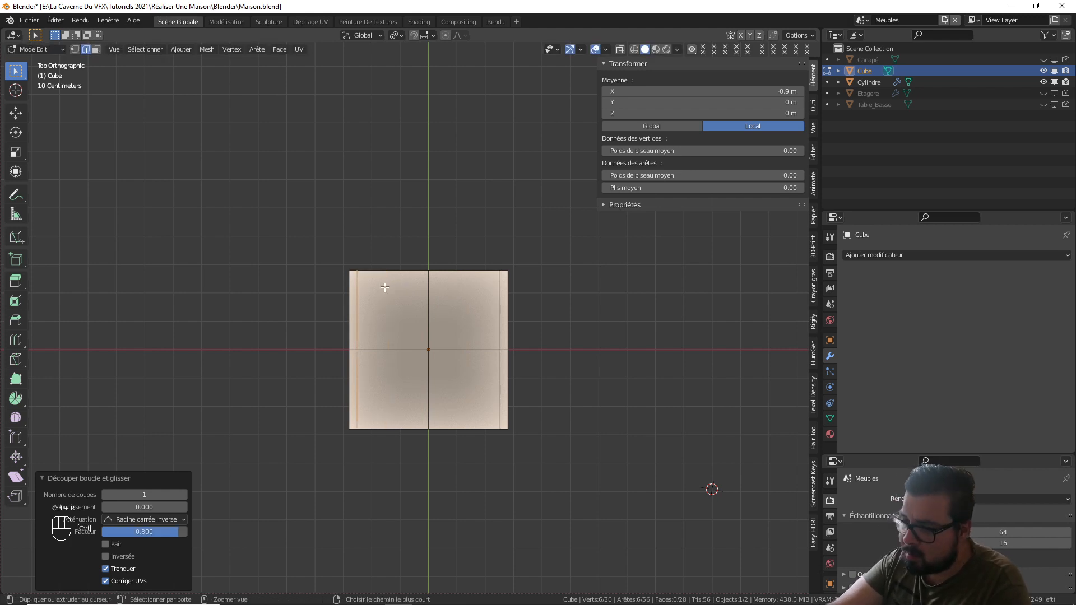
- Add a loop cut near the slab's rear +Y edge with a slide factor of -0.8
{"action": "key", "text": "ctrl+r"}
{"action": "left_click", "coordinate": [365, 287]}
{"action": "type", "text": "-0.8"}
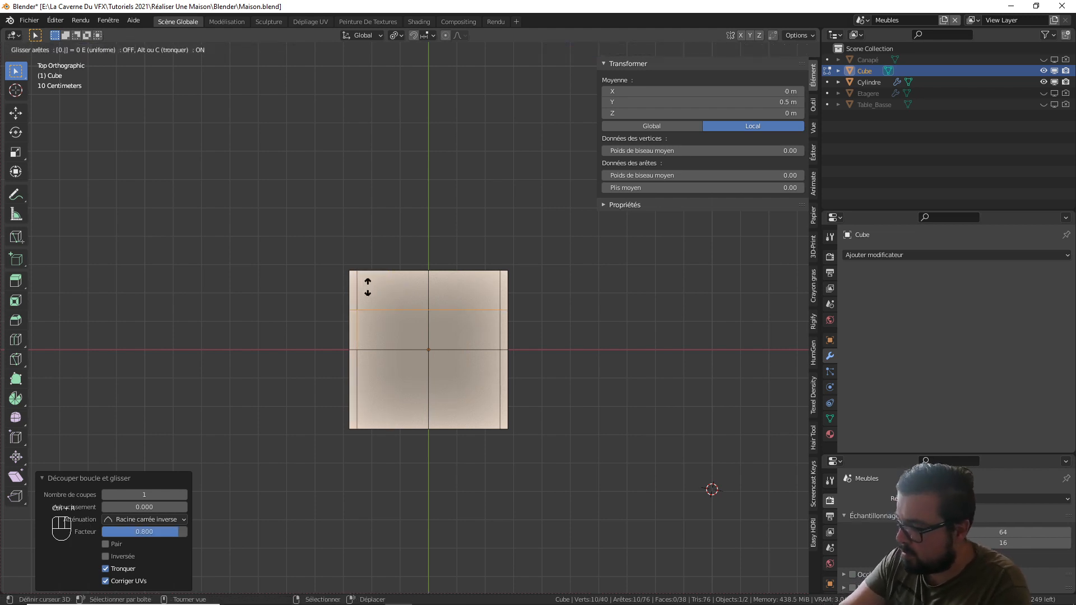
{"action": "left_click", "coordinate": [368, 287]}
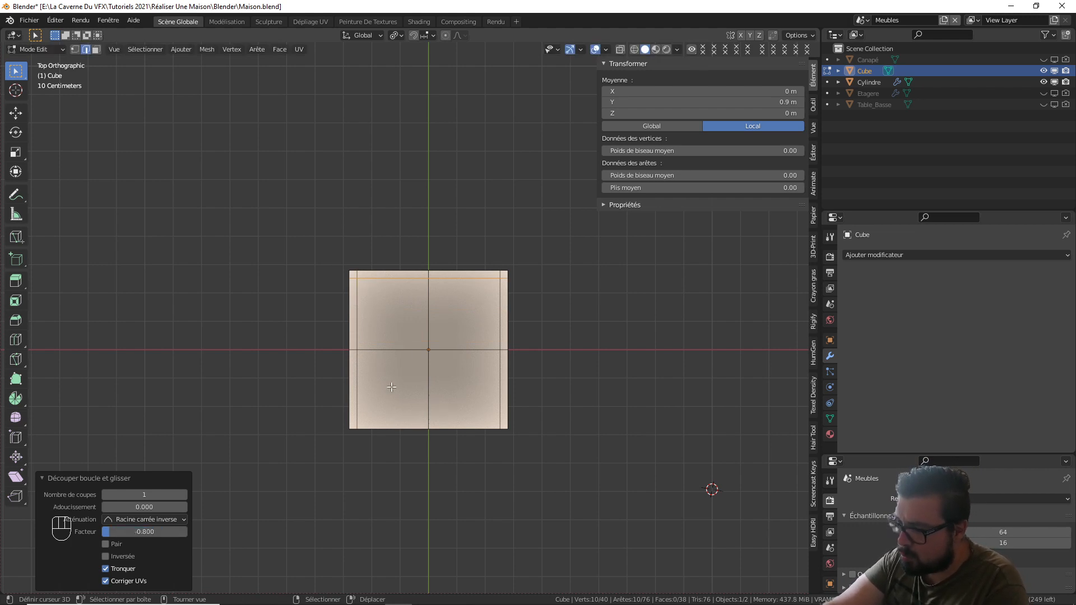
- Extrude the narrow border faces along the slab's two sides and rear upward by 1.8 m to form the walls
{"action": "left_click", "coordinate": [96, 49]}
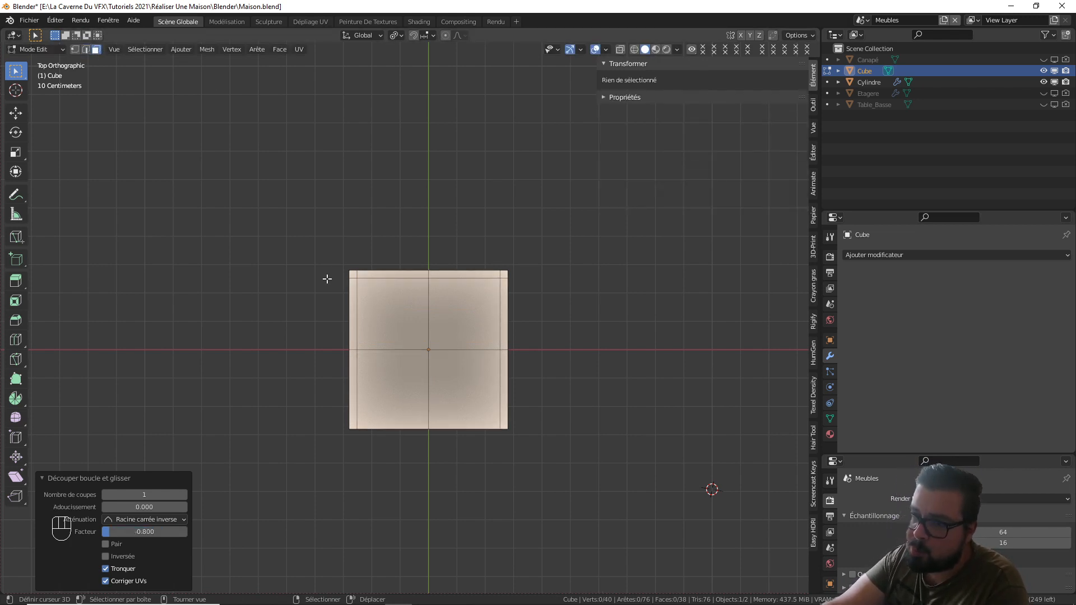
{"action": "left_click", "coordinate": [359, 422]}
{"action": "left_click", "coordinate": [355, 304], "text": "shift"}
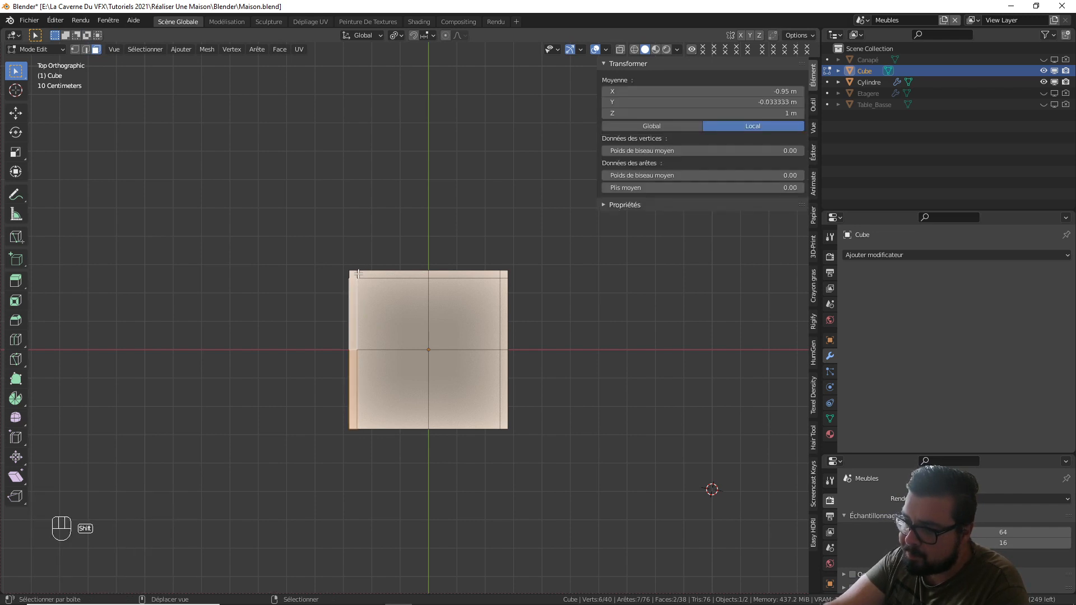
{"action": "left_click", "coordinate": [504, 276], "text": "ctrl"}
{"action": "left_click", "coordinate": [504, 414], "text": "ctrl"}
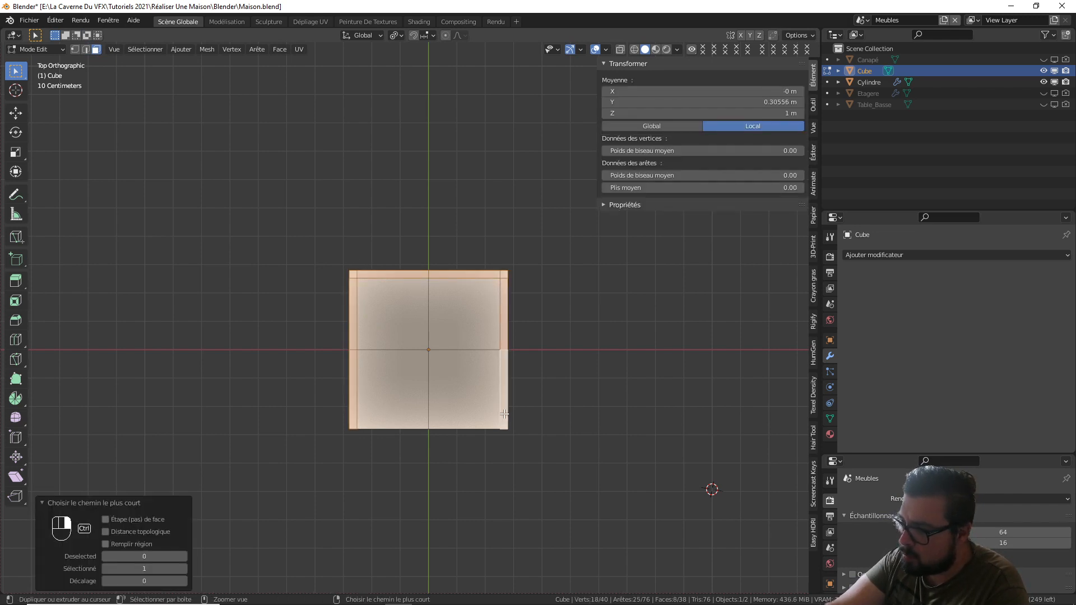
{"action": "middle_click_drag", "start_coordinate": [504, 414], "coordinate": [545, 300]}
{"action": "type", "text": "e"}
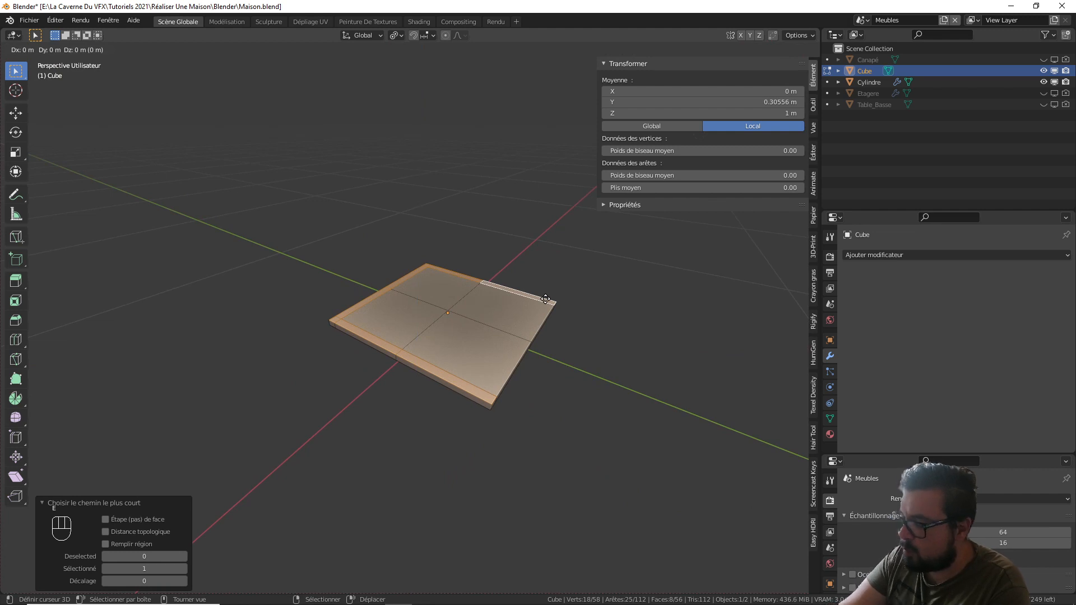
{"action": "type", "text": "1.8"}
{"action": "key", "text": "Return"}
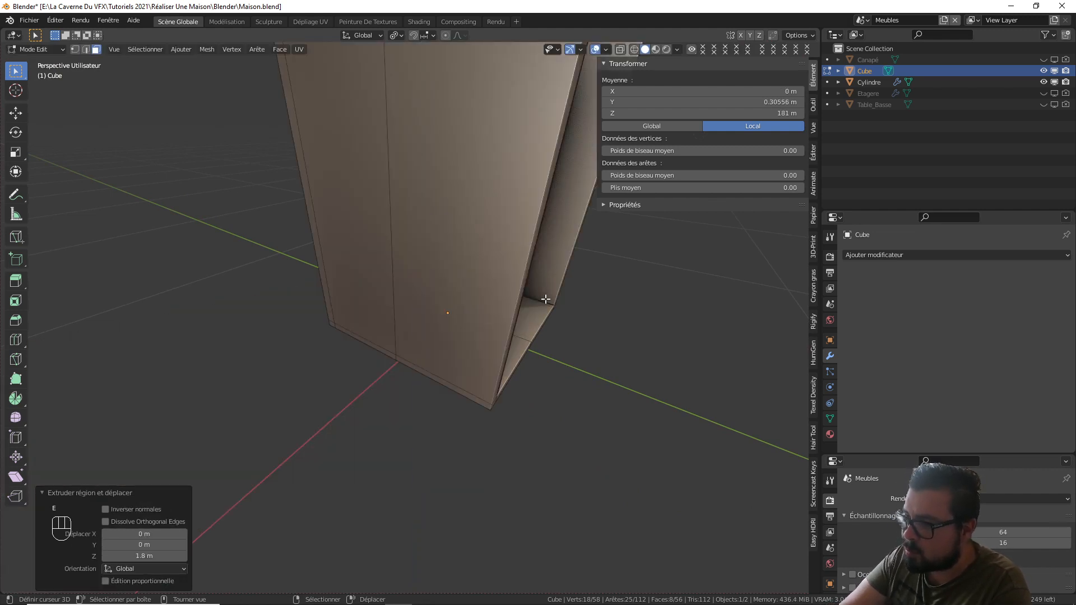
- Add a horizontal loop cut around the walls, slide it to their upper rim, and lower it 0.02 m along Z
{"action": "middle_click_drag", "start_coordinate": [310, 308], "coordinate": [335, 181]}
{"action": "middle_click_drag", "start_coordinate": [434, 175], "coordinate": [420, 195], "text": "shift"}
{"action": "scroll", "coordinate": [429, 290], "scroll_direction": "up", "scroll_amount": 6}
{"action": "middle_click_drag", "start_coordinate": [497, 426], "coordinate": [445, 257]}
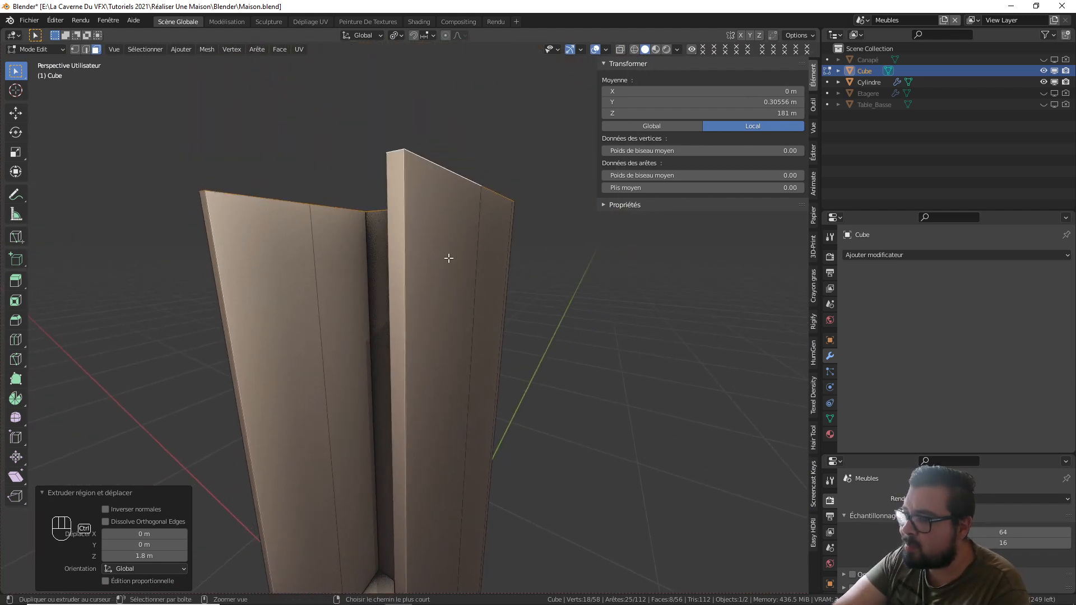
{"action": "key", "text": "ctrl+r"}
{"action": "left_click", "coordinate": [428, 360]}
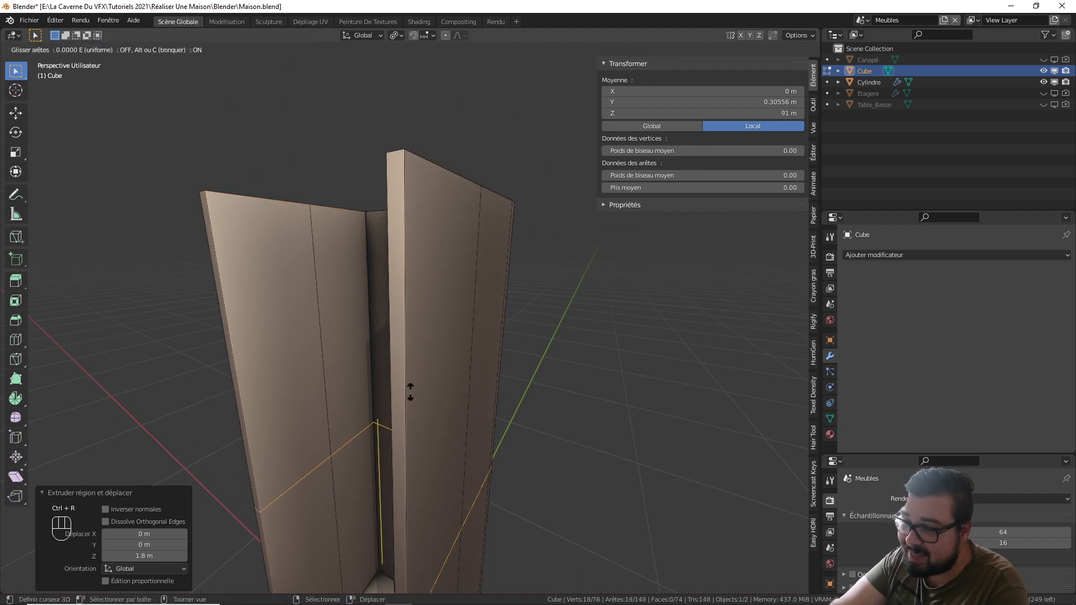
{"action": "left_click", "coordinate": [433, 543]}
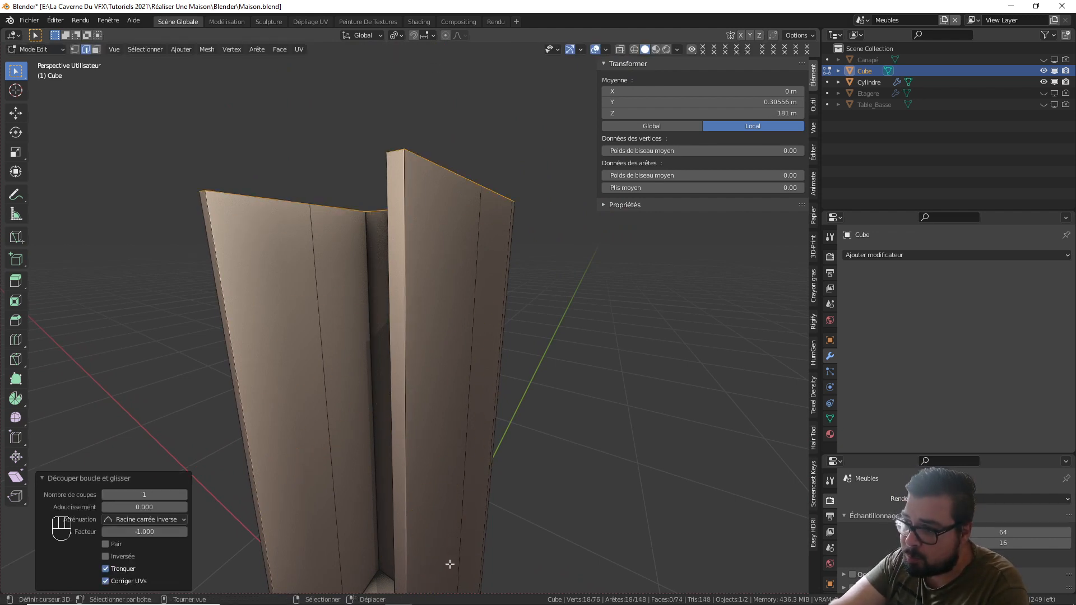
{"action": "type", "text": "g"}
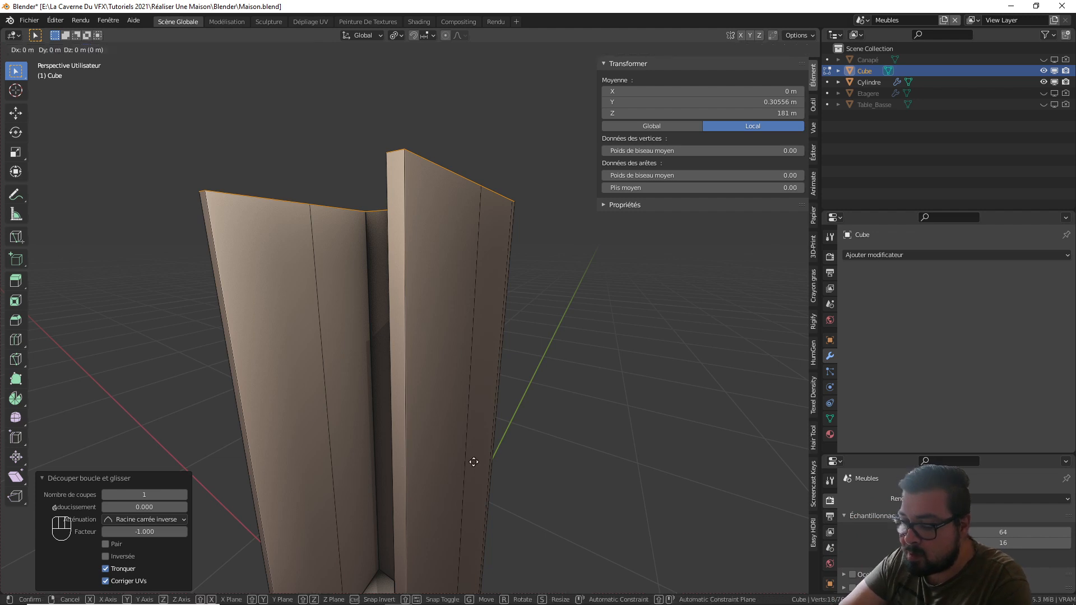
{"action": "type", "text": "z0.02"}
{"action": "key", "text": "minus"}
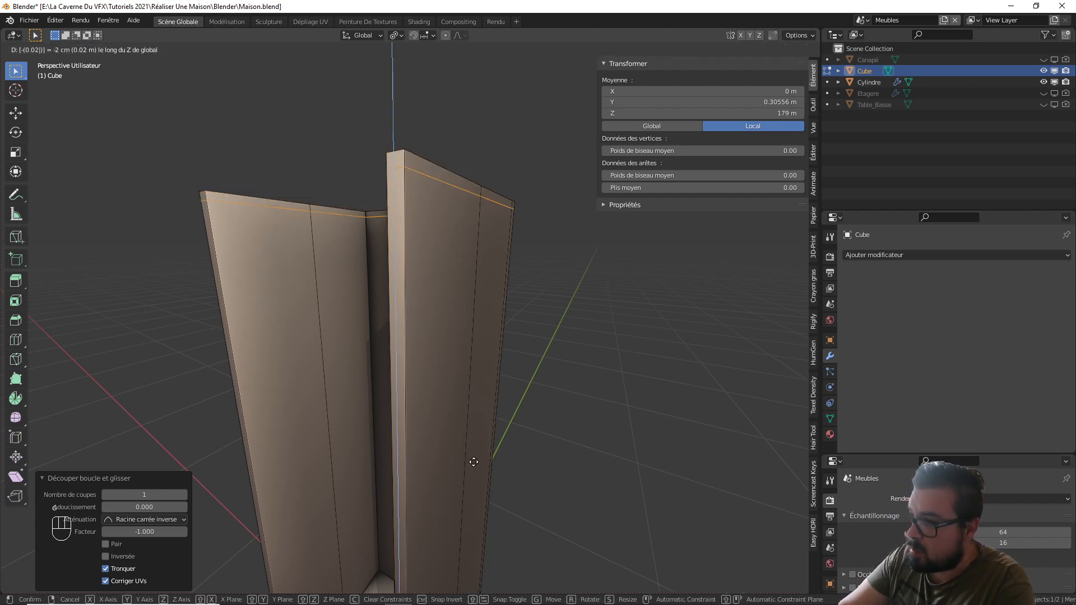
{"action": "key", "text": "Return"}
- Delete the six inner faces of the thin strip just below the rim on the side and rear walls
{"action": "middle_click_drag", "start_coordinate": [421, 373], "coordinate": [445, 379]}
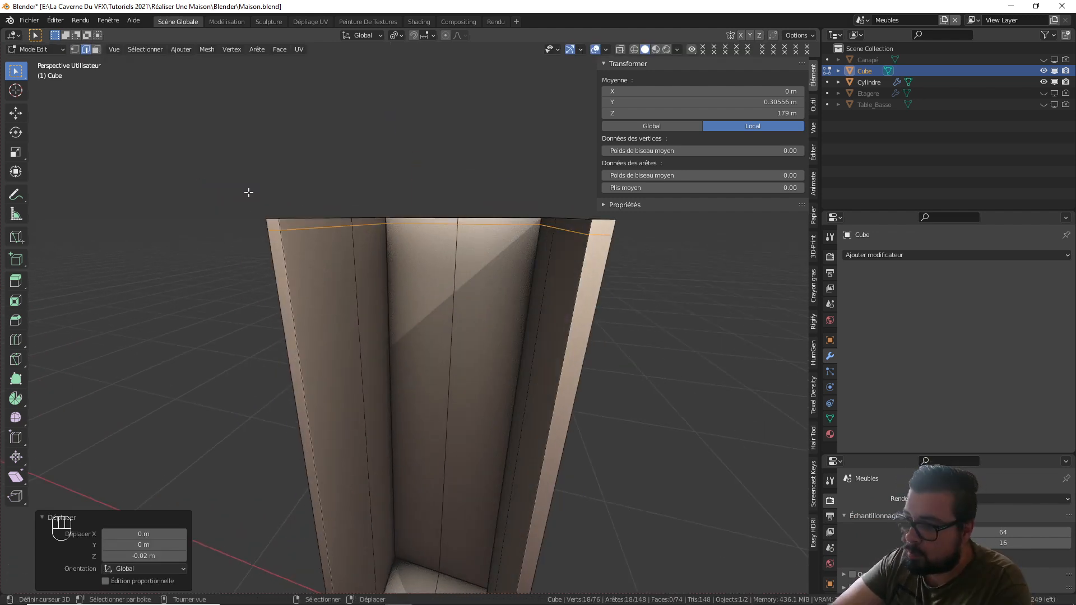
{"action": "left_click", "coordinate": [96, 50]}
{"action": "left_click", "coordinate": [304, 223]}
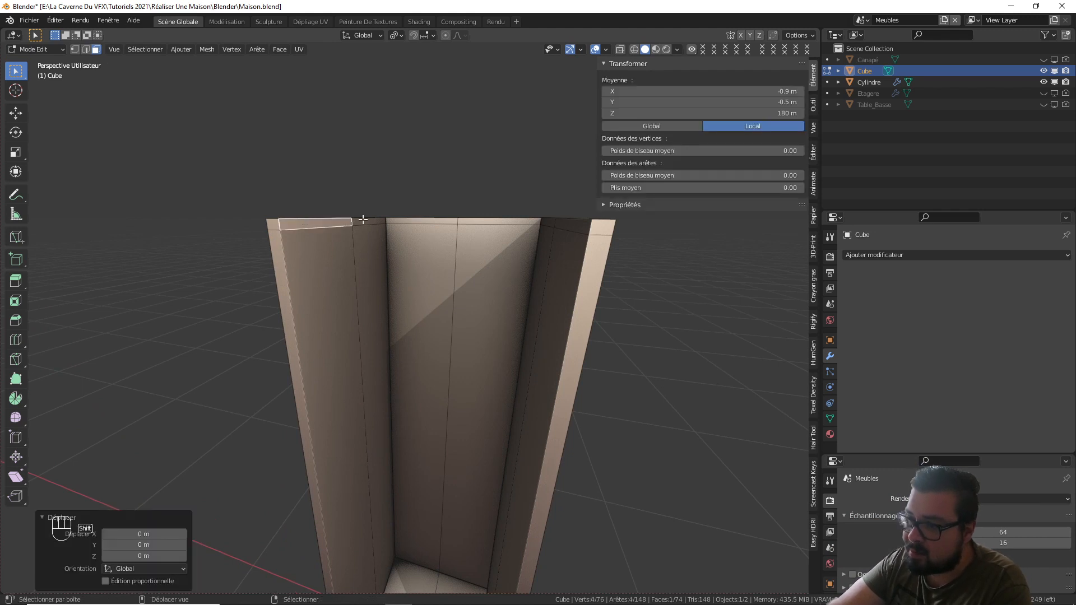
{"action": "left_click", "coordinate": [360, 222], "text": "shift"}
{"action": "left_click", "coordinate": [399, 221], "text": "shift"}
{"action": "left_click", "coordinate": [517, 223], "text": "shift"}
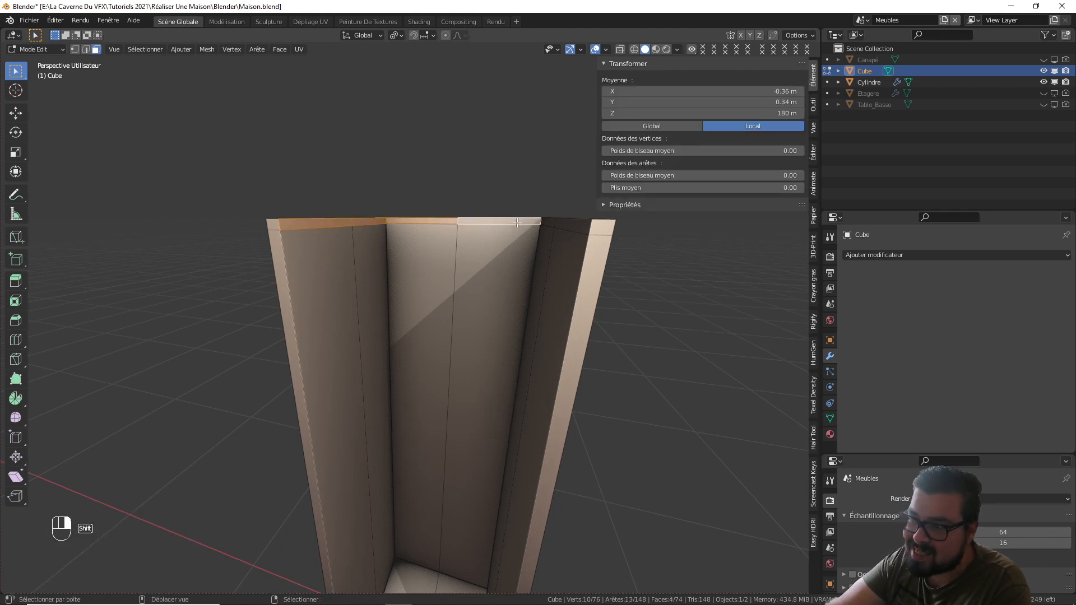
{"action": "left_click", "coordinate": [553, 223], "text": "shift"}
{"action": "left_click", "coordinate": [567, 225], "text": "shift"}
{"action": "key", "text": "x"}
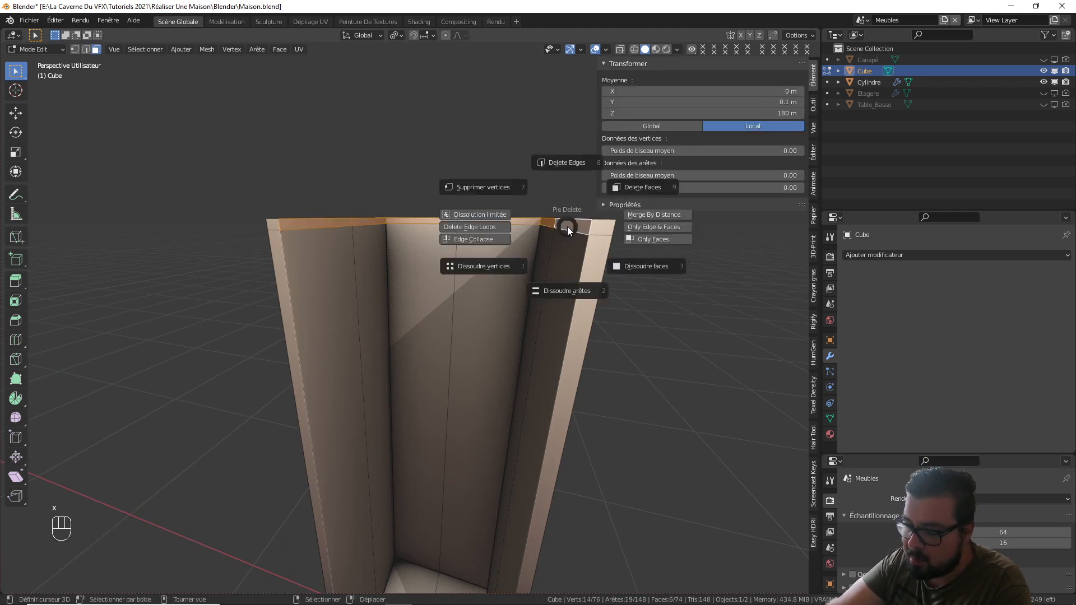
{"action": "left_click", "coordinate": [636, 185]}
- Fill a face between the two side walls' lower strip edges to form the front half of the inner ceiling
{"action": "key", "text": "2"}
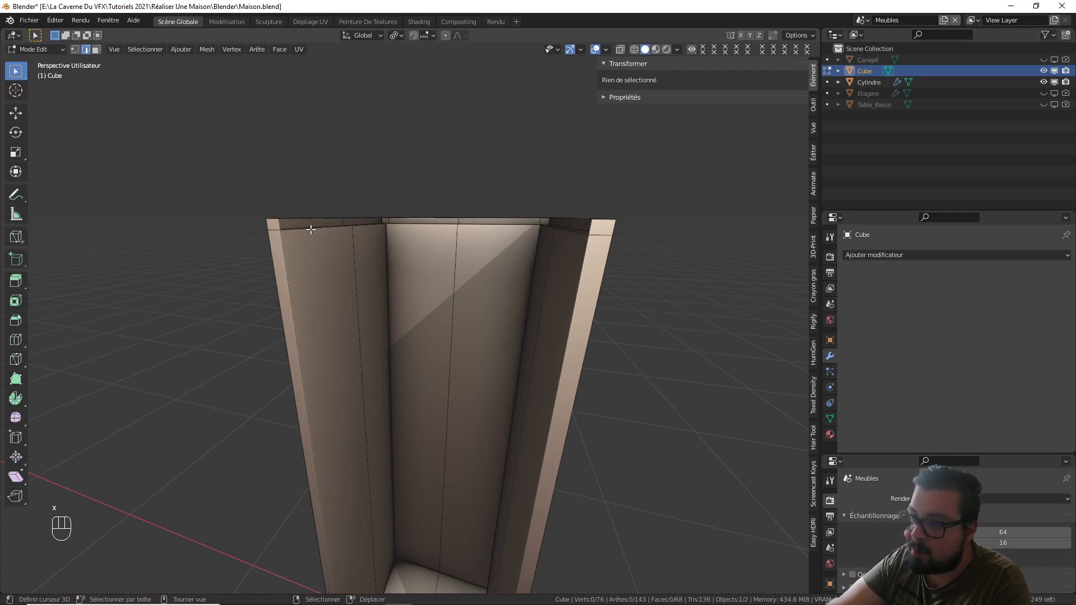
{"action": "left_click", "coordinate": [535, 270], "text": "shift"}
{"action": "left_click", "coordinate": [569, 237], "text": "shift"}
{"action": "middle_click_drag", "start_coordinate": [569, 237], "coordinate": [561, 257]}
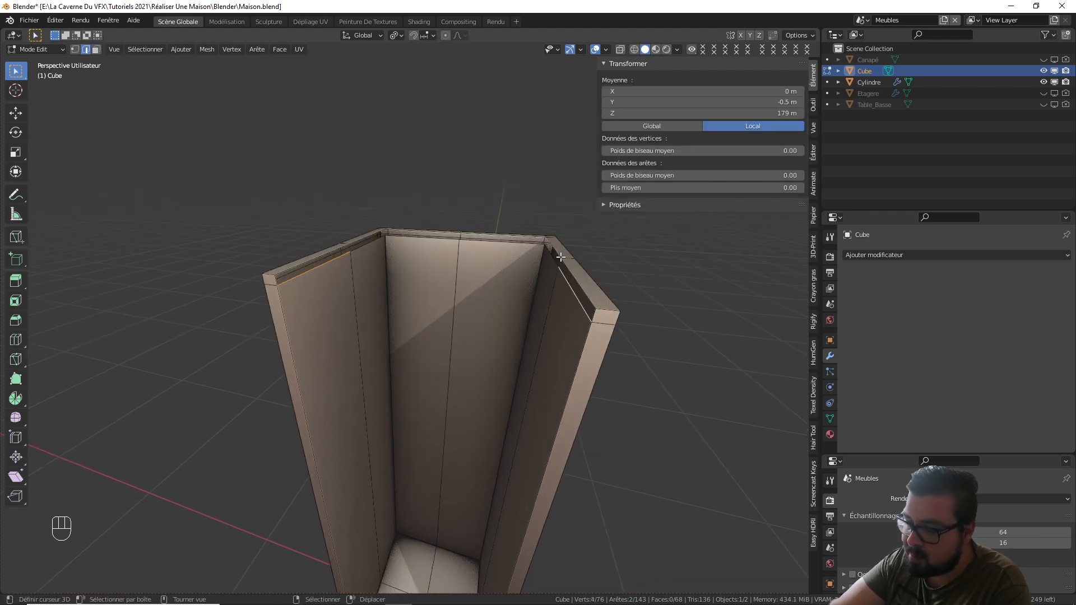
{"action": "key", "text": "f"}
- Split the new inner ceiling face with a centred loop cut running from front to back
{"action": "left_click", "coordinate": [493, 259]}
{"action": "middle_click_drag", "start_coordinate": [493, 259], "coordinate": [489, 285]}
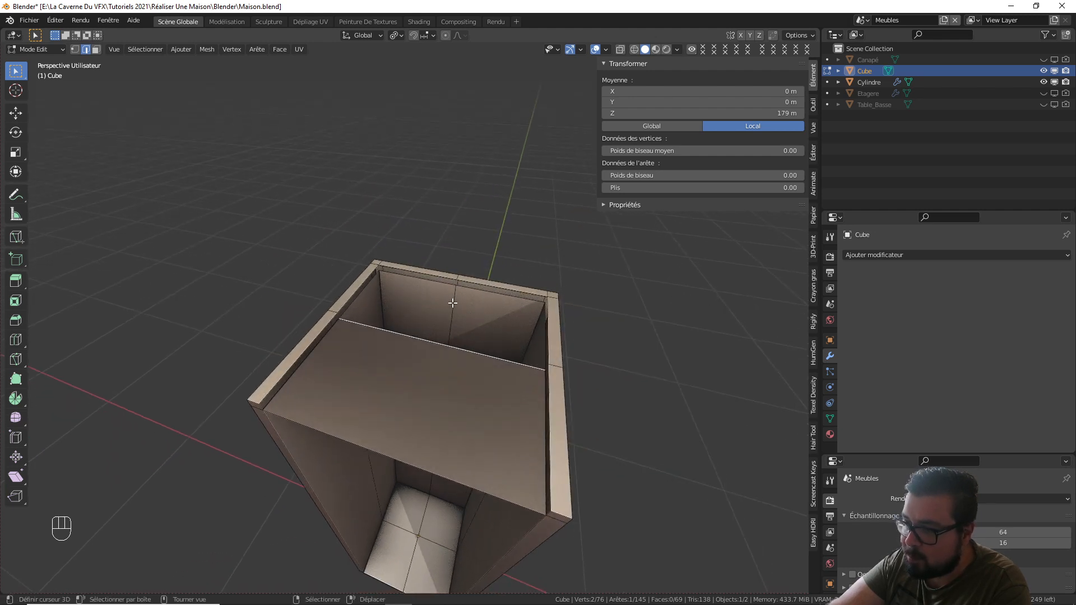
{"action": "key", "text": "ctrl+r"}
{"action": "left_click", "coordinate": [441, 356]}
{"action": "right_click", "coordinate": [441, 357]}
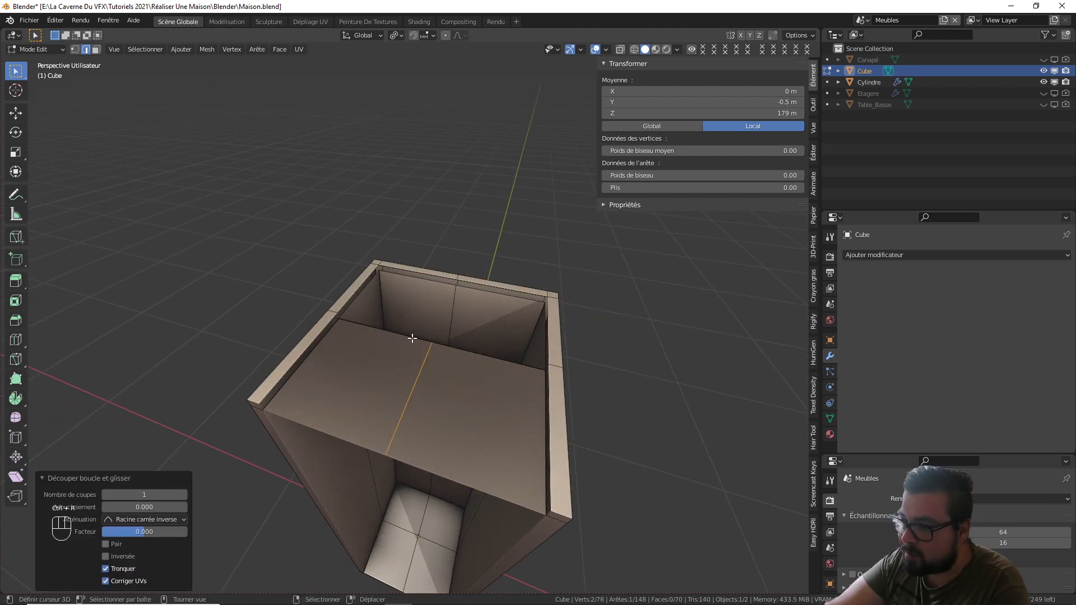
- Fill the open rear half of the inner ceiling with two faces
{"action": "left_click", "coordinate": [372, 321]}
{"action": "left_click", "coordinate": [355, 300], "text": "shift"}
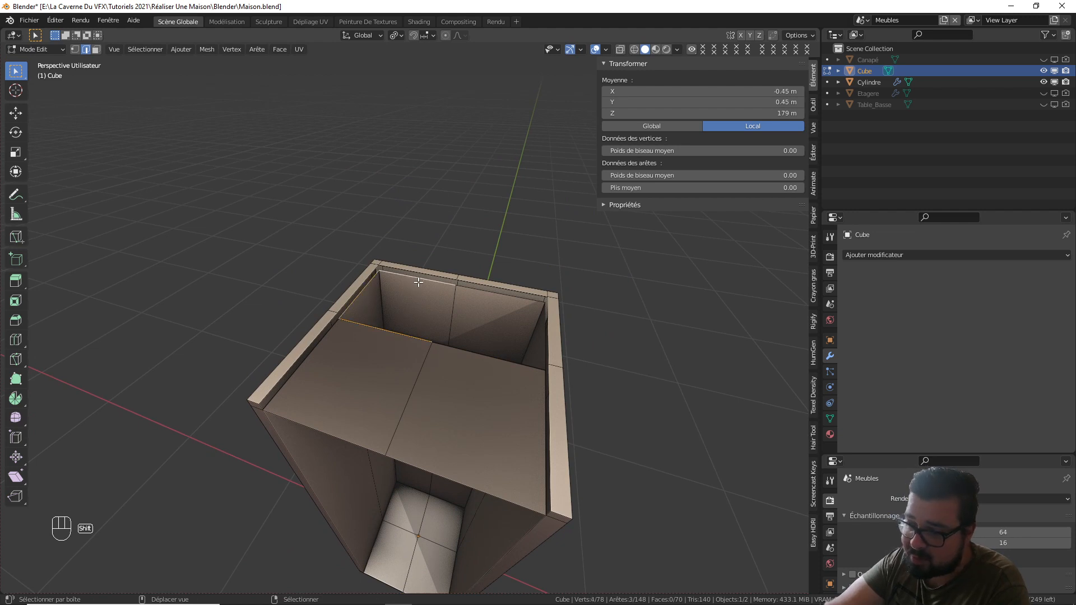
{"action": "key", "text": "f"}
{"action": "key", "text": "f"}
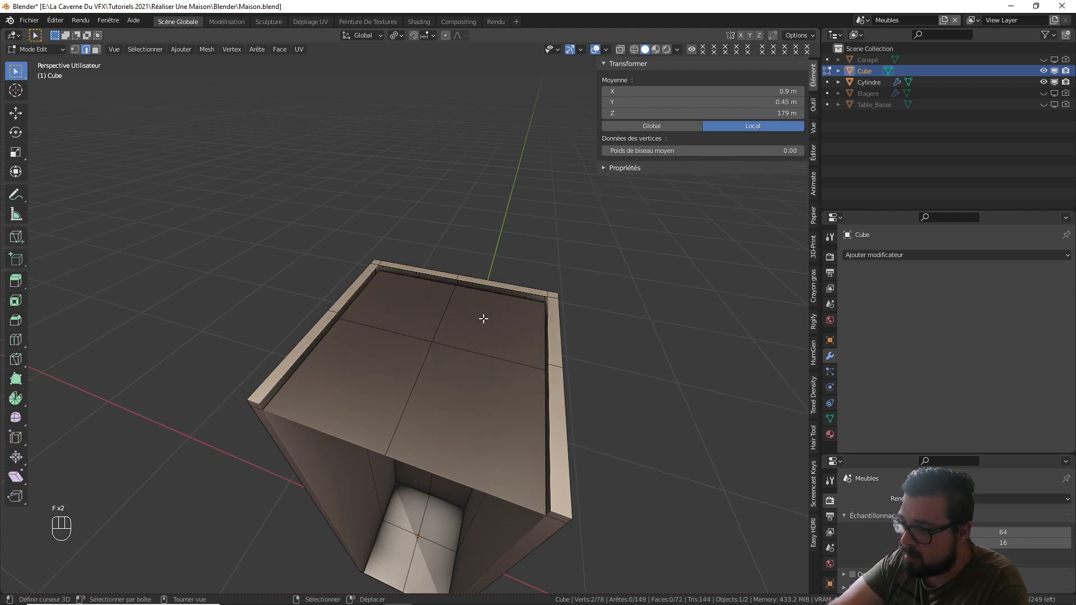
- Fill a face between the side walls' upper inner edges to cover the front half of the outer top
{"action": "middle_click_drag", "start_coordinate": [483, 318], "coordinate": [561, 355]}
{"action": "left_click", "coordinate": [542, 351], "text": "shift"}
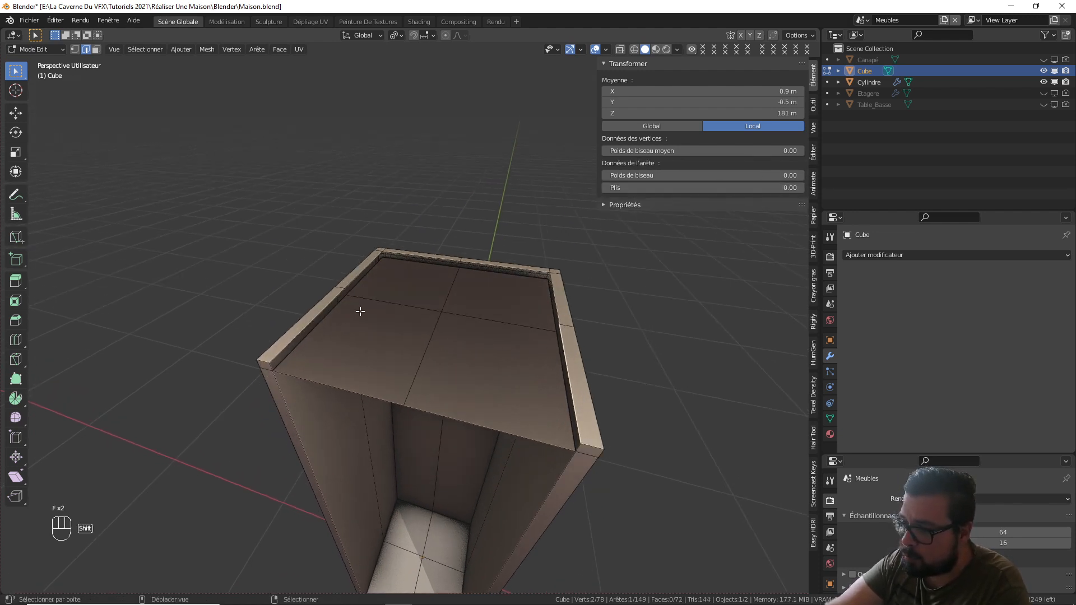
{"action": "left_click", "coordinate": [327, 309], "text": "shift"}
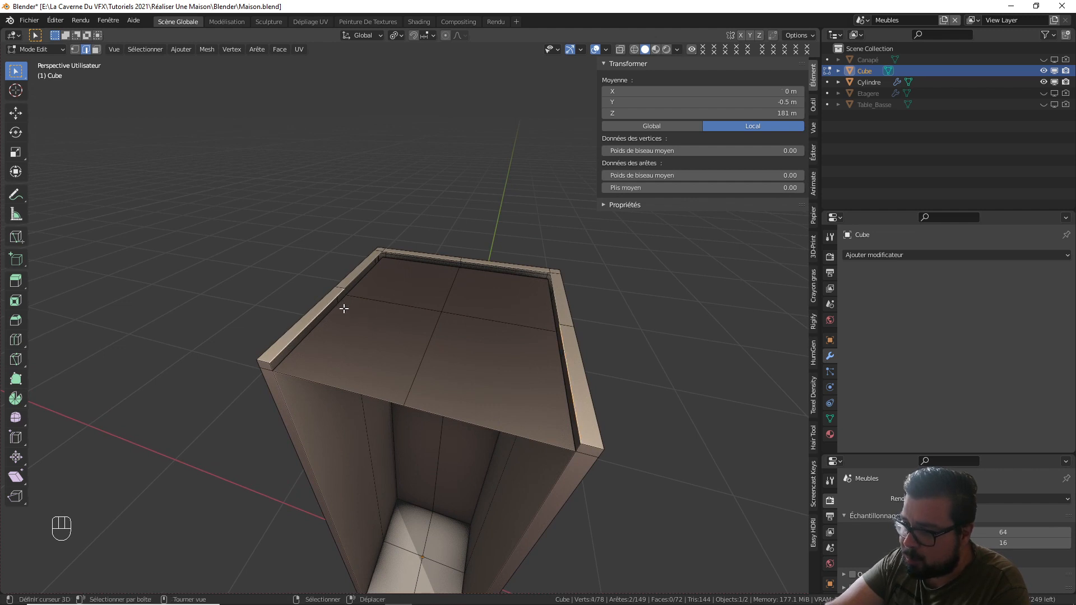
{"action": "key", "text": "f"}
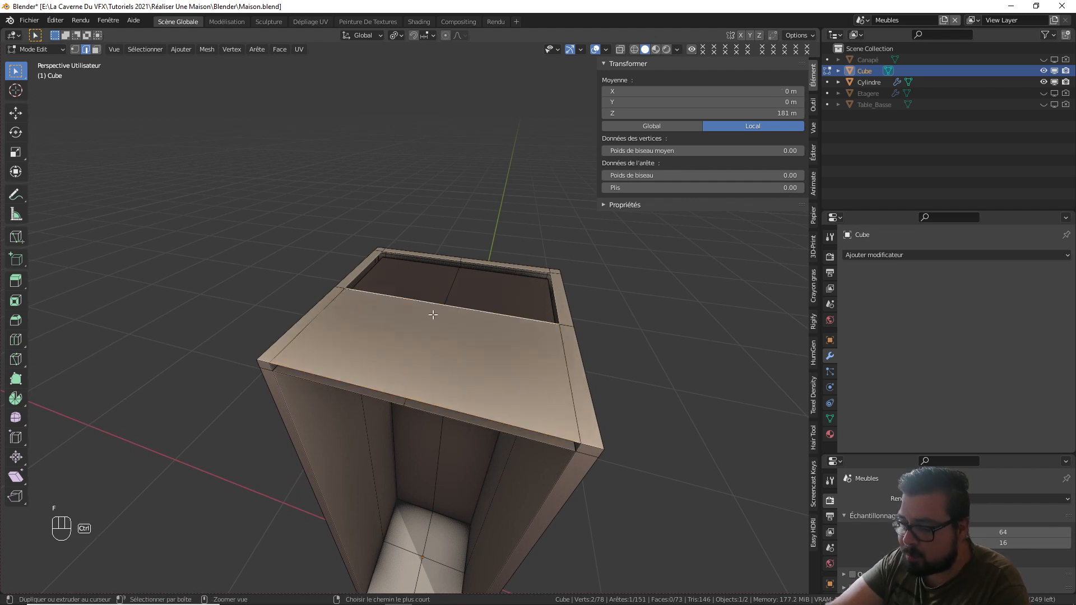
- Split the front outer top face with a centred loop cut and fill the open rear half of the top with two faces
{"action": "key", "text": "ctrl+r"}
{"action": "left_click", "coordinate": [435, 314]}
{"action": "right_click", "coordinate": [435, 315]}
{"action": "key", "text": "ctrl+z"}
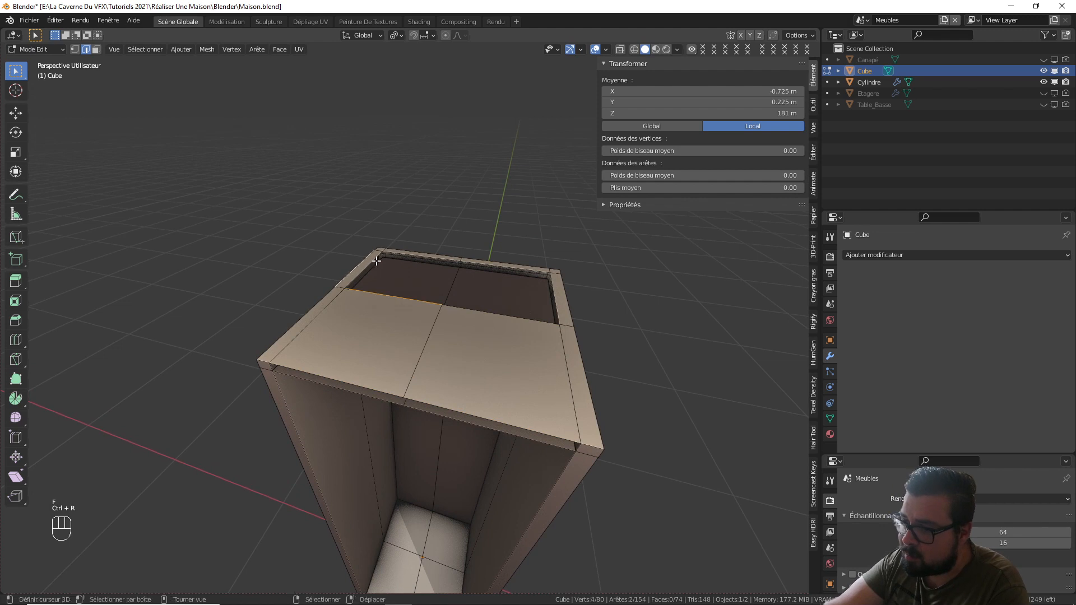
{"action": "left_click", "coordinate": [416, 255], "text": "shift"}
{"action": "key", "text": "f"}
{"action": "key", "text": "f"}
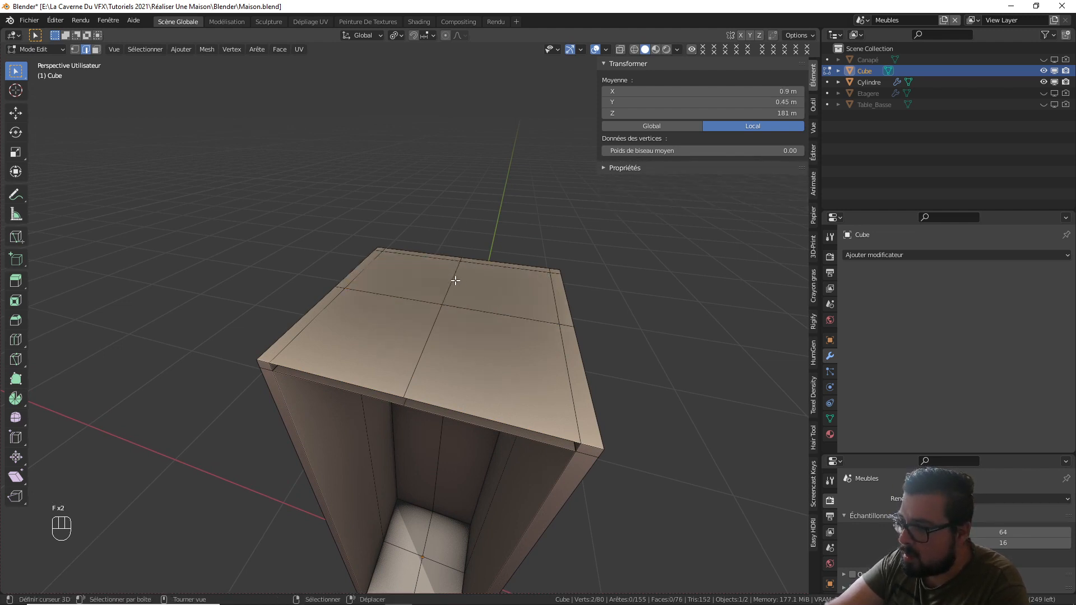
- Apply the refrigerator body's rotation and scale and recentre its origin on its geometry
{"action": "key", "text": "Tab"}
{"action": "key", "text": "q"}
{"action": "left_click", "coordinate": [449, 279]}
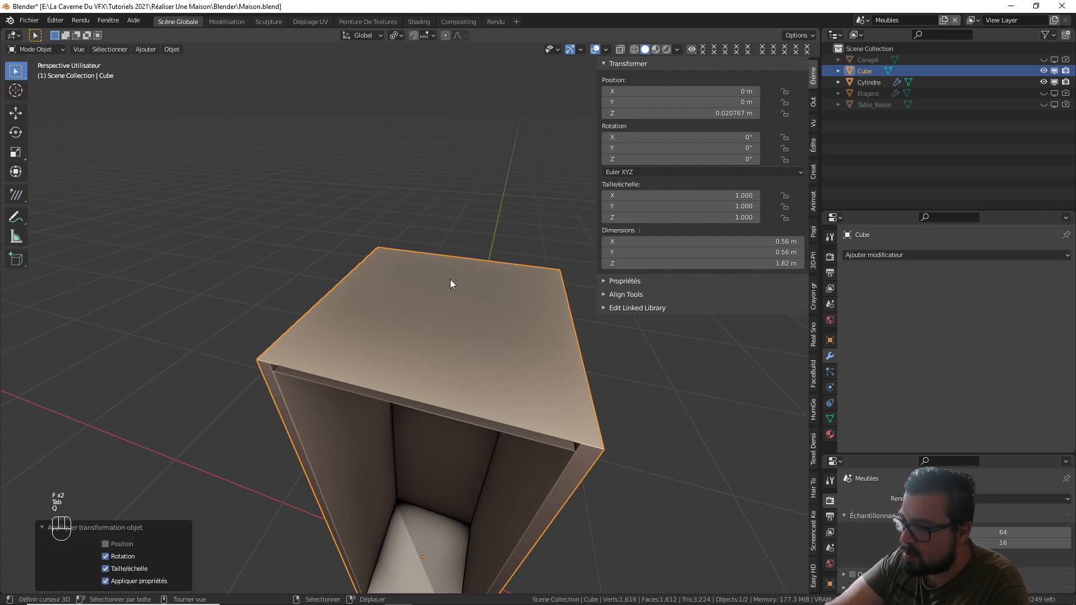
{"action": "key", "text": "q"}
{"action": "left_click", "coordinate": [427, 302]}
- Close the front gap between the outer top and the inner ceiling with two faces
{"action": "middle_click_drag", "start_coordinate": [399, 326], "coordinate": [415, 311]}
{"action": "key", "text": "Tab"}
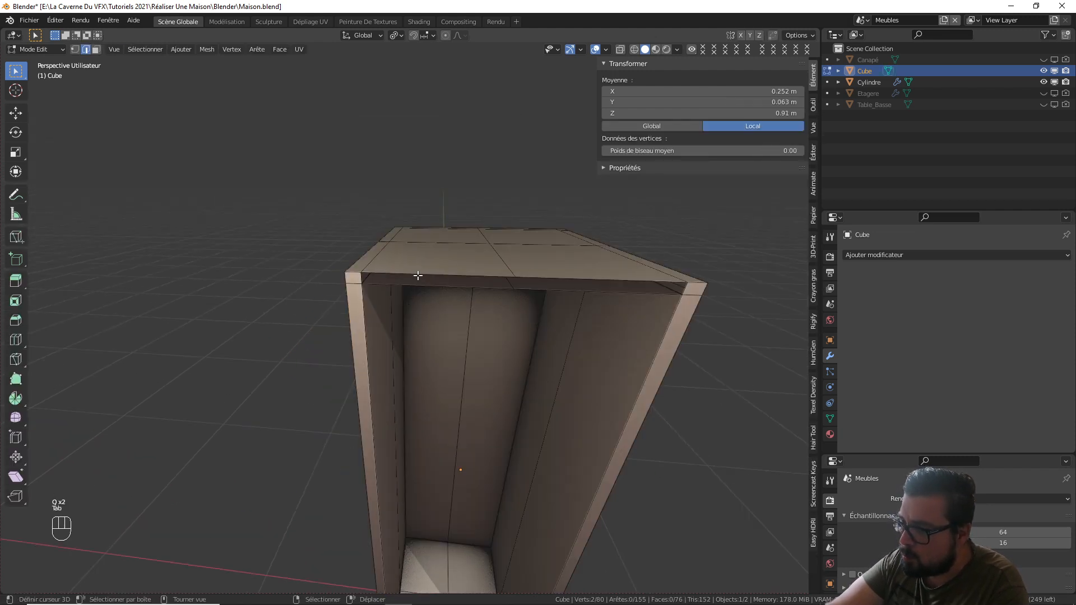
{"action": "left_click", "coordinate": [417, 275]}
{"action": "left_click", "coordinate": [364, 281], "text": "shift"}
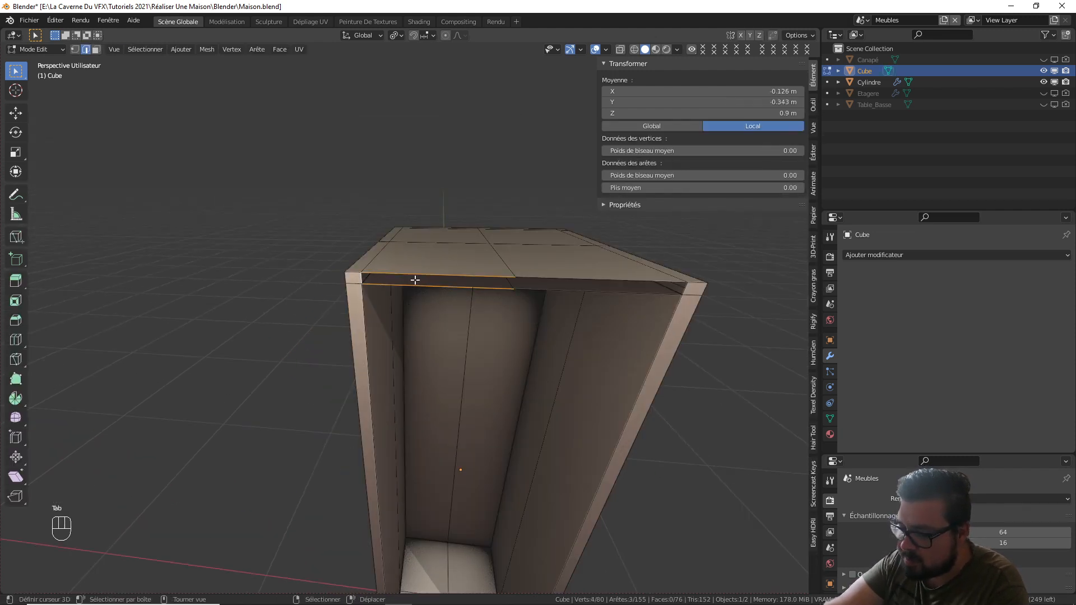
{"action": "key", "text": "f"}
{"action": "key", "text": "f"}
{"action": "key", "text": "Tab"}
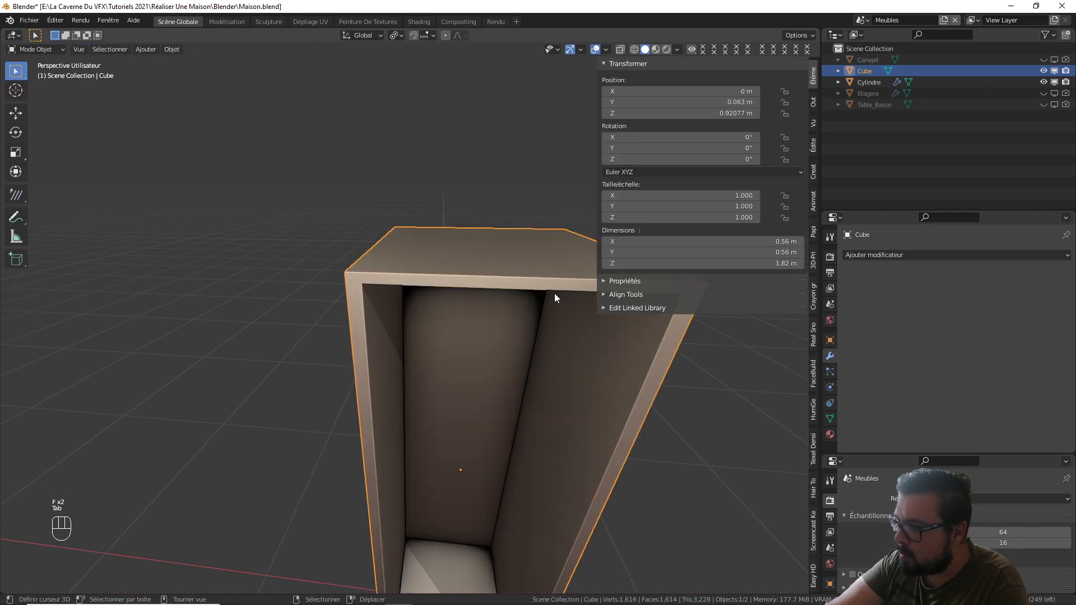
- Reapply the body's rotation and scale and reset its origin to the geometry with the top front edge closed
{"action": "key", "text": "q"}
{"action": "left_click", "coordinate": [503, 271]}
{"action": "key", "text": "q"}
{"action": "left_click", "coordinate": [491, 288]}
- Select all the front rim faces of the body together with the two rear wall faces inside
{"action": "scroll", "coordinate": [489, 290], "scroll_direction": "down", "scroll_amount": 4}
{"action": "middle_click_drag", "start_coordinate": [489, 290], "coordinate": [453, 276]}
{"action": "key", "text": "Tab"}
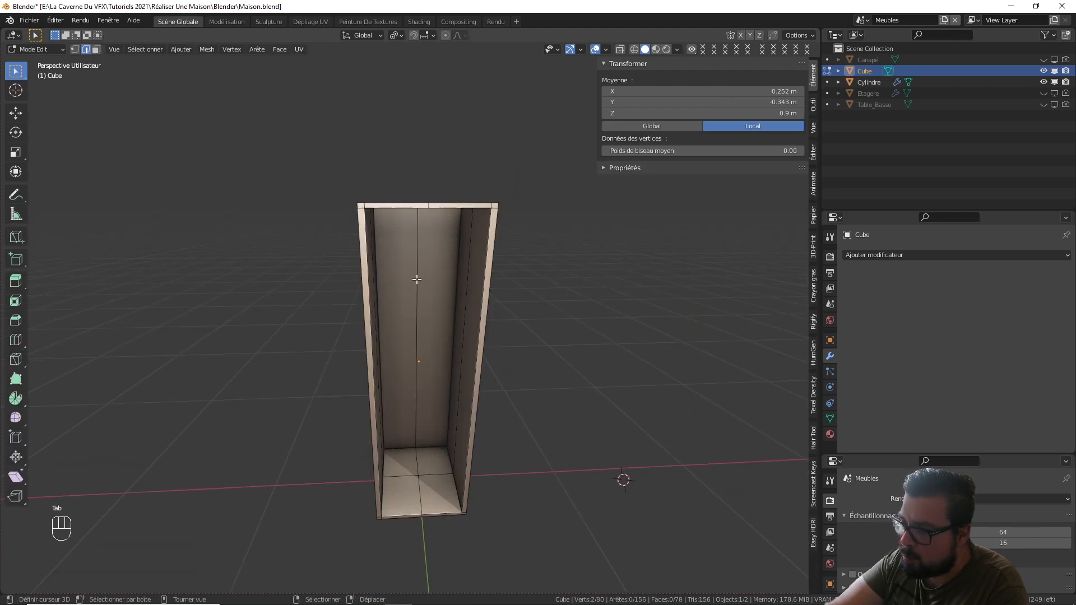
{"action": "middle_click_drag", "start_coordinate": [402, 247], "coordinate": [402, 254]}
{"action": "left_click", "coordinate": [96, 50]}
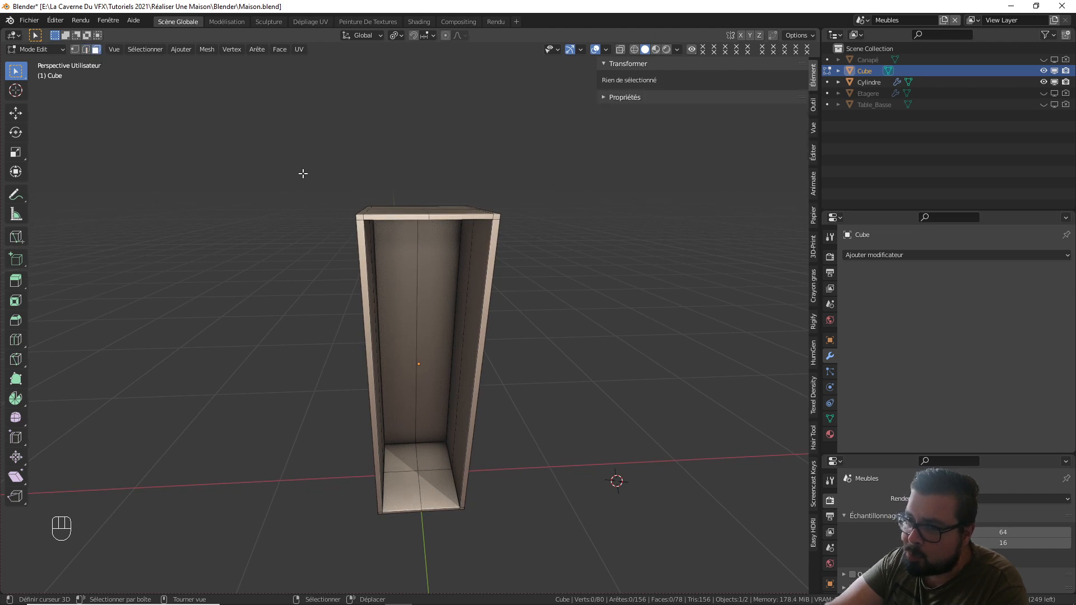
{"action": "left_click", "coordinate": [365, 267]}
{"action": "middle_click_drag", "start_coordinate": [371, 257], "coordinate": [372, 211]}
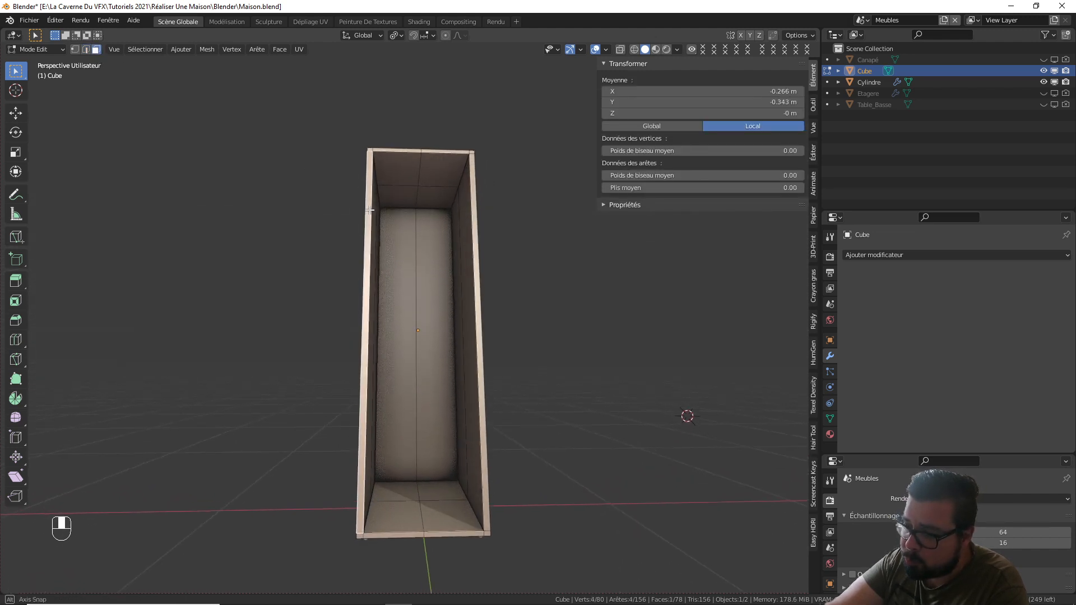
{"action": "middle_click_drag", "start_coordinate": [367, 396], "coordinate": [379, 283], "text": "shift"}
{"action": "left_click", "coordinate": [375, 412], "text": "shift"}
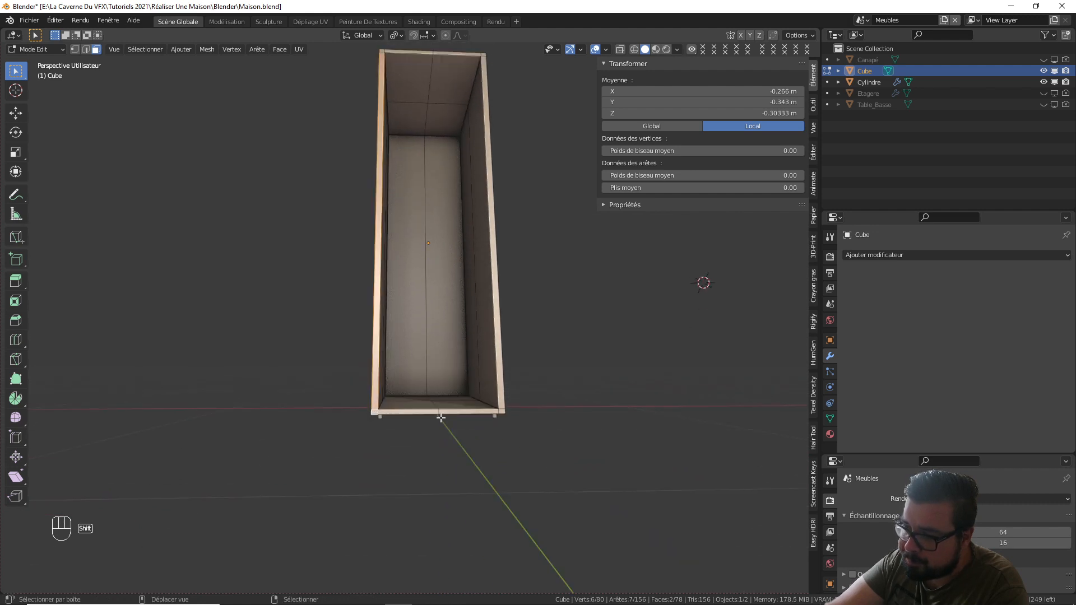
{"action": "left_click", "coordinate": [501, 412], "text": "ctrl"}
{"action": "middle_click_drag", "start_coordinate": [505, 213], "coordinate": [498, 418], "text": "shift"}
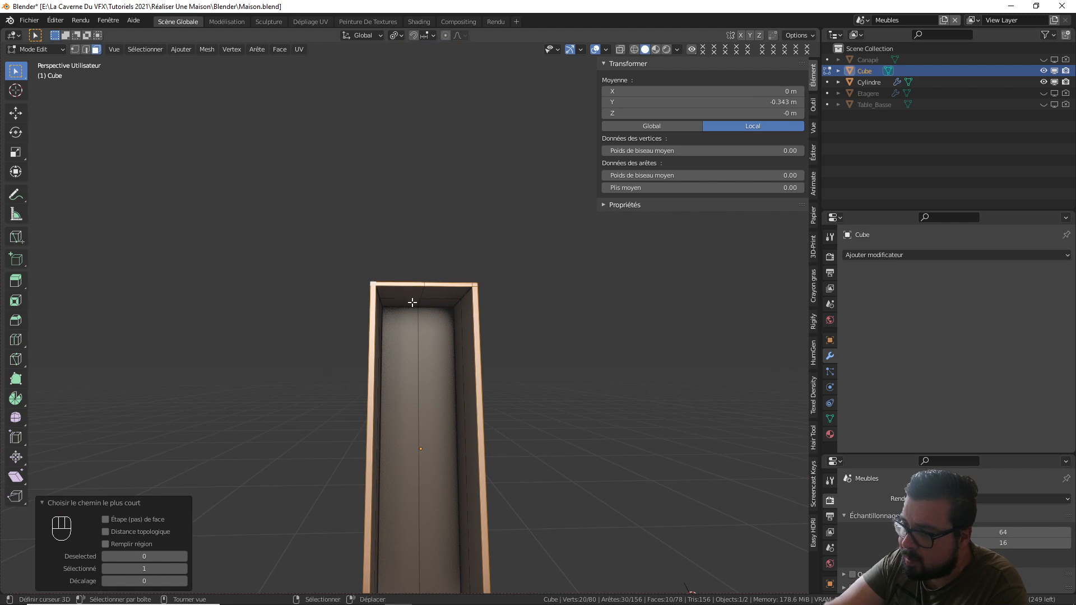
{"action": "middle_click_drag", "start_coordinate": [413, 303], "coordinate": [432, 313]}
{"action": "left_click", "coordinate": [434, 316], "text": "shift"}
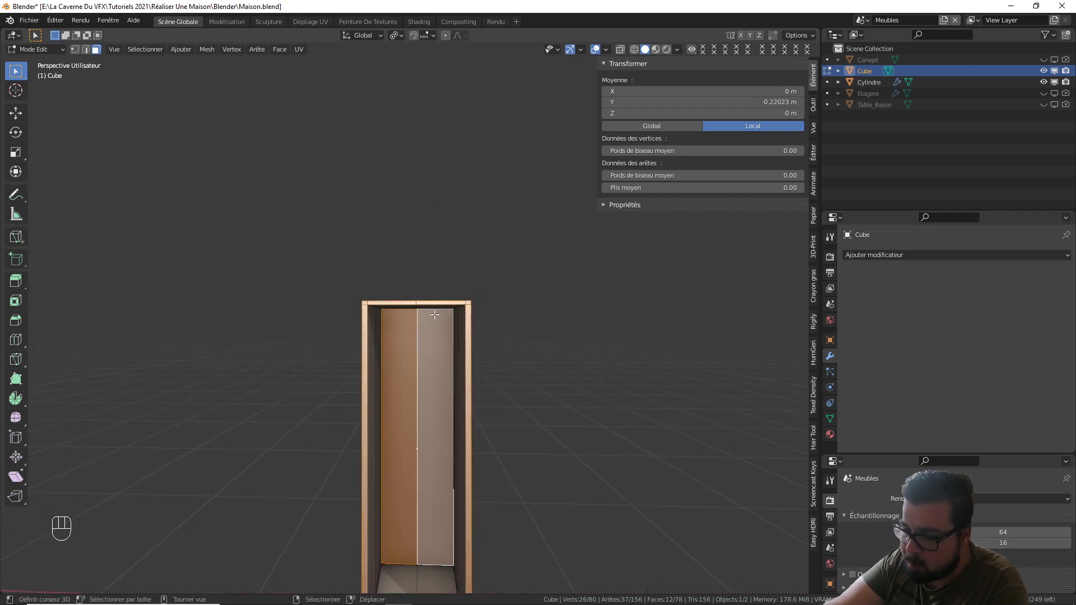
- Duplicate the selected rim and rear wall faces in place, separate them into a new object and select it
{"action": "key", "text": "shift+d"}
{"action": "right_click", "coordinate": [429, 148]}
{"action": "key", "text": "p"}
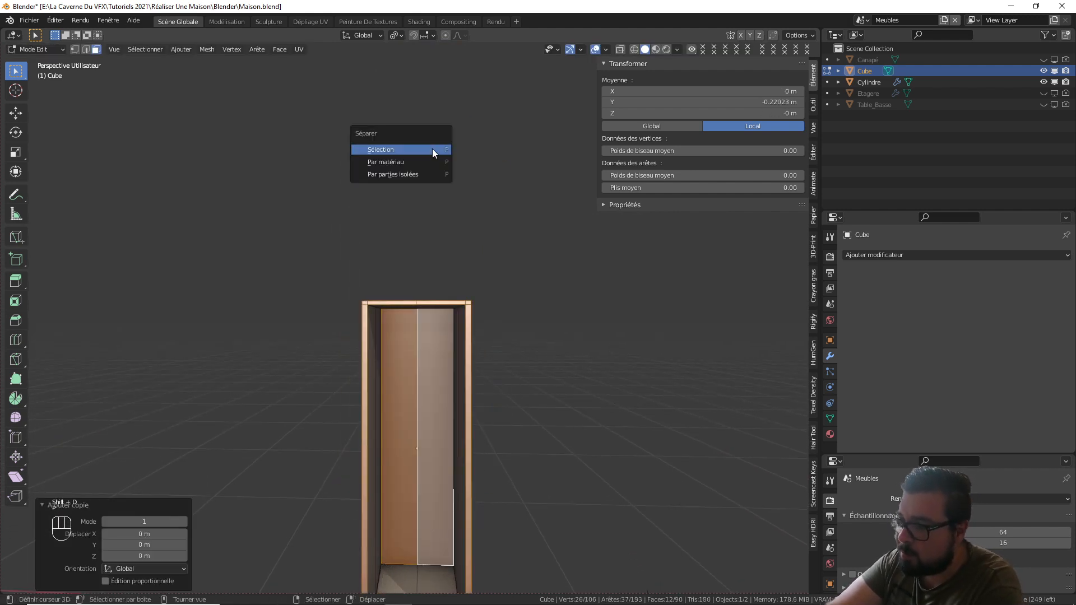
{"action": "left_click", "coordinate": [432, 149]}
{"action": "key", "text": "Tab"}
{"action": "left_click", "coordinate": [422, 379]}
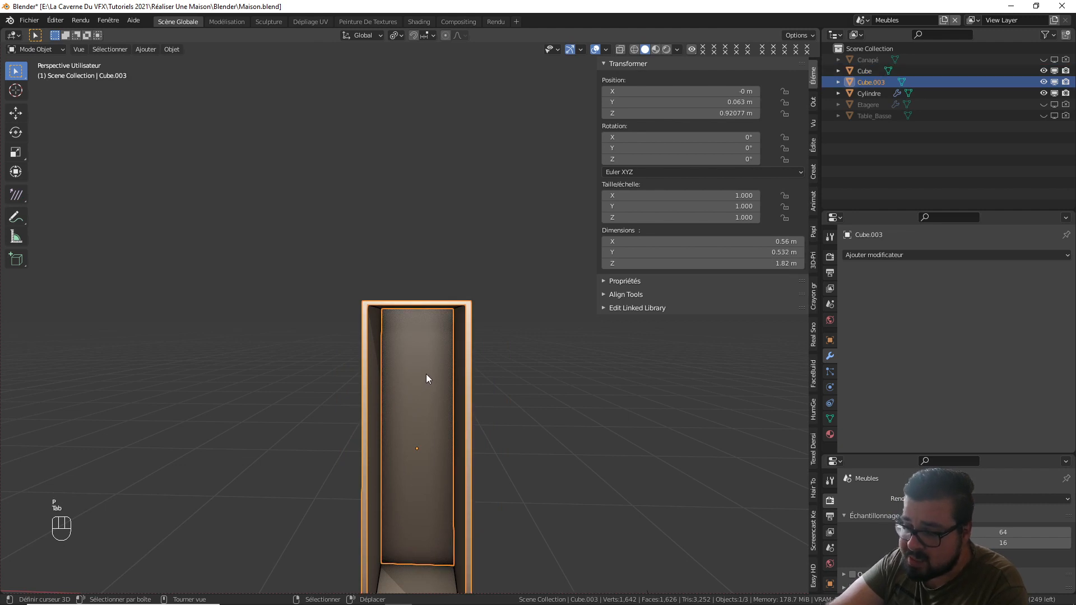
- Flatten the separated faces into a single plane by scaling them to 0 along Y
{"action": "middle_click_drag", "start_coordinate": [426, 378], "coordinate": [448, 378]}
{"action": "key", "text": "s"}
{"action": "key", "text": "y"}
{"action": "key", "text": "0"}
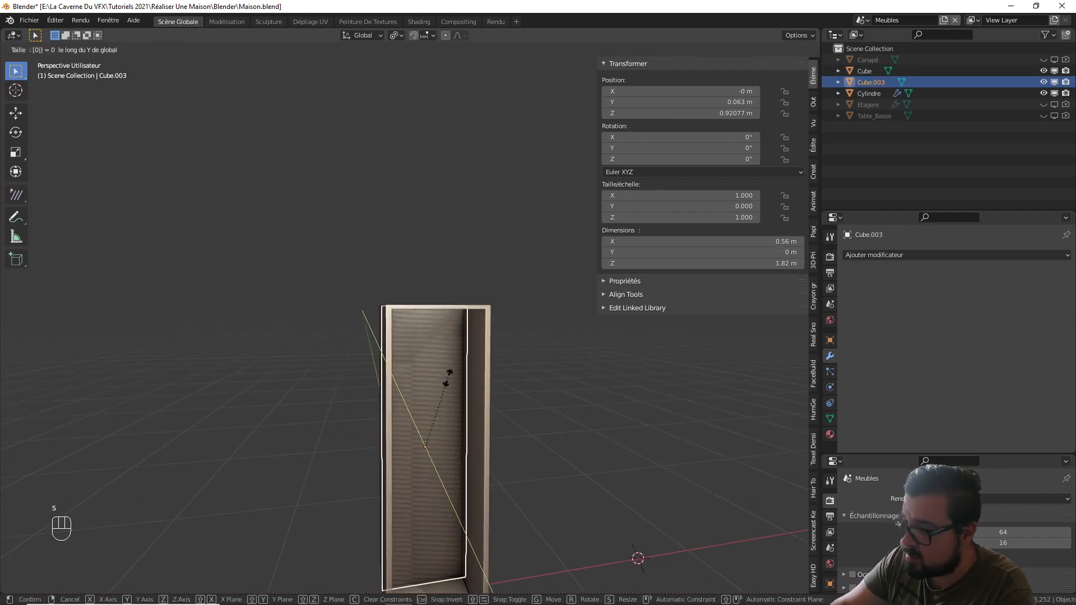
{"action": "key", "text": "Return"}
- Move the flat door panel along Y to about -0.47 m, in front of the body
{"action": "key", "text": "g"}
{"action": "key", "text": "y"}
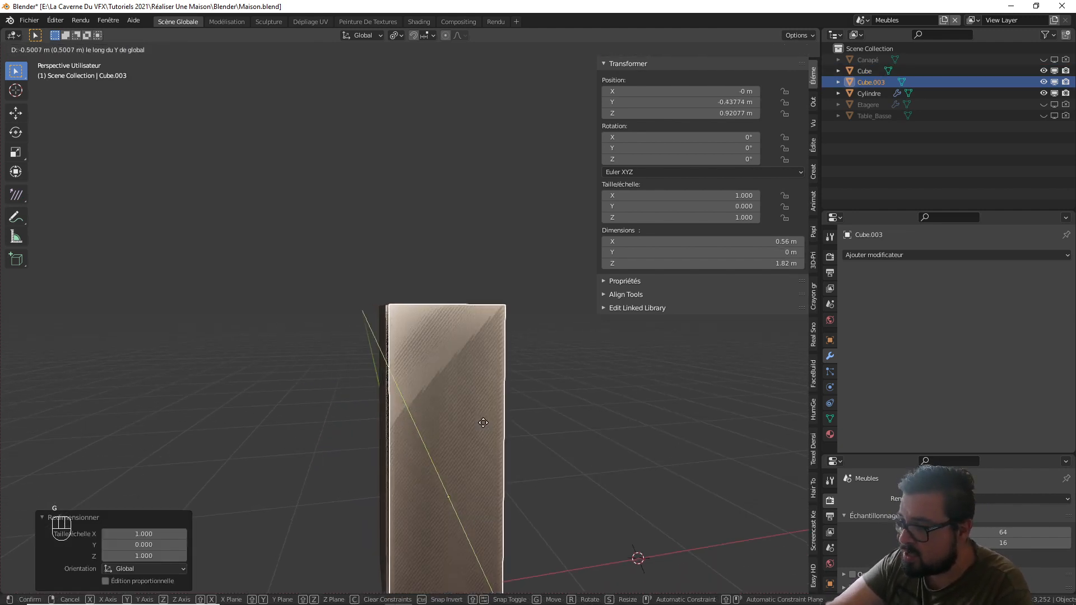
{"action": "left_click", "coordinate": [477, 404]}
{"action": "mouse_move", "coordinate": [472, 387]}
{"action": "middle_mouse_down"}
{"action": "mouse_move", "coordinate": [349, 403]}
{"action": "mouse_move", "coordinate": [466, 394]}
{"action": "mouse_move", "coordinate": [426, 379]}
{"action": "mouse_move", "coordinate": [486, 374]}
{"action": "mouse_move", "coordinate": [478, 370]}
{"action": "middle_mouse_up"}
- Try to clean the whole door panel mesh by dissolving degenerates, merging vertices within 0.0001 m and deleting loose geometry
{"action": "key", "text": "Tab"}
{"action": "key", "text": "a"}
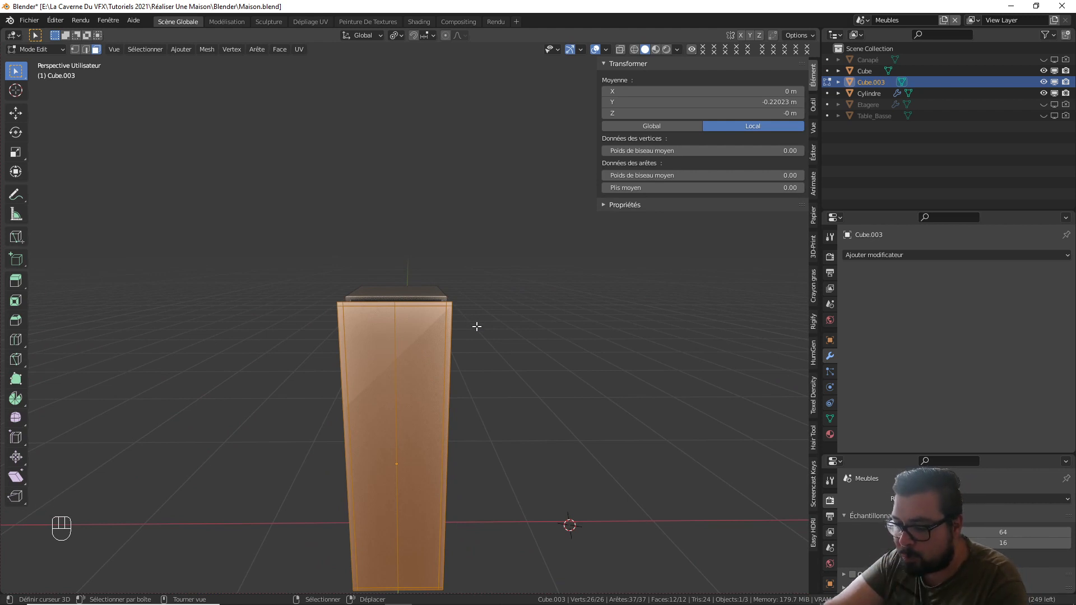
{"action": "key", "text": "q"}
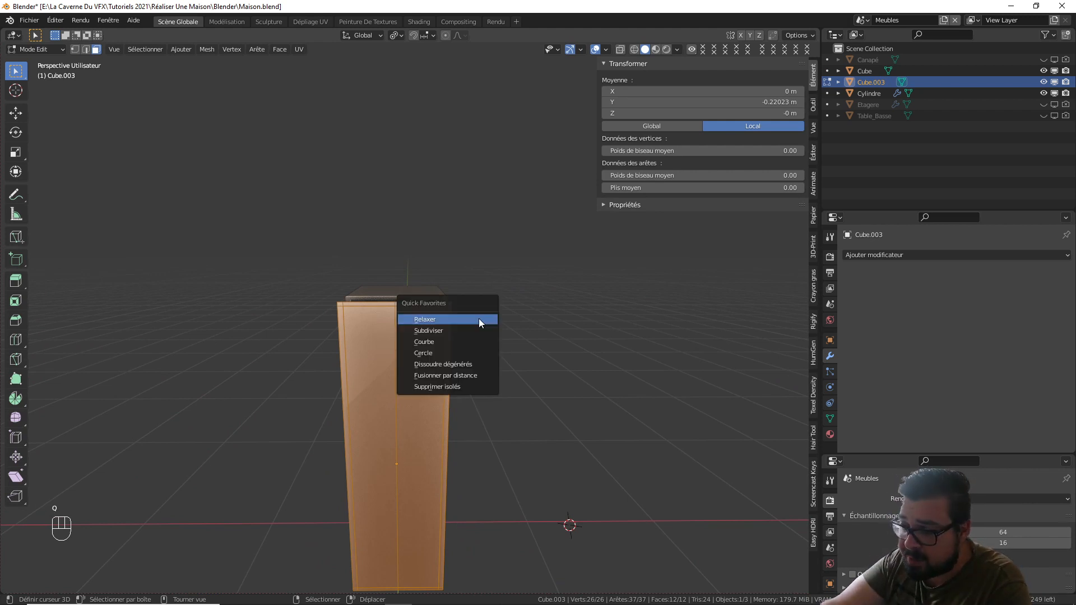
{"action": "left_click", "coordinate": [465, 363]}
{"action": "key", "text": "q"}
{"action": "left_click", "coordinate": [458, 374]}
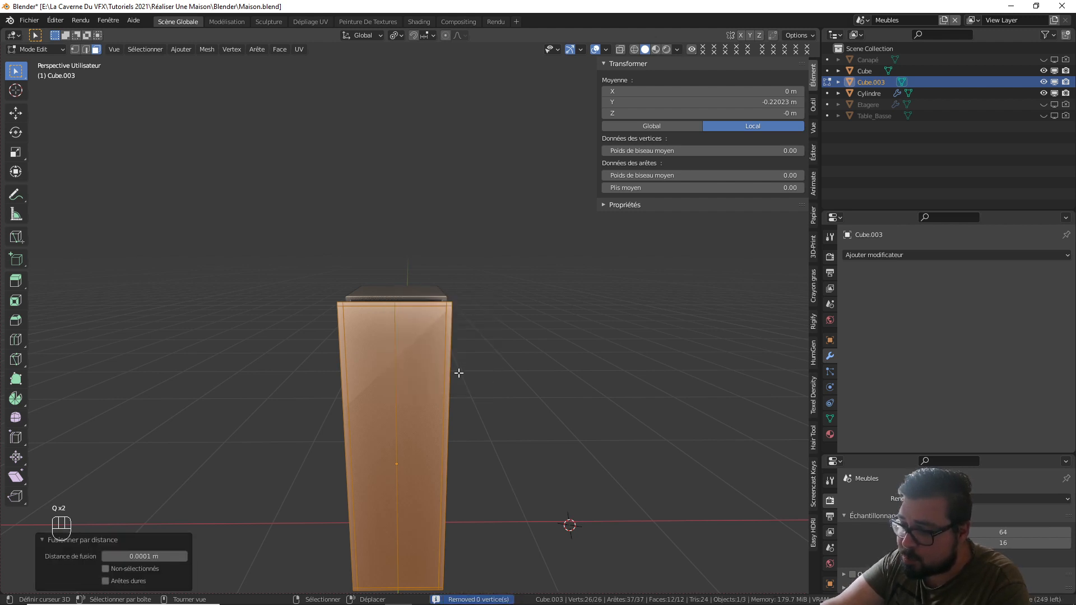
{"action": "key", "text": "q"}
{"action": "left_click", "coordinate": [456, 371]}
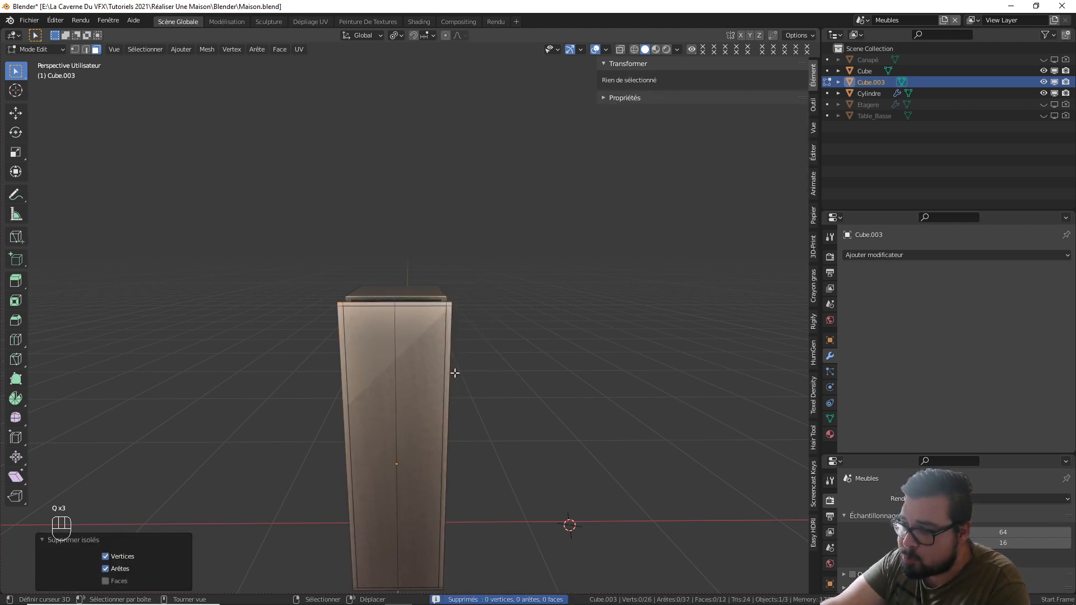
{"action": "middle_click_drag", "start_coordinate": [455, 371], "coordinate": [458, 356]}
{"action": "scroll", "coordinate": [446, 362], "scroll_direction": "up", "scroll_amount": 3}
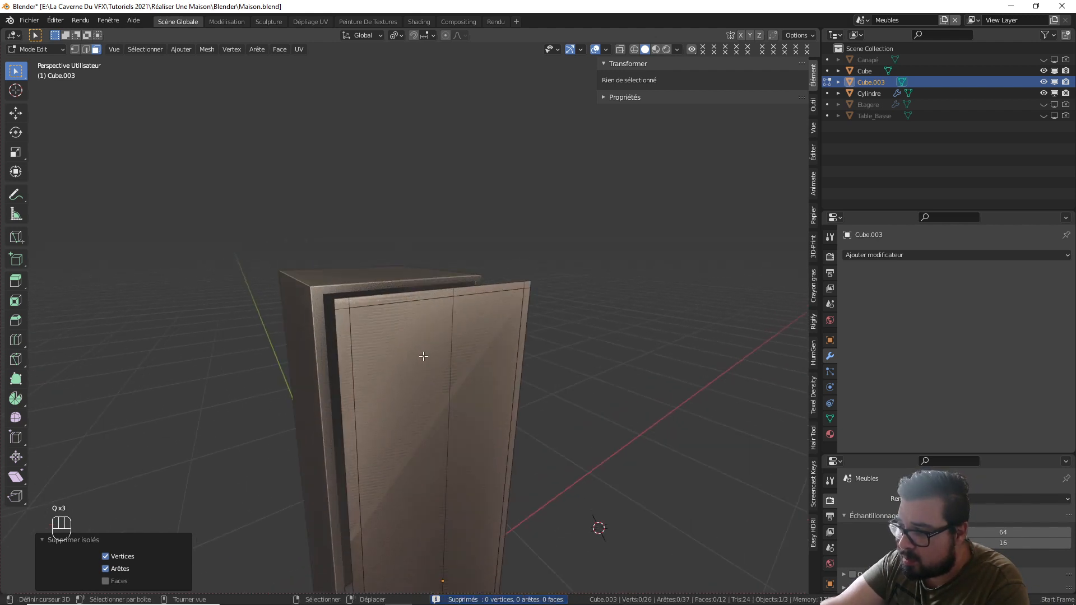
- Try again to merge the door panel's overlapping vertices by distance
{"action": "key", "text": "Tab"}
{"action": "key", "text": "Tab"}
{"action": "key", "text": "Tab"}
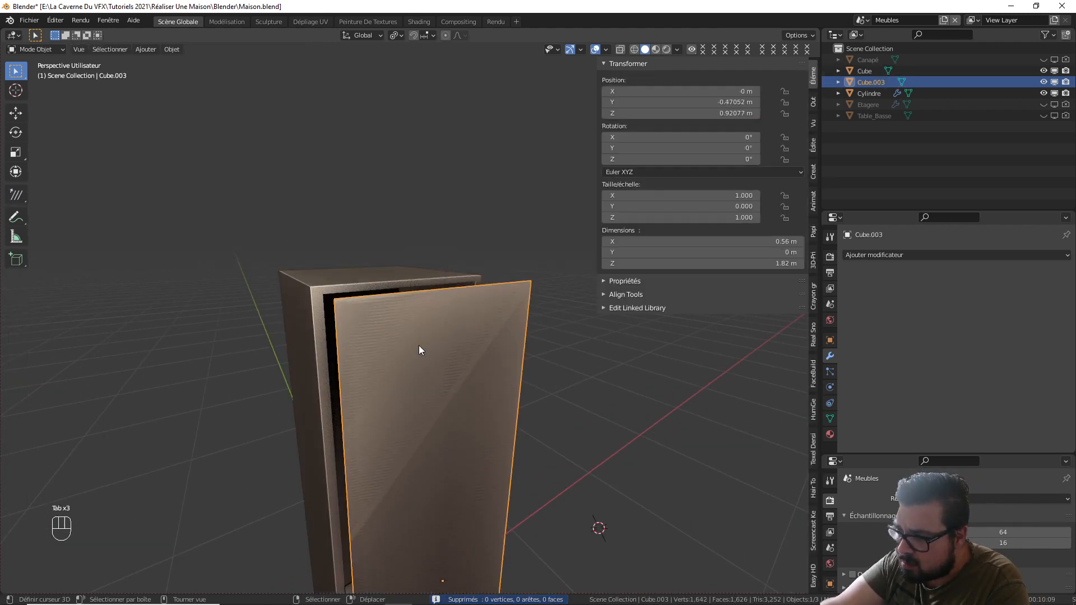
{"action": "key", "text": "Tab"}
{"action": "key", "text": "a"}
{"action": "key", "text": "q"}
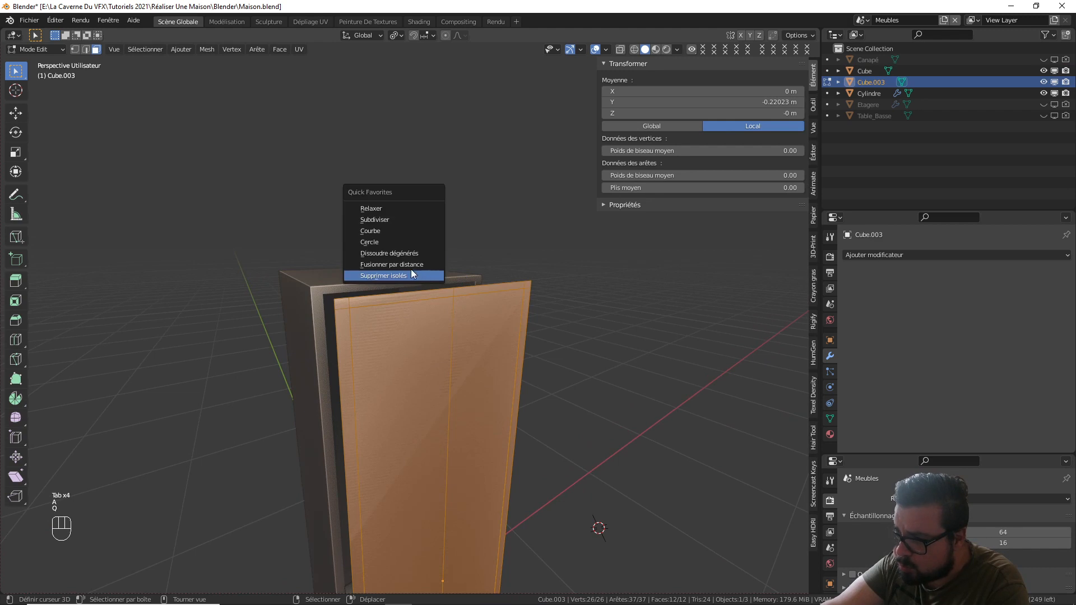
{"action": "left_click", "coordinate": [383, 275]}
- Apply the door panel's rotation and scale and set its origin to its geometry
{"action": "key", "text": "Tab"}
{"action": "key", "text": "q"}
{"action": "left_click", "coordinate": [391, 321]}
{"action": "key", "text": "q"}
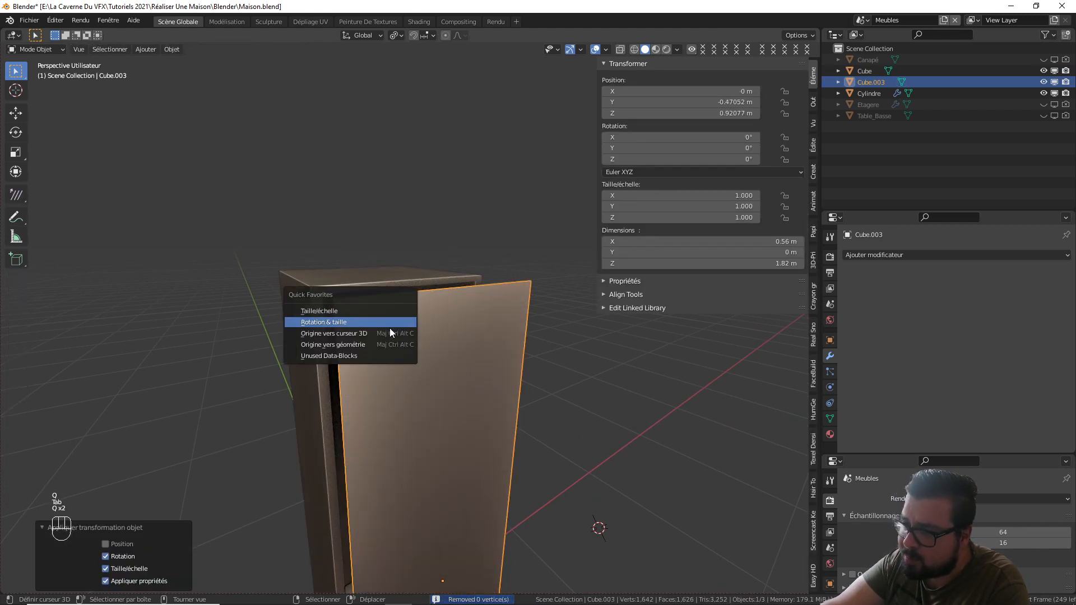
{"action": "left_click", "coordinate": [379, 343]}
- Merge all the door panel's vertices by distance with a 0.0001 m threshold
{"action": "key", "text": "Tab"}
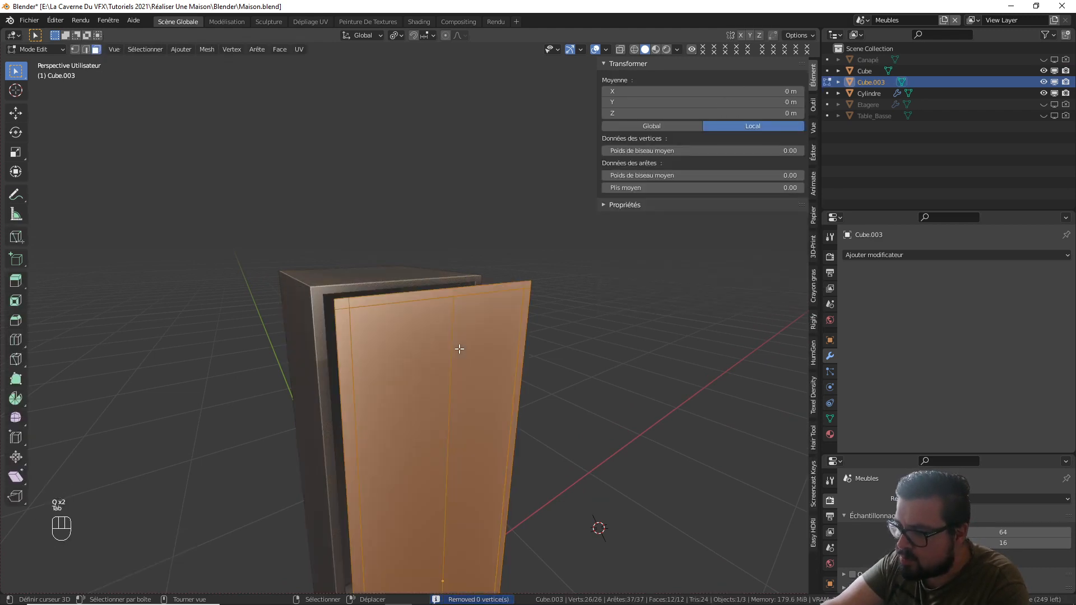
{"action": "key", "text": "q"}
{"action": "left_click", "coordinate": [439, 405]}
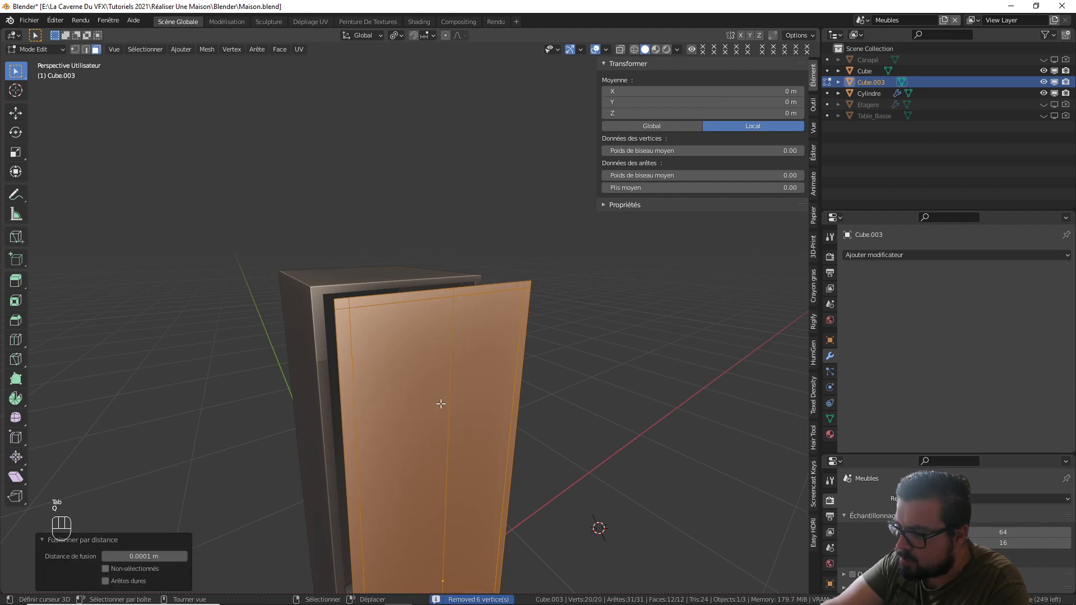
{"action": "key", "text": "Tab"}
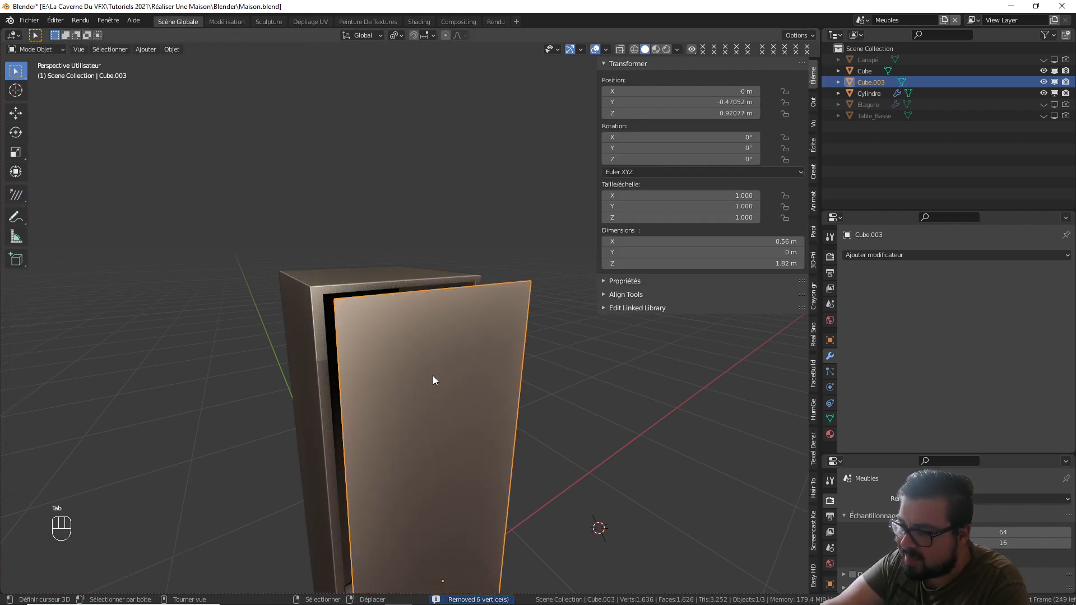
- Add a Solidify modifier to the door panel with 0.03 m thickness and even thickness enabled
{"action": "middle_click_drag", "start_coordinate": [433, 375], "coordinate": [459, 380]}
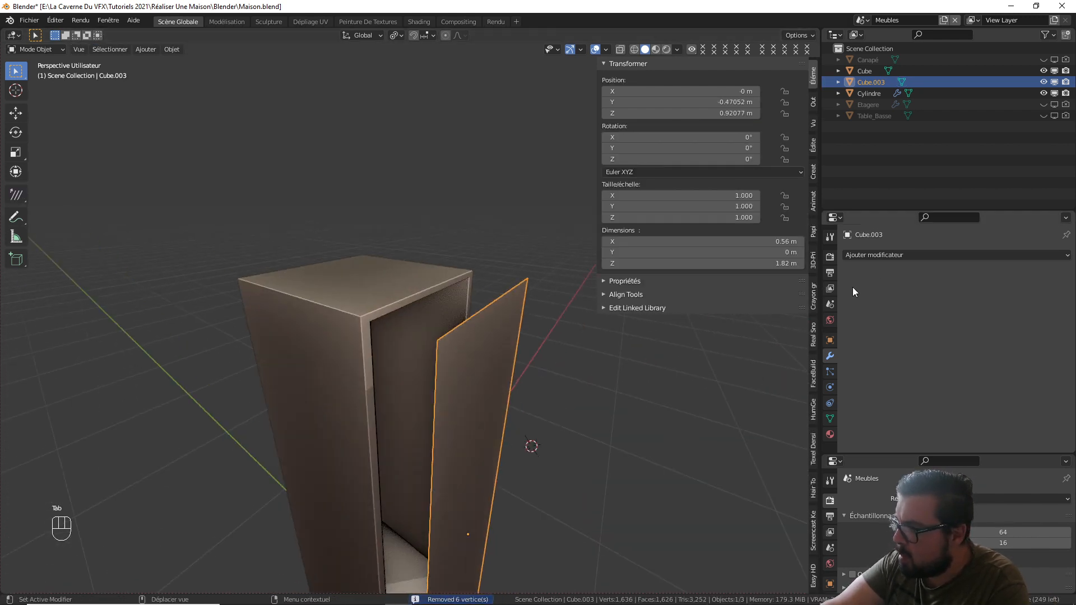
{"action": "left_click", "coordinate": [888, 256]}
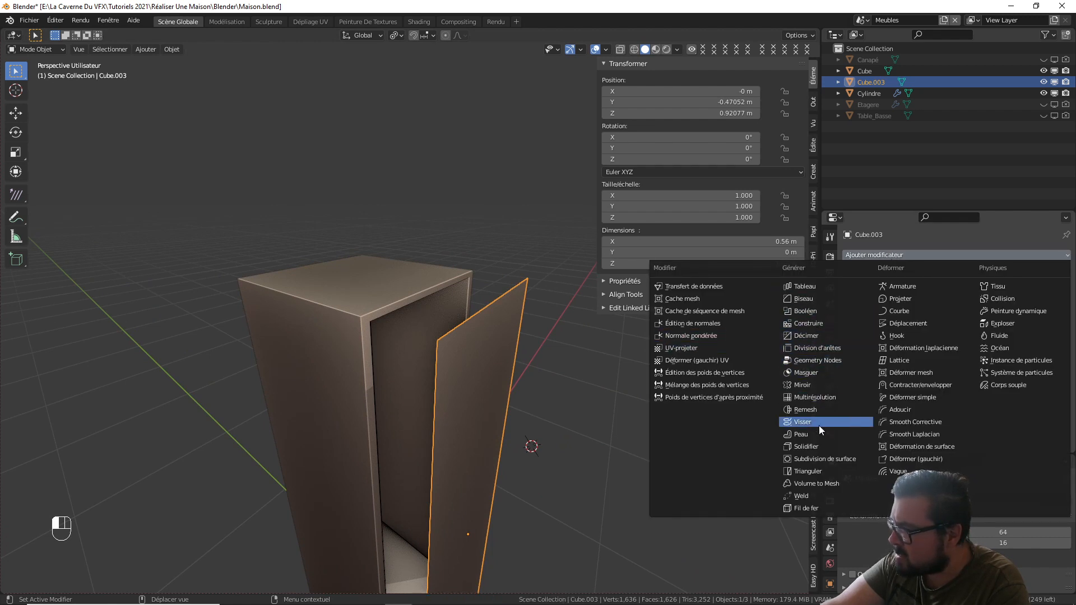
{"action": "left_click", "coordinate": [815, 444]}
{"action": "left_click", "coordinate": [986, 330]}
{"action": "type", "text": "0.03"}
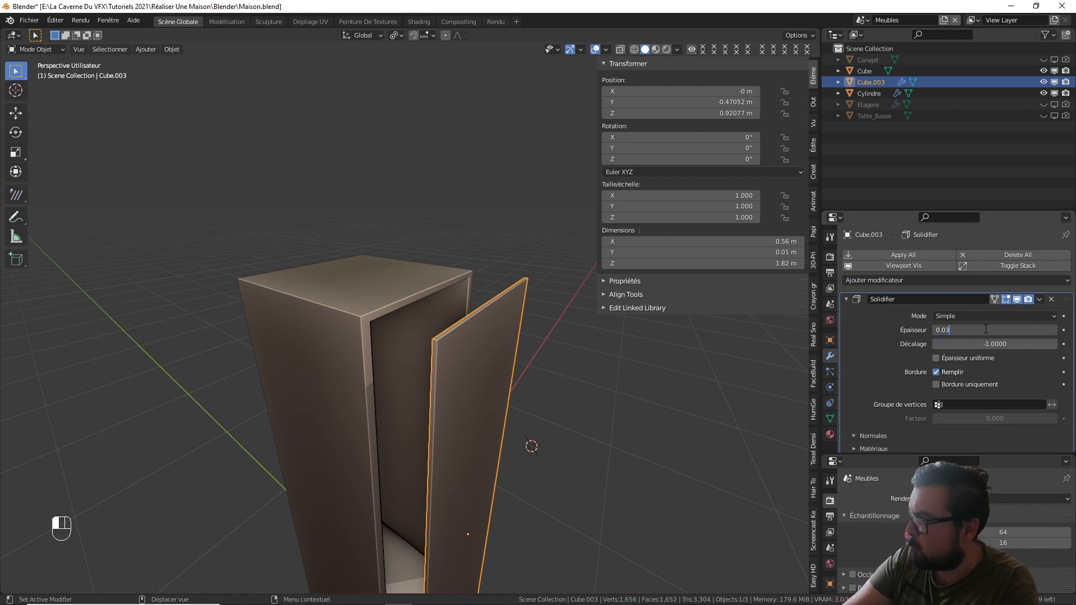
{"action": "key", "text": "Return"}
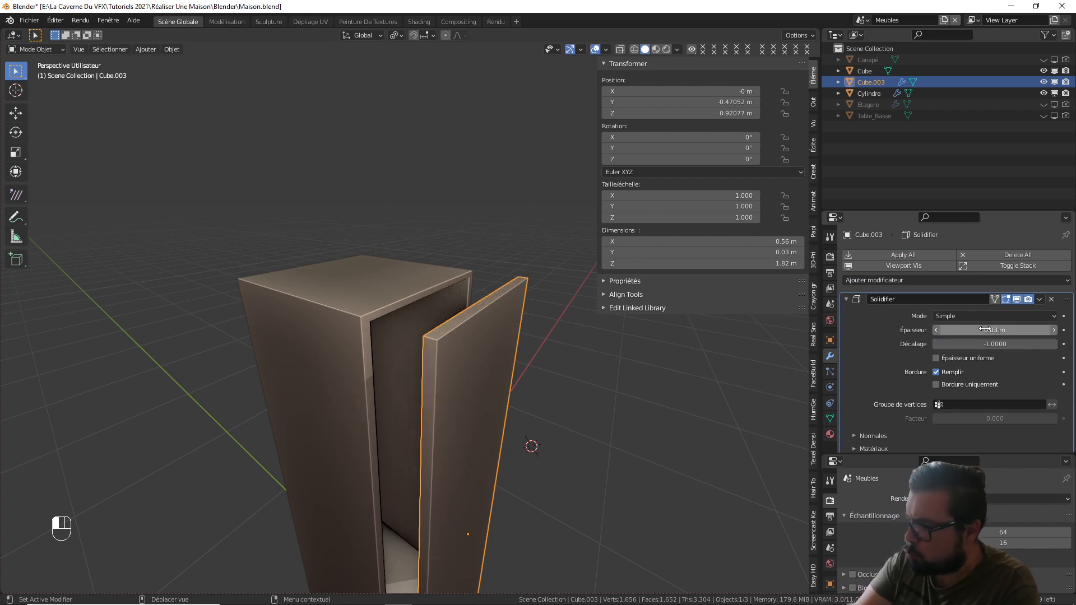
{"action": "left_click", "coordinate": [935, 358]}
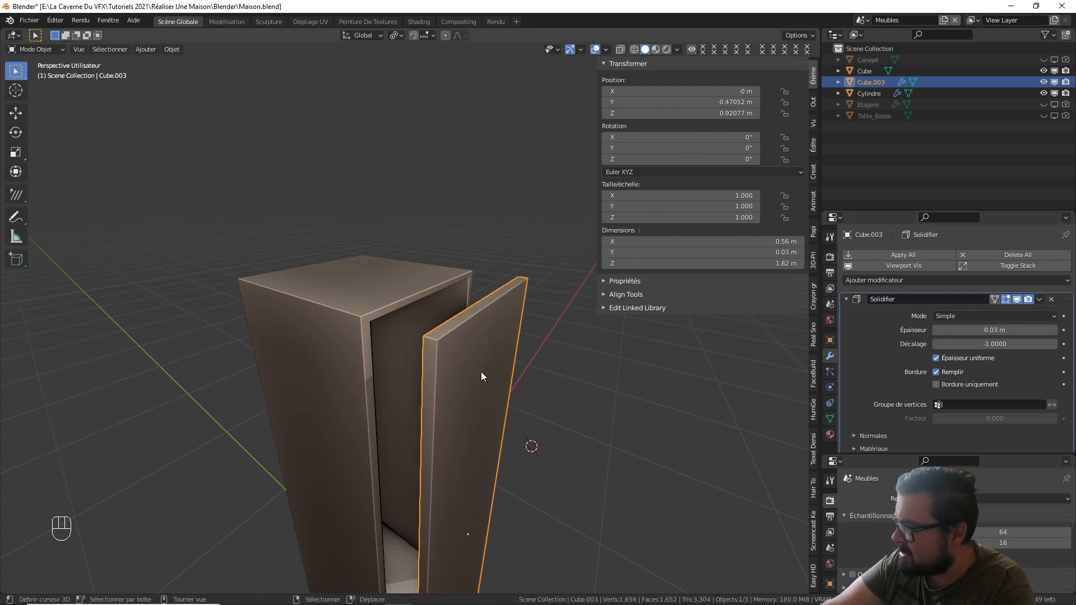
- Move the door along Y to about -0.314 m, against the body's open front, and deselect it
{"action": "middle_click_drag", "start_coordinate": [481, 371], "coordinate": [513, 372]}
{"action": "key", "text": "g"}
{"action": "key", "text": "y"}
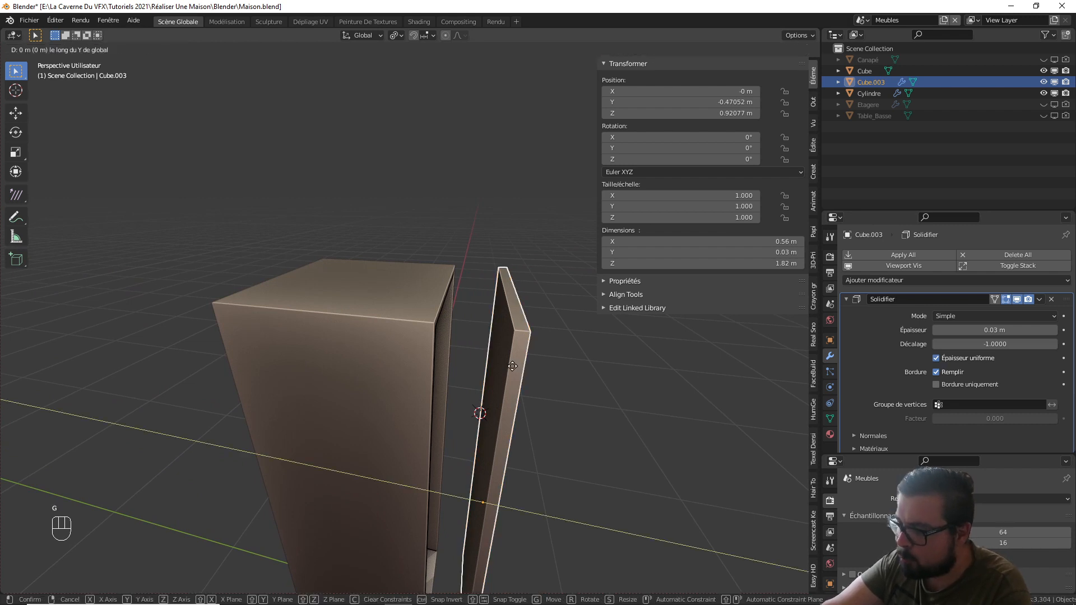
{"action": "left_click", "coordinate": [468, 360]}
{"action": "middle_click_drag", "start_coordinate": [471, 359], "coordinate": [402, 272]}
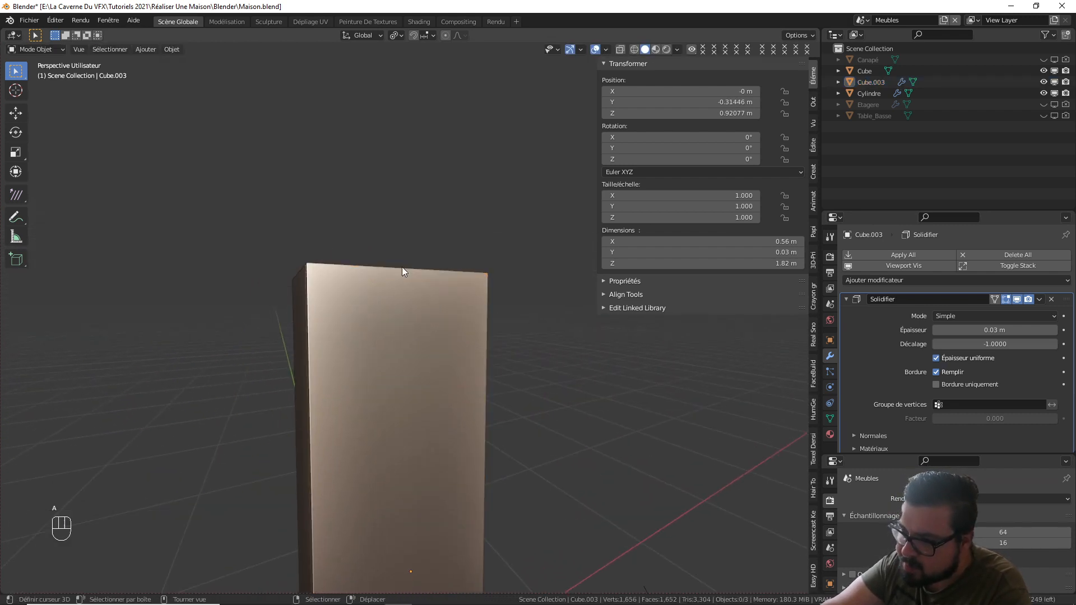
- Snap the 3D cursor to the middle of the door panel's vertical edge on its negative X side and leave mesh editing
{"action": "middle_click_drag", "start_coordinate": [382, 312], "coordinate": [369, 365]}
{"action": "left_click", "coordinate": [401, 406]}
{"action": "key", "text": "Tab"}
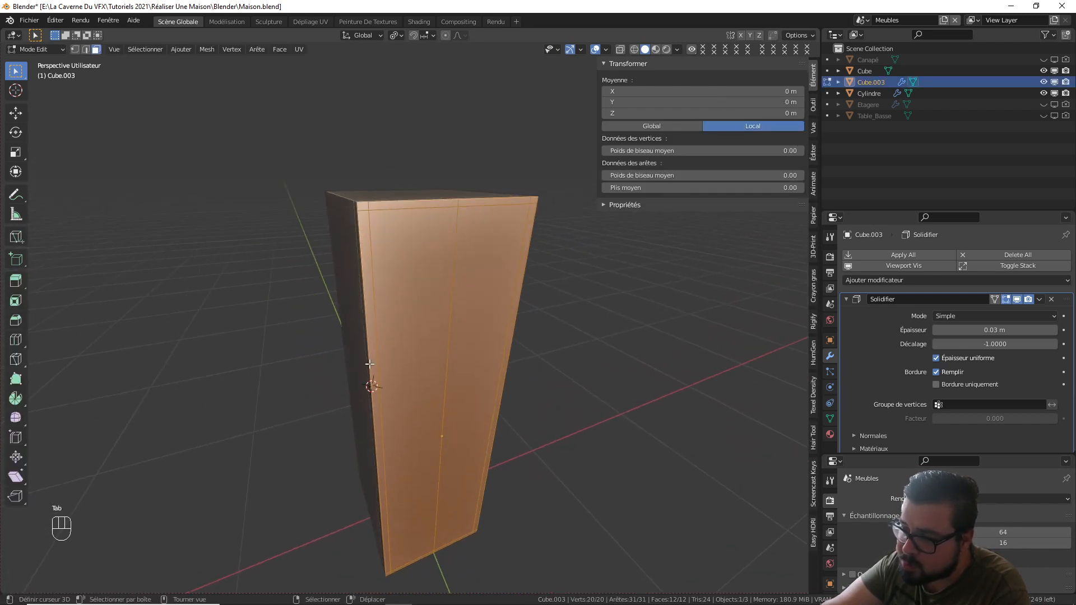
{"action": "left_click", "coordinate": [85, 49]}
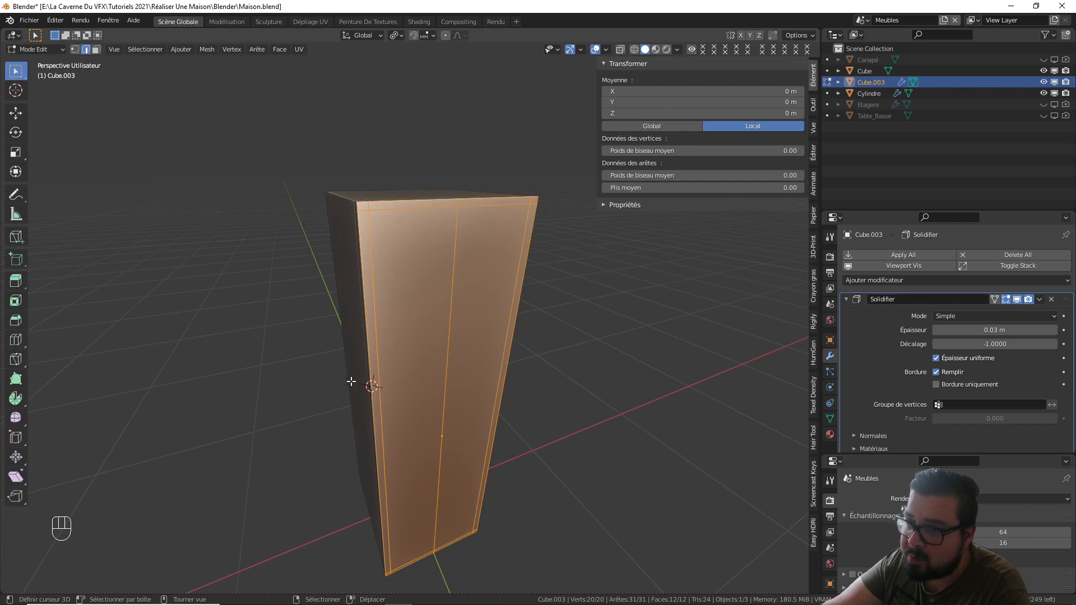
{"action": "left_click", "coordinate": [377, 393]}
{"action": "key", "text": "shift+s"}
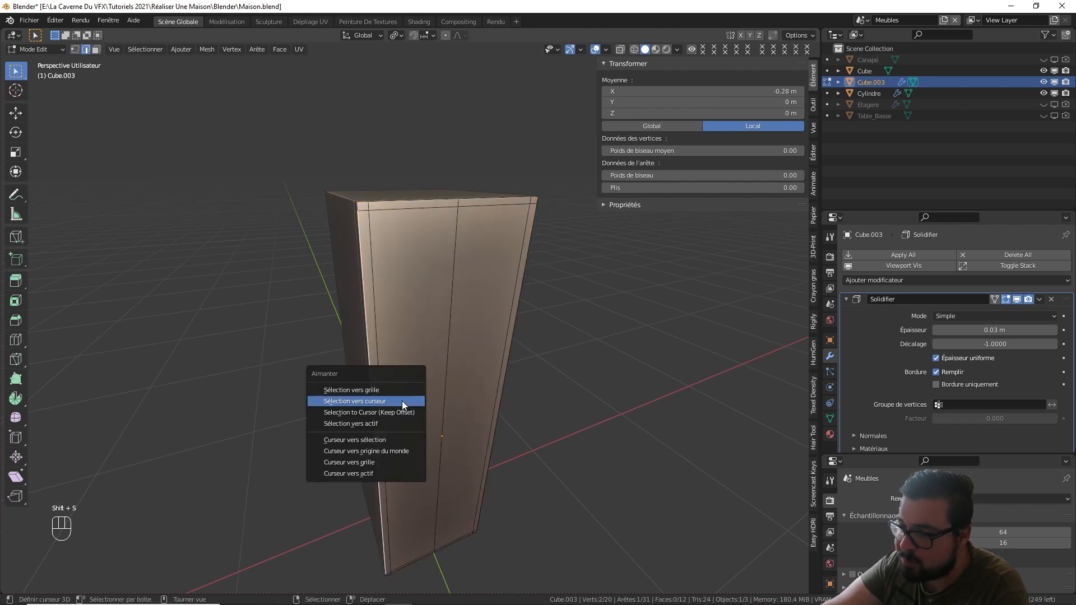
{"action": "left_click", "coordinate": [370, 439]}
{"action": "middle_click_drag", "start_coordinate": [423, 396], "coordinate": [391, 402]}
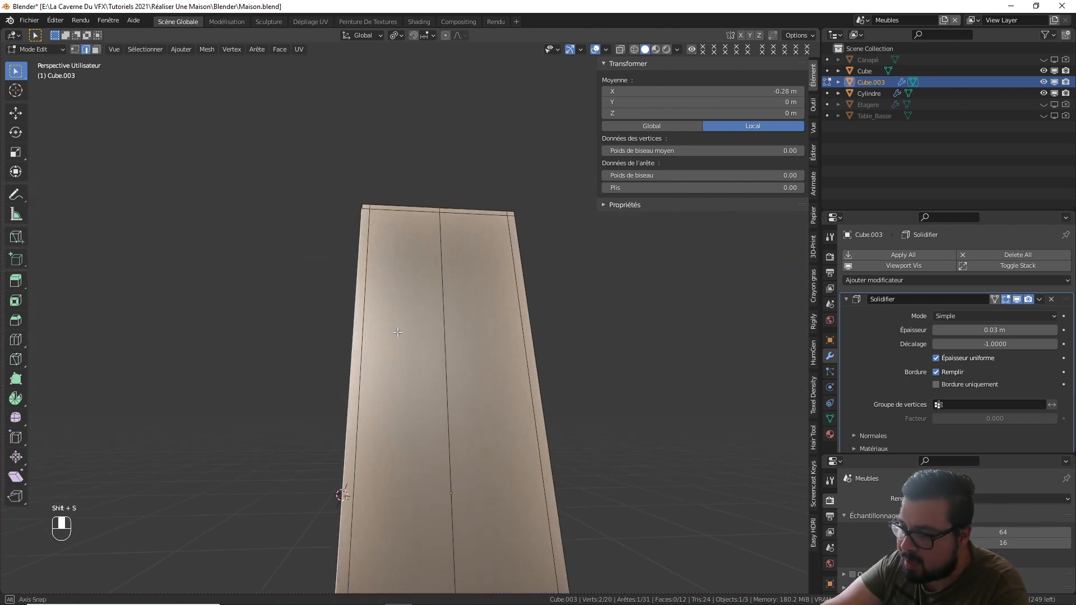
{"action": "key", "text": "Tab"}
- Add a cylinder at the 3D cursor, scale it to 0.01, and stretch it 25 times along Z
{"action": "middle_click_drag", "start_coordinate": [369, 448], "coordinate": [400, 419]}
{"action": "middle_click_drag", "start_coordinate": [400, 419], "coordinate": [435, 409]}
{"action": "key", "text": "shift+a"}
{"action": "mouse_move", "coordinate": [453, 351]}
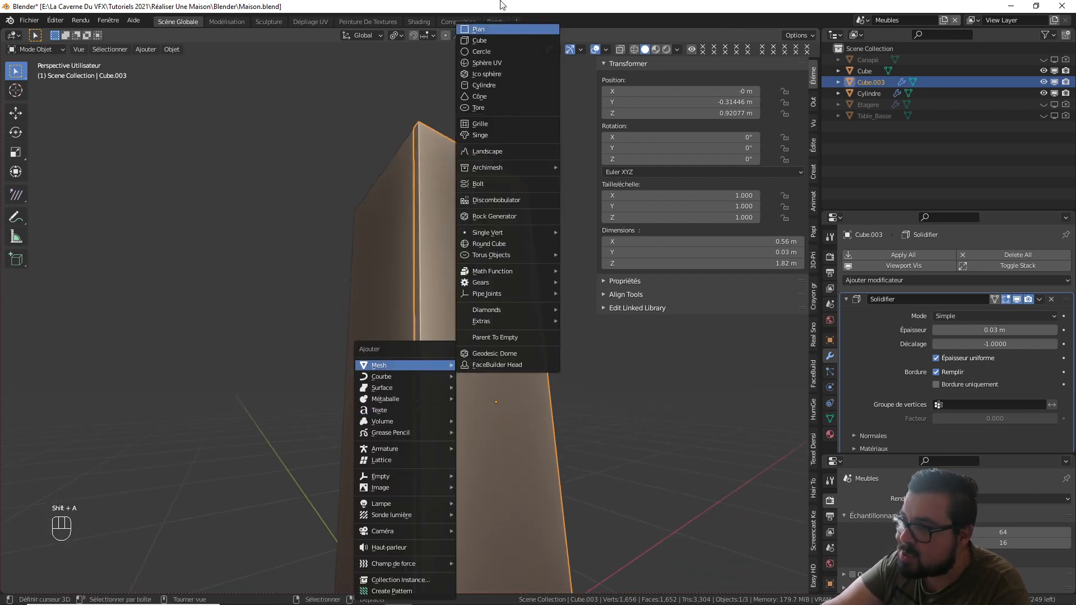
{"action": "left_click", "coordinate": [495, 86]}
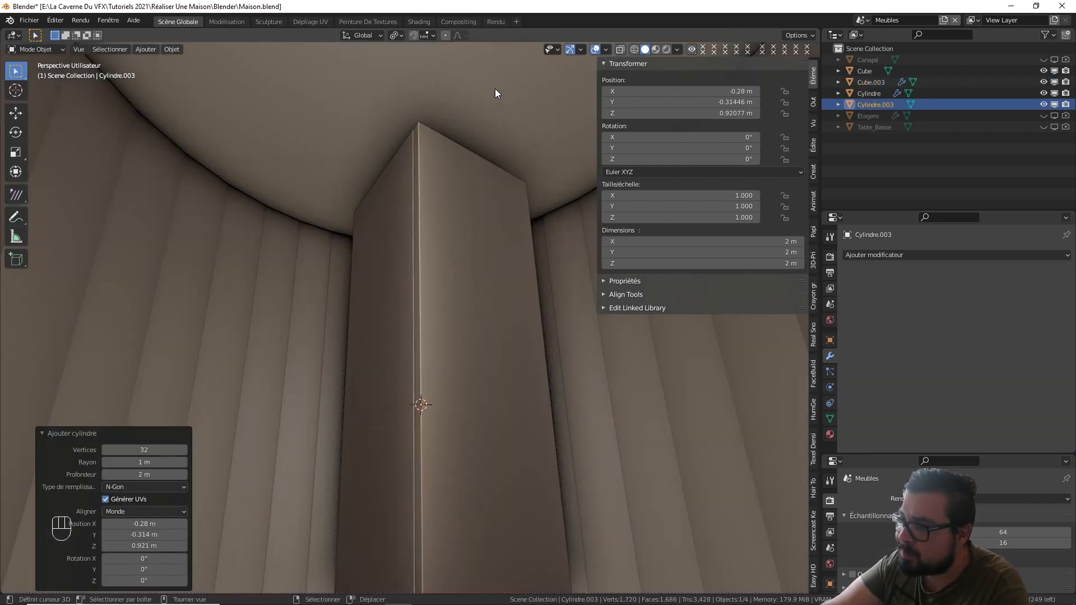
{"action": "middle_click_drag", "start_coordinate": [495, 89], "coordinate": [457, 275]}
{"action": "type", "text": "s.01"}
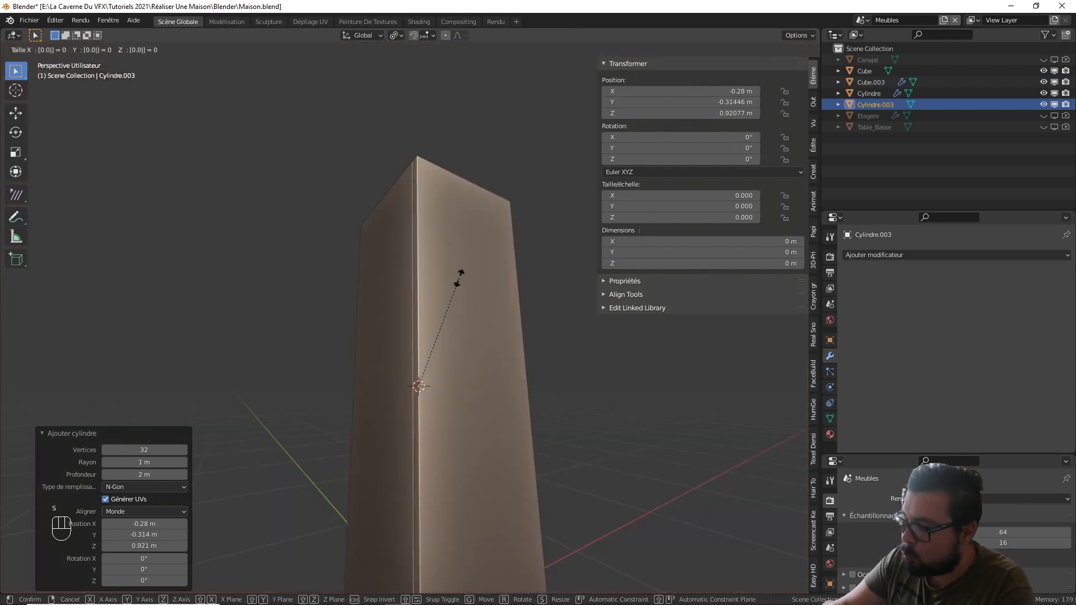
{"action": "key", "text": "Return"}
{"action": "type", "text": "sz"}
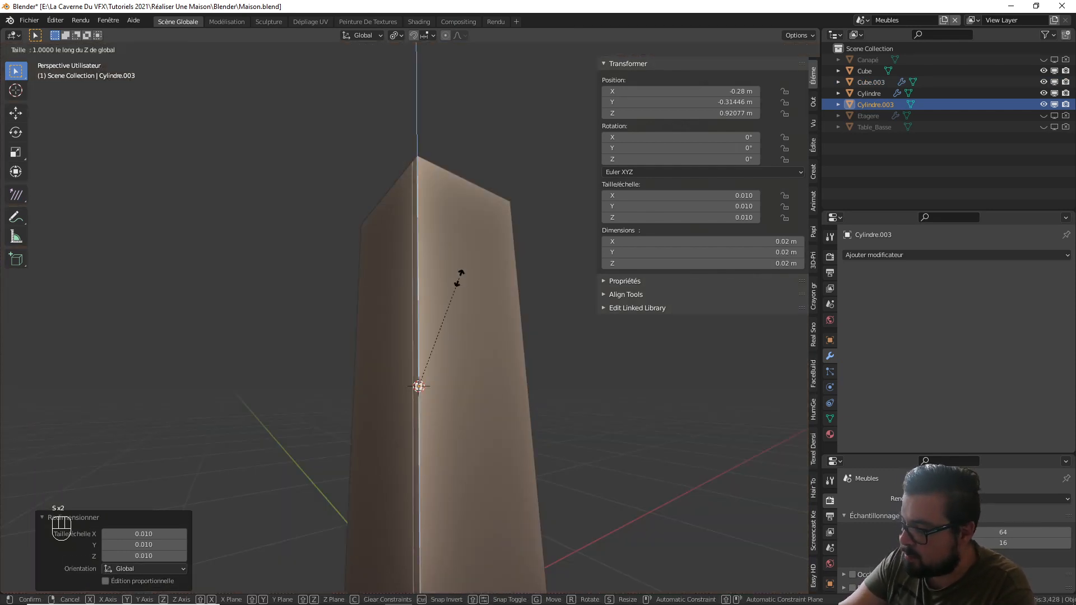
{"action": "type", "text": "25"}
{"action": "key", "text": "Return"}
{"action": "middle_click_drag", "start_coordinate": [476, 270], "coordinate": [476, 301]}
{"action": "scroll", "coordinate": [468, 336], "scroll_direction": "up", "scroll_amount": 5}
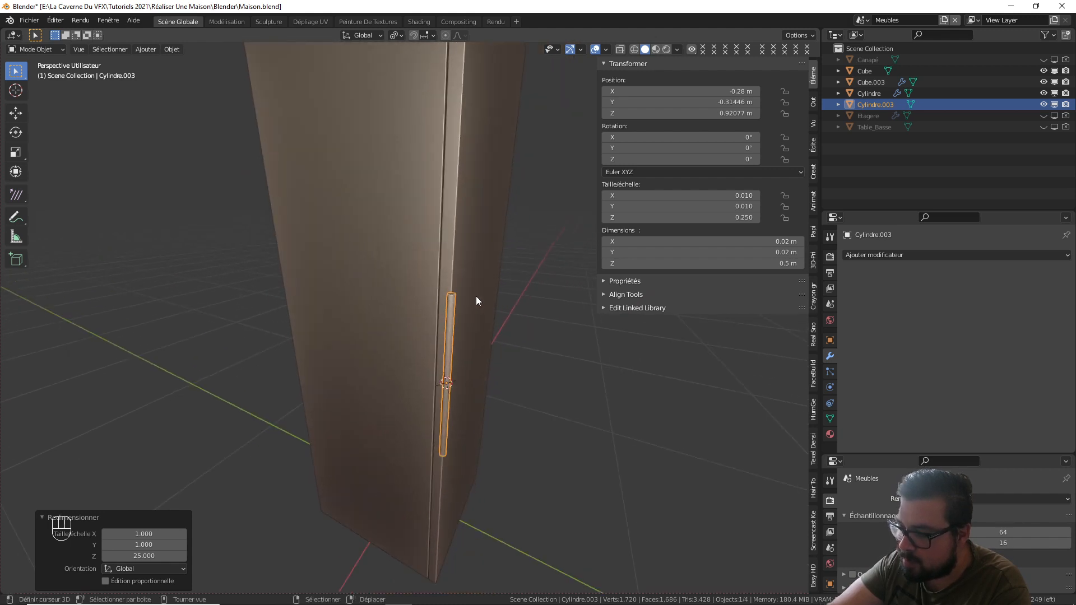
- Move the cylinder onto the door's front at about X -0.24 m, Y -0.336 m, and scale it by 0.5 along Z
{"action": "key", "text": "g"}
{"action": "key", "text": "y"}
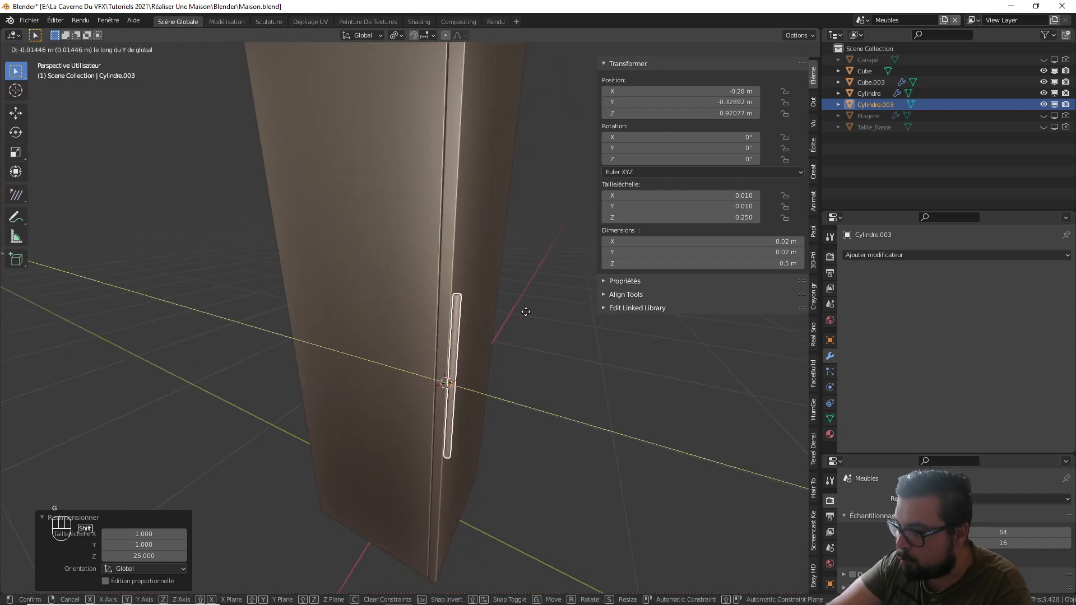
{"action": "left_click", "coordinate": [541, 320]}
{"action": "middle_click_drag", "start_coordinate": [510, 312], "coordinate": [410, 263]}
{"action": "key", "text": "g"}
{"action": "key", "text": "x"}
{"action": "left_click", "coordinate": [485, 312]}
{"action": "type", "text": "sz0.5"}
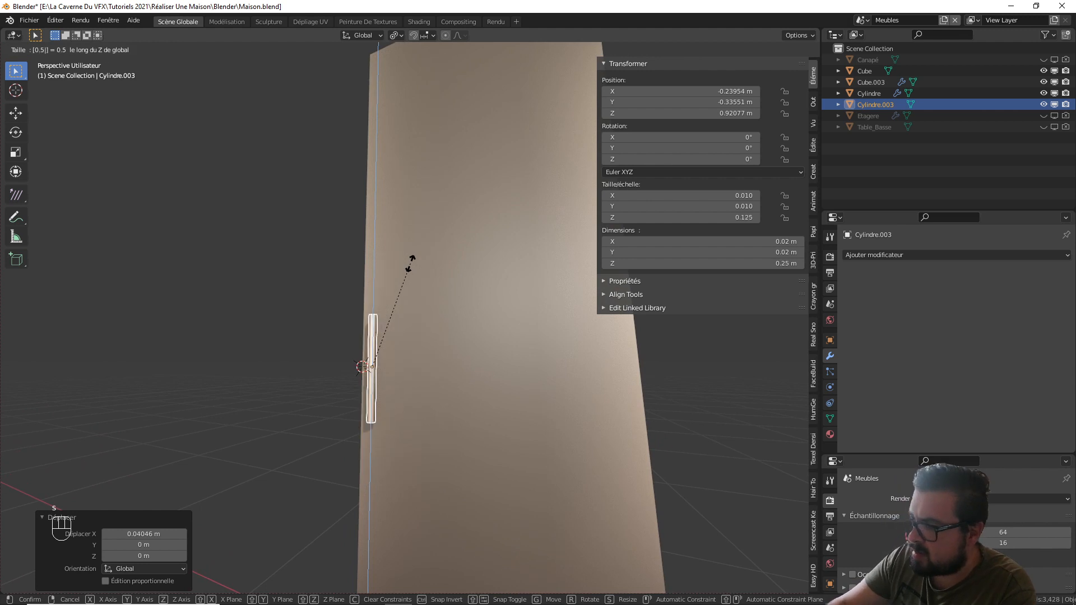
{"action": "key", "text": "Return"}
- Isolate the cylinder, extrude both end caps in place scaled to about 0.82, and delete the inner cap faces
{"action": "middle_click_drag", "start_coordinate": [459, 131], "coordinate": [401, 314]}
{"action": "key", "text": "KP_Divide"}
{"action": "key", "text": "Tab"}
{"action": "left_click", "coordinate": [96, 49]}
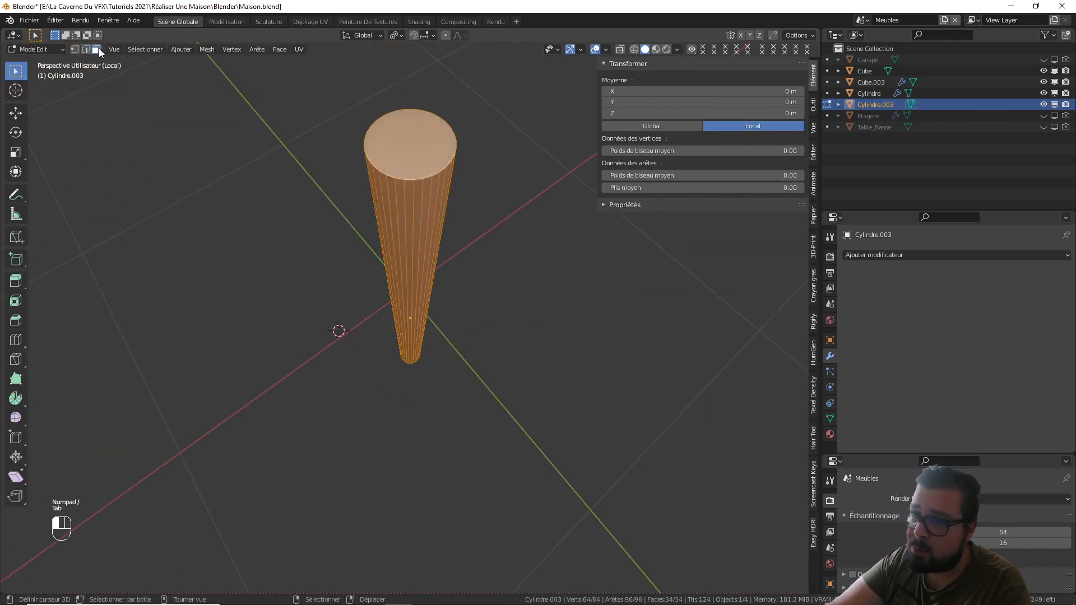
{"action": "left_click", "coordinate": [398, 142]}
{"action": "middle_click_drag", "start_coordinate": [398, 142], "coordinate": [429, 413]}
{"action": "left_click", "coordinate": [404, 493], "text": "shift"}
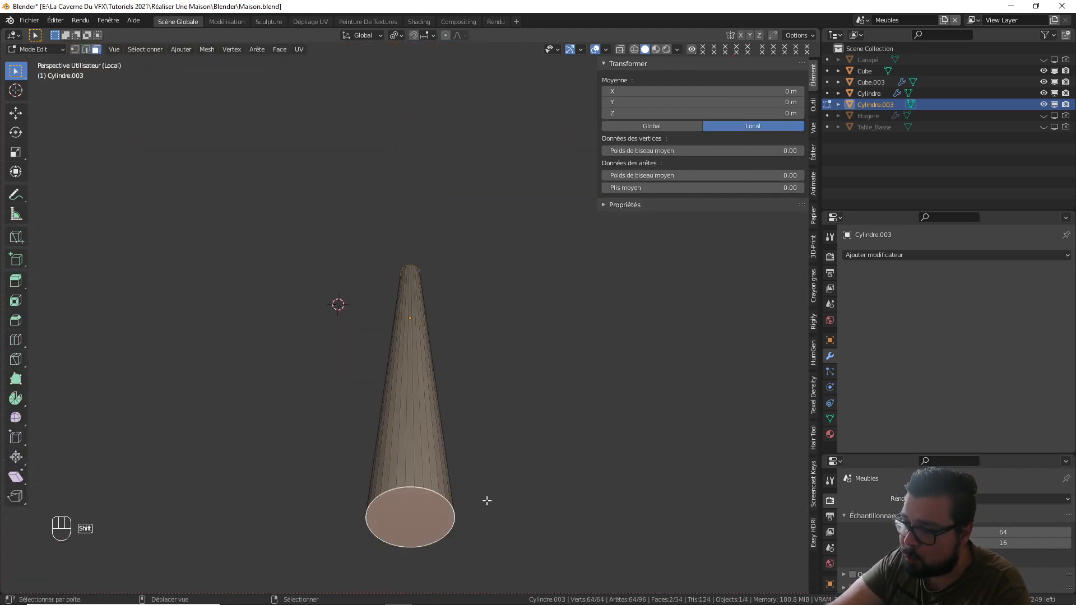
{"action": "key", "text": "e"}
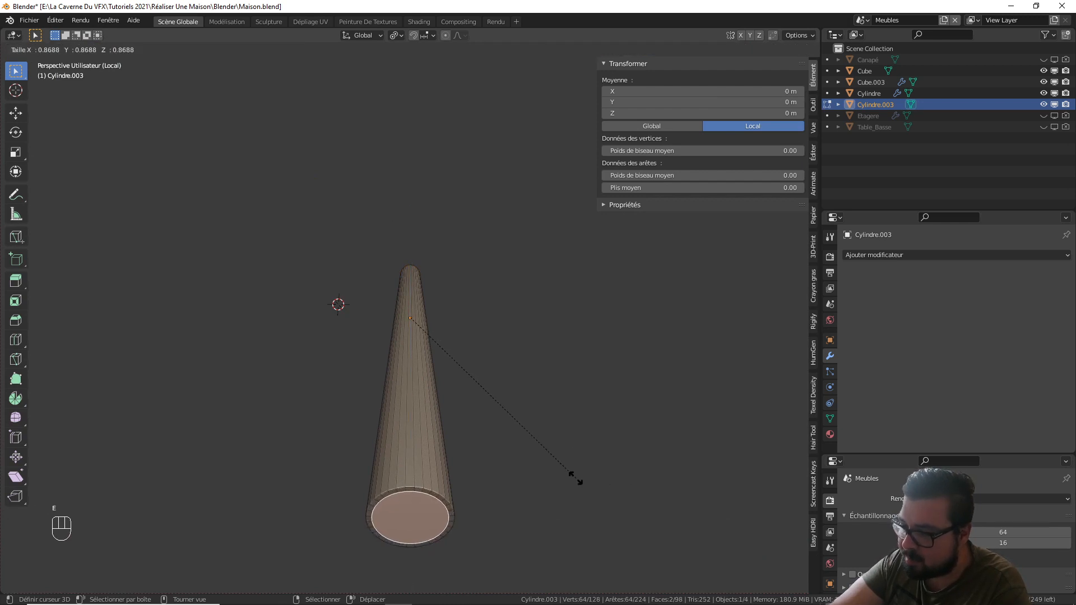
{"action": "left_click", "coordinate": [514, 475]}
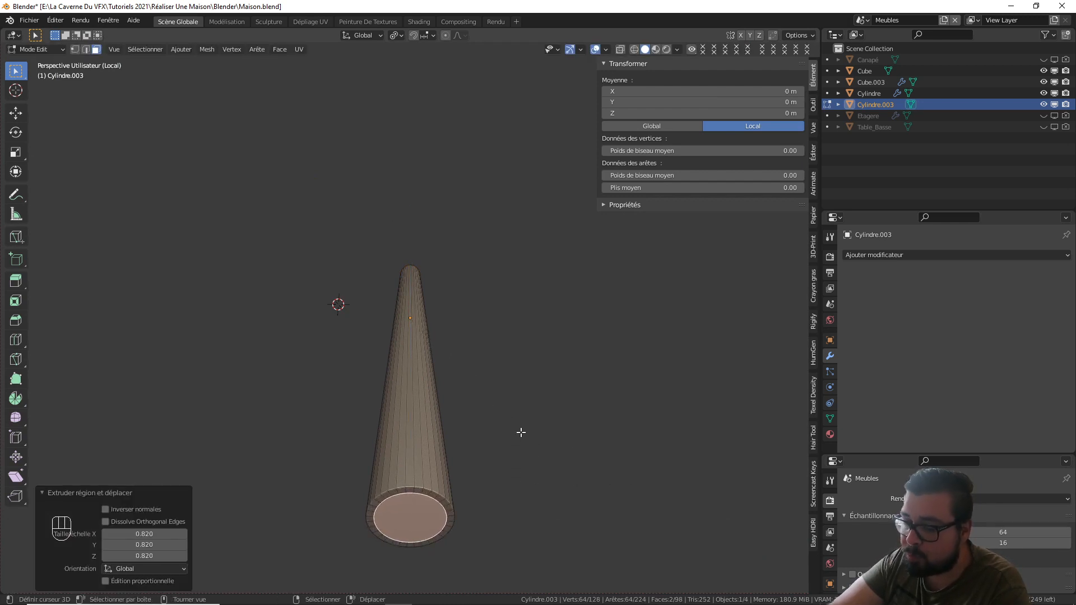
{"action": "key", "text": "x"}
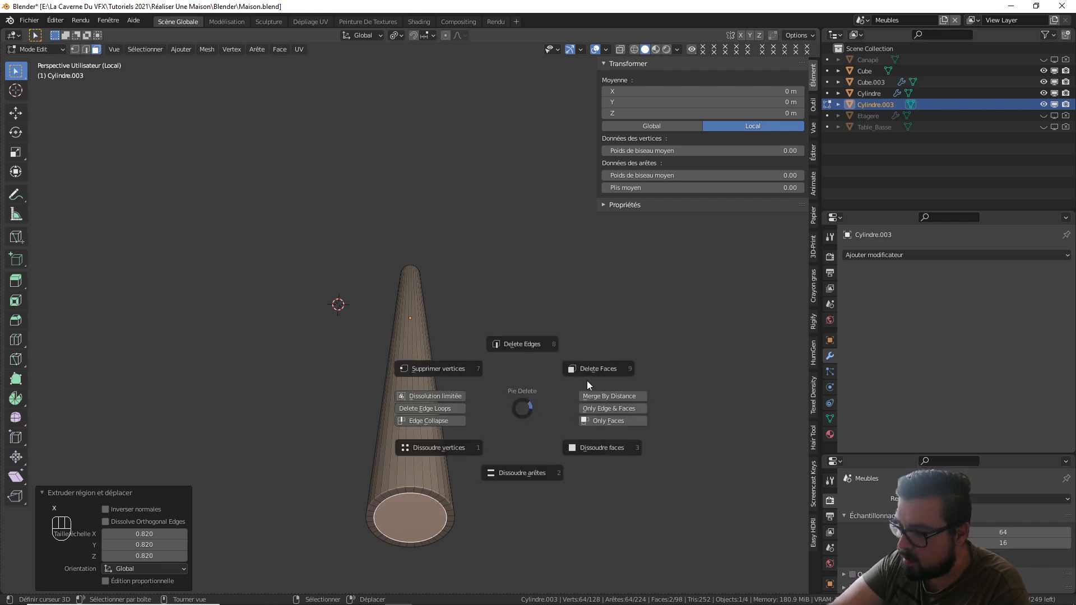
{"action": "left_click", "coordinate": [603, 368]}
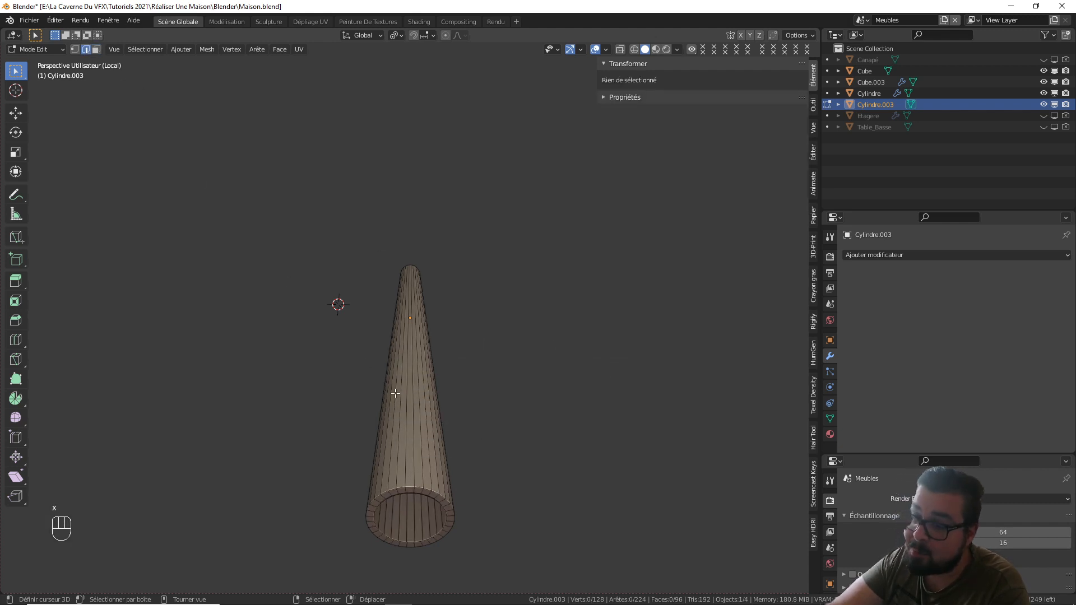
- Close the hole in the cylinder's lower end with a Grid Fill on its inner edge loop
{"action": "middle_click_drag", "start_coordinate": [395, 393], "coordinate": [414, 360]}
{"action": "left_click", "coordinate": [419, 347], "text": "alt+shift"}
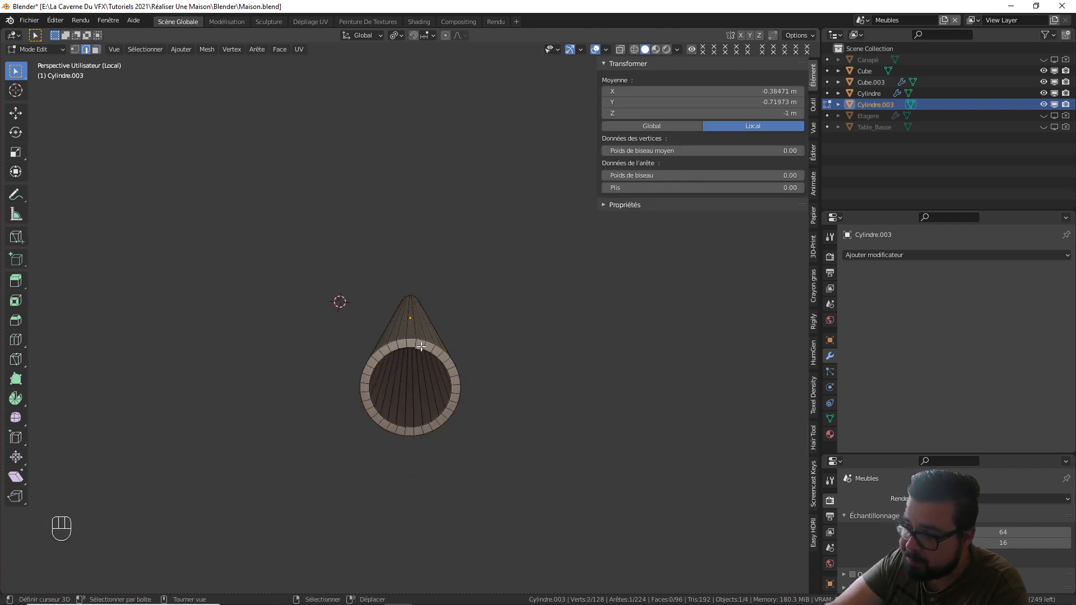
{"action": "scroll", "coordinate": [422, 350], "scroll_direction": "up", "scroll_amount": 8}
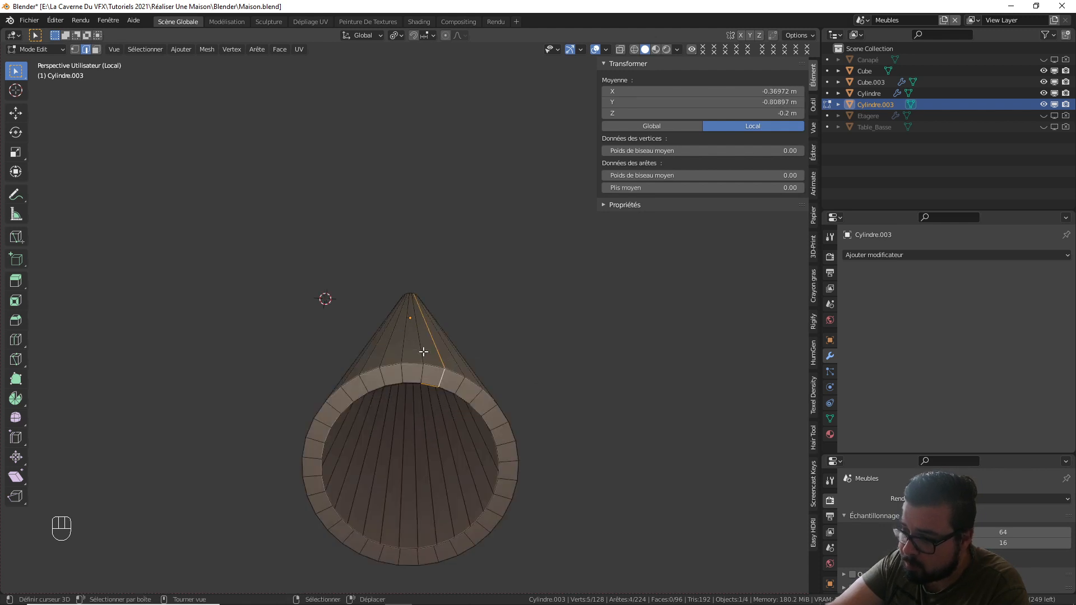
{"action": "scroll", "coordinate": [456, 427], "scroll_direction": "down", "scroll_amount": 8}
{"action": "left_click", "coordinate": [419, 349], "text": "alt"}
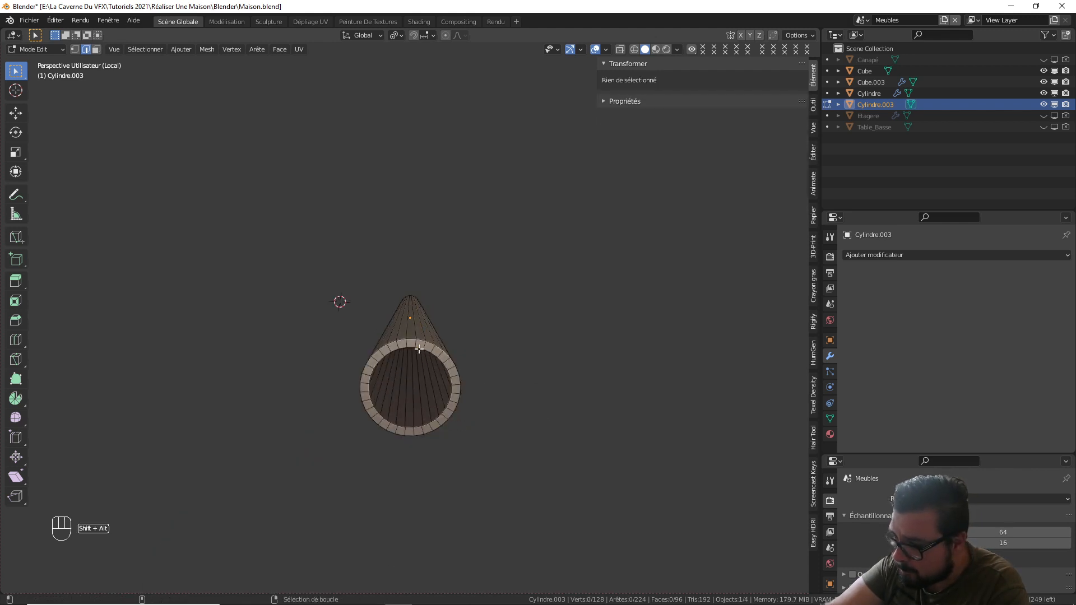
{"action": "left_click", "coordinate": [278, 49]}
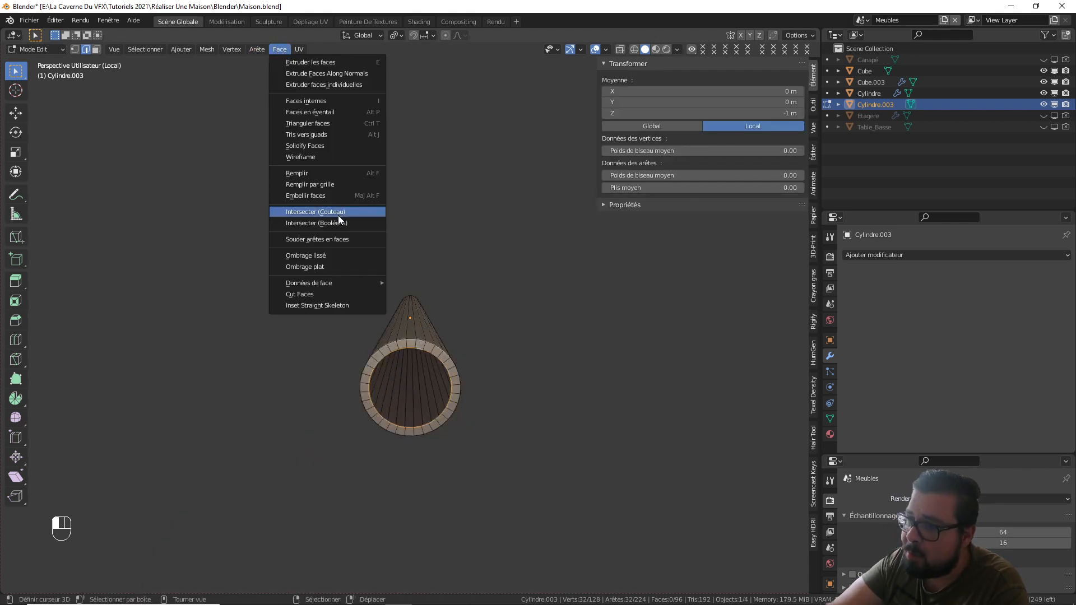
{"action": "left_click", "coordinate": [340, 184]}
- Set the lower end's Grid Fill offset to 4, checking it from the top view
{"action": "key", "text": "KP_7"}
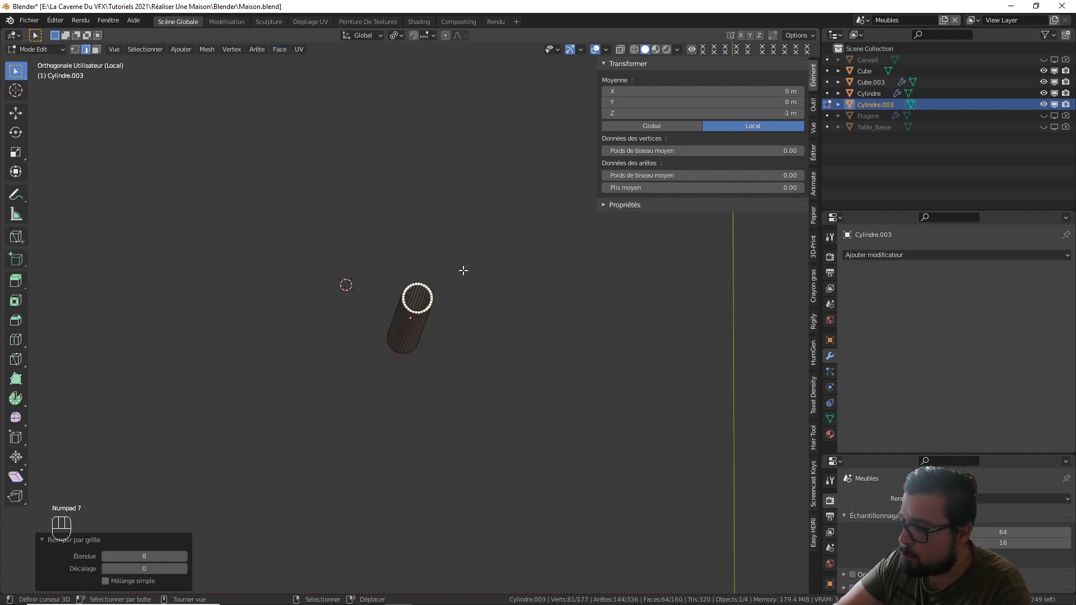
{"action": "scroll", "coordinate": [402, 313], "scroll_direction": "up", "scroll_amount": 4}
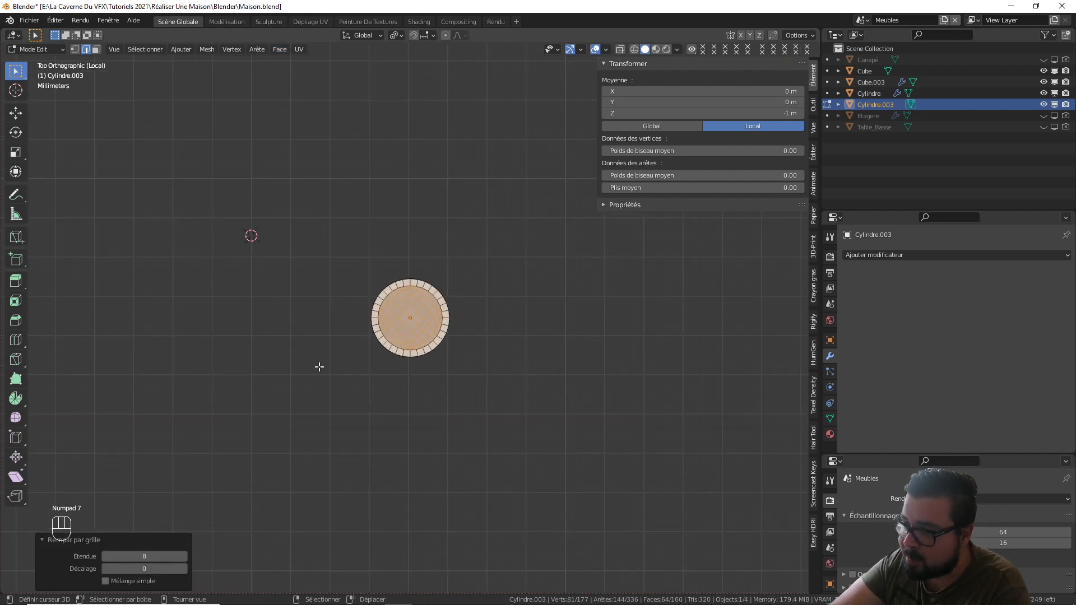
{"action": "left_click", "coordinate": [184, 568]}
{"action": "left_click", "coordinate": [185, 569]}
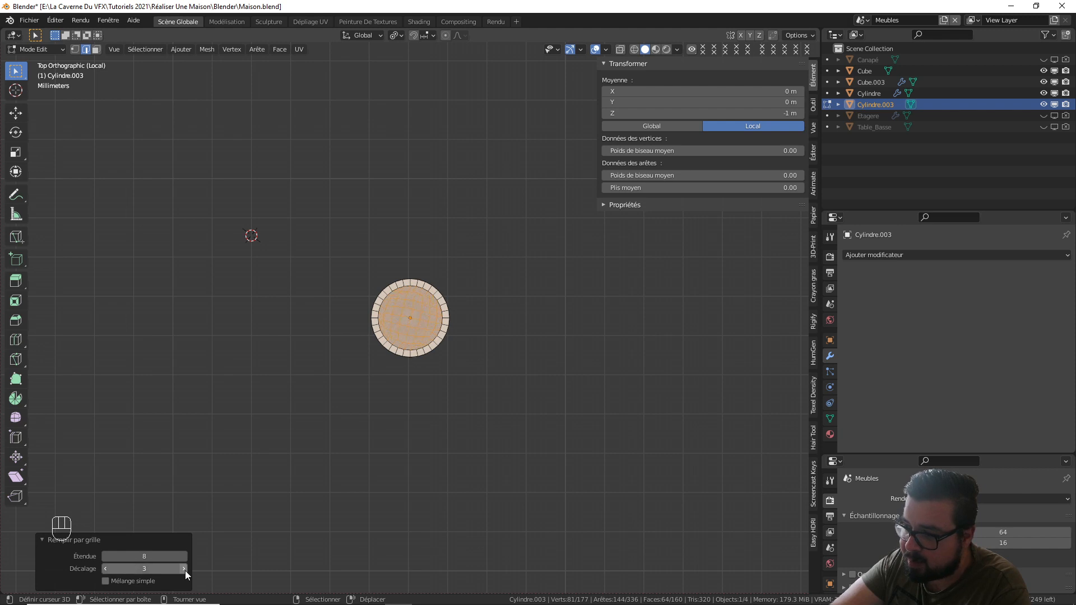
{"action": "left_click", "coordinate": [184, 569]}
{"action": "left_click", "coordinate": [184, 569]}
- Close the hole in the cylinder's upper end with a Grid Fill using an offset of 4
{"action": "middle_click_drag", "start_coordinate": [392, 395], "coordinate": [402, 367]}
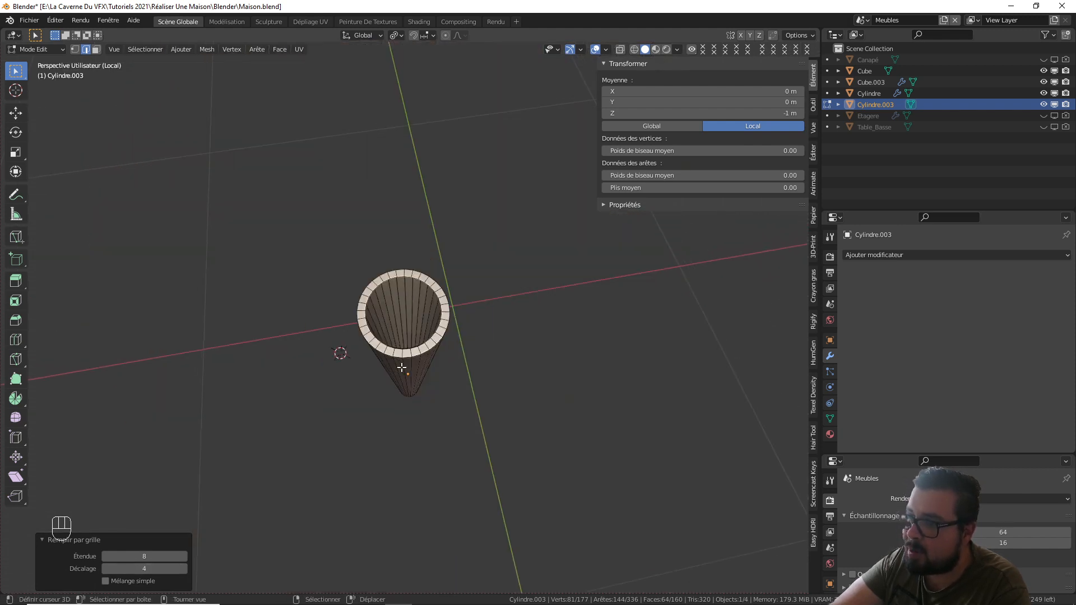
{"action": "left_click", "coordinate": [401, 274], "text": "alt"}
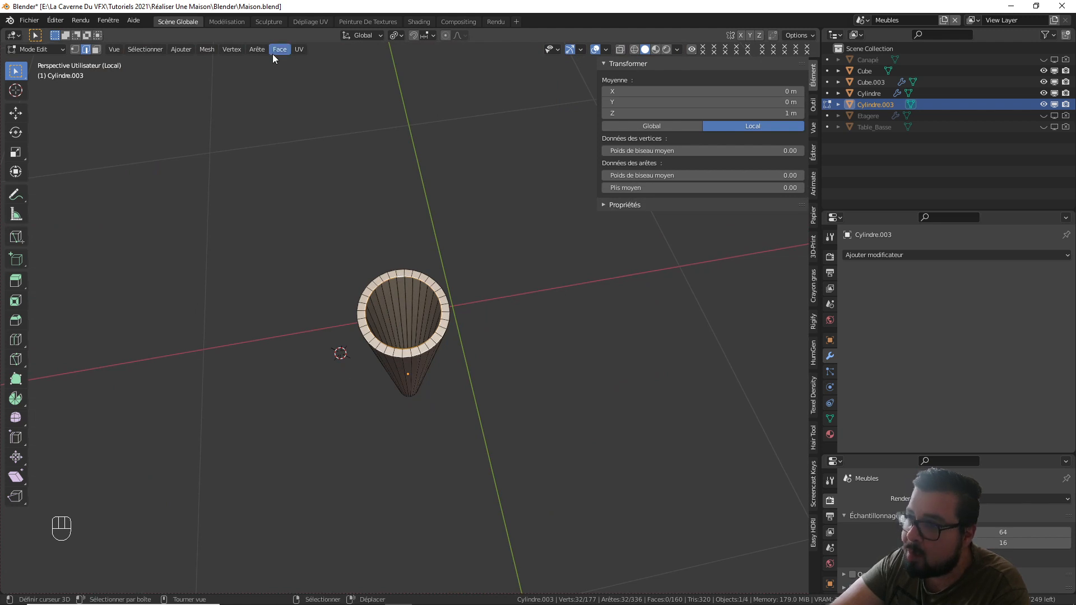
{"action": "left_click", "coordinate": [276, 49]}
{"action": "left_click", "coordinate": [328, 186]}
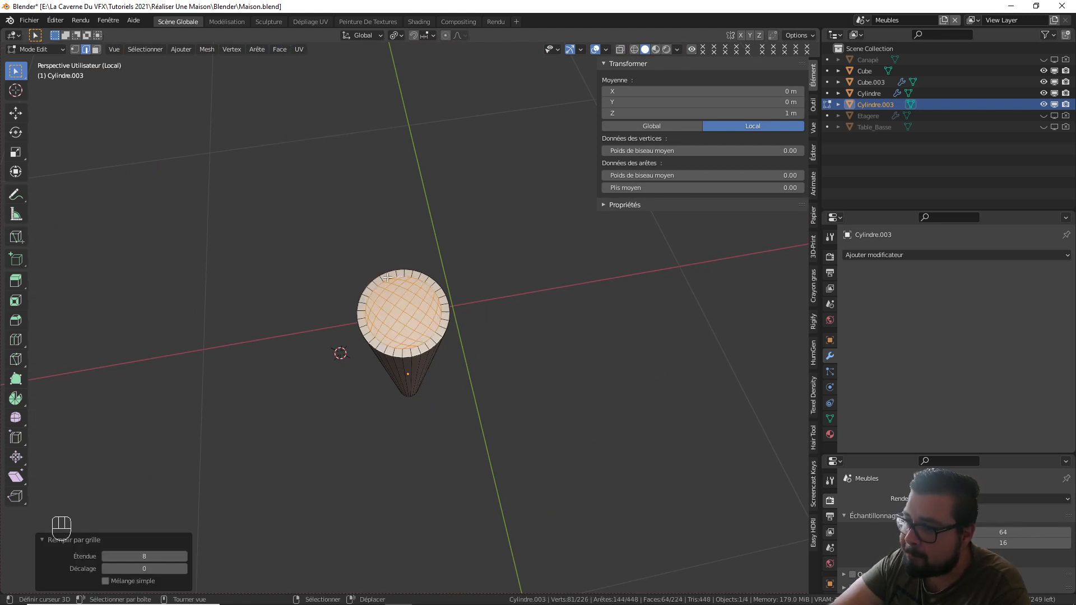
{"action": "left_click", "coordinate": [183, 570]}
{"action": "left_click", "coordinate": [184, 569]}
{"action": "left_click", "coordinate": [185, 570]}
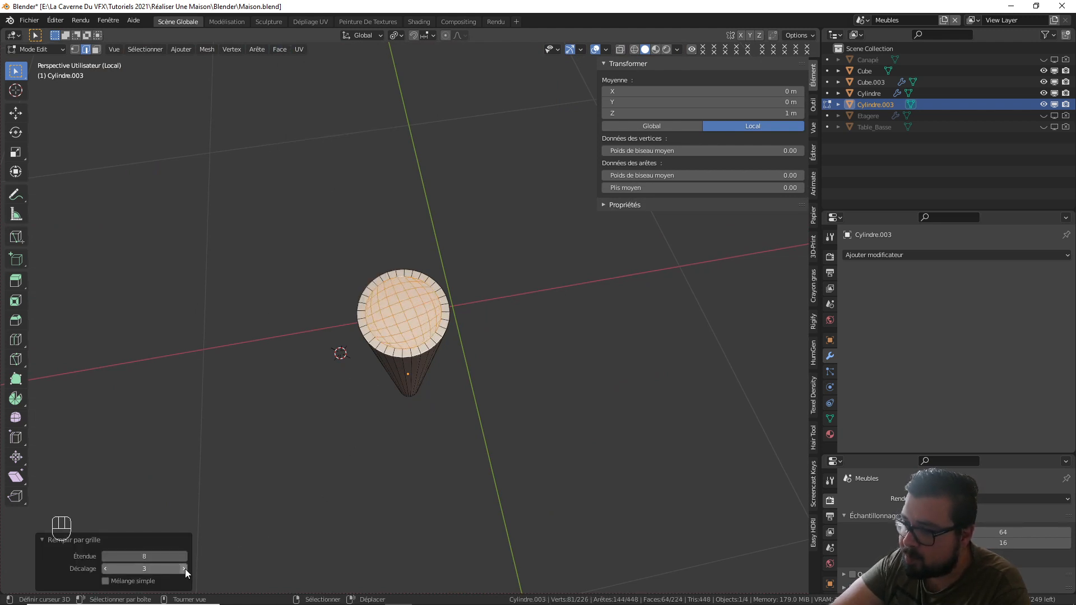
{"action": "left_click", "coordinate": [185, 570]}
- Leave mesh editing, apply the cylinder's rotation and scale, and set its origin to its geometry
{"action": "middle_click_drag", "start_coordinate": [388, 365], "coordinate": [422, 325]}
{"action": "key", "text": "Tab"}
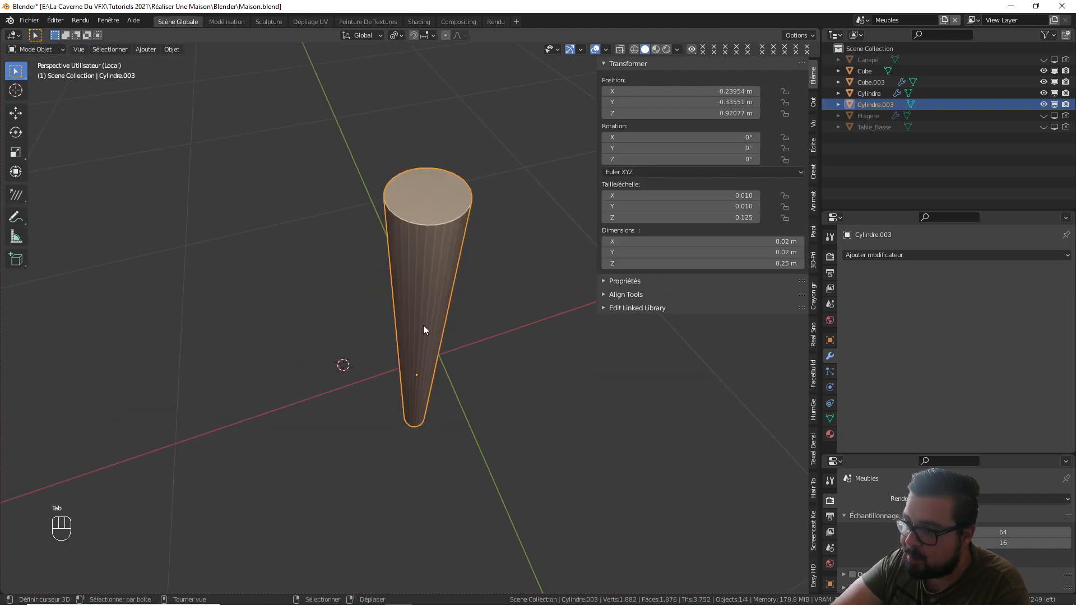
{"action": "key", "text": "q"}
{"action": "left_click", "coordinate": [370, 338]}
{"action": "key", "text": "q"}
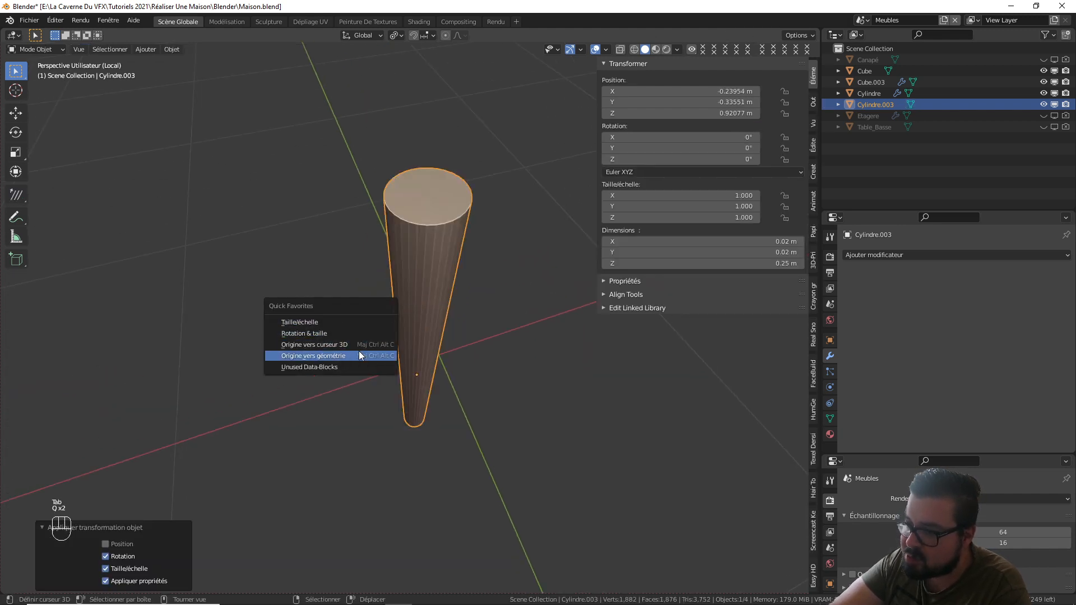
{"action": "left_click", "coordinate": [359, 354]}
{"action": "middle_click_drag", "start_coordinate": [459, 245], "coordinate": [455, 274], "text": "shift"}
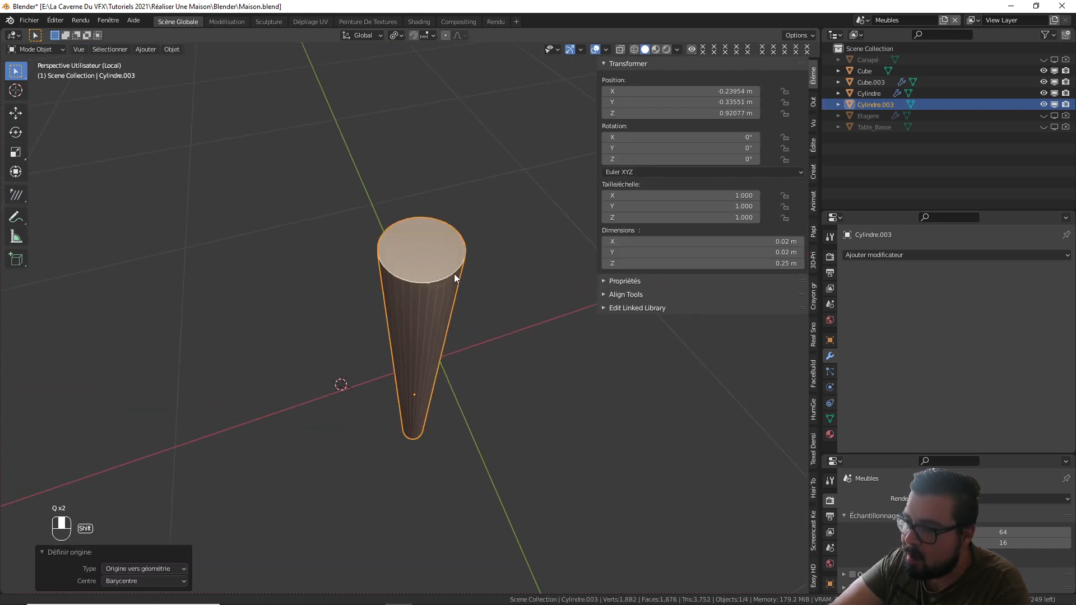
- Add a Bevel modifier to the cylinder with the Absolute width type and an amount of 0.002 m
{"action": "left_click", "coordinate": [905, 255]}
{"action": "left_click", "coordinate": [802, 299]}
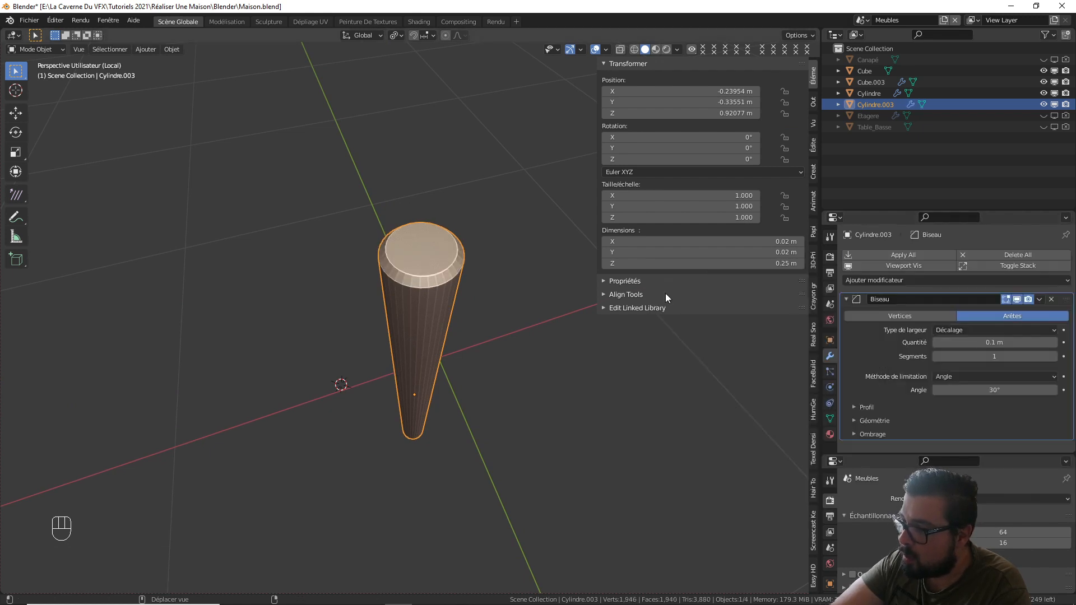
{"action": "left_click", "coordinate": [1001, 331]}
{"action": "left_click", "coordinate": [1003, 392]}
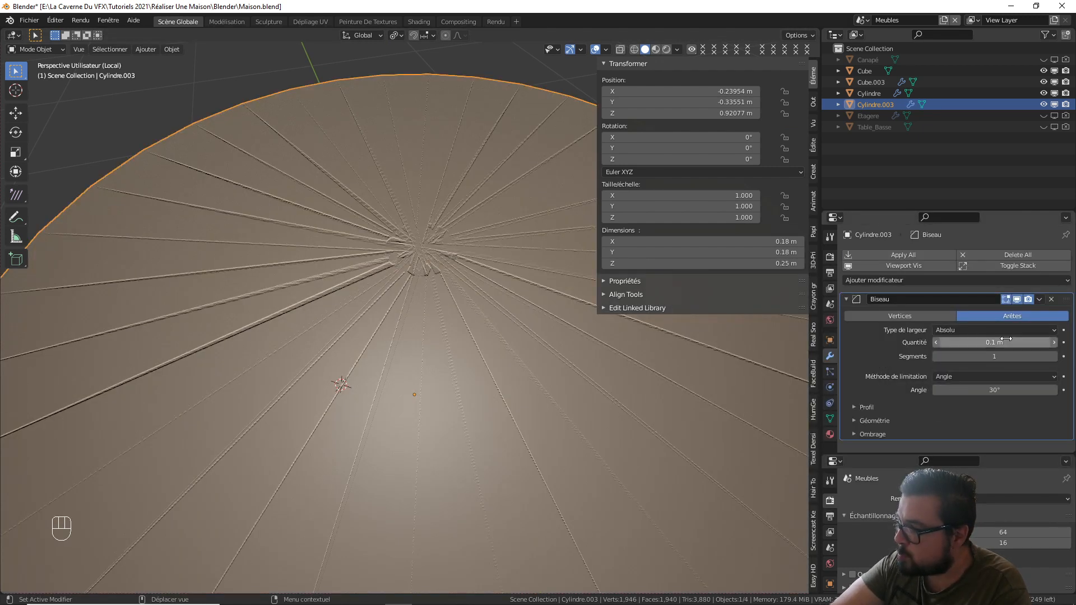
{"action": "left_click", "coordinate": [1007, 342]}
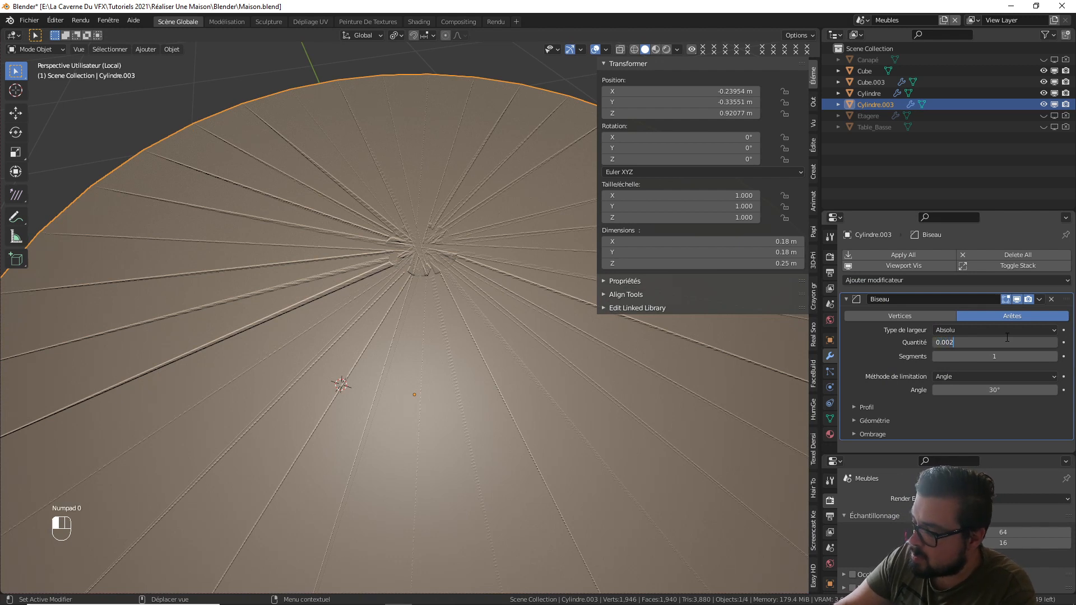
{"action": "type", "text": "0.002"}
{"action": "key", "text": "Return"}
- Reduce the amount of the handle cylinder's Bevel modifier to 0.0002 m
{"action": "left_click", "coordinate": [1007, 338]}
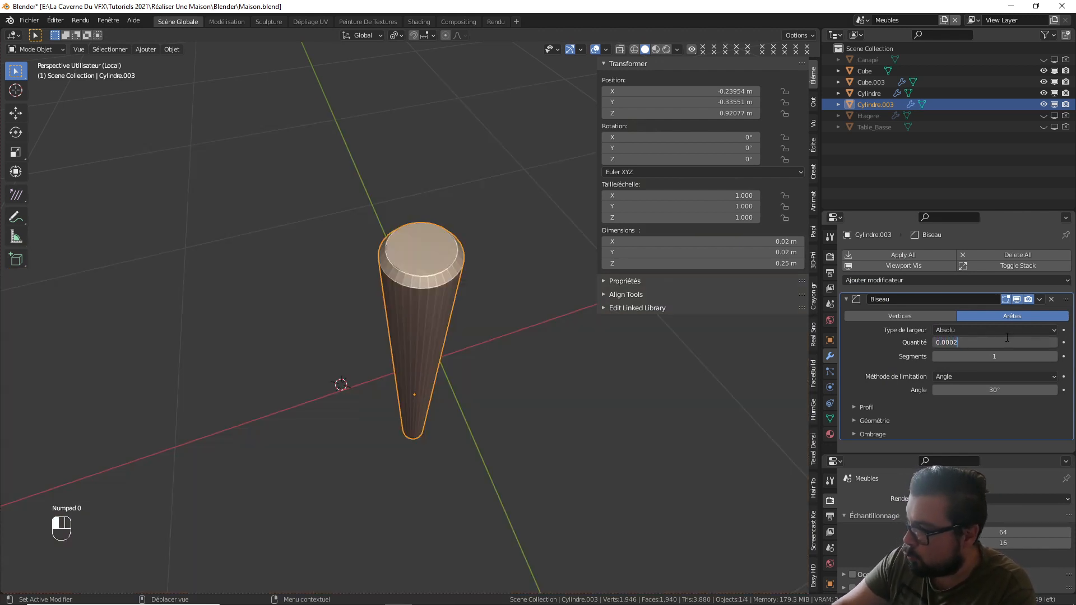
{"action": "type", "text": "0.0002"}
{"action": "key", "text": "Return"}
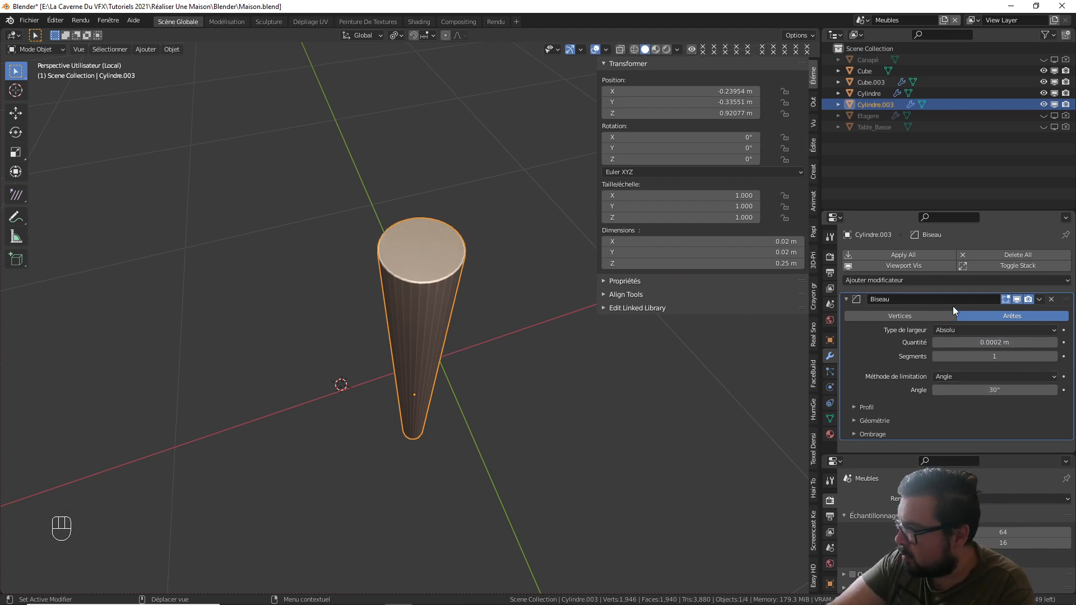
- Add a Weighted Normal modifier with a weight of 100 to the cylinder and enable Auto Smooth at 30° for its normals
{"action": "left_click", "coordinate": [922, 277]}
{"action": "left_click", "coordinate": [865, 279]}
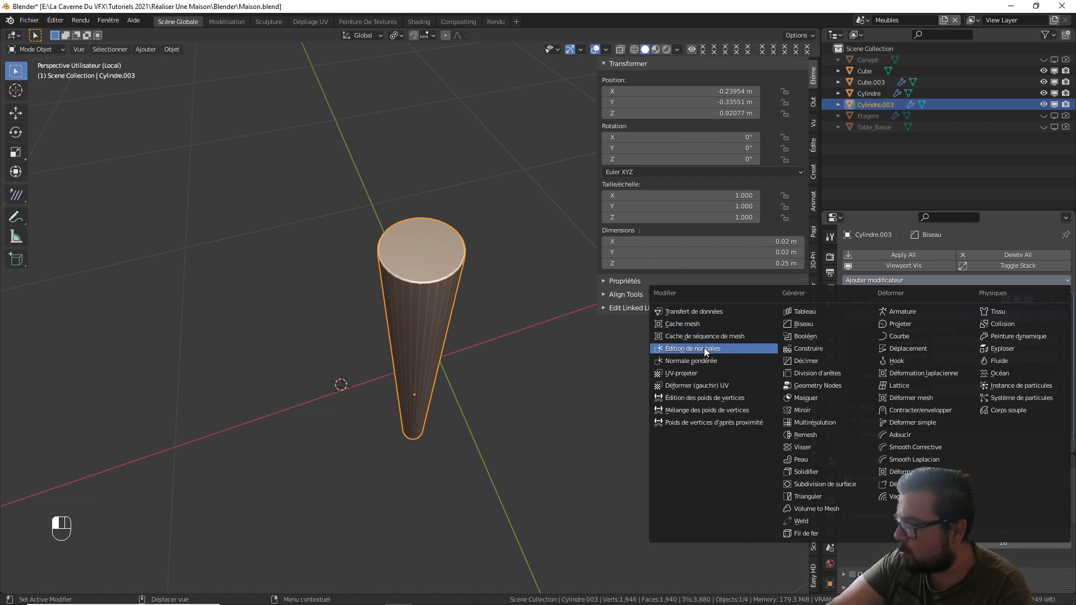
{"action": "left_click", "coordinate": [719, 351]}
{"action": "left_click", "coordinate": [830, 418]}
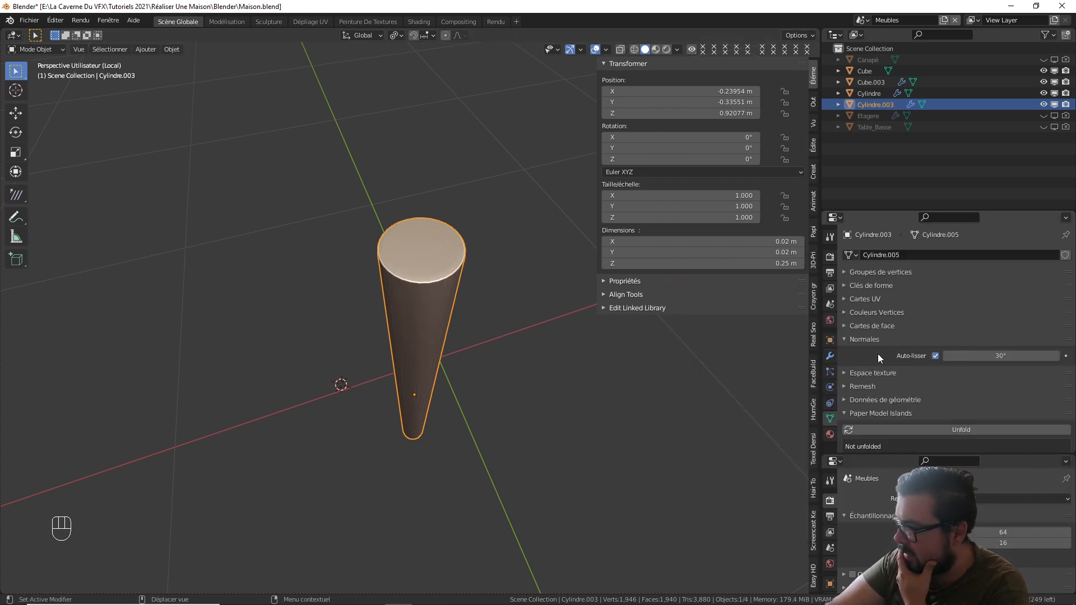
{"action": "left_click", "coordinate": [830, 355]}
{"action": "scroll", "coordinate": [974, 387], "scroll_direction": "down", "scroll_amount": 4}
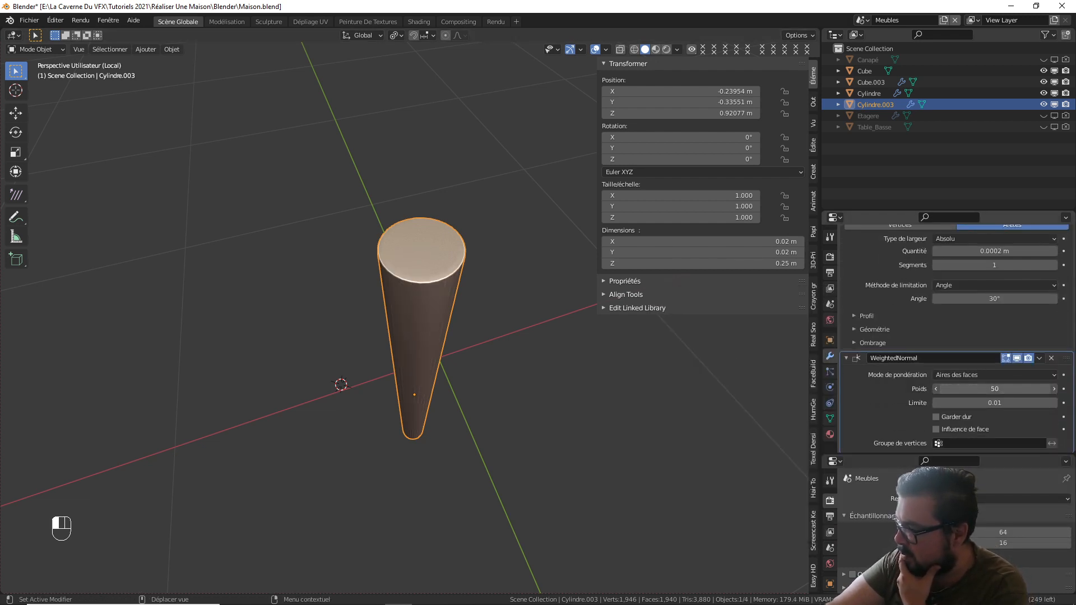
{"action": "middle_click_drag", "start_coordinate": [457, 306], "coordinate": [469, 284]}
{"action": "key", "text": "a"}
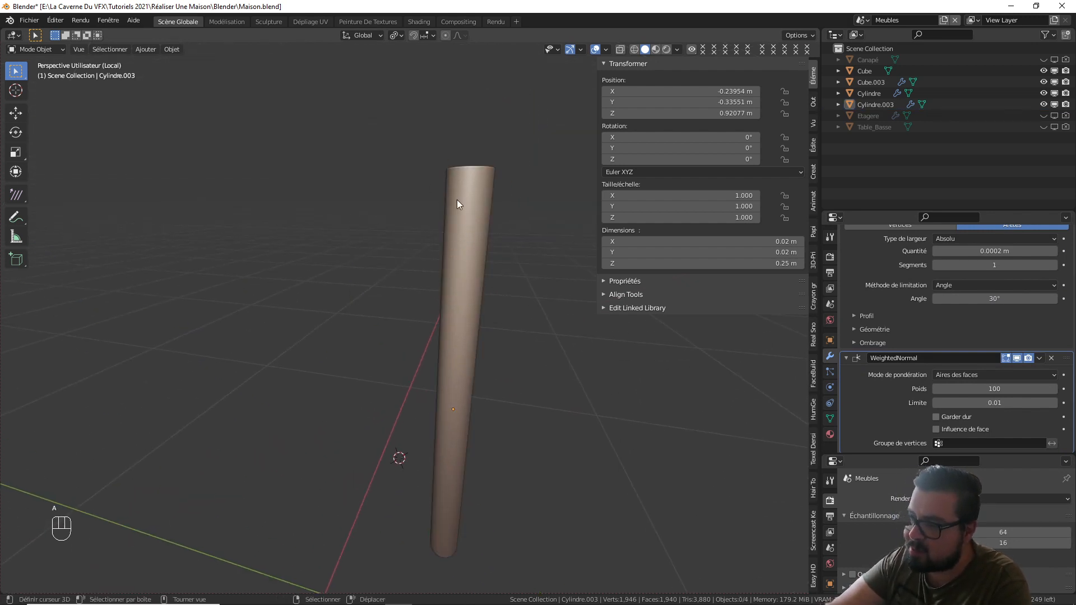
{"action": "mouse_move", "coordinate": [457, 204]}
{"action": "middle_mouse_down"}
{"action": "mouse_move", "coordinate": [489, 204]}
{"action": "mouse_move", "coordinate": [455, 214]}
{"action": "middle_mouse_up"}
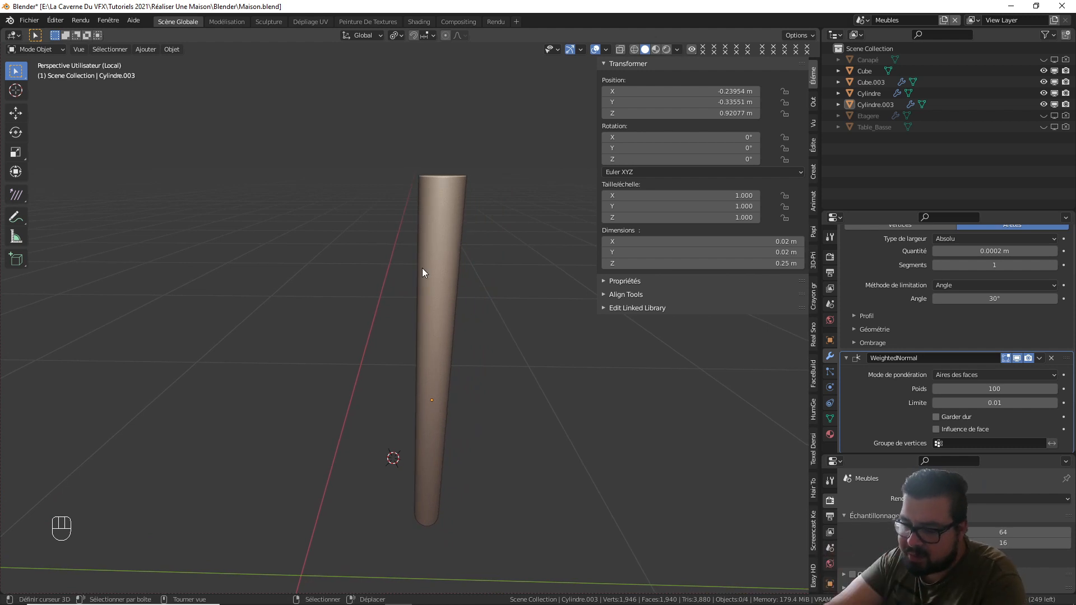
- Isolate the handle cylinder again and cut one centred edge loop around its middle in mesh editing
{"action": "key", "text": "KP_Divide"}
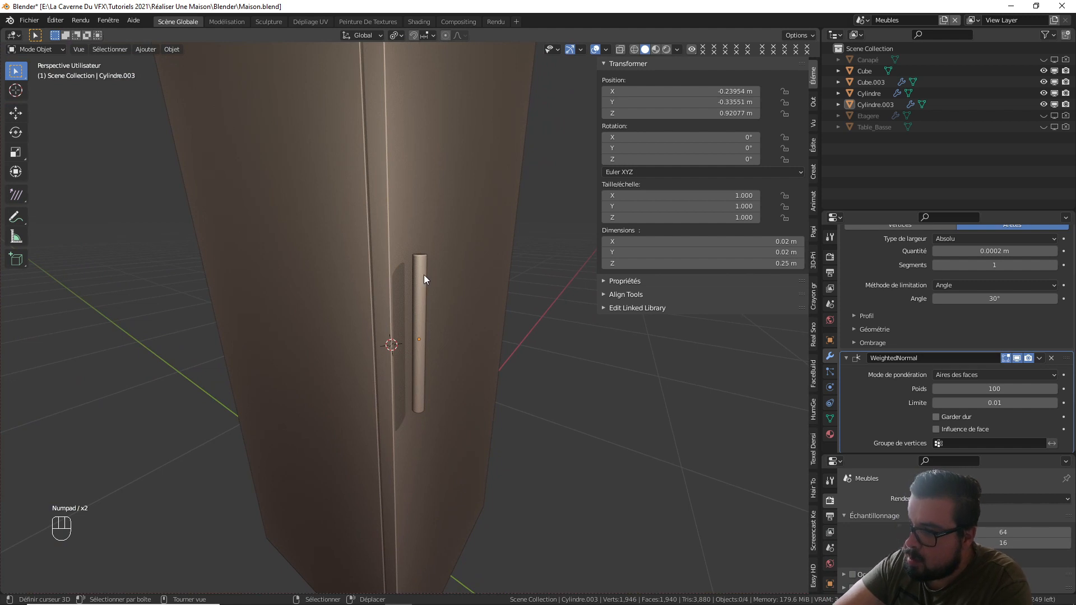
{"action": "left_click", "coordinate": [424, 275]}
{"action": "key", "text": "KP_Divide"}
{"action": "key", "text": "Tab"}
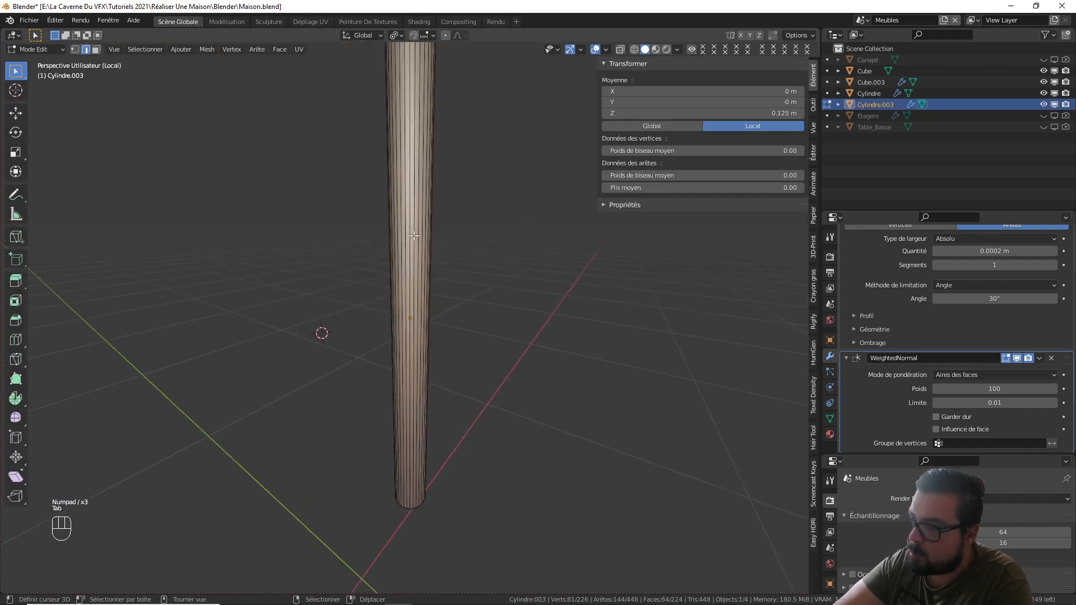
{"action": "scroll", "coordinate": [417, 292], "scroll_direction": "down", "scroll_amount": 4}
{"action": "key", "text": "a"}
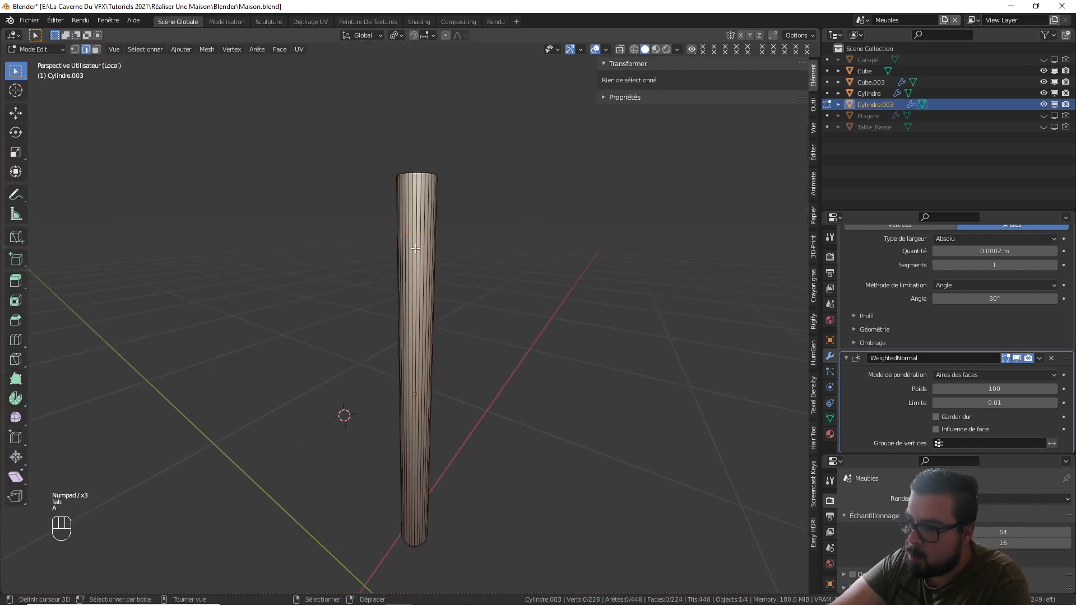
{"action": "key", "text": "a"}
{"action": "key", "text": "a"}
{"action": "left_click", "coordinate": [418, 246]}
{"action": "key", "text": "ctrl+r"}
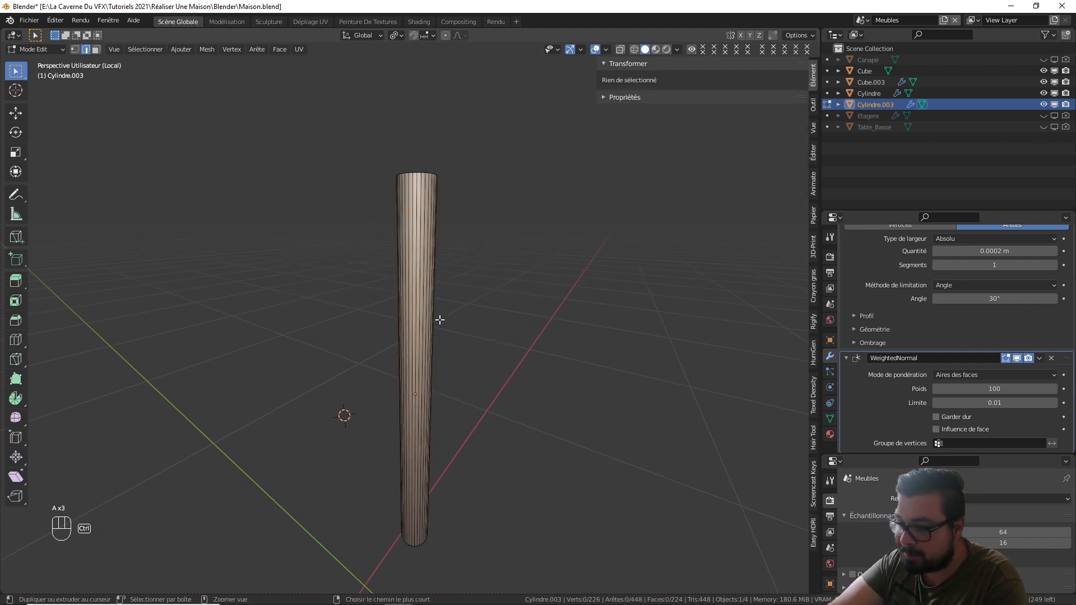
{"action": "left_click", "coordinate": [436, 323]}
{"action": "right_click", "coordinate": [436, 324]}
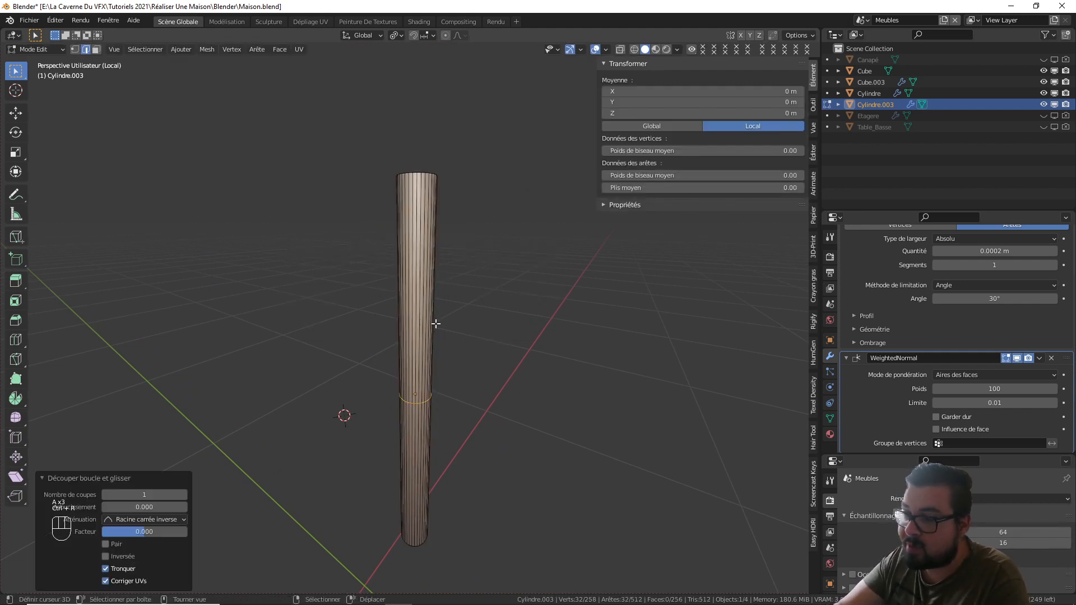
- Cut an edge loop around the cylinder's upper half, slid toward the upper end with a factor of -0.6
{"action": "key", "text": "ctrl+r"}
{"action": "left_click", "coordinate": [436, 324]}
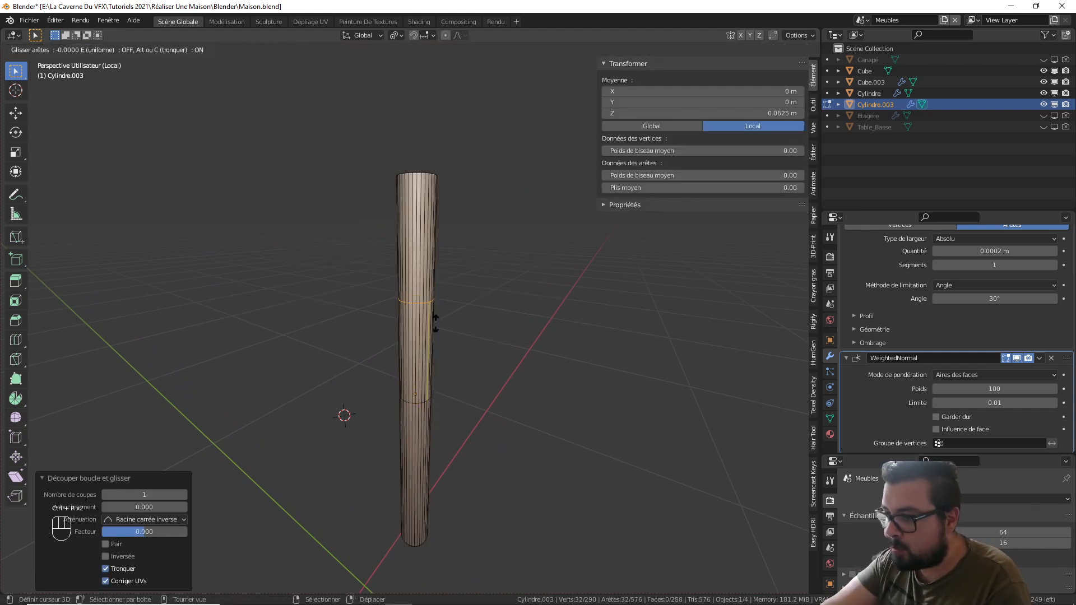
{"action": "type", "text": ".6"}
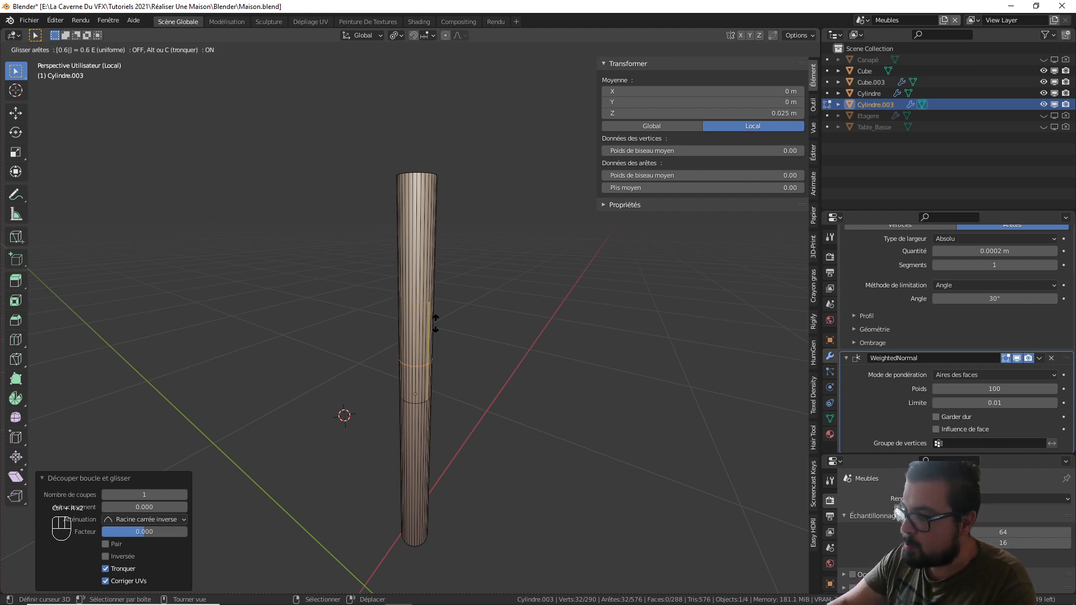
{"action": "key", "text": "minus"}
{"action": "key", "text": "Return"}
- Cut an edge loop around the cylinder's lower half, slid toward the lower end with a factor of 0.6
{"action": "key", "text": "ctrl+r"}
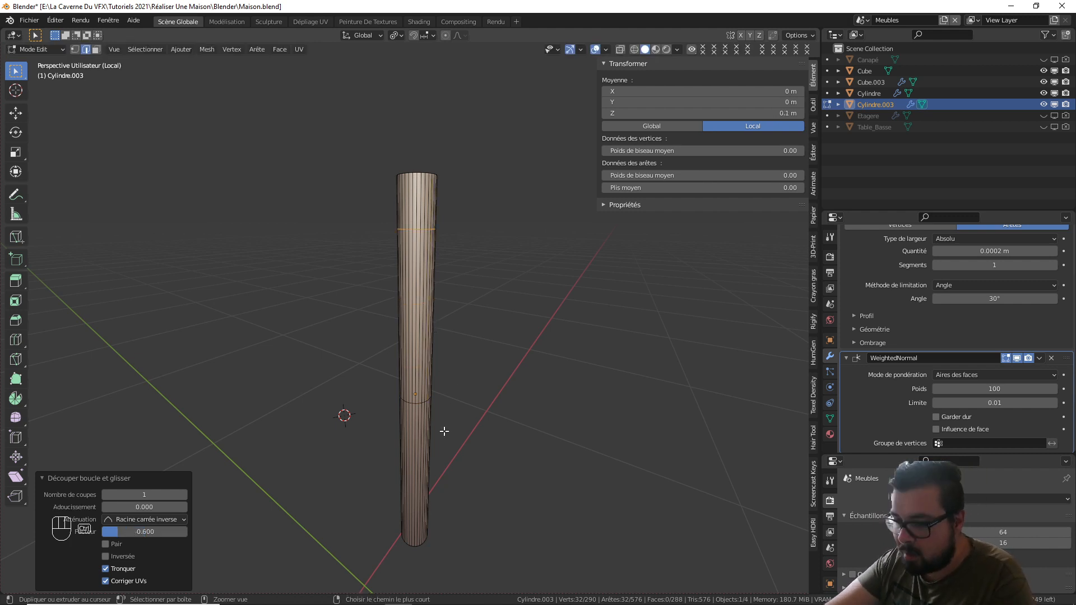
{"action": "left_click", "coordinate": [427, 444]}
{"action": "type", "text": ".6"}
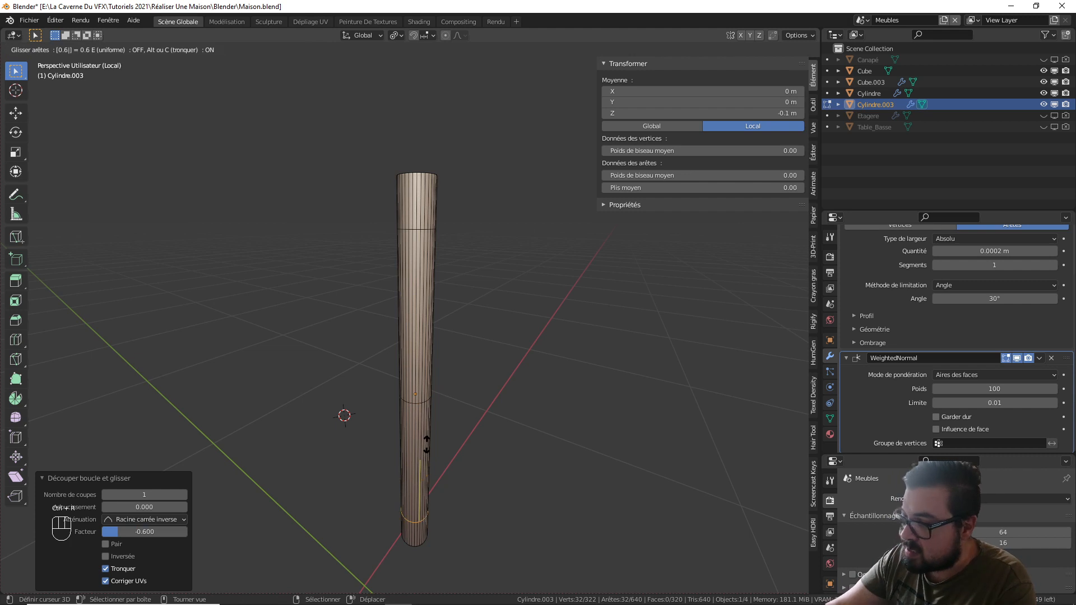
{"action": "key", "text": "Return"}
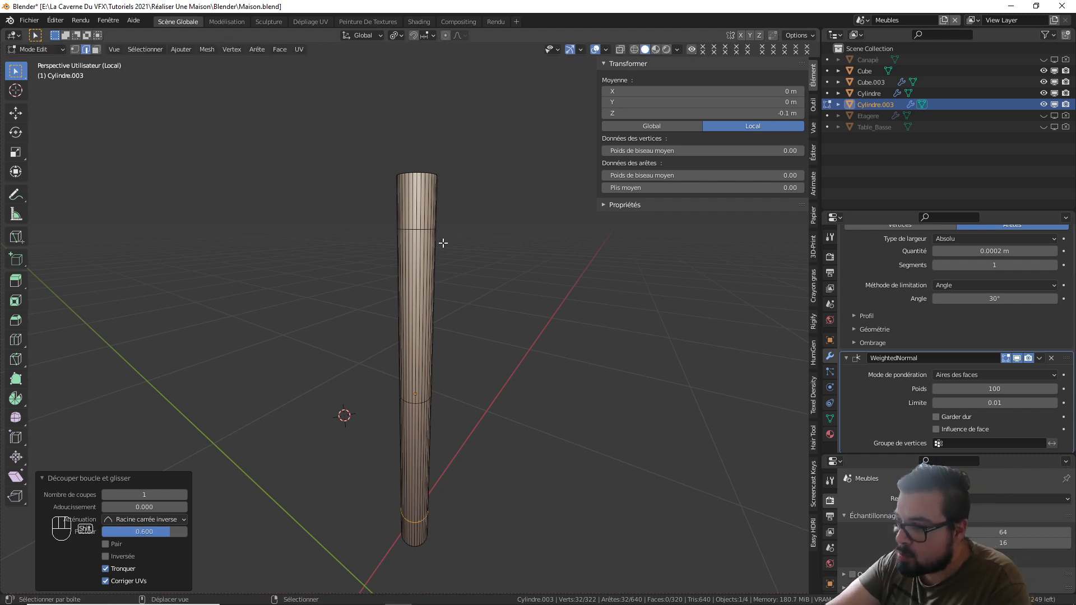
- Bevel the upper and lower edge loops together into bands, using a width of about 0.0067 m
{"action": "left_click", "coordinate": [418, 228], "text": "alt+shift"}
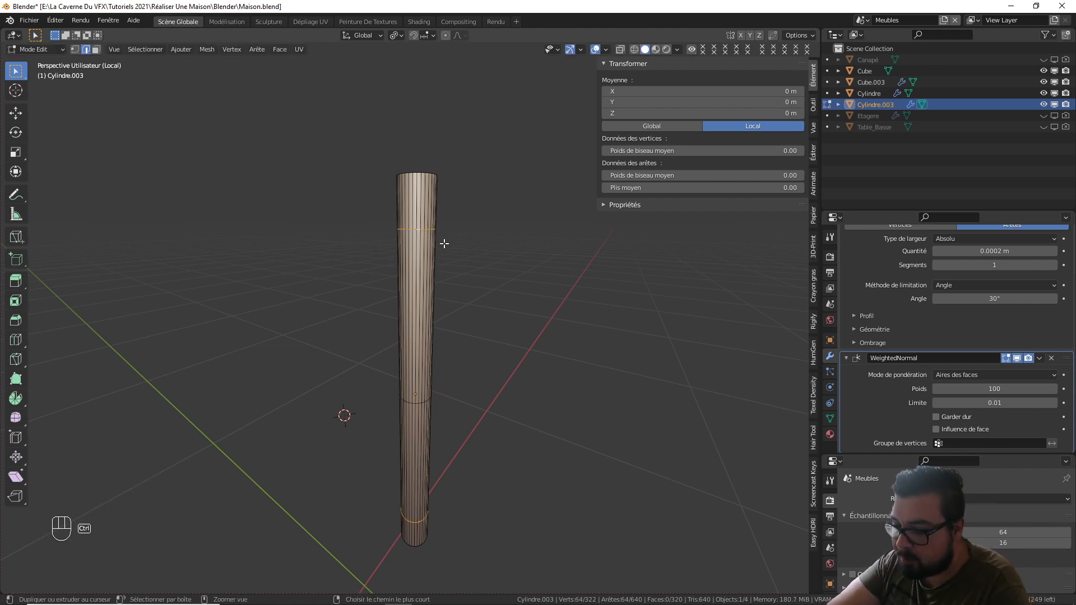
{"action": "key", "text": "ctrl+b"}
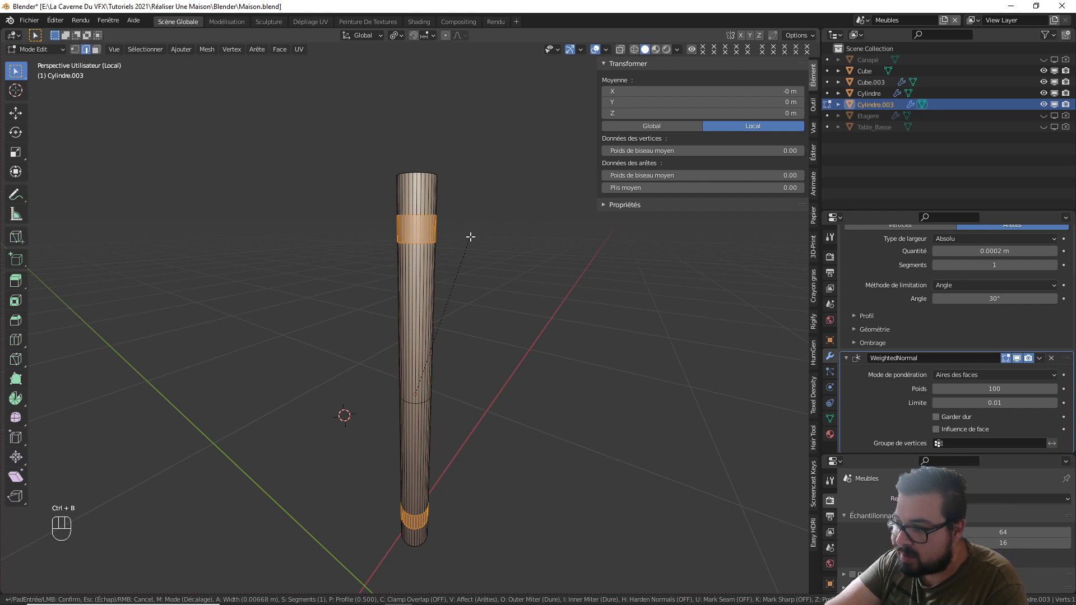
{"action": "left_click", "coordinate": [471, 237]}
- Duplicate the two face bands in place, separate the copies into their own object, and leave mesh editing
{"action": "key", "text": "shift+d"}
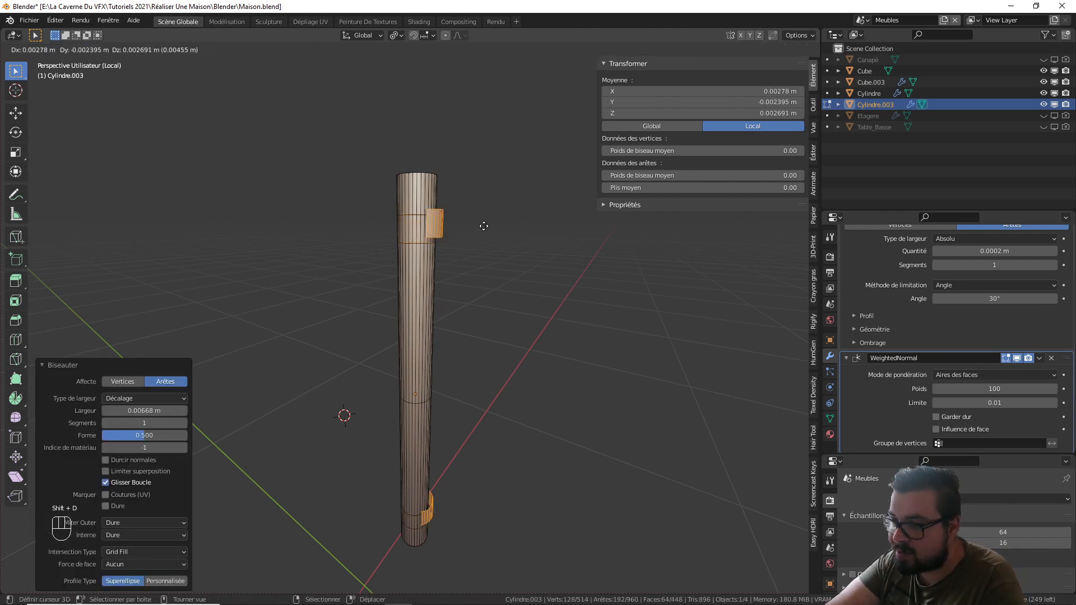
{"action": "right_click", "coordinate": [476, 200]}
{"action": "key", "text": "p"}
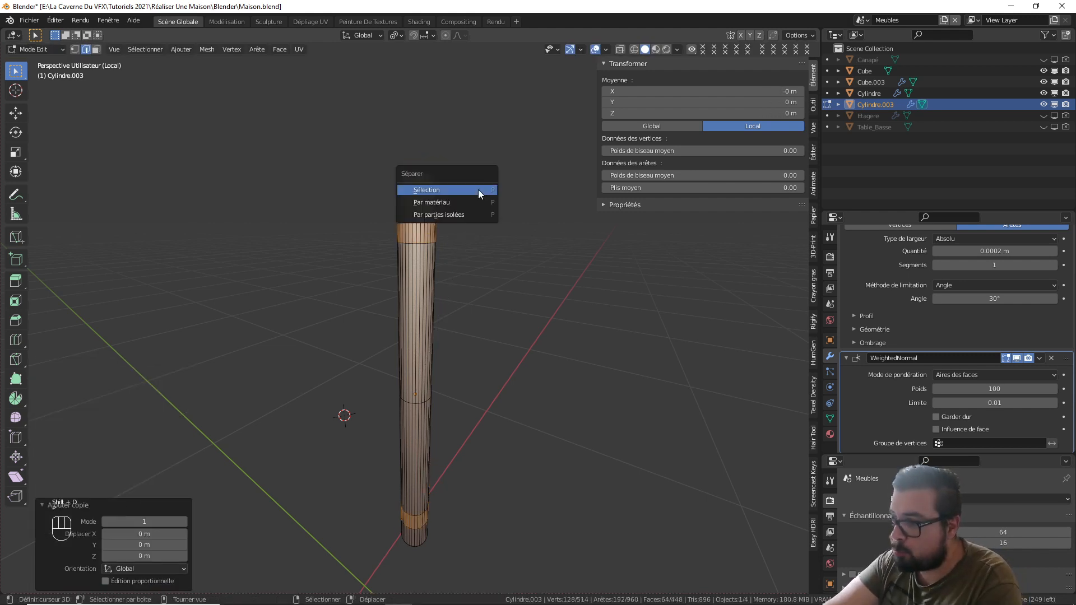
{"action": "left_click", "coordinate": [478, 189]}
{"action": "key", "text": "Tab"}
- Scale the separated bands' whole mesh by about 1.131 and again by about 0.917, making them slightly wider than the cylinder
{"action": "left_click", "coordinate": [433, 227]}
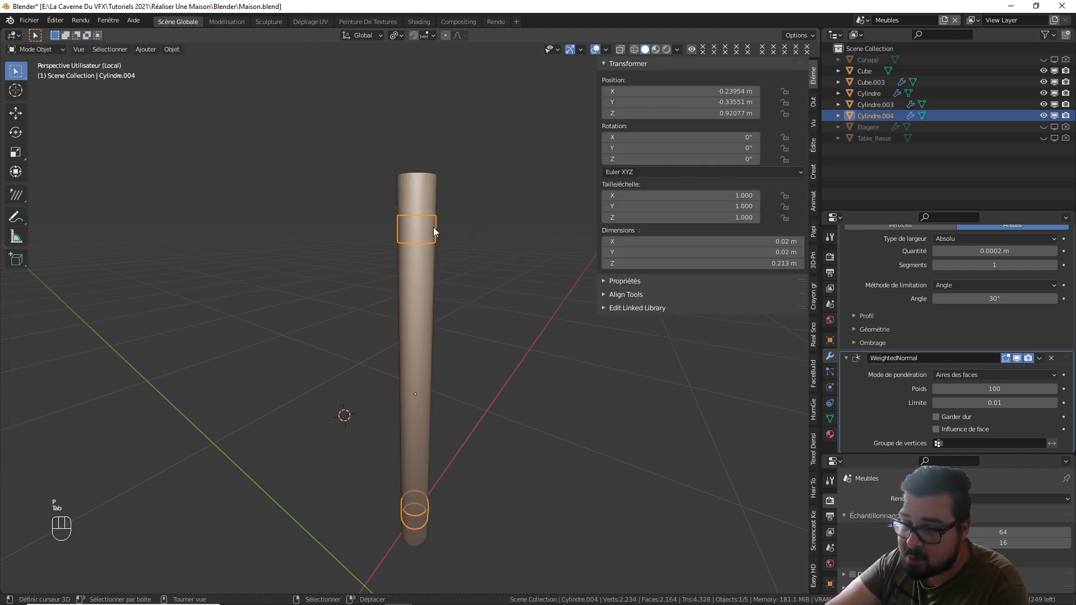
{"action": "key", "text": "Tab"}
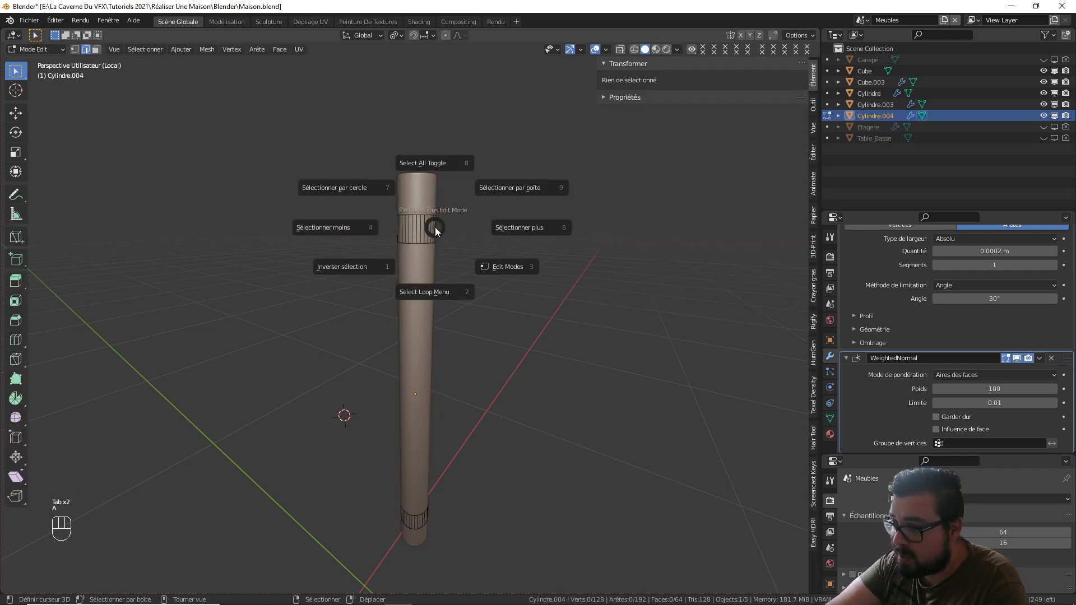
{"action": "key", "text": "a"}
{"action": "key", "text": "s"}
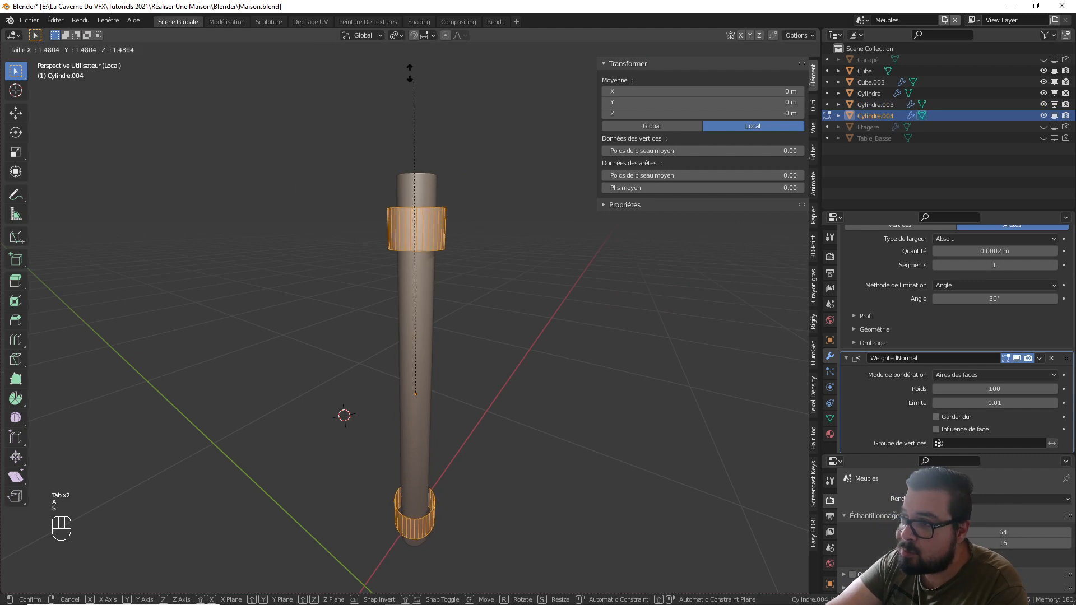
{"action": "left_click", "coordinate": [414, 219]}
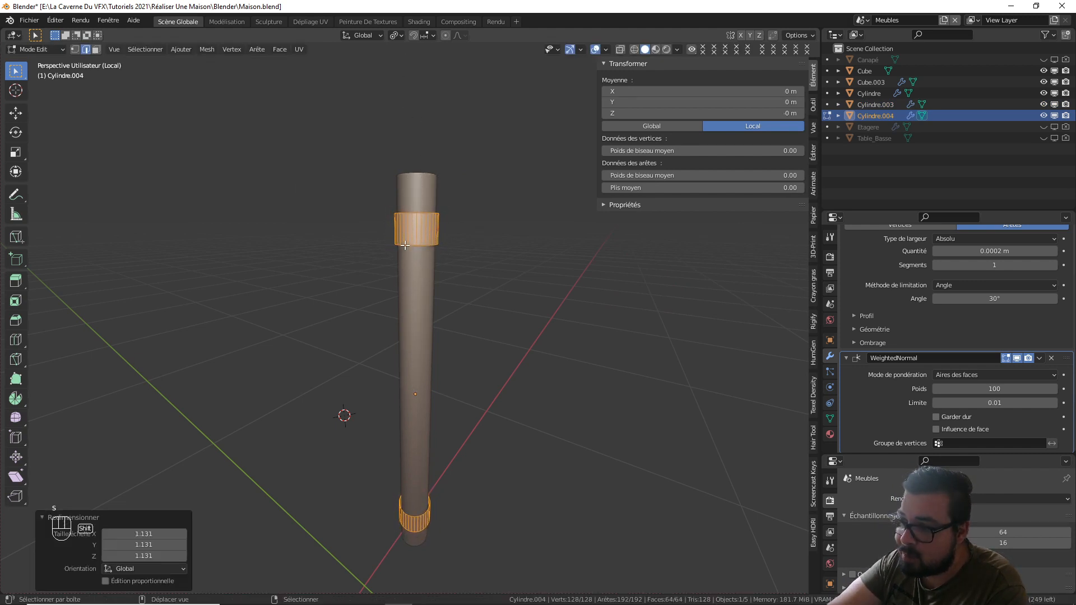
{"action": "scroll", "coordinate": [413, 285], "scroll_direction": "up", "scroll_amount": 5}
{"action": "middle_click_drag", "start_coordinate": [413, 285], "coordinate": [468, 303]}
{"action": "key", "text": "s"}
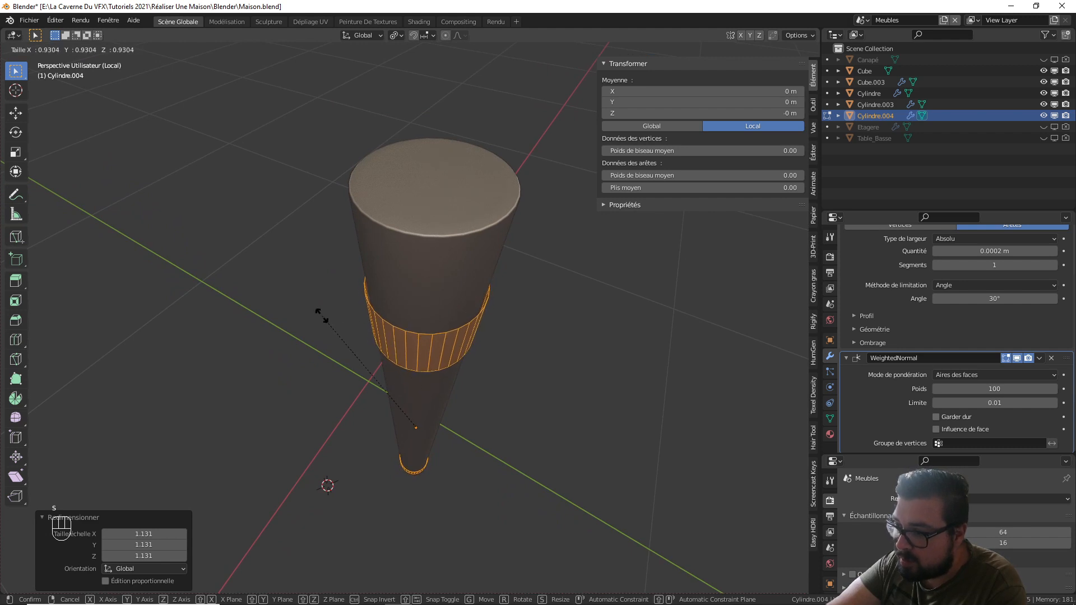
{"action": "left_click", "coordinate": [300, 317]}
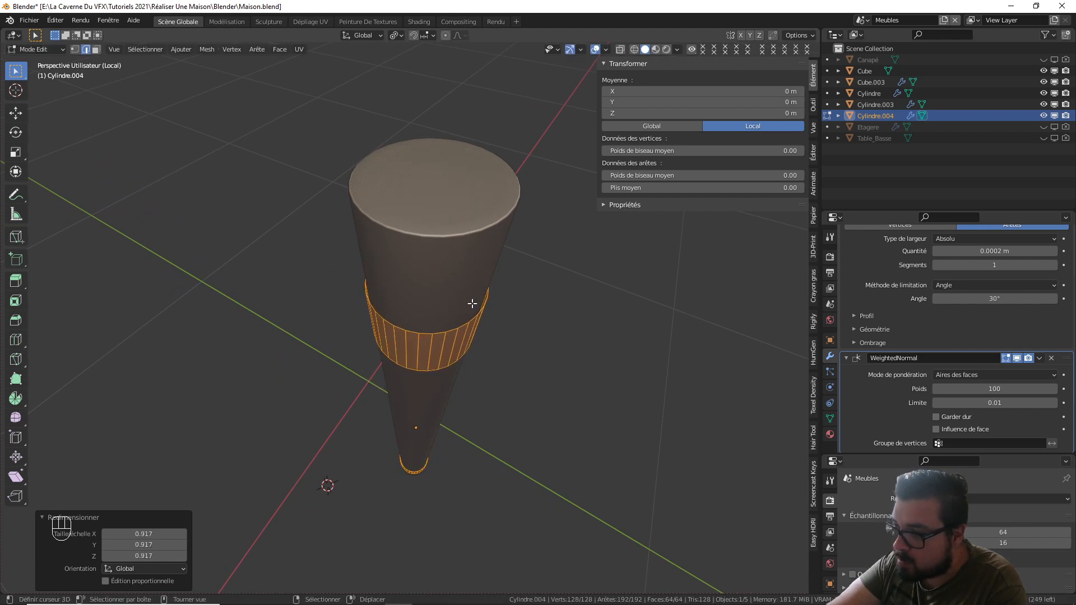
{"action": "key", "text": "Tab"}
- Add a Solidify modifier to the separated bands
{"action": "scroll", "coordinate": [941, 300], "scroll_direction": "up", "scroll_amount": 4}
{"action": "left_click", "coordinate": [916, 279]}
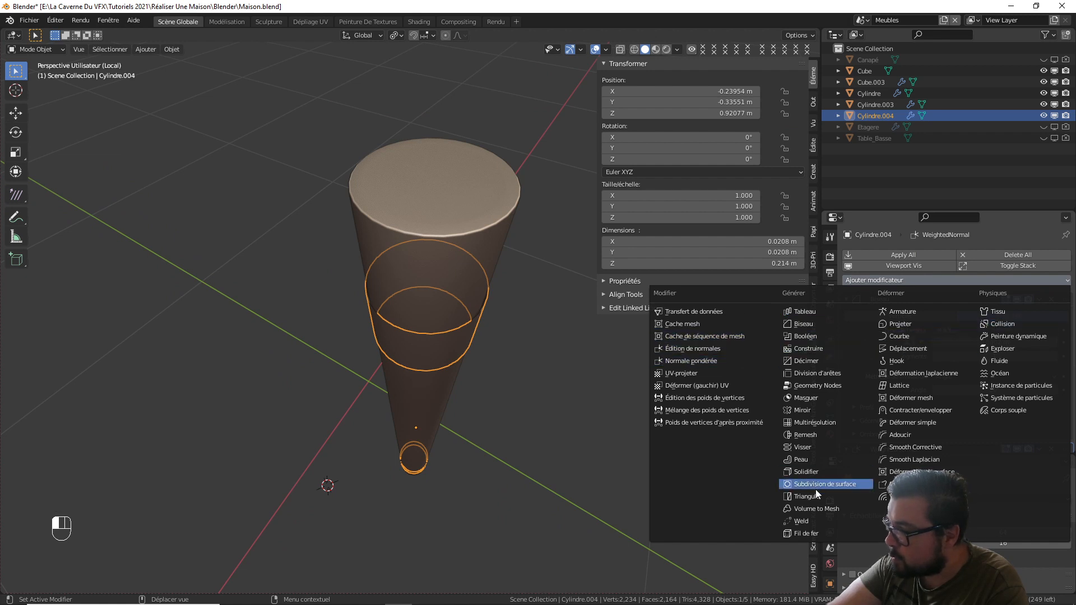
{"action": "left_click", "coordinate": [815, 472]}
{"action": "scroll", "coordinate": [1047, 399], "scroll_direction": "down", "scroll_amount": 10}
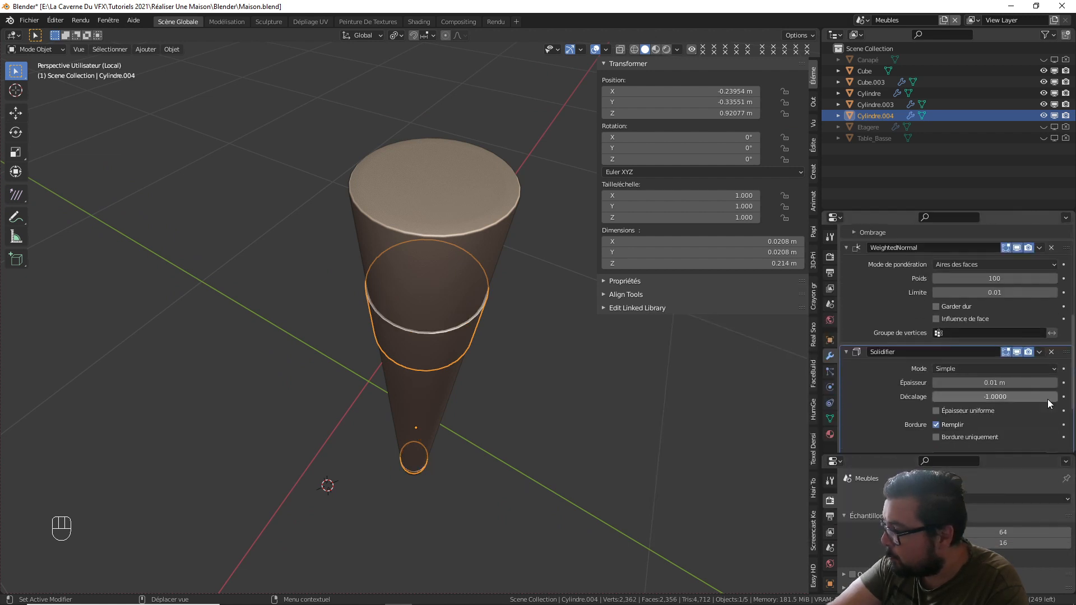
{"action": "scroll", "coordinate": [994, 364], "scroll_direction": "up", "scroll_amount": 10}
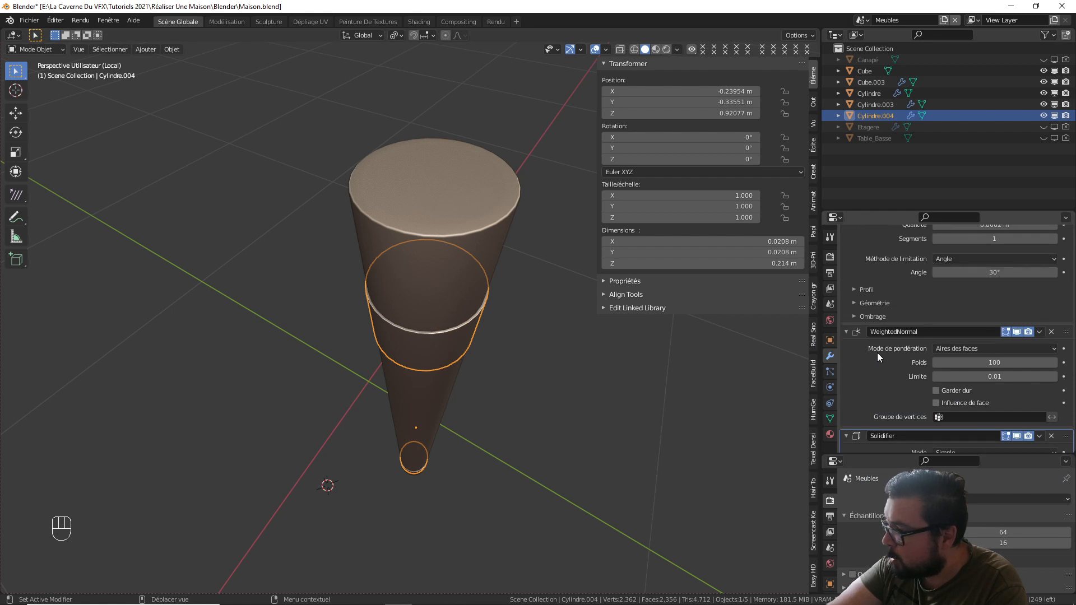
- Apply the bands' Bevel and Weighted Normal modifiers, keeping only Solidify in the stack
{"action": "left_click", "coordinate": [847, 300]}
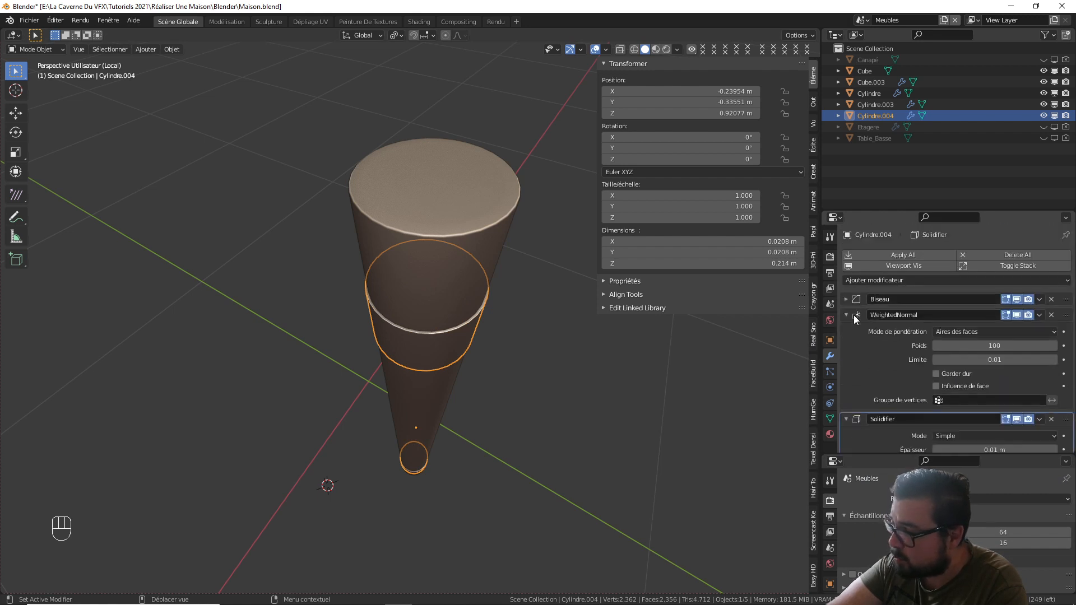
{"action": "left_click", "coordinate": [847, 315]}
{"action": "key", "text": "ctrl+a"}
{"action": "key", "text": "ctrl+a"}
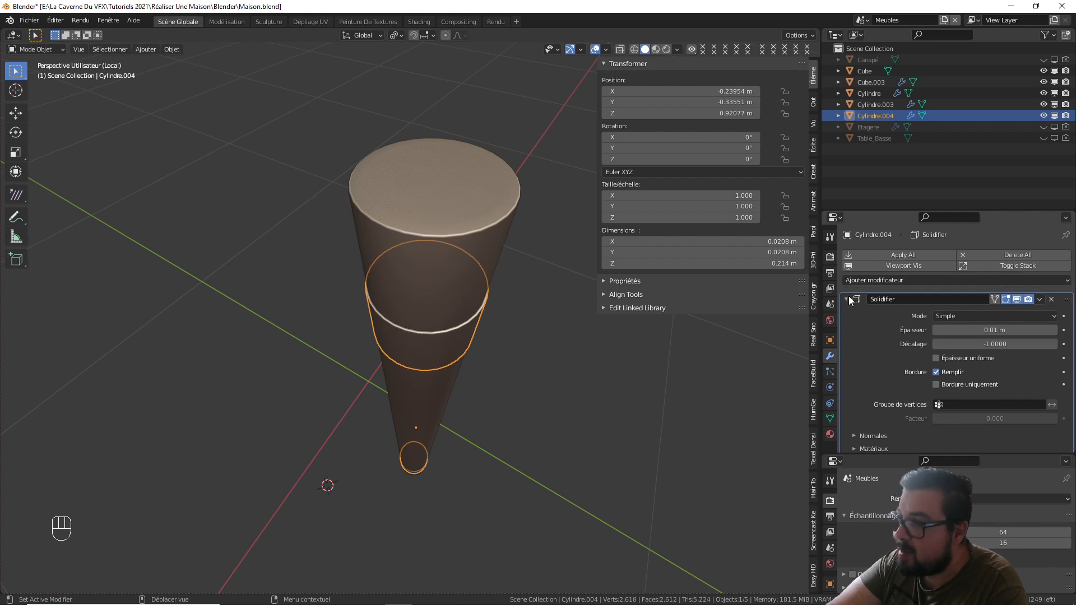
- Try a Solidify thickness of 0.02 m on the bands and replace it with -0.02 m
{"action": "left_click", "coordinate": [992, 330]}
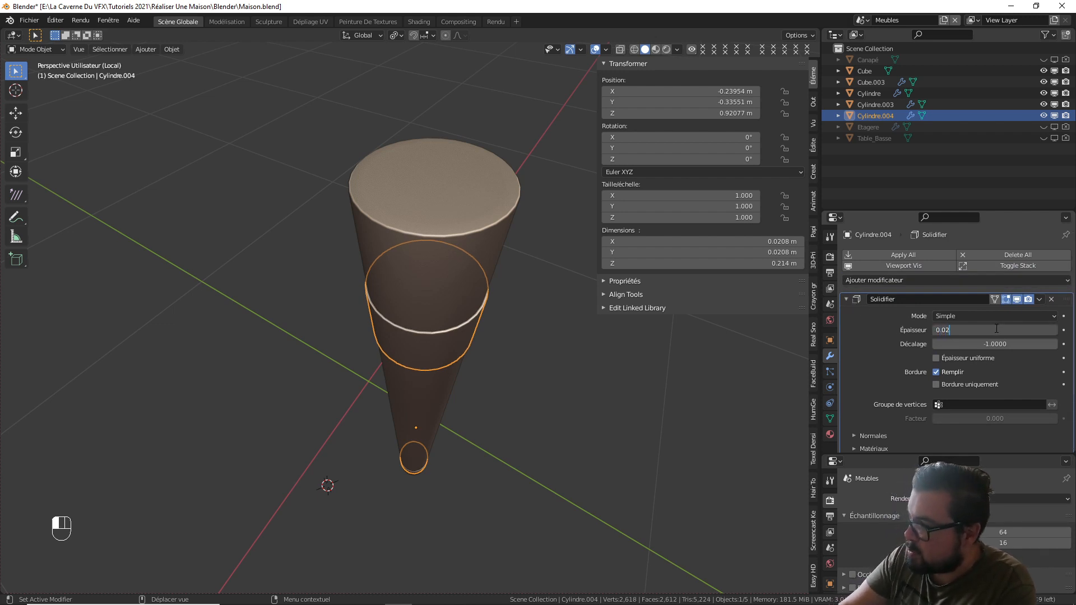
{"action": "key", "text": "Return"}
{"action": "left_click", "coordinate": [994, 329]}
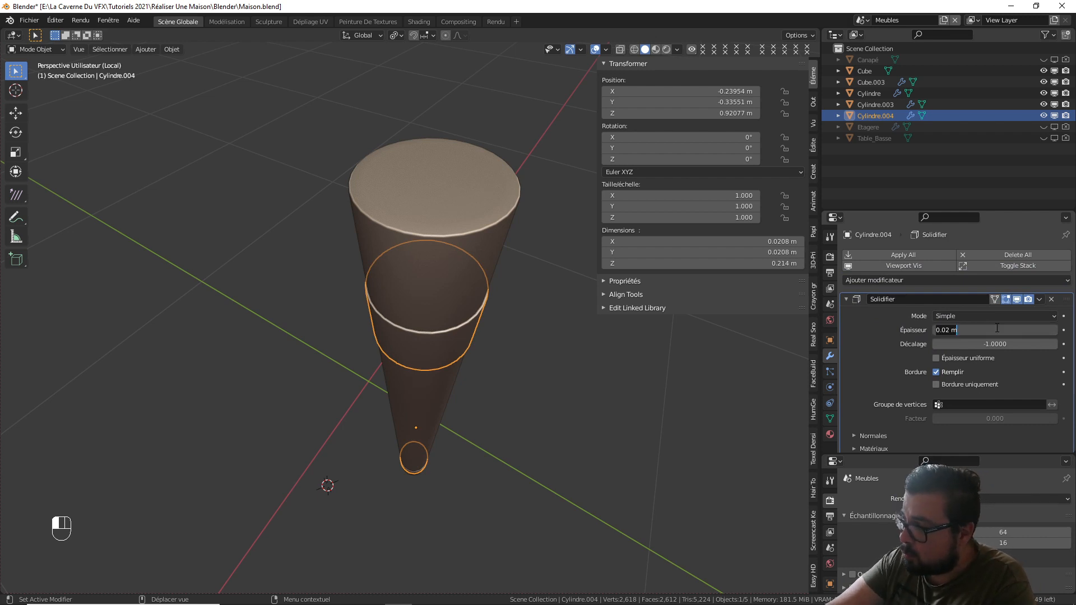
{"action": "type", "text": "-0.02"}
{"action": "key", "text": "Return"}
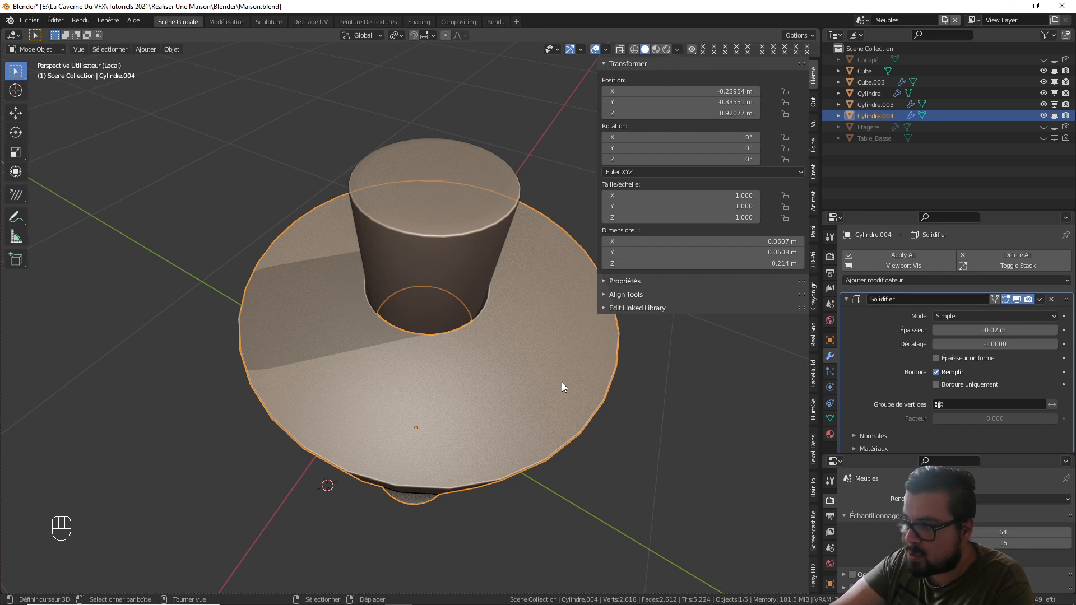
- Apply the bands' rotation and scale and set their origin to their geometry
{"action": "key", "text": "q"}
{"action": "left_click", "coordinate": [394, 329]}
{"action": "key", "text": "q"}
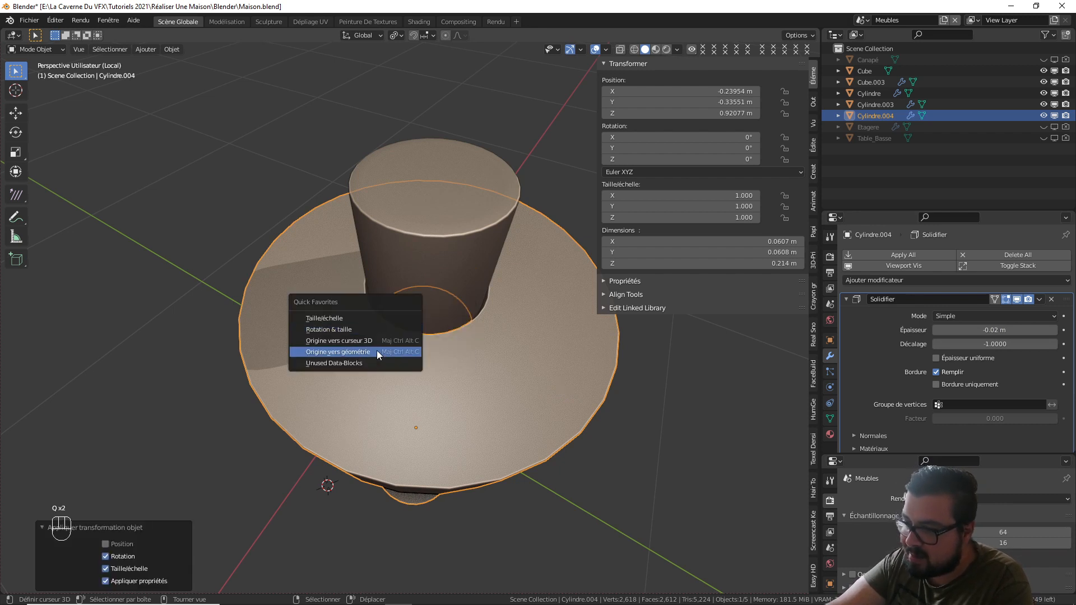
{"action": "left_click", "coordinate": [374, 352]}
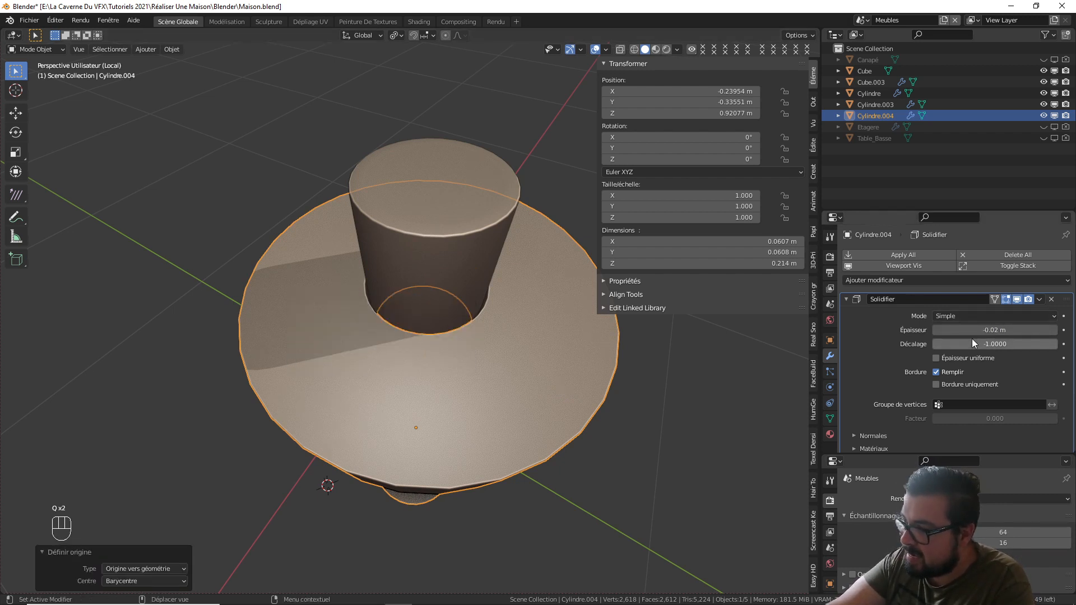
- Enable even thickness in the bands' Solidify modifier and set its thickness to -0.001 m
{"action": "left_click", "coordinate": [935, 359]}
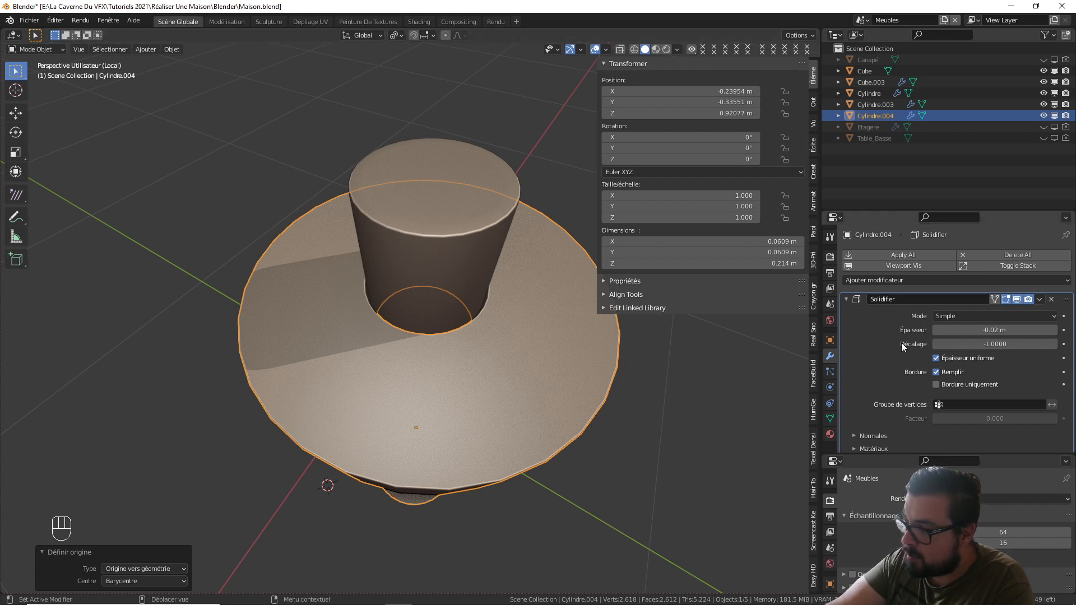
{"action": "left_click", "coordinate": [997, 330]}
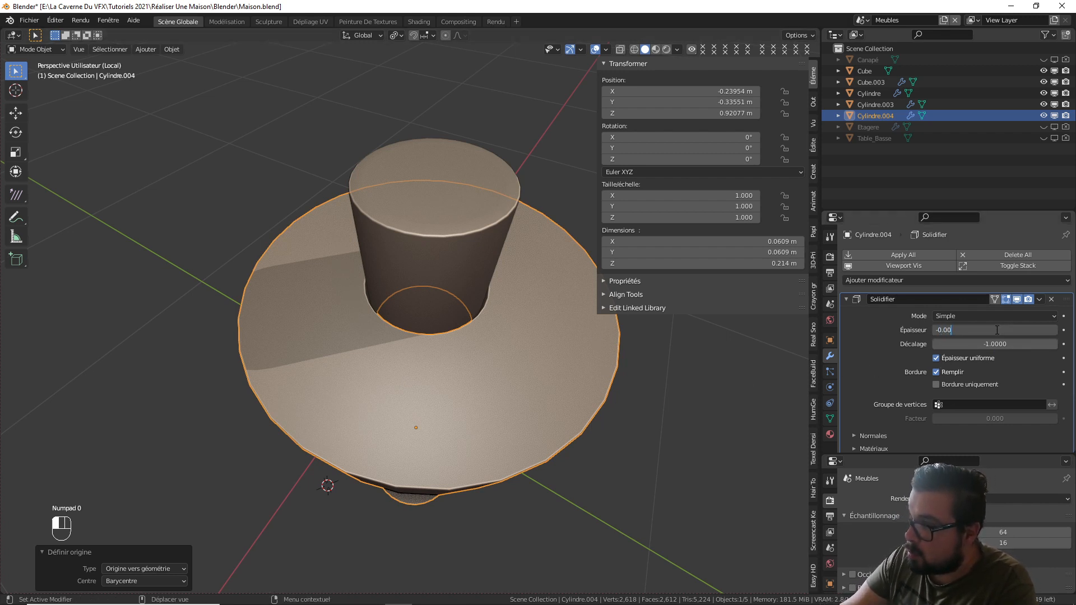
{"action": "key", "text": "Return"}
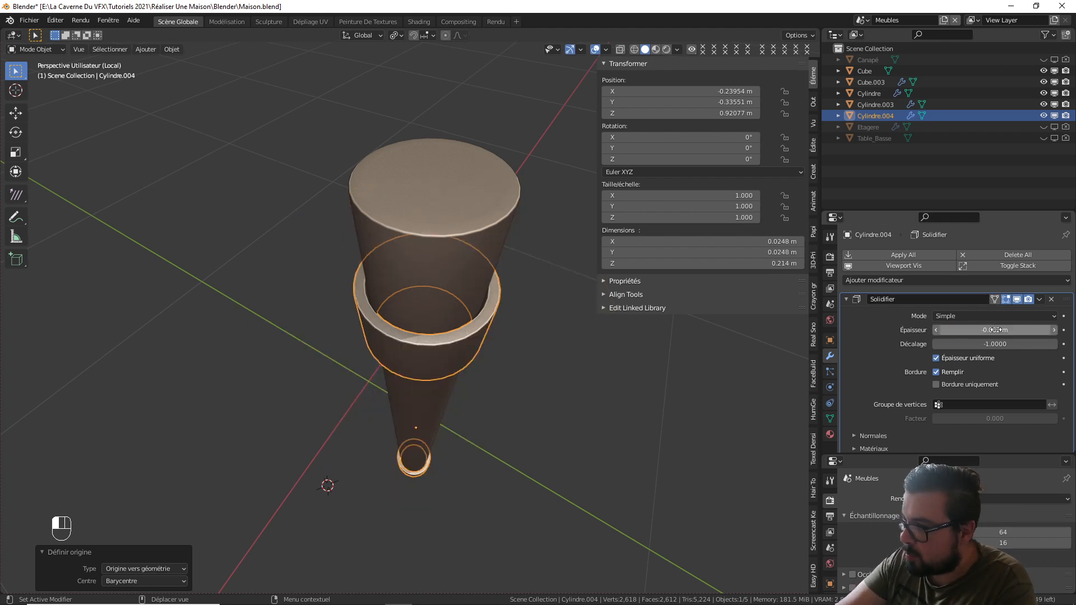
{"action": "double_click", "coordinate": [995, 330]}
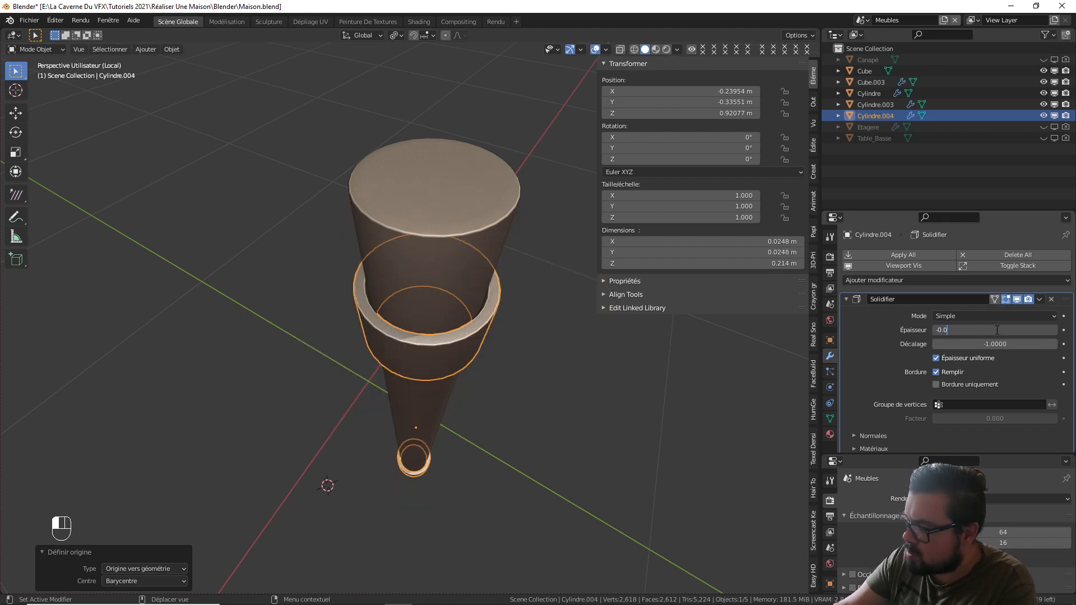
{"action": "key", "text": "Return"}
- Apply the Solidify modifier on the bands, keeping Bevel and Weighted Normal in the stack
{"action": "middle_click_drag", "start_coordinate": [405, 355], "coordinate": [482, 346]}
{"action": "key", "text": "Tab"}
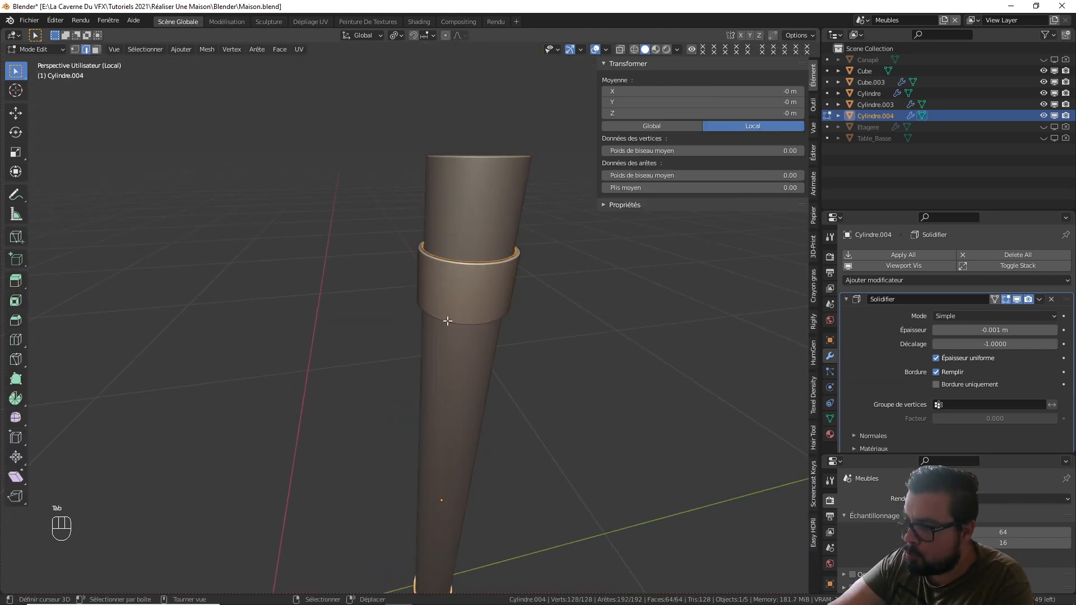
{"action": "key", "text": "Tab"}
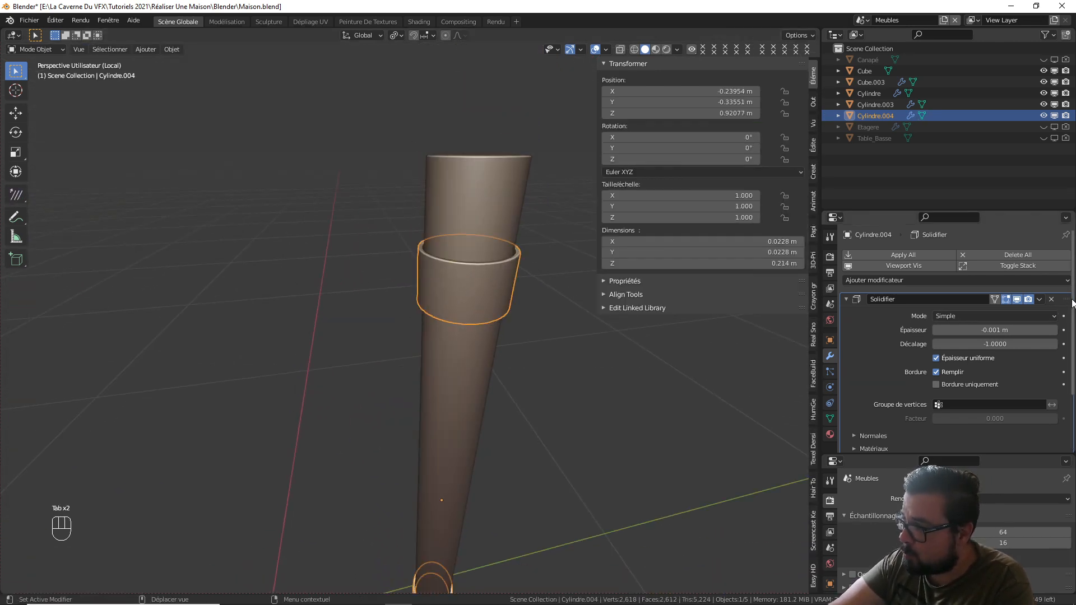
{"action": "key", "text": "ctrl+a"}
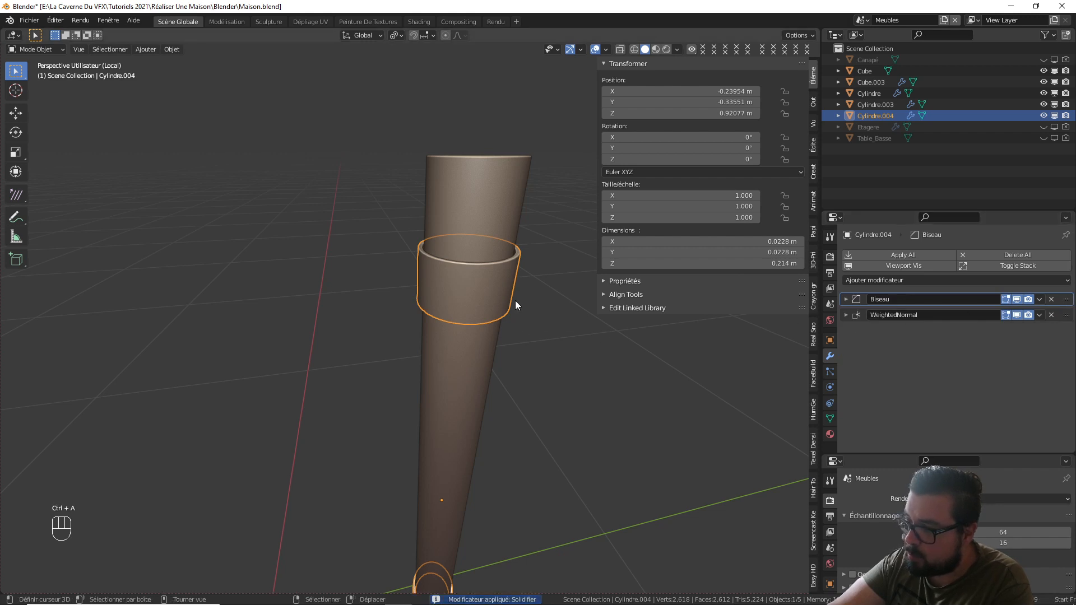
- Select the four central faces on the back of the upper band in face mode
{"action": "key", "text": "Tab"}
{"action": "middle_click_drag", "start_coordinate": [447, 290], "coordinate": [440, 378]}
{"action": "scroll", "coordinate": [536, 307], "scroll_direction": "up", "scroll_amount": 1}
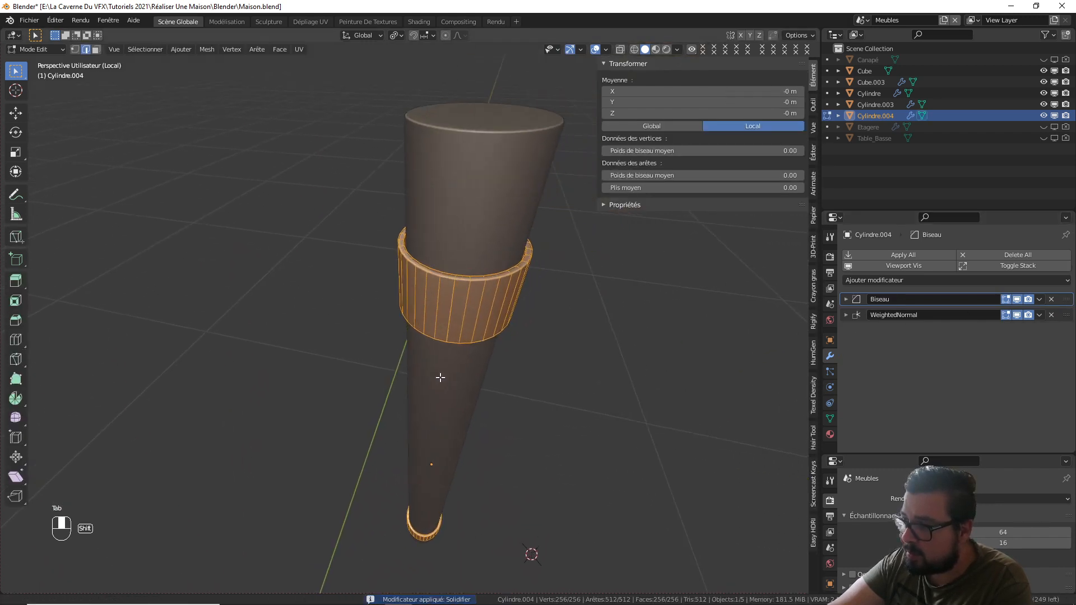
{"action": "left_click", "coordinate": [97, 49]}
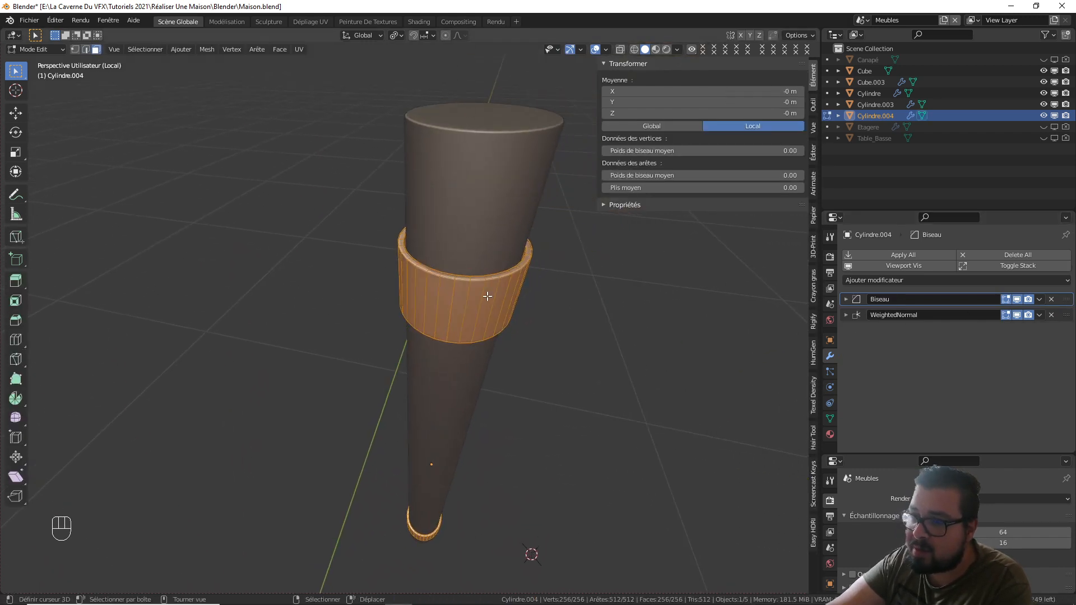
{"action": "middle_click_drag", "start_coordinate": [487, 300], "coordinate": [494, 276]}
{"action": "key", "text": "KP_1"}
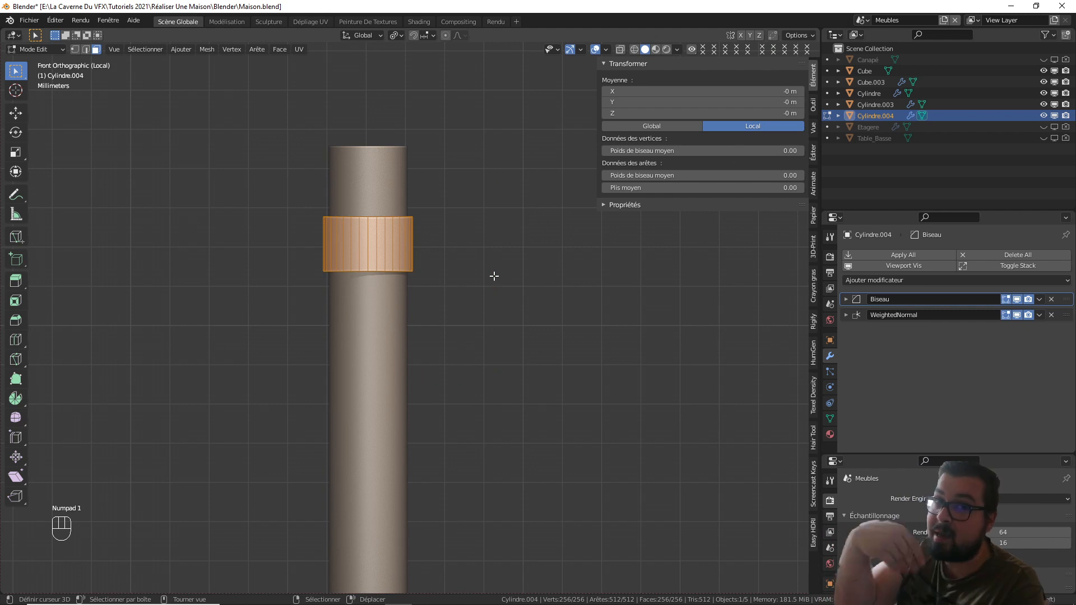
{"action": "key", "text": "ctrl+KP_1"}
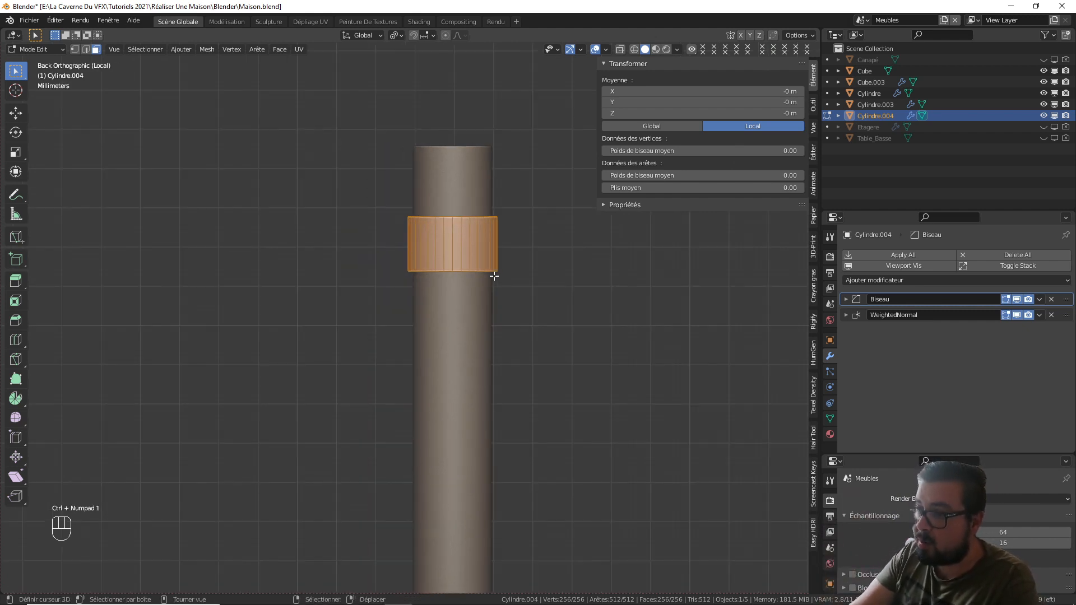
{"action": "scroll", "coordinate": [493, 277], "scroll_direction": "up", "scroll_amount": 1}
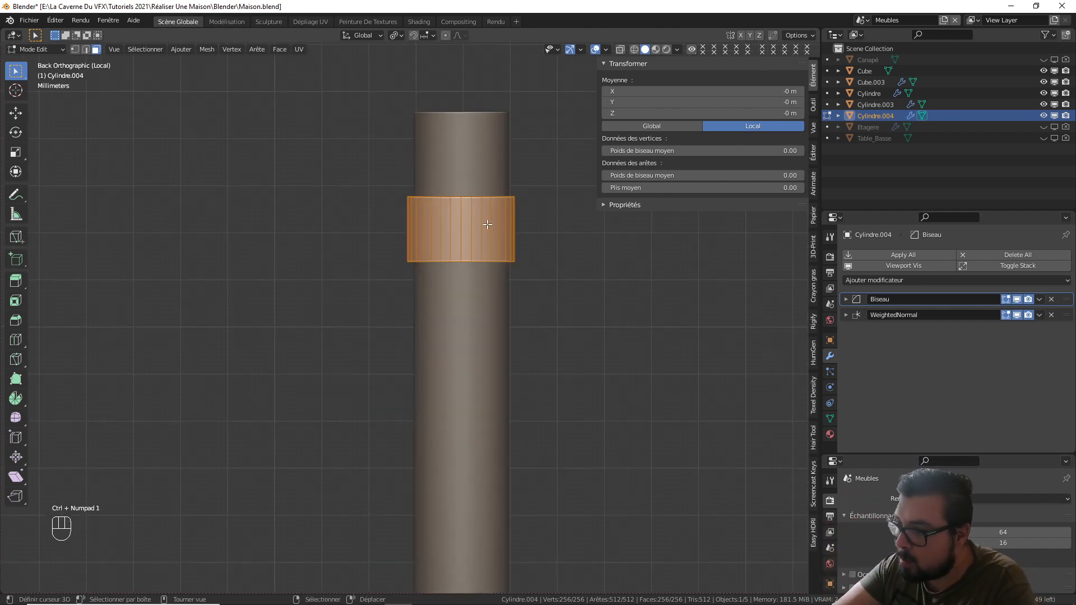
{"action": "left_click", "coordinate": [469, 215]}
{"action": "left_click", "coordinate": [458, 219], "text": "shift"}
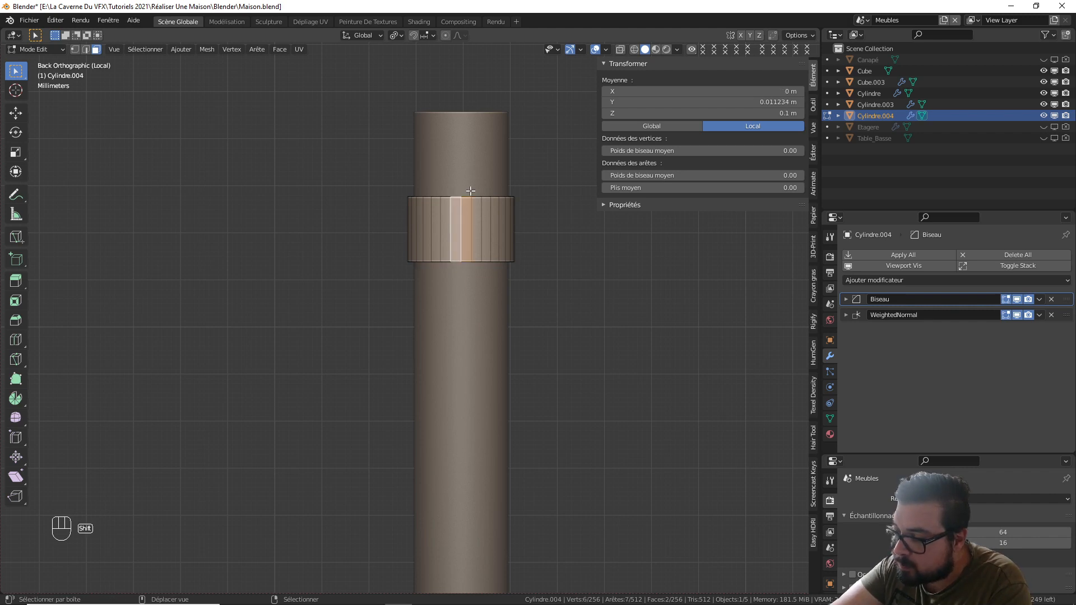
{"action": "left_click", "coordinate": [475, 223], "text": "shift"}
{"action": "left_click", "coordinate": [446, 223], "text": "shift"}
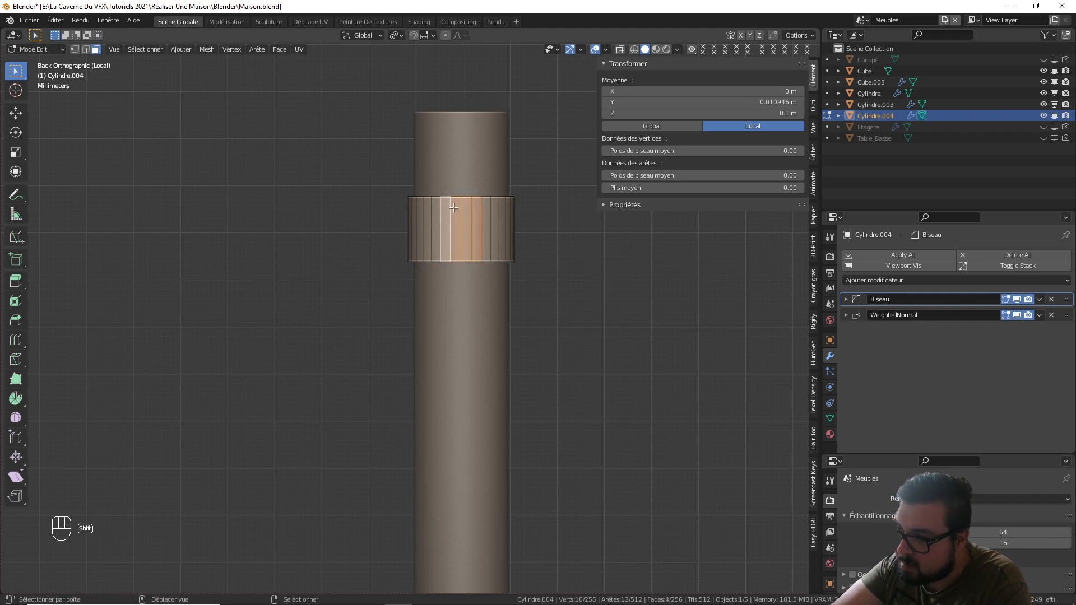
- Add the four matching back faces of the lower band to the selection and inset them all by about 0.001 m
{"action": "scroll", "coordinate": [516, 322], "scroll_direction": "down", "scroll_amount": 4}
{"action": "middle_click_drag", "start_coordinate": [487, 420], "coordinate": [475, 108], "text": "shift"}
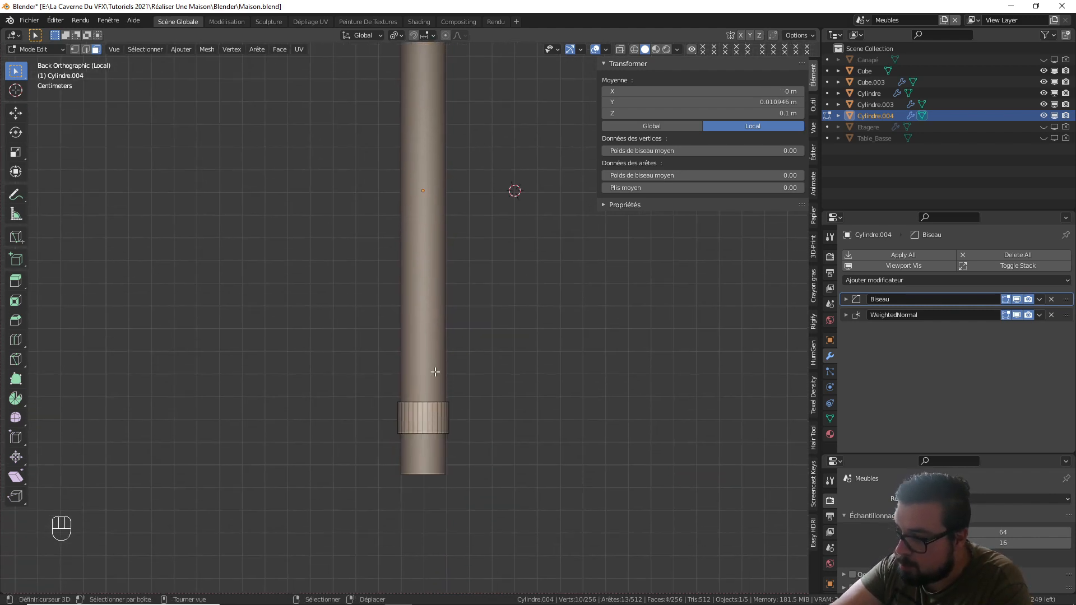
{"action": "middle_click_drag", "start_coordinate": [437, 391], "coordinate": [442, 305], "text": "shift"}
{"action": "scroll", "coordinate": [442, 306], "scroll_direction": "up", "scroll_amount": 3}
{"action": "left_click", "coordinate": [451, 343], "text": "shift"}
{"action": "left_click", "coordinate": [440, 344], "text": "shift"}
{"action": "left_click", "coordinate": [430, 344], "text": "shift"}
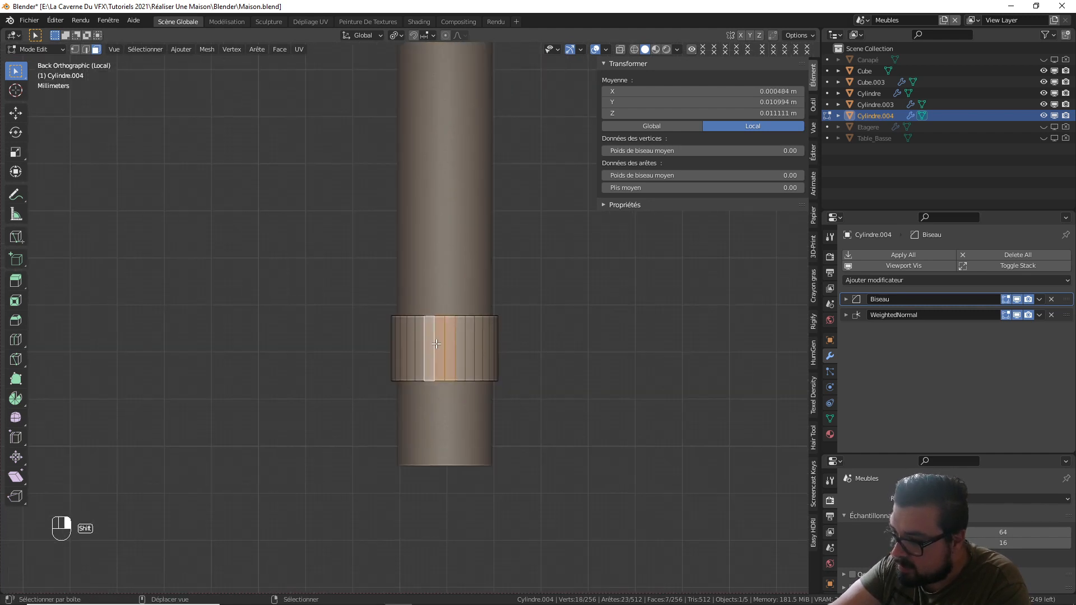
{"action": "left_click", "coordinate": [463, 342], "text": "shift"}
{"action": "key", "text": "i"}
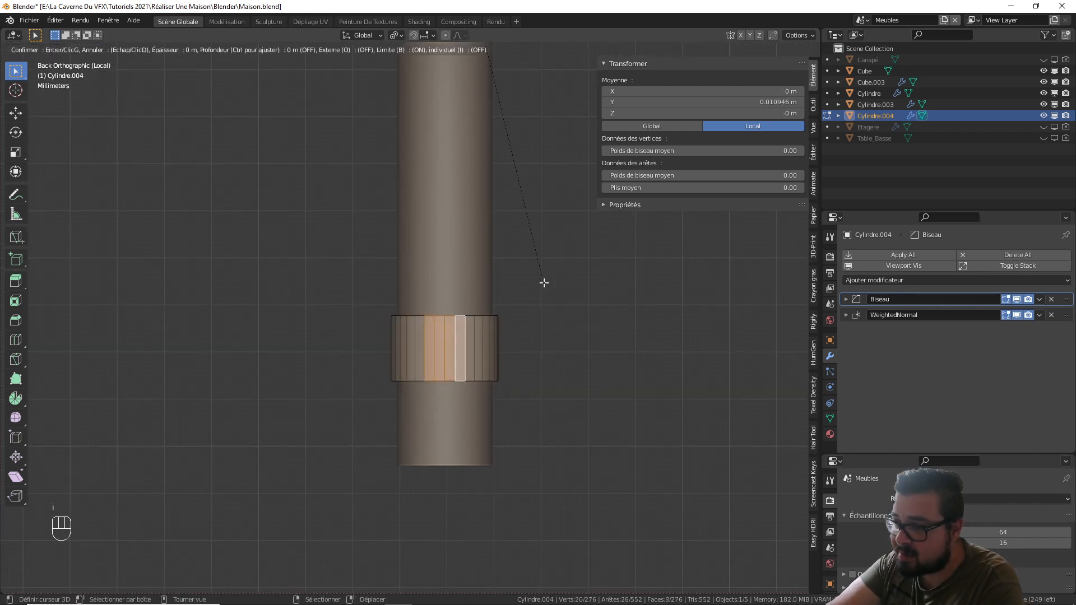
{"action": "left_click", "coordinate": [577, 311]}
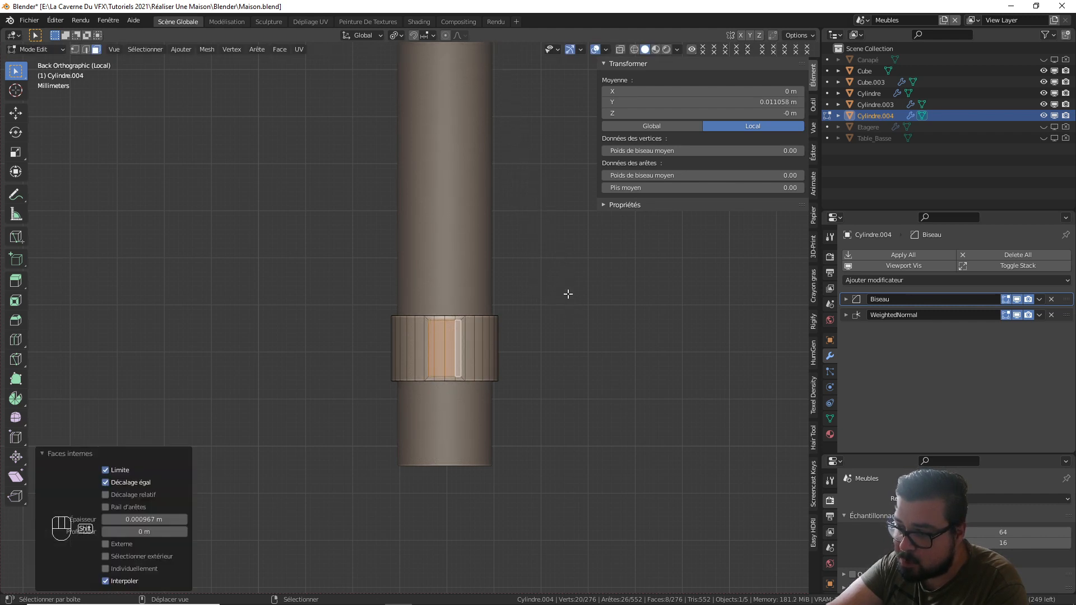
- Extrude the inset faces about 0.0127 m along Y and flatten their ends by scaling to 0 on Y
{"action": "middle_click_drag", "start_coordinate": [567, 293], "coordinate": [480, 322]}
{"action": "key", "text": "e"}
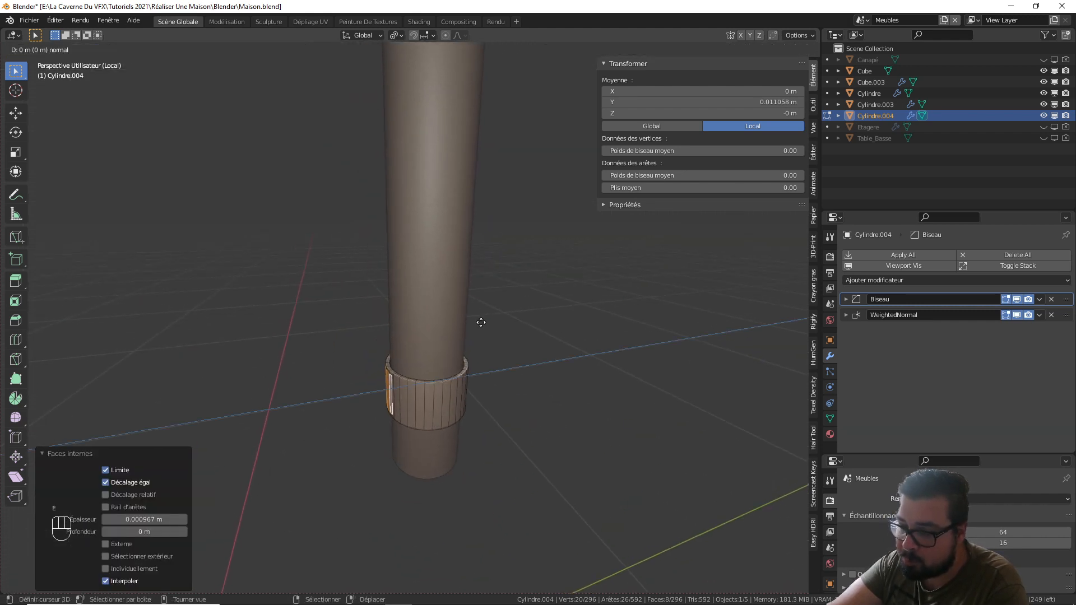
{"action": "key", "text": "y"}
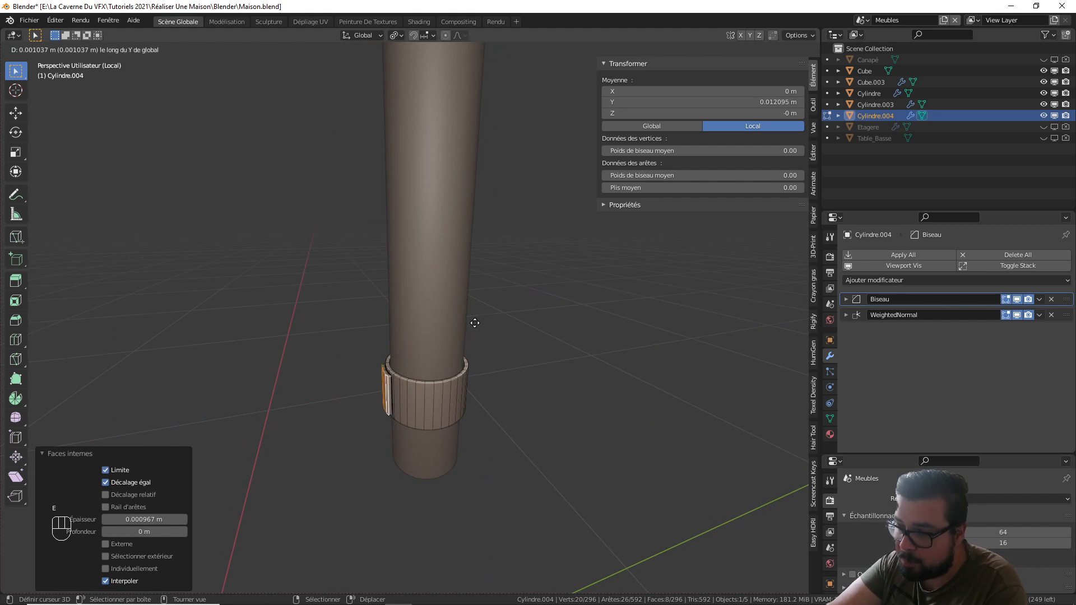
{"action": "left_click", "coordinate": [409, 325]}
{"action": "type", "text": "sy"}
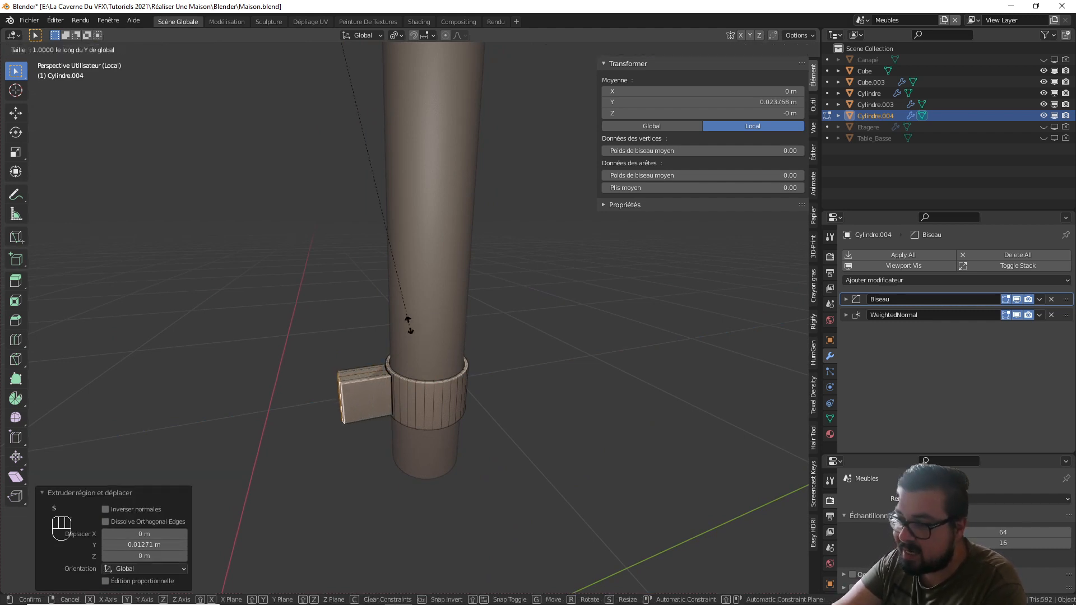
{"action": "type", "text": "0"}
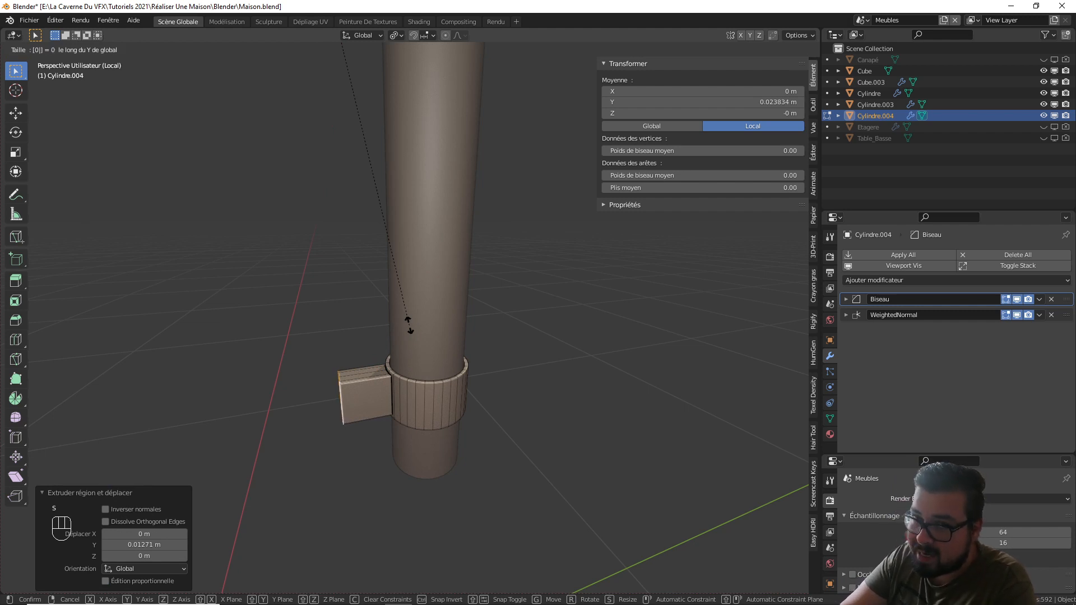
{"action": "key", "text": "Return"}
- Leave the isolated view and move the two brackets' end faces about -0.0028 m along Y toward the door
{"action": "middle_click_drag", "start_coordinate": [409, 325], "coordinate": [374, 335]}
{"action": "key", "text": "KP_Divide"}
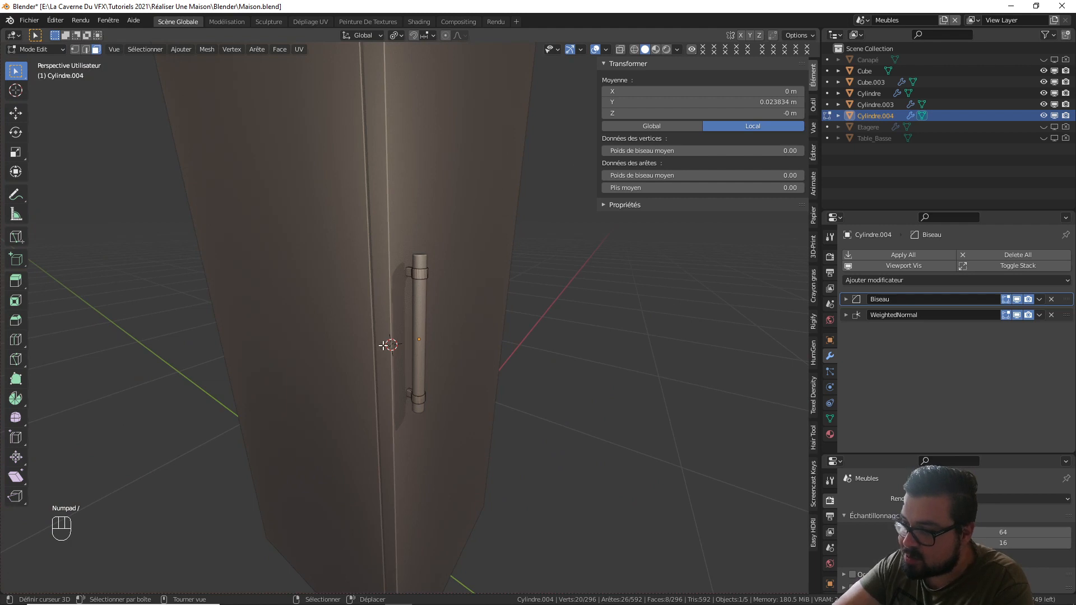
{"action": "scroll", "coordinate": [387, 345], "scroll_direction": "up", "scroll_amount": 5}
{"action": "middle_click_drag", "start_coordinate": [395, 426], "coordinate": [414, 285]}
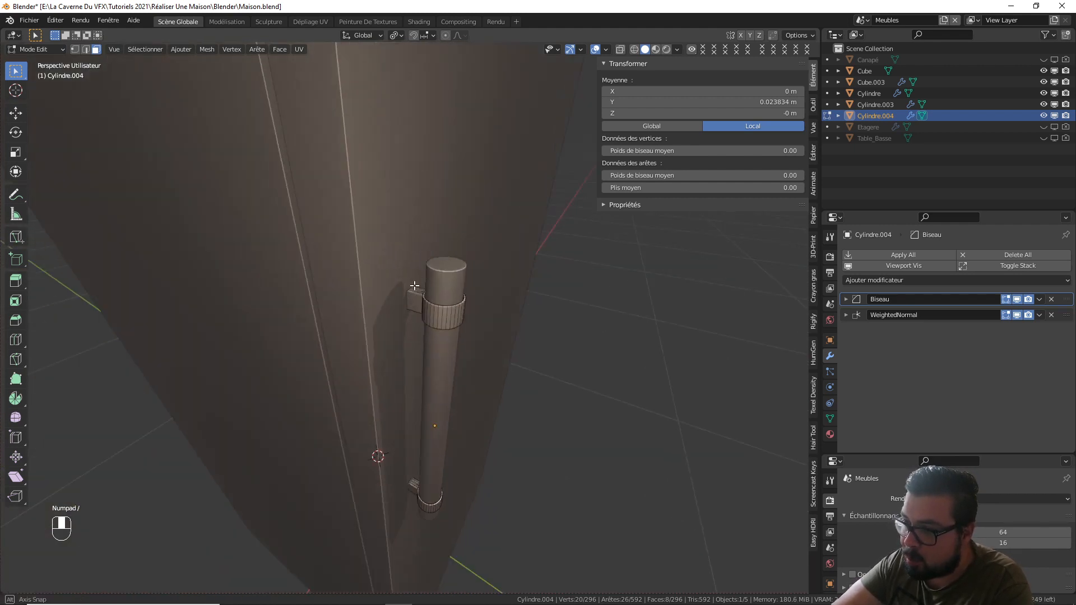
{"action": "scroll", "coordinate": [426, 311], "scroll_direction": "up", "scroll_amount": 4}
{"action": "key", "text": "g"}
{"action": "key", "text": "y"}
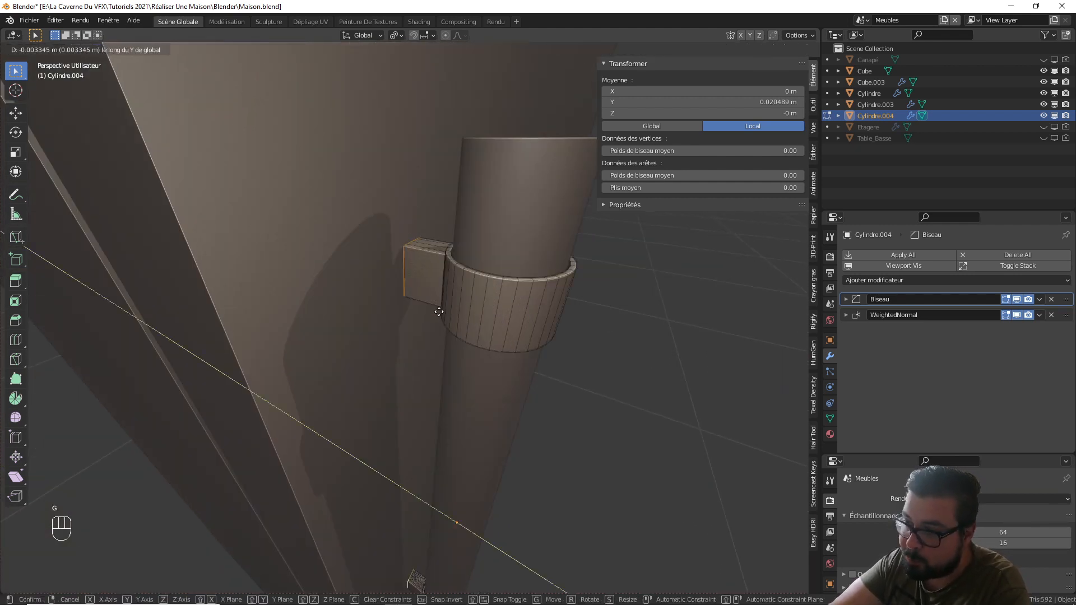
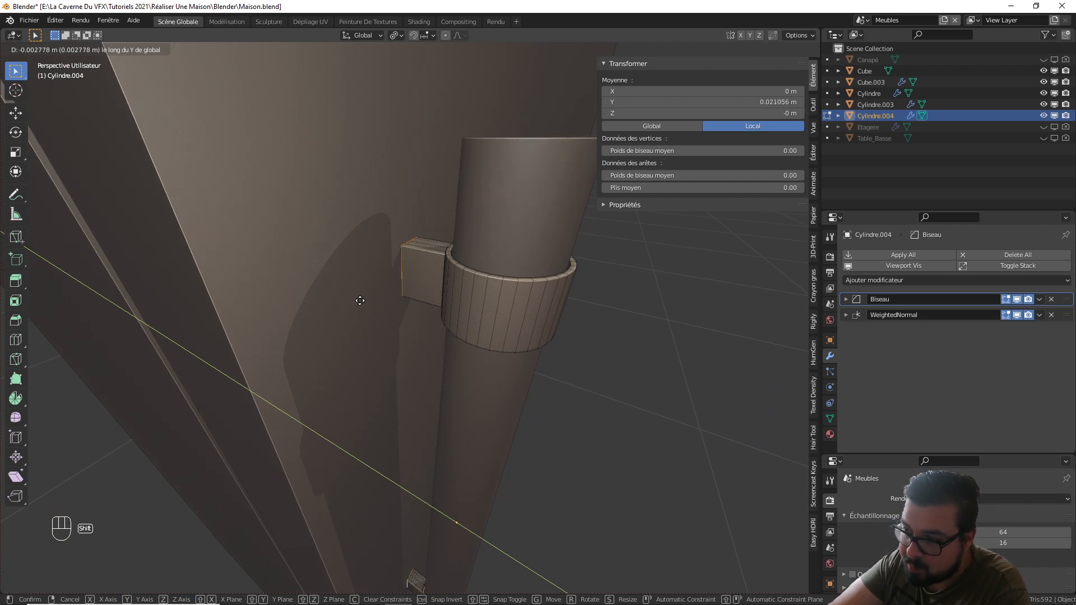
{"action": "left_click", "coordinate": [360, 300]}
- Fine-tune the brackets' end faces by about -0.00004 m along Y, leave mesh editing and deselect everything
{"action": "middle_click_drag", "start_coordinate": [430, 300], "coordinate": [397, 349]}
{"action": "scroll", "coordinate": [420, 302], "scroll_direction": "up", "scroll_amount": 1}
{"action": "key", "text": "g"}
{"action": "key", "text": "y"}
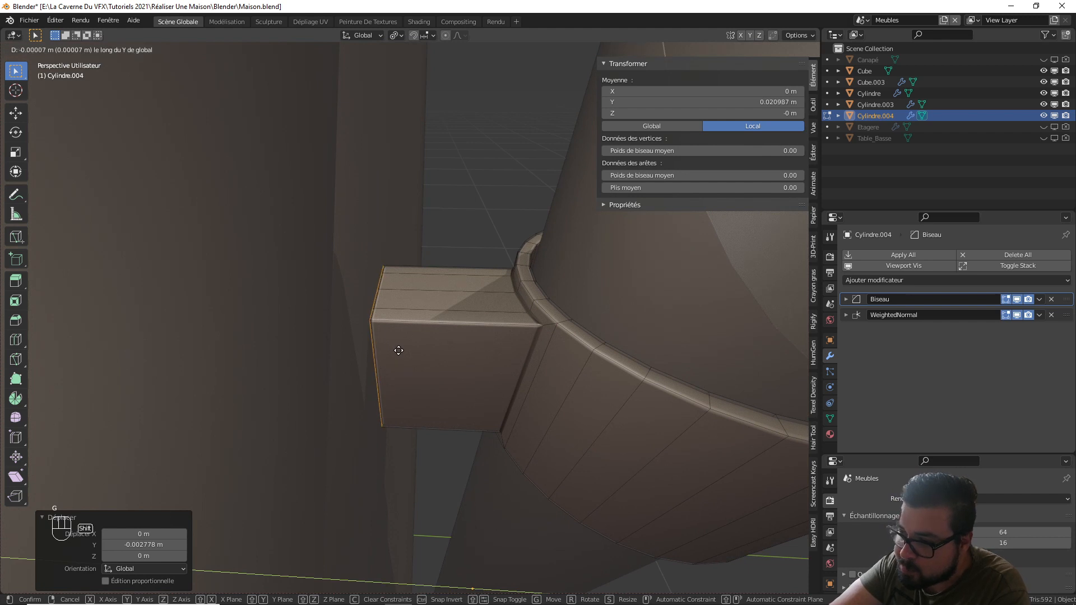
{"action": "left_click", "coordinate": [397, 351]}
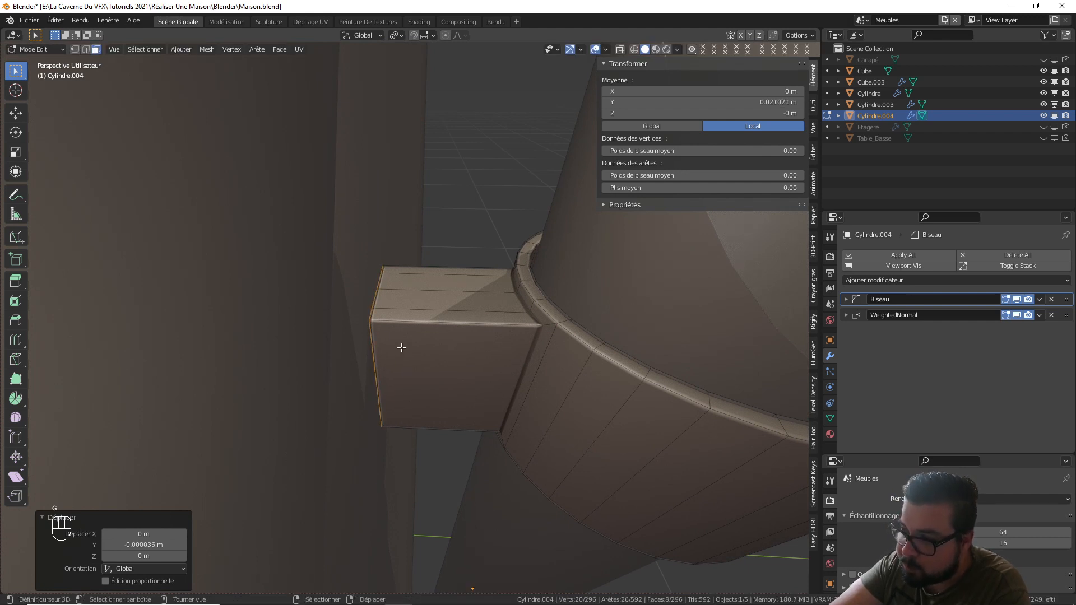
{"action": "key", "text": "Tab"}
{"action": "key", "text": "a"}
{"action": "left_click", "coordinate": [428, 283]}
- Examine the whole refrigerator with its door and mounted handle
{"action": "scroll", "coordinate": [436, 307], "scroll_direction": "down", "scroll_amount": 4}
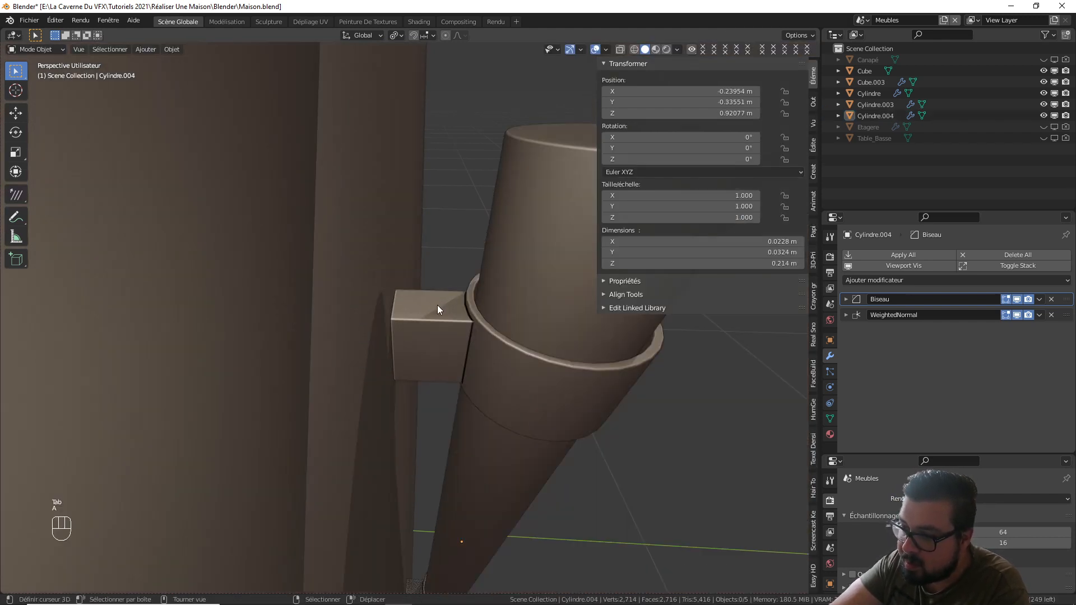
{"action": "scroll", "coordinate": [437, 308], "scroll_direction": "down", "scroll_amount": 6}
{"action": "middle_click_drag", "start_coordinate": [437, 308], "coordinate": [403, 305]}
{"action": "scroll", "coordinate": [347, 252], "scroll_direction": "down", "scroll_amount": 8}
{"action": "scroll", "coordinate": [405, 305], "scroll_direction": "down", "scroll_amount": 2}
{"action": "middle_click_drag", "start_coordinate": [506, 281], "coordinate": [346, 372], "text": "shift"}
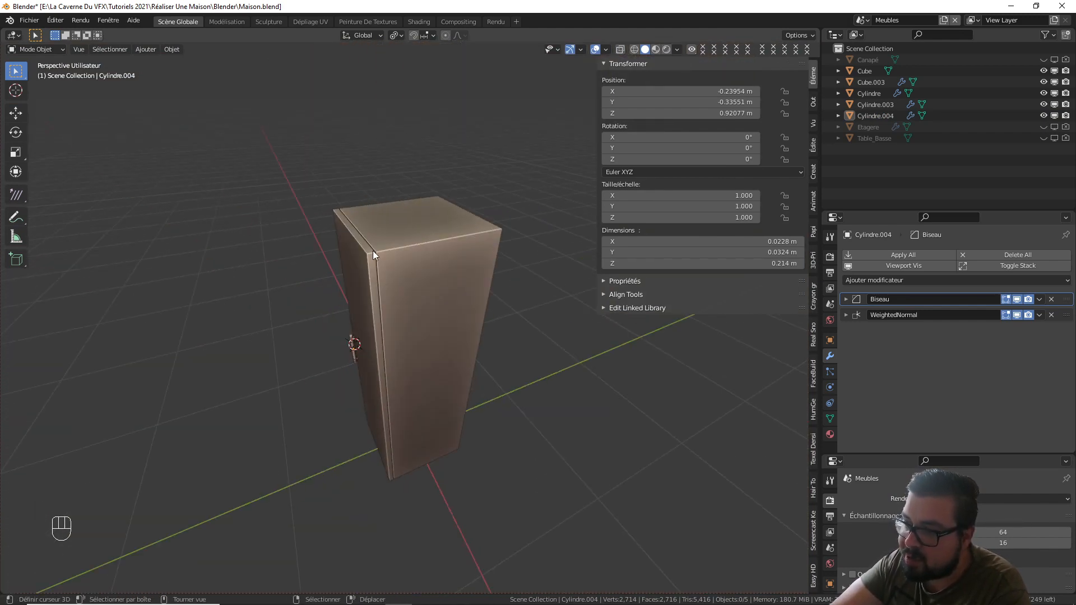
{"action": "middle_click_drag", "start_coordinate": [377, 260], "coordinate": [407, 270]}
- Check the door's Solidify thickness and examine the joint between the door and the refrigerator body
{"action": "left_click", "coordinate": [415, 287]}
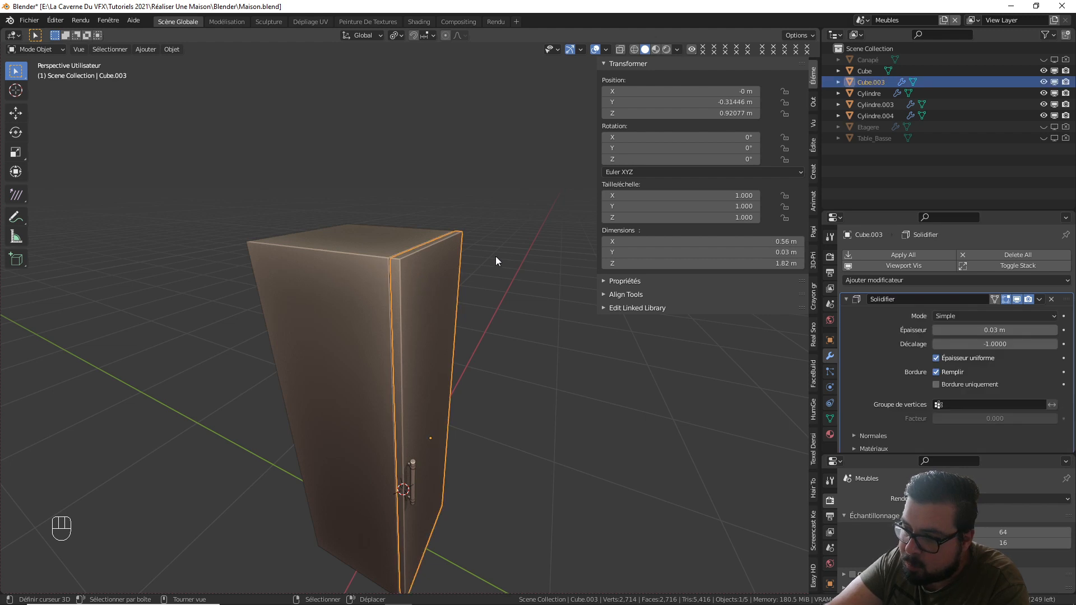
{"action": "double_click", "coordinate": [983, 330]}
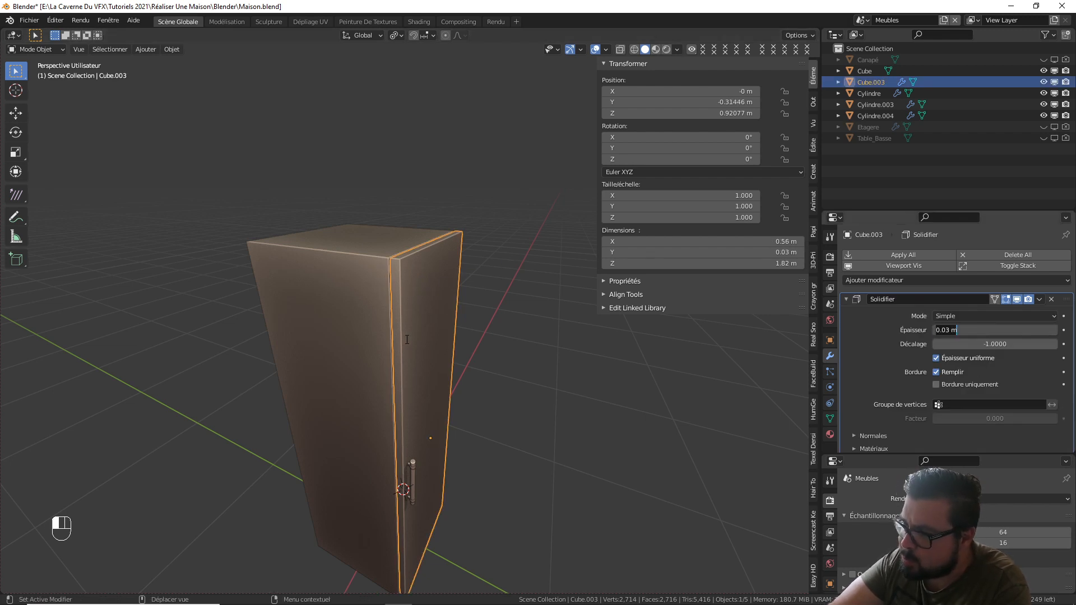
{"action": "left_click", "coordinate": [364, 306]}
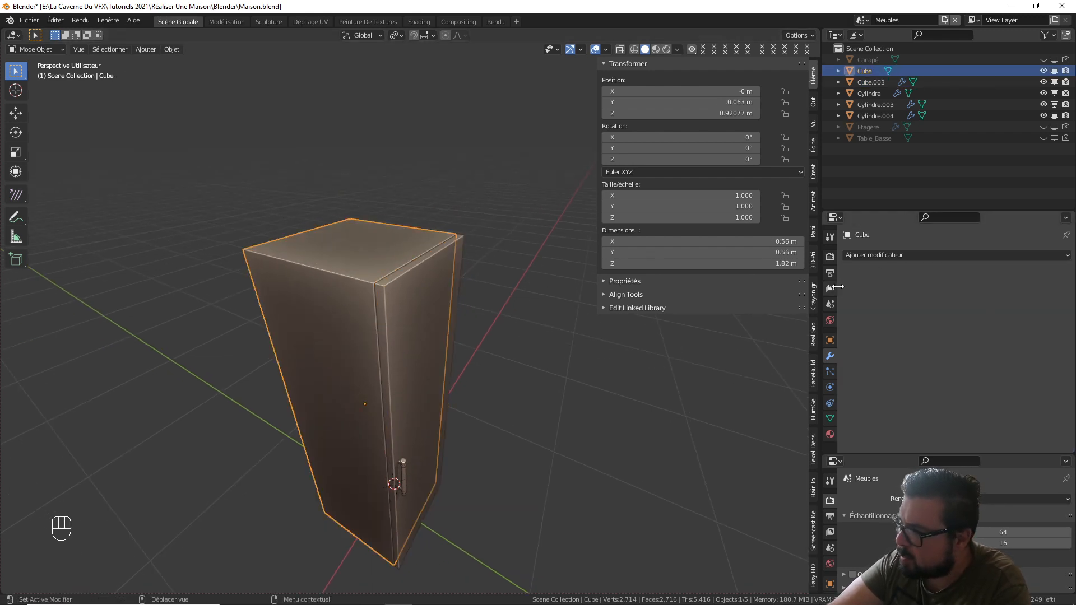
{"action": "middle_click_drag", "start_coordinate": [423, 333], "coordinate": [403, 297]}
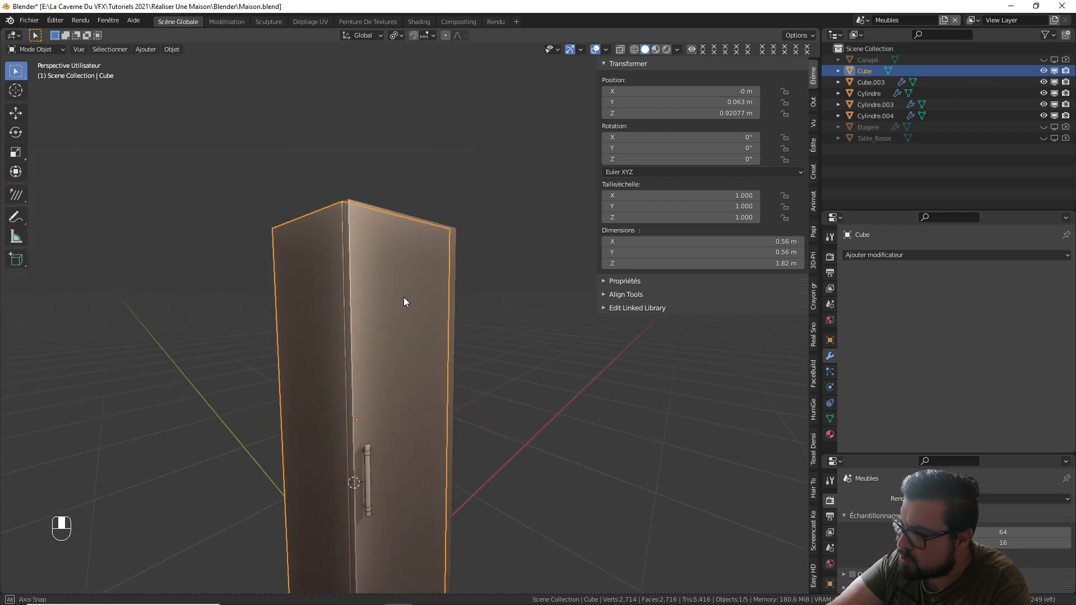
{"action": "mouse_move", "coordinate": [432, 376]}
{"action": "middle_mouse_down"}
{"action": "mouse_move", "coordinate": [421, 390]}
{"action": "mouse_move", "coordinate": [435, 435]}
{"action": "mouse_move", "coordinate": [442, 344]}
{"action": "mouse_move", "coordinate": [421, 334]}
{"action": "mouse_move", "coordinate": [447, 335]}
{"action": "mouse_move", "coordinate": [481, 313]}
{"action": "middle_mouse_up"}
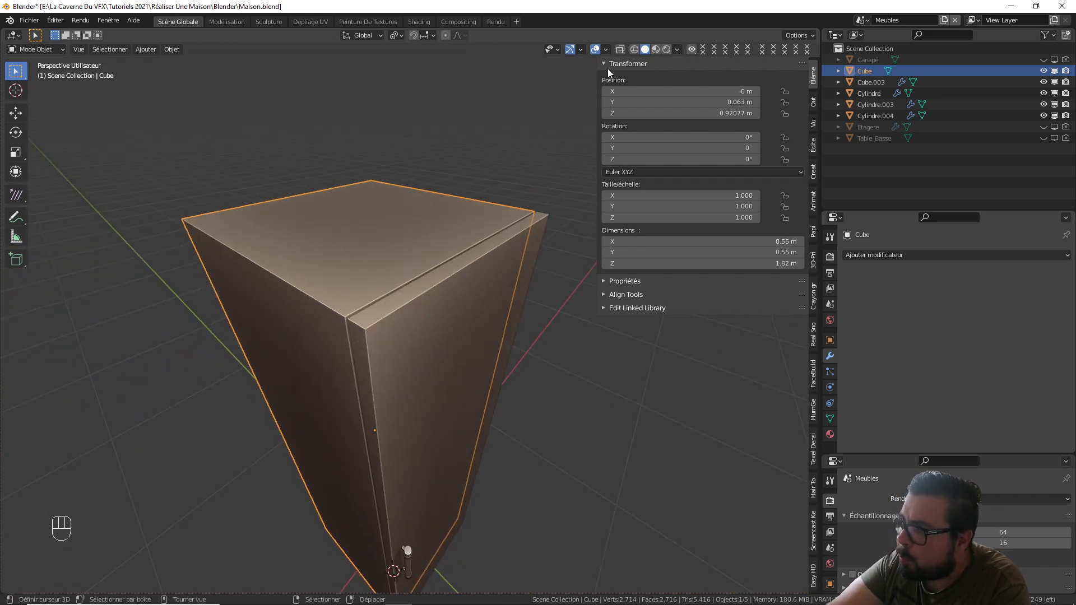
- Turn off shadow and cavity in the viewport shading to see the upper corner of the refrigerator clearly
{"action": "left_click", "coordinate": [677, 50]}
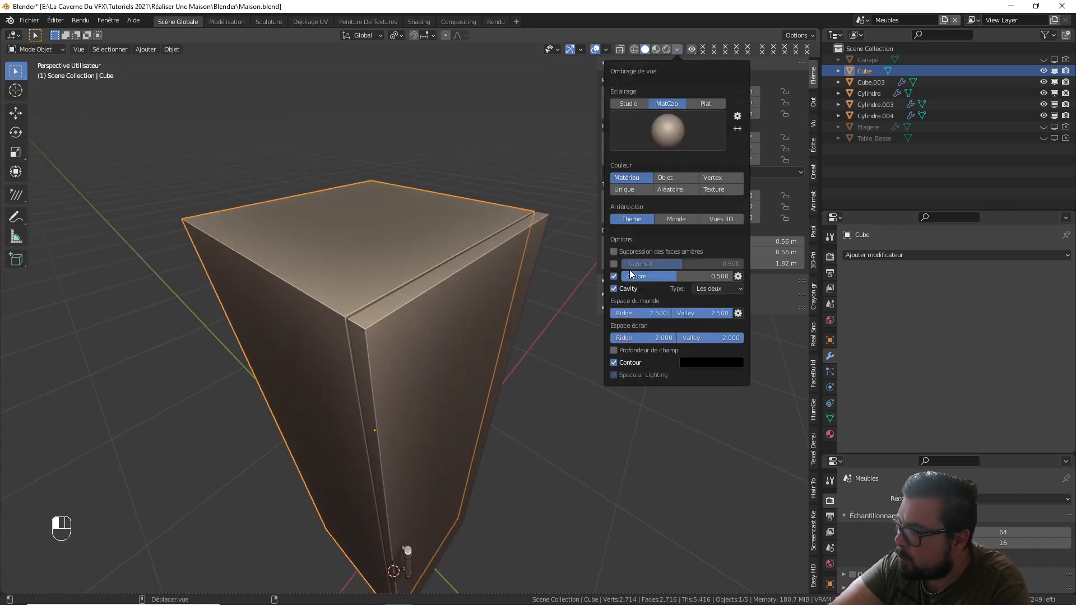
{"action": "left_click", "coordinate": [613, 289]}
{"action": "left_click", "coordinate": [614, 276]}
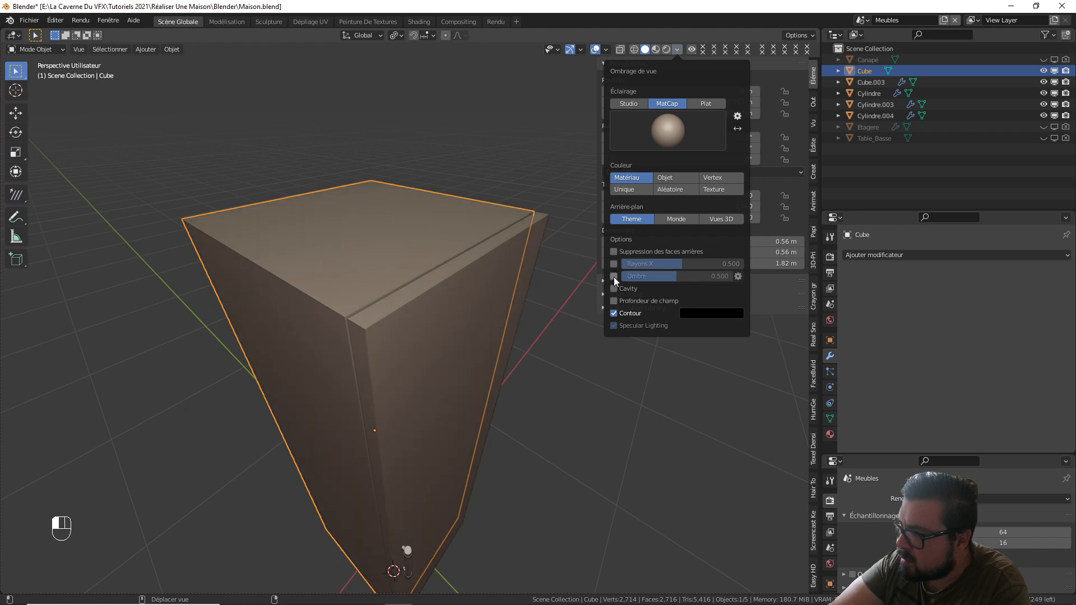
{"action": "middle_click_drag", "start_coordinate": [420, 276], "coordinate": [439, 239], "text": "ctrl"}
{"action": "scroll", "coordinate": [437, 238], "scroll_direction": "down", "scroll_amount": 2}
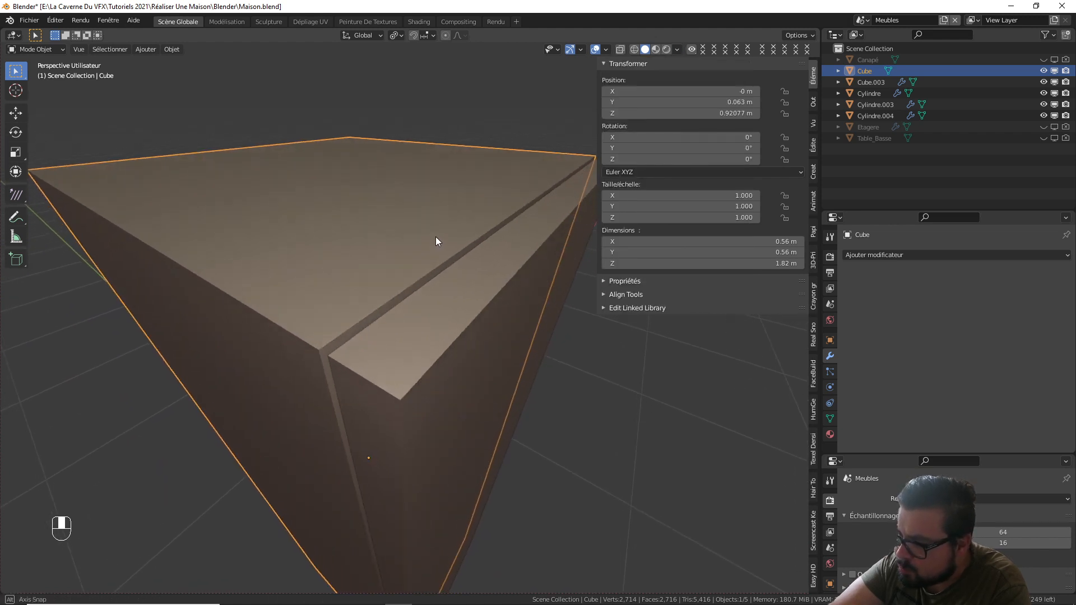
- Add a Bevel modifier to the refrigerator body and set its width type to Absolute
{"action": "key", "text": "Tab"}
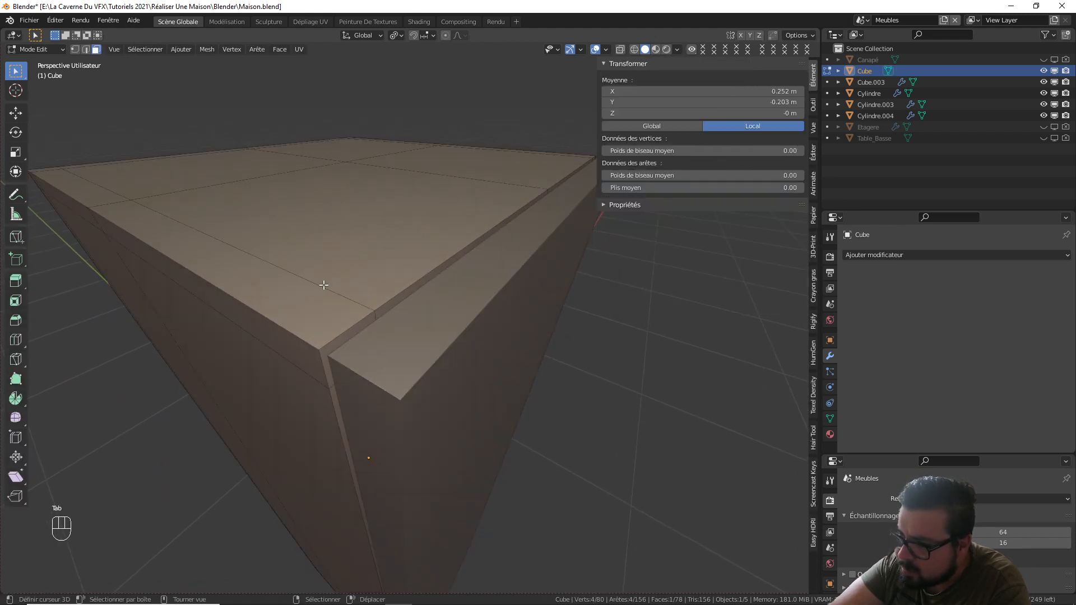
{"action": "key", "text": "Tab"}
{"action": "left_click", "coordinate": [901, 255]}
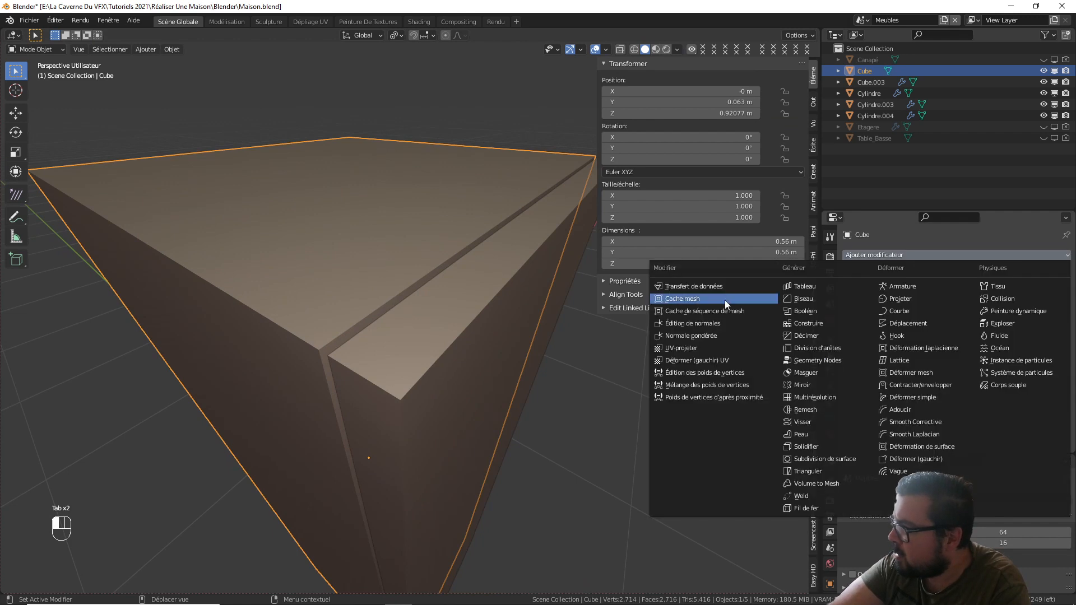
{"action": "left_click", "coordinate": [800, 298]}
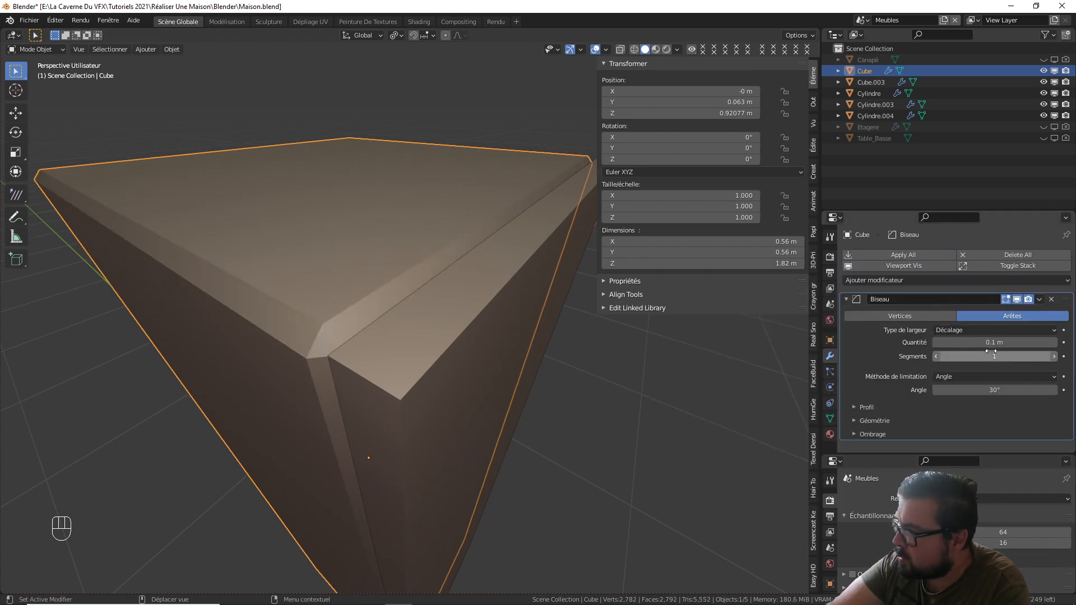
{"action": "left_click", "coordinate": [1016, 330]}
{"action": "left_click", "coordinate": [960, 392]}
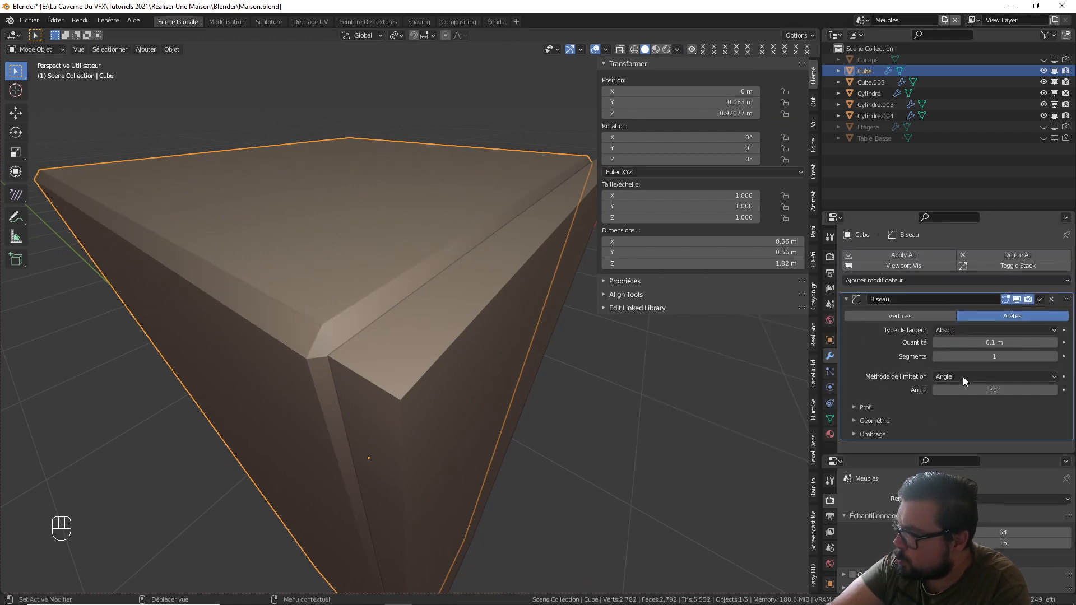
- Try bevel amounts of 0.05 m and 0.02 m on the body and settle on 0.005 m
{"action": "left_click", "coordinate": [982, 336]}
{"action": "type", "text": "0.05"}
{"action": "key", "text": "Return"}
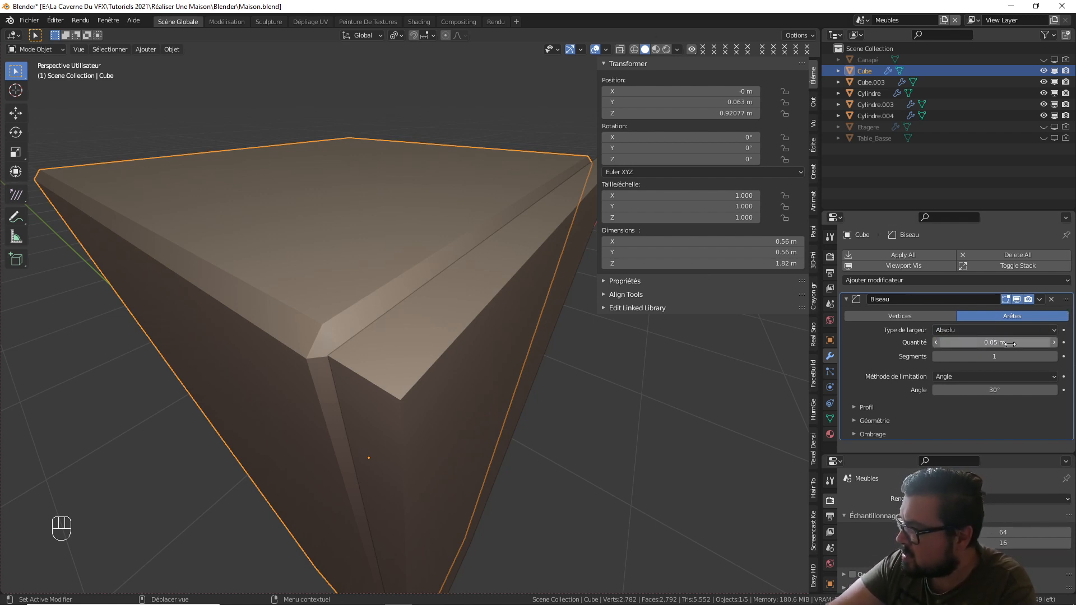
{"action": "left_click", "coordinate": [1009, 343]}
{"action": "type", "text": "2"}
{"action": "key", "text": "Return"}
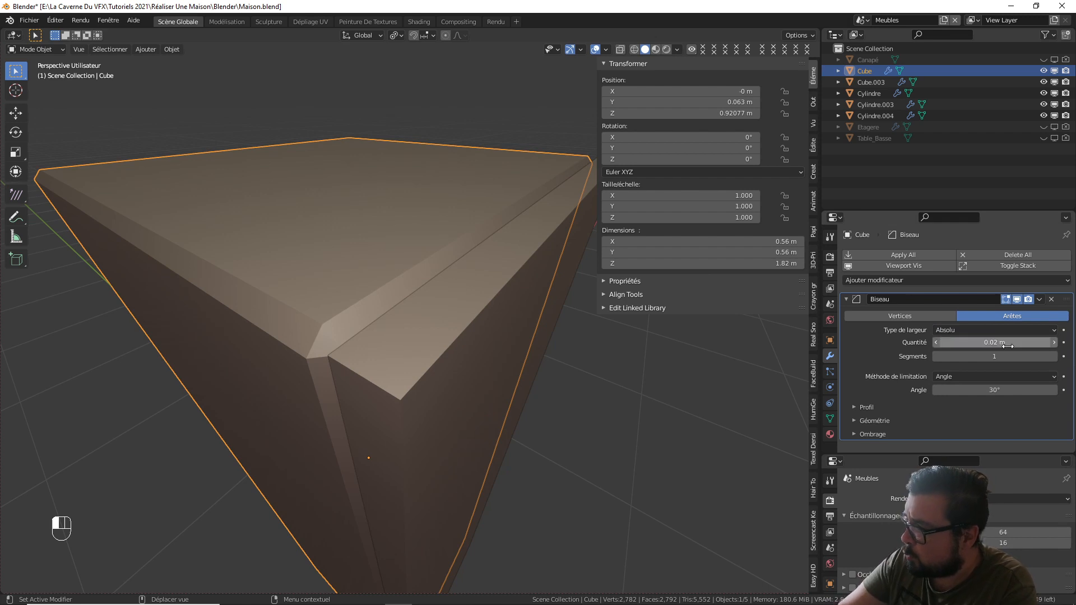
{"action": "left_click", "coordinate": [1008, 342]}
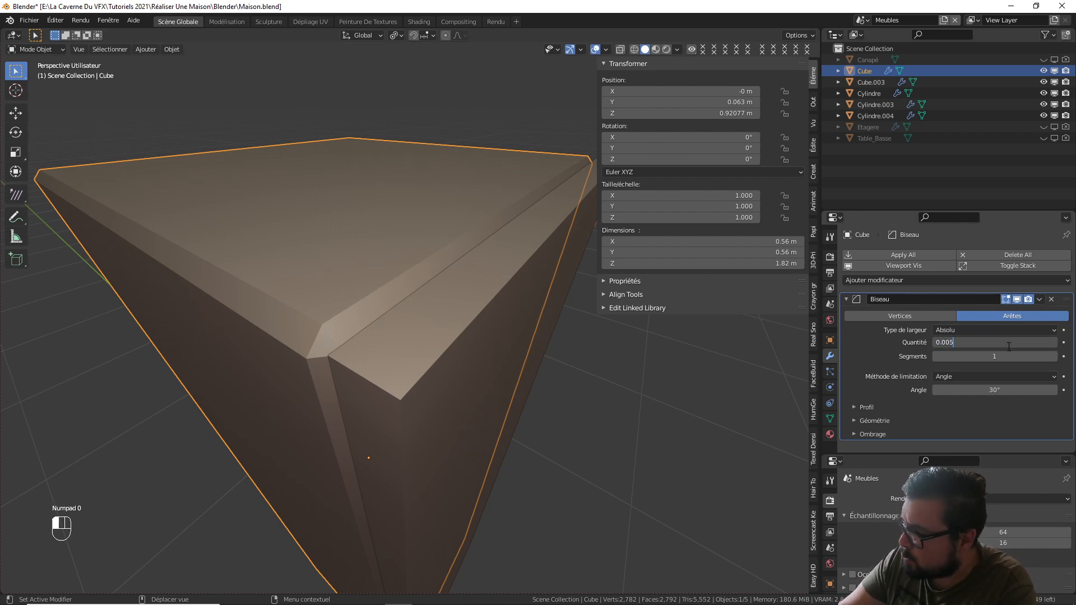
{"action": "key", "text": "Return"}
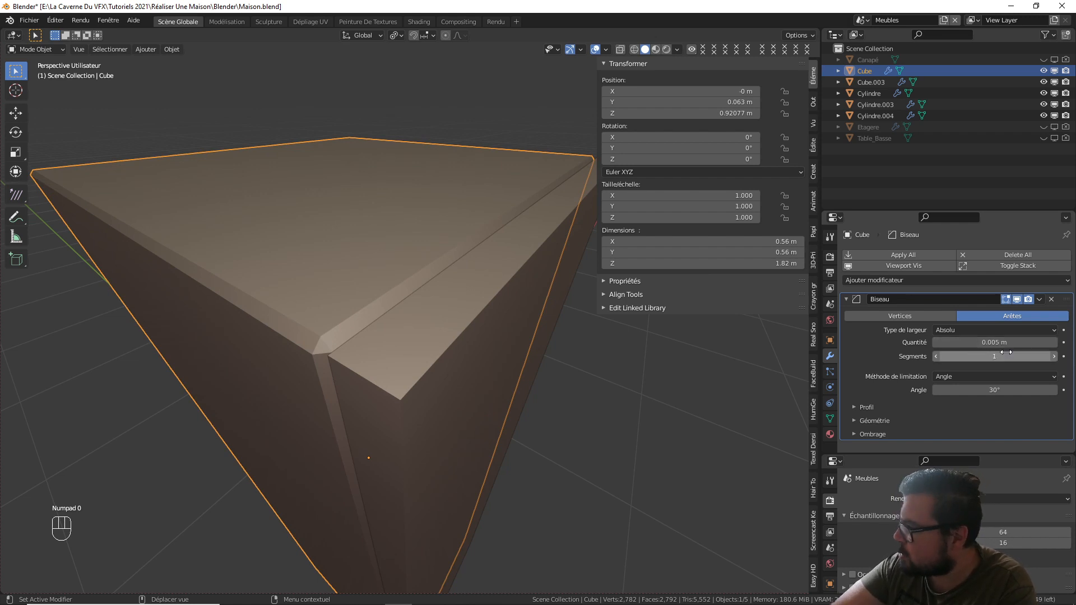
- Try a Solidify thickness of 0.005 m on the door and undo the change
{"action": "left_click", "coordinate": [472, 338]}
{"action": "left_click", "coordinate": [989, 330]}
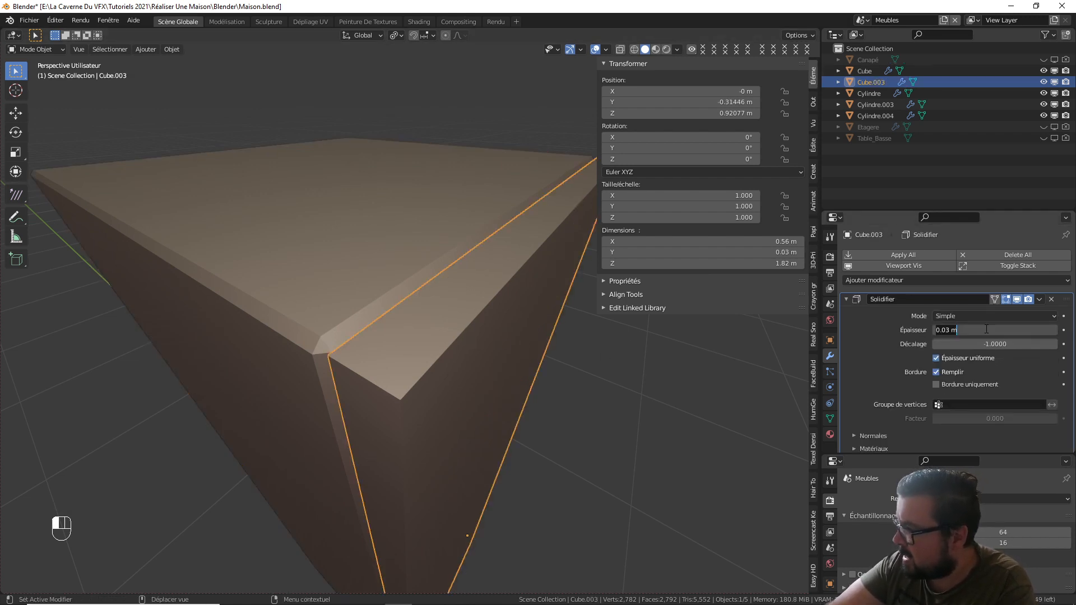
{"action": "key", "text": "Return"}
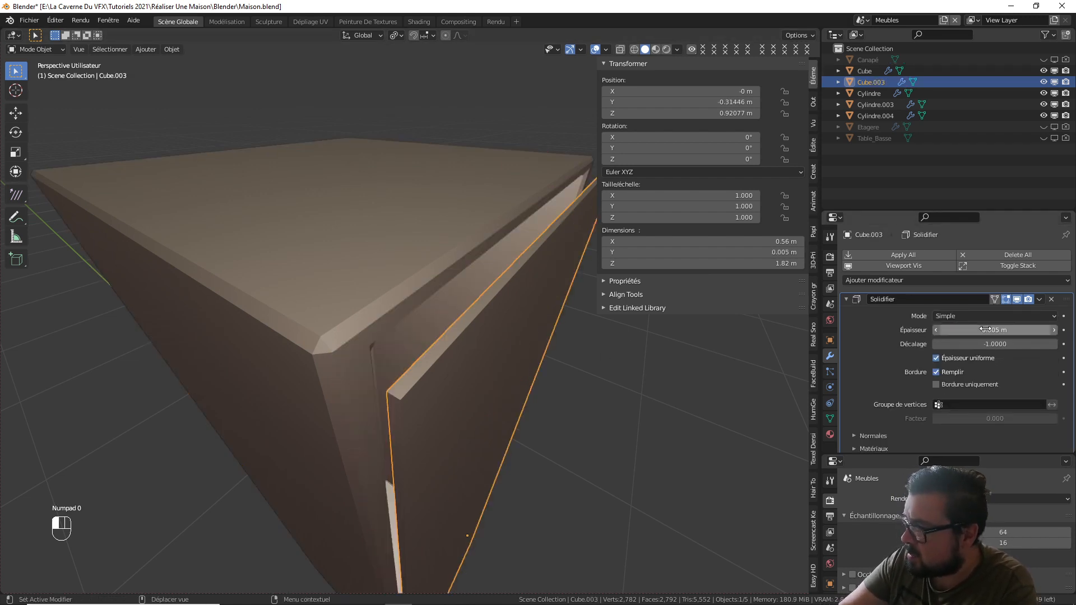
{"action": "scroll", "coordinate": [626, 366], "scroll_direction": "up", "scroll_amount": 6}
{"action": "scroll", "coordinate": [637, 363], "scroll_direction": "down", "scroll_amount": 10}
{"action": "middle_click_drag", "start_coordinate": [637, 363], "coordinate": [617, 341], "text": "shift"}
{"action": "key", "text": "ctrl+z"}
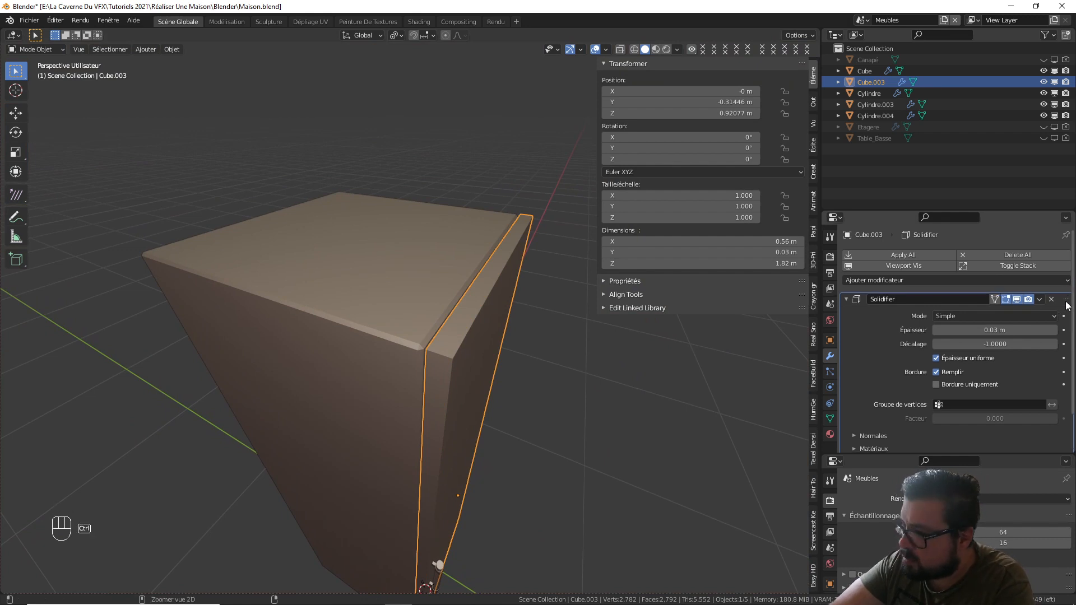
- Apply the door's Solidify modifier and add a Bevel modifier to the door
{"action": "key", "text": "ctrl+a"}
{"action": "left_click", "coordinate": [922, 256]}
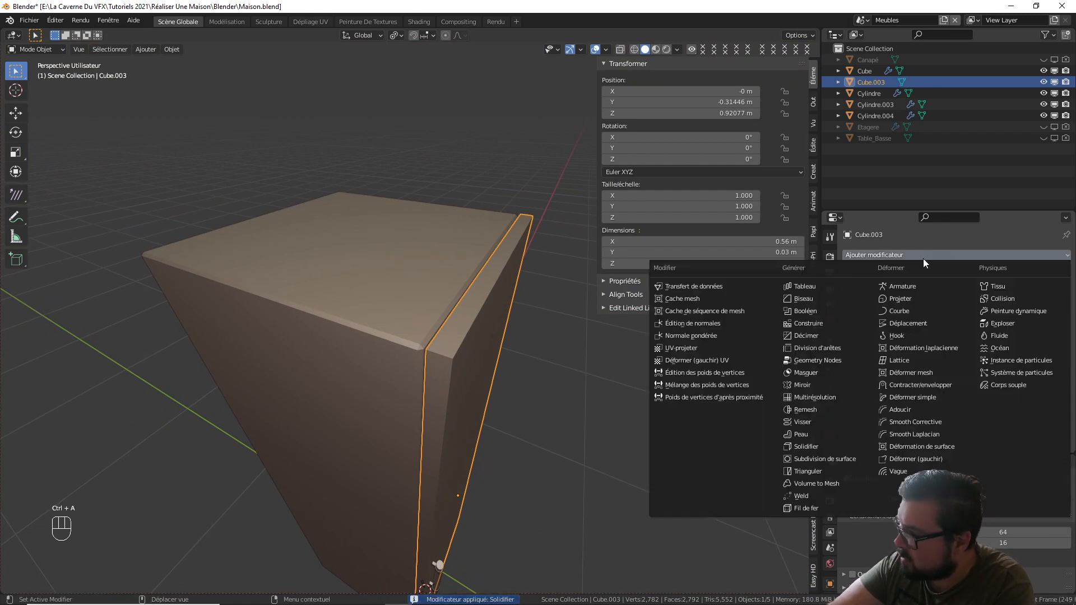
{"action": "left_click", "coordinate": [803, 299]}
- Set the door's bevel amount to 0.005 m and use 2 bevel segments on both the door and the body
{"action": "left_click", "coordinate": [994, 340]}
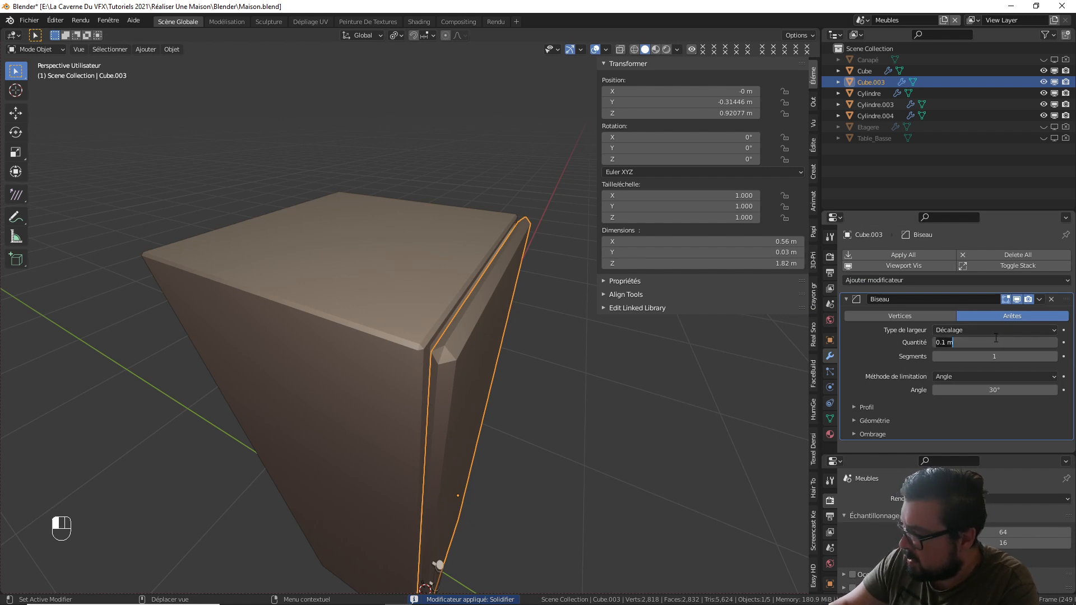
{"action": "type", "text": "0.005"}
{"action": "key", "text": "Return"}
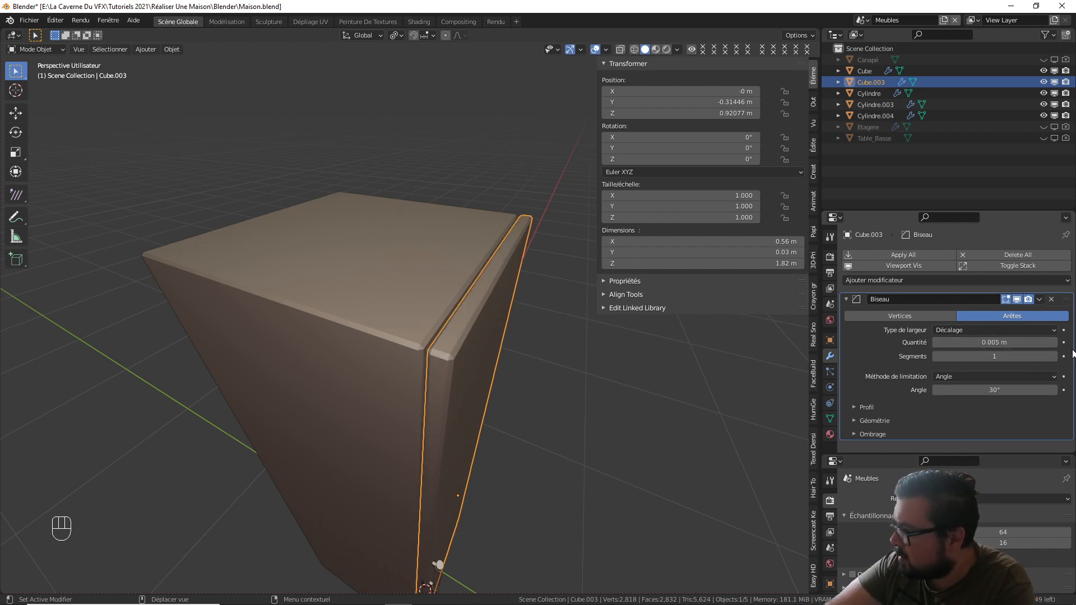
{"action": "left_click", "coordinate": [1054, 356]}
{"action": "left_click", "coordinate": [398, 360]}
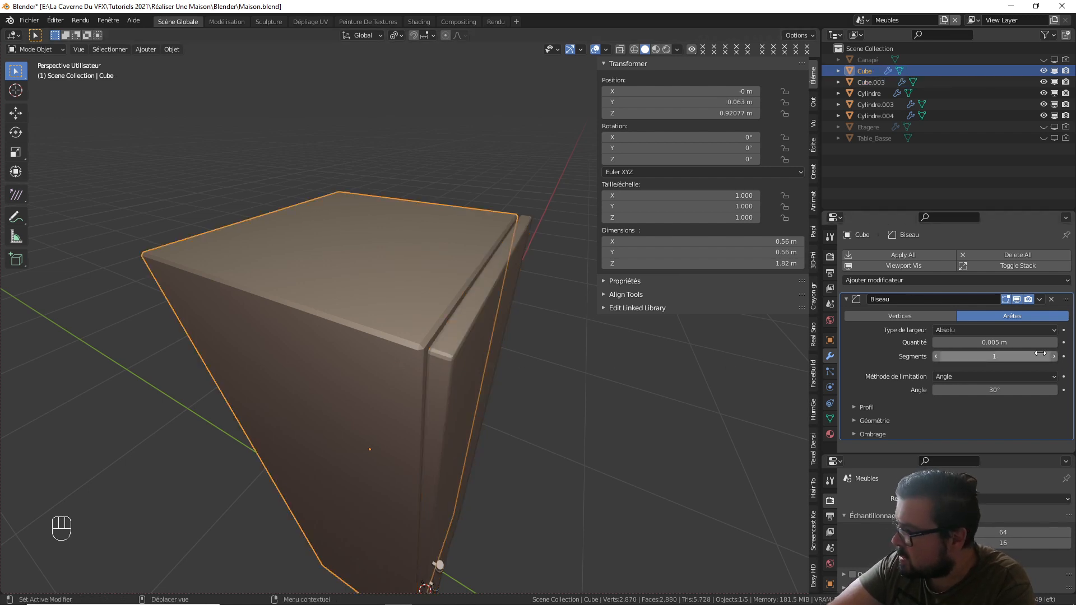
- Select the door together with its handle parts and move them about 0.0044 m along Y toward the body
{"action": "mouse_move", "coordinate": [491, 335]}
{"action": "middle_mouse_down"}
{"action": "mouse_move", "coordinate": [456, 332]}
{"action": "mouse_move", "coordinate": [503, 341]}
{"action": "middle_mouse_up"}
{"action": "right_click", "coordinate": [486, 334]}
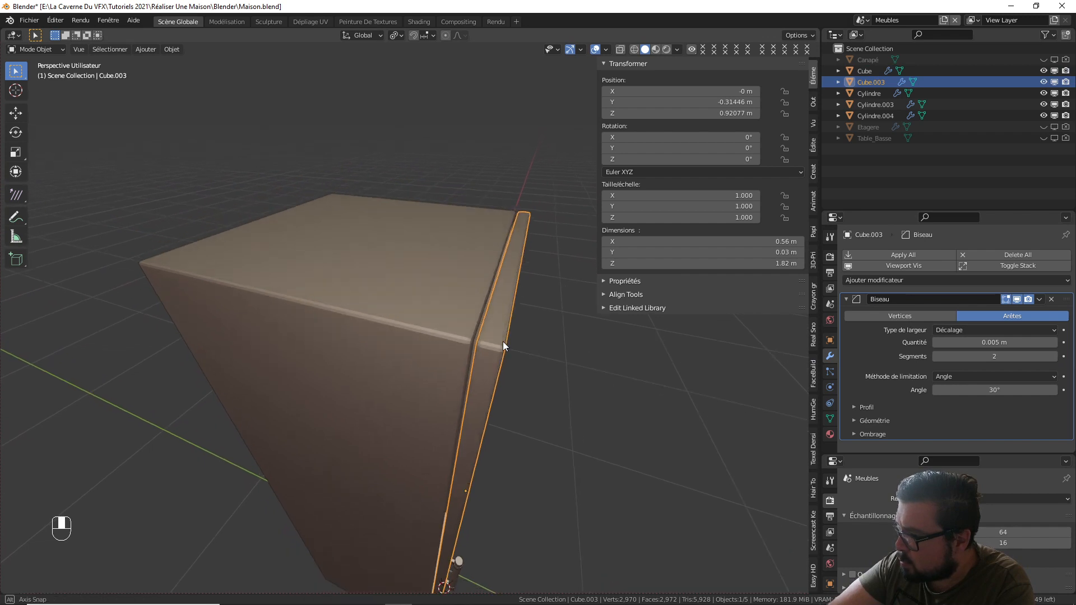
{"action": "key", "text": "a"}
{"action": "left_click", "coordinate": [497, 287]}
{"action": "middle_click_drag", "start_coordinate": [496, 288], "coordinate": [448, 379]}
{"action": "scroll", "coordinate": [502, 280], "scroll_direction": "up", "scroll_amount": 2}
{"action": "right_click", "coordinate": [469, 324]}
{"action": "right_click", "coordinate": [455, 407], "text": "shift"}
{"action": "right_click", "coordinate": [455, 407], "text": "shift"}
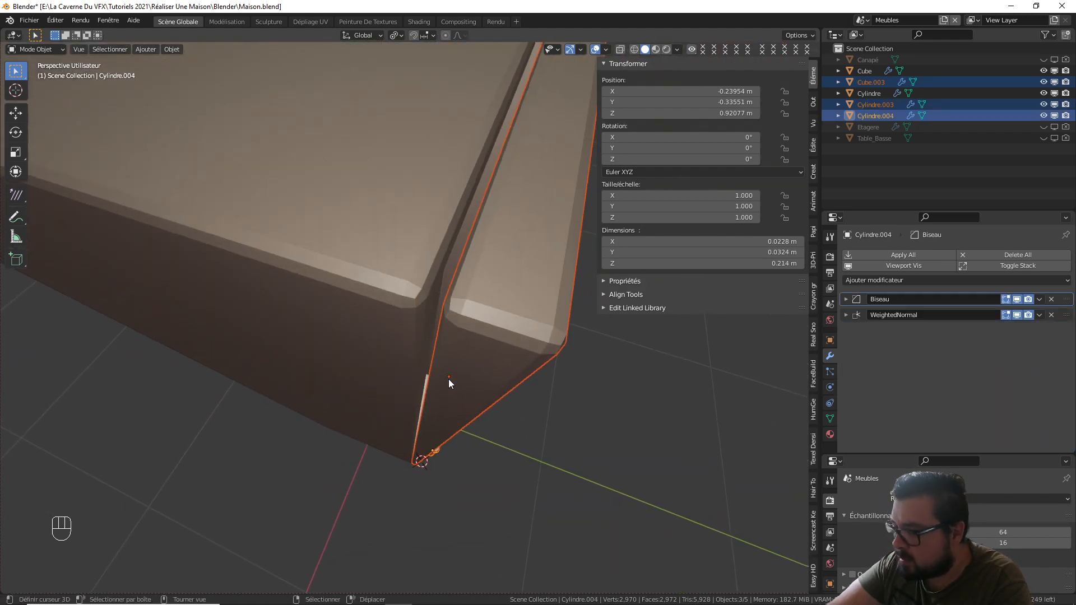
{"action": "key", "text": "g"}
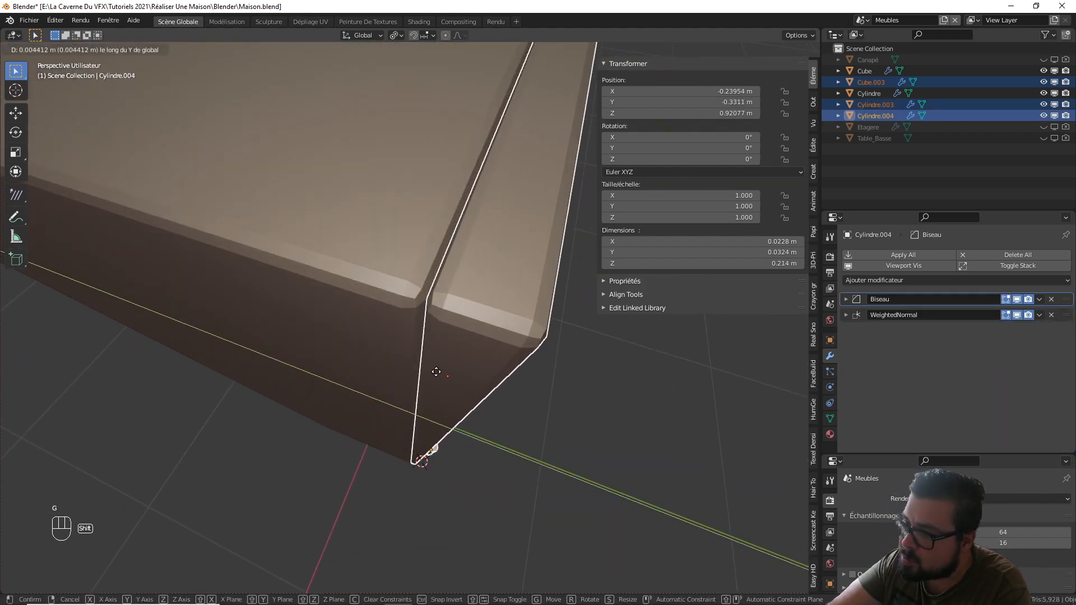
{"action": "left_click", "coordinate": [436, 372]}
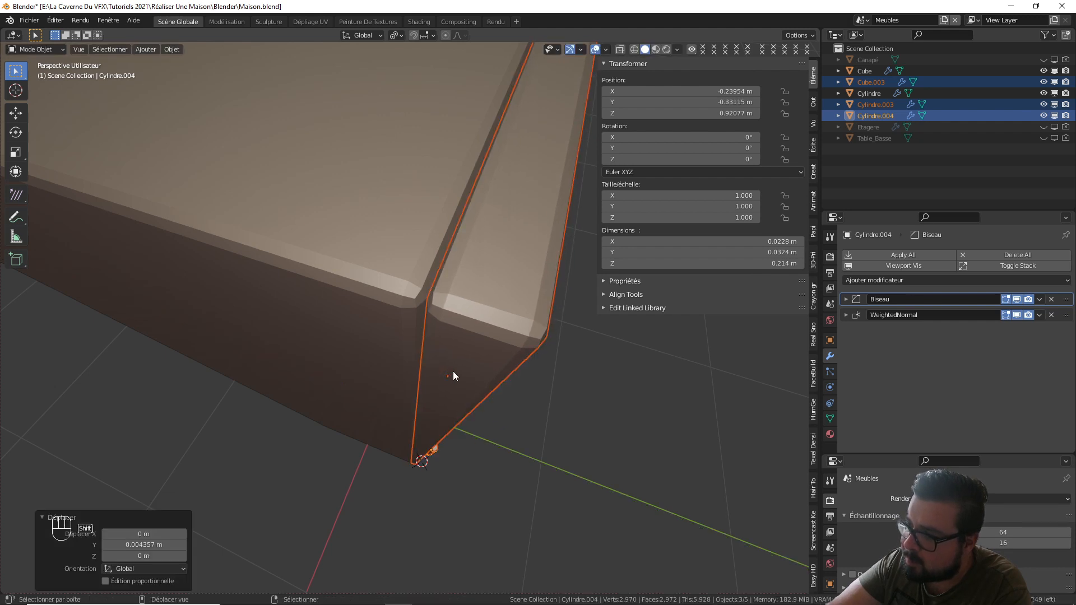
- Add a Weighted Normal modifier to the door, check its Auto Smooth setting, and set the modifier's weight to 100
{"action": "scroll", "coordinate": [533, 333], "scroll_direction": "down", "scroll_amount": 6}
{"action": "middle_click_drag", "start_coordinate": [527, 324], "coordinate": [459, 297]}
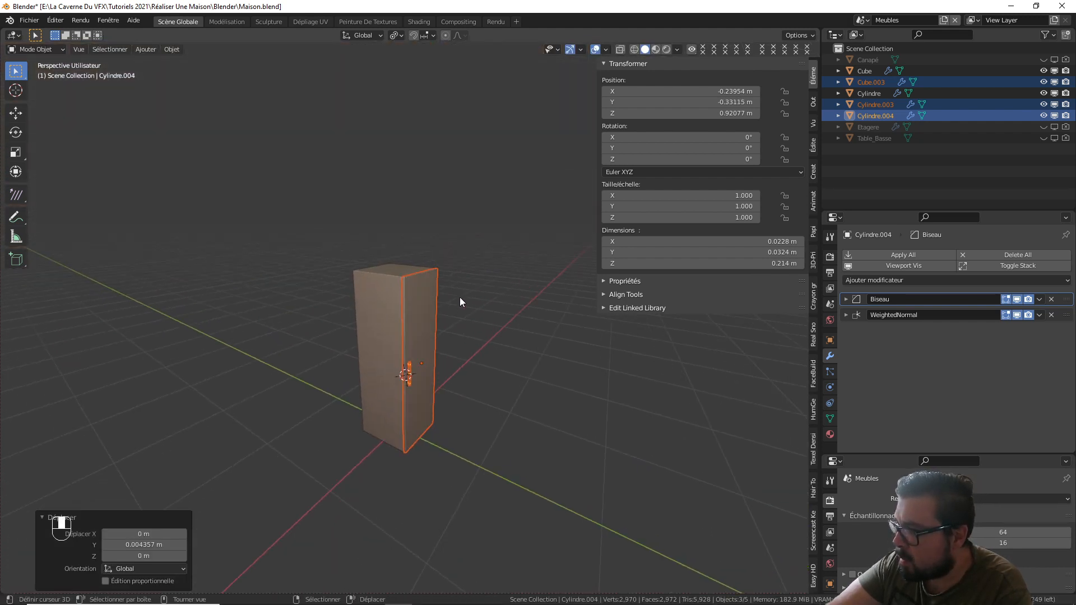
{"action": "left_click", "coordinate": [896, 279]}
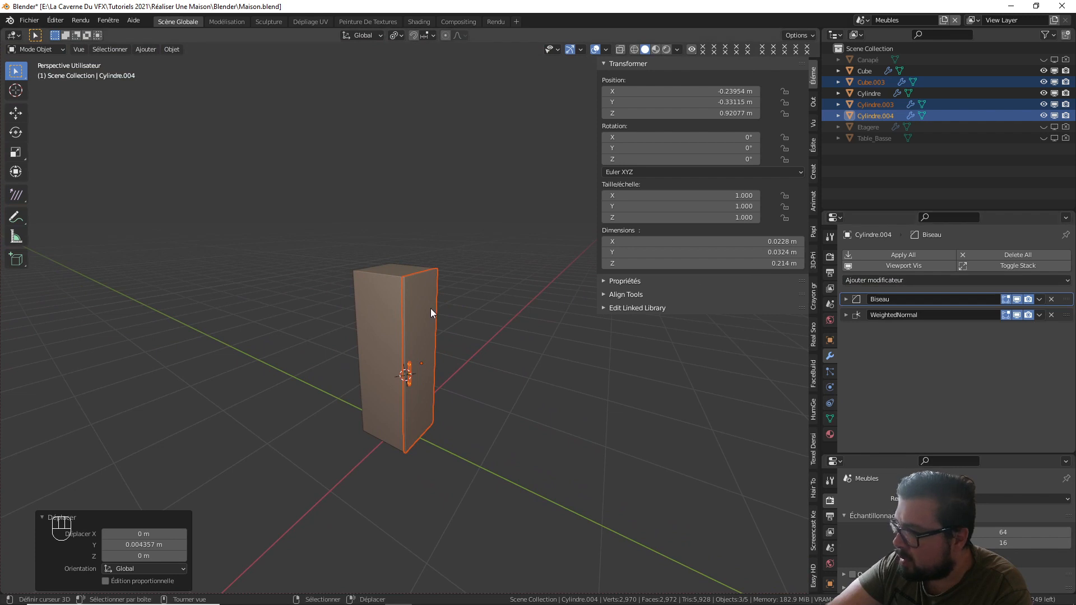
{"action": "left_click", "coordinate": [431, 308]}
{"action": "left_click", "coordinate": [898, 280]}
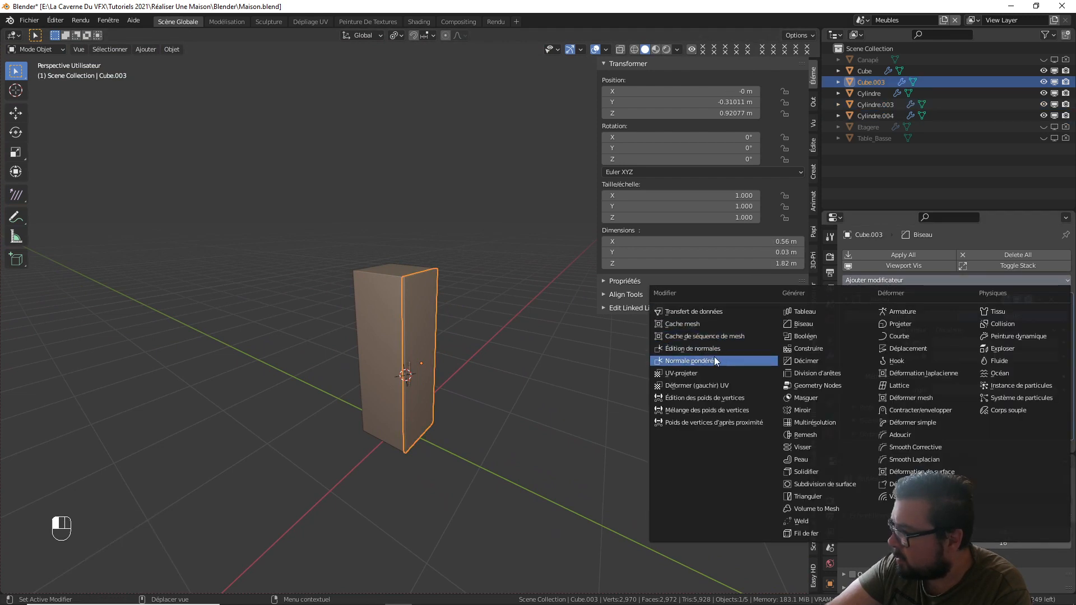
{"action": "left_click", "coordinate": [714, 358]}
{"action": "left_click", "coordinate": [828, 419]}
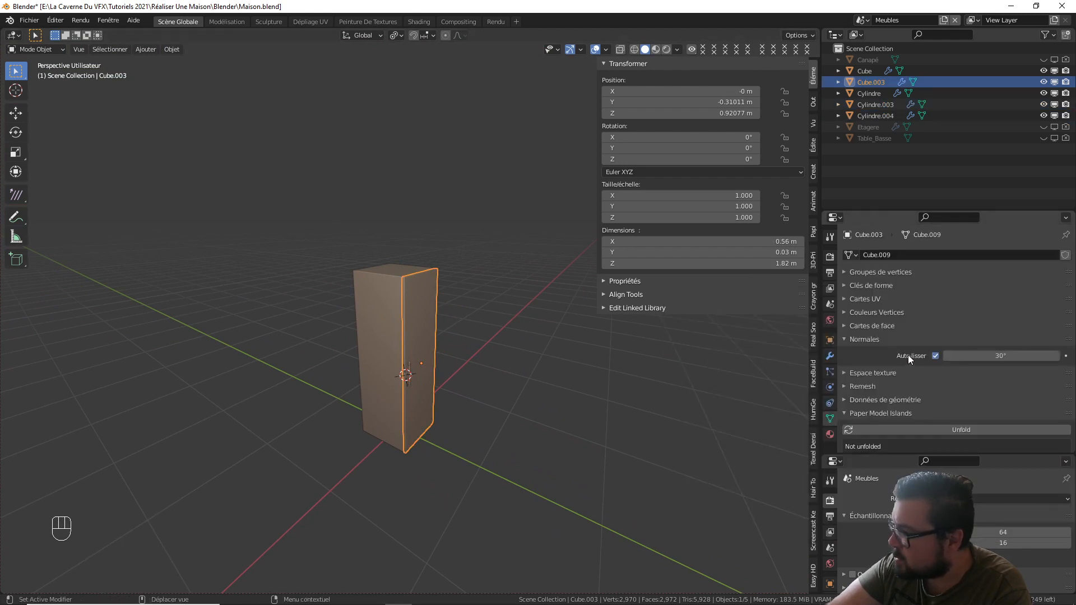
{"action": "left_click", "coordinate": [830, 356]}
{"action": "scroll", "coordinate": [958, 386], "scroll_direction": "down", "scroll_amount": 4}
{"action": "left_click_drag", "start_coordinate": [957, 385], "coordinate": [1020, 385]}
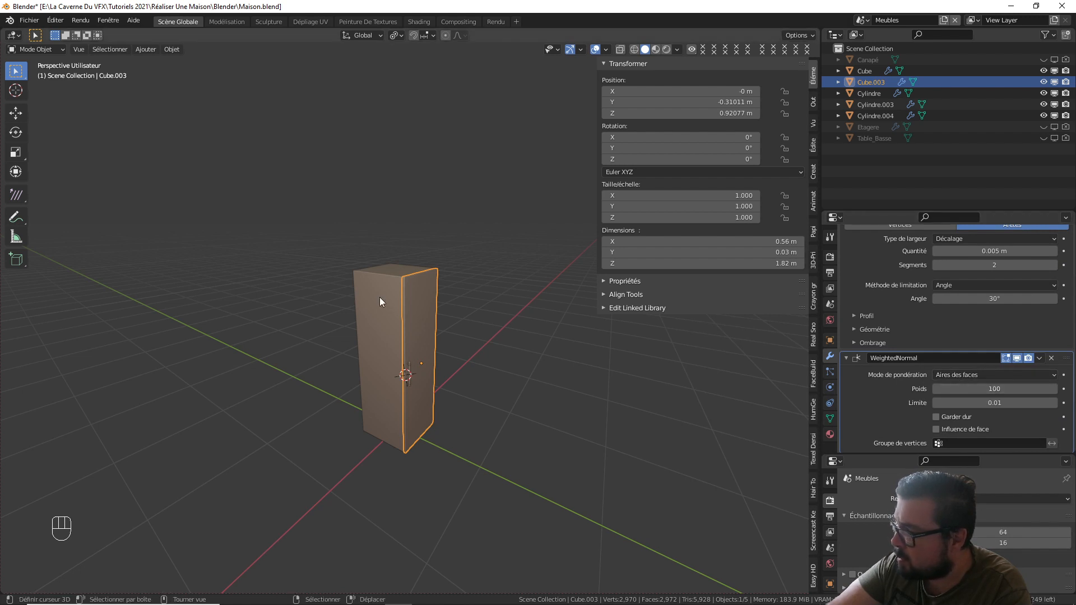
- Add a Weighted Normal modifier to the refrigerator body, enable Auto Smooth in its mesh data, and deselect everything
{"action": "scroll", "coordinate": [379, 297], "scroll_direction": "up", "scroll_amount": 5}
{"action": "left_click", "coordinate": [376, 261]}
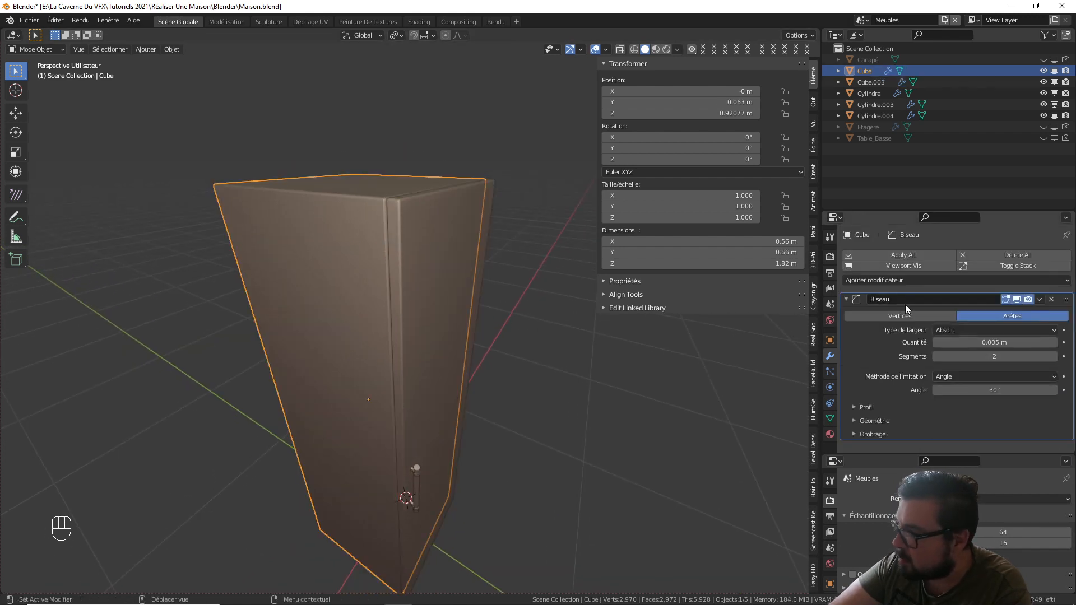
{"action": "left_click", "coordinate": [899, 280]}
{"action": "left_click", "coordinate": [690, 351]}
{"action": "scroll", "coordinate": [900, 350], "scroll_direction": "down", "scroll_amount": 4}
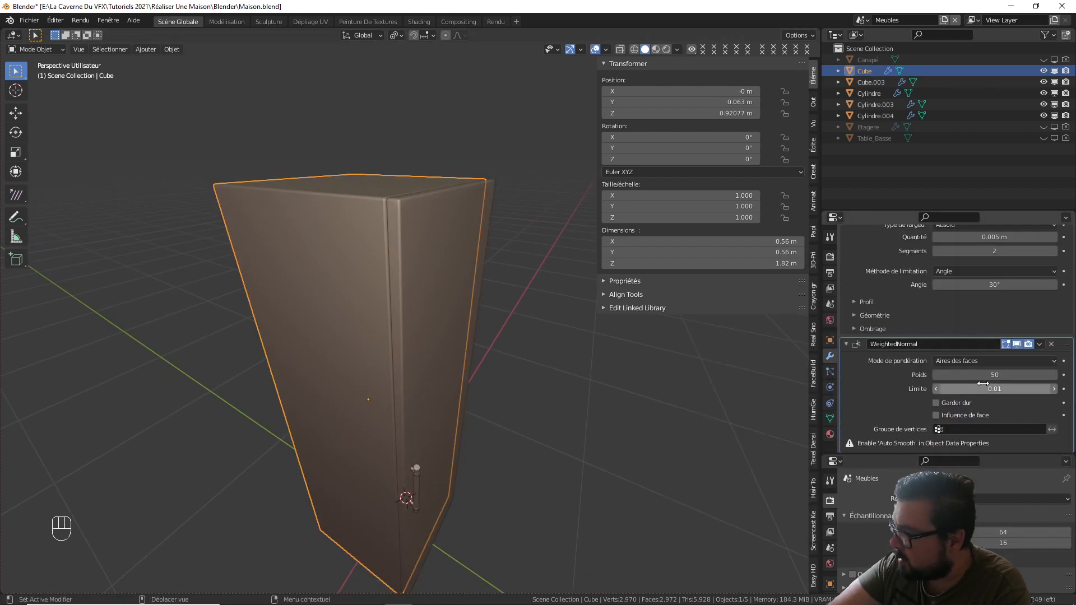
{"action": "left_click", "coordinate": [830, 418]}
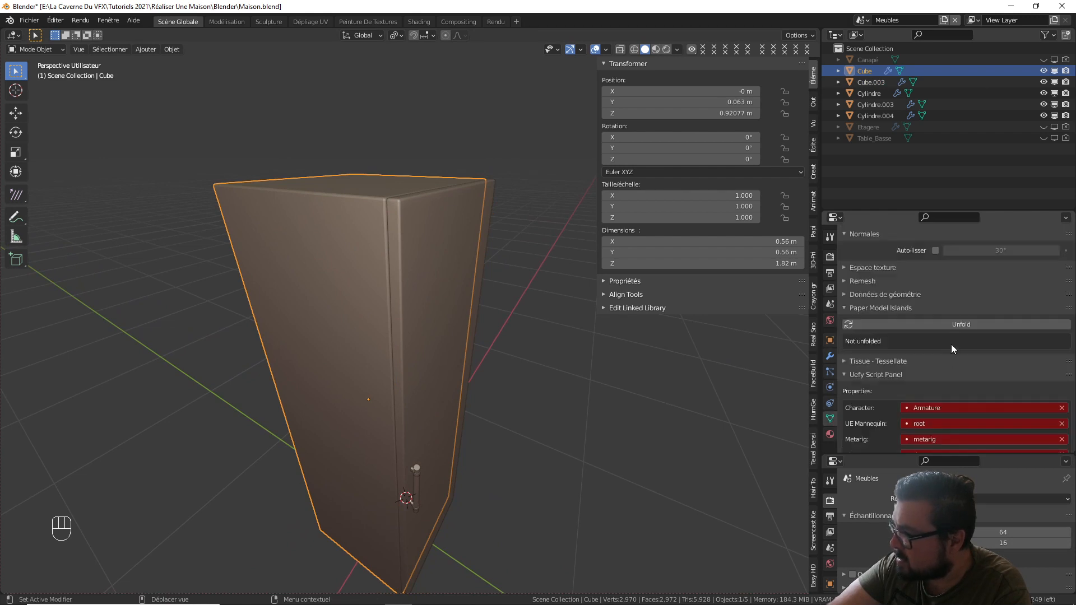
{"action": "left_click", "coordinate": [936, 251]}
{"action": "middle_click_drag", "start_coordinate": [395, 255], "coordinate": [434, 252]}
{"action": "key", "text": "a"}
{"action": "left_click", "coordinate": [409, 209]}
- Set the Bevel modifier amount on the door handle's vertical bar to 0.0005 m
{"action": "scroll", "coordinate": [439, 351], "scroll_direction": "up", "scroll_amount": 3}
{"action": "middle_click_drag", "start_coordinate": [440, 351], "coordinate": [591, 355]}
{"action": "middle_click_drag", "start_coordinate": [315, 337], "coordinate": [435, 353], "text": "shift"}
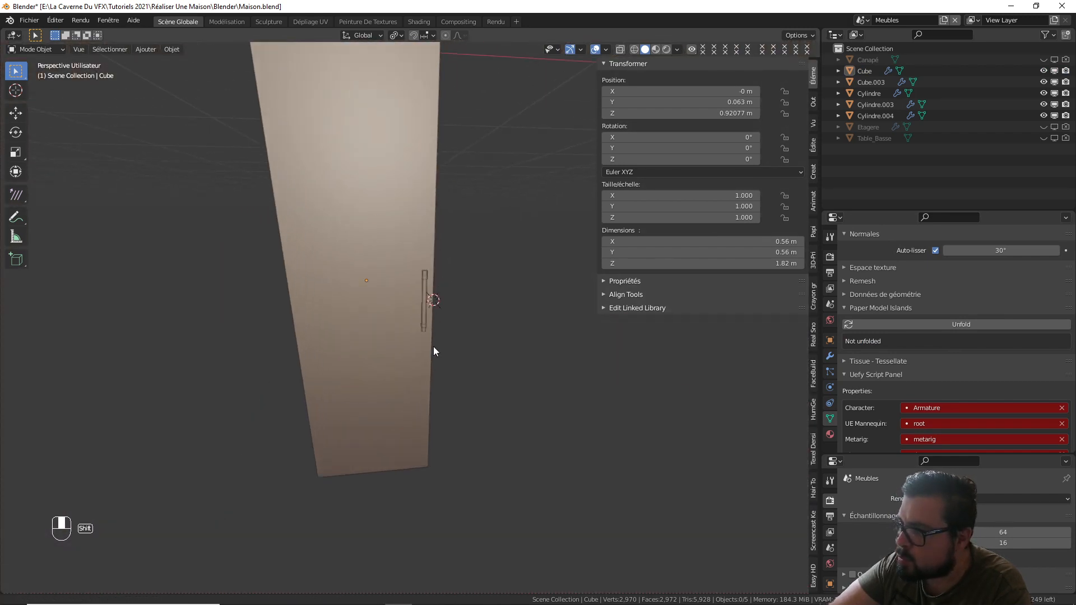
{"action": "scroll", "coordinate": [405, 409], "scroll_direction": "up", "scroll_amount": 2}
{"action": "scroll", "coordinate": [406, 409], "scroll_direction": "up", "scroll_amount": 2}
{"action": "left_click", "coordinate": [460, 255]}
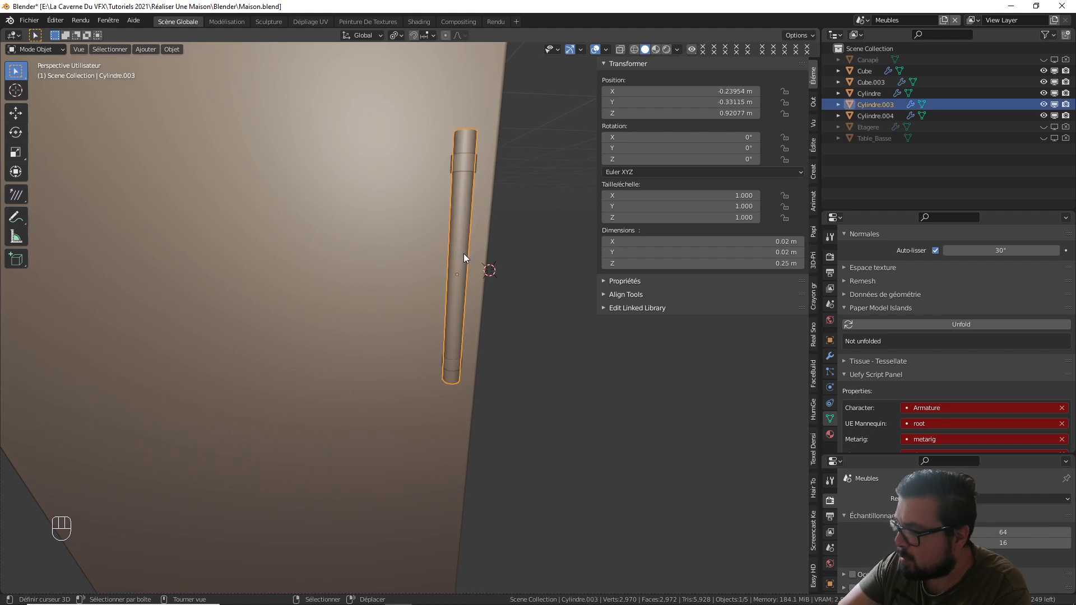
{"action": "key", "text": "KP_0"}
{"action": "key", "text": "KP_Decimal"}
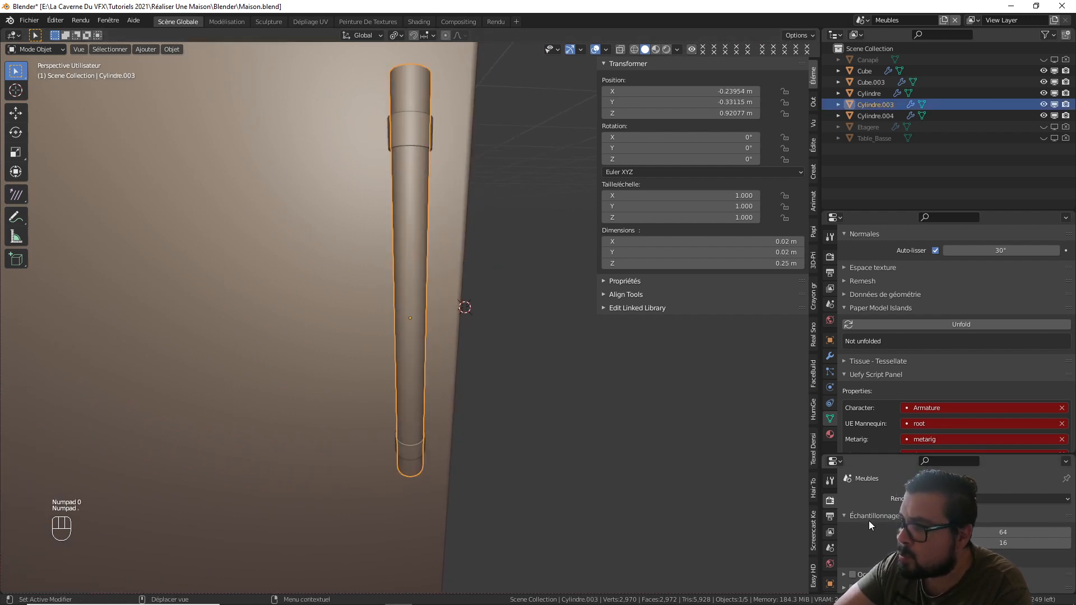
{"action": "middle_click_drag", "start_coordinate": [435, 391], "coordinate": [397, 367]}
{"action": "scroll", "coordinate": [401, 367], "scroll_direction": "up", "scroll_amount": 5}
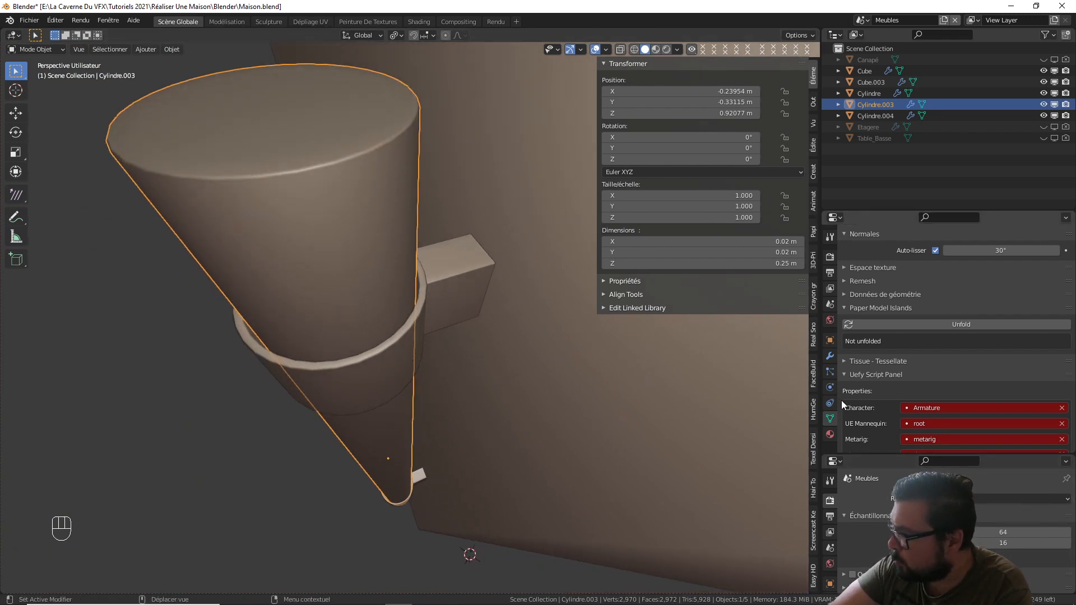
{"action": "left_click", "coordinate": [830, 356]}
{"action": "left_click", "coordinate": [997, 251]}
{"action": "type", "text": "0.0002"}
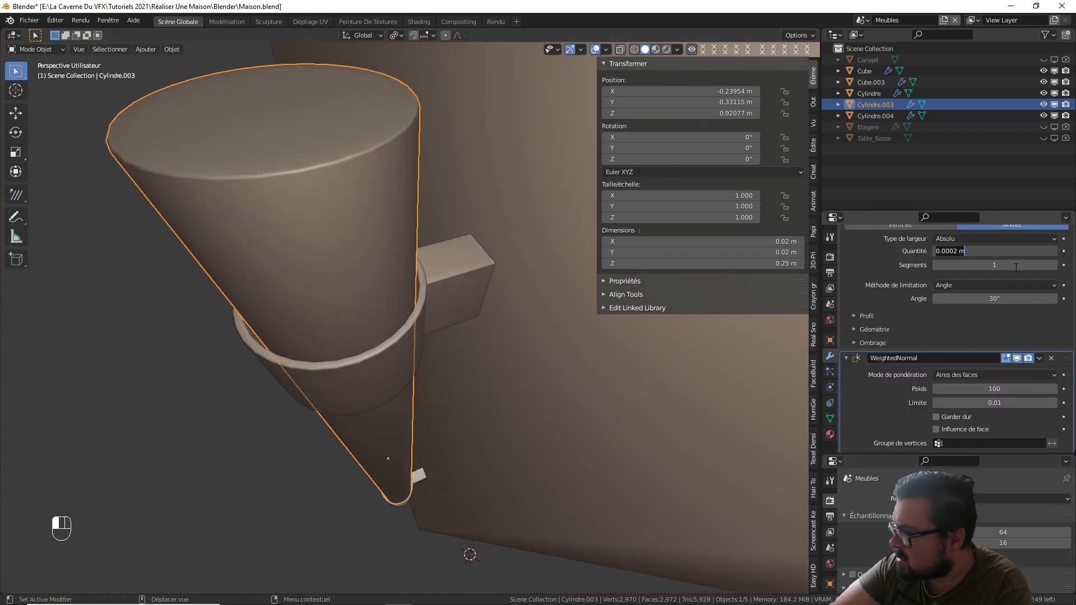
{"action": "type", "text": "10"}
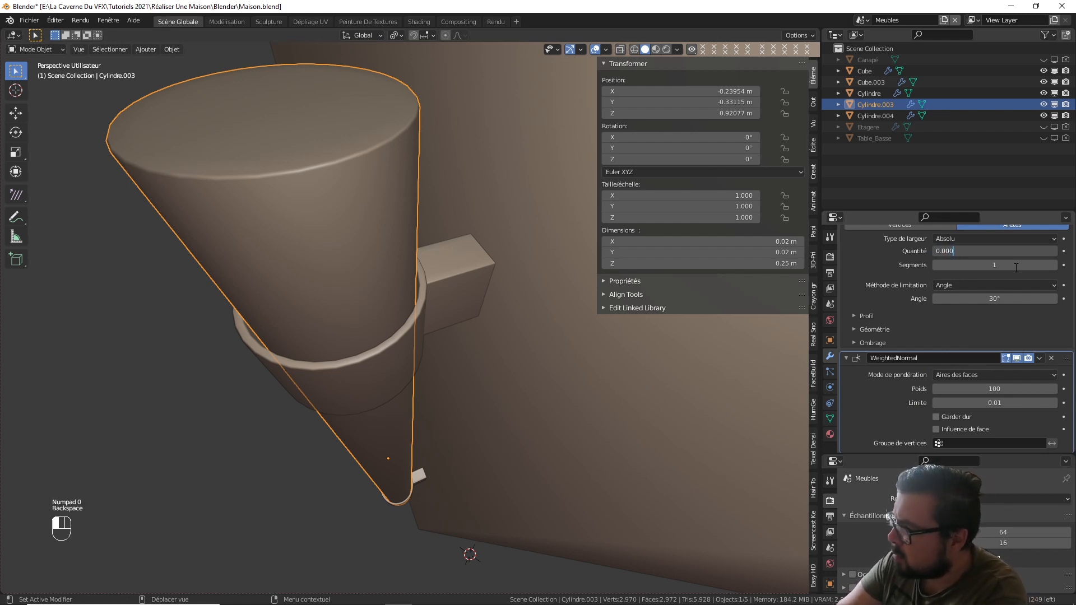
- Try a bevel amount of 0.0005 m on the handle's brackets, restore it to 0.0002 m, and clear the selection
{"action": "left_click", "coordinate": [465, 293]}
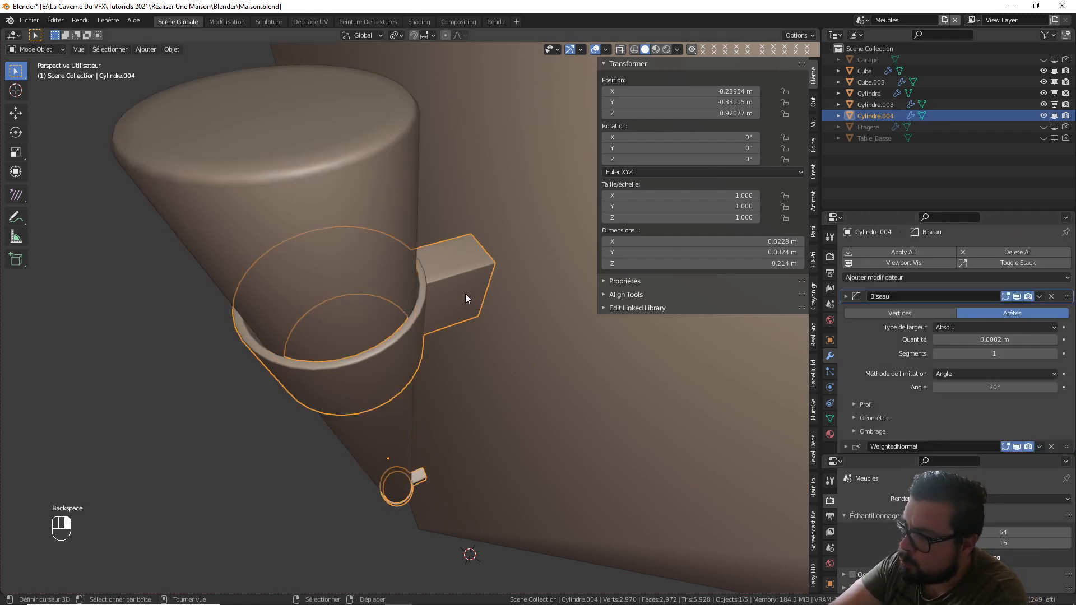
{"action": "left_click", "coordinate": [846, 298]}
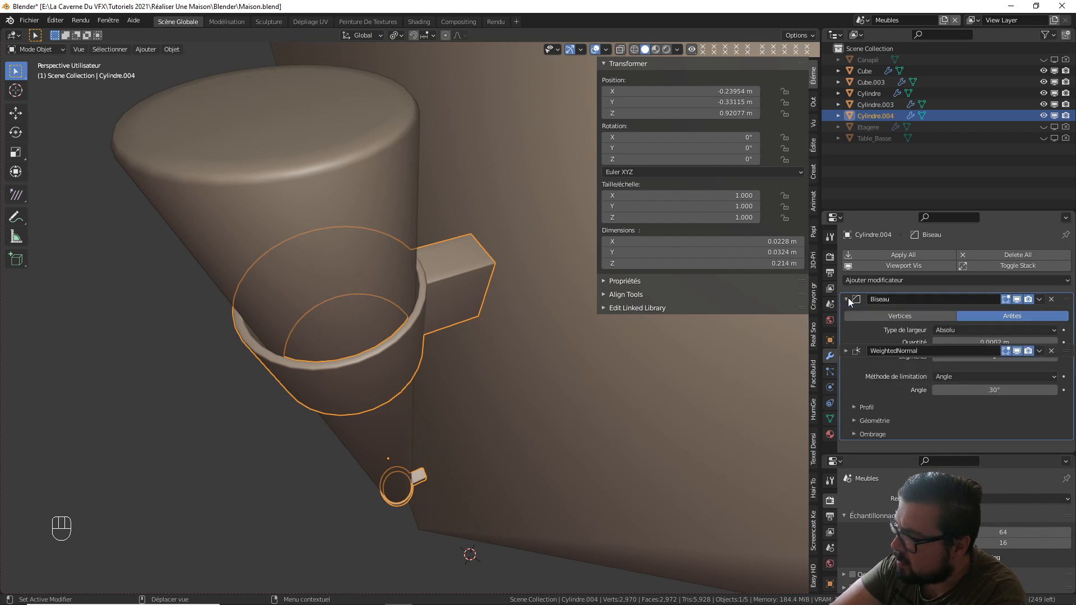
{"action": "left_click", "coordinate": [987, 343]}
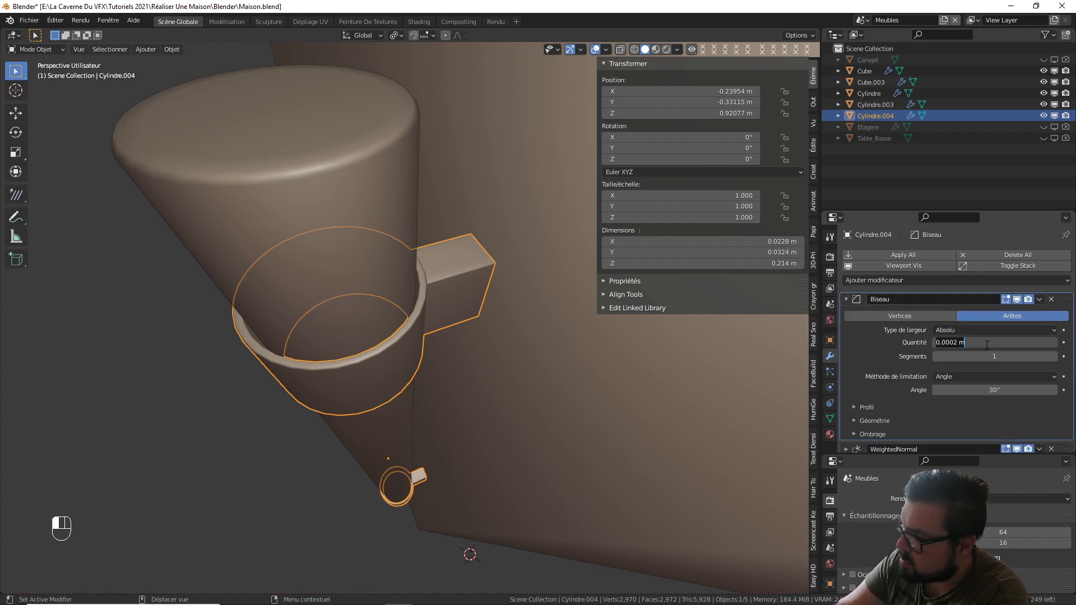
{"action": "type", "text": "0"}
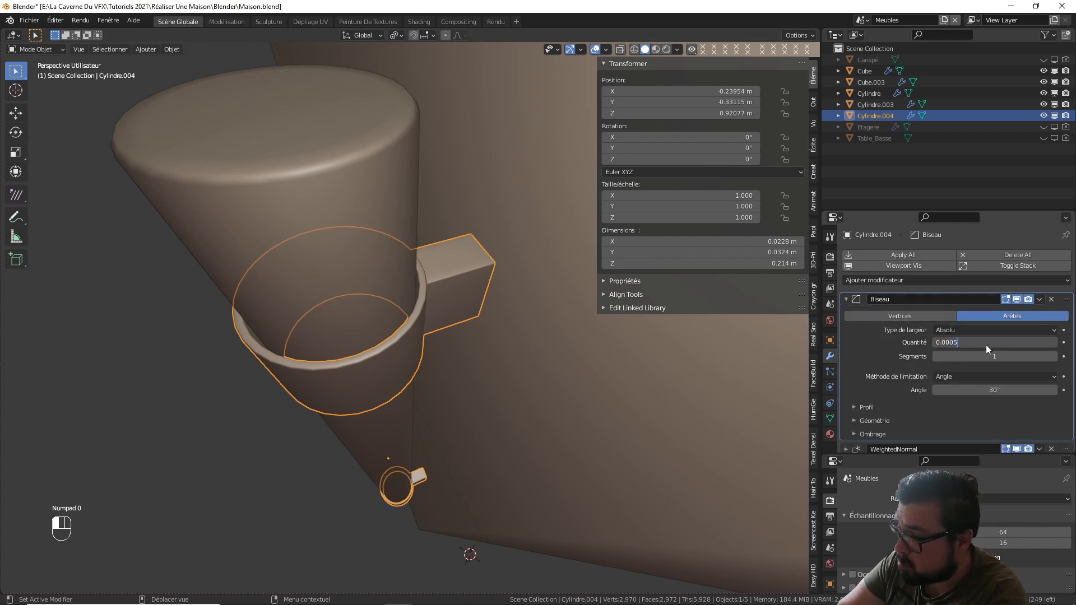
{"action": "key", "text": "Return"}
{"action": "left_click", "coordinate": [987, 343]}
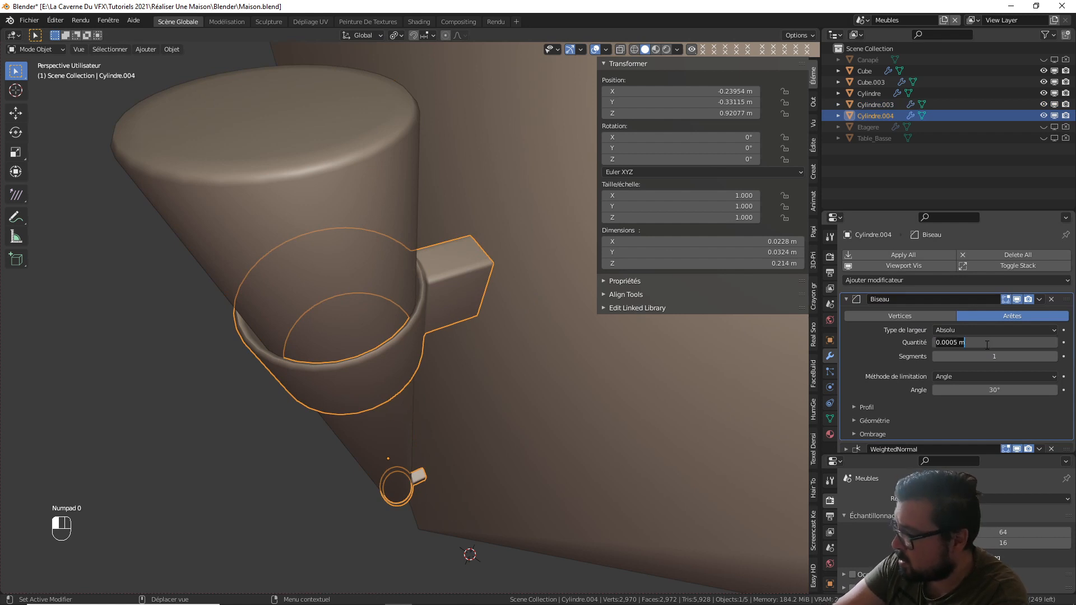
{"action": "type", "text": "2"}
{"action": "key", "text": "Return"}
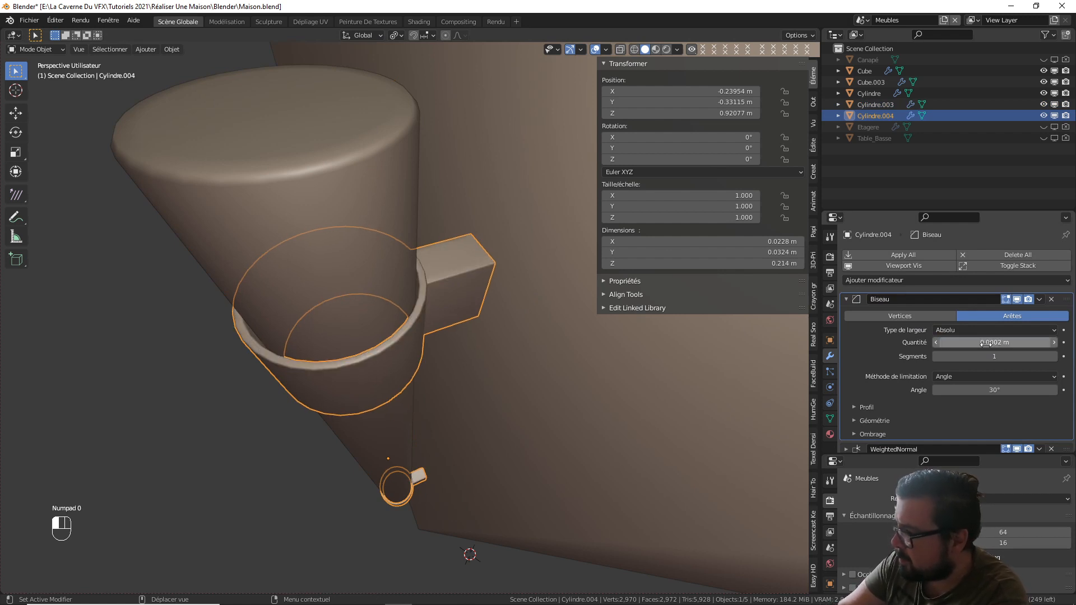
{"action": "key", "text": "a"}
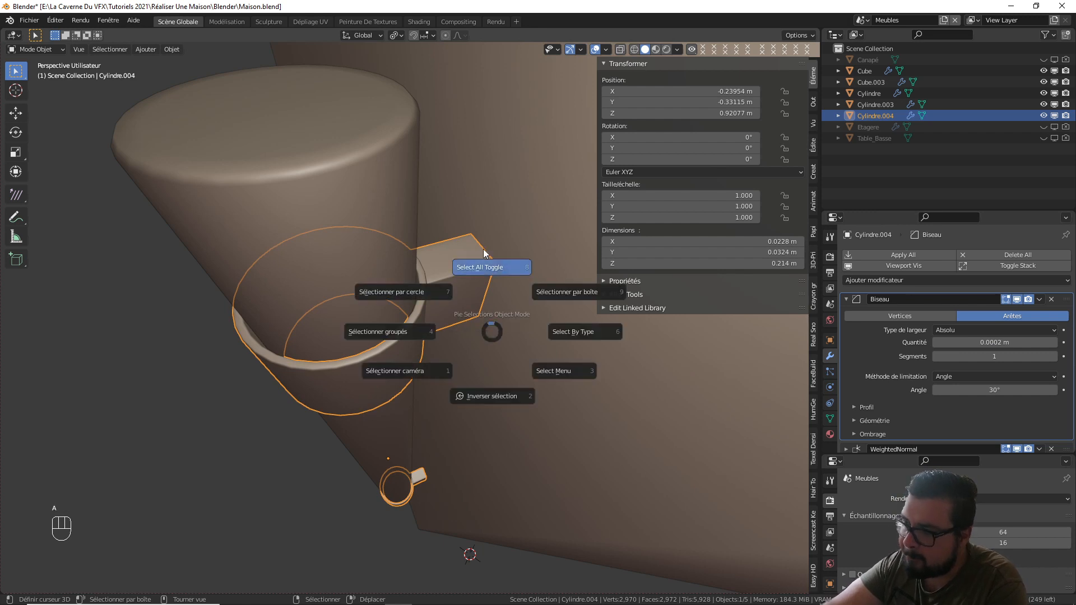
{"action": "left_click", "coordinate": [486, 266]}
- Assign the existing Handle_material to the handle's vertical bar
{"action": "scroll", "coordinate": [450, 301], "scroll_direction": "down", "scroll_amount": 5}
{"action": "middle_click_drag", "start_coordinate": [462, 308], "coordinate": [428, 318]}
{"action": "left_click", "coordinate": [405, 311]}
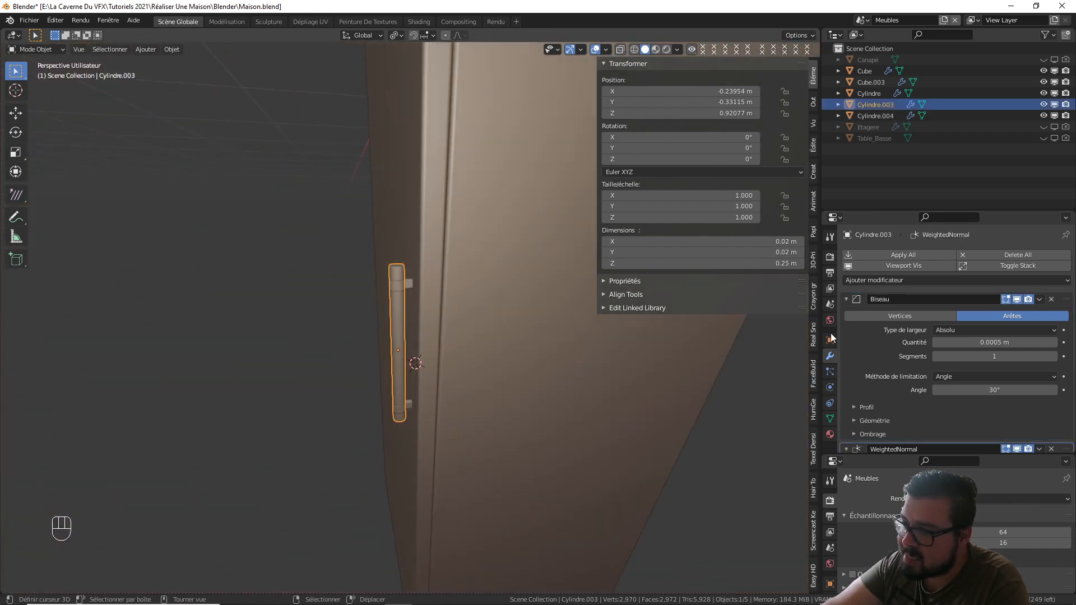
{"action": "left_click", "coordinate": [830, 435]}
{"action": "left_click", "coordinate": [849, 302]}
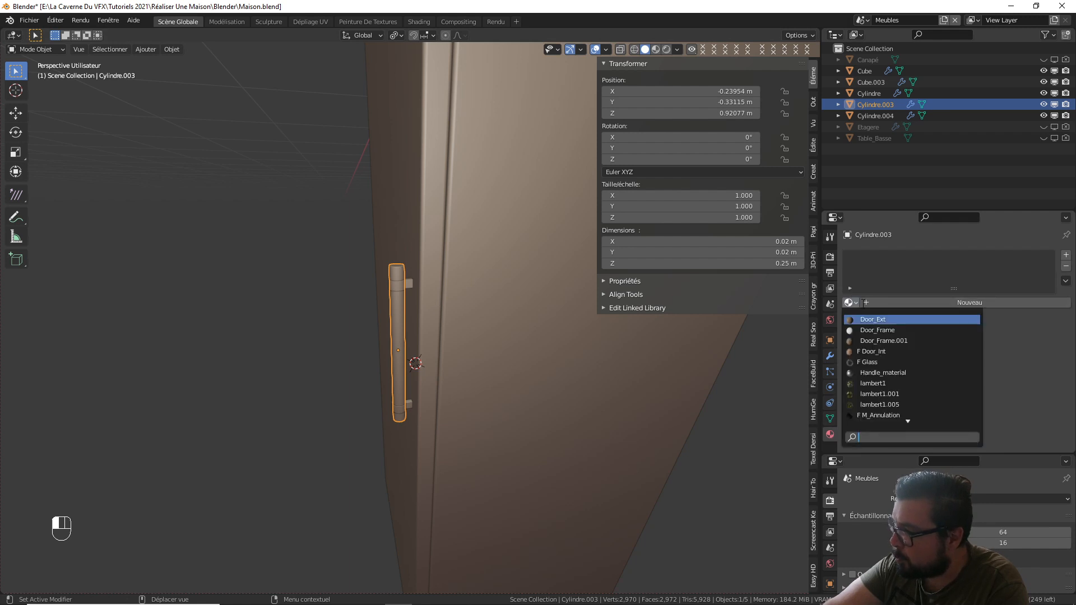
{"action": "type", "text": "met"}
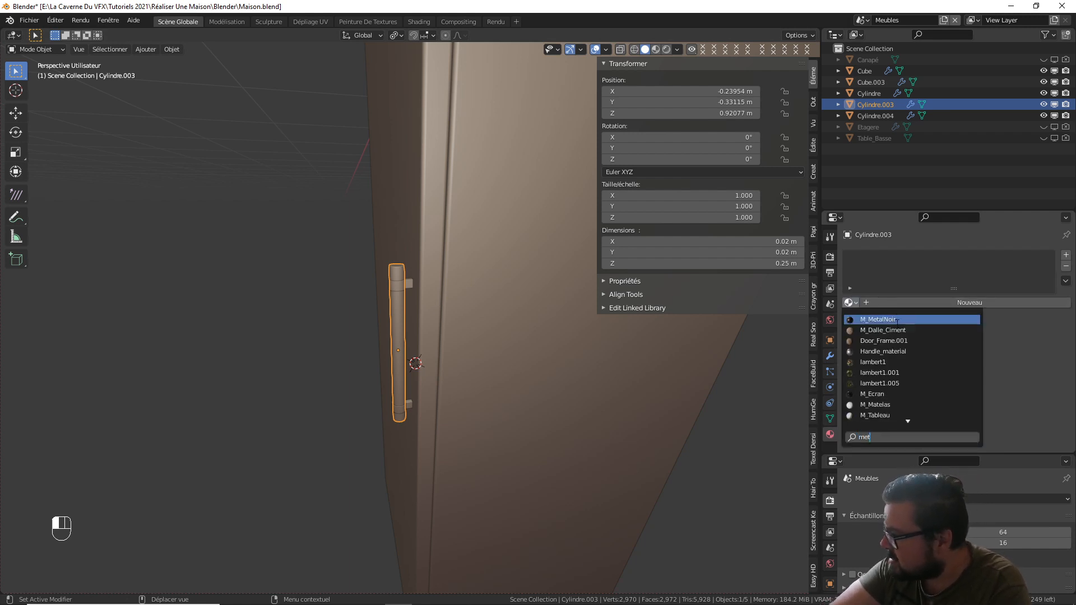
{"action": "left_click", "coordinate": [892, 352]}
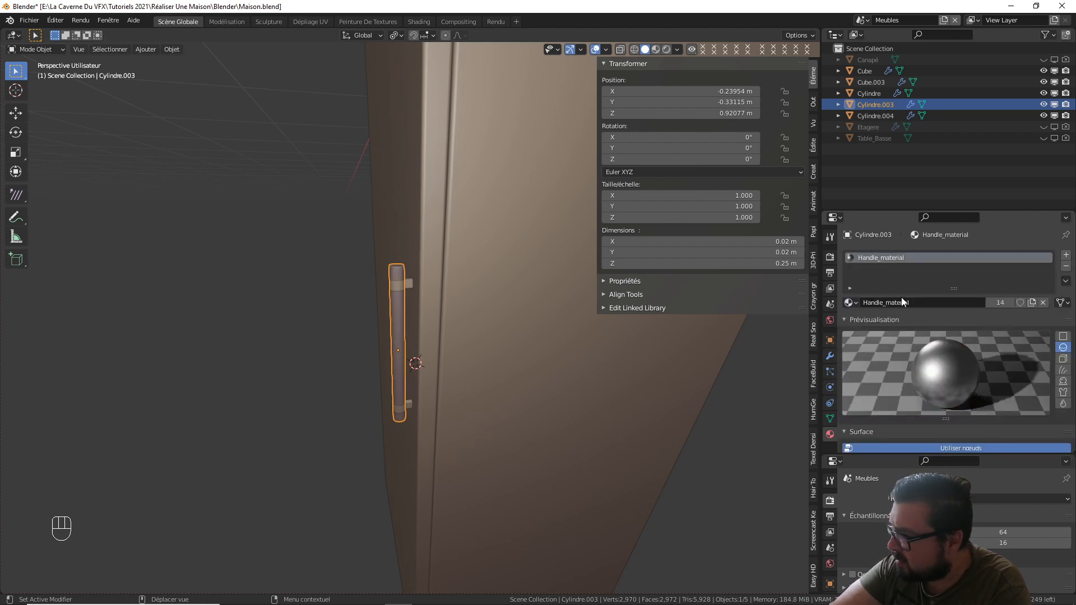
{"action": "scroll", "coordinate": [941, 361], "scroll_direction": "down", "scroll_amount": 2}
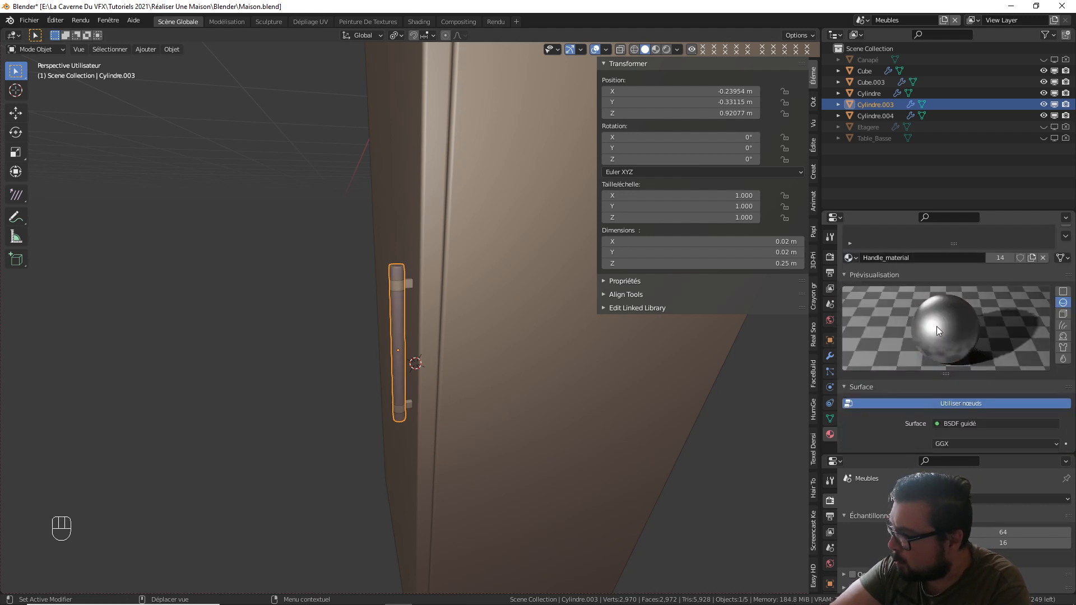
- Assign the existing M_MetalNoir material to the handle's brackets
{"action": "left_click", "coordinate": [402, 288]}
{"action": "left_click", "coordinate": [851, 303]}
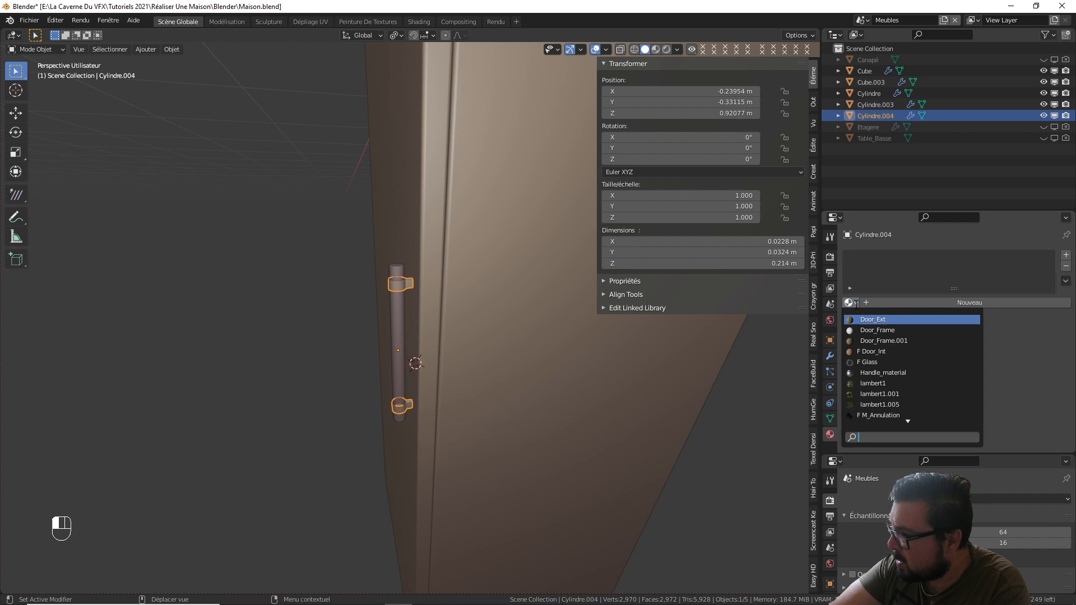
{"action": "type", "text": "metal"}
{"action": "left_click", "coordinate": [894, 319]}
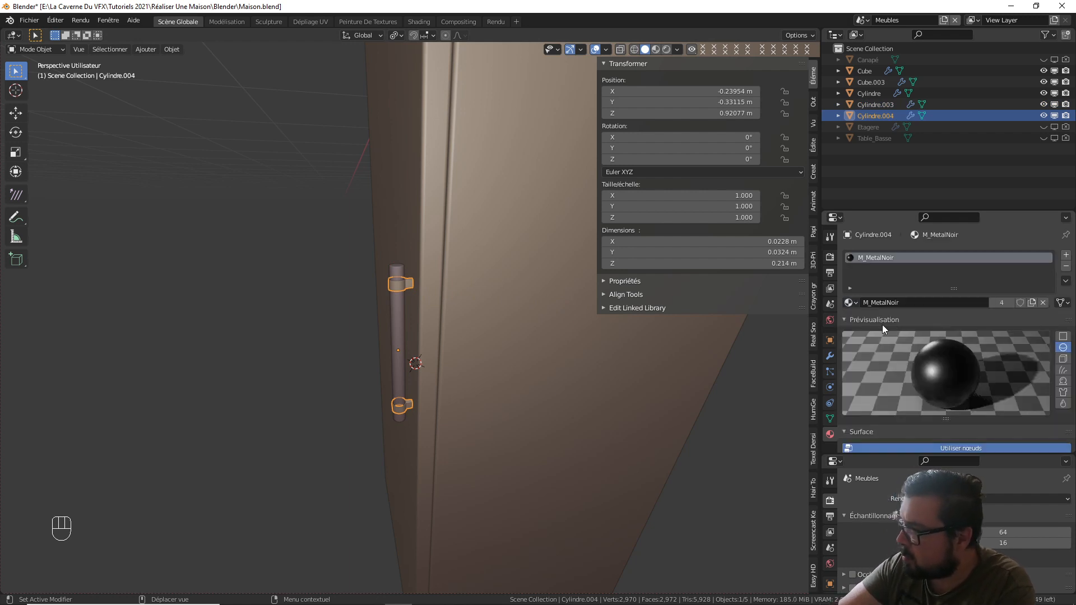
- Create a new material on the refrigerator door and name it M_MetalBlanc
{"action": "left_click", "coordinate": [453, 302]}
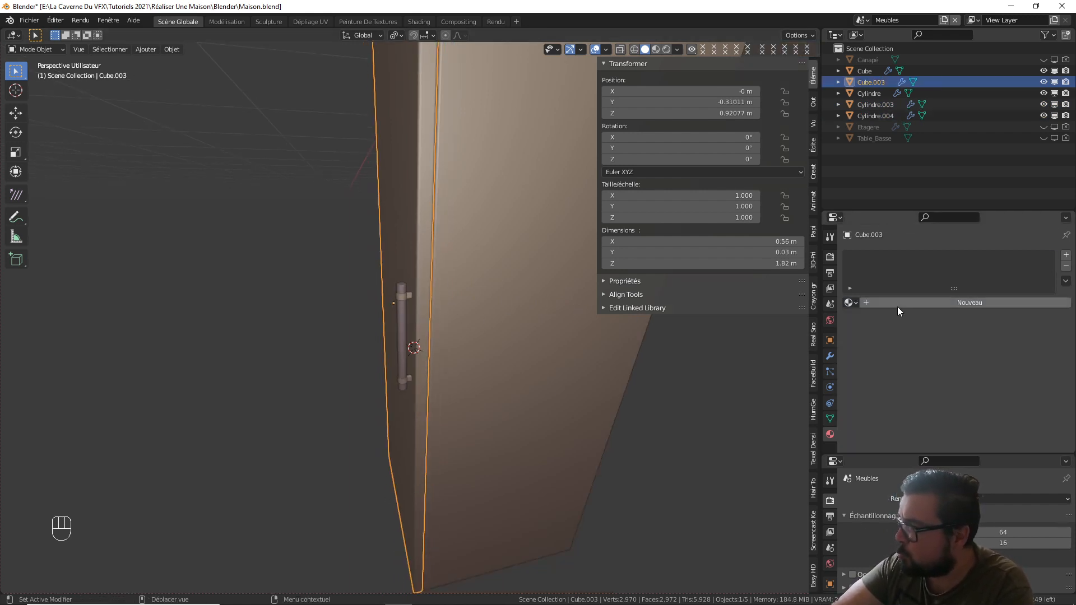
{"action": "scroll", "coordinate": [448, 310], "scroll_direction": "down", "scroll_amount": 2}
{"action": "middle_click_drag", "start_coordinate": [438, 312], "coordinate": [516, 332], "text": "shift"}
{"action": "scroll", "coordinate": [467, 318], "scroll_direction": "down", "scroll_amount": 5}
{"action": "scroll", "coordinate": [414, 308], "scroll_direction": "down", "scroll_amount": 1}
{"action": "scroll", "coordinate": [516, 332], "scroll_direction": "up", "scroll_amount": 4}
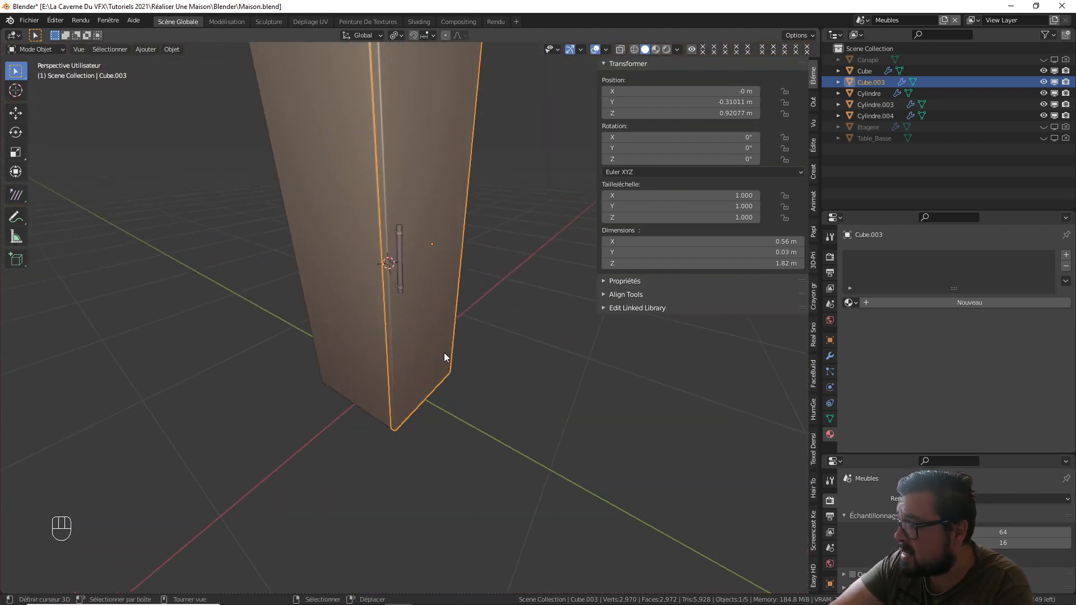
{"action": "middle_click_drag", "start_coordinate": [444, 352], "coordinate": [456, 412]}
{"action": "left_click", "coordinate": [937, 304]}
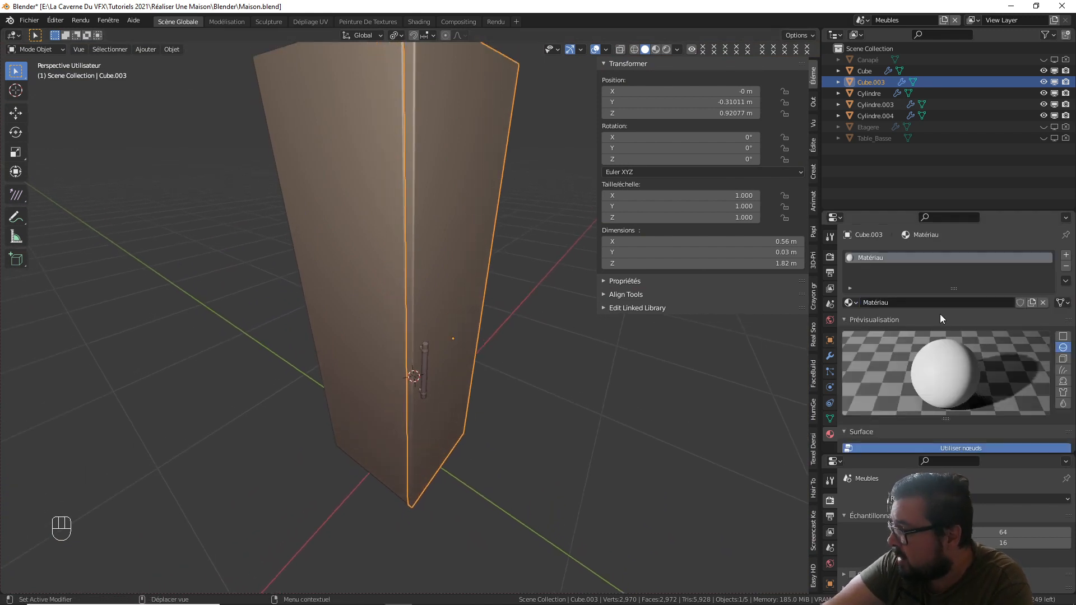
{"action": "left_click", "coordinate": [929, 302]}
{"action": "type", "text": "M"}
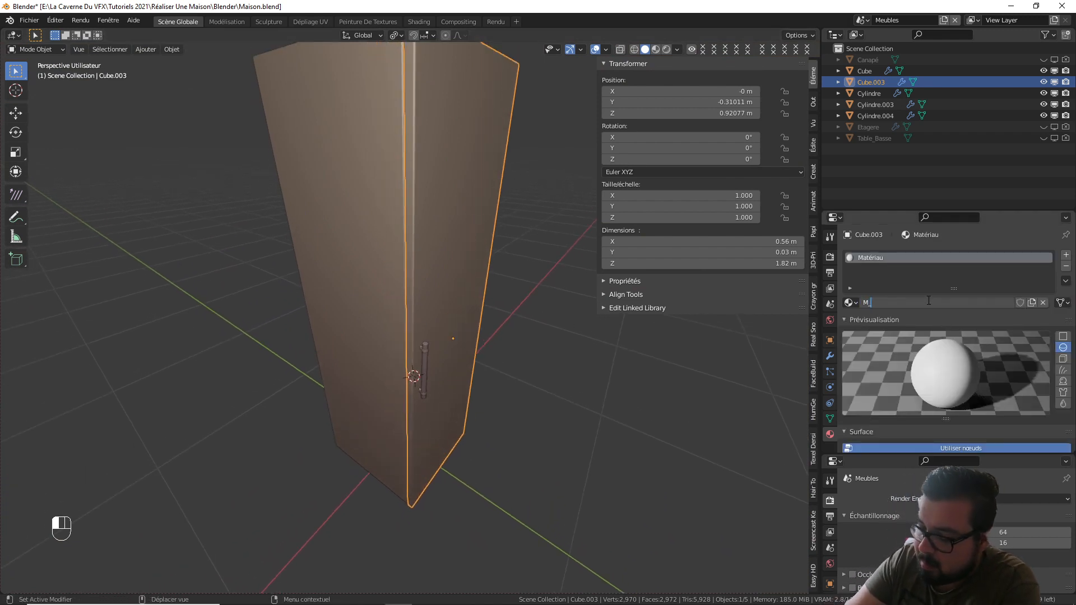
{"action": "type", "text": "_MetalB"}
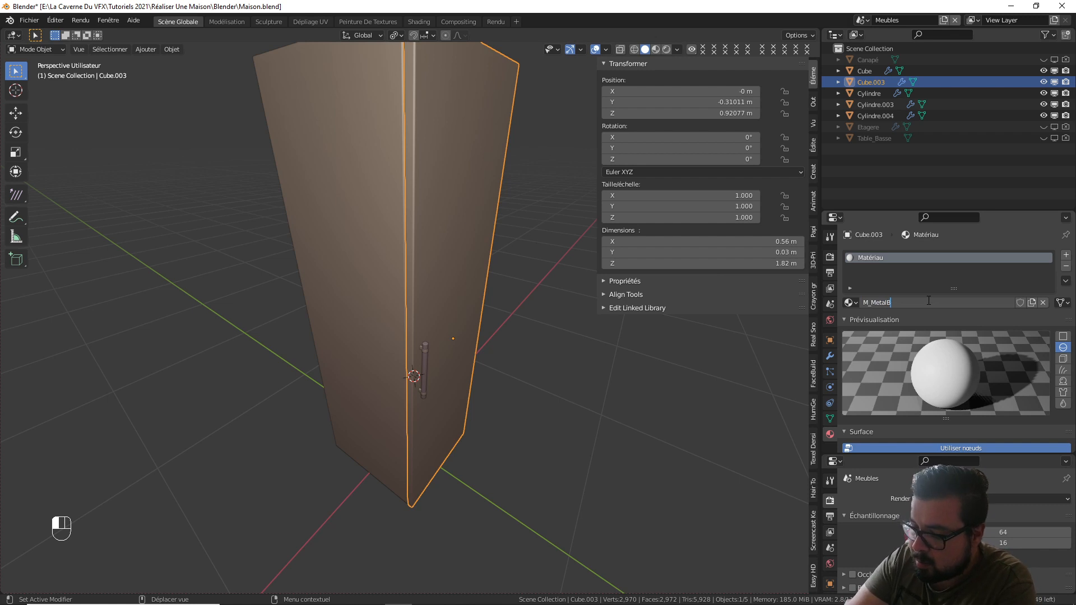
{"action": "type", "text": "lan"}
{"action": "key", "text": "Return"}
- Set the M_MetalBlanc material's metallic to 0.5, specular to 1 and roughness to 0.35
{"action": "scroll", "coordinate": [953, 342], "scroll_direction": "down", "scroll_amount": 5}
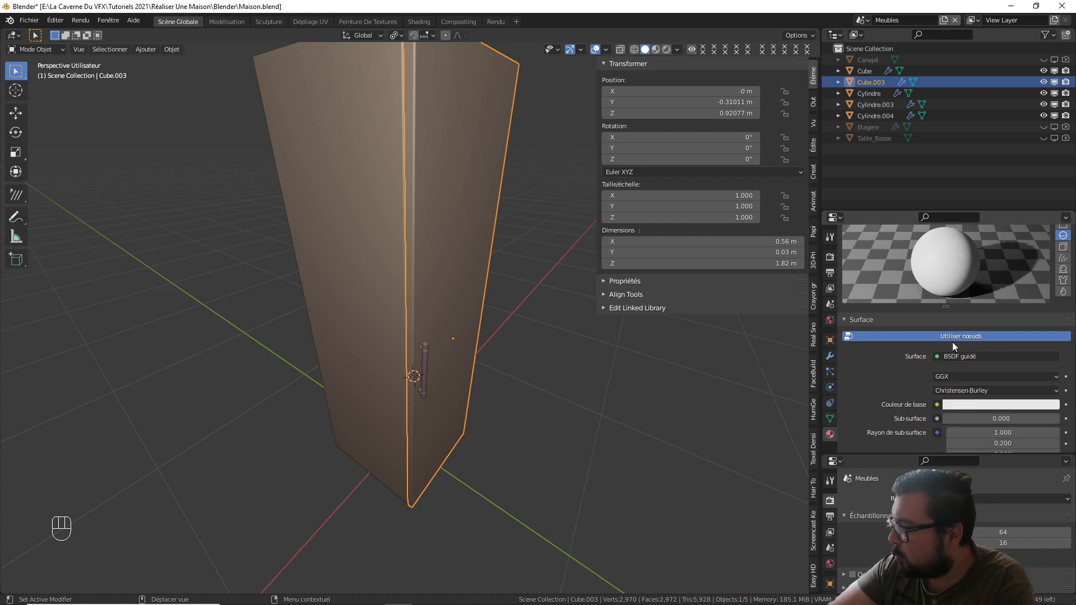
{"action": "scroll", "coordinate": [977, 398], "scroll_direction": "down", "scroll_amount": 3}
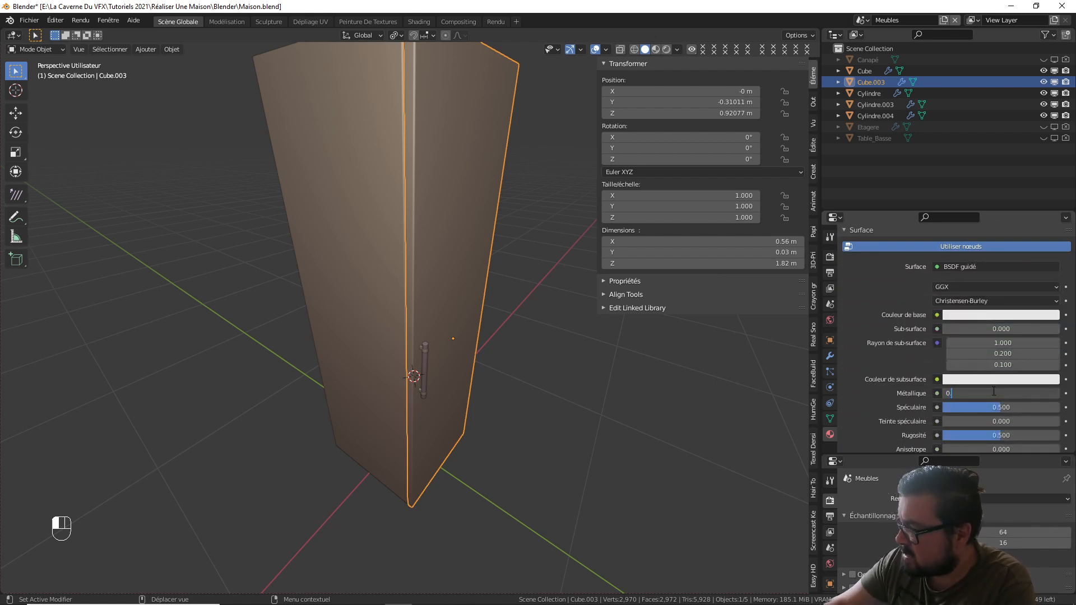
{"action": "left_click_drag", "start_coordinate": [995, 408], "coordinate": [1000, 407]}
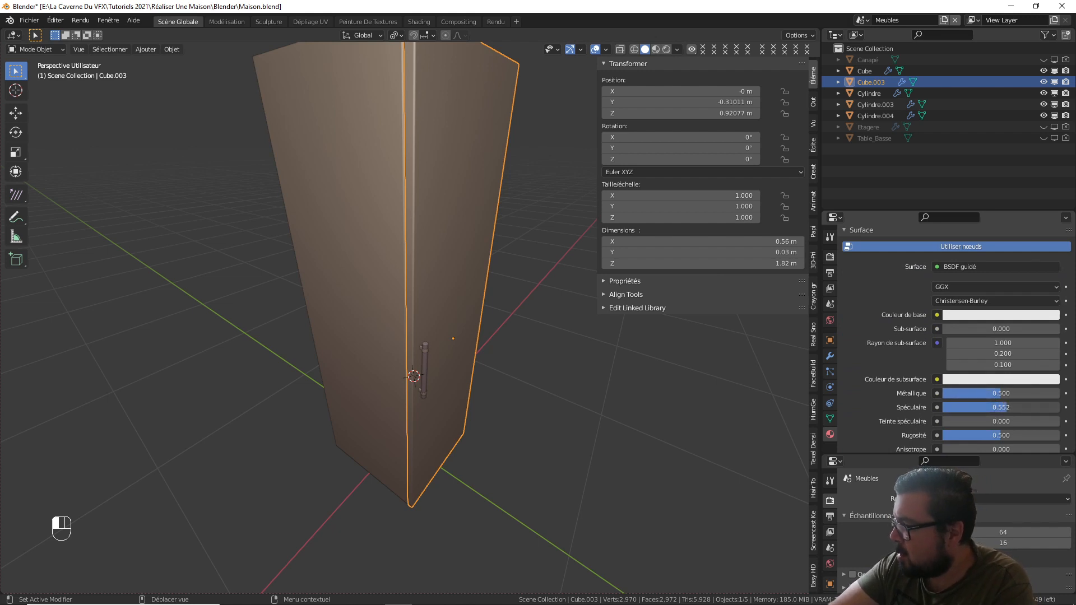
{"action": "type", "text": "0.35"}
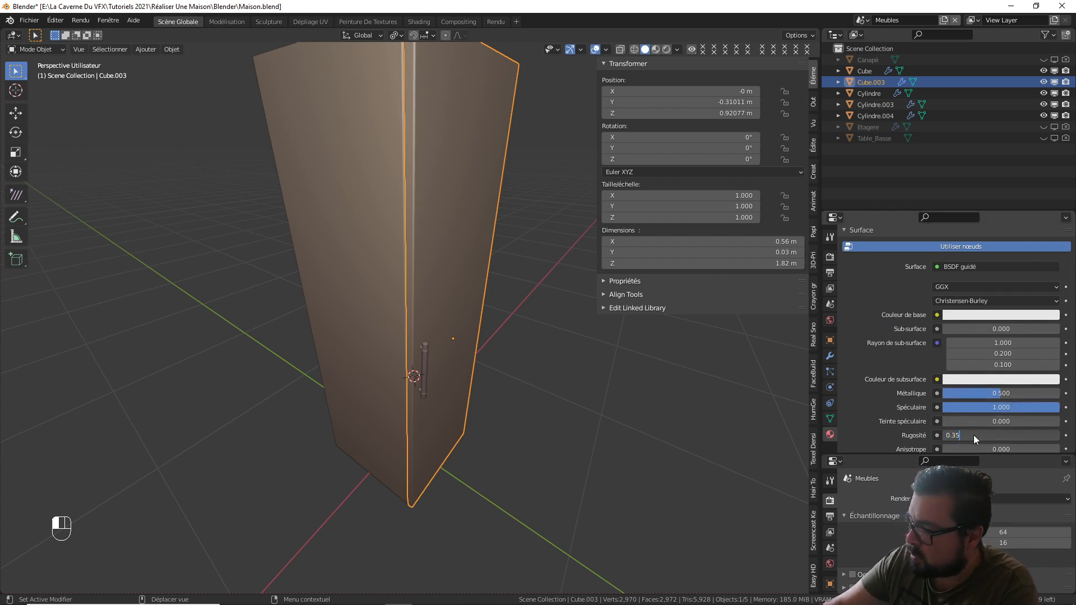
{"action": "key", "text": "Return"}
{"action": "scroll", "coordinate": [976, 404], "scroll_direction": "up", "scroll_amount": 7}
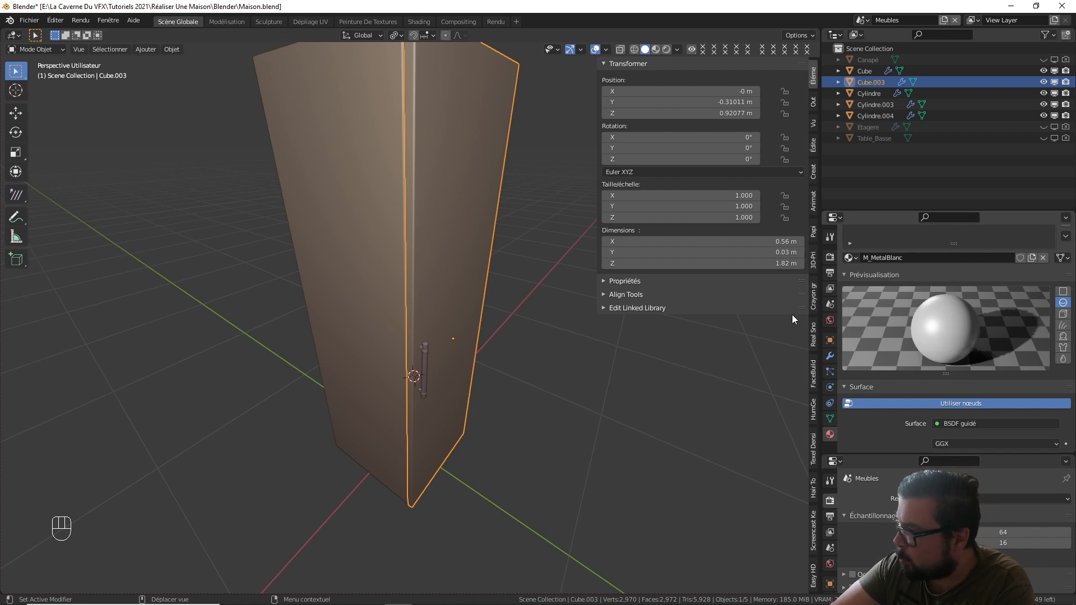
- Assign the existing M_MetalBlanc material to the refrigerator's main body
{"action": "middle_click_drag", "start_coordinate": [449, 225], "coordinate": [411, 274]}
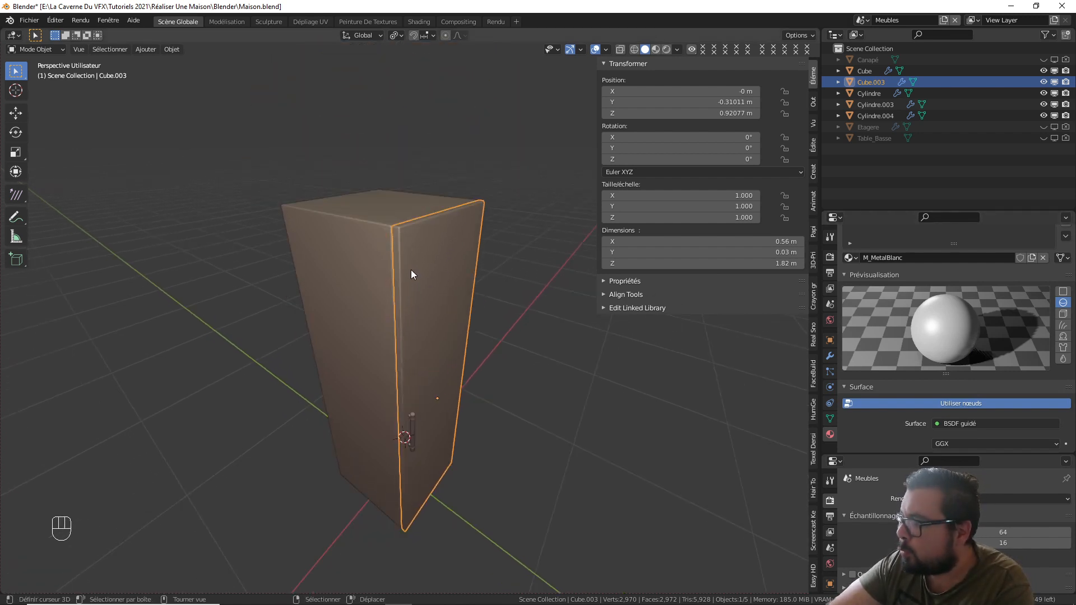
{"action": "left_click", "coordinate": [366, 271]}
{"action": "left_click", "coordinate": [848, 302]}
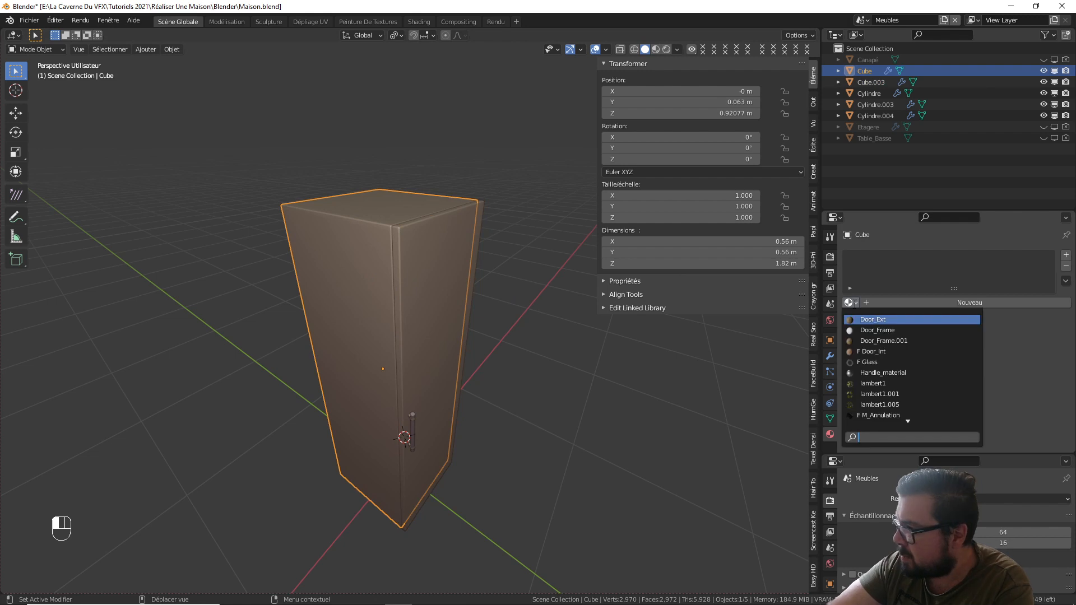
{"action": "type", "text": "met"}
{"action": "key", "text": "Return"}
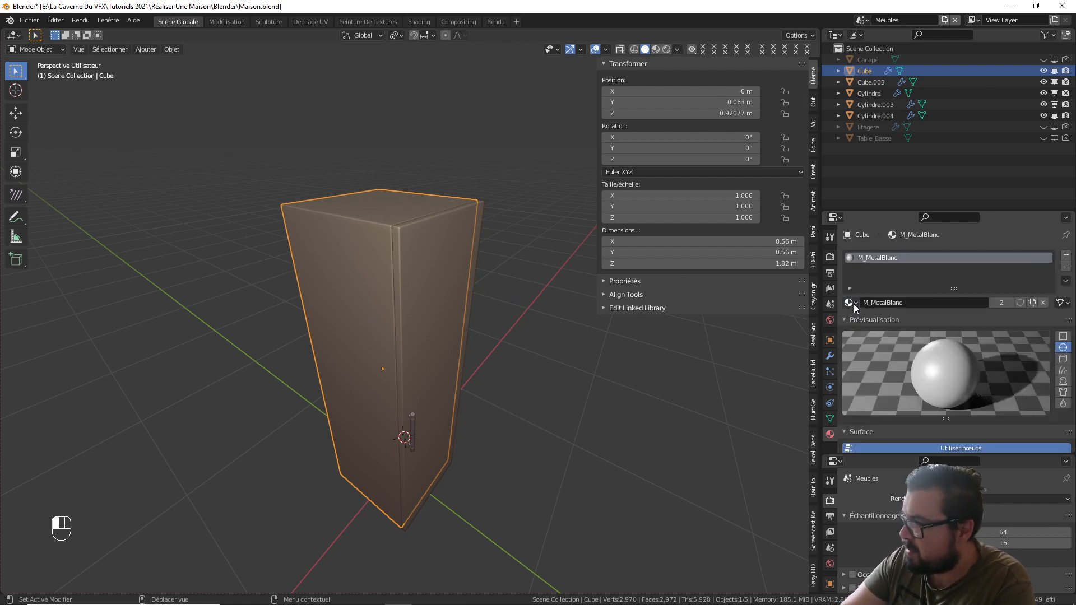
- Assign the existing M_Plastic material to the cylindrical feet under the refrigerator
{"action": "middle_click_drag", "start_coordinate": [490, 480], "coordinate": [450, 389], "text": "shift"}
{"action": "scroll", "coordinate": [449, 388], "scroll_direction": "up", "scroll_amount": 4}
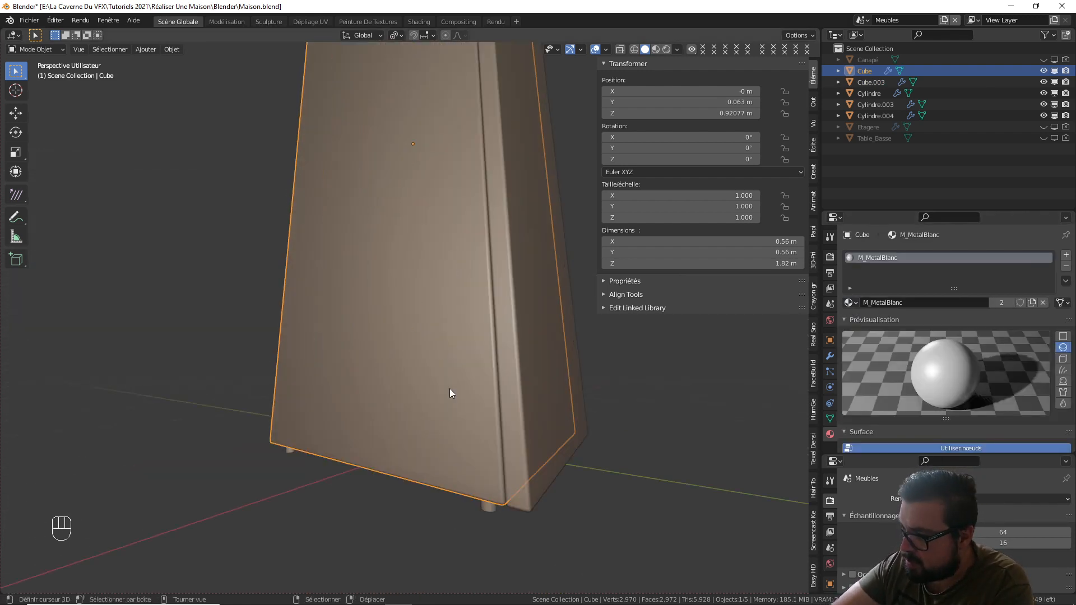
{"action": "left_click", "coordinate": [493, 512]}
{"action": "left_click", "coordinate": [849, 303]}
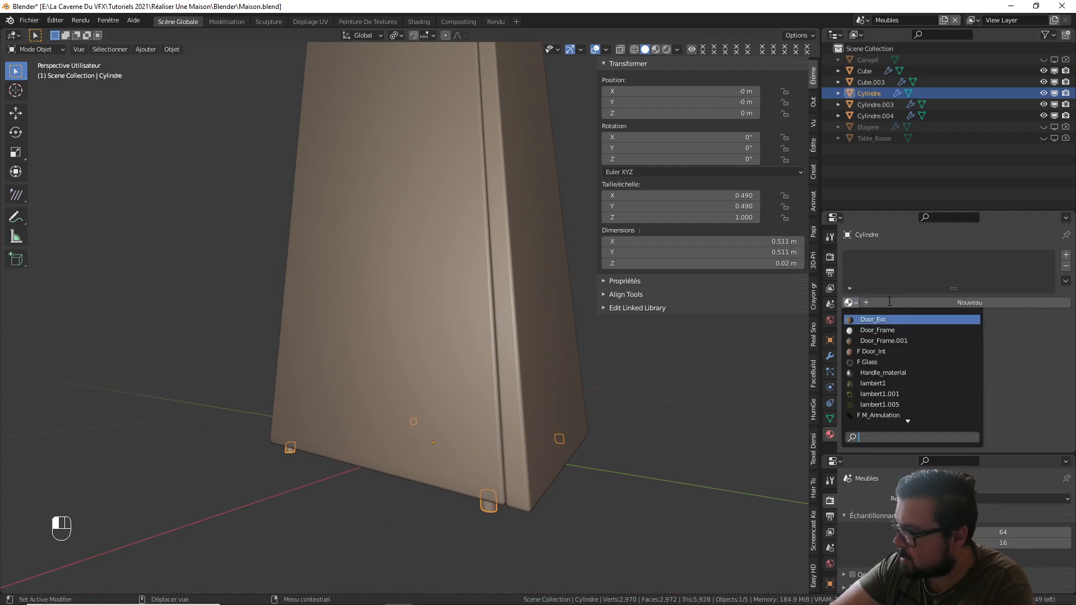
{"action": "type", "text": "plas"}
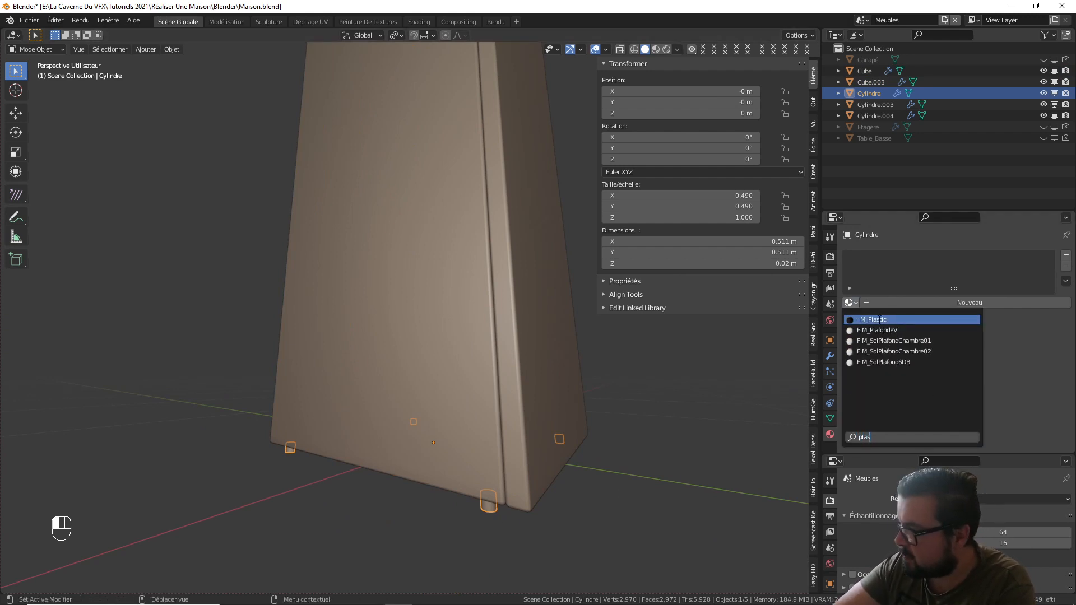
{"action": "left_click", "coordinate": [879, 320]}
- Join the body, door, feet, brackets and handle bar into one object, with the bar active, and apply its rotation and scale
{"action": "scroll", "coordinate": [535, 419], "scroll_direction": "down", "scroll_amount": 2}
{"action": "key", "text": "a"}
{"action": "left_click", "coordinate": [546, 367]}
{"action": "middle_click_drag", "start_coordinate": [546, 368], "coordinate": [427, 268]}
{"action": "left_click", "coordinate": [398, 319]}
{"action": "left_click", "coordinate": [399, 318], "text": "shift"}
{"action": "left_click", "coordinate": [431, 255], "text": "shift"}
{"action": "middle_click_drag", "start_coordinate": [444, 206], "coordinate": [452, 384]}
{"action": "scroll", "coordinate": [453, 336], "scroll_direction": "down", "scroll_amount": 3, "text": "shift"}
{"action": "left_click", "coordinate": [446, 317], "text": "shift"}
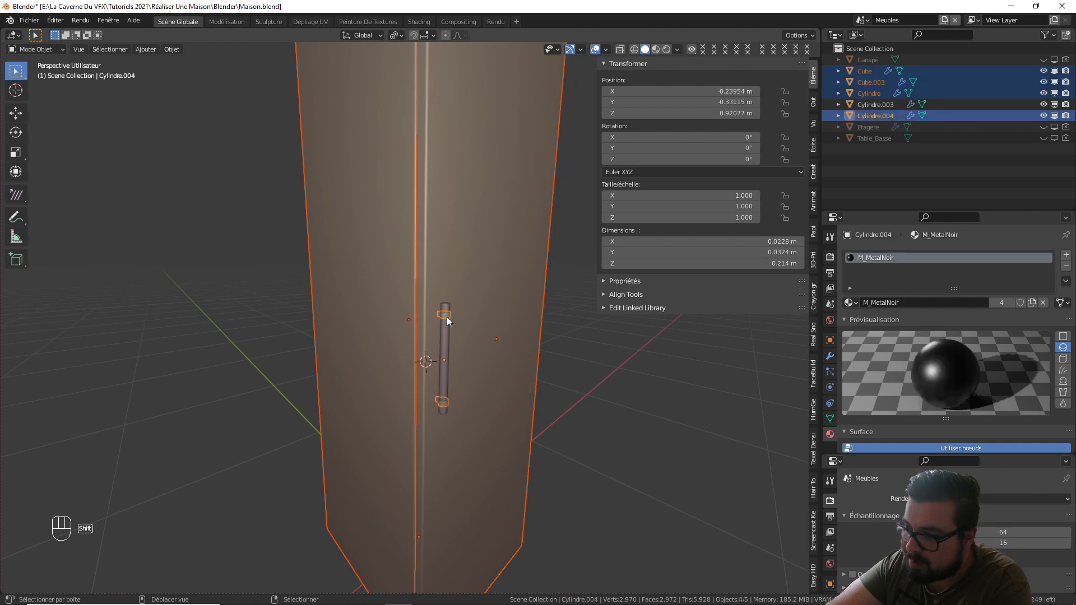
{"action": "left_click", "coordinate": [447, 334], "text": "shift"}
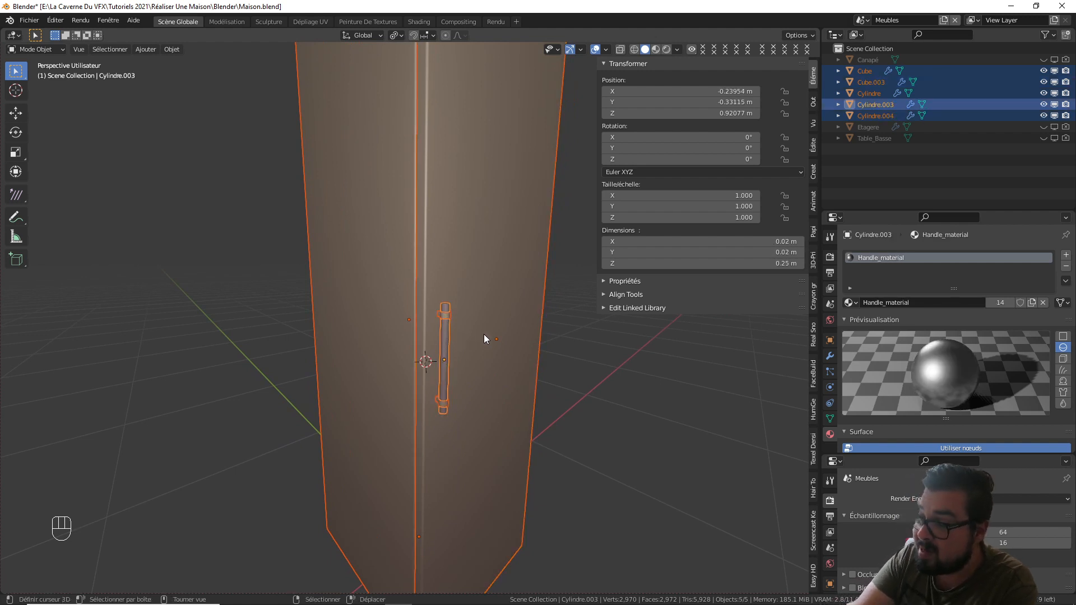
{"action": "key", "text": "ctrl+j"}
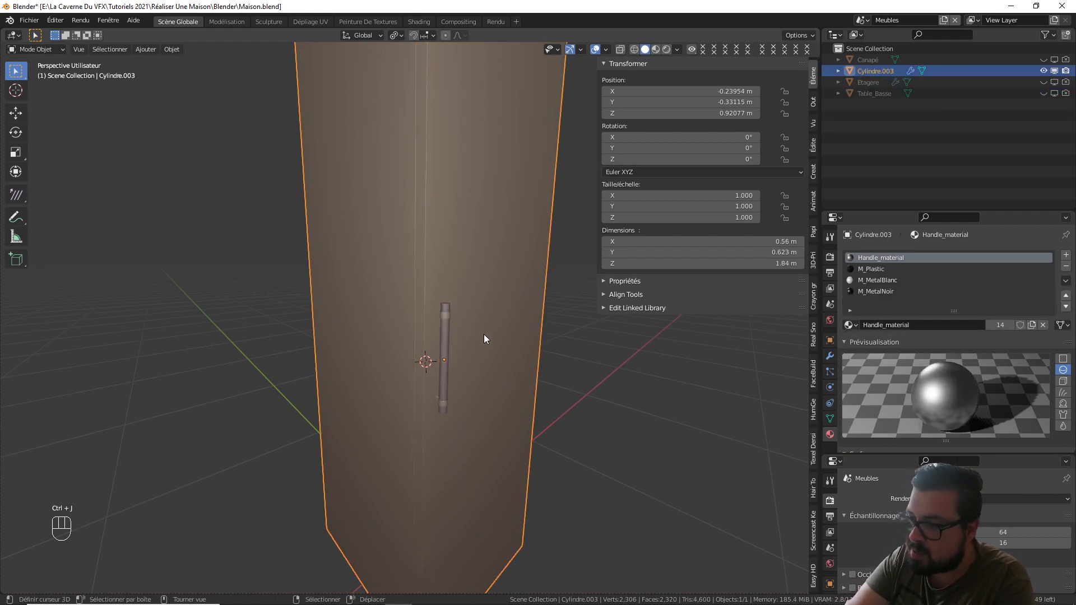
{"action": "key", "text": "q"}
{"action": "left_click", "coordinate": [457, 312]}
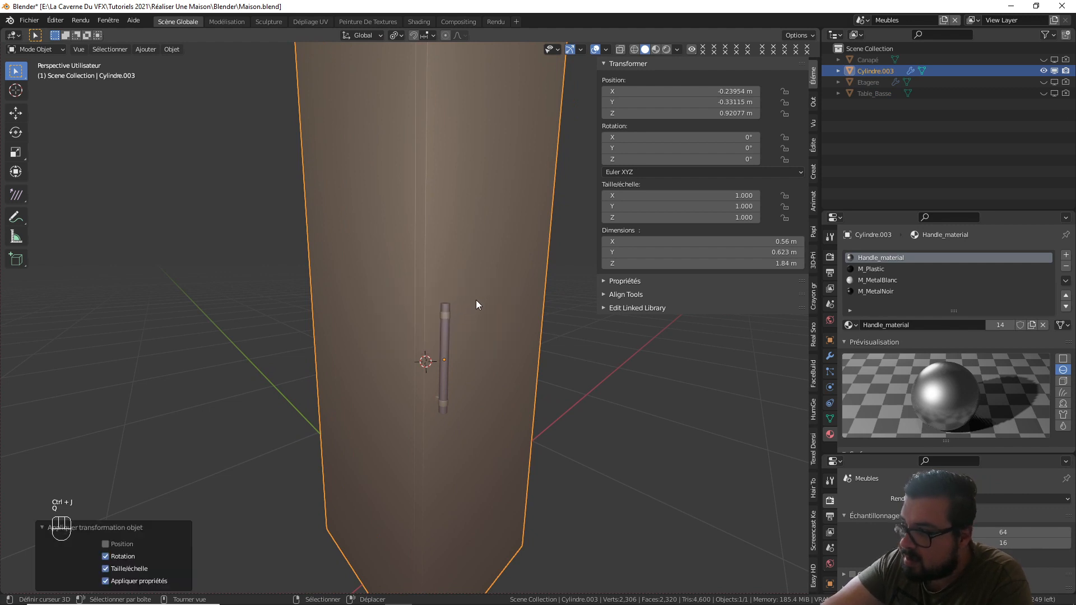
- Undo the applied transforms and the joining of the fridge parts, then clear the selection
{"action": "key", "text": "ctrl+z"}
{"action": "middle_click_drag", "start_coordinate": [477, 300], "coordinate": [471, 399]}
{"action": "scroll", "coordinate": [460, 328], "scroll_direction": "down", "scroll_amount": 2}
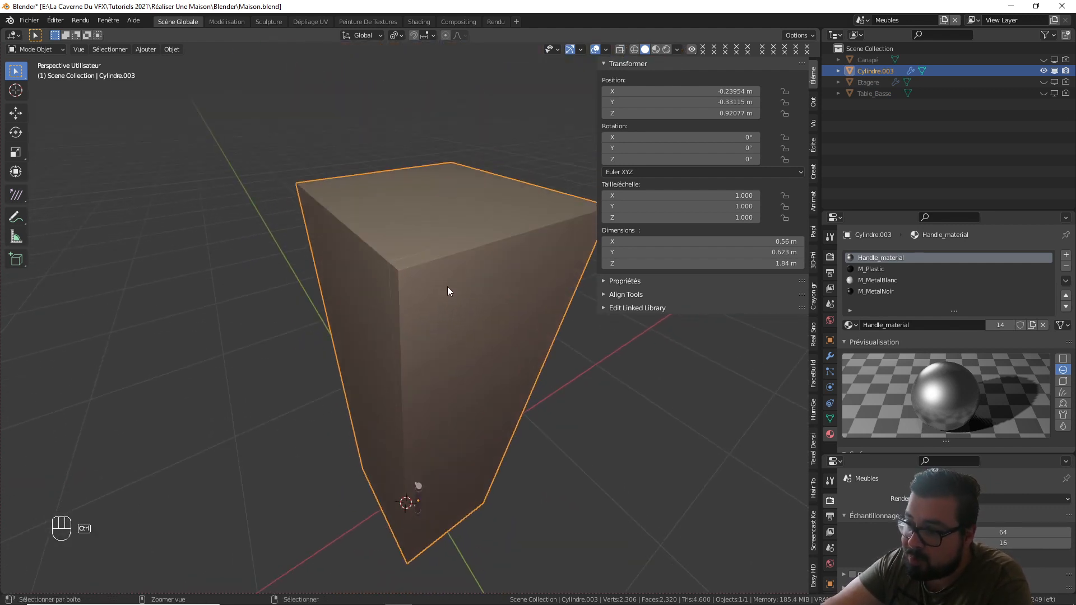
{"action": "key", "text": "ctrl+z"}
{"action": "key", "text": "ctrl+z"}
{"action": "key", "text": "ctrl+z"}
{"action": "middle_click_drag", "start_coordinate": [450, 312], "coordinate": [469, 297]}
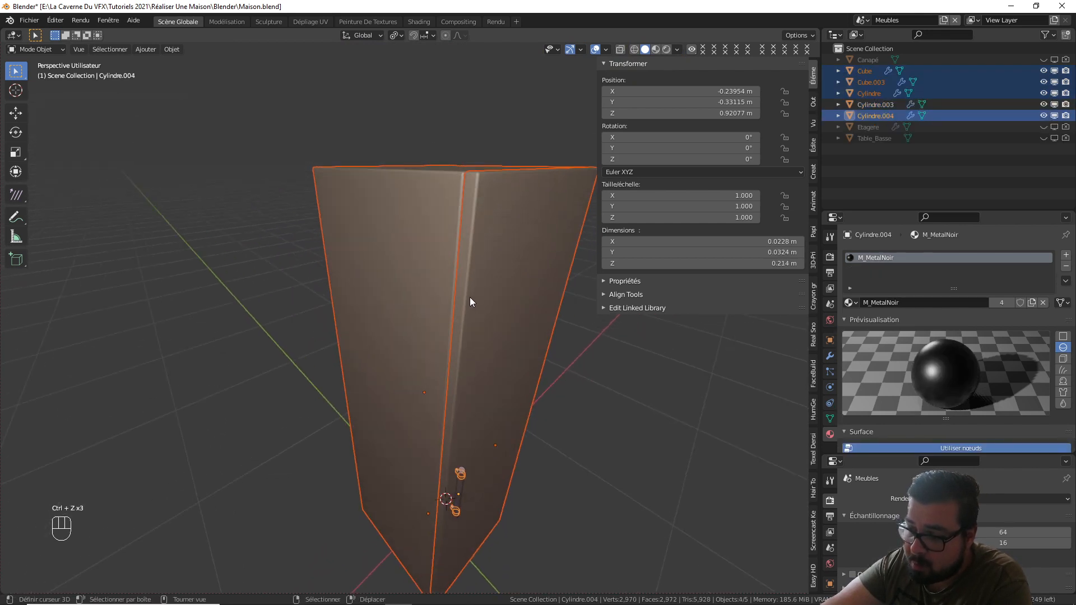
{"action": "key", "text": "a"}
- Apply the Bevel and WeightedNormal modifiers on the fridge's black feet
{"action": "left_click", "coordinate": [459, 242]}
{"action": "middle_click_drag", "start_coordinate": [469, 448], "coordinate": [469, 351], "text": "shift"}
{"action": "left_click", "coordinate": [507, 503]}
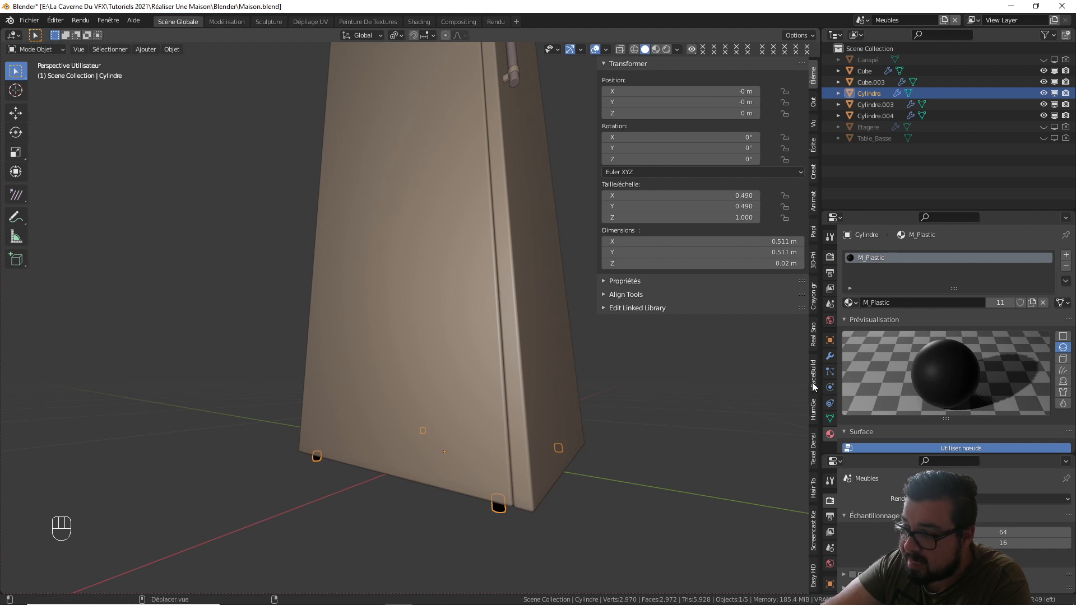
{"action": "left_click", "coordinate": [830, 356]}
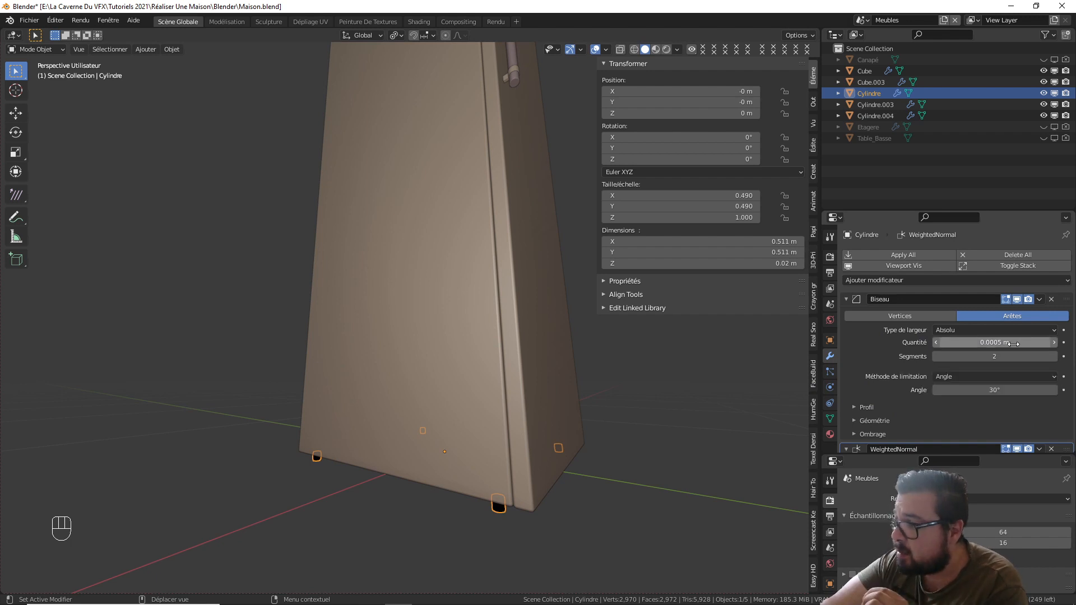
{"action": "left_click", "coordinate": [1067, 301]}
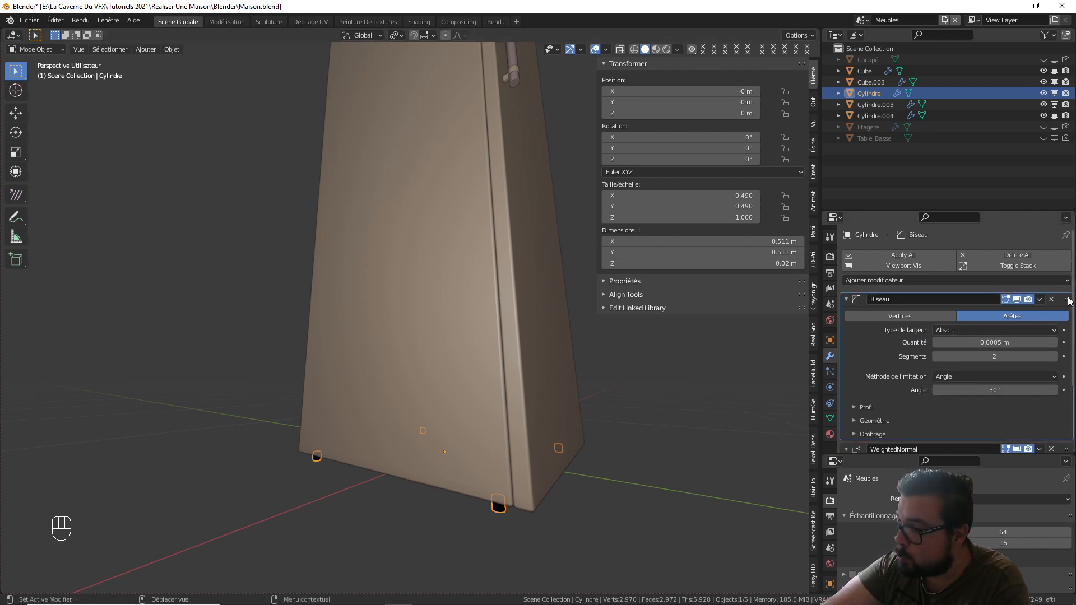
{"action": "key", "text": "ctrl+a"}
{"action": "key", "text": "ctrl+a"}
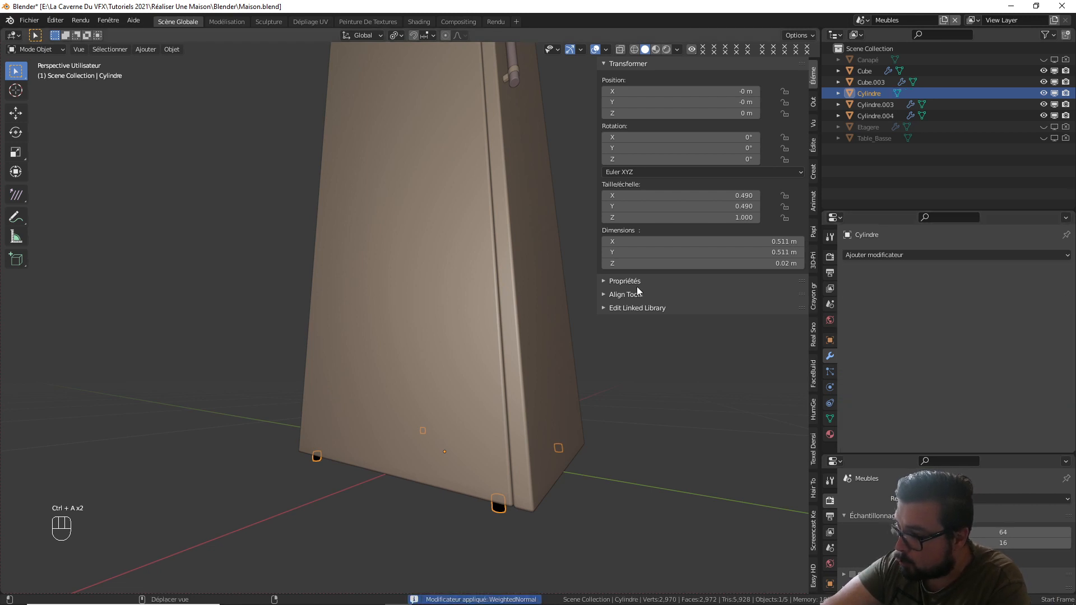
- Apply the Bevel and WeightedNormal modifiers on the fridge door and on the main body
{"action": "left_click", "coordinate": [513, 353]}
{"action": "left_click", "coordinate": [1065, 301]}
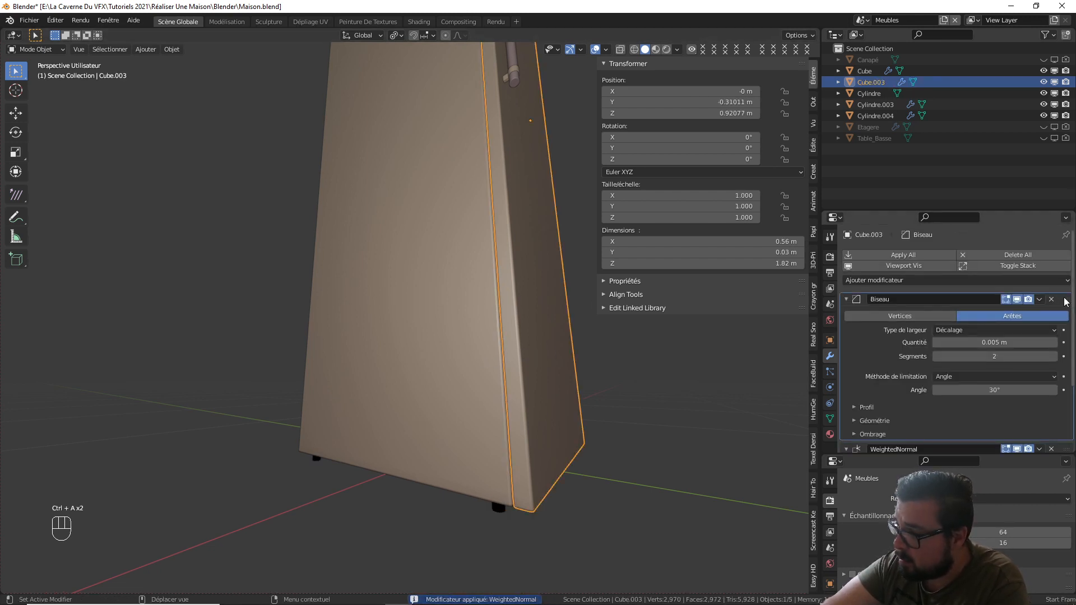
{"action": "key", "text": "ctrl+a"}
{"action": "key", "text": "ctrl+a"}
{"action": "left_click", "coordinate": [569, 314]}
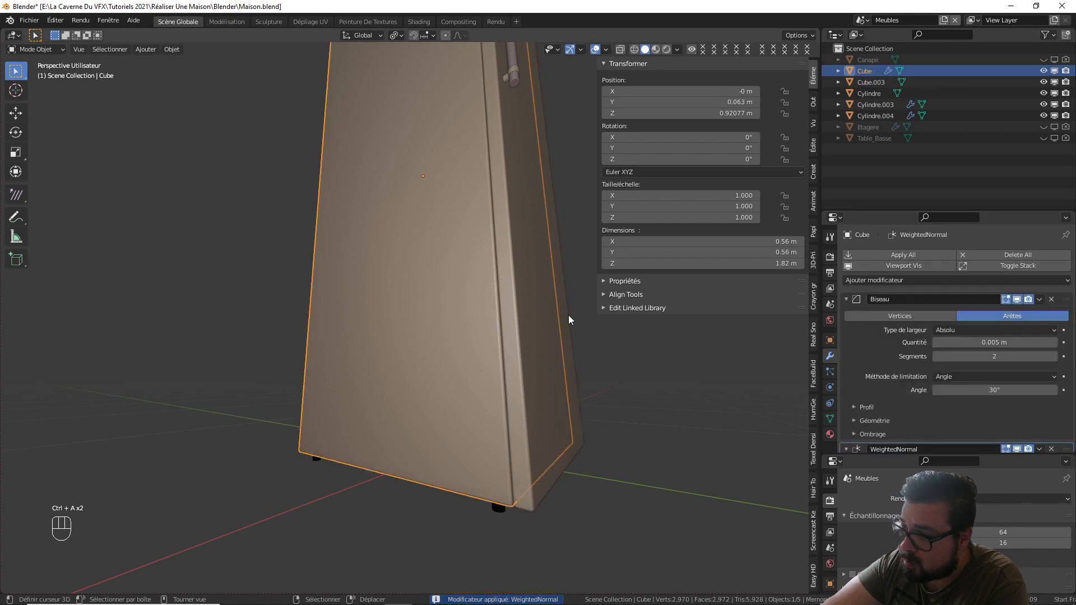
{"action": "key", "text": "ctrl+a"}
{"action": "key", "text": "ctrl+a"}
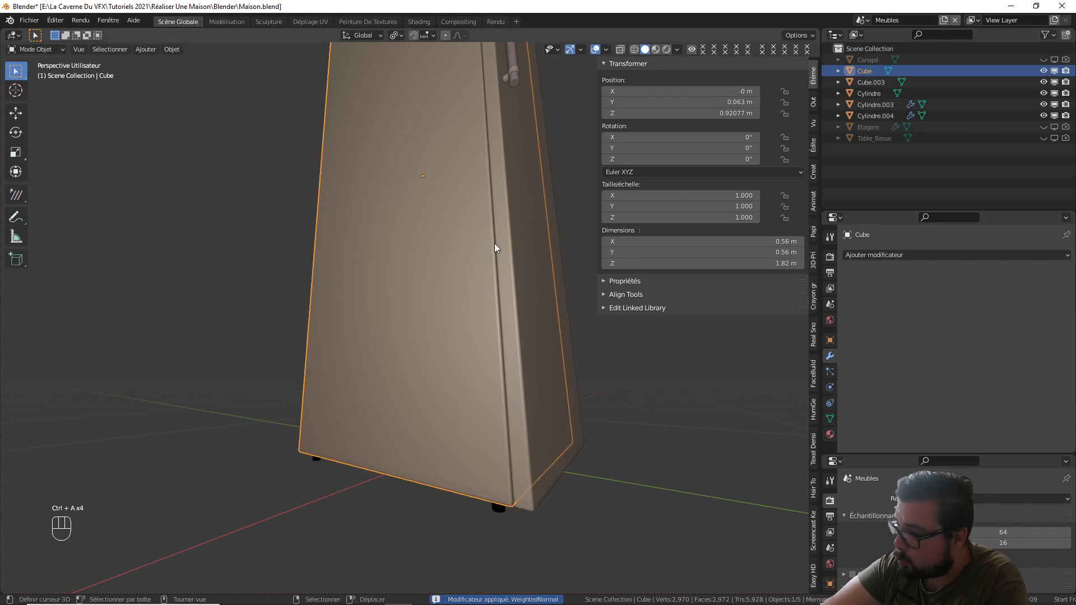
- Apply the Bevel and WeightedNormal modifiers on the handle mounts and on the handle bar
{"action": "middle_click_drag", "start_coordinate": [494, 243], "coordinate": [482, 405]}
{"action": "left_click", "coordinate": [530, 380]}
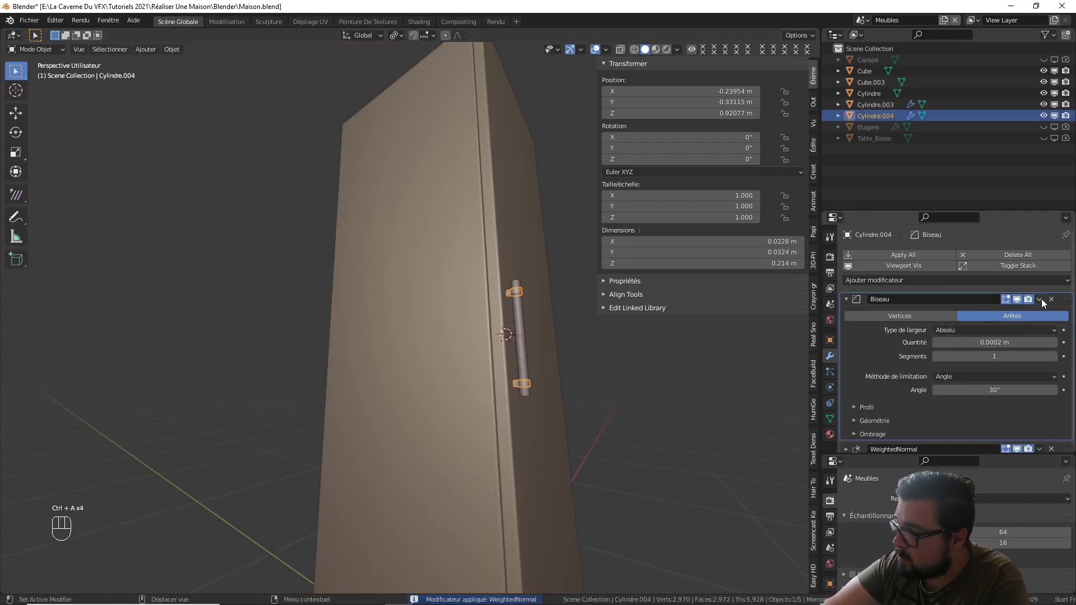
{"action": "key", "text": "ctrl+a"}
{"action": "key", "text": "ctrl+a"}
{"action": "left_click", "coordinate": [525, 292]}
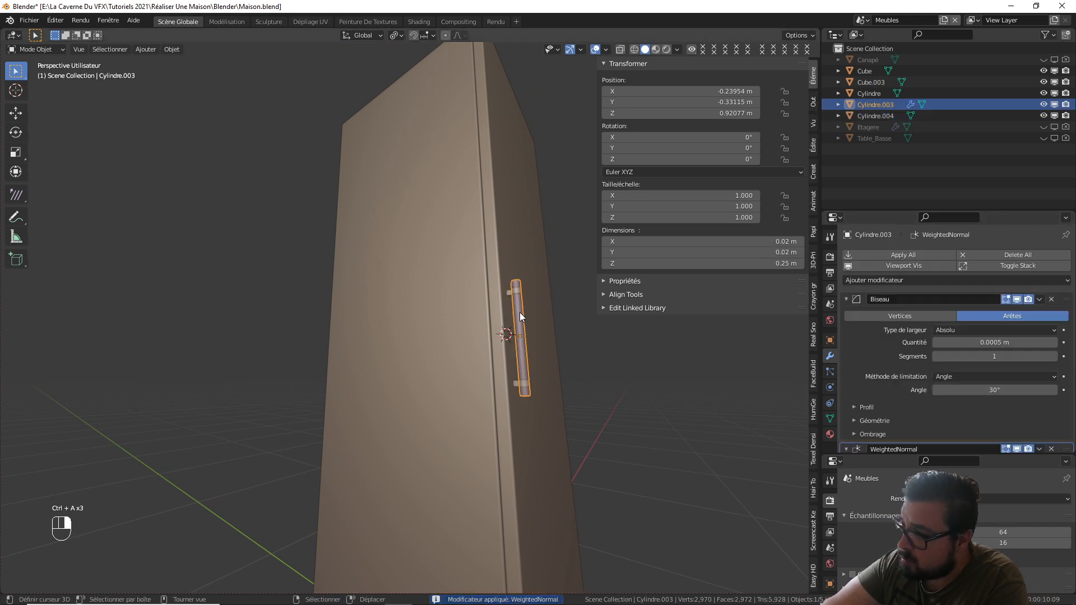
{"action": "key", "text": "ctrl+a"}
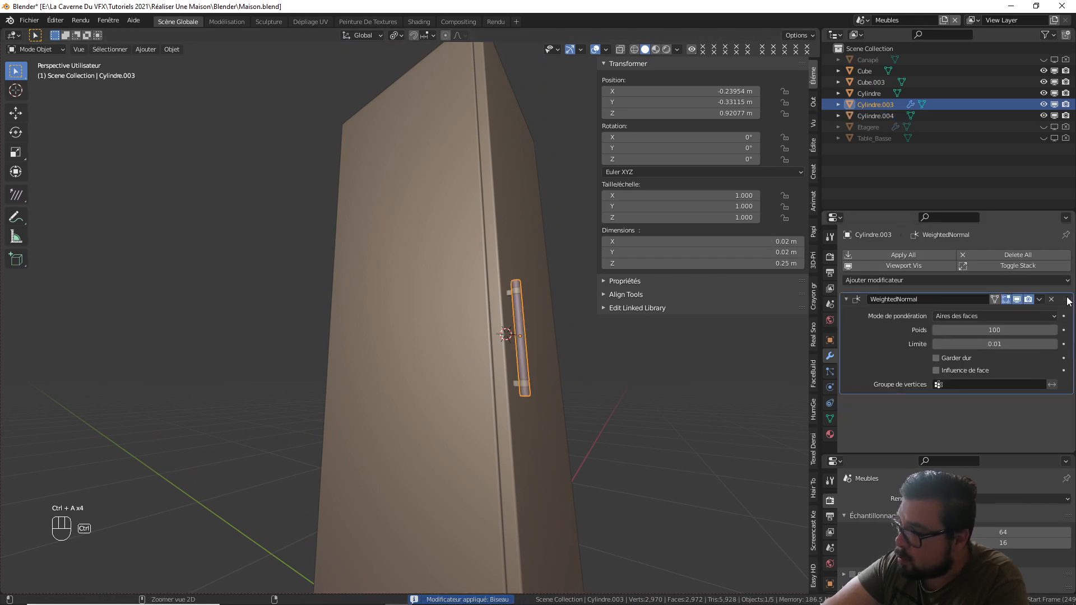
{"action": "key", "text": "ctrl+a"}
- Join the handle bar, handle mounts, door and body into the feet object
{"action": "left_click", "coordinate": [517, 292], "text": "shift"}
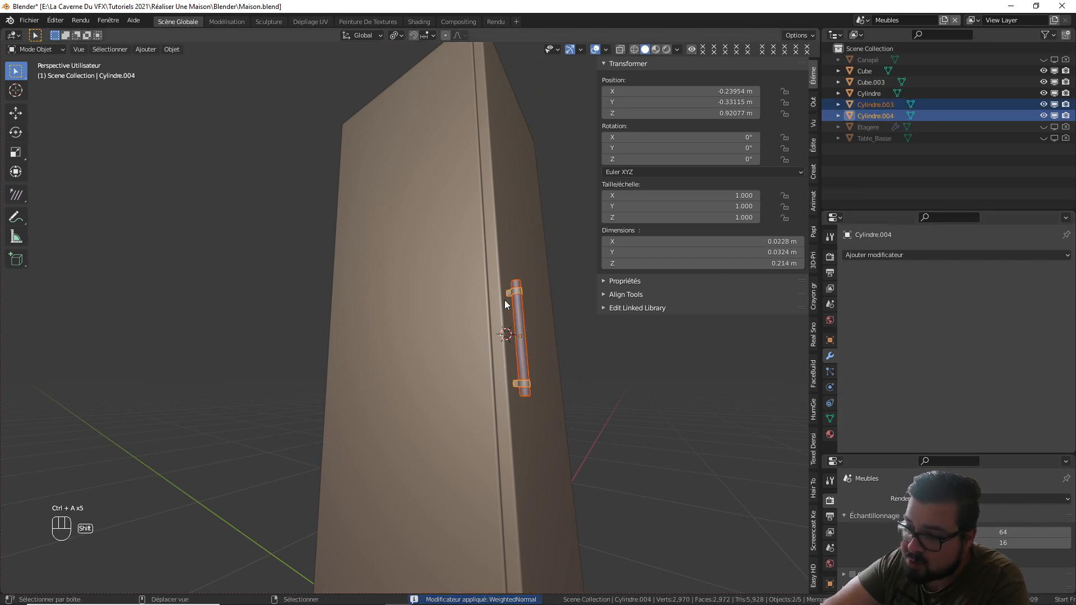
{"action": "left_click", "coordinate": [504, 302], "text": "shift"}
{"action": "left_click", "coordinate": [496, 492], "text": "shift"}
{"action": "middle_click_drag", "start_coordinate": [495, 492], "coordinate": [459, 465]}
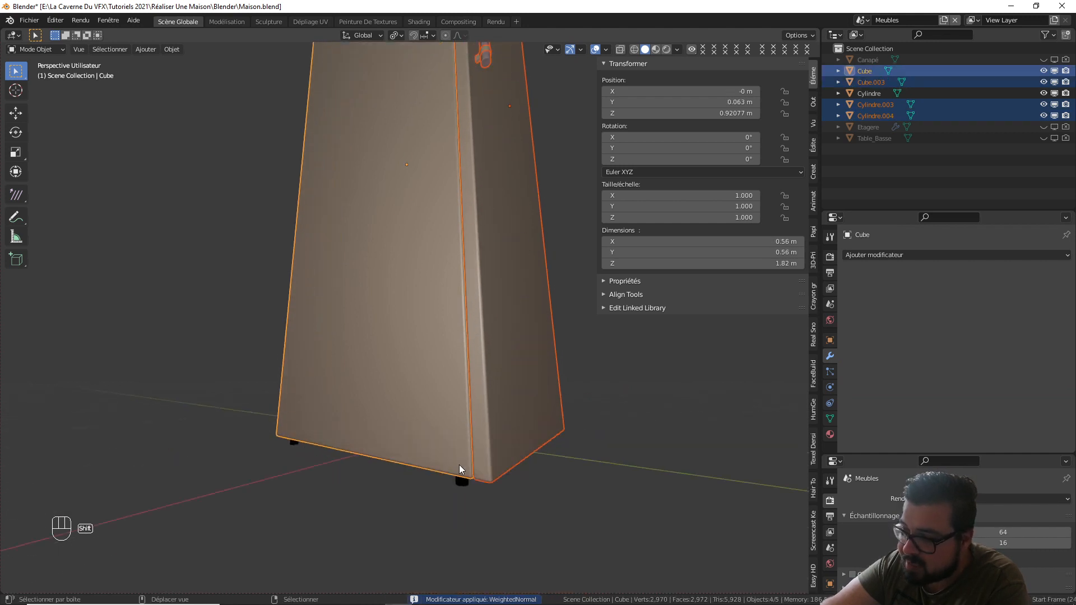
{"action": "left_click", "coordinate": [468, 480], "text": "shift"}
{"action": "key", "text": "ctrl+j"}
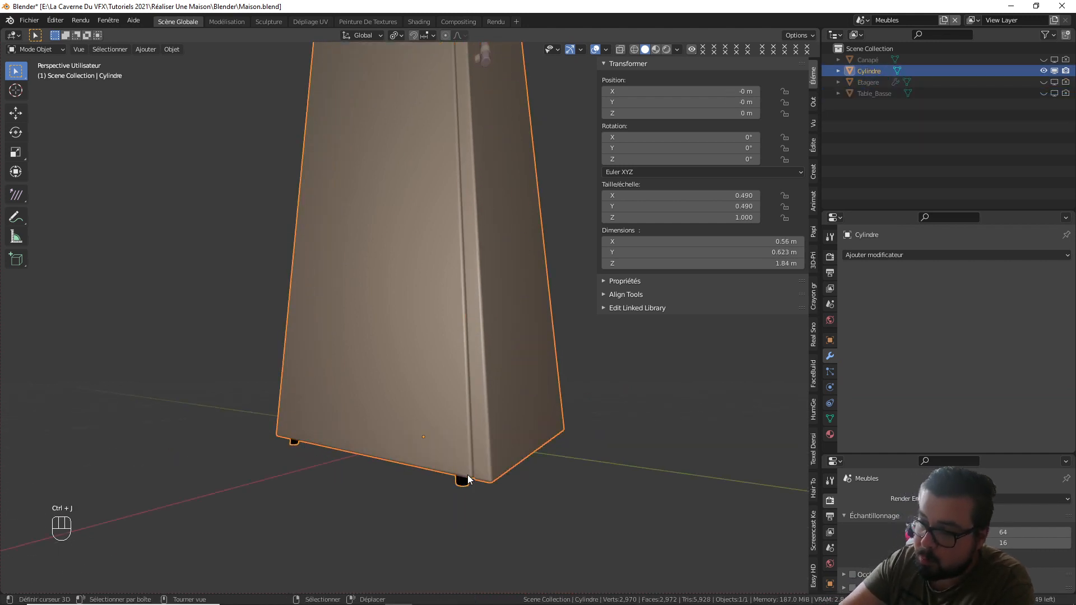
- Copy the joined fridge object and switch to the Maison scene
{"action": "scroll", "coordinate": [456, 415], "scroll_direction": "down", "scroll_amount": 5}
{"action": "middle_click_drag", "start_coordinate": [432, 384], "coordinate": [420, 477]}
{"action": "scroll", "coordinate": [402, 356], "scroll_direction": "up", "scroll_amount": 4}
{"action": "middle_click_drag", "start_coordinate": [402, 356], "coordinate": [456, 378]}
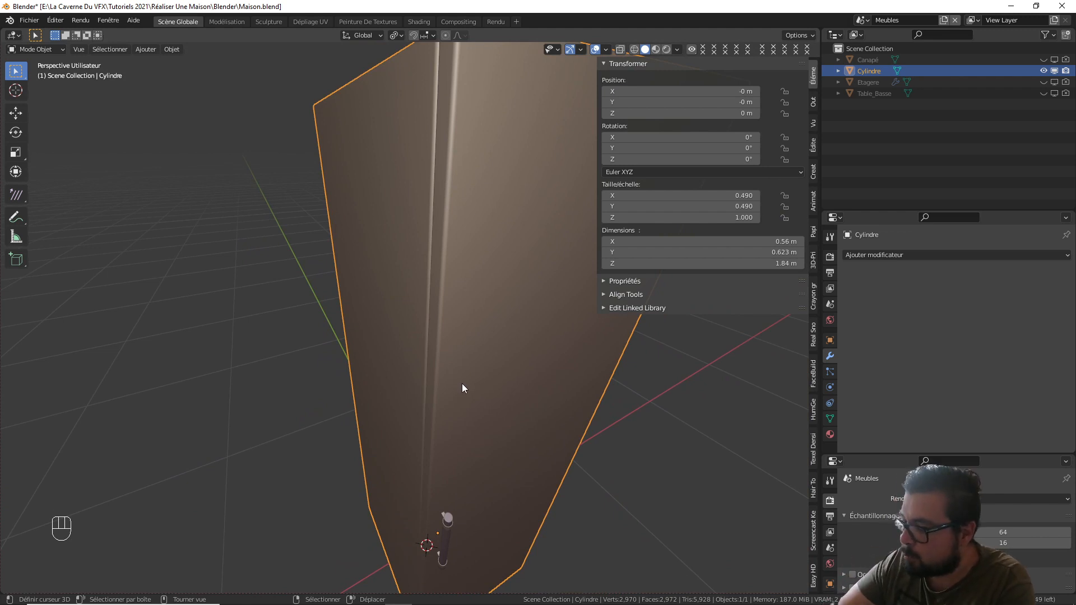
{"action": "key", "text": "ctrl+c"}
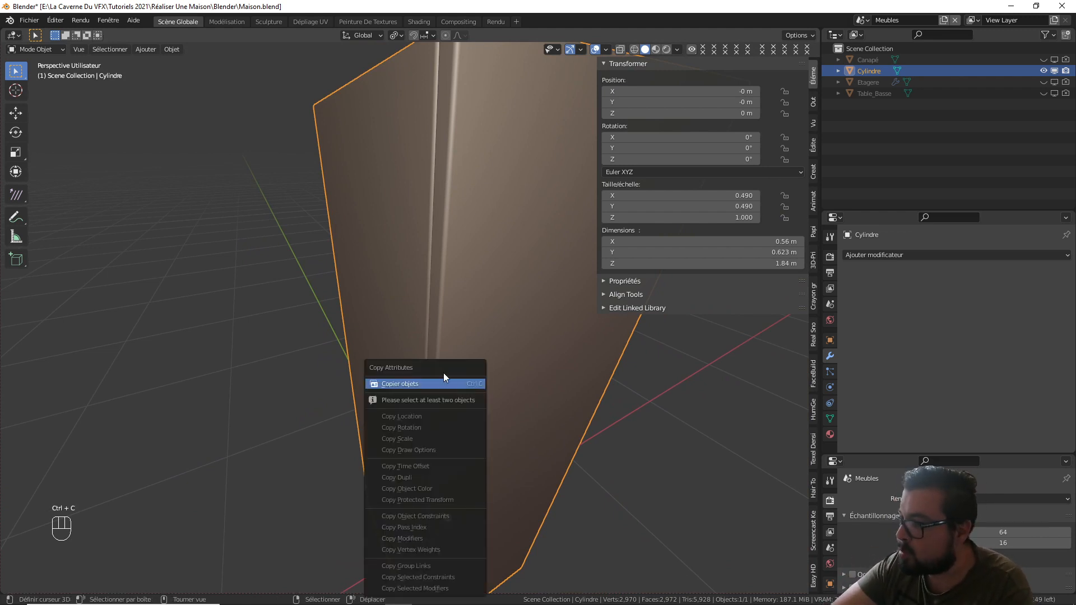
{"action": "left_click", "coordinate": [439, 383]}
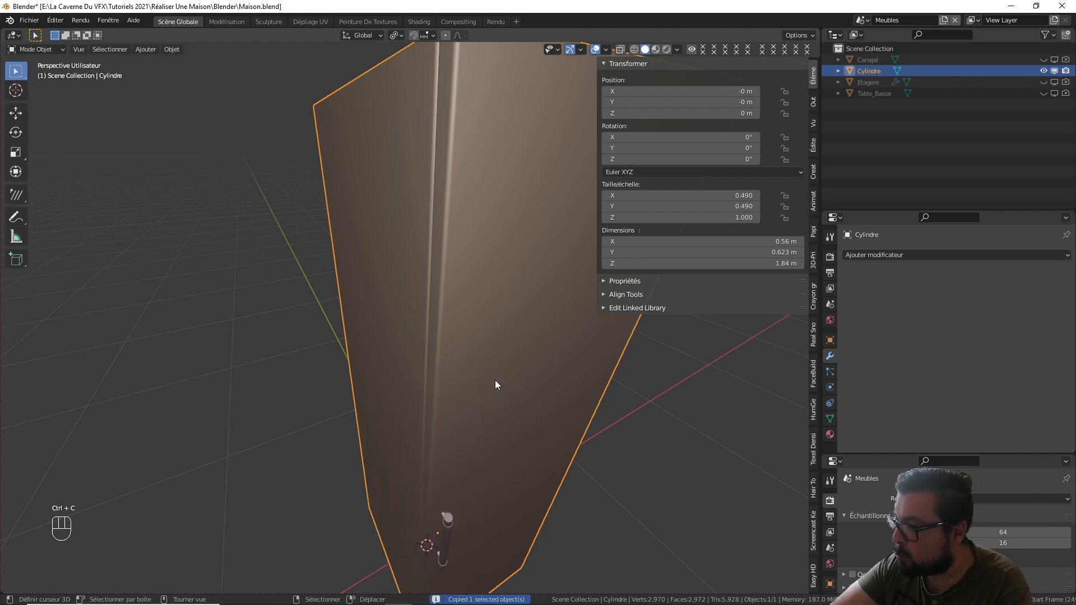
{"action": "left_click", "coordinate": [862, 20]}
{"action": "left_click", "coordinate": [882, 37]}
- Paste the fridge into the house and snap it to the 3D cursor on the main room's floor
{"action": "scroll", "coordinate": [409, 325], "scroll_direction": "down", "scroll_amount": 5}
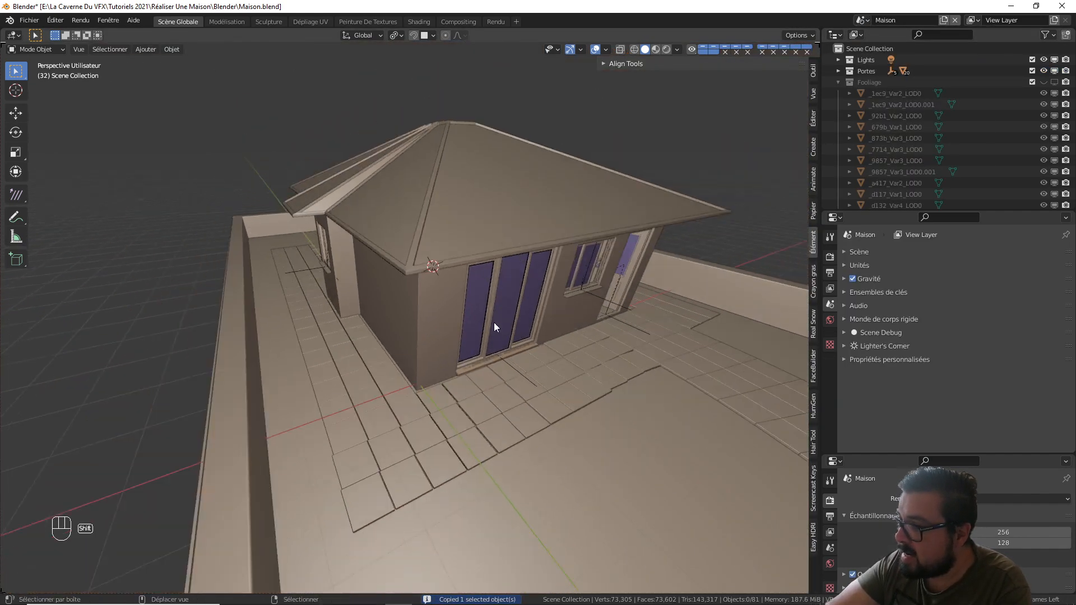
{"action": "scroll", "coordinate": [493, 322], "scroll_direction": "up", "scroll_amount": 2}
{"action": "scroll", "coordinate": [466, 369], "scroll_direction": "up", "scroll_amount": 5}
{"action": "middle_click_drag", "start_coordinate": [470, 367], "coordinate": [307, 371]}
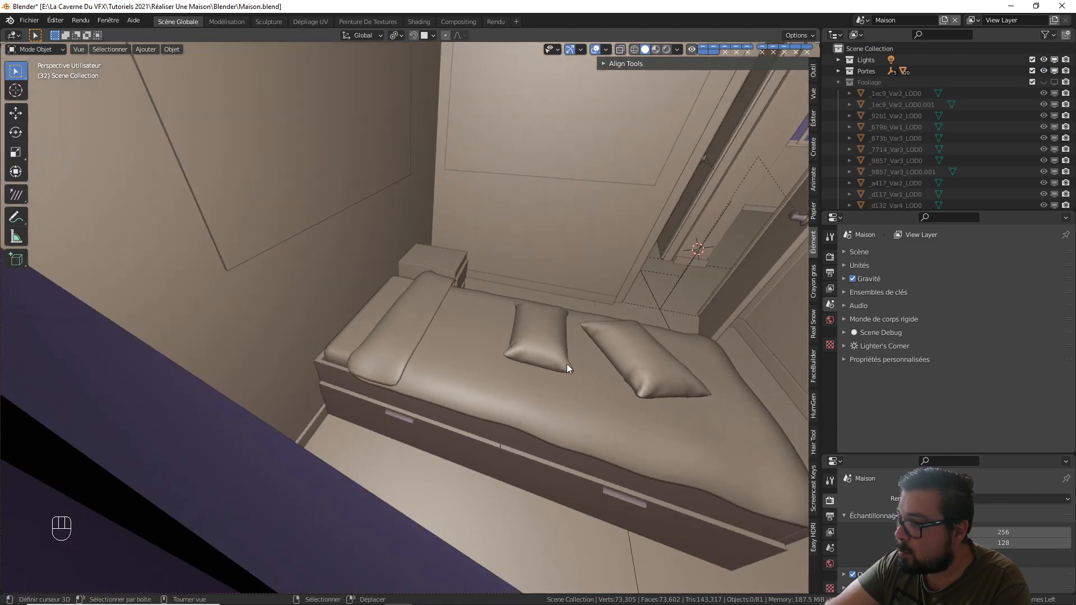
{"action": "scroll", "coordinate": [567, 364], "scroll_direction": "down", "scroll_amount": 3}
{"action": "middle_click_drag", "start_coordinate": [567, 364], "coordinate": [233, 381], "text": "shift"}
{"action": "scroll", "coordinate": [427, 369], "scroll_direction": "up", "scroll_amount": 4}
{"action": "scroll", "coordinate": [439, 362], "scroll_direction": "up", "scroll_amount": 3}
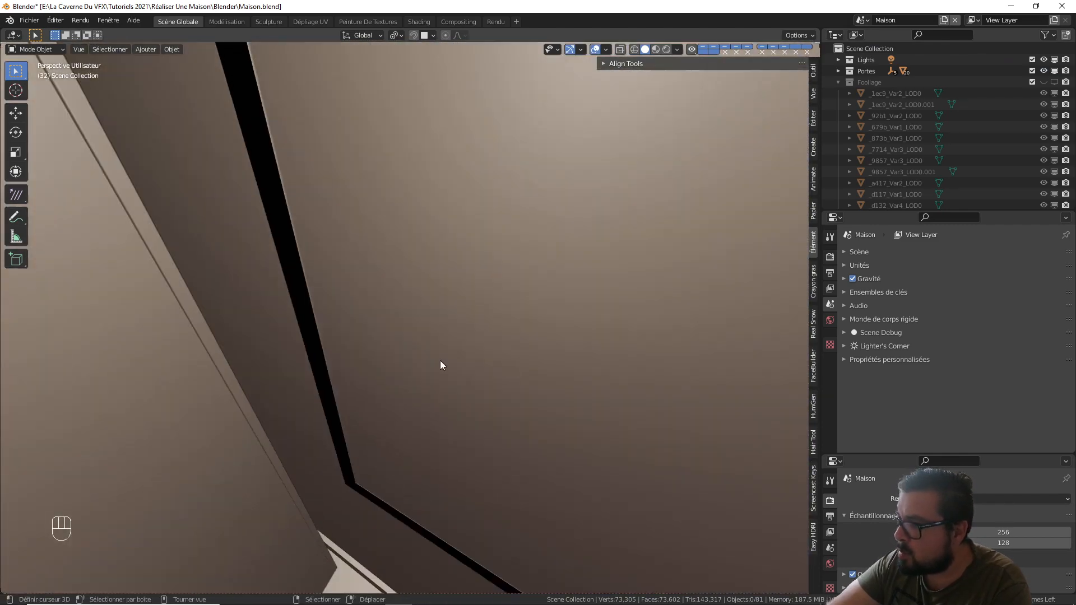
{"action": "middle_click_drag", "start_coordinate": [439, 361], "coordinate": [362, 282]}
{"action": "scroll", "coordinate": [364, 283], "scroll_direction": "down", "scroll_amount": 3}
{"action": "middle_click_drag", "start_coordinate": [517, 342], "coordinate": [505, 274]}
{"action": "middle_click_drag", "start_coordinate": [504, 275], "coordinate": [639, 317], "text": "shift"}
{"action": "scroll", "coordinate": [504, 283], "scroll_direction": "down", "scroll_amount": 2}
{"action": "middle_click_drag", "start_coordinate": [638, 316], "coordinate": [465, 322], "text": "shift"}
{"action": "scroll", "coordinate": [465, 321], "scroll_direction": "up", "scroll_amount": 3}
{"action": "scroll", "coordinate": [484, 331], "scroll_direction": "up", "scroll_amount": 1}
{"action": "key", "text": "ctrl+v"}
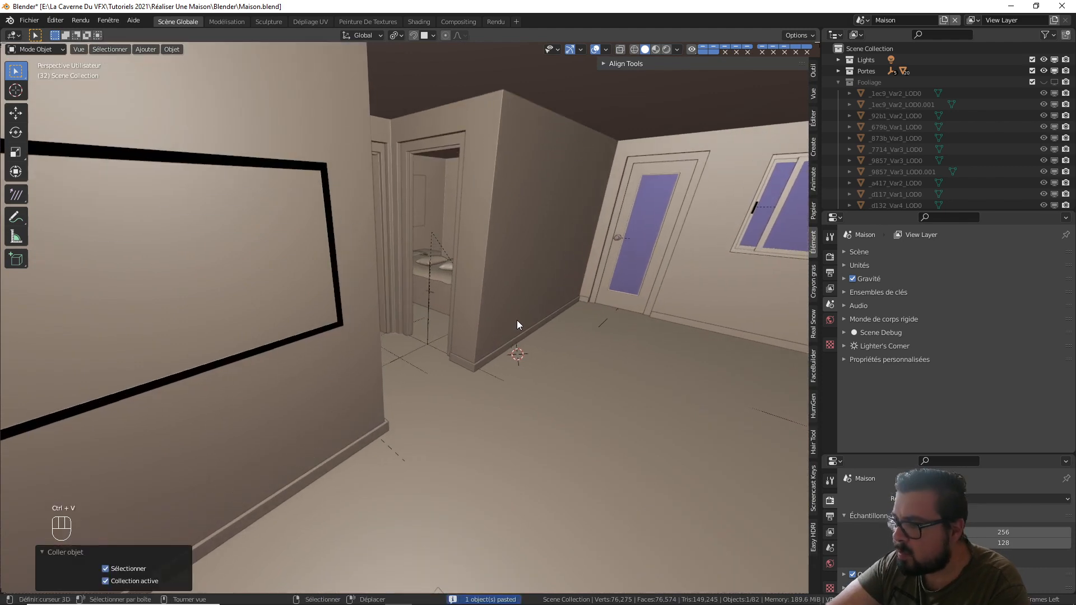
{"action": "key", "text": "shift+s"}
{"action": "left_click", "coordinate": [476, 291]}
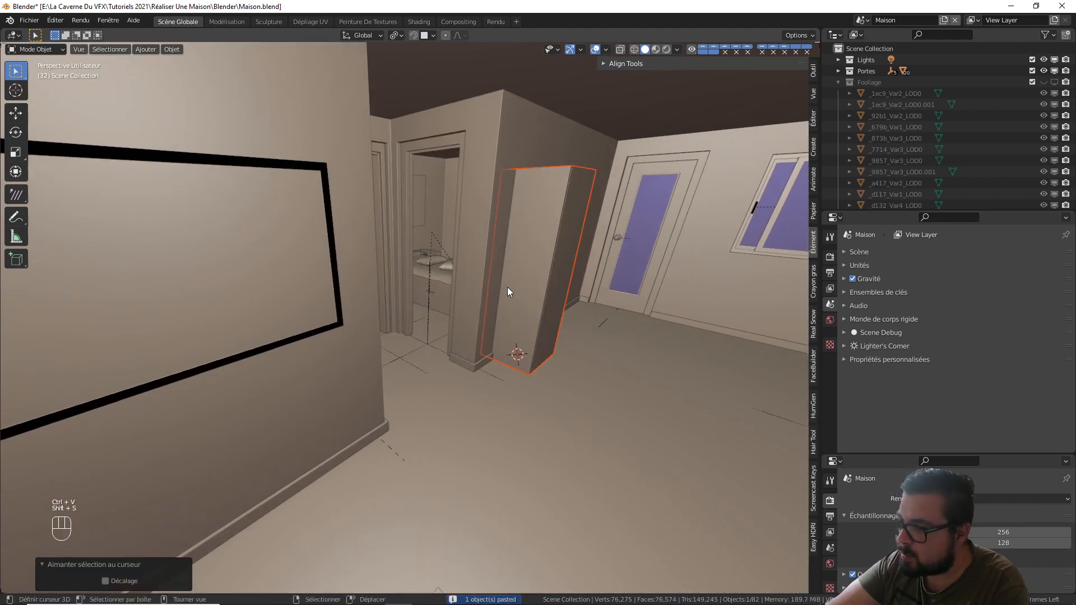
- Rotate the fridge 90° around the global Z axis
{"action": "middle_click_drag", "start_coordinate": [563, 363], "coordinate": [441, 341]}
{"action": "type", "text": "r"}
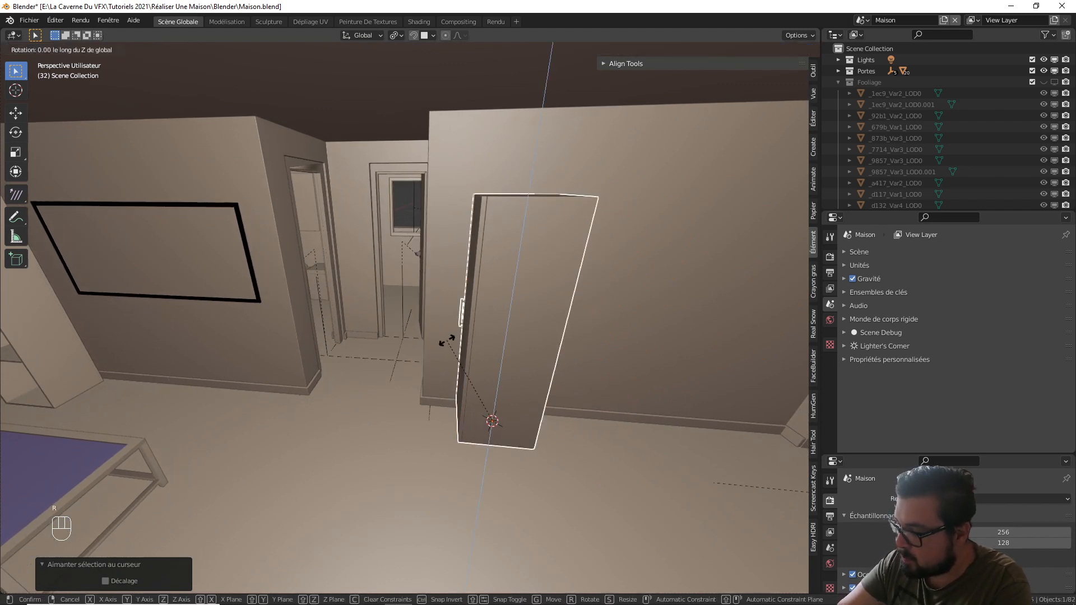
{"action": "type", "text": "z09"}
{"action": "key", "text": "BackSpace"}
{"action": "key", "text": "BackSpace"}
{"action": "key", "text": "BackSpace"}
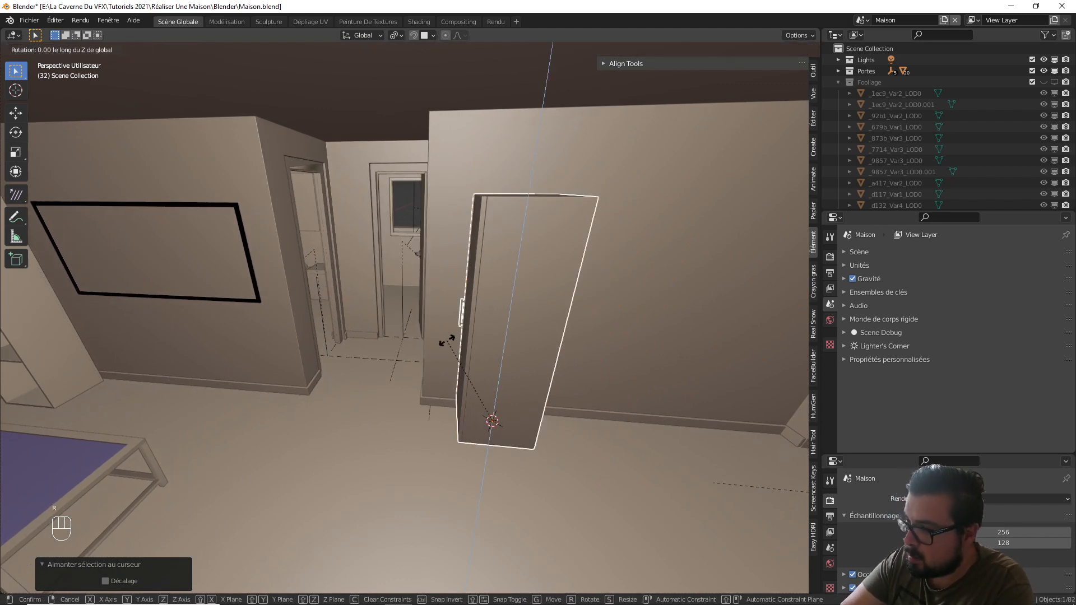
{"action": "type", "text": "90"}
{"action": "key", "text": "Return"}
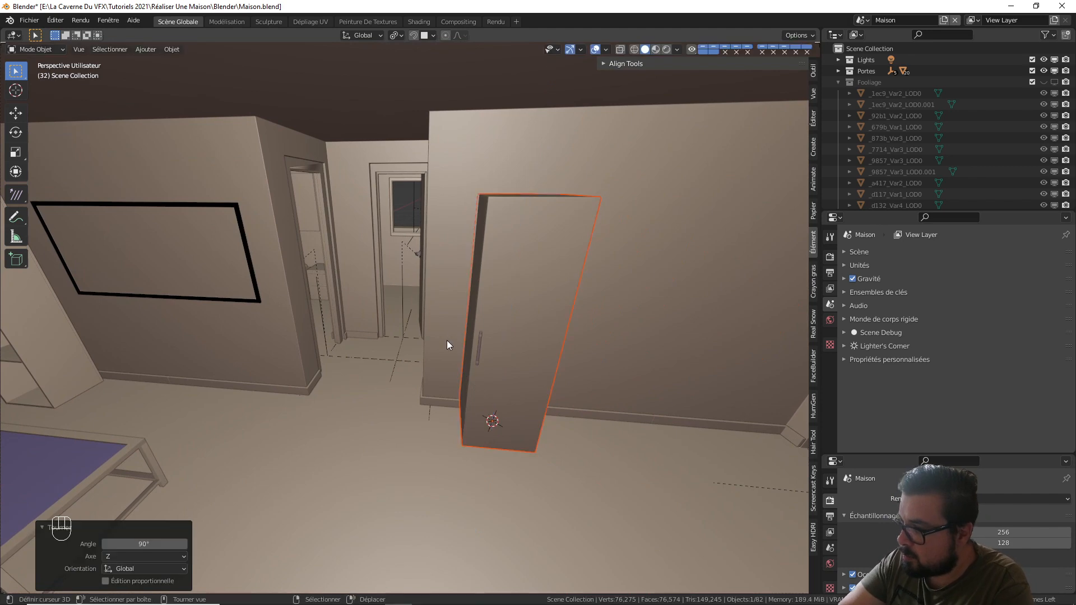
- Move the fridge with snapping by about 0.20 m in X, -0.31 m in Y and 0.01 m in Z, then disable snapping
{"action": "middle_click_drag", "start_coordinate": [390, 321], "coordinate": [409, 270]}
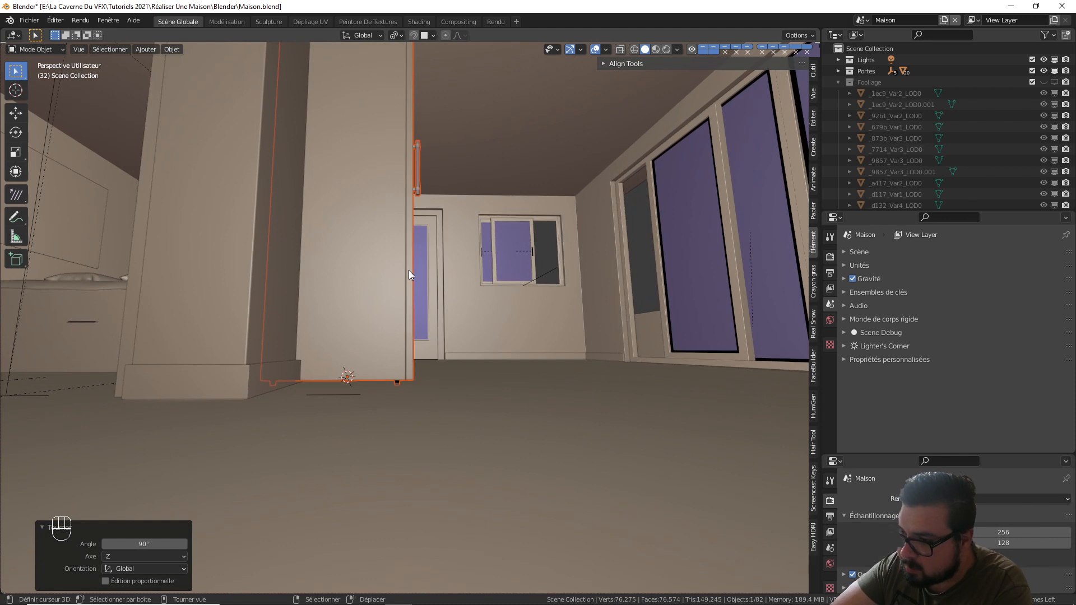
{"action": "left_click", "coordinate": [413, 34]}
{"action": "key", "text": "g"}
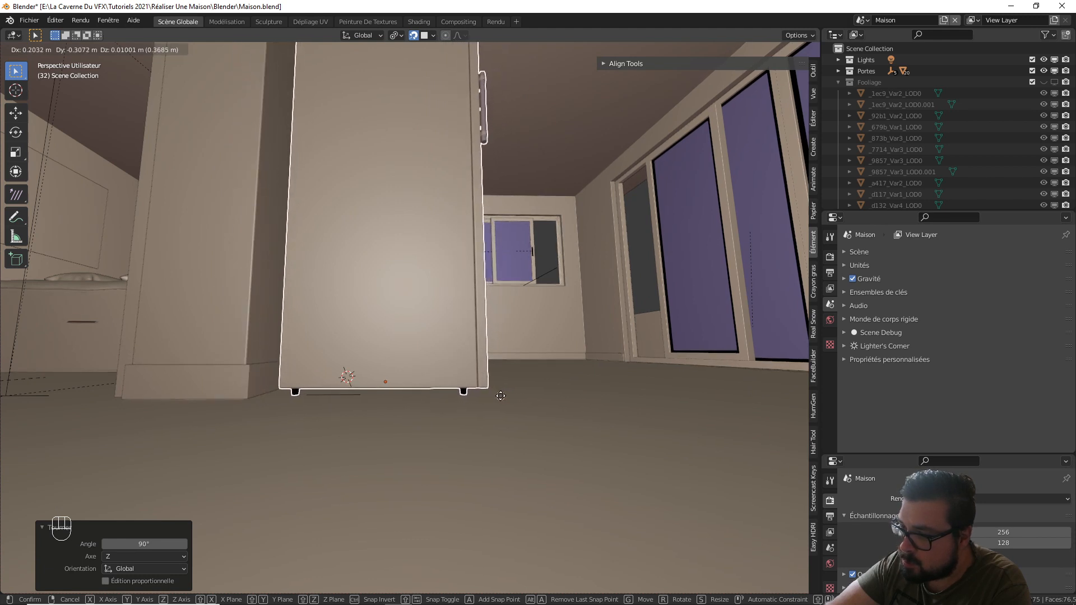
{"action": "left_click", "coordinate": [514, 316]}
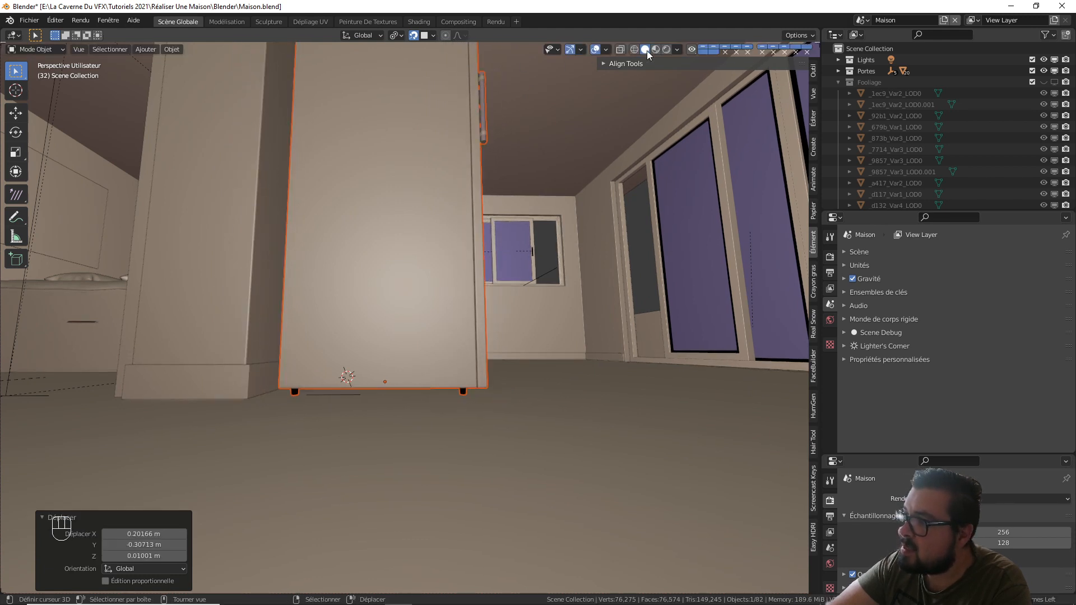
{"action": "left_click", "coordinate": [413, 35]}
- Move the fridge about 0.33 m along the global Y axis and deselect everything
{"action": "middle_click_drag", "start_coordinate": [434, 126], "coordinate": [387, 295]}
{"action": "key", "text": "g"}
{"action": "key", "text": "x"}
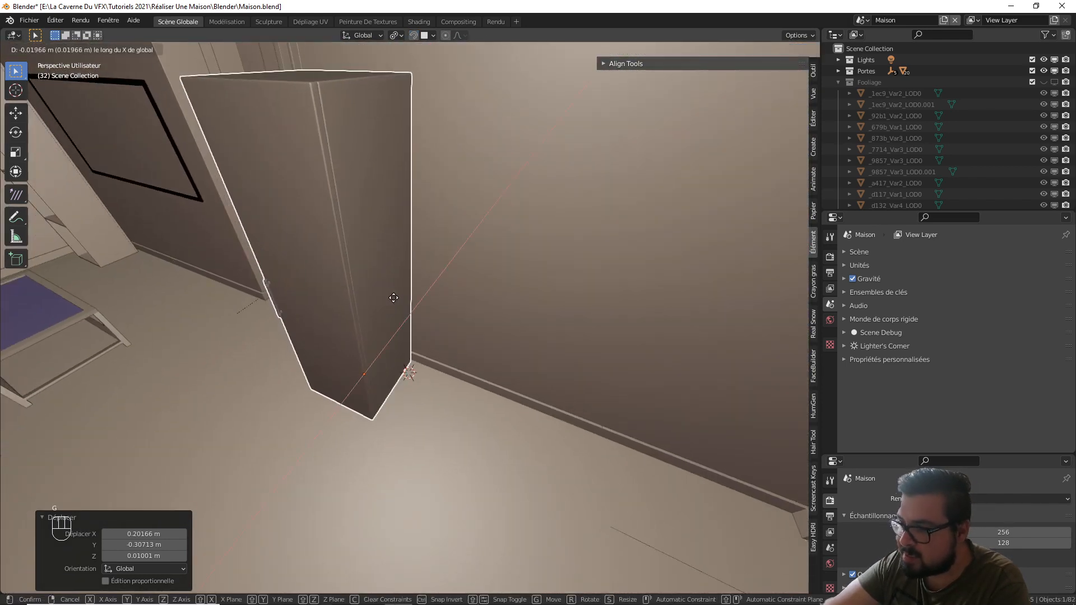
{"action": "key", "text": "y"}
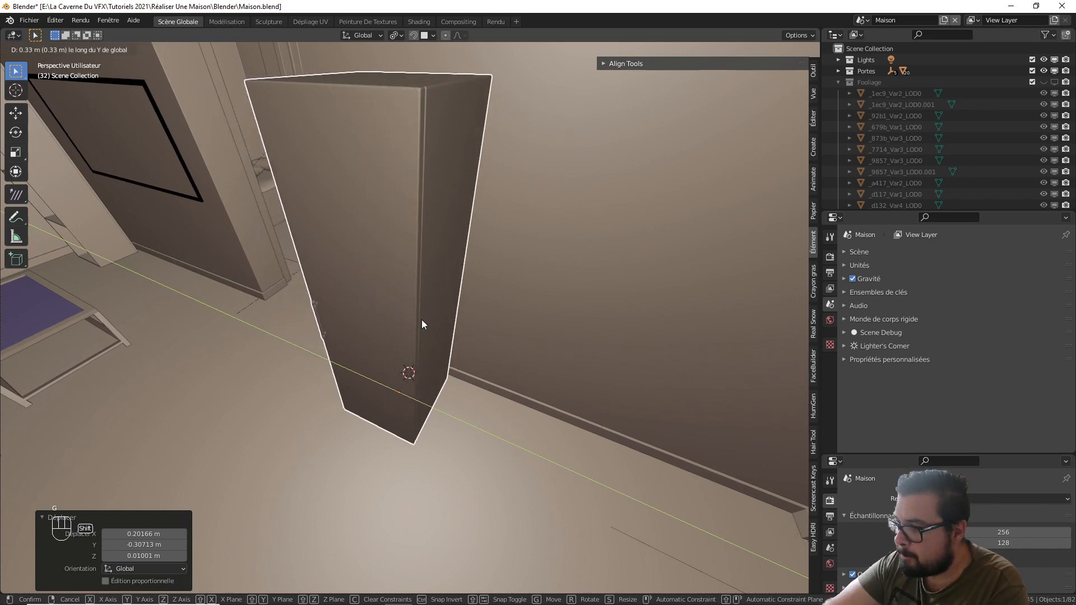
{"action": "left_click", "coordinate": [422, 320]}
{"action": "middle_click_drag", "start_coordinate": [422, 321], "coordinate": [514, 284]}
{"action": "key", "text": "a"}
{"action": "key", "text": "a"}
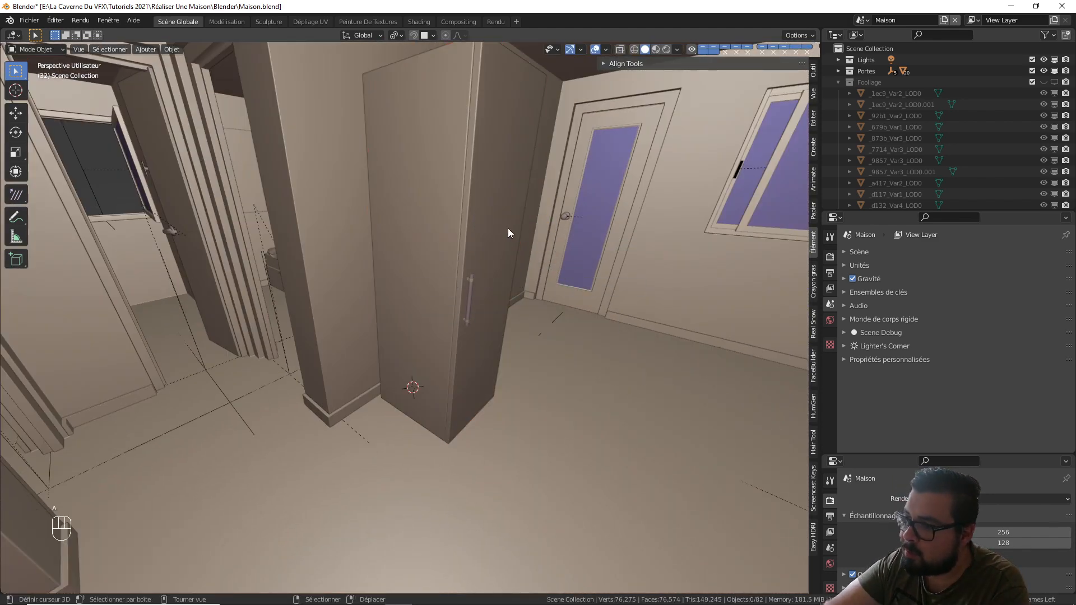
- Place the 3D cursor on the wall beside the fridge and add an Archimesh cabinet there
{"action": "middle_click_drag", "start_coordinate": [508, 228], "coordinate": [383, 290]}
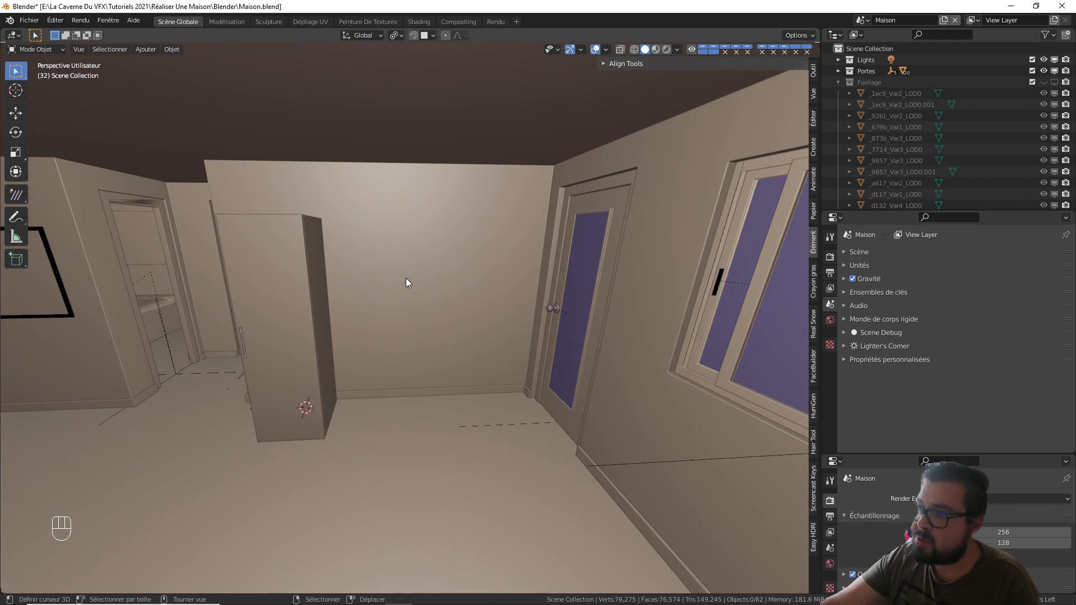
{"action": "right_click", "coordinate": [409, 248], "text": "shift"}
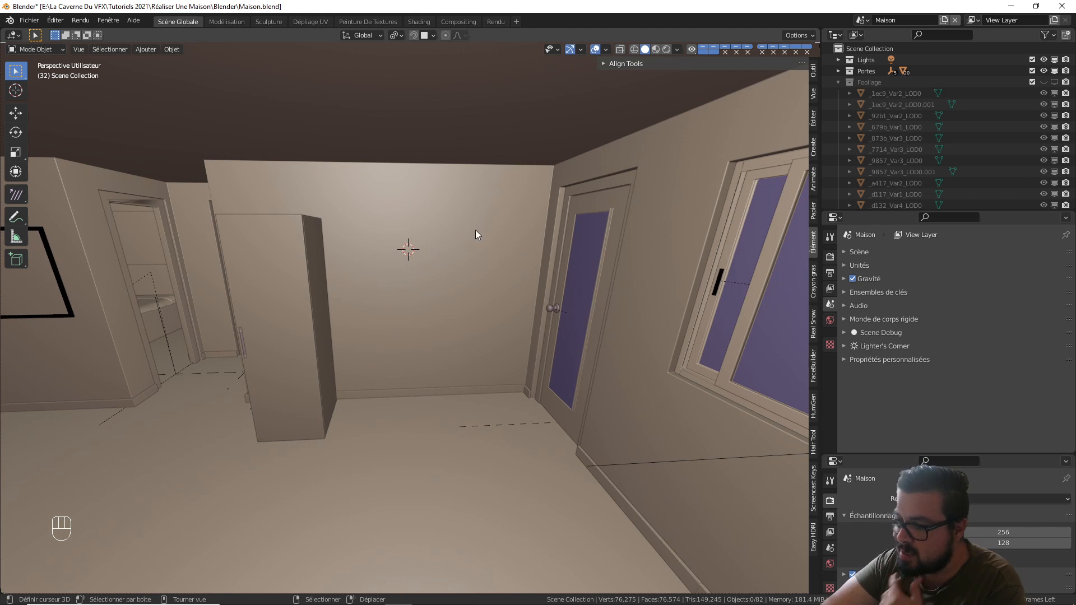
{"action": "key", "text": "shift+a"}
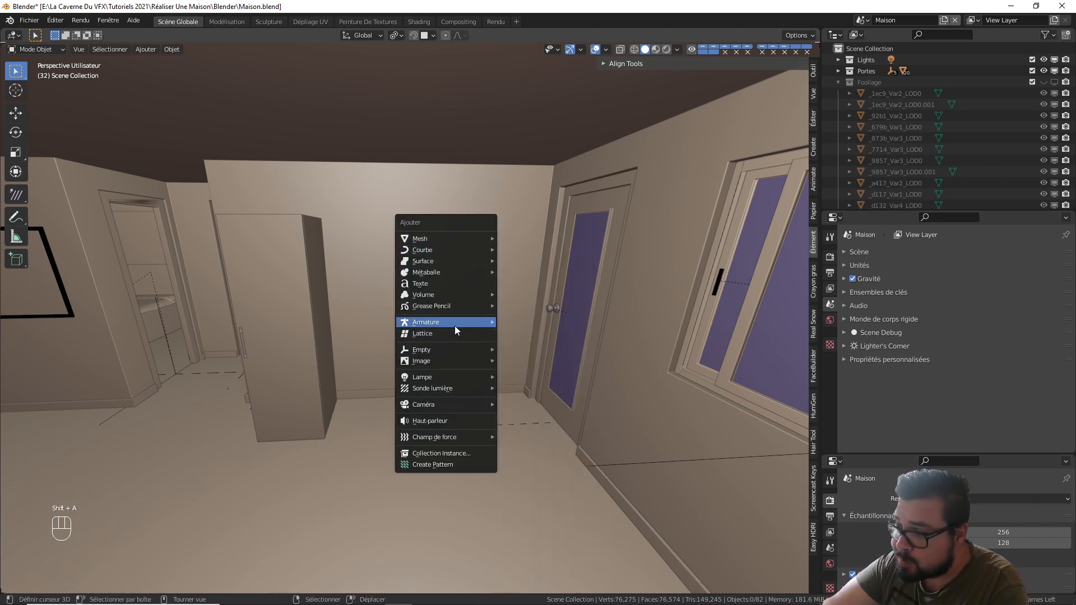
{"action": "mouse_move", "coordinate": [433, 241]}
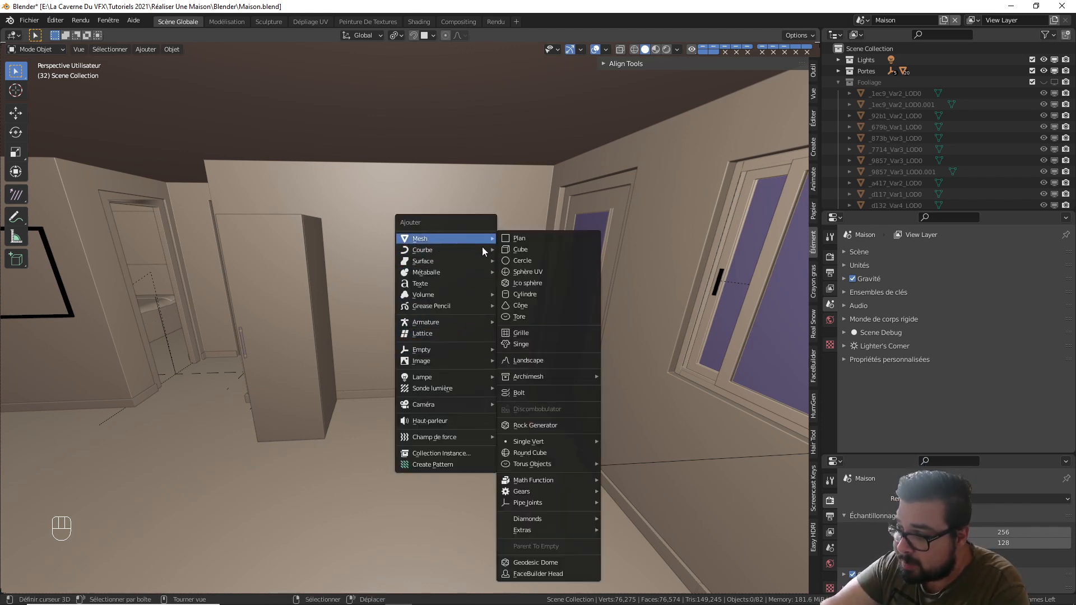
{"action": "mouse_move", "coordinate": [549, 377]}
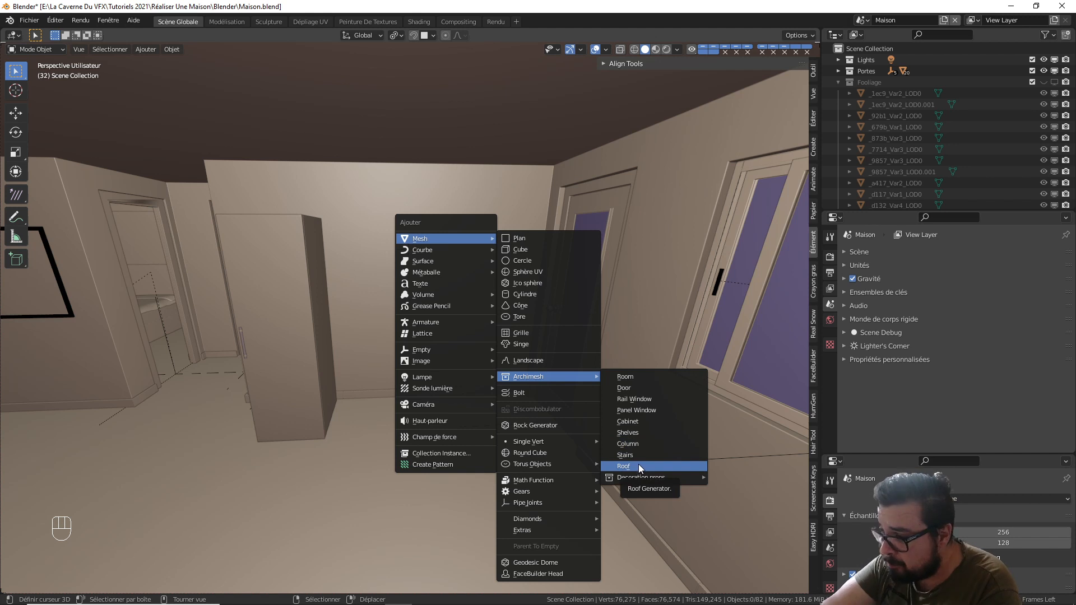
{"action": "mouse_move", "coordinate": [654, 476]}
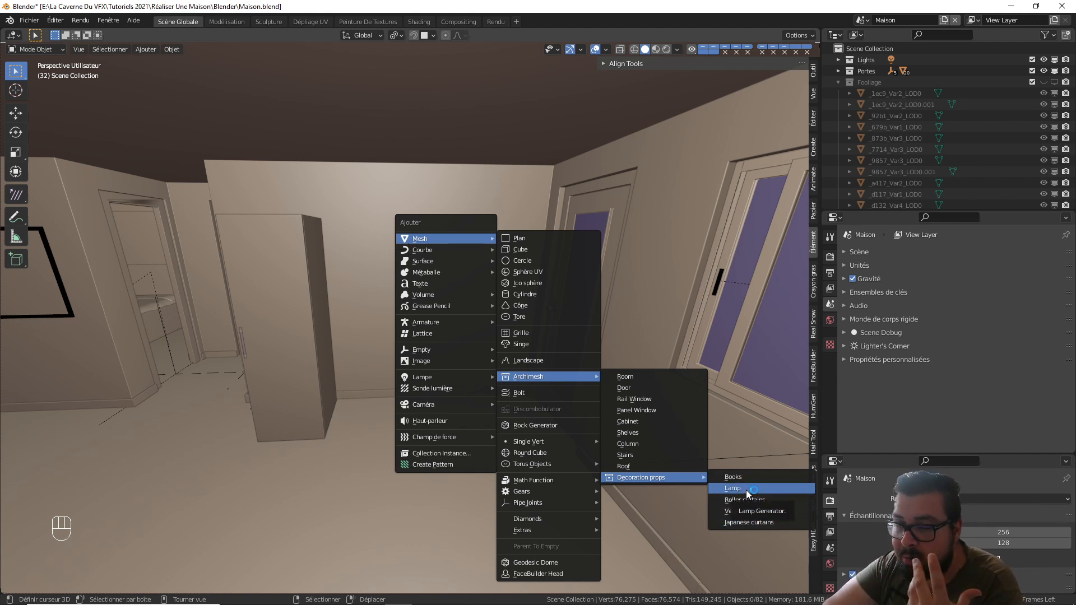
{"action": "left_click", "coordinate": [645, 422]}
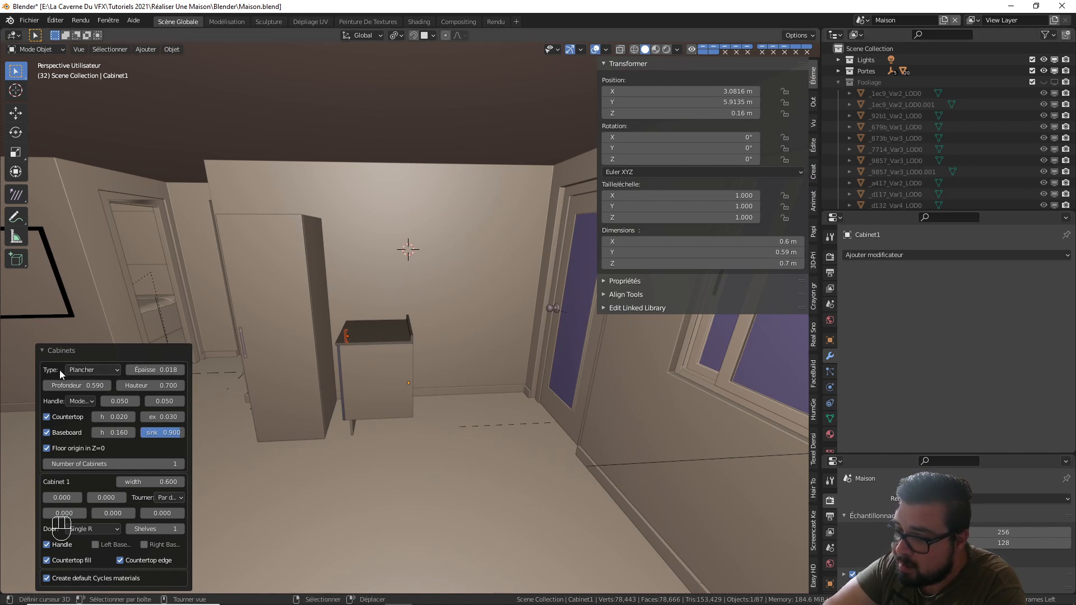
- Change the cabinet's type to Mur and set its Z position to 1.2
{"action": "left_click", "coordinate": [95, 370]}
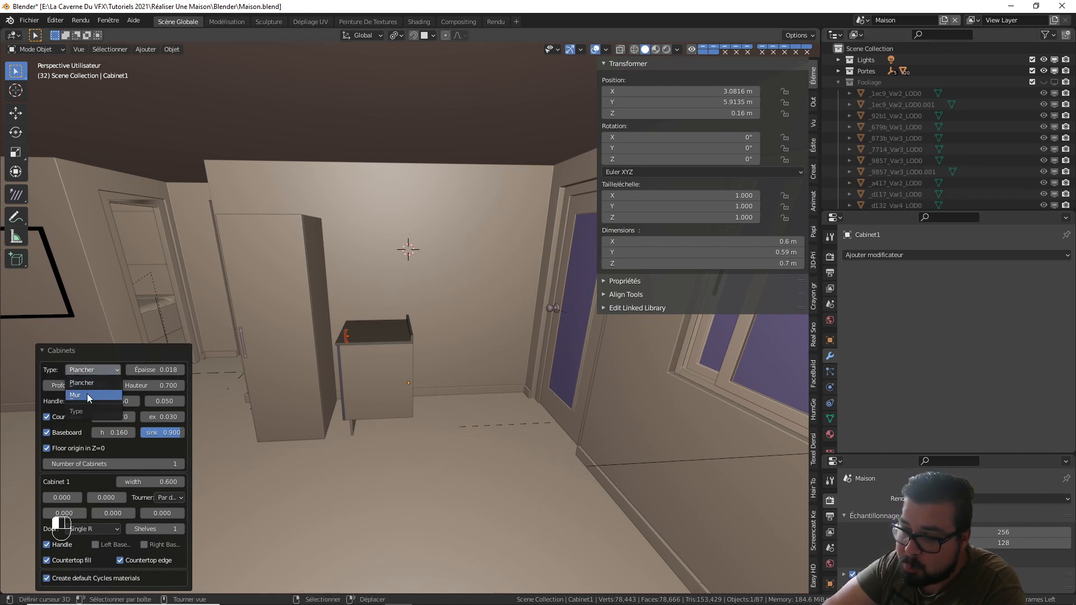
{"action": "left_click", "coordinate": [87, 395]}
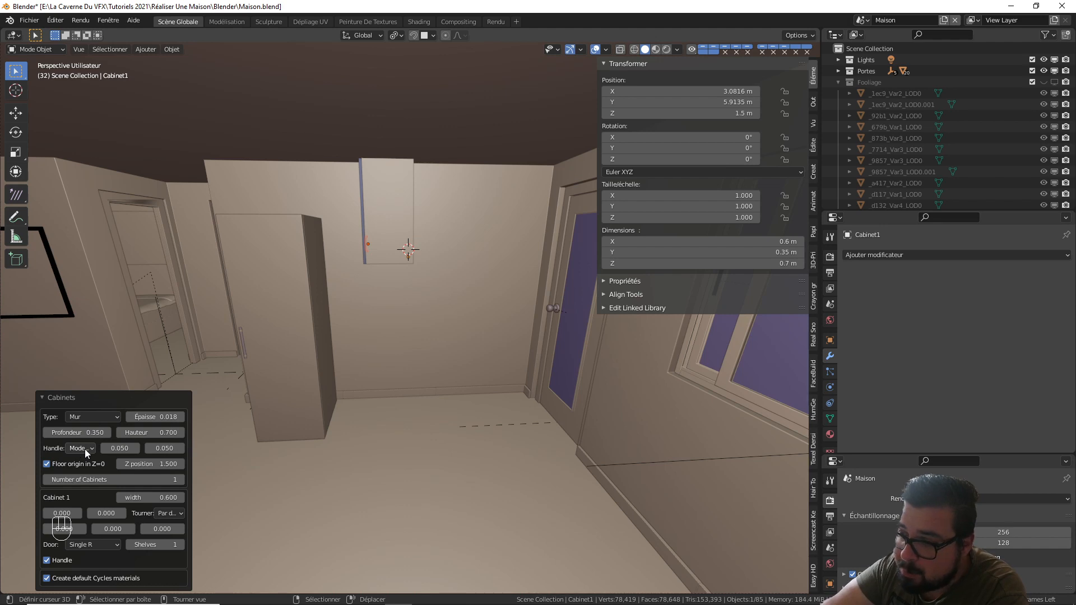
{"action": "middle_click_drag", "start_coordinate": [372, 232], "coordinate": [420, 280]}
{"action": "scroll", "coordinate": [418, 297], "scroll_direction": "up", "scroll_amount": 3}
{"action": "scroll", "coordinate": [415, 313], "scroll_direction": "up", "scroll_amount": 3}
{"action": "middle_click_drag", "start_coordinate": [345, 273], "coordinate": [357, 324], "text": "shift"}
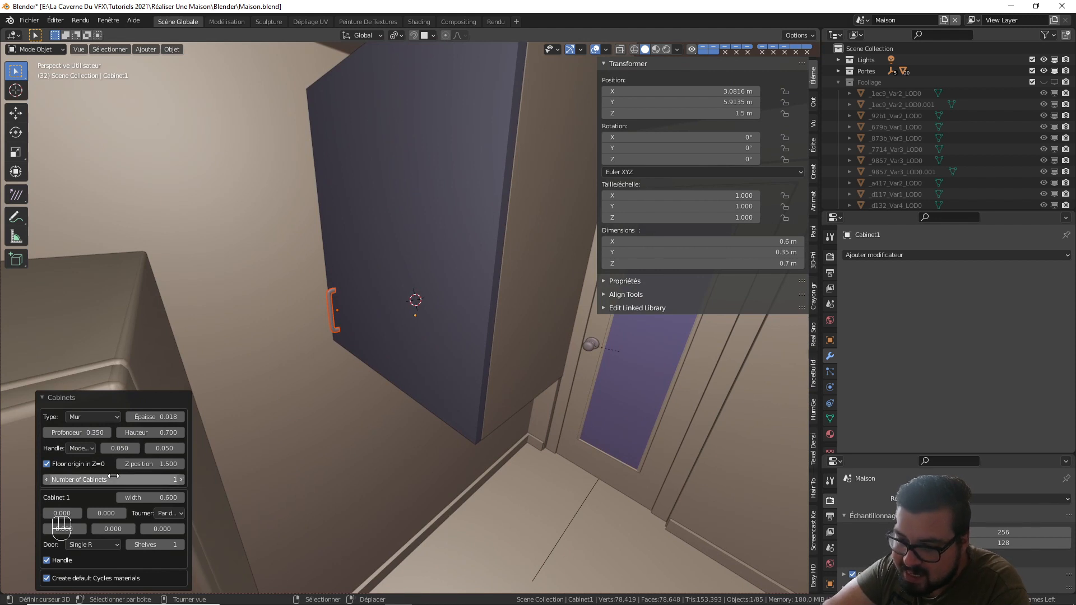
{"action": "middle_click_drag", "start_coordinate": [377, 388], "coordinate": [345, 363]}
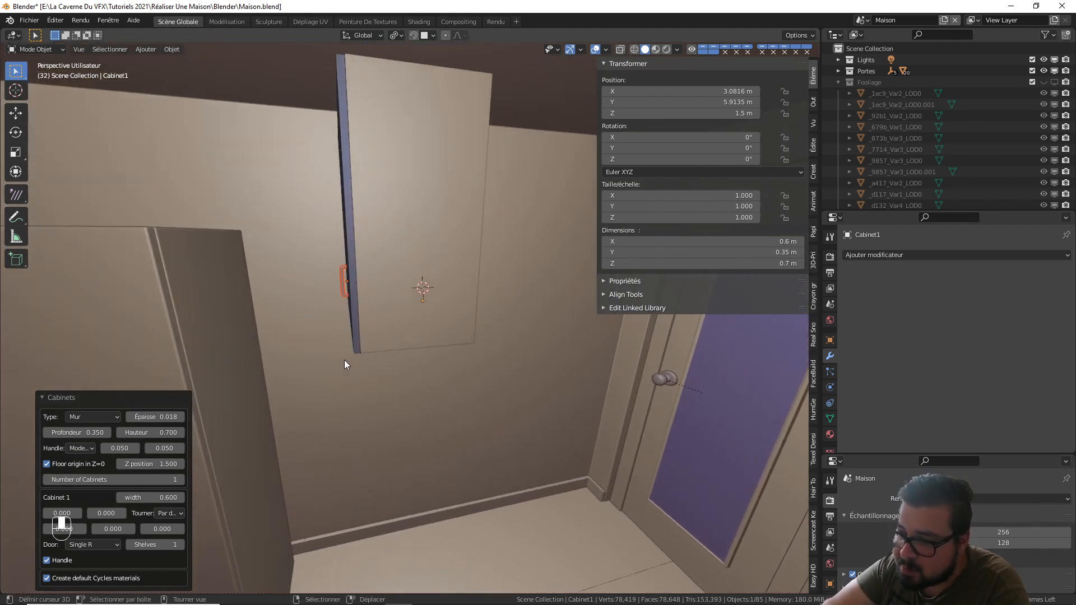
{"action": "mouse_move", "coordinate": [166, 463]}
{"action": "left_mouse_down"}
{"action": "mouse_move", "coordinate": [151, 465]}
{"action": "mouse_move", "coordinate": [166, 464]}
{"action": "left_mouse_up"}
{"action": "left_click", "coordinate": [159, 464]}
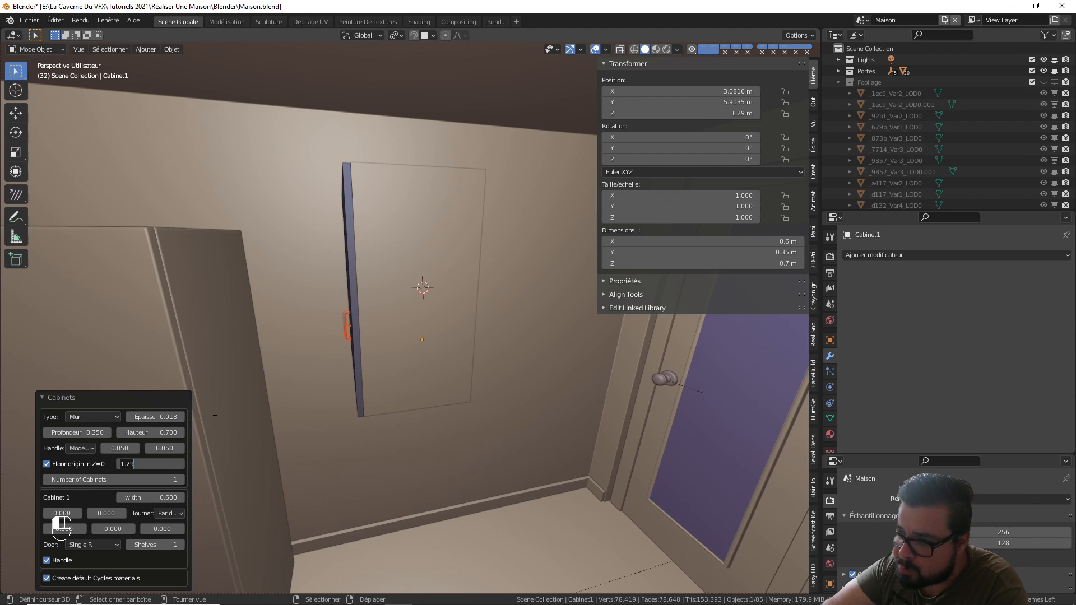
{"action": "type", "text": "1.2"}
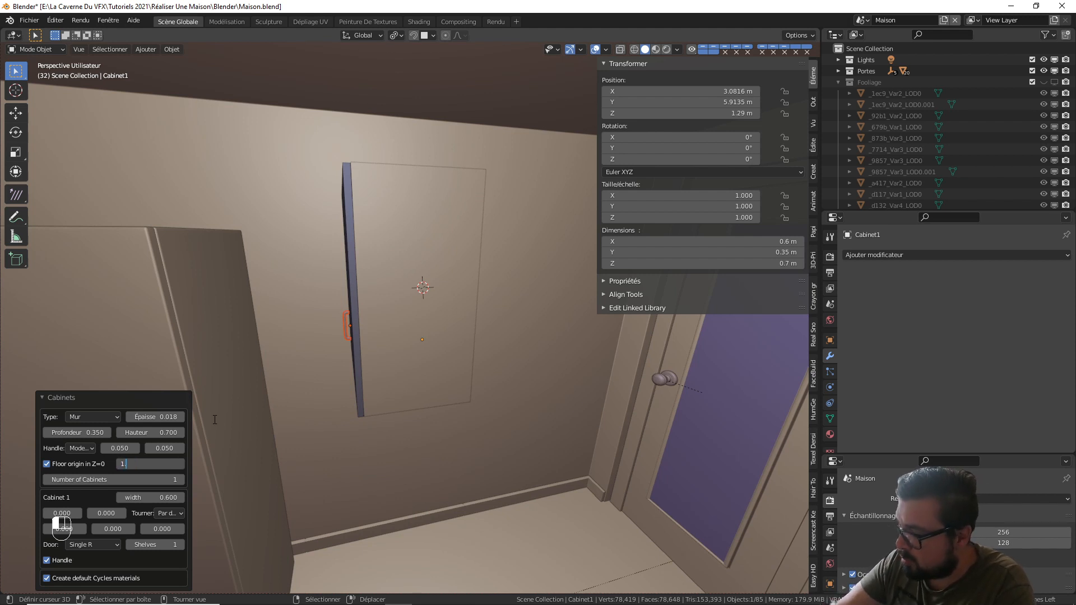
{"action": "key", "text": "Return"}
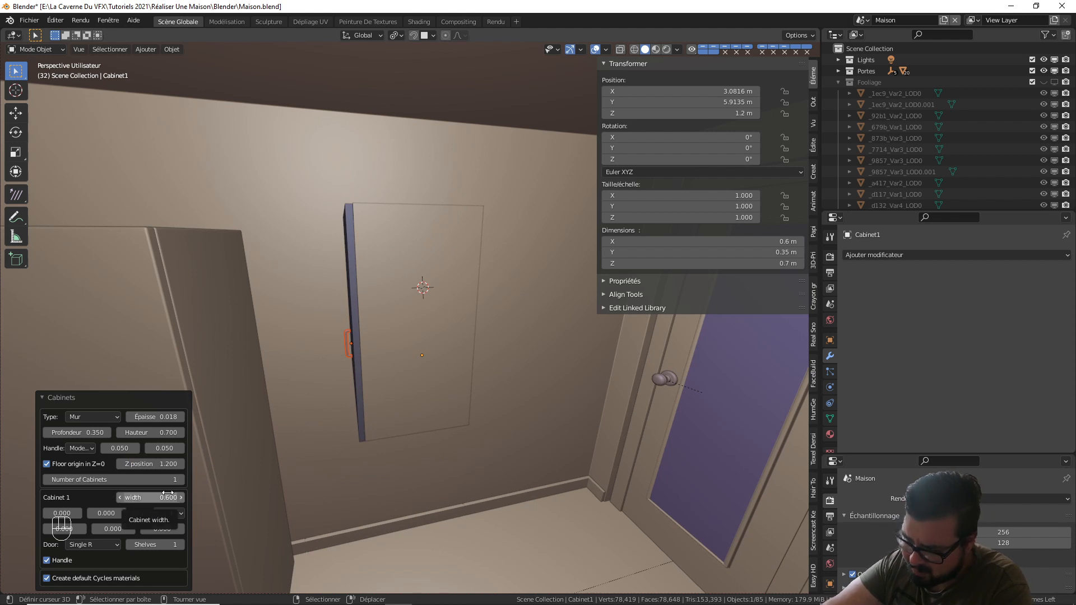
- Set the number of wall cabinets to 2
{"action": "key", "text": "KP_Subtract"}
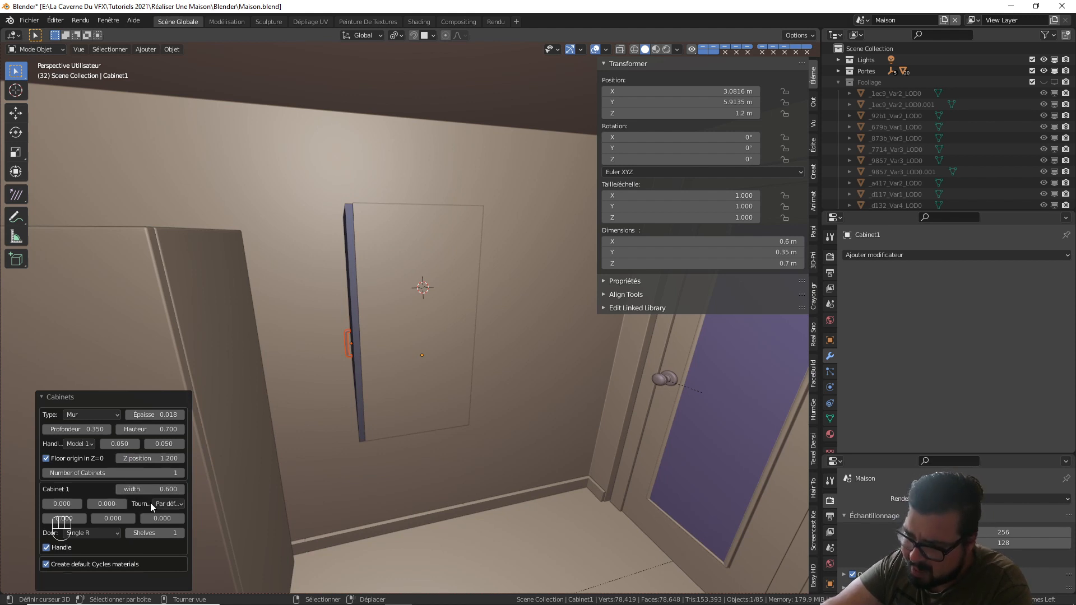
{"action": "left_click", "coordinate": [184, 471]}
{"action": "middle_click_drag", "start_coordinate": [344, 419], "coordinate": [321, 427]}
{"action": "scroll", "coordinate": [365, 420], "scroll_direction": "down", "scroll_amount": 4}
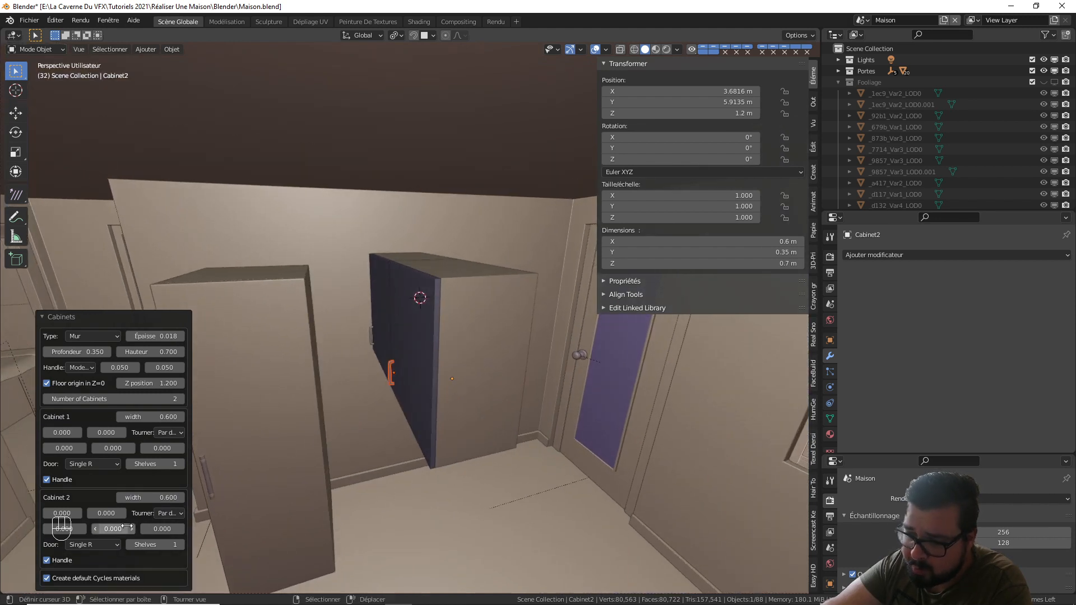
{"action": "key", "text": "KP_Subtract"}
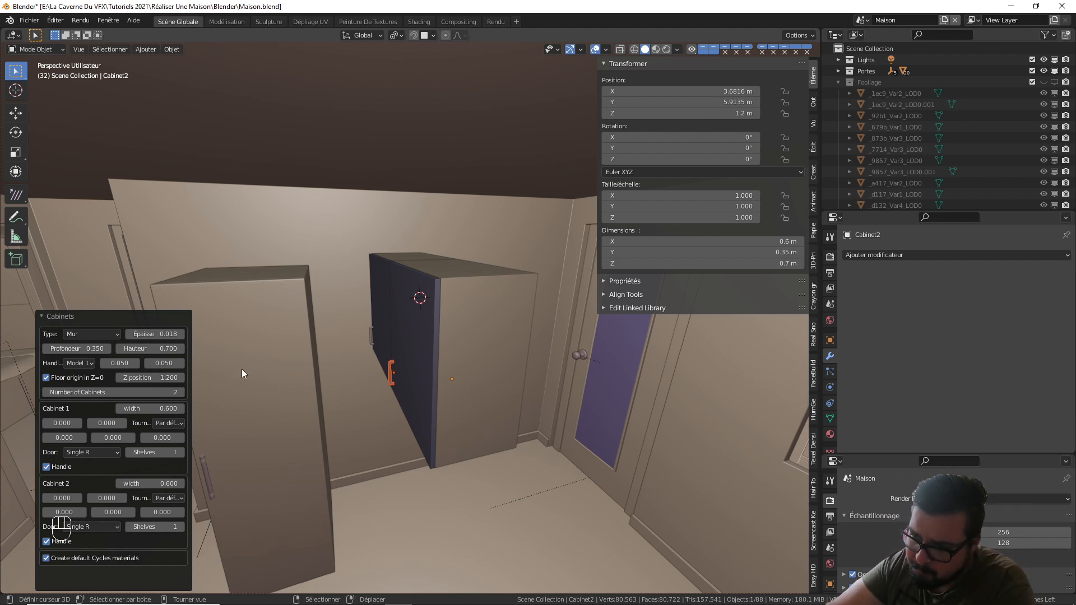
- Select Cabinet1 with its whole hierarchy and try to rotate it 90° around the global Z axis
{"action": "left_click", "coordinate": [456, 340]}
{"action": "middle_click_drag", "start_coordinate": [456, 340], "coordinate": [402, 329]}
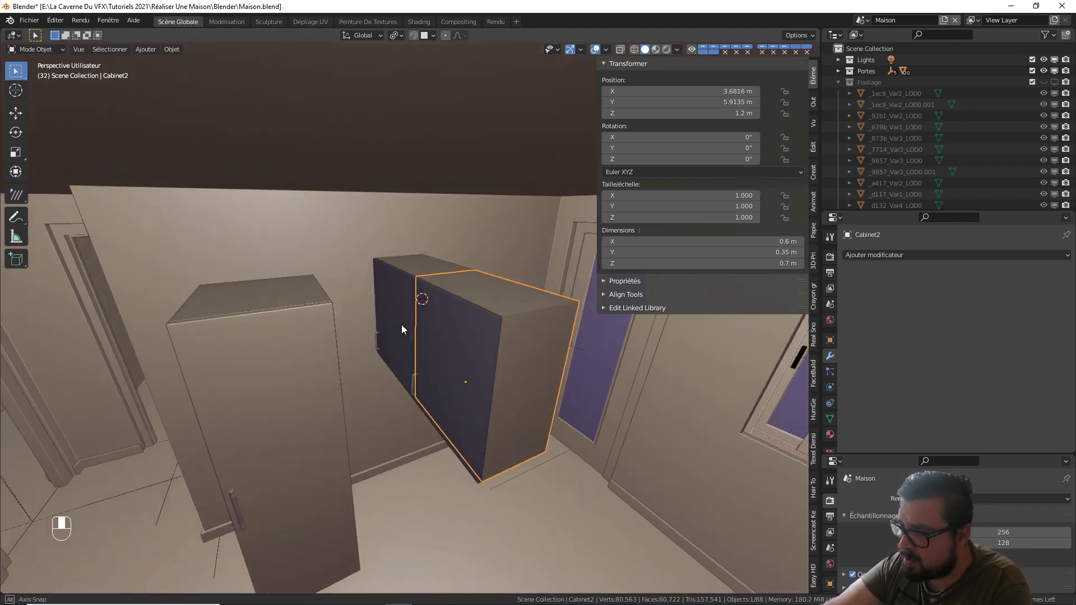
{"action": "scroll", "coordinate": [909, 120], "scroll_direction": "down", "scroll_amount": 10}
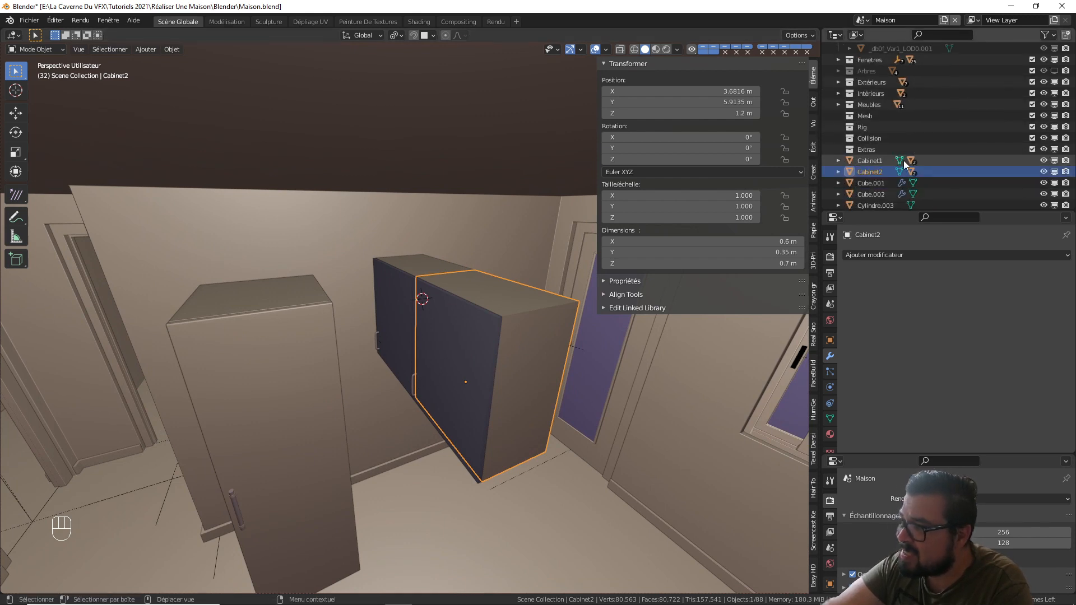
{"action": "scroll", "coordinate": [903, 160], "scroll_direction": "down", "scroll_amount": 1}
{"action": "left_click", "coordinate": [874, 144]}
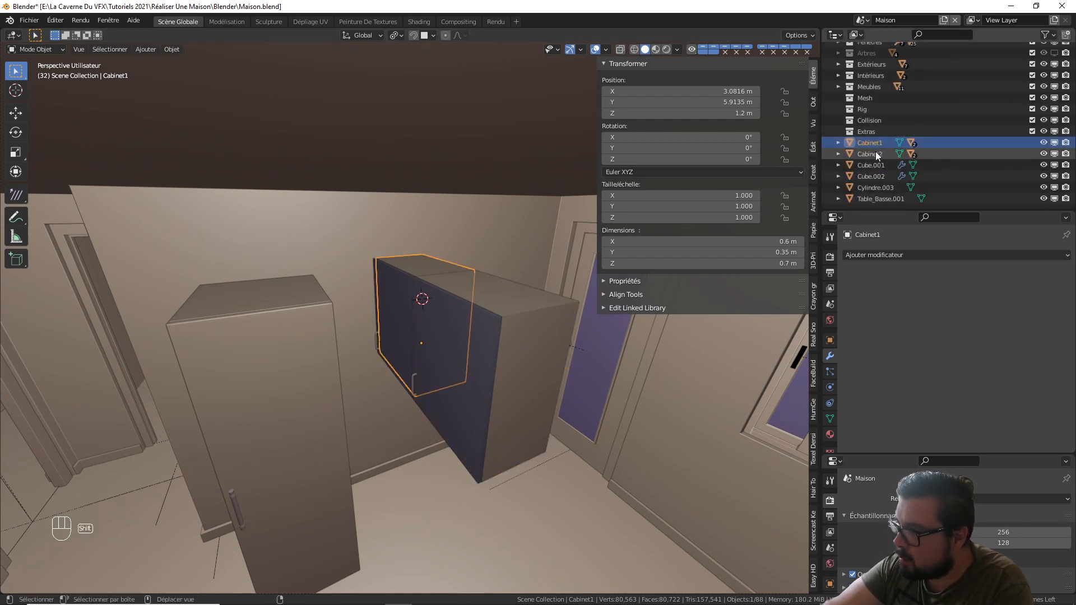
{"action": "left_click", "coordinate": [875, 153], "text": "shift"}
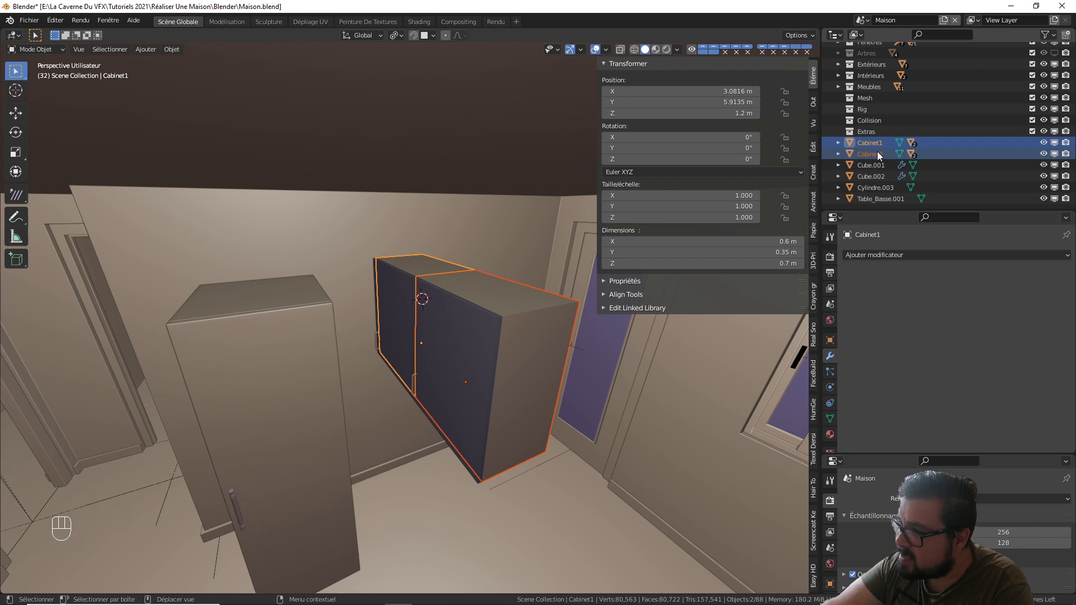
{"action": "right_click", "coordinate": [876, 152]}
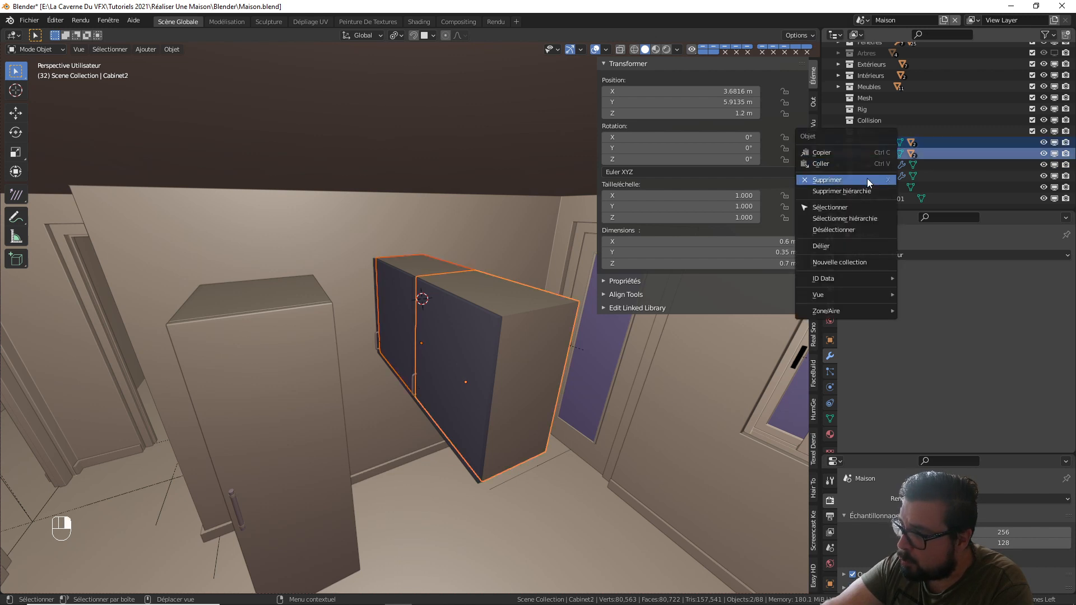
{"action": "left_click", "coordinate": [862, 214]}
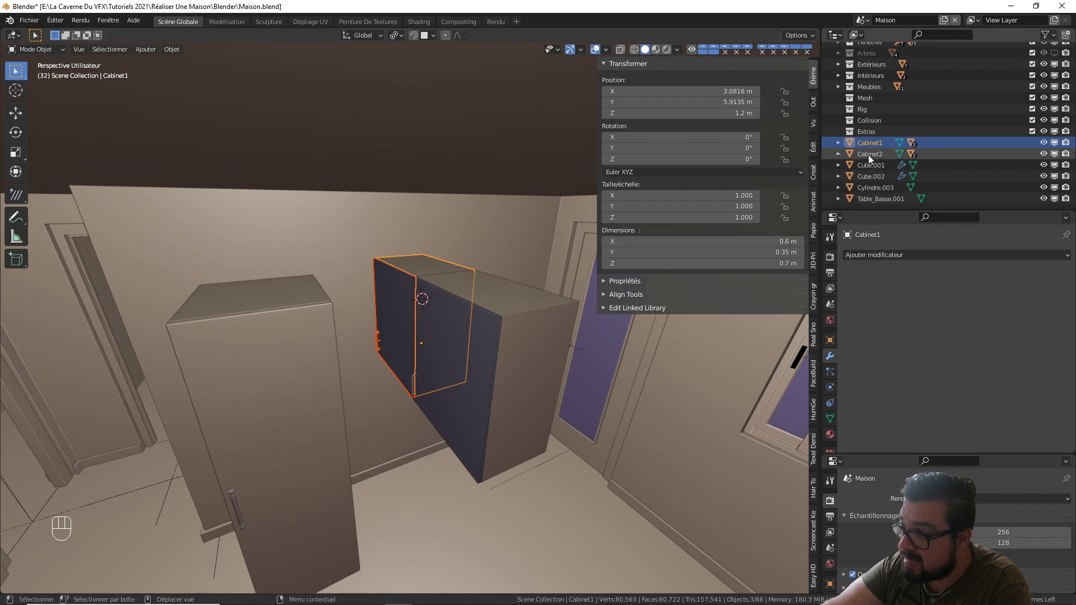
{"action": "type", "text": "rz"}
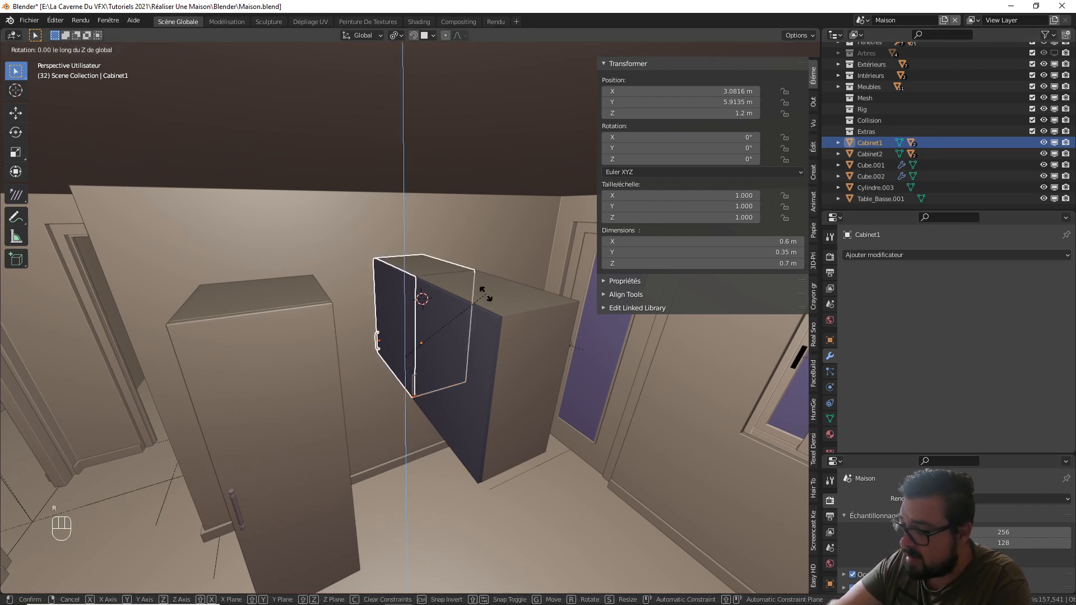
{"action": "type", "text": "90"}
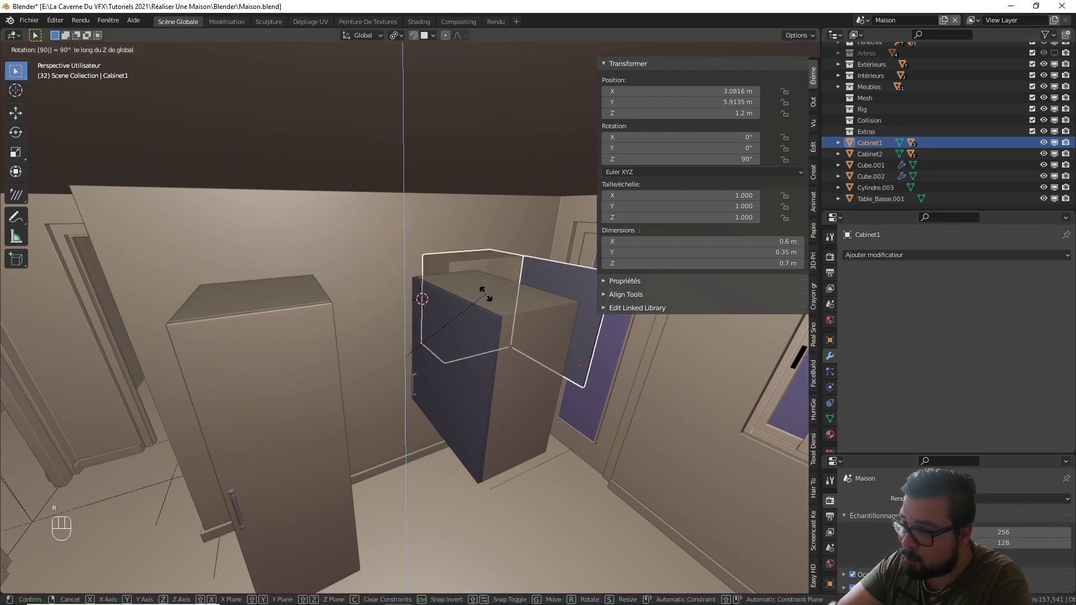
{"action": "key", "text": "BackSpace"}
{"action": "key", "text": "BackSpace"}
{"action": "key", "text": "Return"}
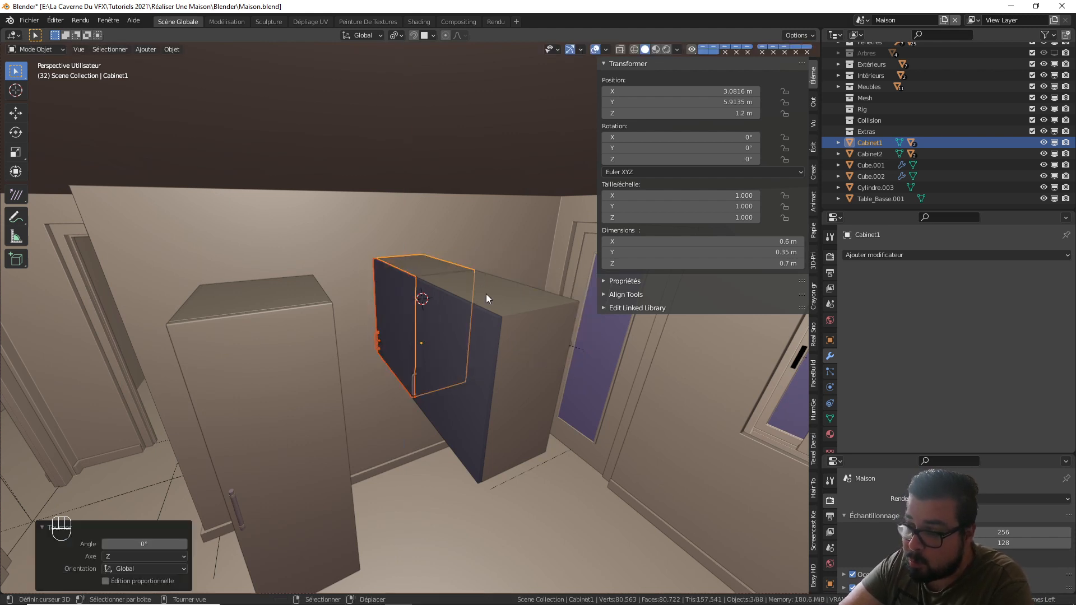
- Try to rotate Cabinet2 by 90° around the global Z axis
{"action": "scroll", "coordinate": [412, 273], "scroll_direction": "up", "scroll_amount": 3}
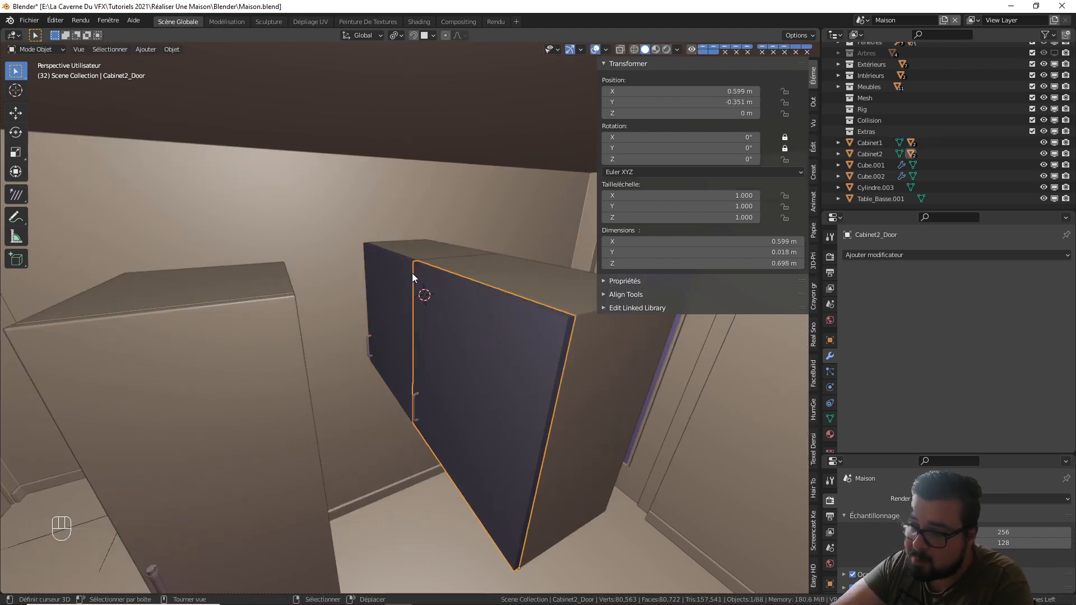
{"action": "left_click", "coordinate": [510, 297]}
{"action": "type", "text": "rz"}
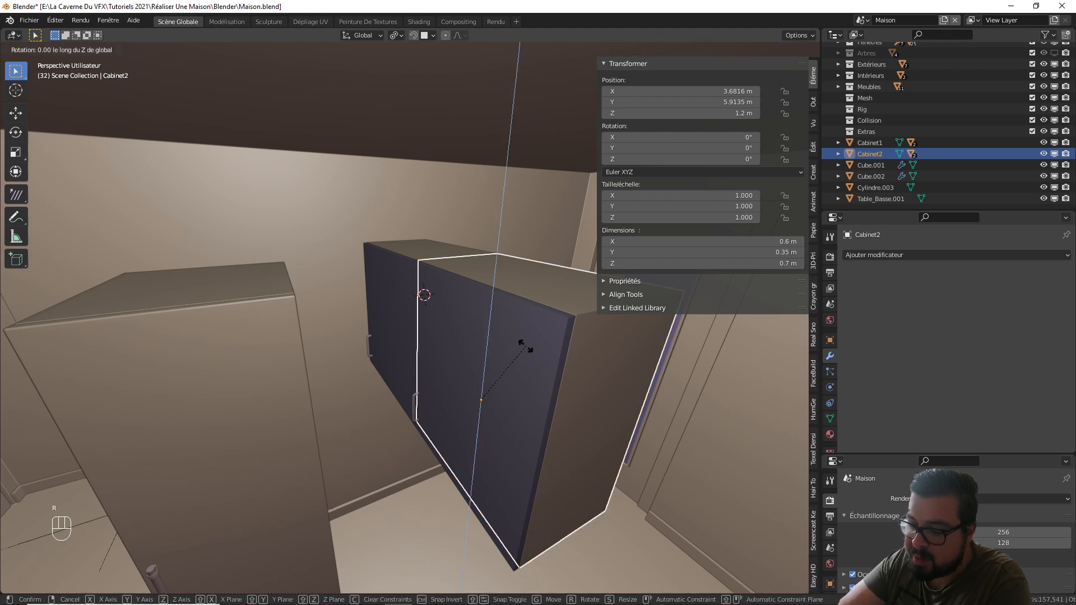
{"action": "type", "text": "90"}
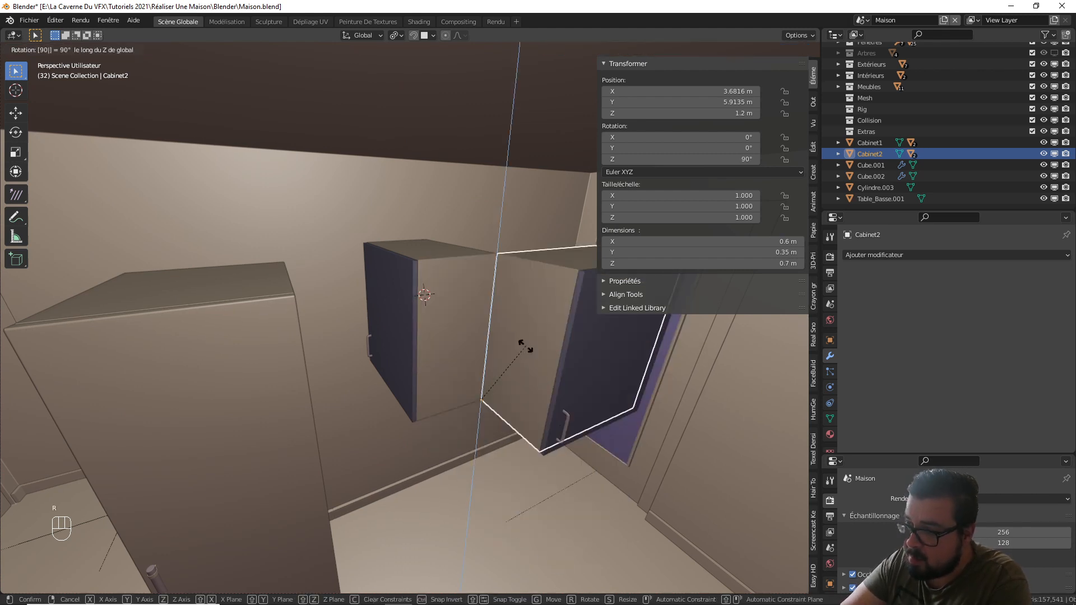
{"action": "key", "text": "BackSpace"}
{"action": "key", "text": "BackSpace"}
{"action": "key", "text": "Return"}
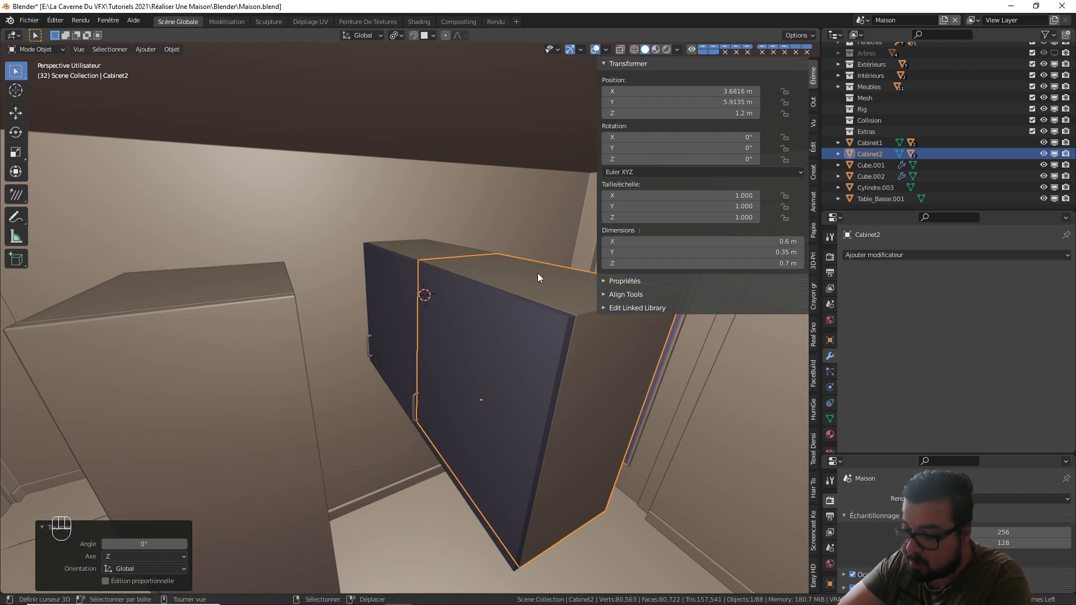
- Rotate Cabinet2 and Cabinet1 individually by 90° around the global Z axis
{"action": "type", "text": "rz90"}
{"action": "key", "text": "Return"}
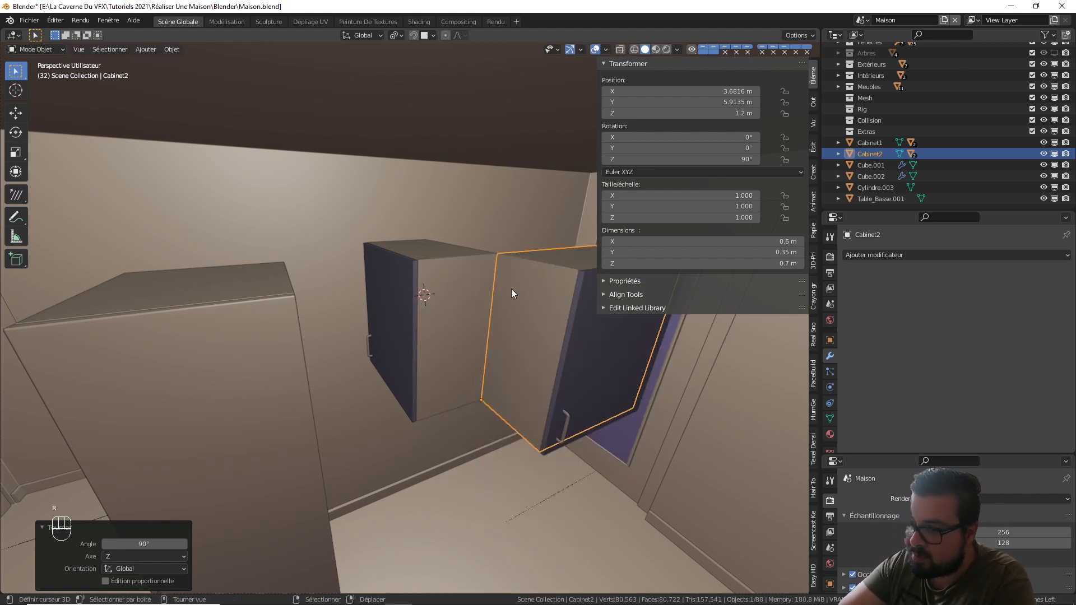
{"action": "left_click", "coordinate": [459, 303]}
{"action": "type", "text": "rz90"}
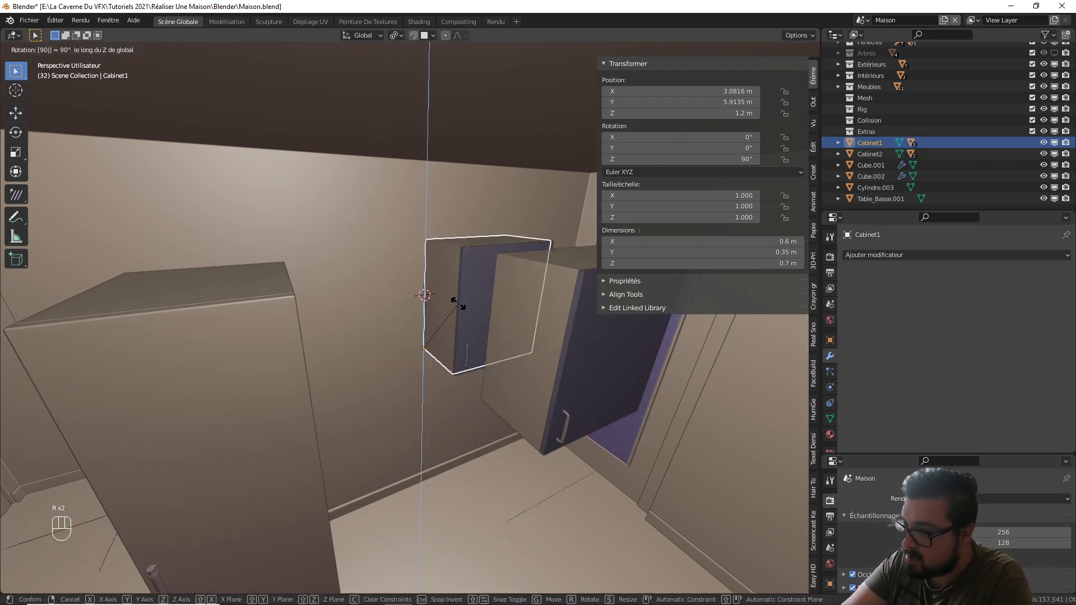
{"action": "key", "text": "Return"}
- Move Cabinet1 back toward the wall beside the fridge and move Cabinet2 about -0.37 m along the global X axis
{"action": "key", "text": "g"}
{"action": "key", "text": "x"}
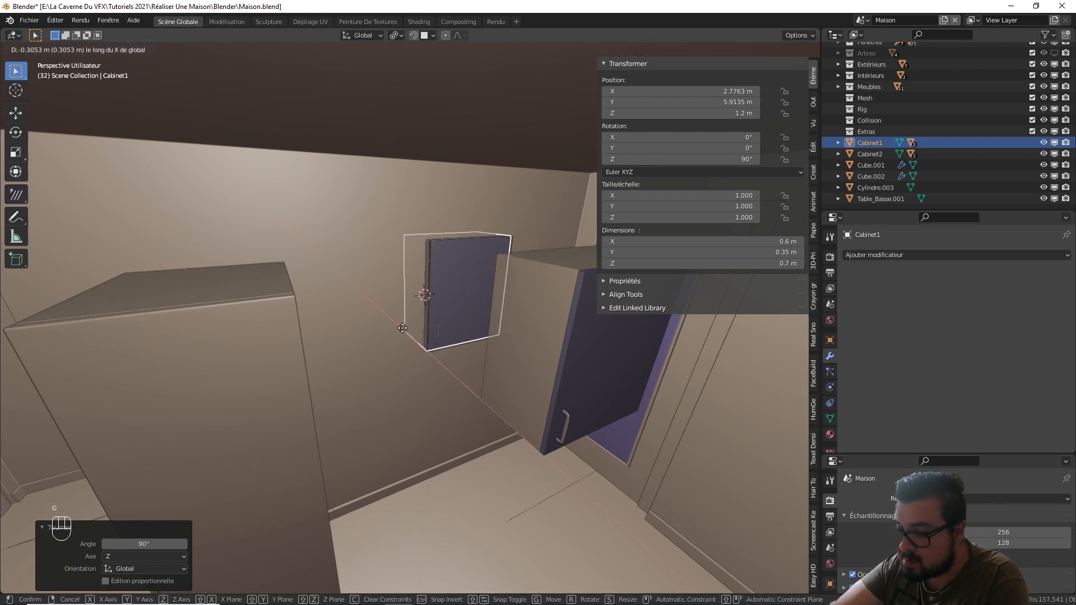
{"action": "key", "text": "Return"}
{"action": "left_click", "coordinate": [529, 351]}
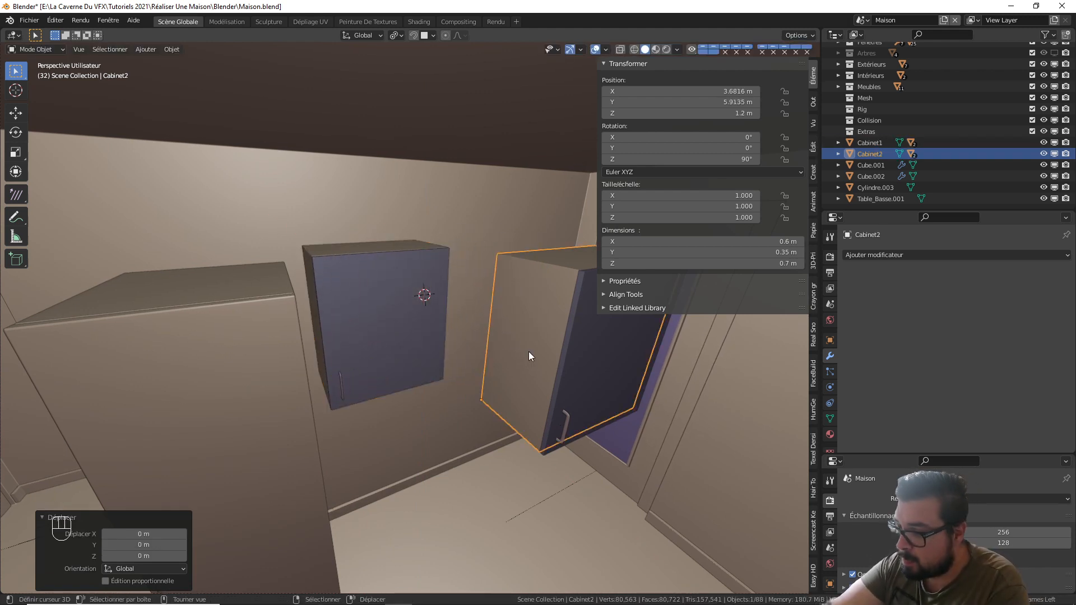
{"action": "key", "text": "g"}
{"action": "key", "text": "x"}
{"action": "left_click", "coordinate": [488, 316]}
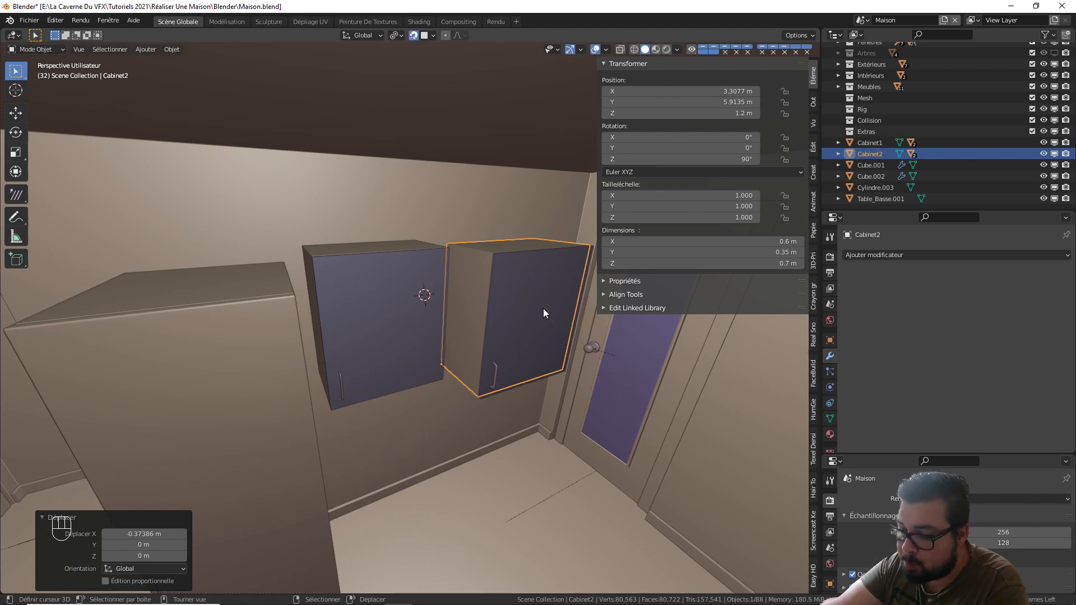
- Move Cabinet2 about -0.23 m in X and 0.16 m in Y against the wall, and shift Cabinet1 about 0.05 m along Y
{"action": "key", "text": "g"}
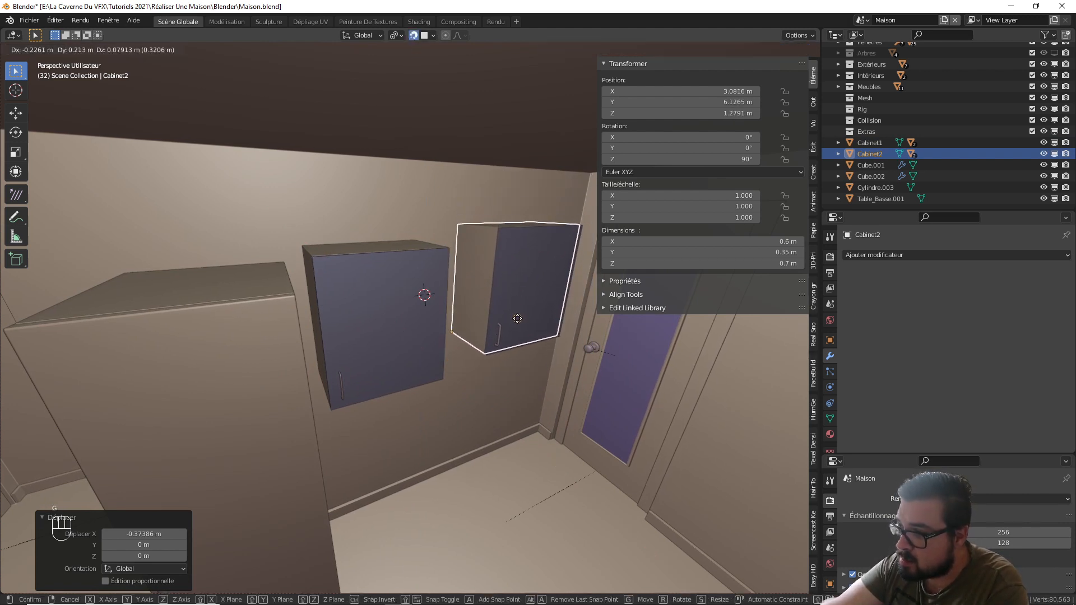
{"action": "left_click", "coordinate": [512, 322]}
{"action": "middle_click_drag", "start_coordinate": [516, 245], "coordinate": [429, 271]}
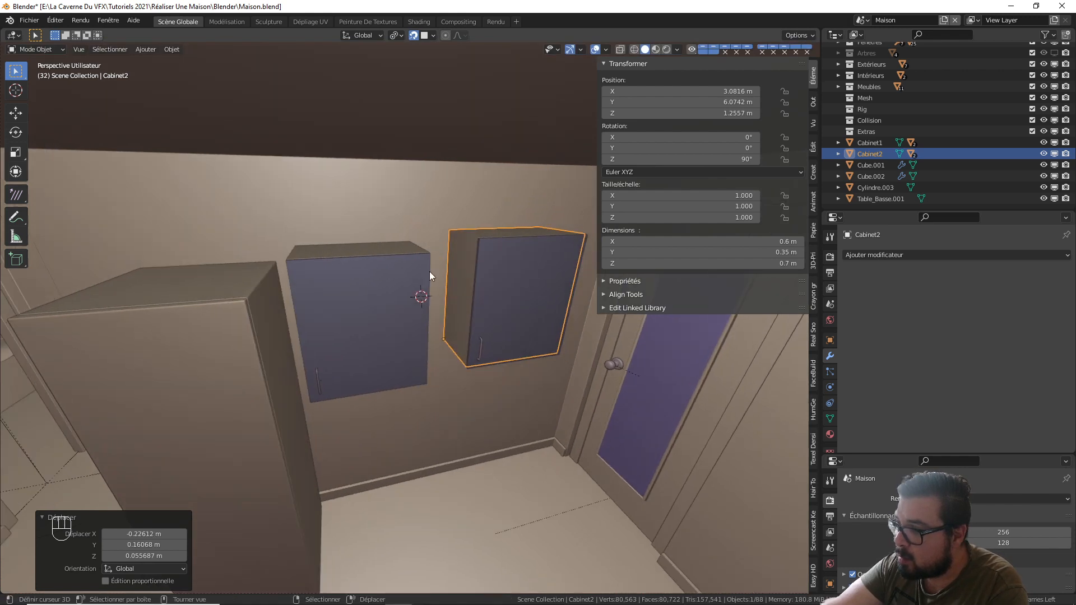
{"action": "left_click", "coordinate": [418, 250]}
{"action": "key", "text": "g"}
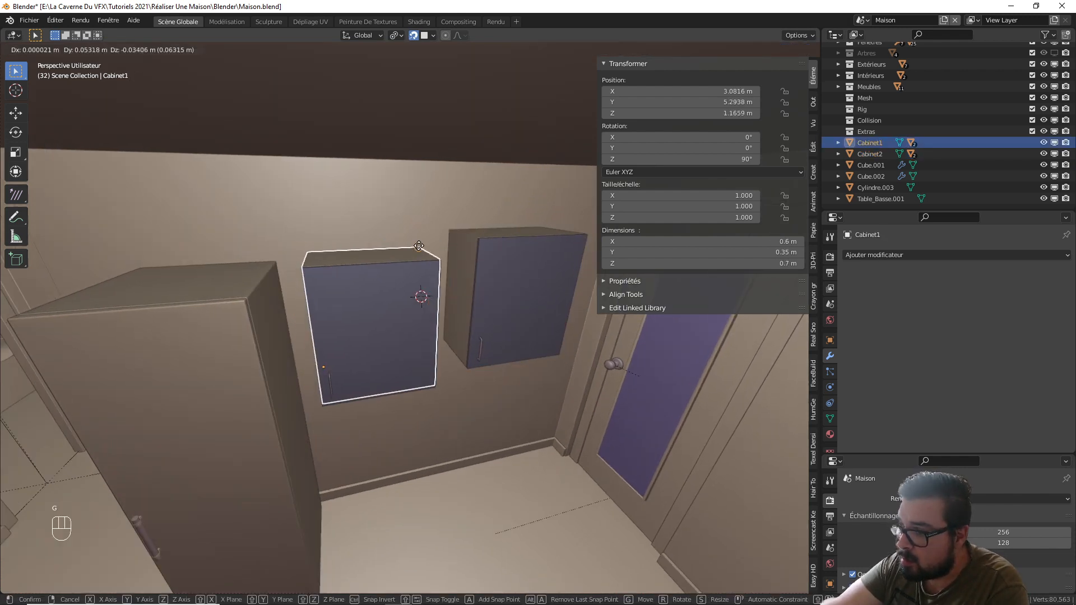
{"action": "left_click", "coordinate": [418, 230]}
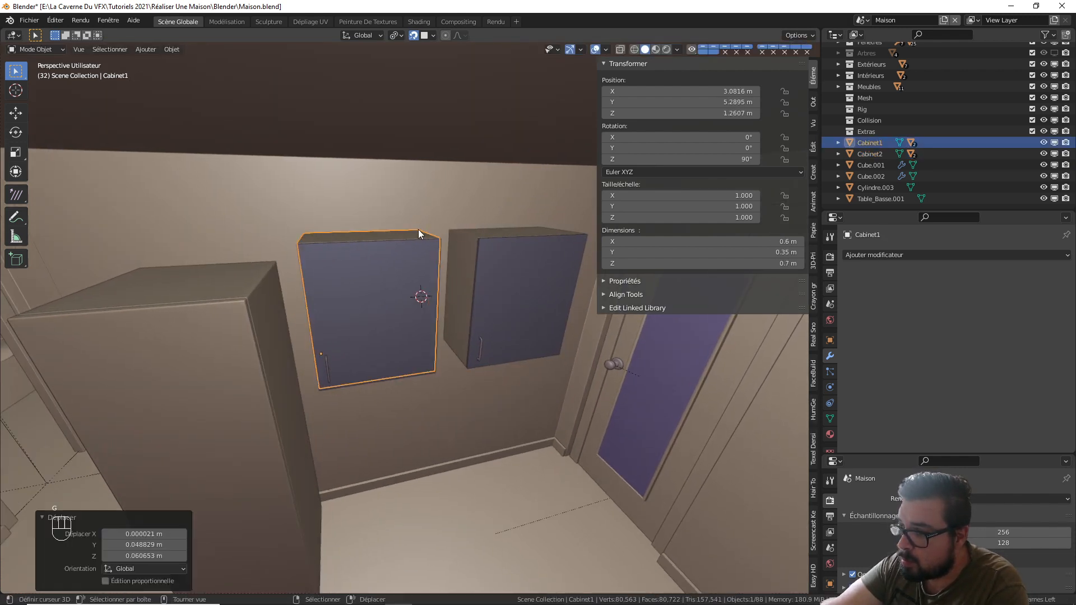
{"action": "middle_click_drag", "start_coordinate": [418, 230], "coordinate": [435, 264]}
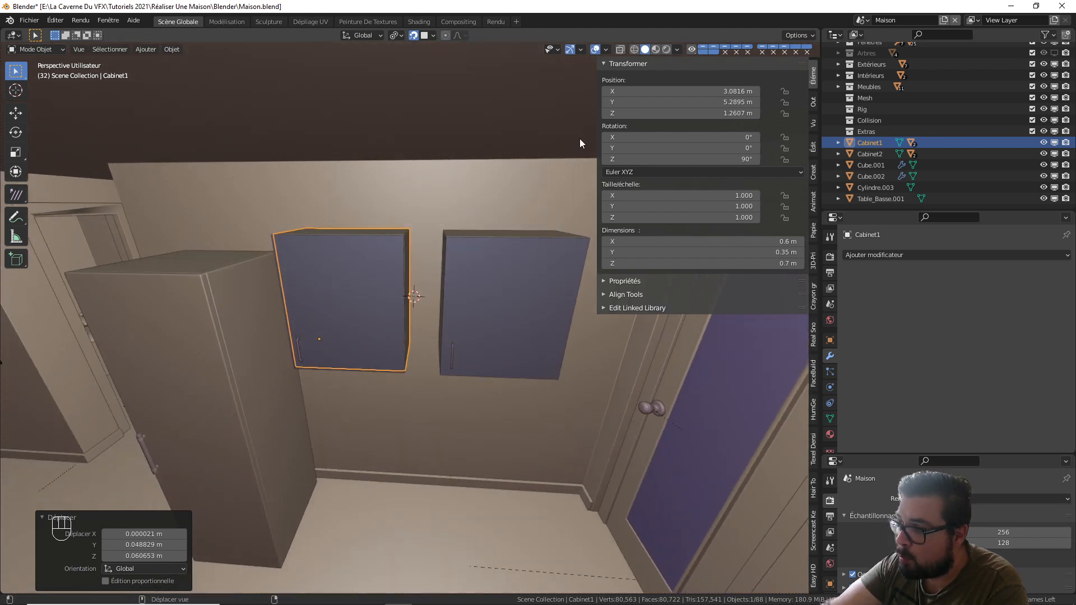
- Set the Z position of both Cabinet1 and Cabinet2 to 1.2 m
{"action": "left_click", "coordinate": [695, 114]}
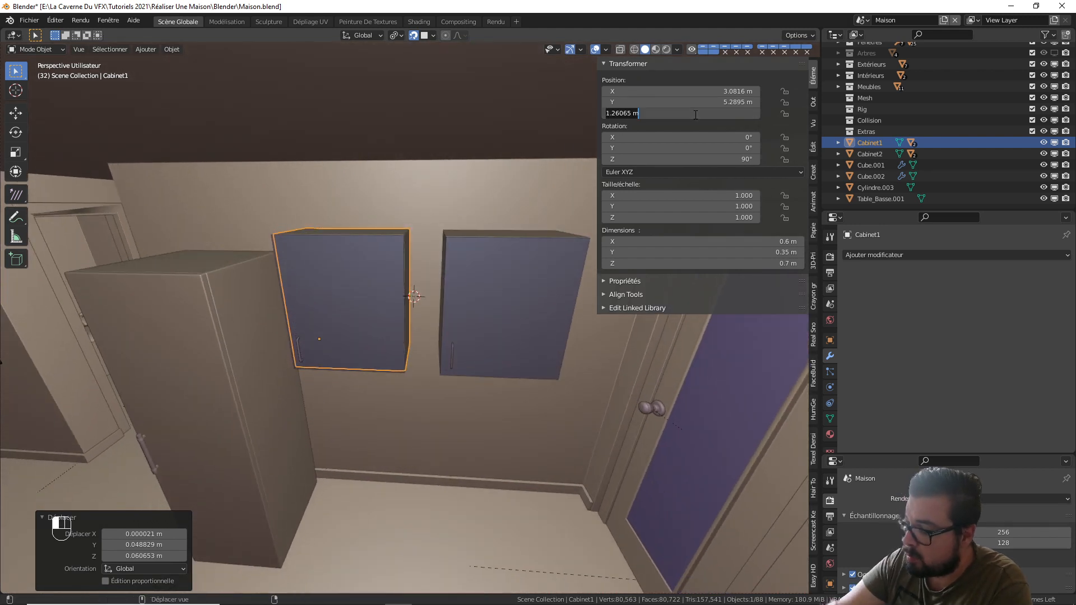
{"action": "type", "text": "1.2"}
{"action": "key", "text": "Return"}
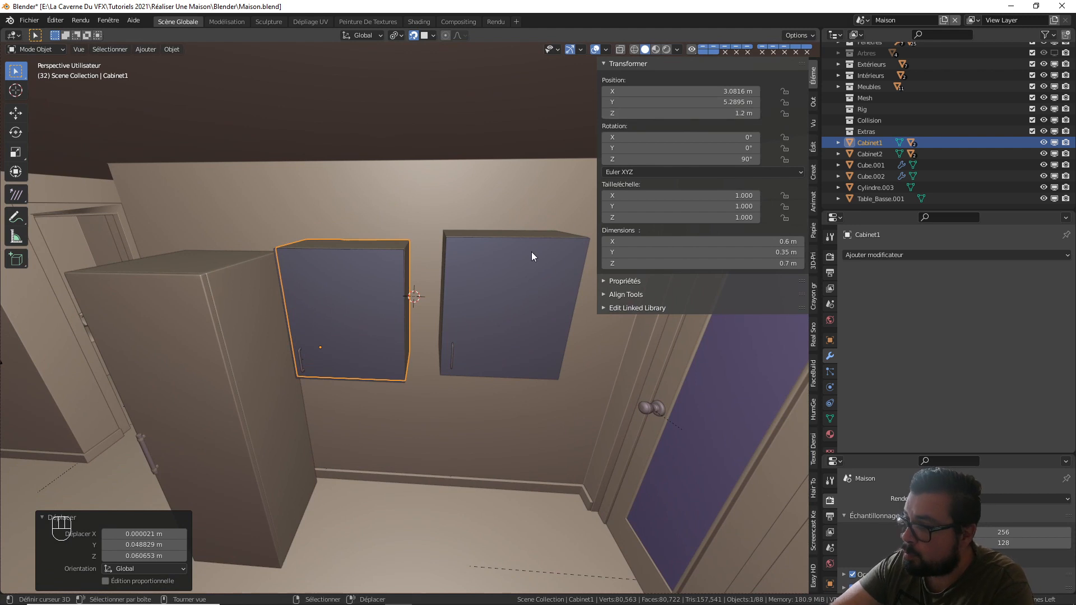
{"action": "left_click", "coordinate": [506, 231]}
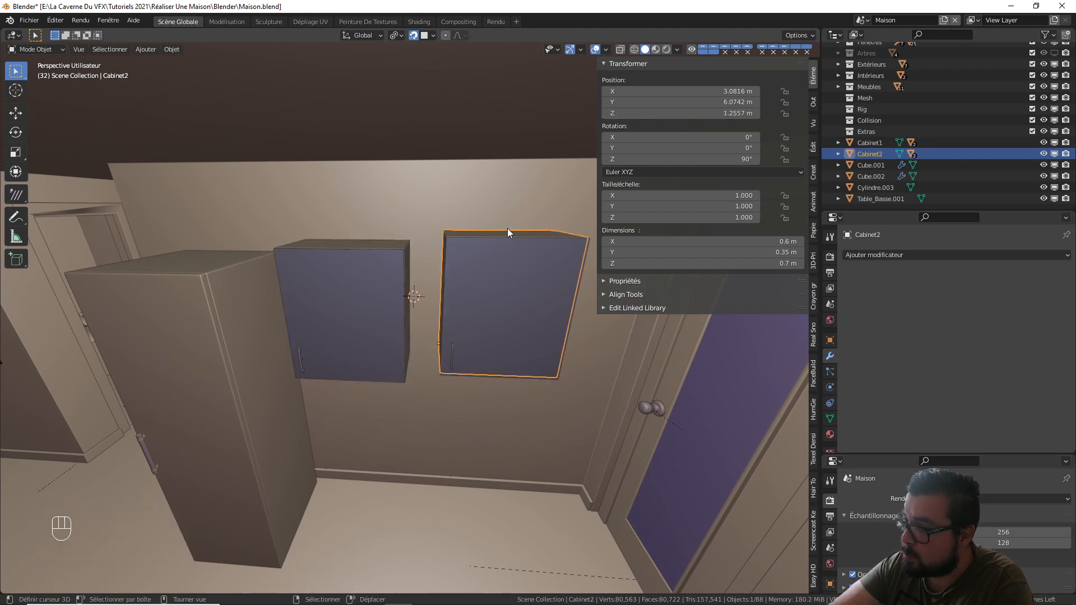
{"action": "left_click", "coordinate": [695, 113]}
{"action": "type", "text": "1.2"}
{"action": "key", "text": "Return"}
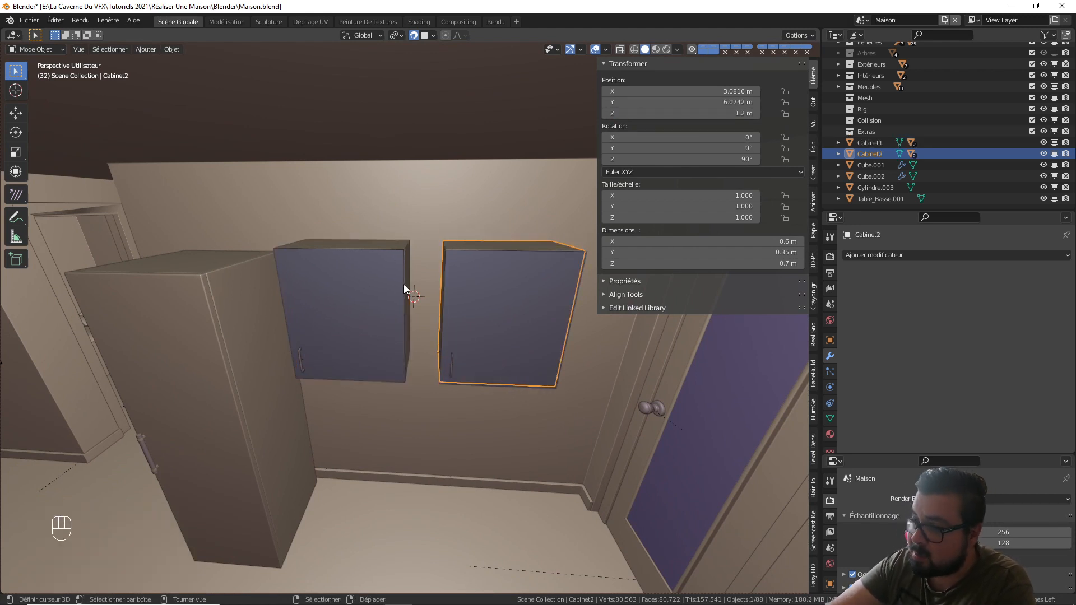
- Add a Bevel (Biseau) modifier to the Cabinet1 body and set its width type to Absolute (Absolu)
{"action": "mouse_move", "coordinate": [404, 288]}
{"action": "middle_mouse_down"}
{"action": "mouse_move", "coordinate": [445, 276]}
{"action": "mouse_move", "coordinate": [368, 278]}
{"action": "mouse_move", "coordinate": [366, 298]}
{"action": "mouse_move", "coordinate": [387, 277]}
{"action": "mouse_move", "coordinate": [401, 293]}
{"action": "middle_mouse_up"}
{"action": "left_click", "coordinate": [369, 278]}
{"action": "scroll", "coordinate": [372, 280], "scroll_direction": "down", "scroll_amount": 3}
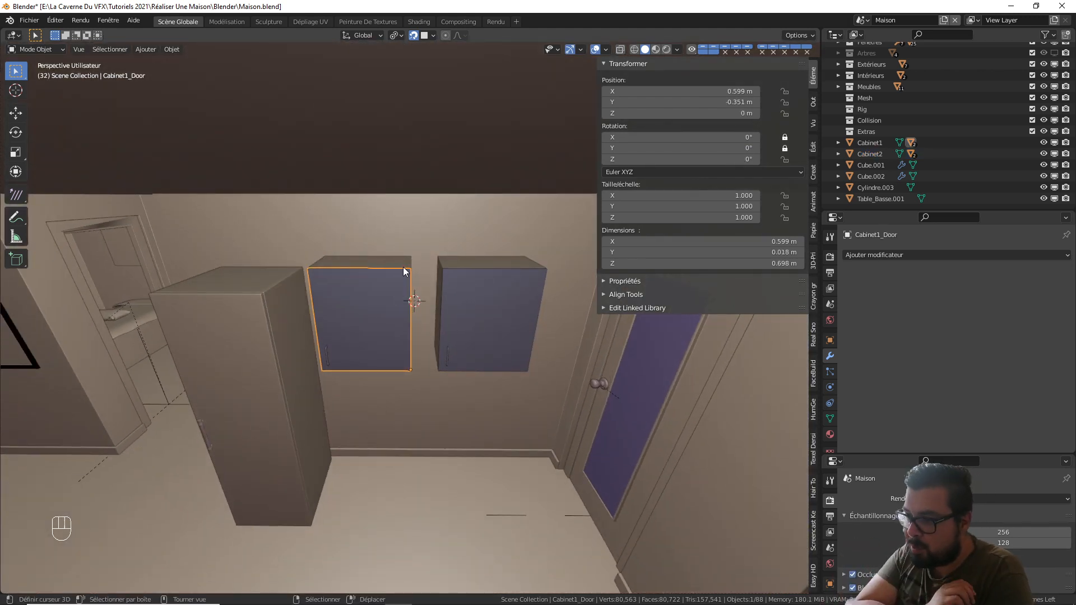
{"action": "middle_click_drag", "start_coordinate": [402, 266], "coordinate": [327, 284]}
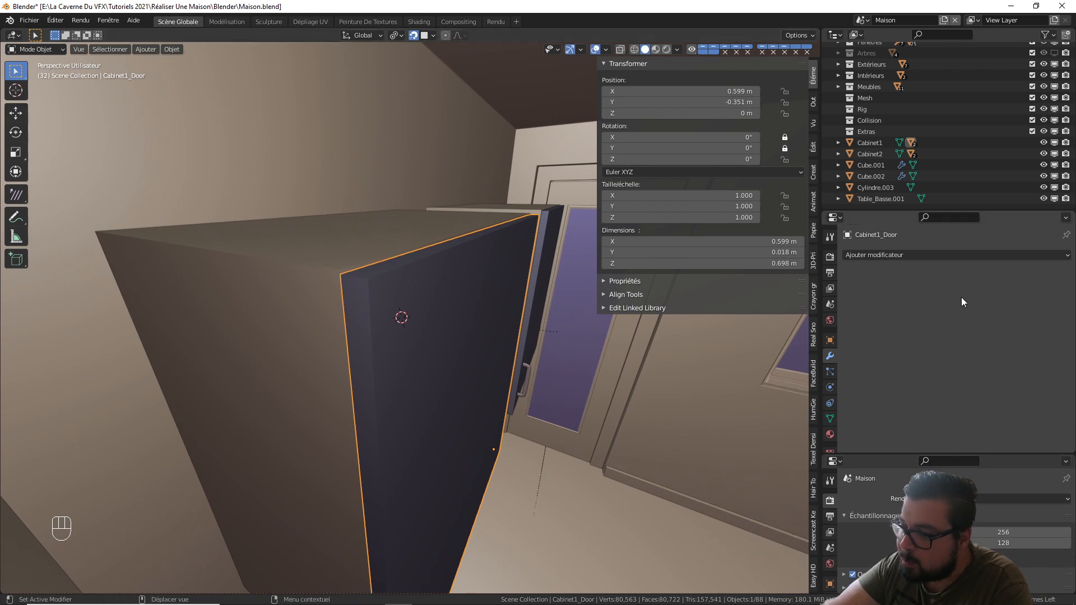
{"action": "left_click", "coordinate": [390, 242]}
{"action": "left_click", "coordinate": [968, 256]}
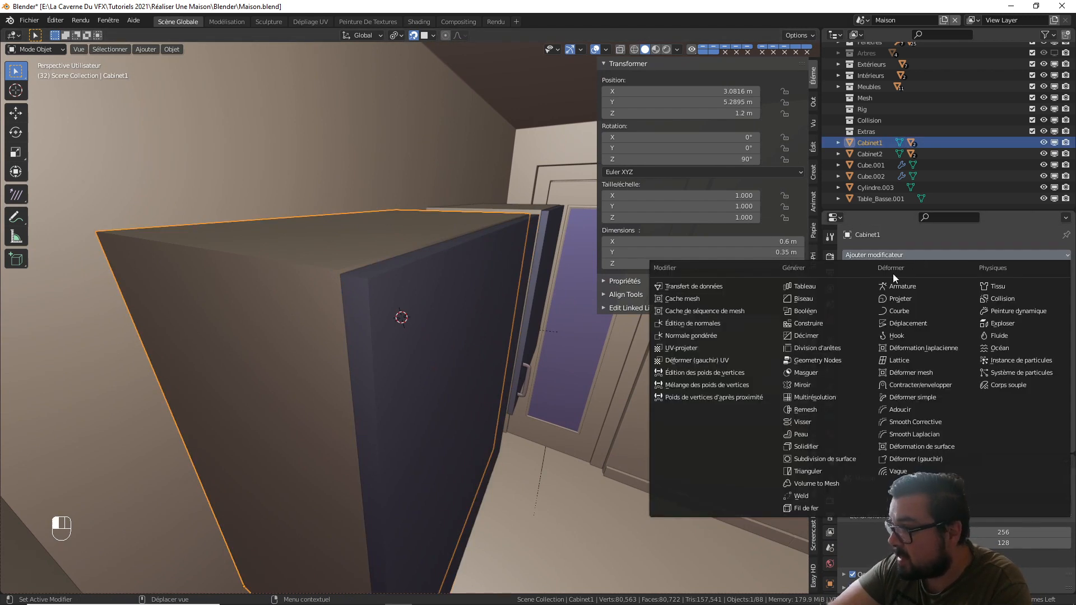
{"action": "left_click", "coordinate": [815, 299]}
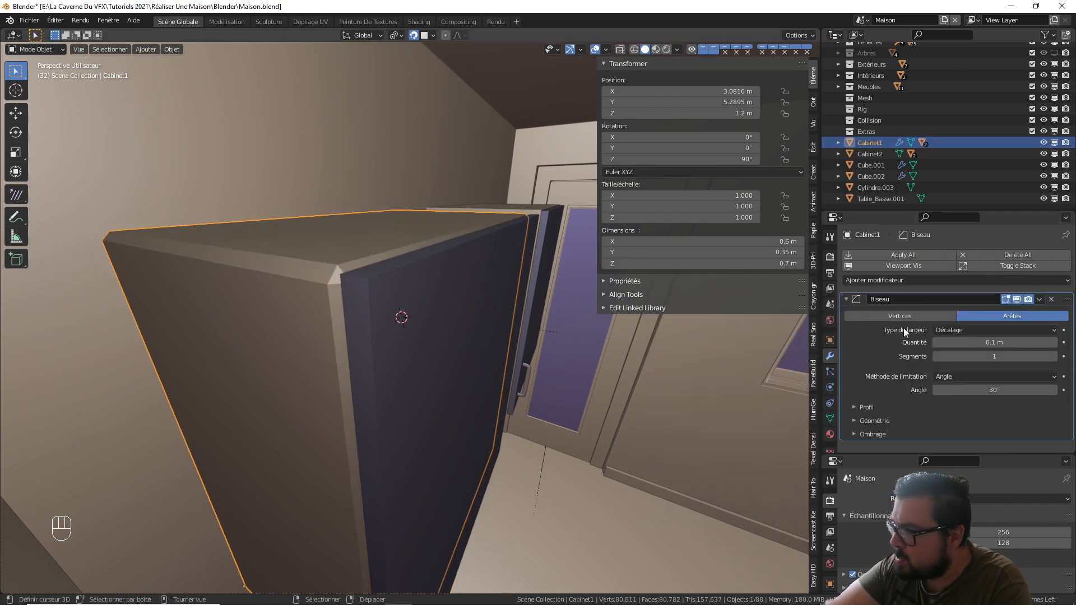
{"action": "left_click", "coordinate": [1020, 332]}
{"action": "left_click", "coordinate": [959, 392]}
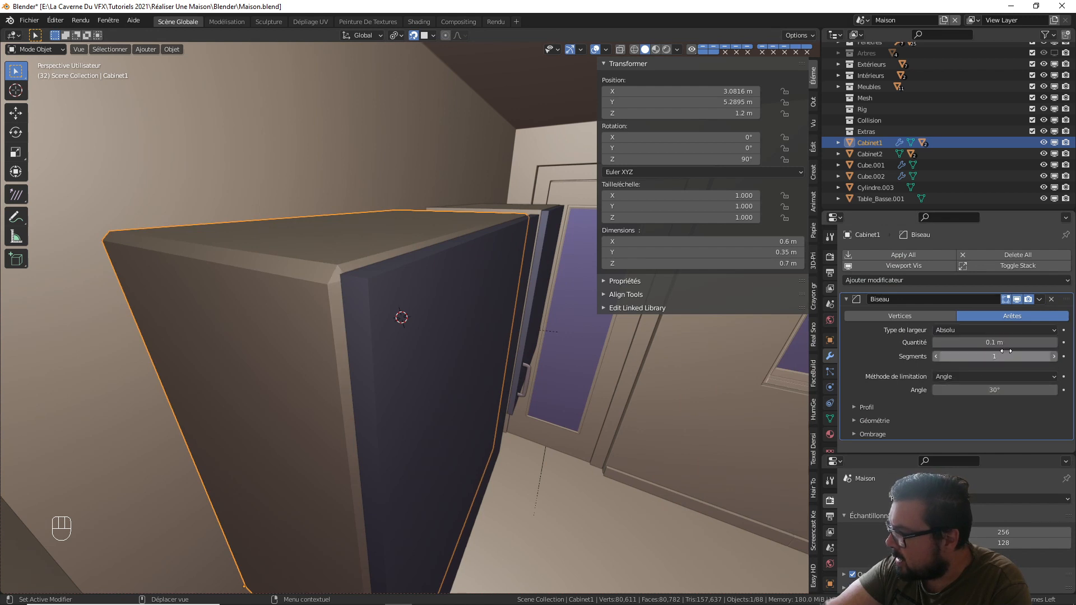
- Set Cabinet1's bevel amount to 0.0005 m and increase it to 0.001 m
{"action": "left_click", "coordinate": [1007, 342]}
{"action": "type", "text": "0.0005"}
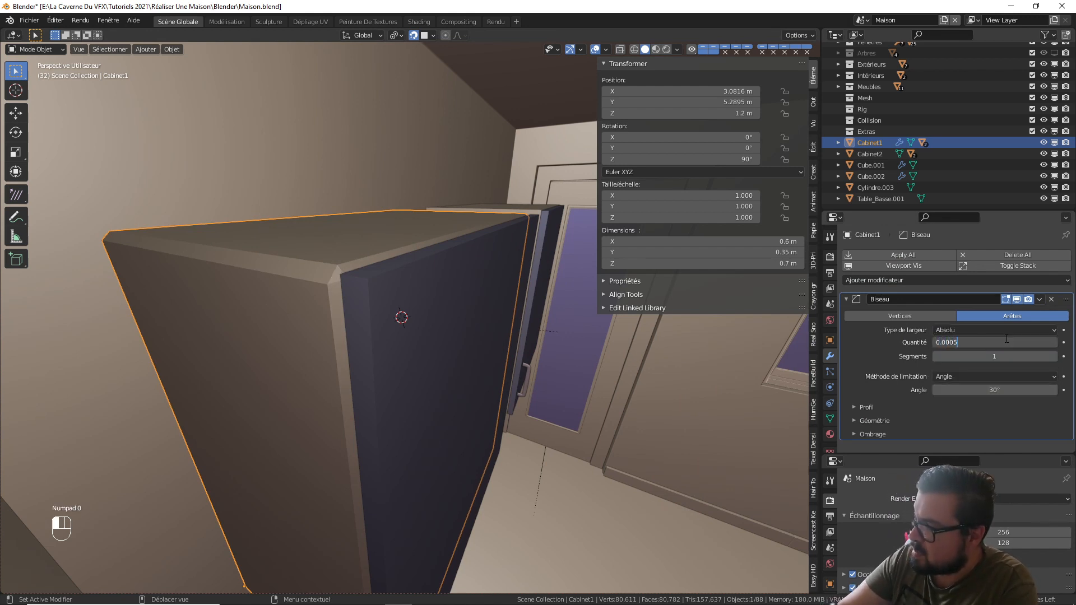
{"action": "key", "text": "Return"}
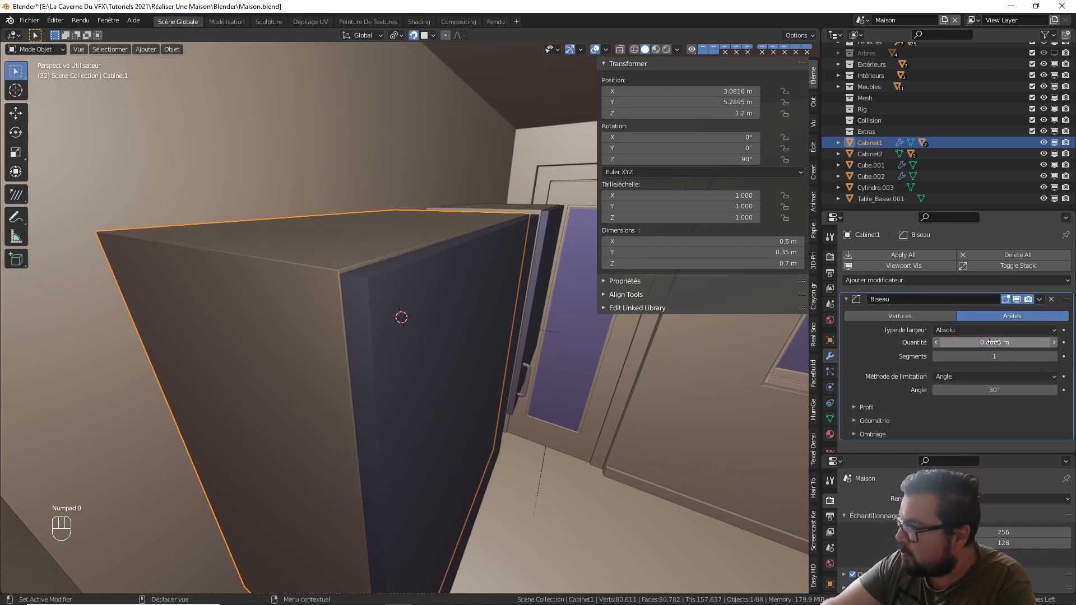
{"action": "left_click", "coordinate": [988, 343]}
{"action": "type", "text": "0.0"}
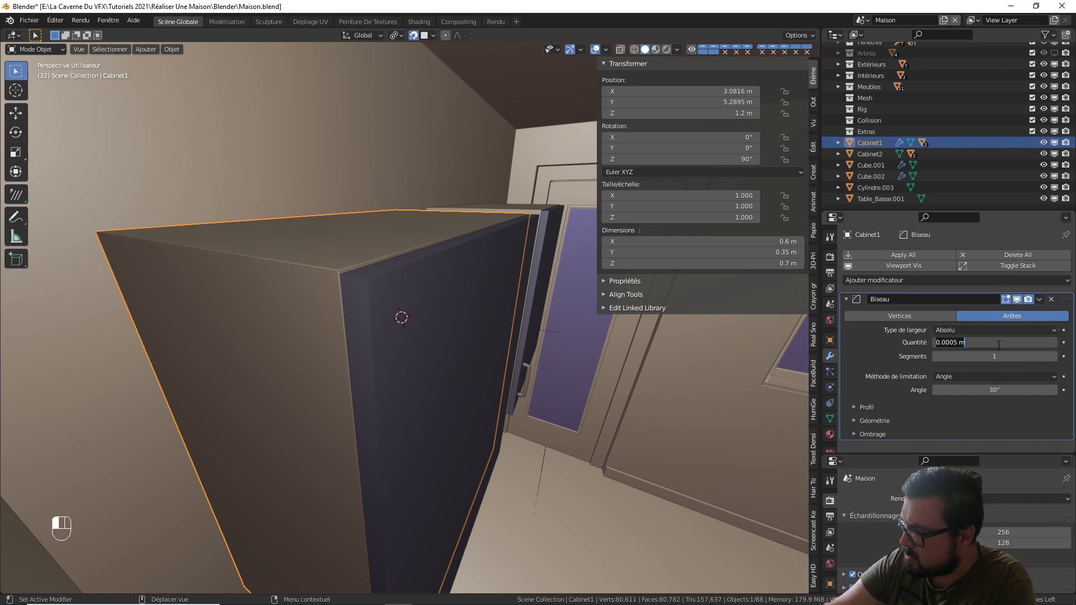
{"action": "type", "text": "0"}
{"action": "type", "text": "1"}
{"action": "key", "text": "Return"}
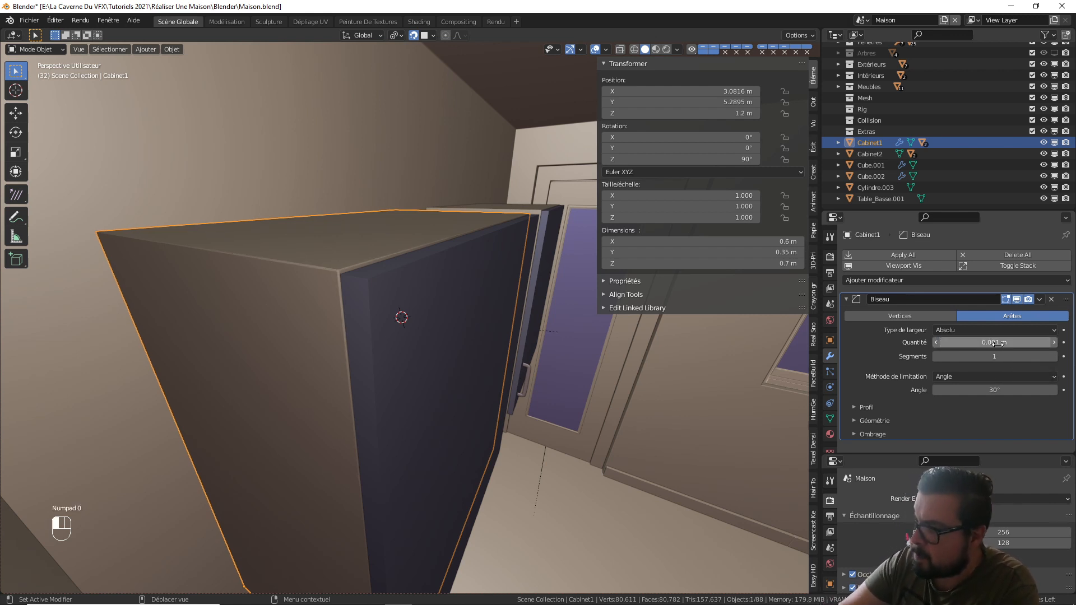
- Add a Weighted Normal (Normale pondérée) modifier to Cabinet1 and enable Auto Smooth on its mesh
{"action": "left_click", "coordinate": [916, 280]}
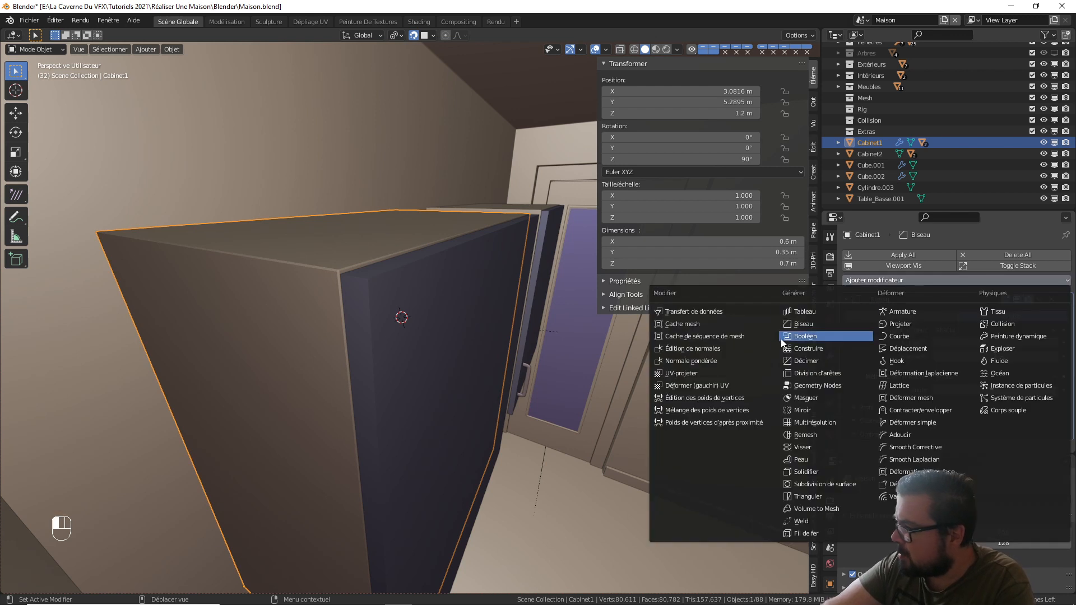
{"action": "left_click", "coordinate": [721, 360]}
{"action": "left_click", "coordinate": [829, 418]}
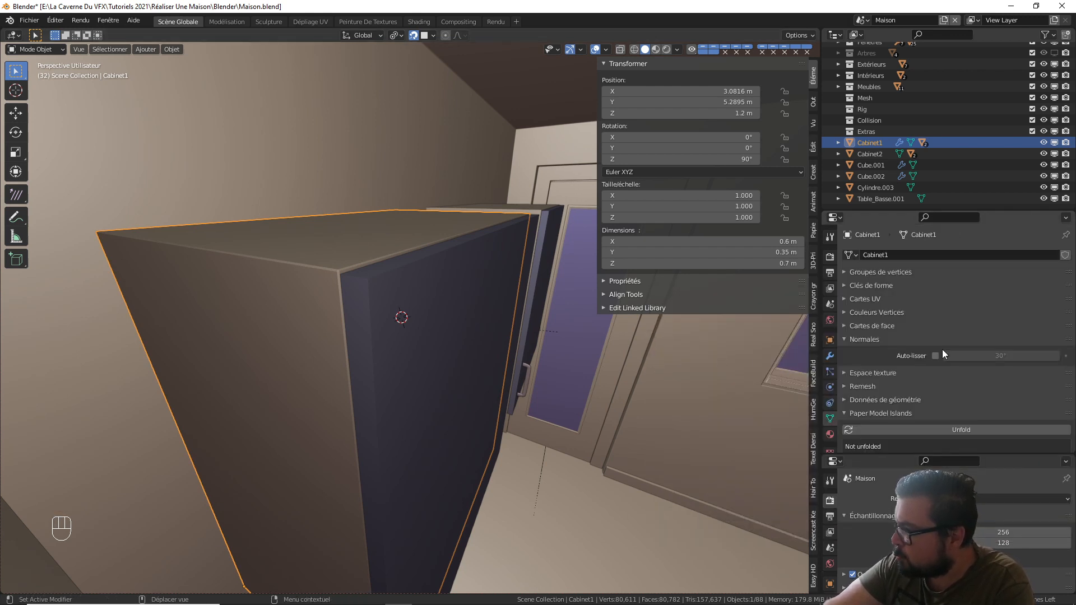
{"action": "left_click", "coordinate": [935, 357]}
{"action": "left_click", "coordinate": [830, 355]}
{"action": "scroll", "coordinate": [994, 350], "scroll_direction": "down", "scroll_amount": 5}
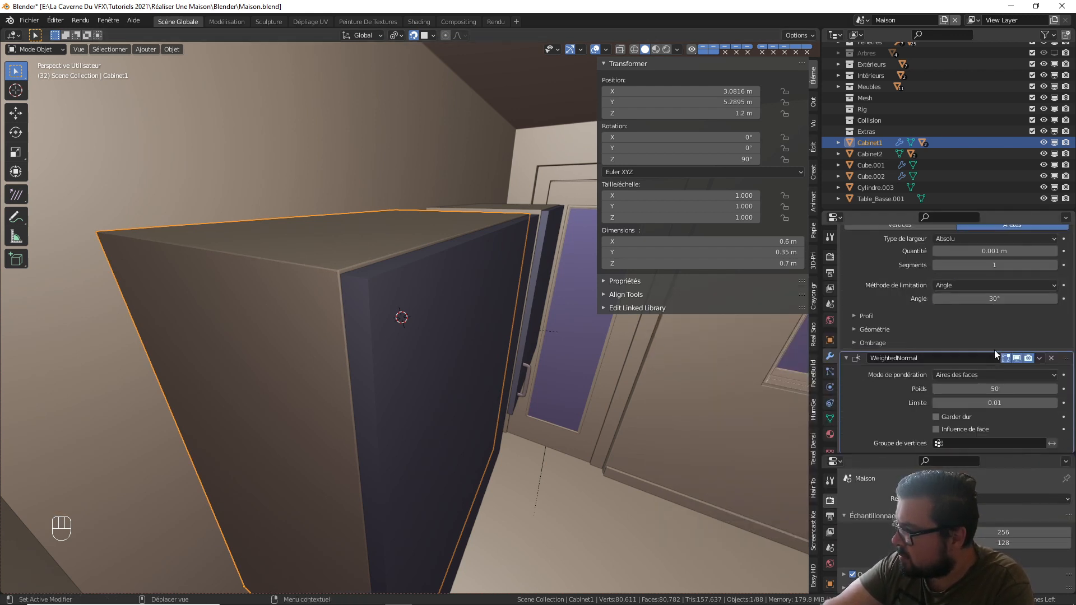
- Copy the Bevel and Weighted Normal modifiers from Cabinet1 to its door with Copy Modifiers
{"action": "left_click", "coordinate": [401, 307]}
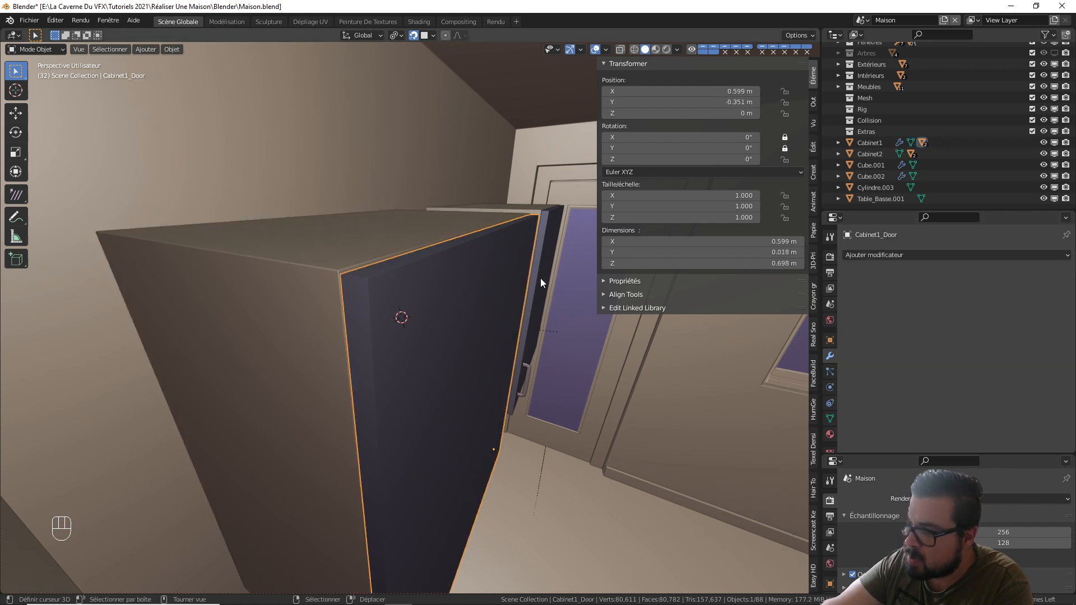
{"action": "left_click", "coordinate": [389, 243]}
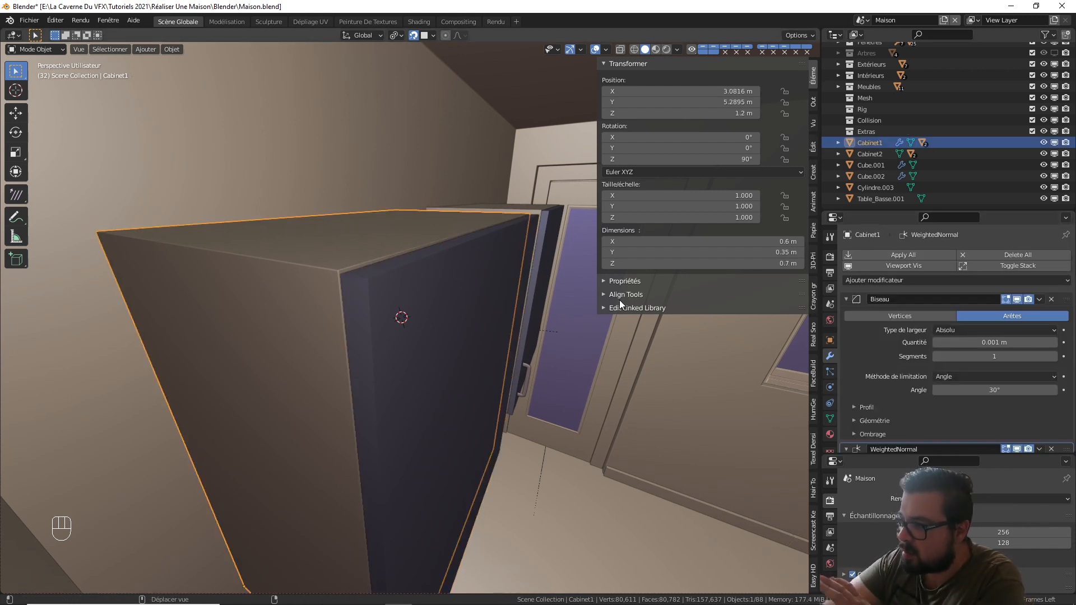
{"action": "left_click", "coordinate": [432, 284]}
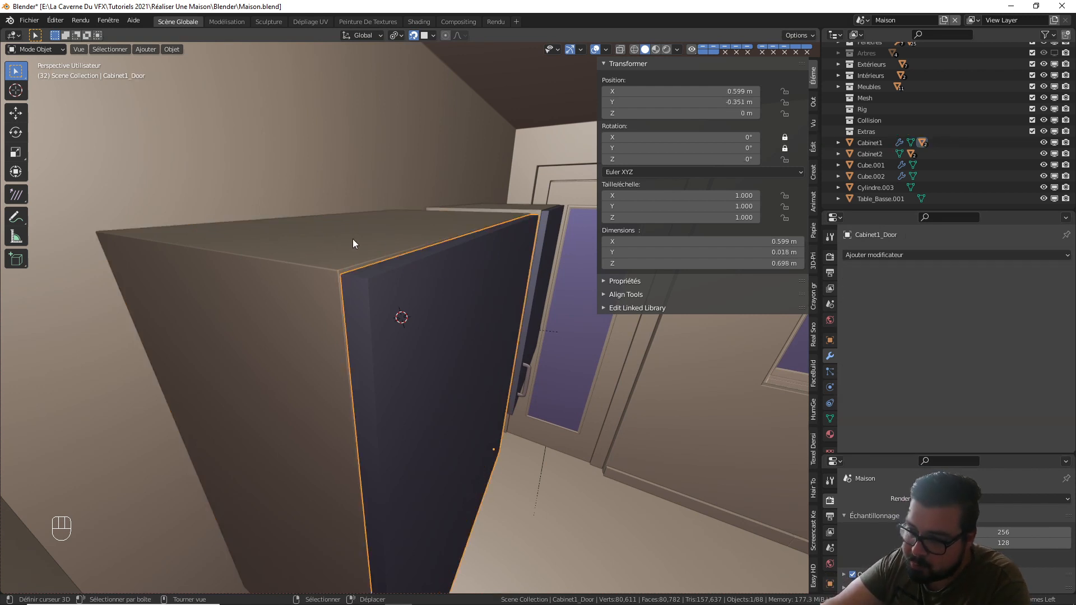
{"action": "key", "text": "shift"}
{"action": "left_click", "coordinate": [333, 245], "text": "shift"}
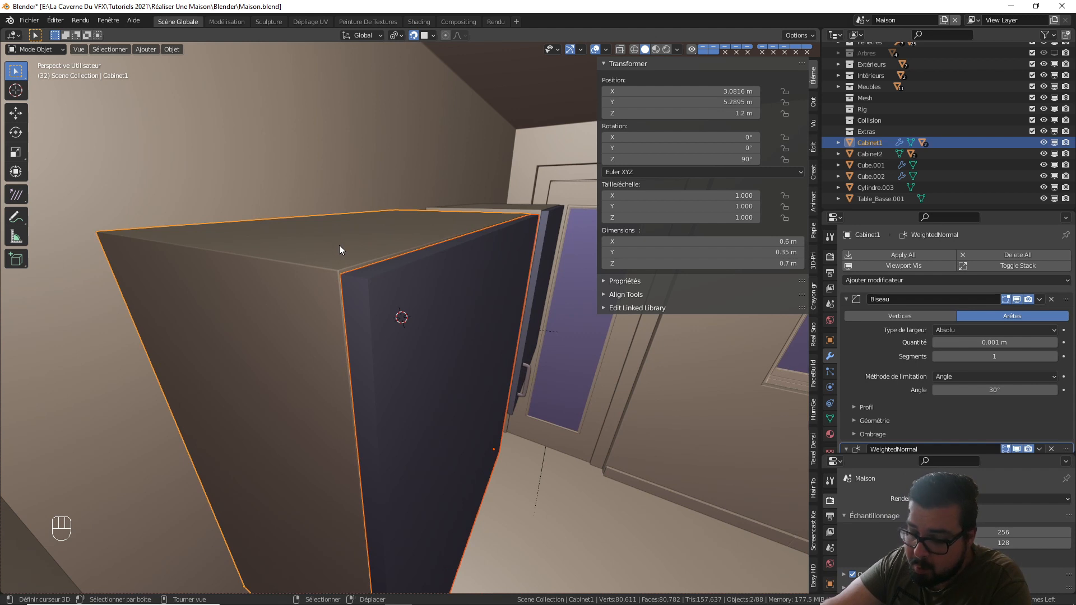
{"action": "key", "text": "alt+c"}
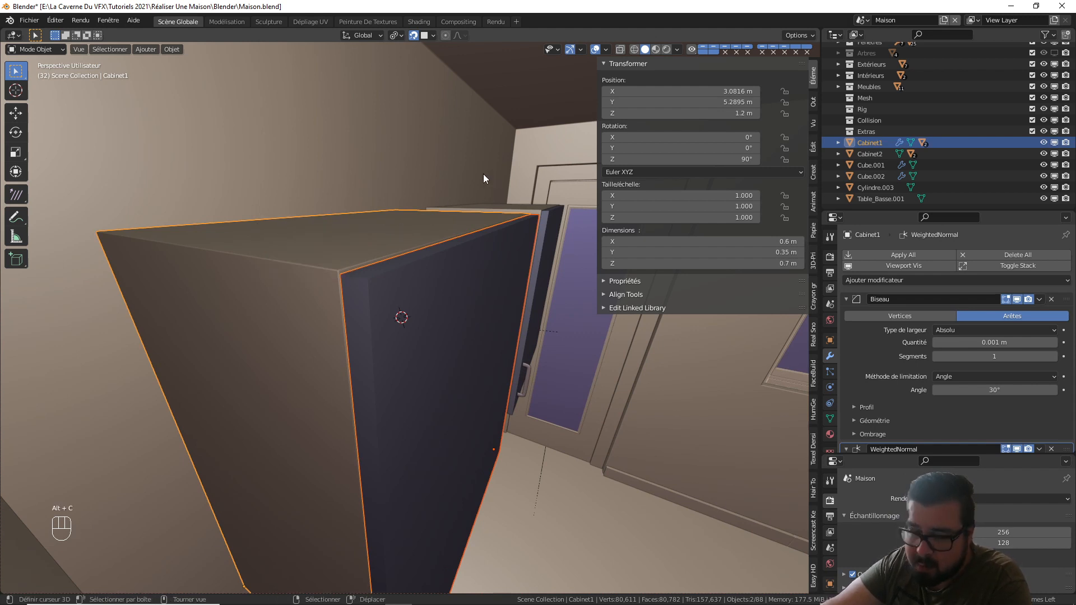
{"action": "key", "text": "ctrl"}
{"action": "key", "text": "ctrl+c"}
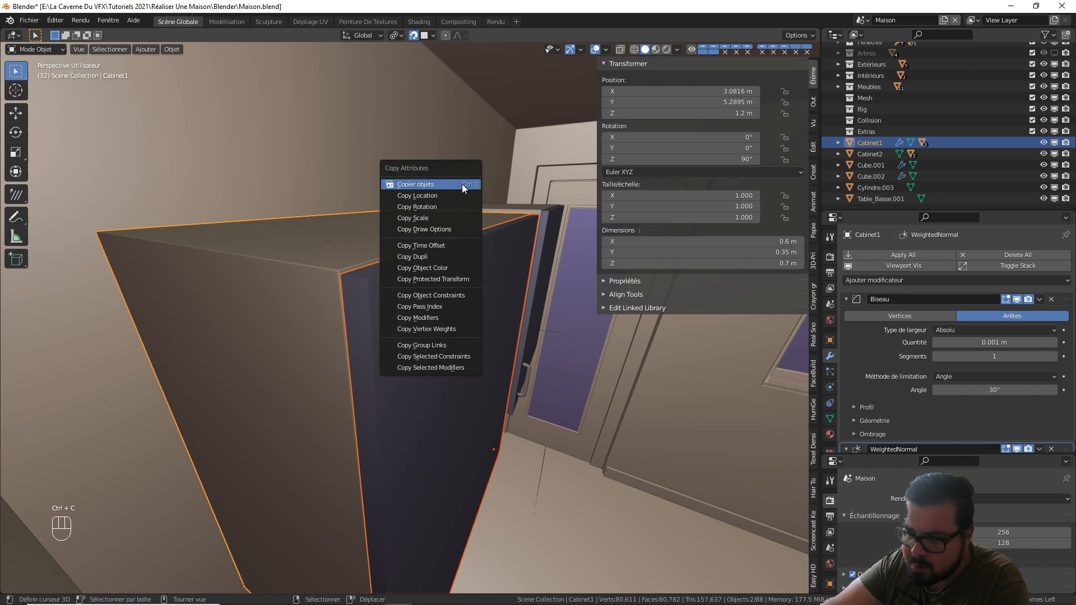
{"action": "left_click", "coordinate": [438, 319]}
- Enable Auto Smooth in the normals settings of the Cabinet1_Door mesh
{"action": "middle_click_drag", "start_coordinate": [442, 288], "coordinate": [433, 289]}
{"action": "left_click", "coordinate": [410, 294]}
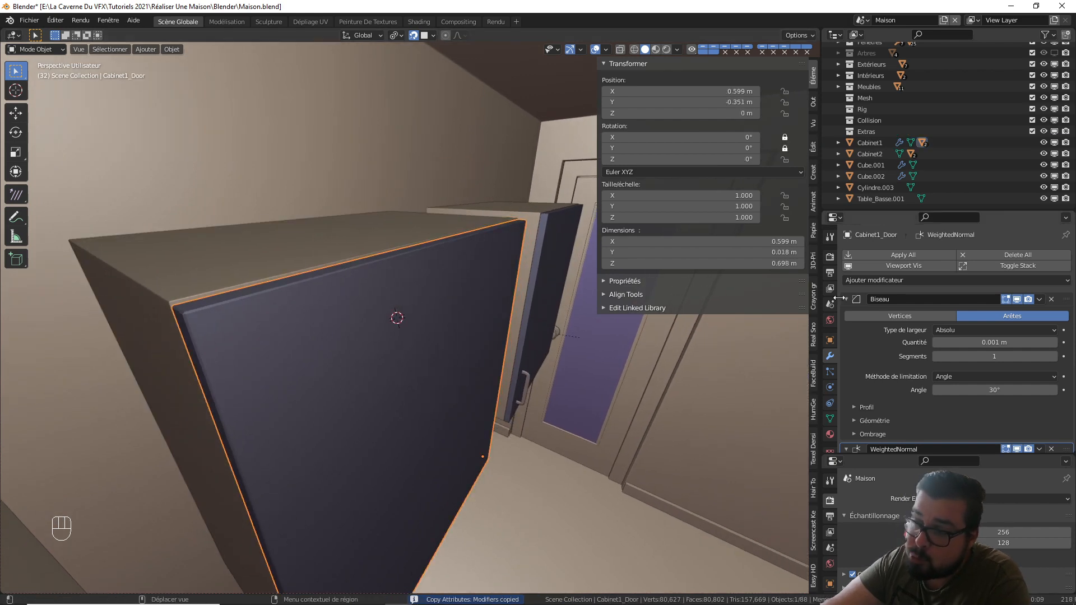
{"action": "left_click", "coordinate": [830, 419]}
{"action": "left_click", "coordinate": [935, 355]}
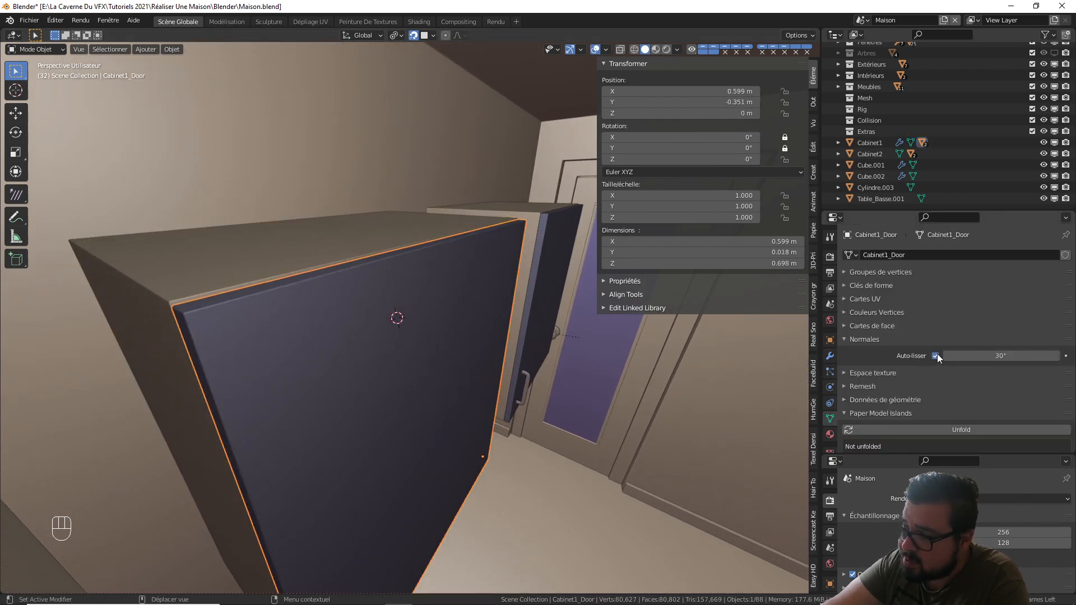
- Copy the modifiers from Cabinet1_Door to the Cabinet2 body and its door
{"action": "middle_click_drag", "start_coordinate": [402, 321], "coordinate": [456, 291]}
{"action": "left_click", "coordinate": [550, 300], "text": "shift"}
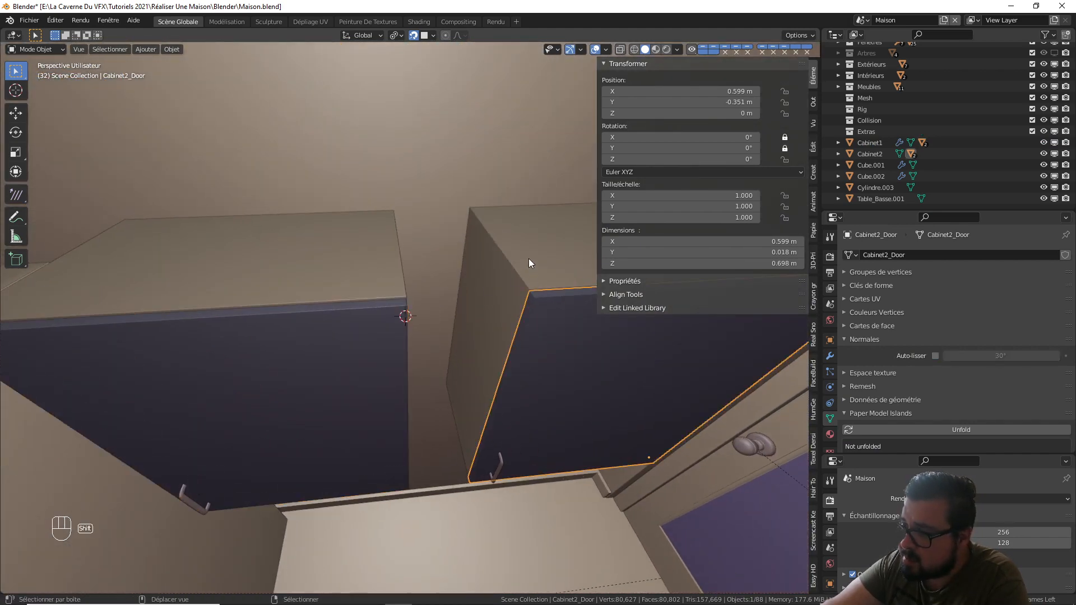
{"action": "left_click", "coordinate": [391, 308], "text": "shift"}
{"action": "key", "text": "ctrl+c"}
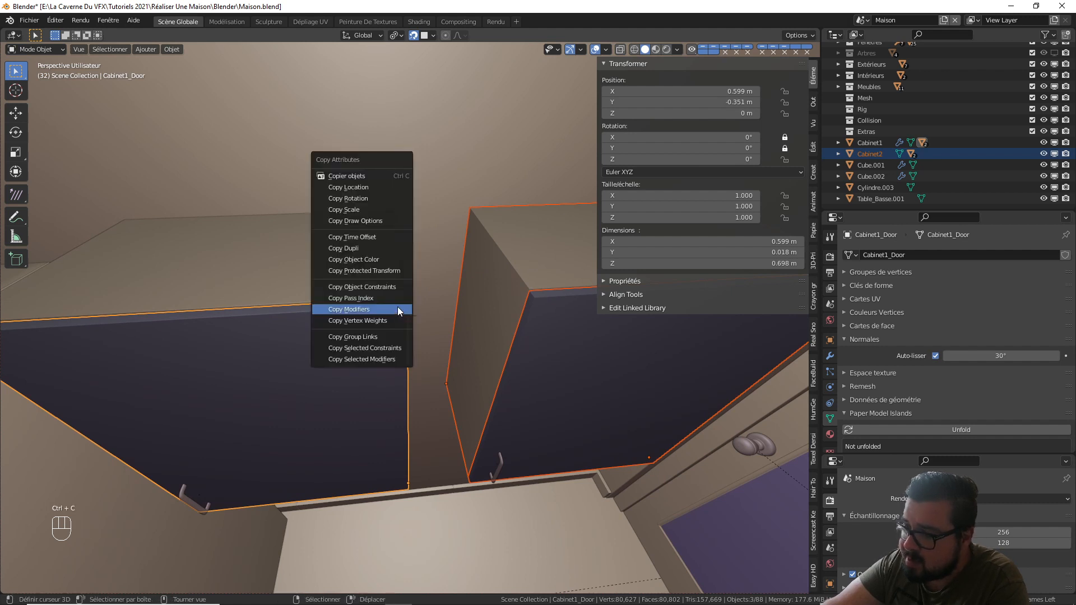
{"action": "left_click", "coordinate": [386, 307]}
{"action": "middle_click_drag", "start_coordinate": [483, 316], "coordinate": [504, 324]}
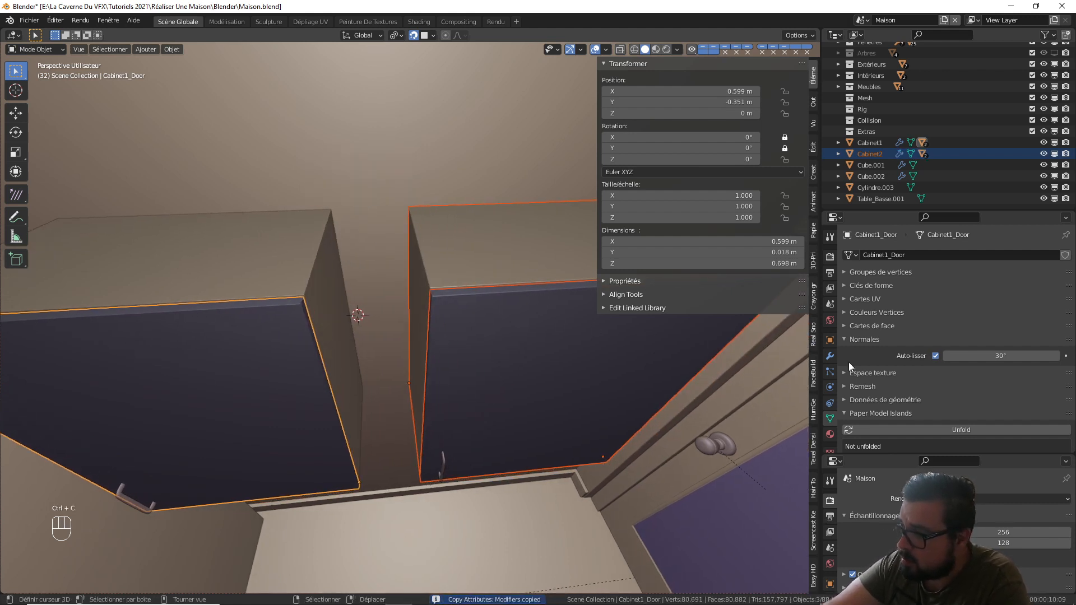
- Enable Auto Smooth in the normals settings of the Cabinet2 body mesh
{"action": "left_click", "coordinate": [466, 301]}
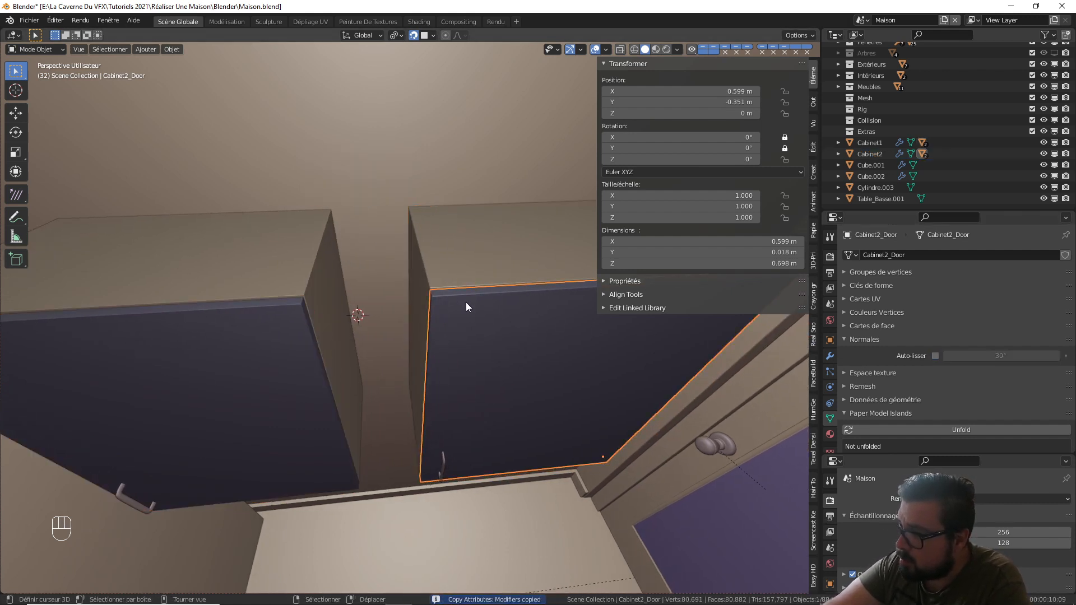
{"action": "left_click", "coordinate": [501, 281]}
{"action": "left_click", "coordinate": [934, 355]}
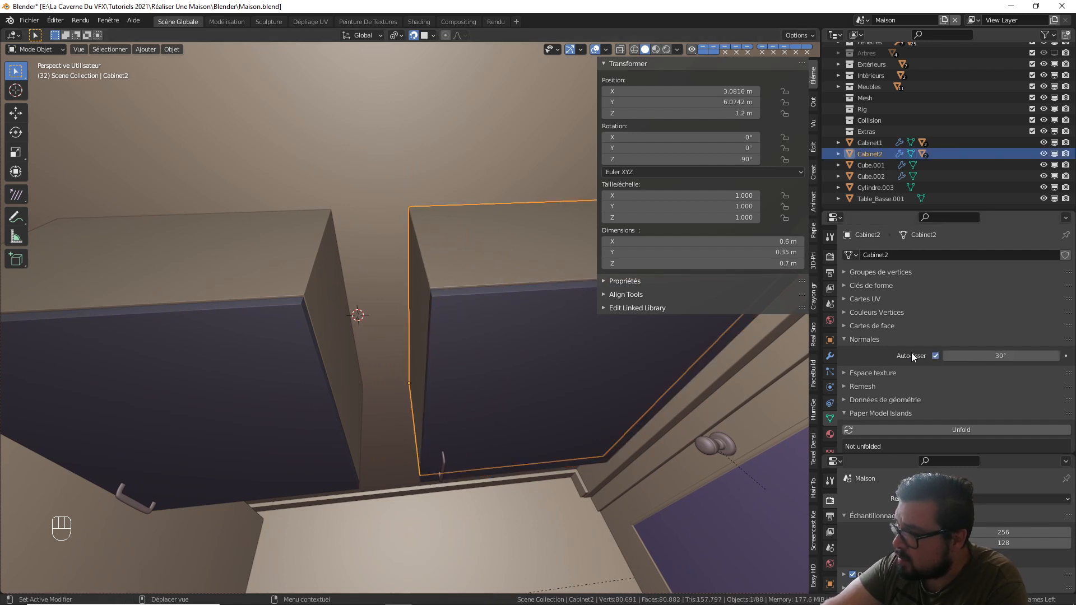
{"action": "middle_click_drag", "start_coordinate": [463, 313], "coordinate": [434, 301]}
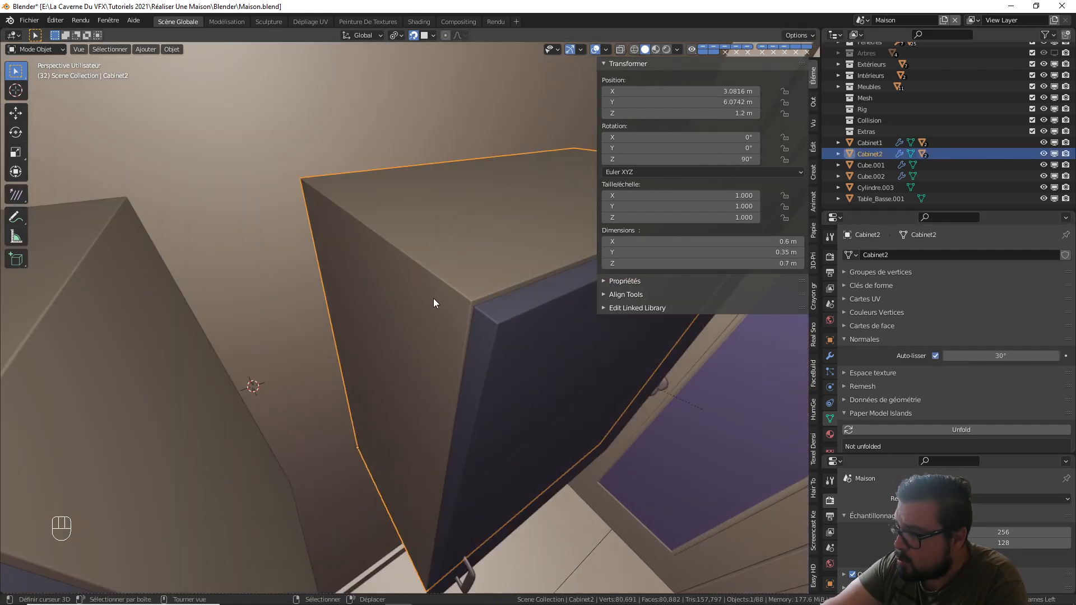
- Rename the material of Cabinet2_Door to M_PorteMeubleCuisine
{"action": "left_click", "coordinate": [437, 302]}
{"action": "middle_click_drag", "start_coordinate": [502, 315], "coordinate": [479, 311]}
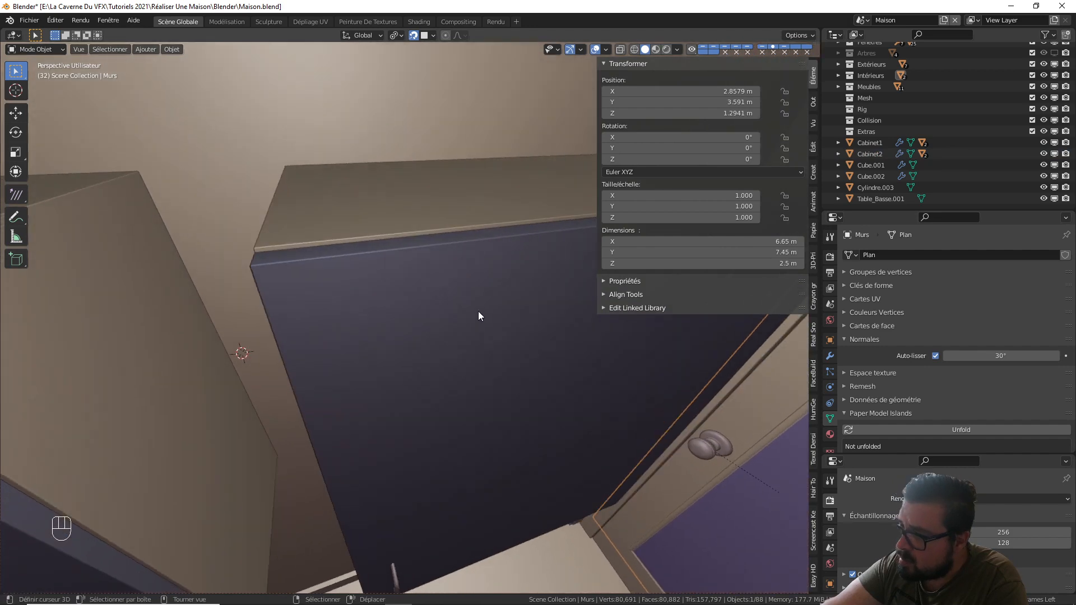
{"action": "scroll", "coordinate": [478, 311], "scroll_direction": "down", "scroll_amount": 3}
{"action": "key", "text": "a"}
{"action": "left_click", "coordinate": [479, 264]}
{"action": "middle_click_drag", "start_coordinate": [473, 275], "coordinate": [446, 289]}
{"action": "left_click", "coordinate": [446, 288]}
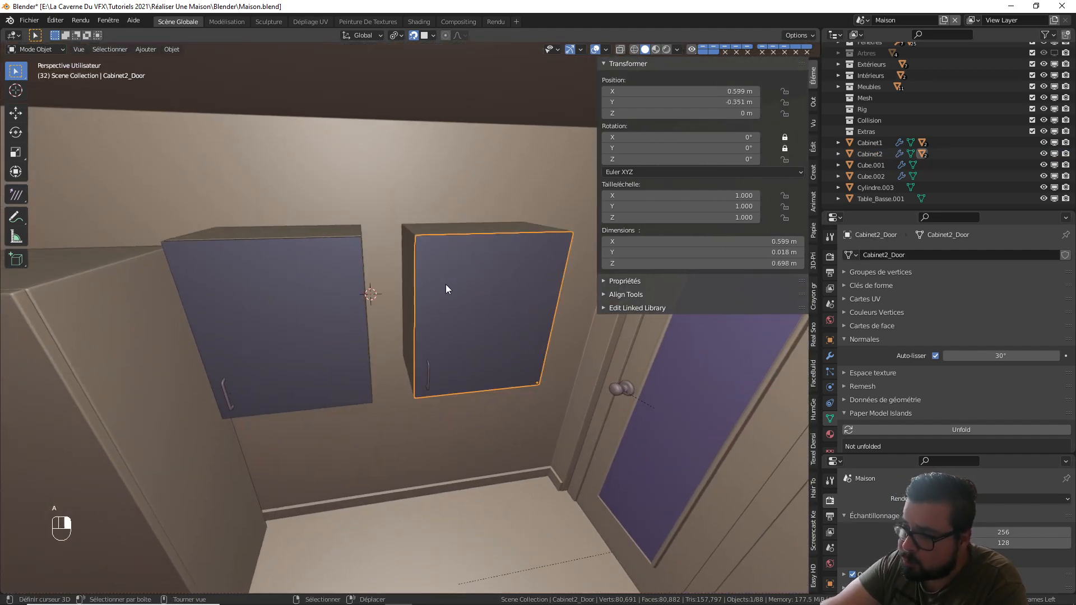
{"action": "left_click", "coordinate": [829, 435]}
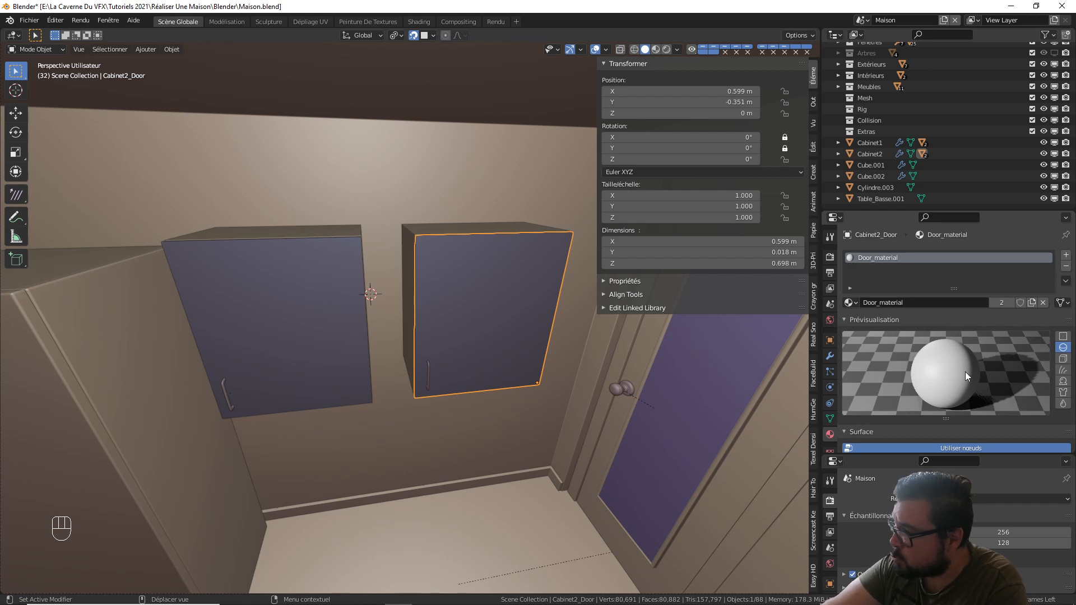
{"action": "double_click", "coordinate": [916, 300]}
{"action": "type", "text": "M_PorteMeuble"}
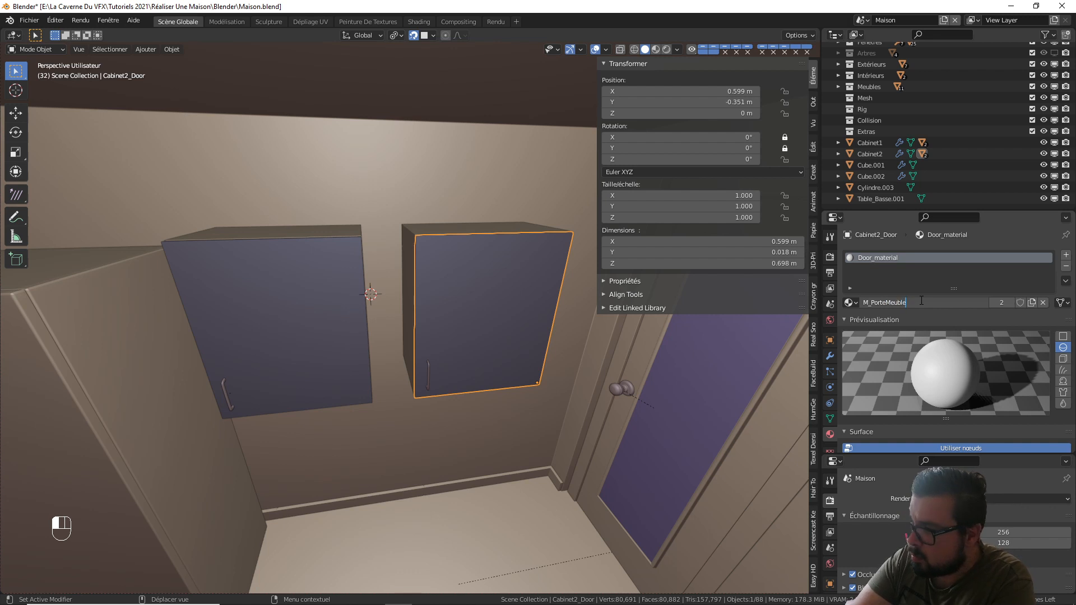
{"action": "type", "text": "ne"}
{"action": "key", "text": "Return"}
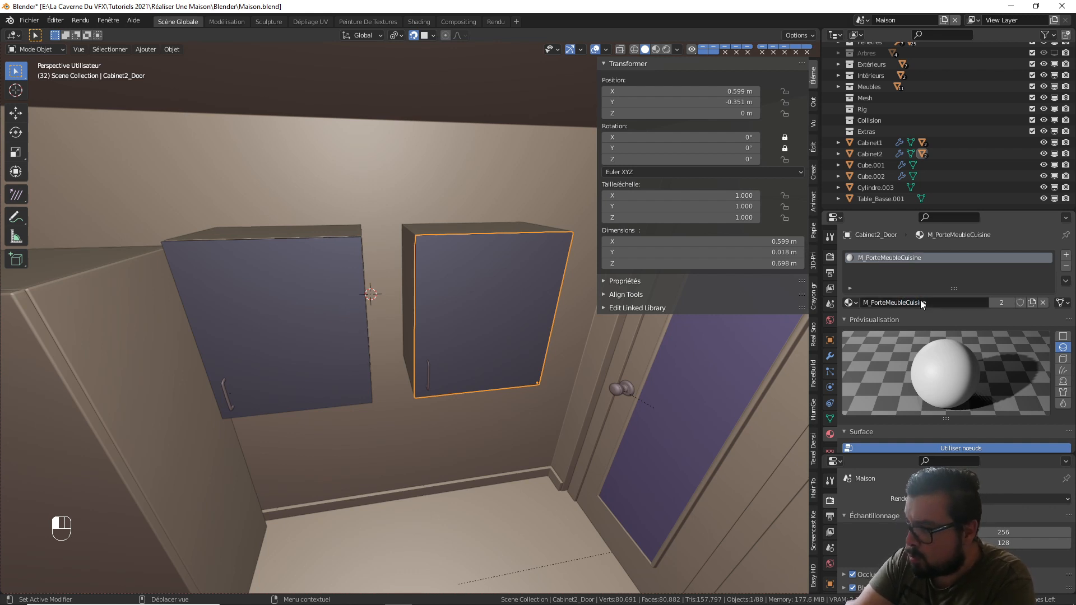
- Rename the Cabinet1 body's material to M_StrucutureMeubleCsuine
{"action": "left_click", "coordinate": [328, 276]}
{"action": "middle_click_drag", "start_coordinate": [328, 273], "coordinate": [511, 270]}
{"action": "right_click", "coordinate": [342, 253]}
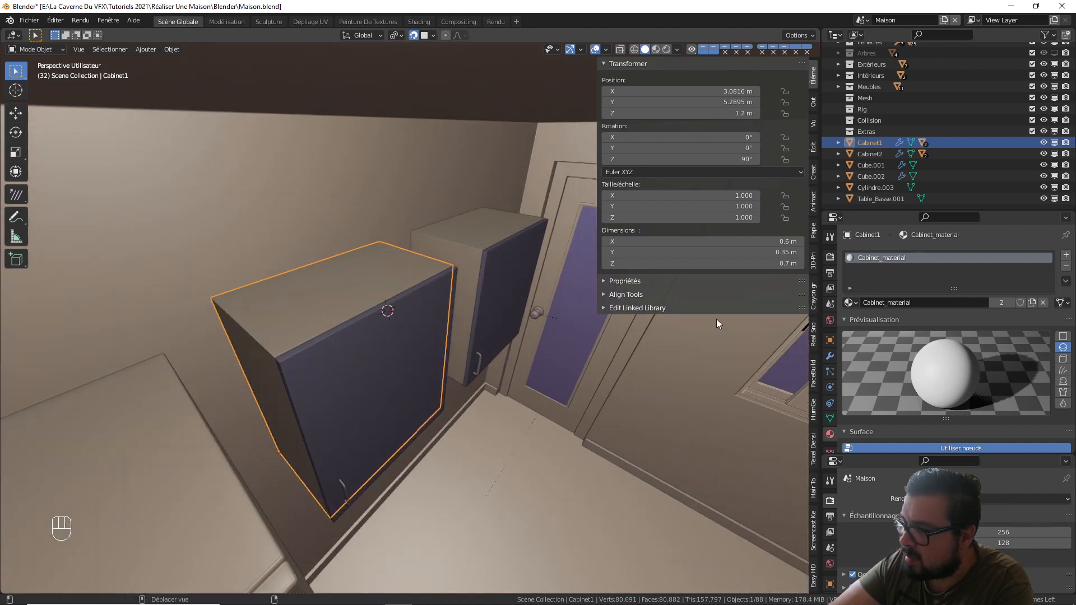
{"action": "double_click", "coordinate": [930, 302]}
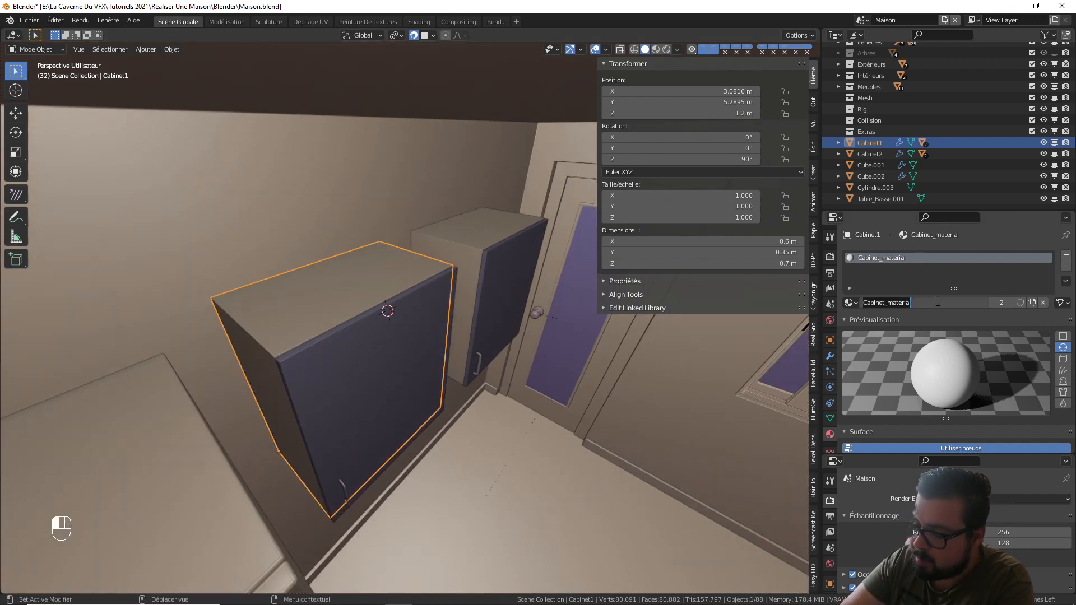
{"action": "type", "text": "M_StrucutureMeuble C"}
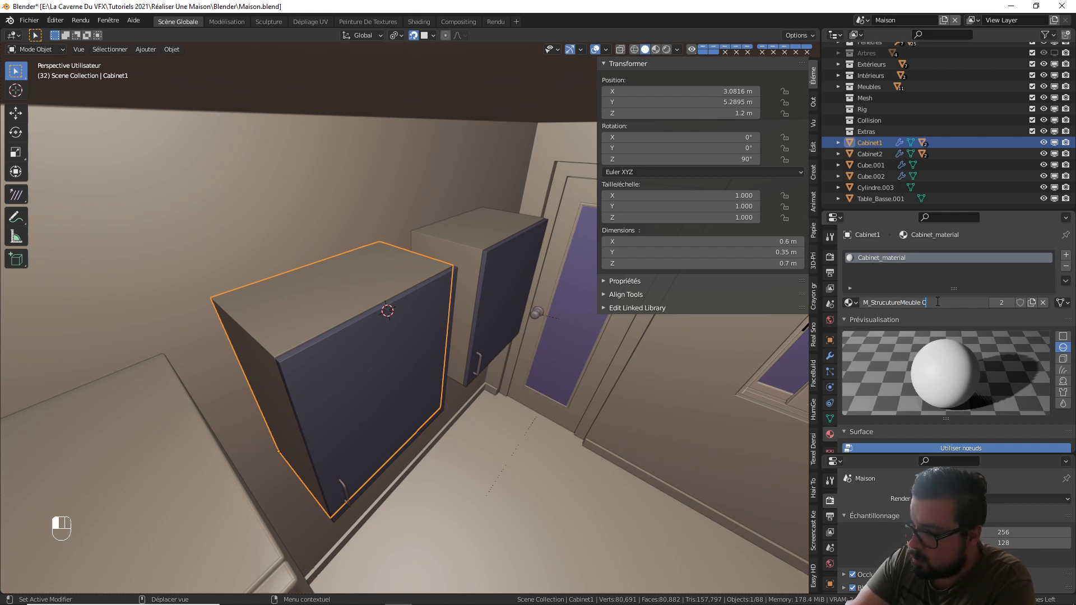
{"action": "key", "text": "BackSpace"}
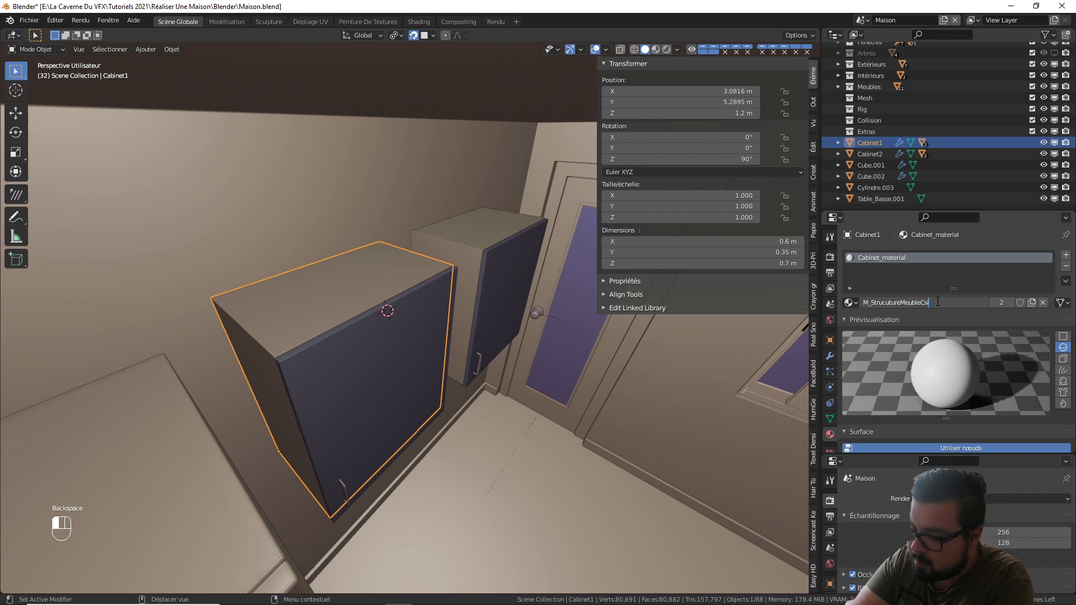
{"action": "type", "text": "suine"}
{"action": "key", "text": "Return"}
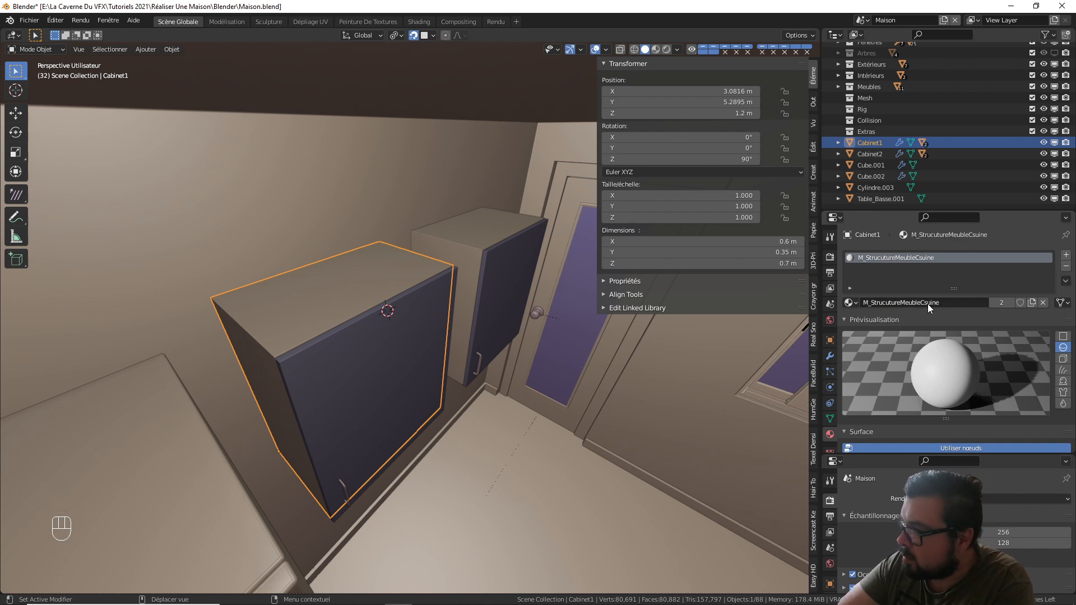
- Correct the end of the Cabinet1 material name so it reads M_StrucutureMeubleCuisine
{"action": "left_click", "coordinate": [922, 303]}
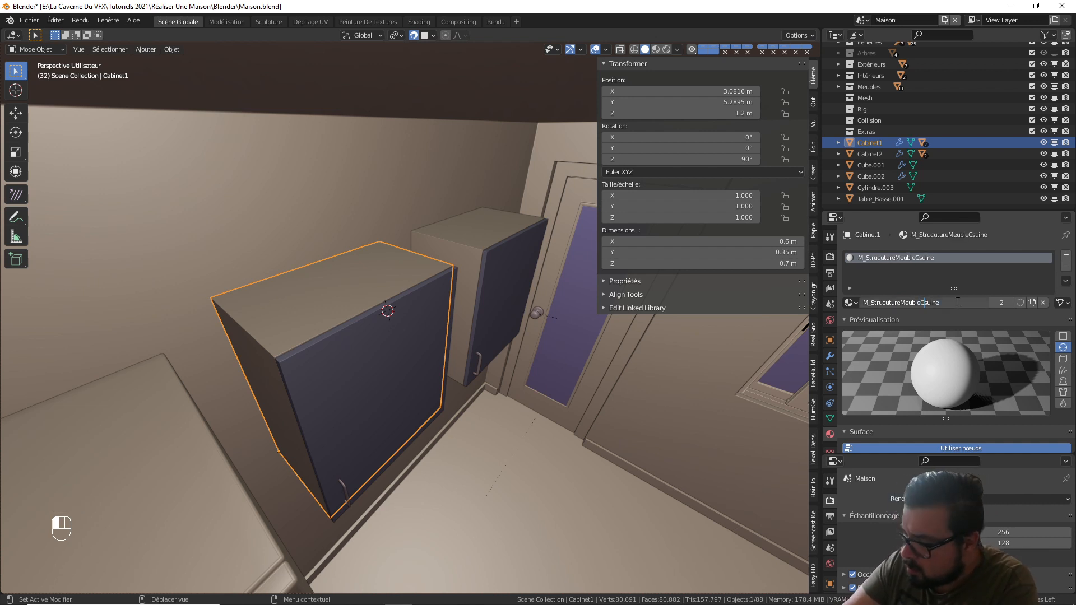
{"action": "type", "text": "u"}
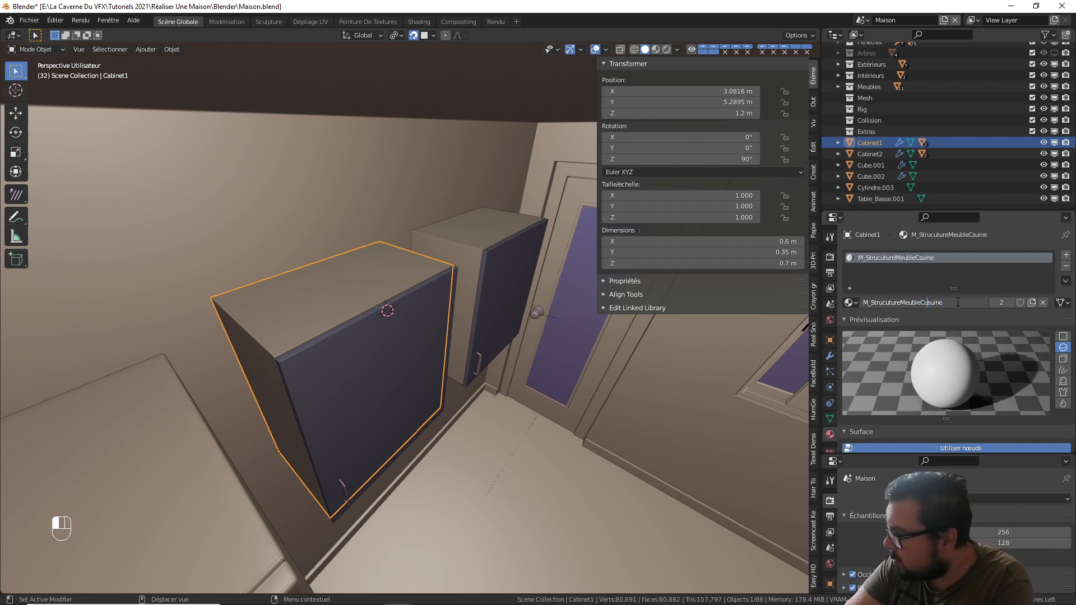
{"action": "key", "text": "BackSpace"}
{"action": "key", "text": "Right"}
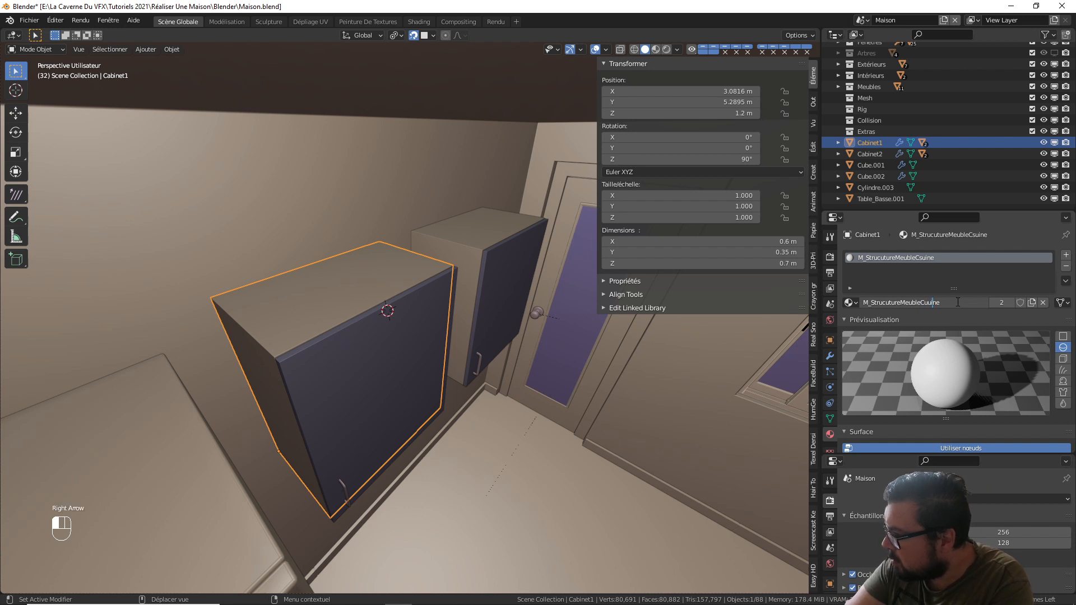
{"action": "key", "text": "BackSpace"}
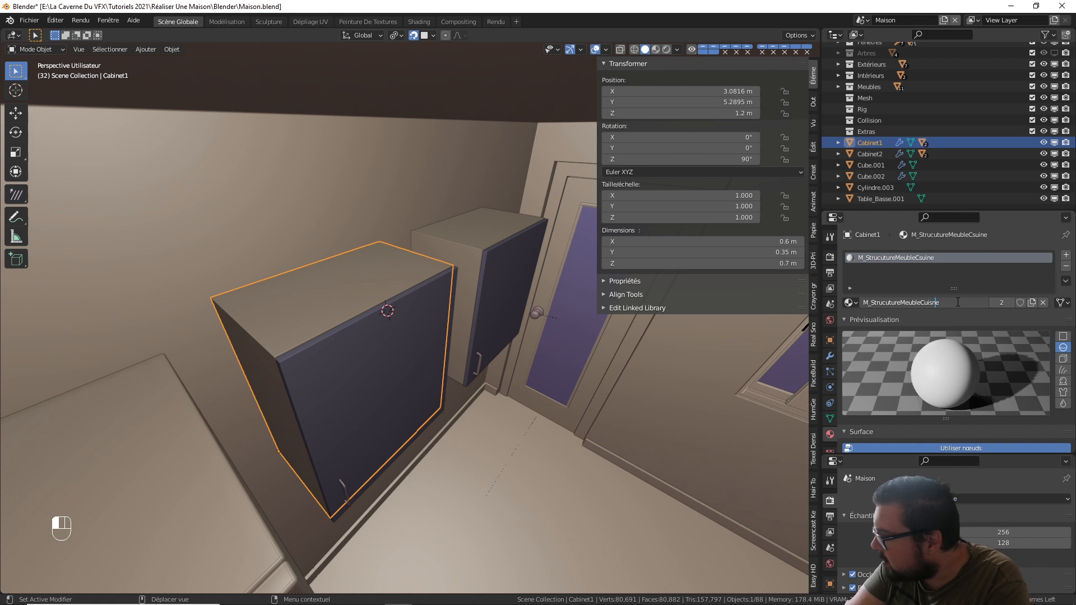
{"action": "key", "text": "Left"}
{"action": "type", "text": "i"}
{"action": "key", "text": "Return"}
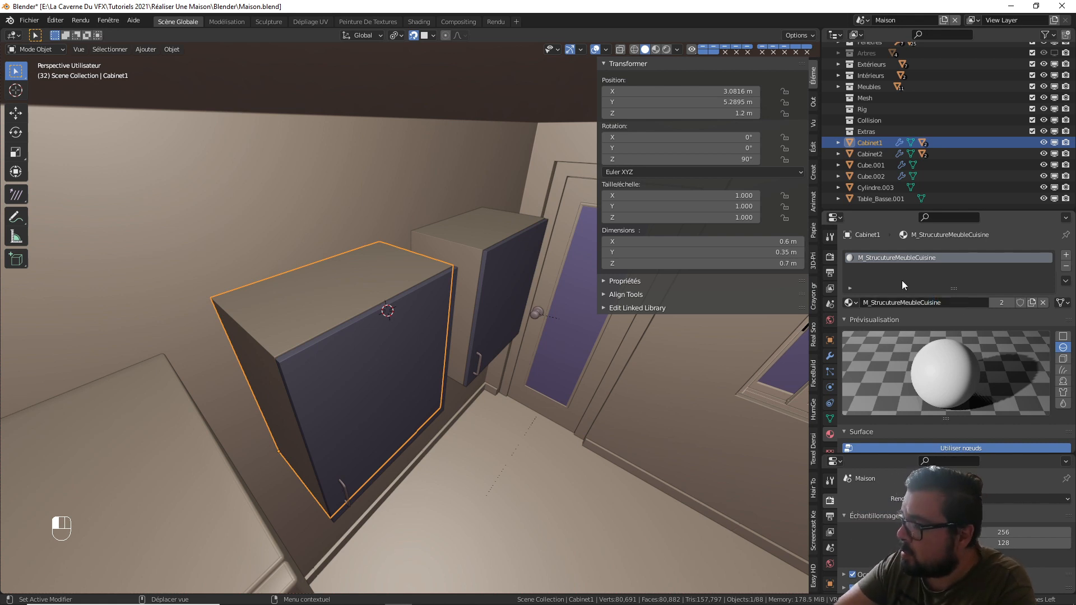
{"action": "left_click", "coordinate": [485, 230]}
{"action": "right_click_drag", "start_coordinate": [484, 226], "coordinate": [468, 251]}
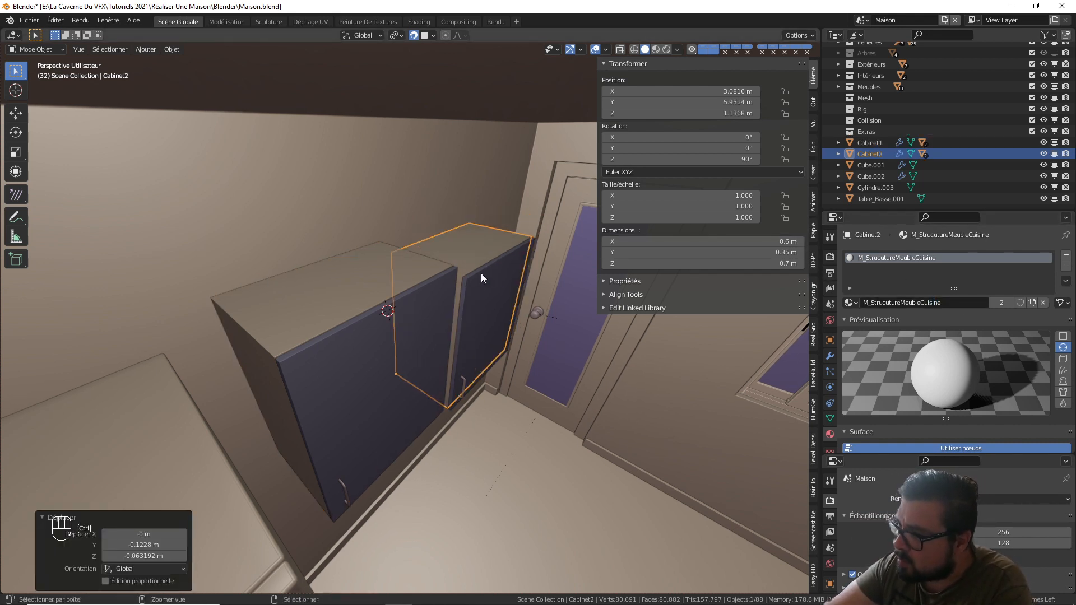
{"action": "key", "text": "ctrl+z"}
- Assign the existing M_MetalNoir material to the handle on the Cabinet1 door
{"action": "middle_click_drag", "start_coordinate": [493, 278], "coordinate": [455, 314]}
{"action": "left_click", "coordinate": [451, 363]}
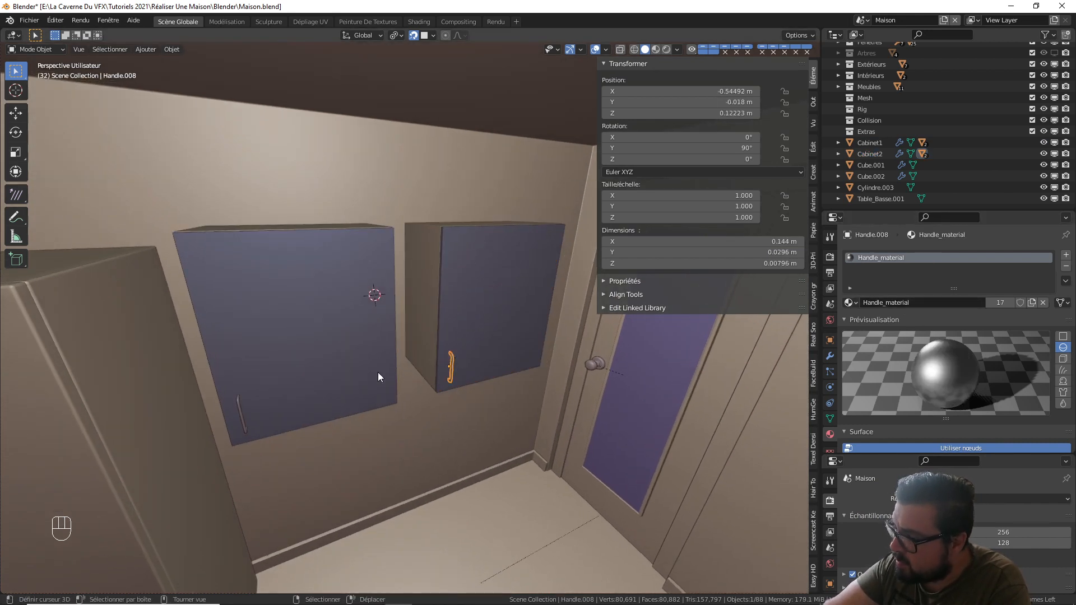
{"action": "left_click", "coordinate": [243, 414]}
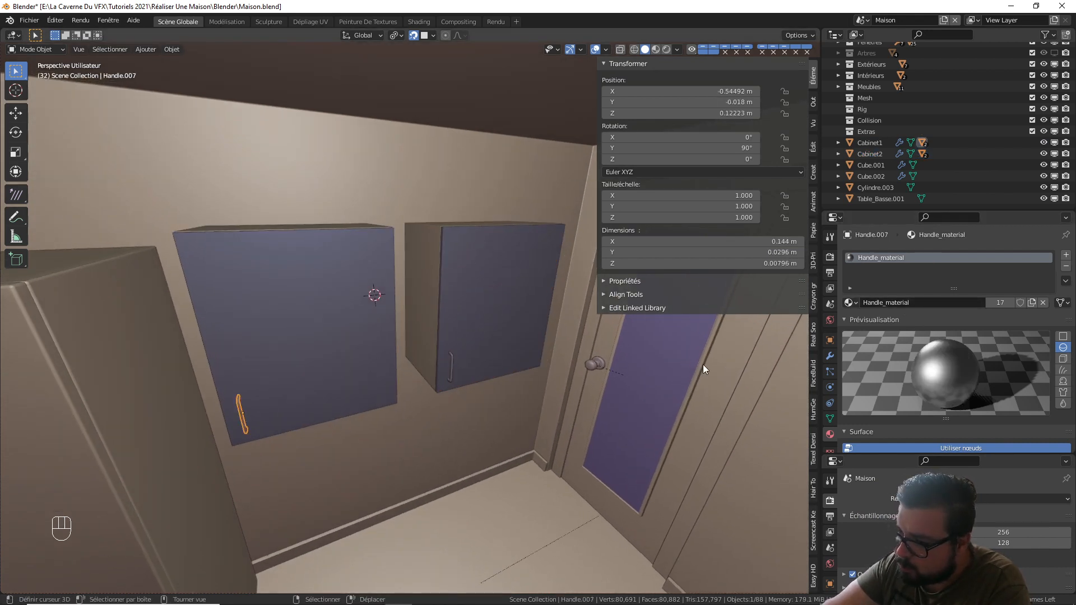
{"action": "left_click", "coordinate": [849, 303]}
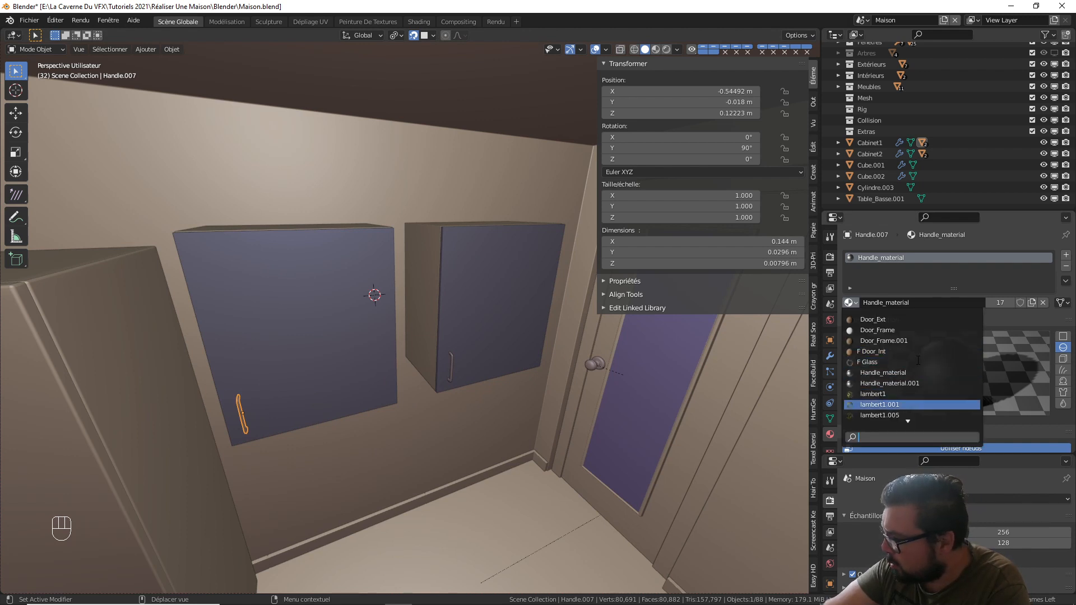
{"action": "scroll", "coordinate": [918, 375], "scroll_direction": "down", "scroll_amount": 6}
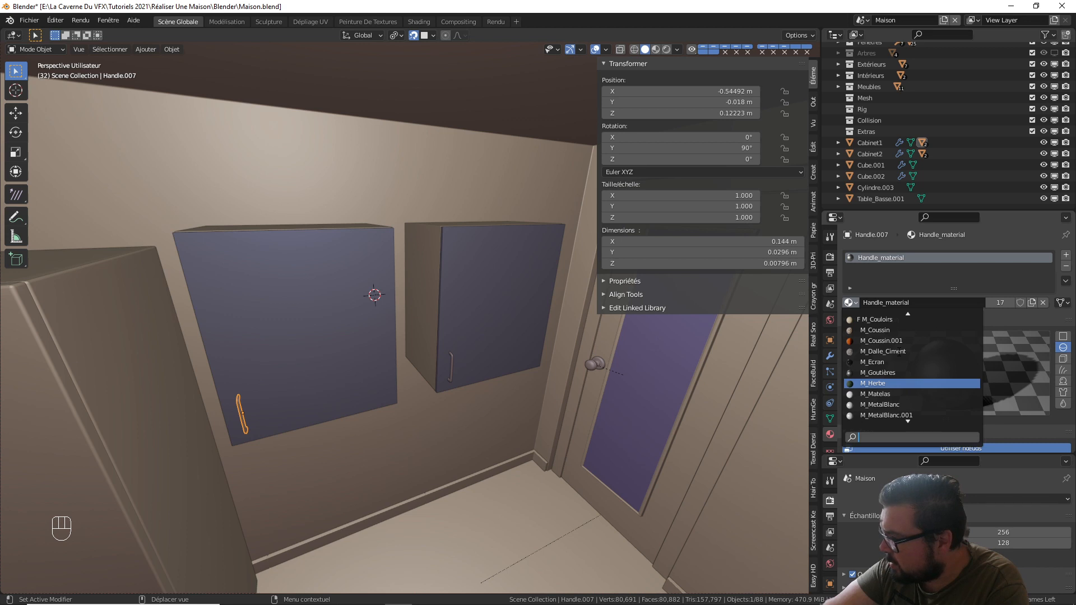
{"action": "scroll", "coordinate": [890, 401], "scroll_direction": "down", "scroll_amount": 3}
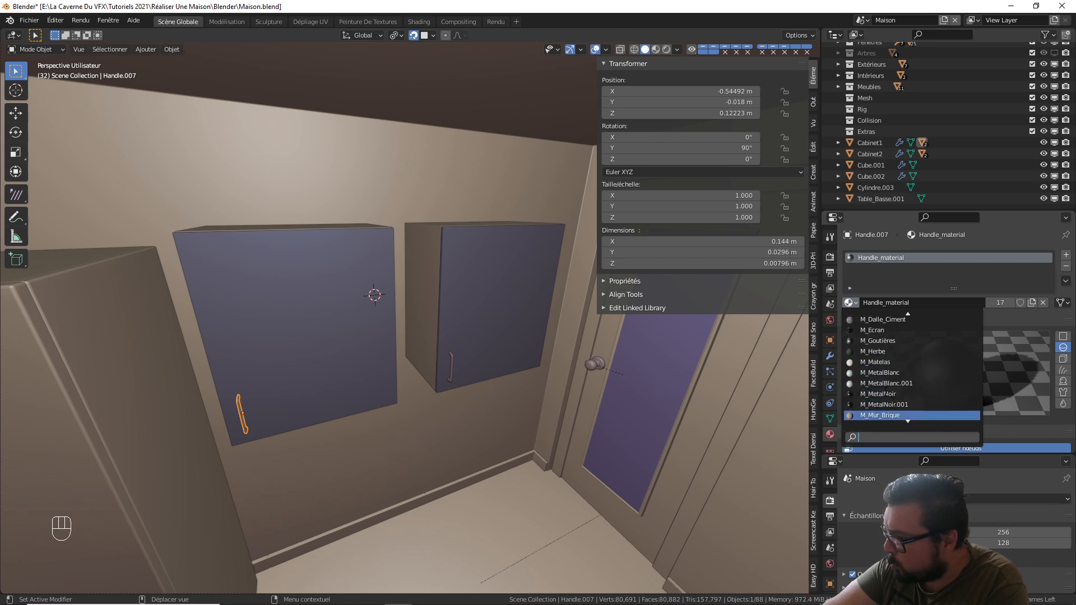
{"action": "left_click", "coordinate": [882, 394]}
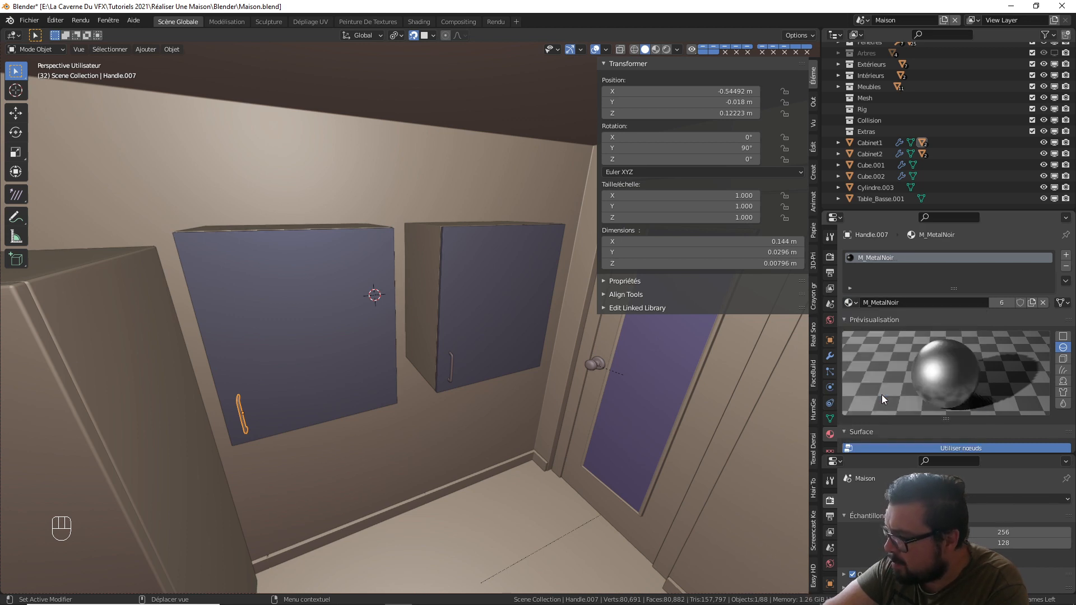
- Assign the existing M_MetalNoir material to the handle on the Cabinet2 door
{"action": "left_click", "coordinate": [453, 361]}
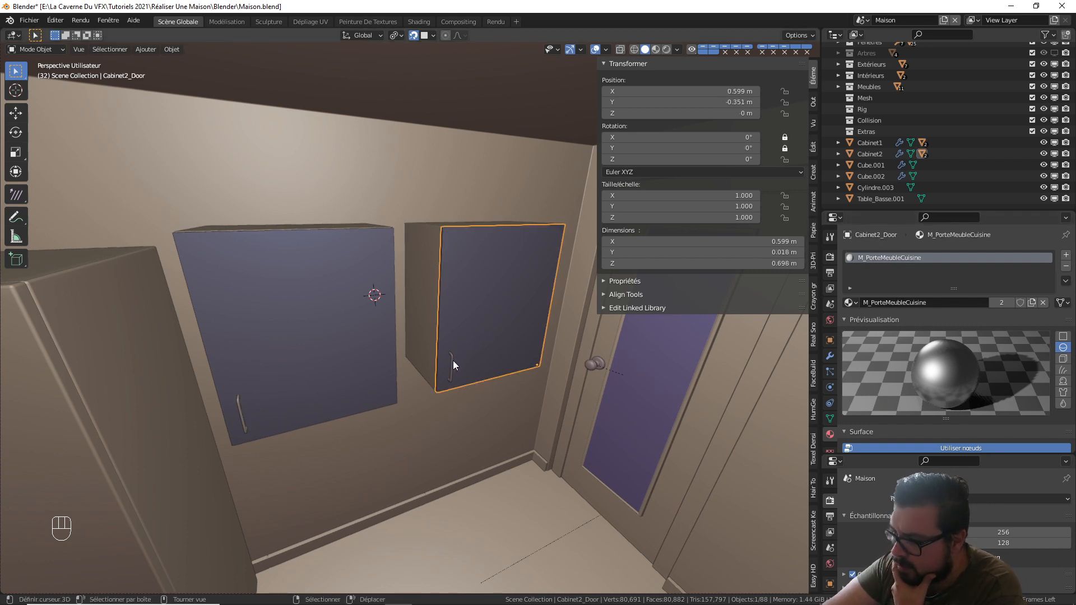
{"action": "left_click", "coordinate": [453, 368]}
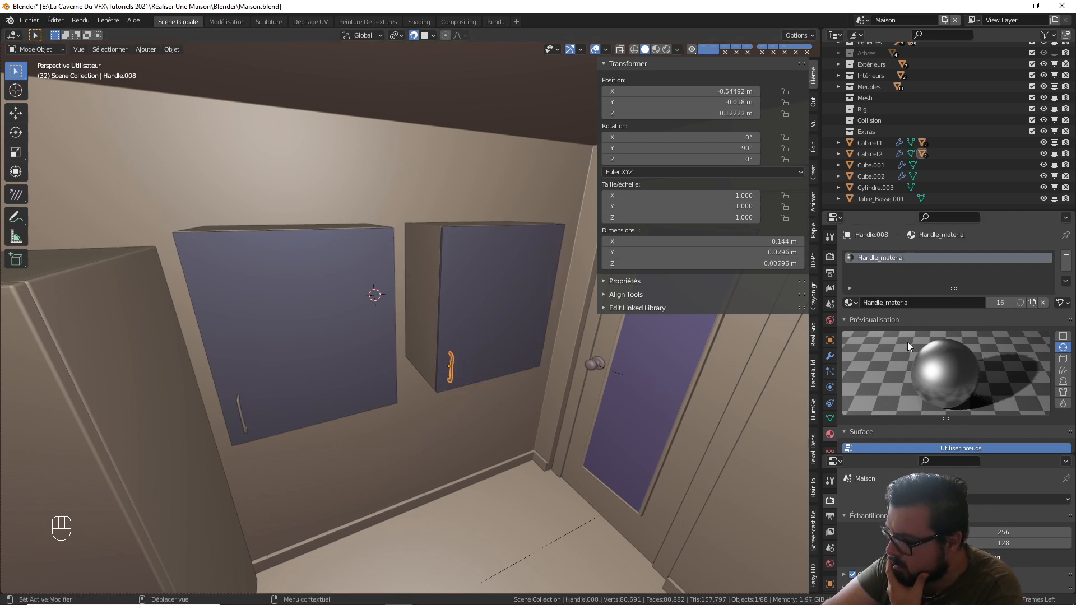
{"action": "left_click", "coordinate": [850, 304]}
{"action": "scroll", "coordinate": [908, 415], "scroll_direction": "down", "scroll_amount": 3}
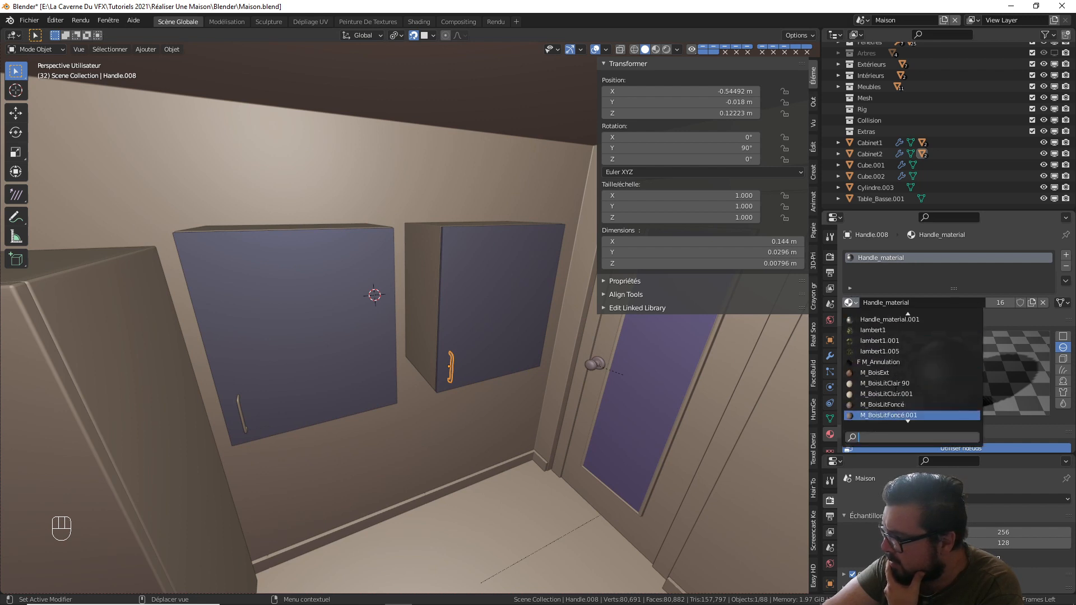
{"action": "scroll", "coordinate": [898, 393], "scroll_direction": "down", "scroll_amount": 10}
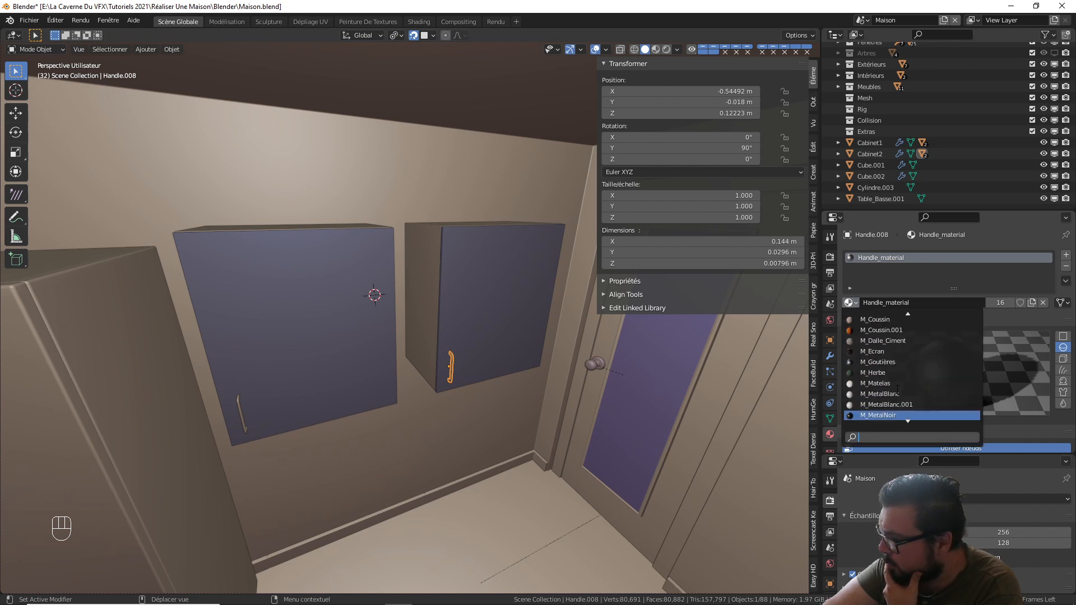
{"action": "left_click", "coordinate": [896, 362]}
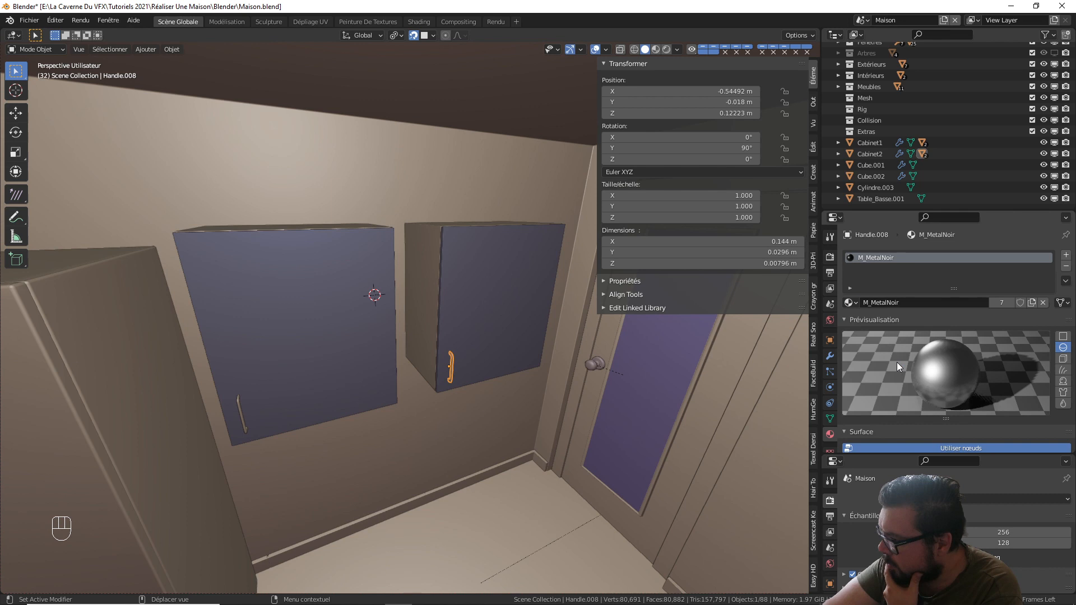
- Change the surface shader of the Cabinet2 body's material to BSDF guidé
{"action": "left_click", "coordinate": [536, 313]}
{"action": "scroll", "coordinate": [949, 404], "scroll_direction": "down", "scroll_amount": 4}
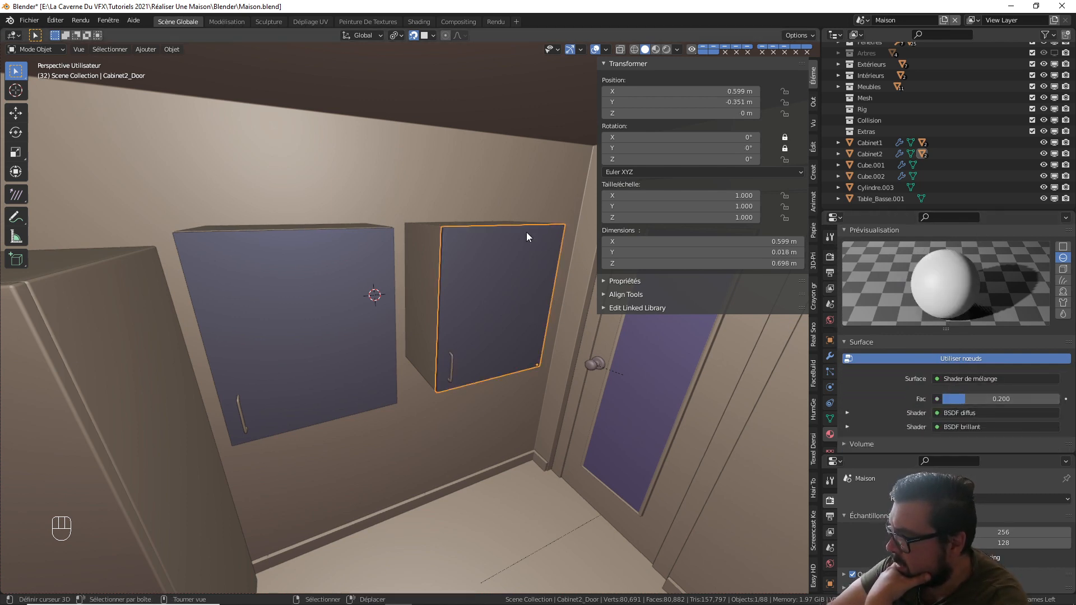
{"action": "left_click", "coordinate": [435, 247]}
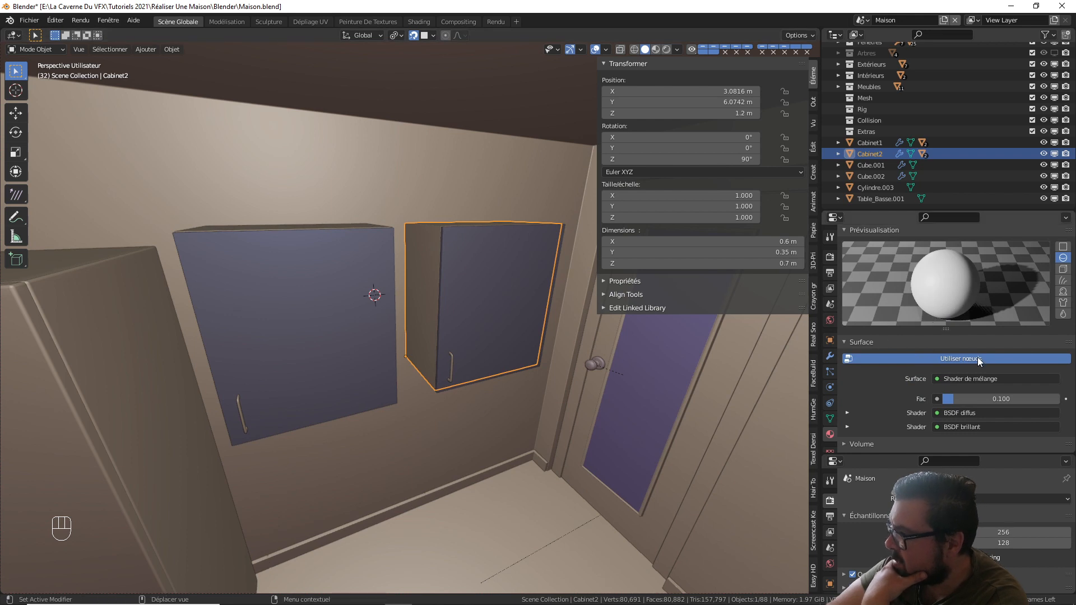
{"action": "scroll", "coordinate": [958, 355], "scroll_direction": "up", "scroll_amount": 4}
{"action": "scroll", "coordinate": [998, 355], "scroll_direction": "down", "scroll_amount": 6}
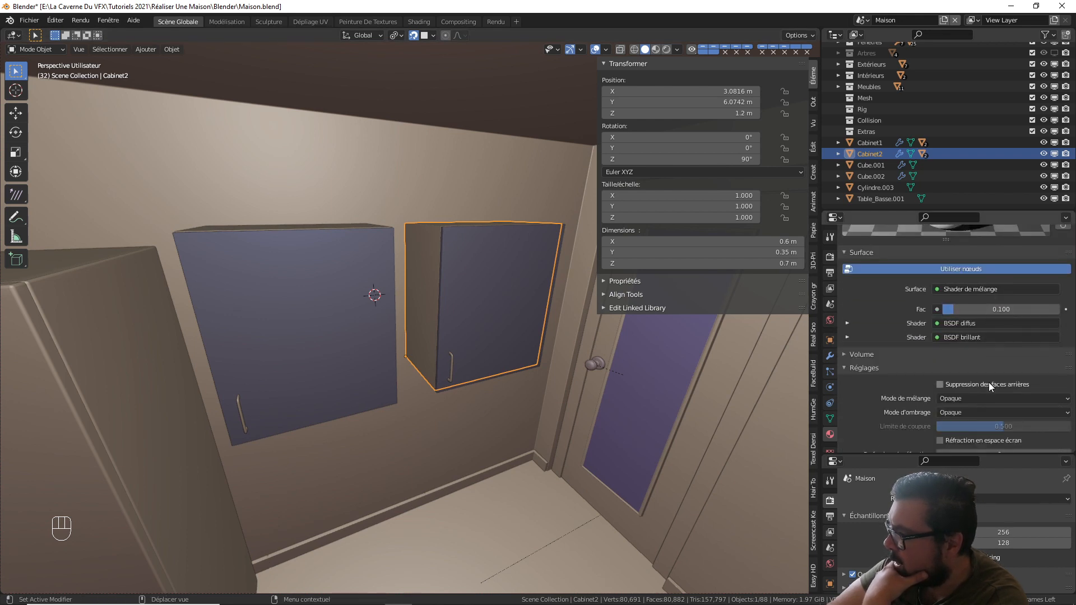
{"action": "left_click", "coordinate": [976, 289]}
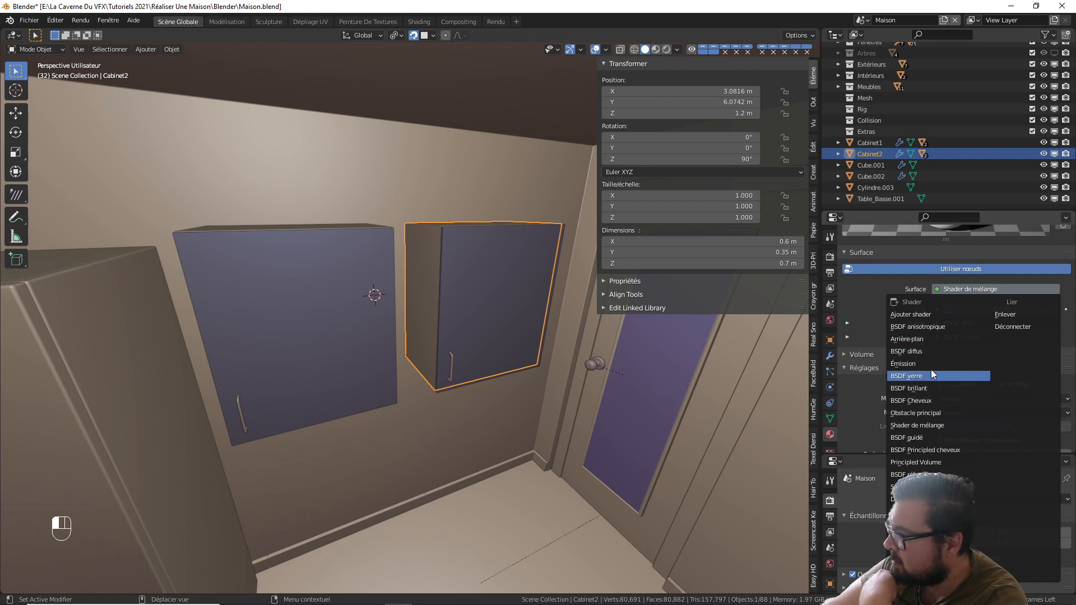
{"action": "left_click", "coordinate": [927, 437]}
{"action": "scroll", "coordinate": [1014, 334], "scroll_direction": "down", "scroll_amount": 1}
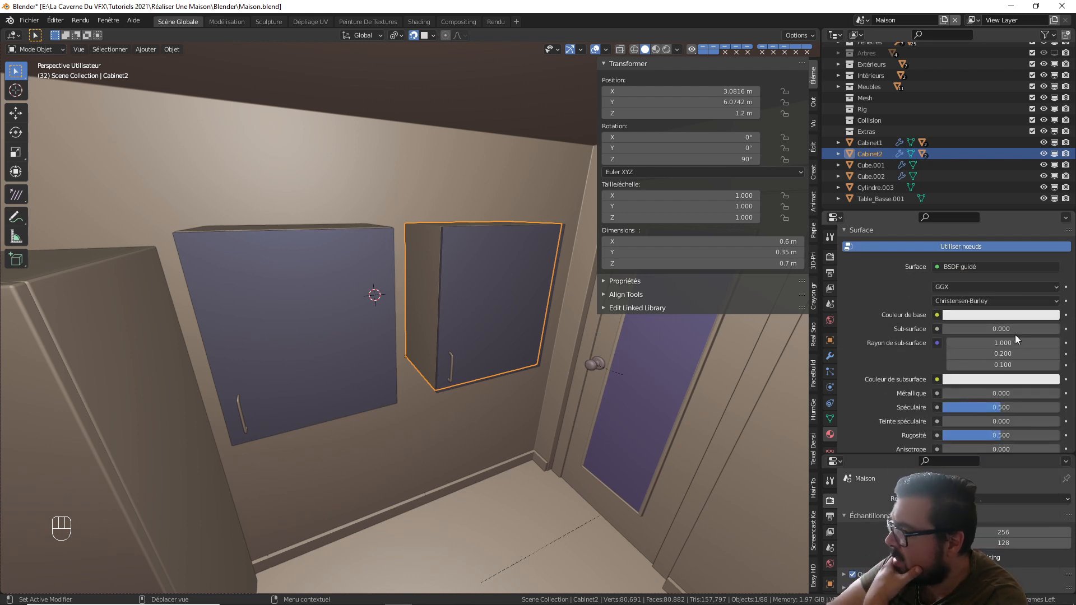
- Set the subsurface color of the Cabinet2 body's material to black
{"action": "left_click", "coordinate": [978, 380]}
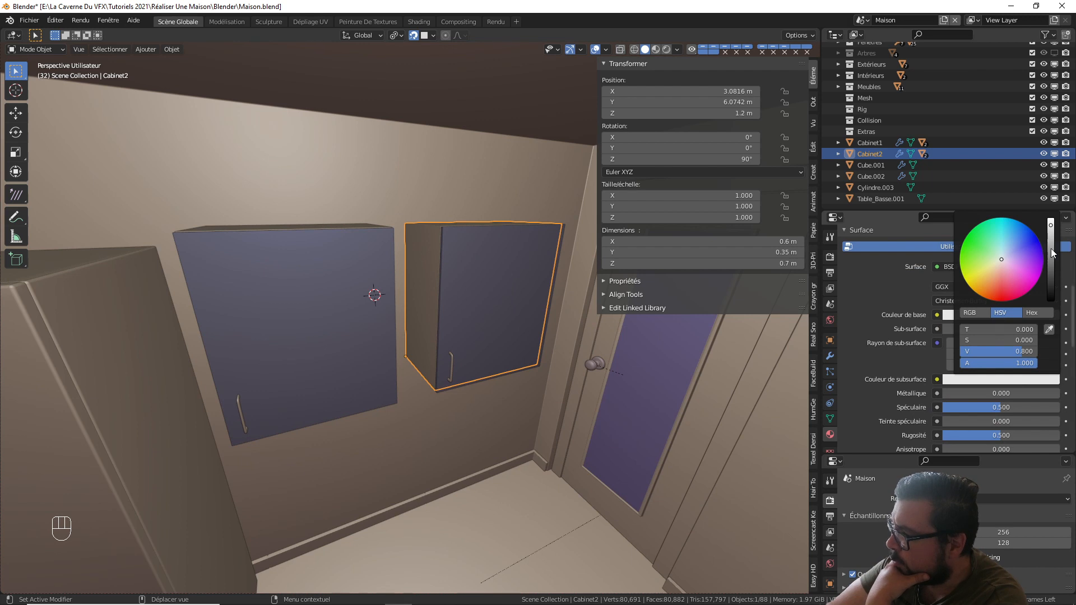
{"action": "left_click_drag", "start_coordinate": [1051, 237], "coordinate": [1051, 295]}
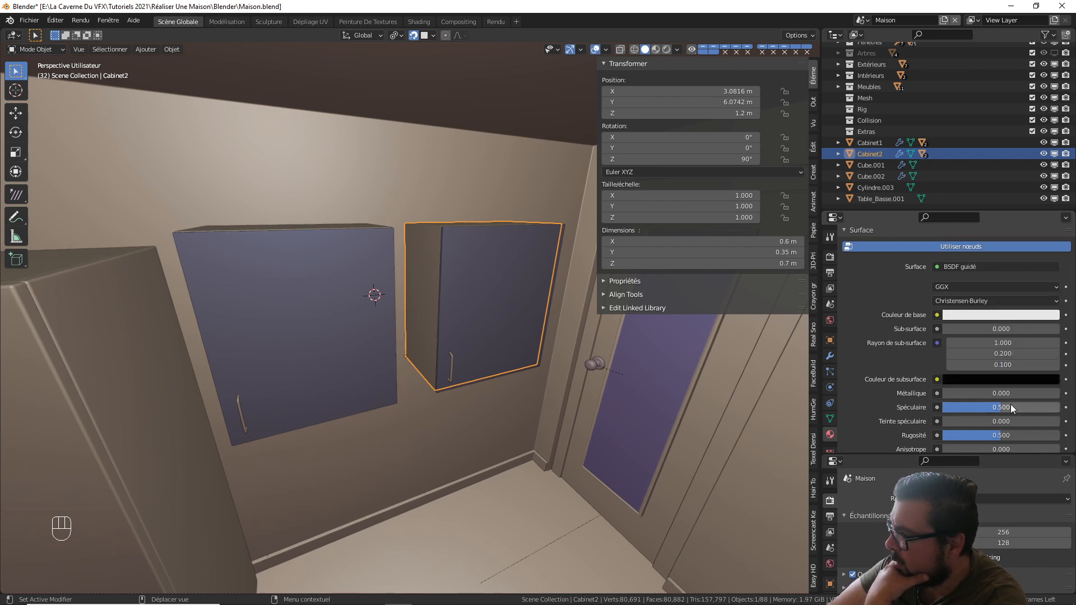
{"action": "scroll", "coordinate": [997, 428], "scroll_direction": "down", "scroll_amount": 2}
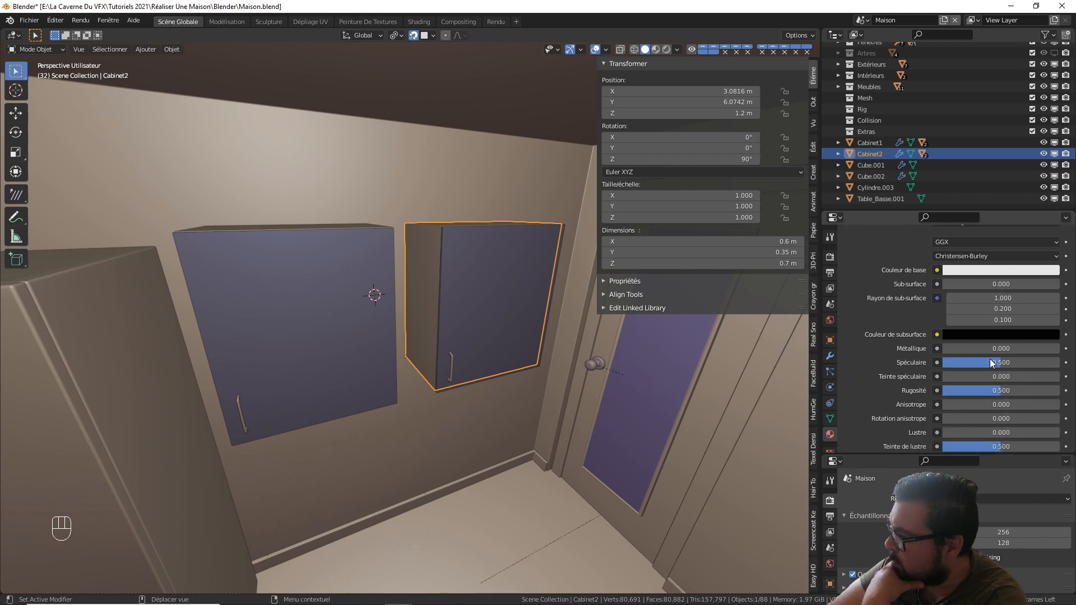
- Switch the viewport to material preview shading and view the two wall cabinets
{"action": "middle_click_drag", "start_coordinate": [414, 248], "coordinate": [440, 223]}
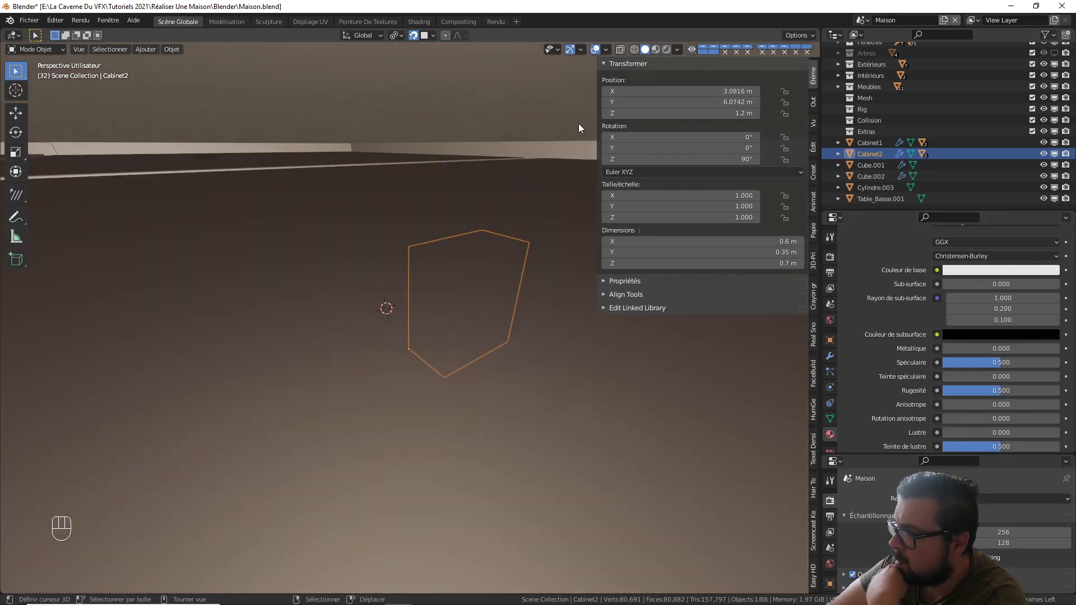
{"action": "middle_click_drag", "start_coordinate": [588, 97], "coordinate": [591, 78]}
{"action": "left_click", "coordinate": [655, 49]}
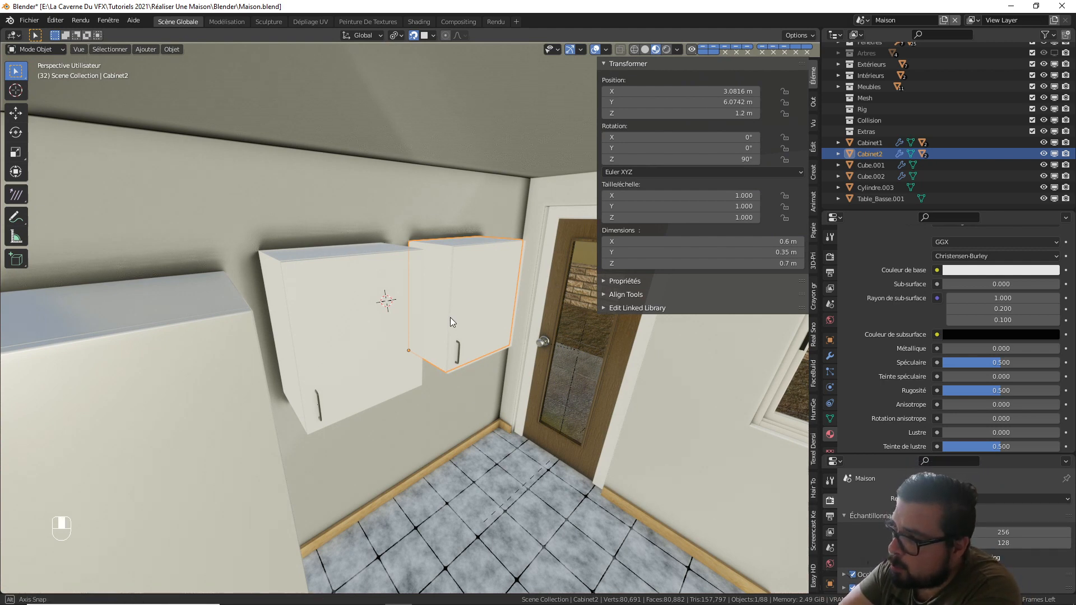
{"action": "middle_click_drag", "start_coordinate": [449, 317], "coordinate": [488, 335]}
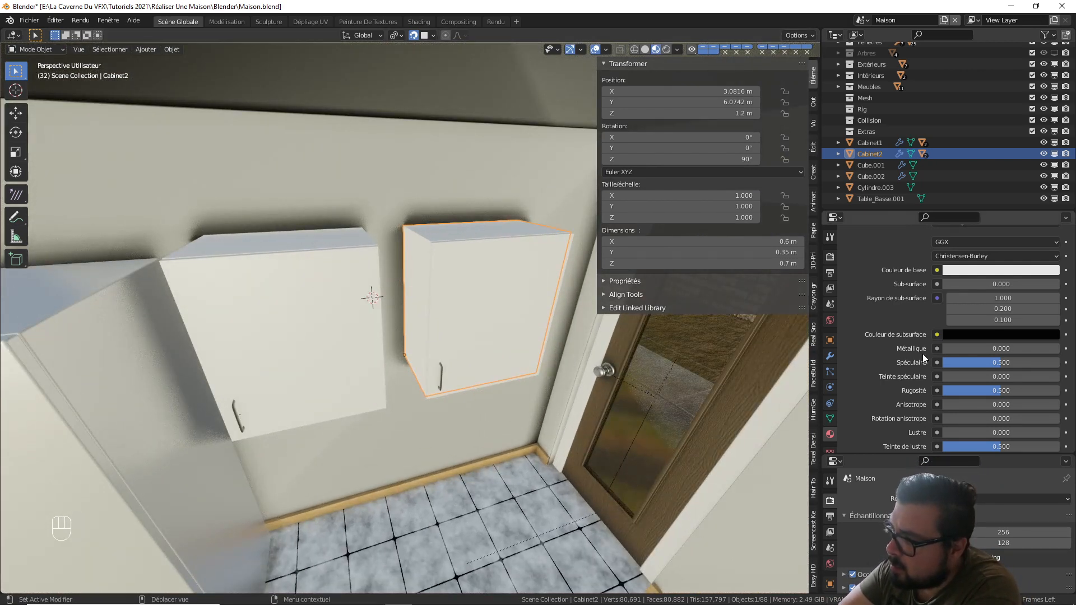
- Set the subsurface color of the Cabinet2 body's material to white
{"action": "scroll", "coordinate": [942, 354], "scroll_direction": "up", "scroll_amount": 2}
{"action": "left_click", "coordinate": [986, 356]}
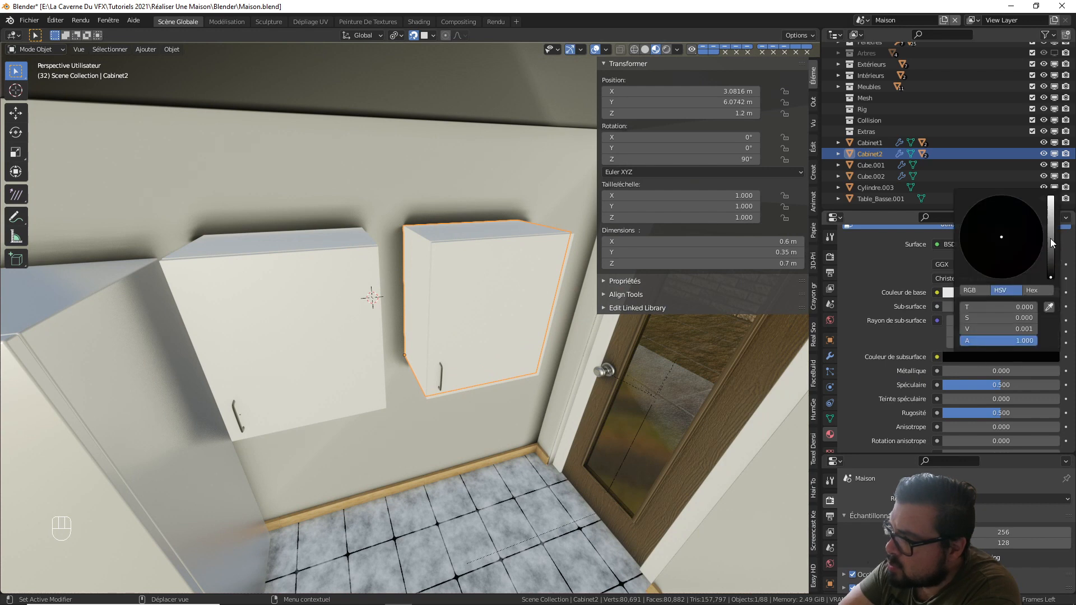
{"action": "left_click_drag", "start_coordinate": [1054, 251], "coordinate": [1050, 198]}
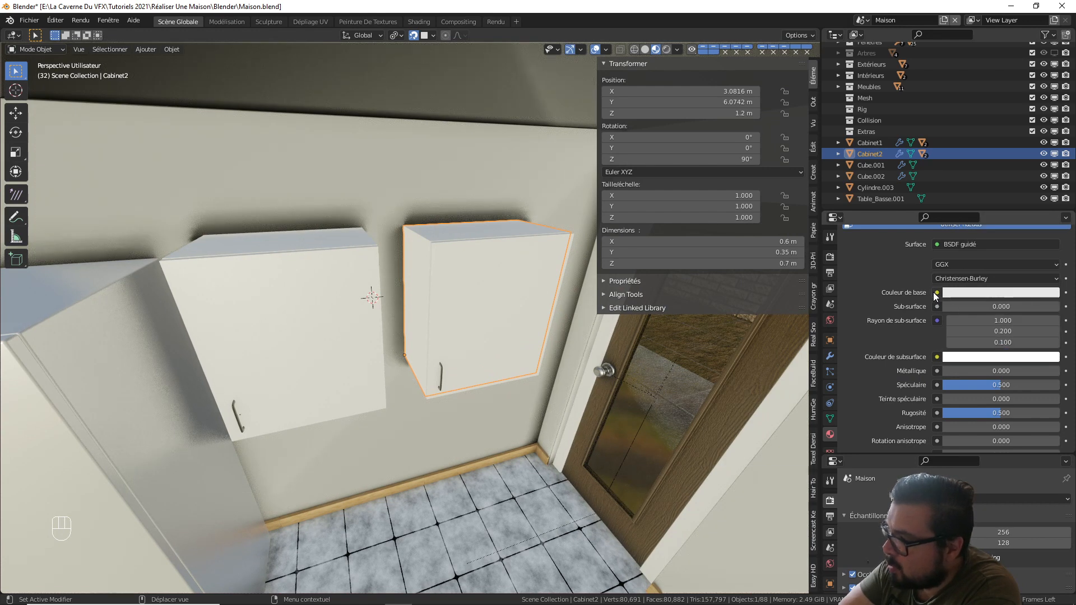
- Use Occlusion ambiante as the base color of the Cabinet2 body's material, with its color set to black
{"action": "left_click", "coordinate": [937, 292]}
{"action": "left_click", "coordinate": [631, 318]}
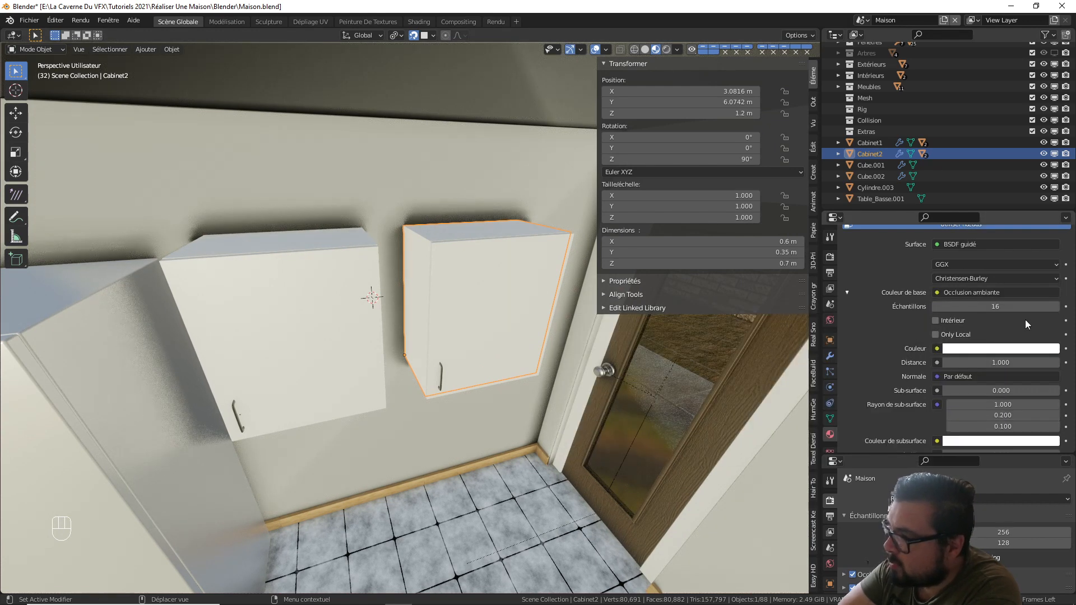
{"action": "left_click", "coordinate": [996, 350]}
{"action": "left_click_drag", "start_coordinate": [1049, 247], "coordinate": [1051, 269]}
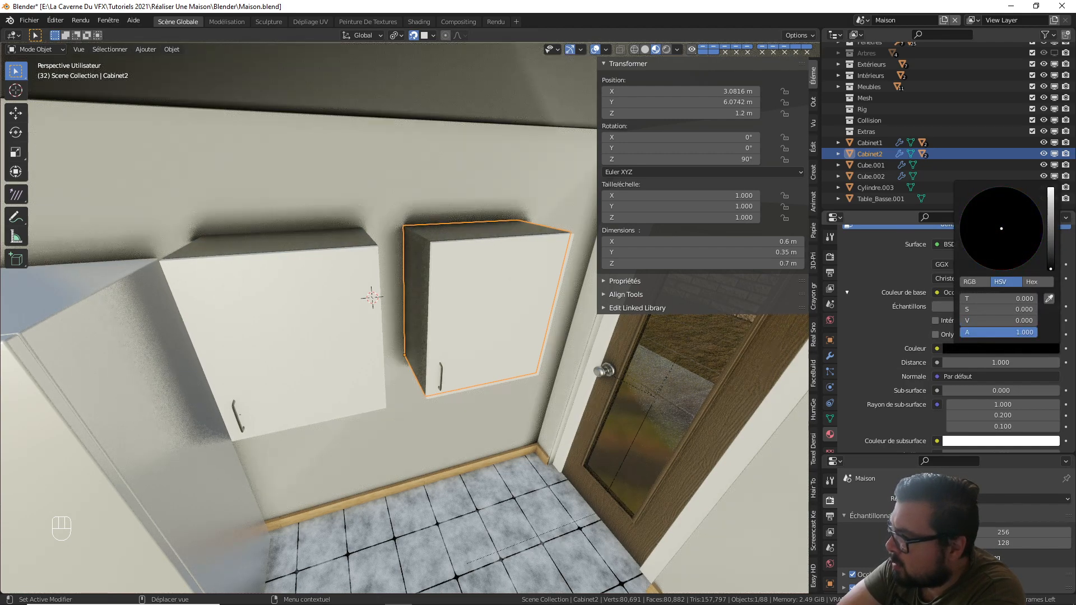
- Change the surface shader of the Cabinet1 door's M_PorteMeubleCuisine material to BSDF guidé
{"action": "middle_click_drag", "start_coordinate": [342, 322], "coordinate": [439, 331]}
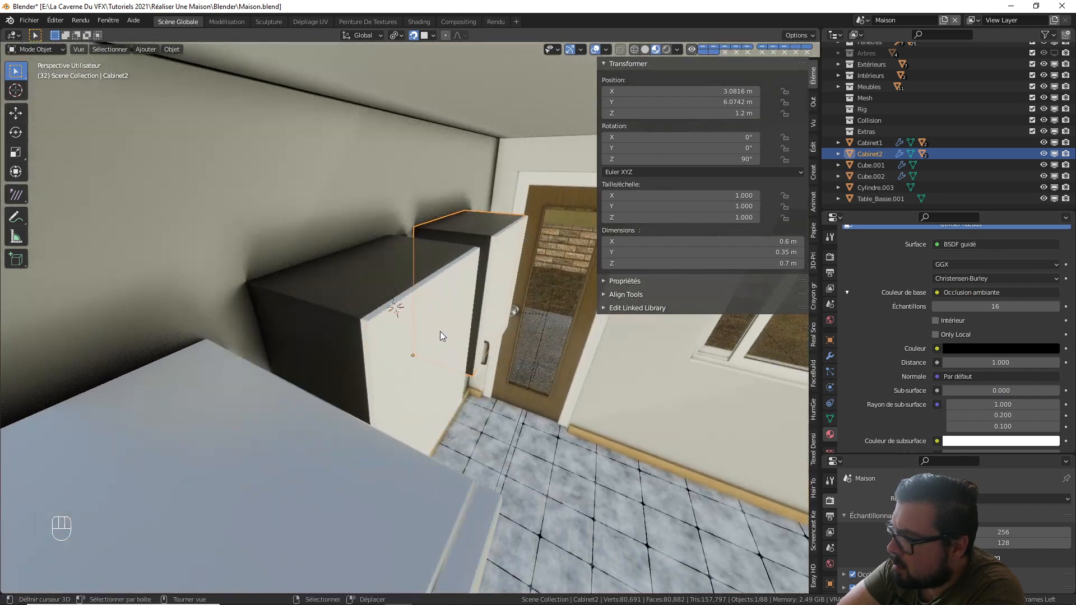
{"action": "right_click", "coordinate": [439, 331]}
{"action": "scroll", "coordinate": [966, 302], "scroll_direction": "up", "scroll_amount": 6}
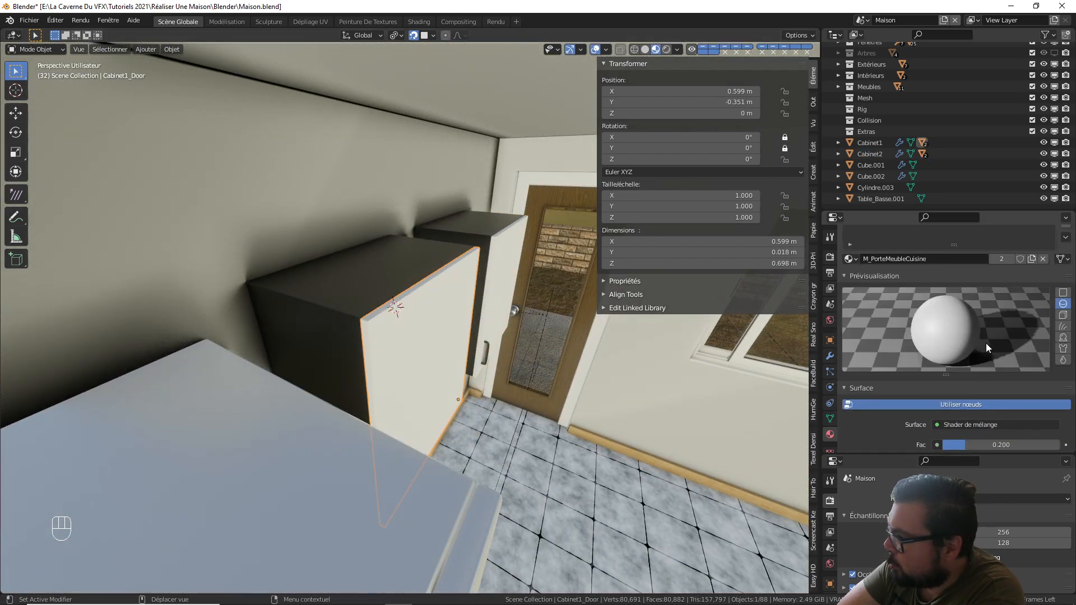
{"action": "left_click", "coordinate": [984, 425]}
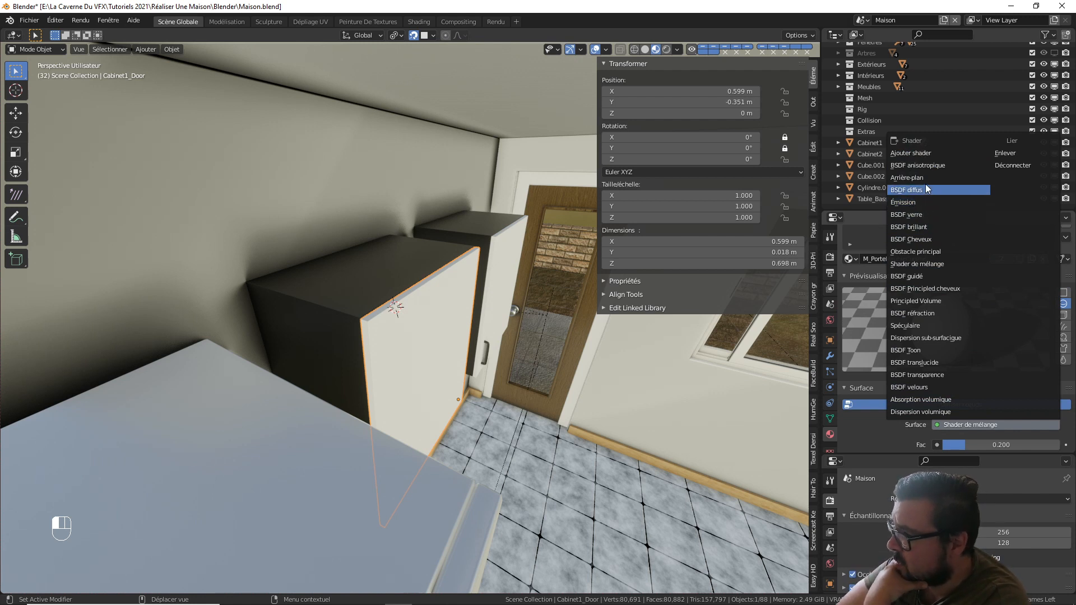
{"action": "left_click", "coordinate": [930, 275]}
- Use Occlusion ambiante as the base color of the M_PorteMeubleCuisine material
{"action": "scroll", "coordinate": [970, 382], "scroll_direction": "down", "scroll_amount": 2}
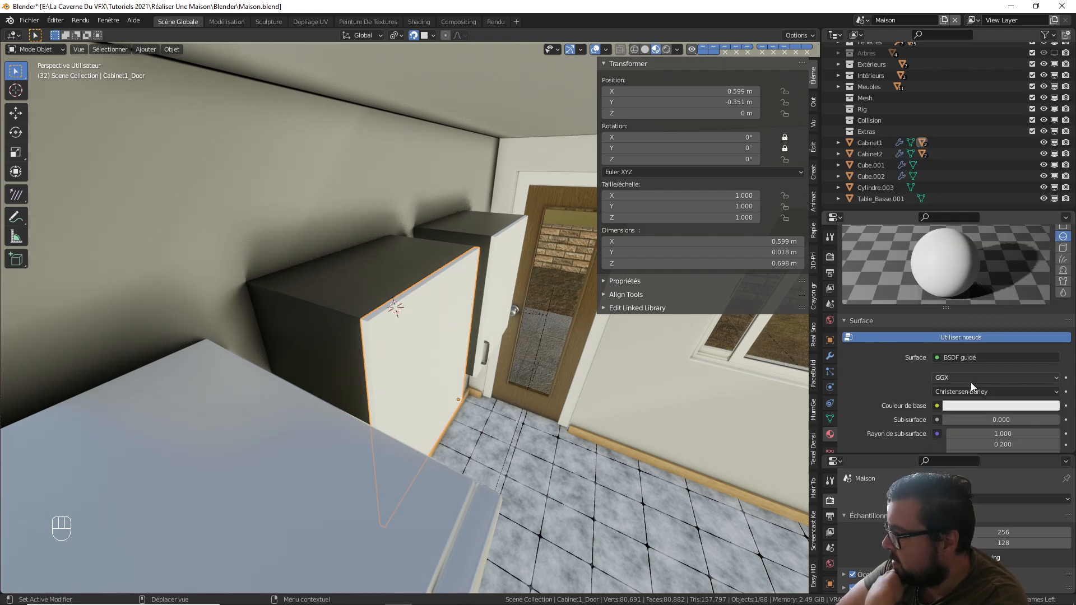
{"action": "left_click", "coordinate": [936, 428]}
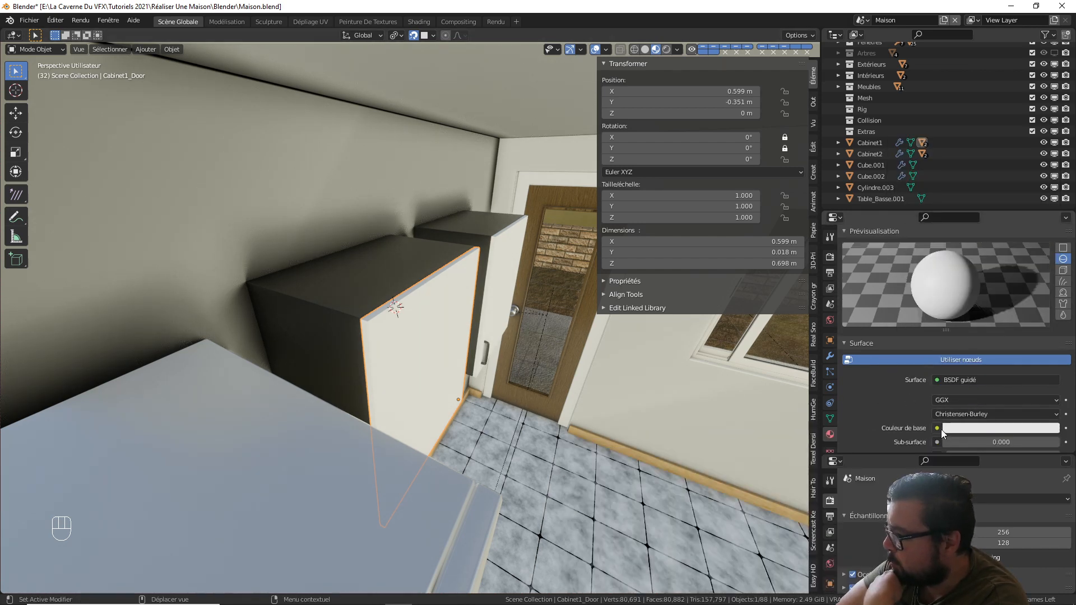
{"action": "left_click", "coordinate": [936, 428]}
{"action": "left_click", "coordinate": [621, 452]}
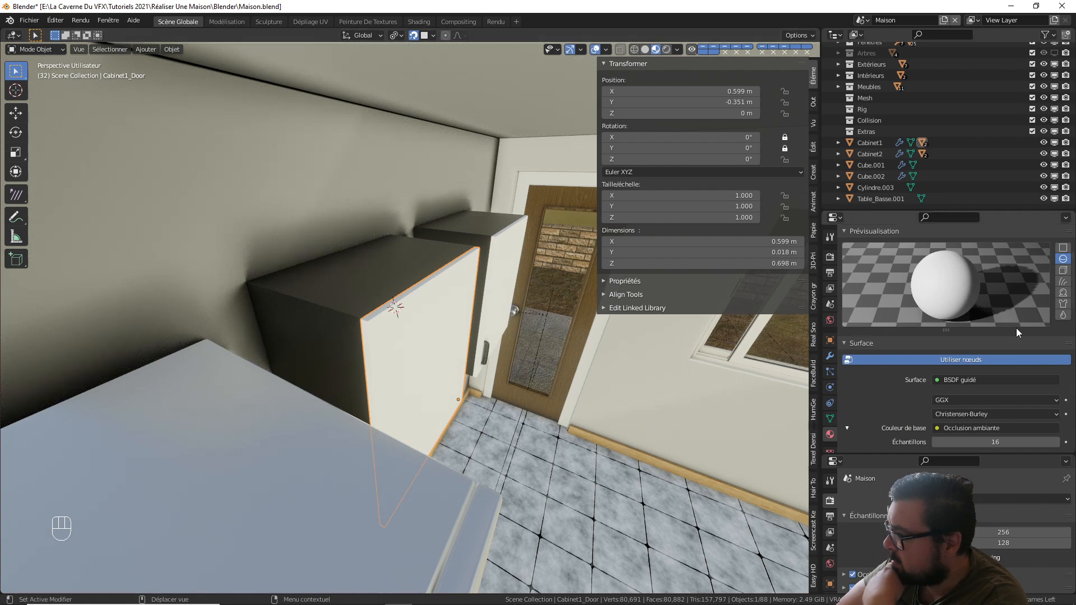
- Set the ambient occlusion color of M_PorteMeubleCuisine to a light grey with a brightness value of 0.814
{"action": "scroll", "coordinate": [1011, 347], "scroll_direction": "down", "scroll_amount": 3}
{"action": "scroll", "coordinate": [1001, 388], "scroll_direction": "down", "scroll_amount": 1}
{"action": "left_click", "coordinate": [987, 395]}
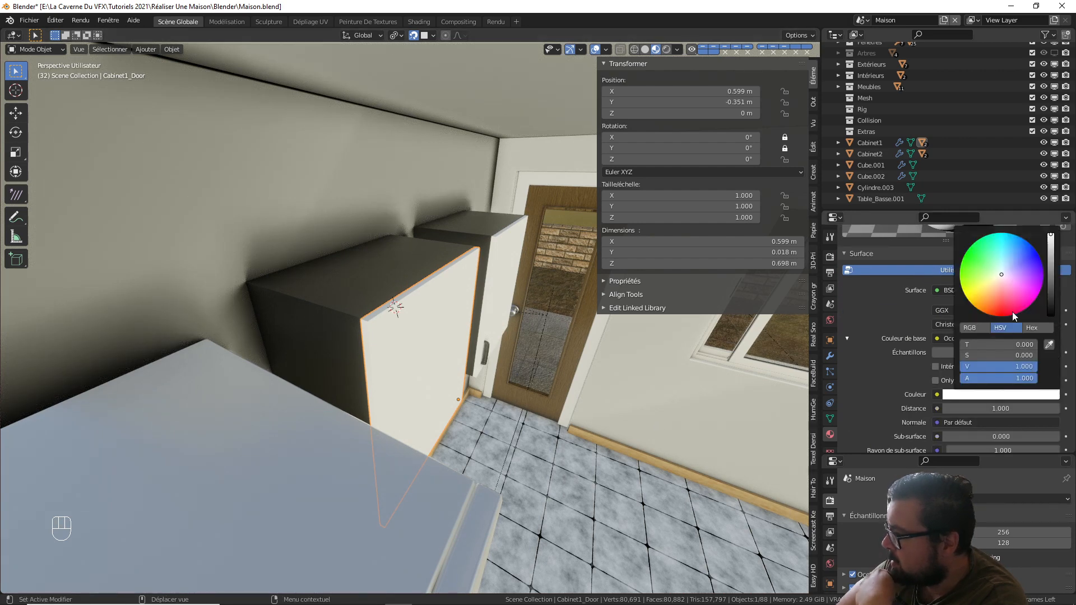
{"action": "left_click_drag", "start_coordinate": [1051, 242], "coordinate": [1050, 267]}
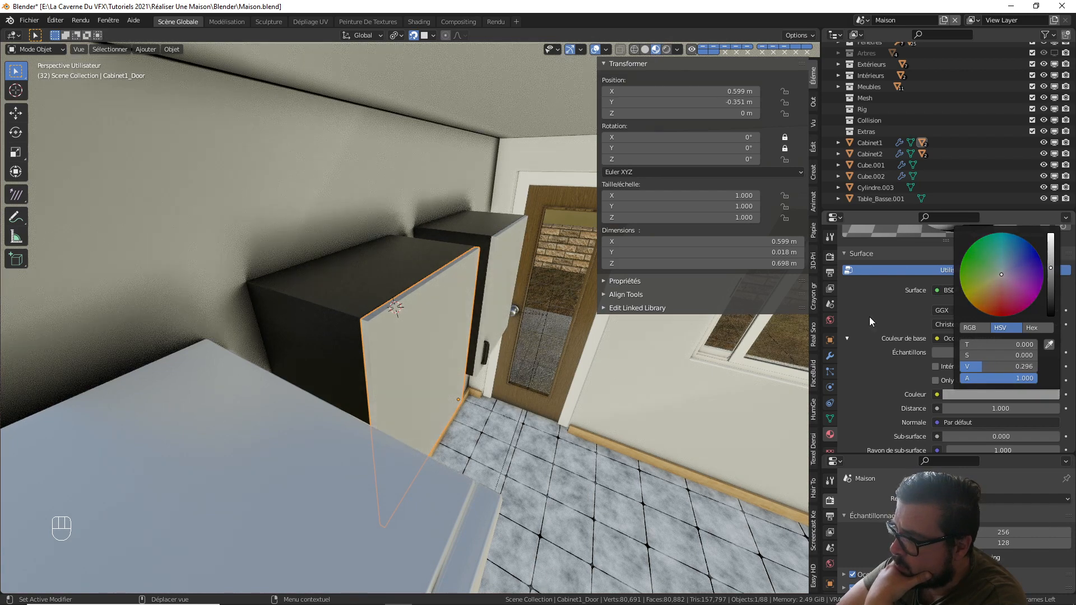
{"action": "middle_click_drag", "start_coordinate": [476, 417], "coordinate": [435, 396]}
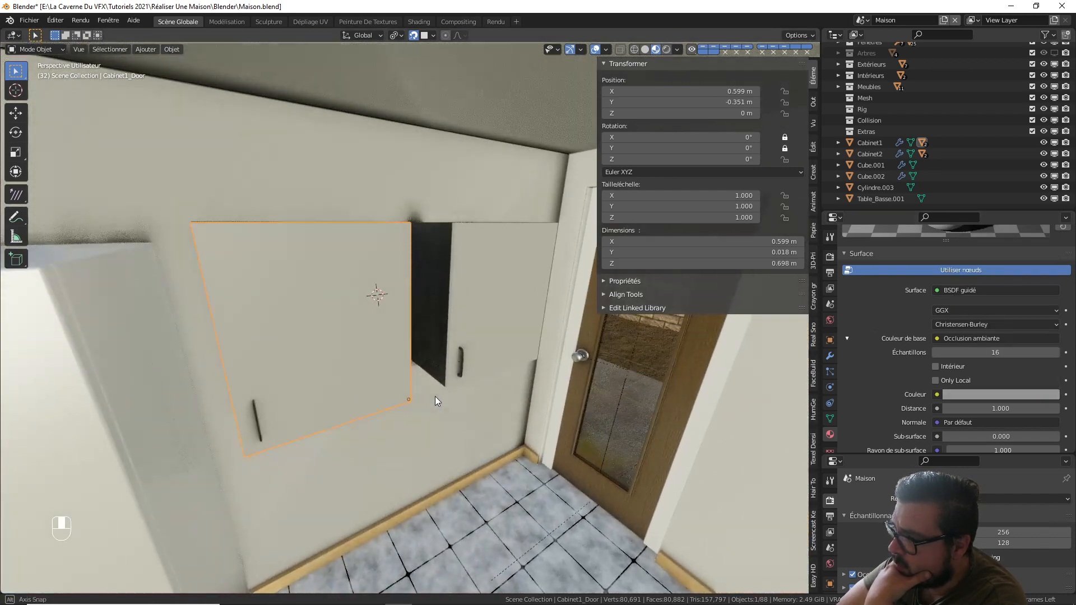
{"action": "left_click", "coordinate": [1001, 394]}
{"action": "left_click_drag", "start_coordinate": [1046, 295], "coordinate": [1047, 243]}
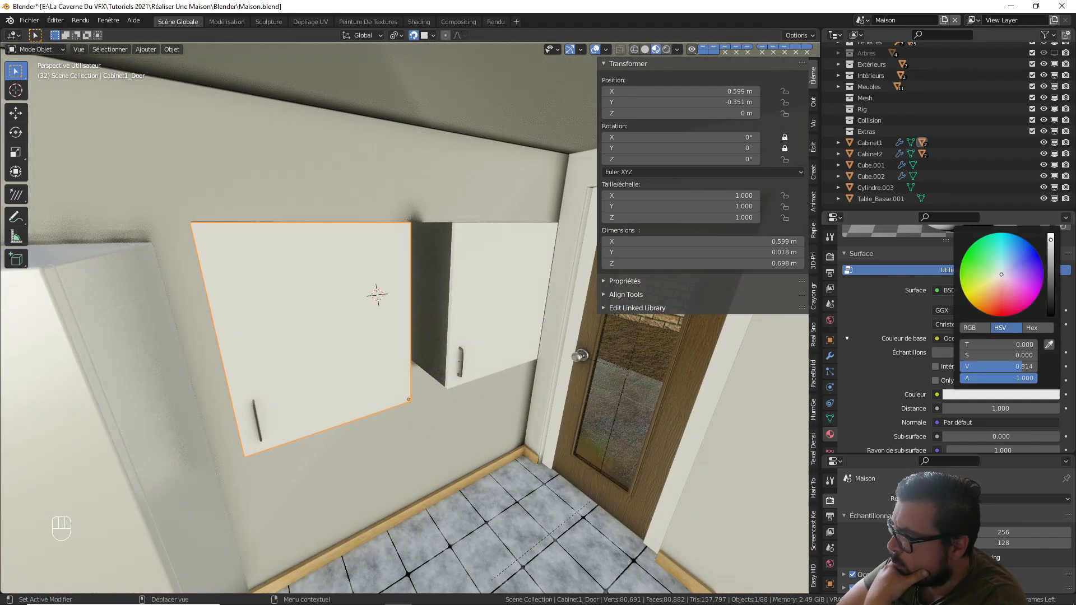
{"action": "middle_click_drag", "start_coordinate": [419, 375], "coordinate": [395, 374]}
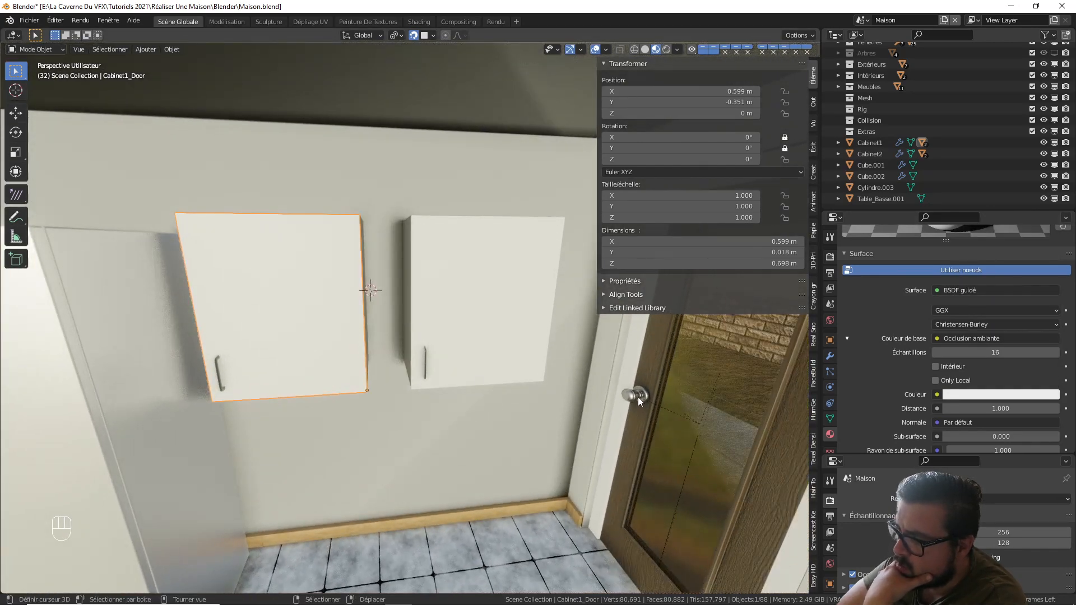
- Use Occlusion ambiante as the base color of the fridge's M_MetalBlanc.001 material
{"action": "middle_click_drag", "start_coordinate": [343, 398], "coordinate": [349, 331]}
{"action": "left_click", "coordinate": [350, 331]}
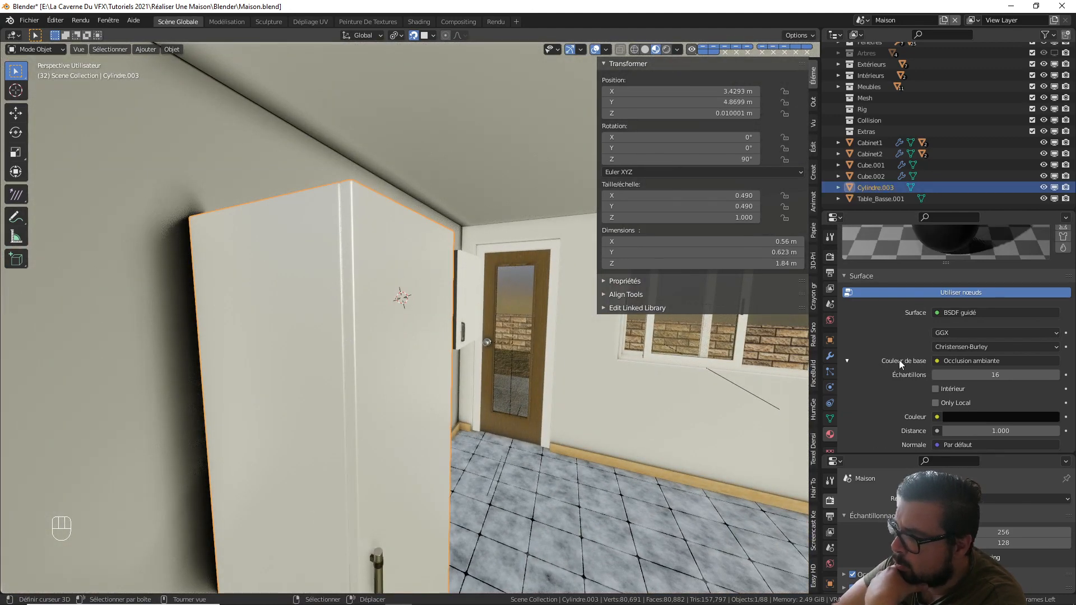
{"action": "scroll", "coordinate": [959, 366], "scroll_direction": "up", "scroll_amount": 3}
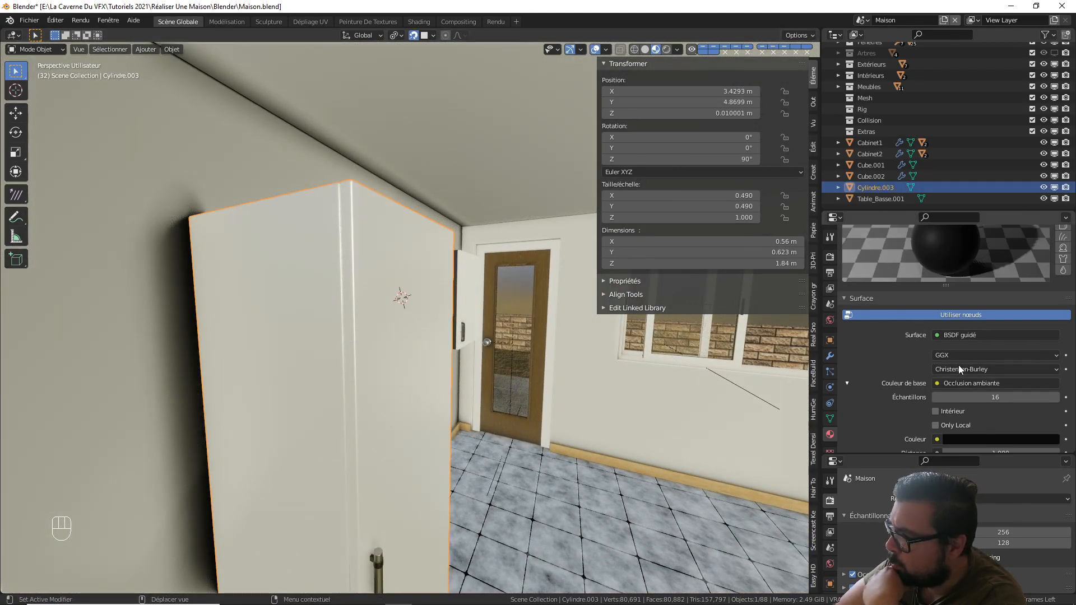
{"action": "scroll", "coordinate": [556, 413], "scroll_direction": "down", "scroll_amount": 3}
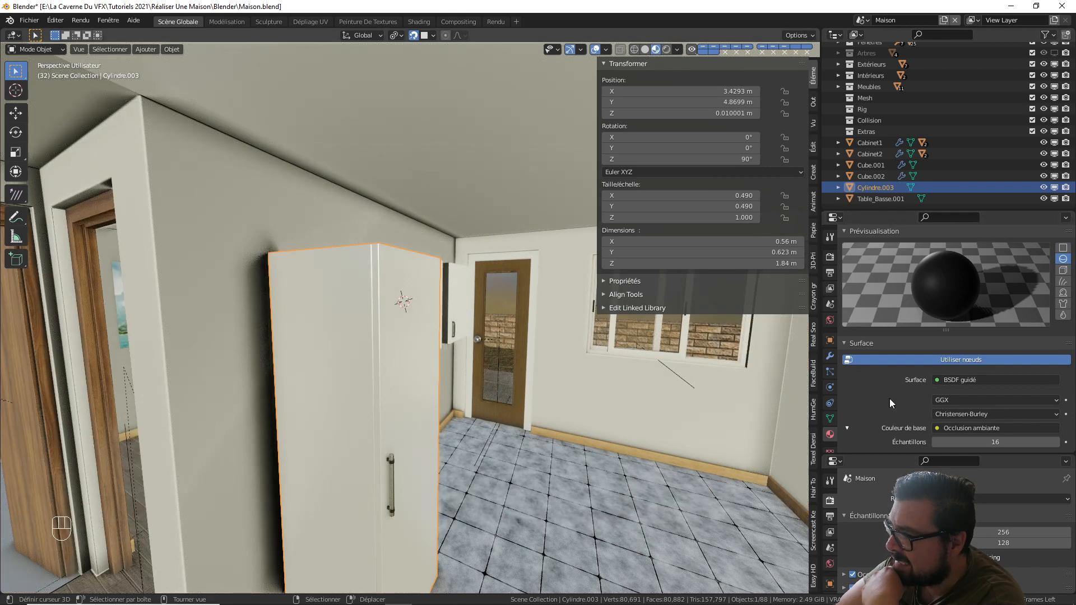
{"action": "scroll", "coordinate": [970, 362], "scroll_direction": "up", "scroll_amount": 5}
{"action": "left_click", "coordinate": [892, 270]}
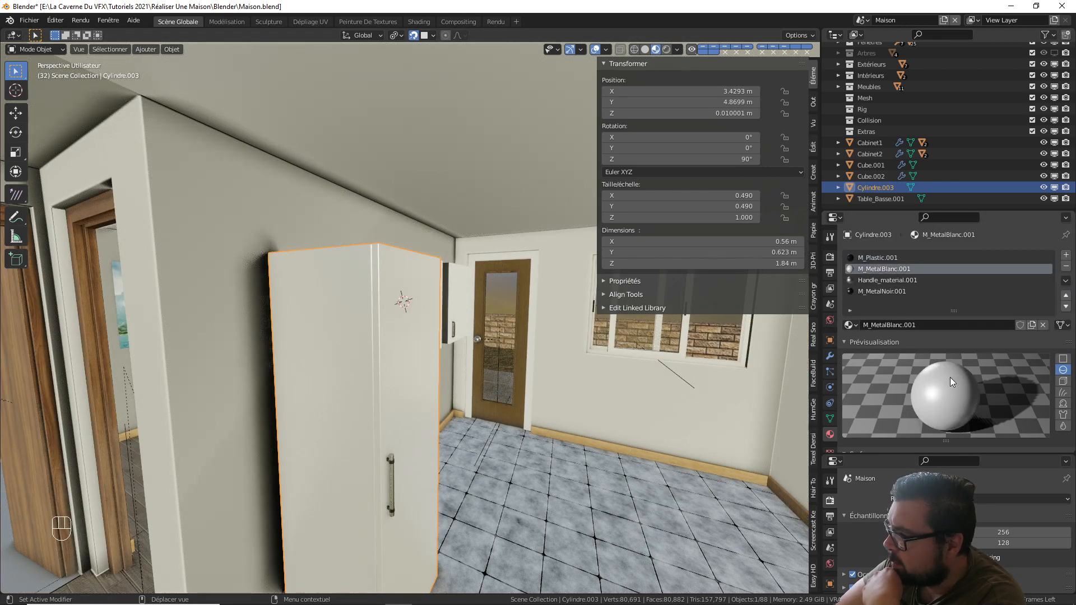
{"action": "scroll", "coordinate": [950, 378], "scroll_direction": "down", "scroll_amount": 6}
{"action": "left_click", "coordinate": [937, 404]}
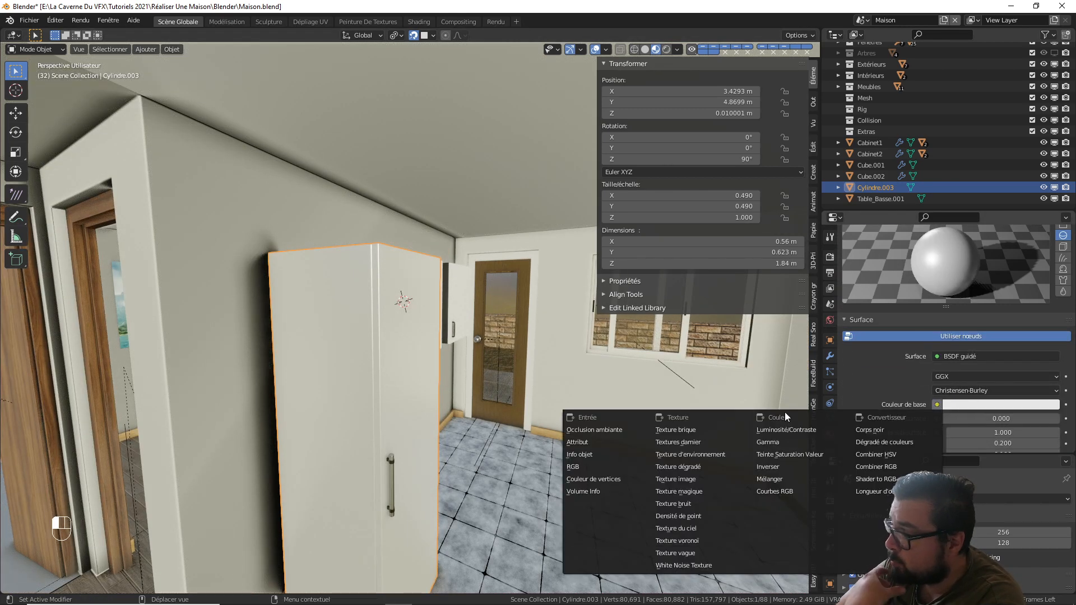
{"action": "left_click", "coordinate": [592, 430]}
- Darken the ambient occlusion color of M_MetalBlanc.001 slightly to a light grey
{"action": "scroll", "coordinate": [1009, 398], "scroll_direction": "down", "scroll_amount": 3}
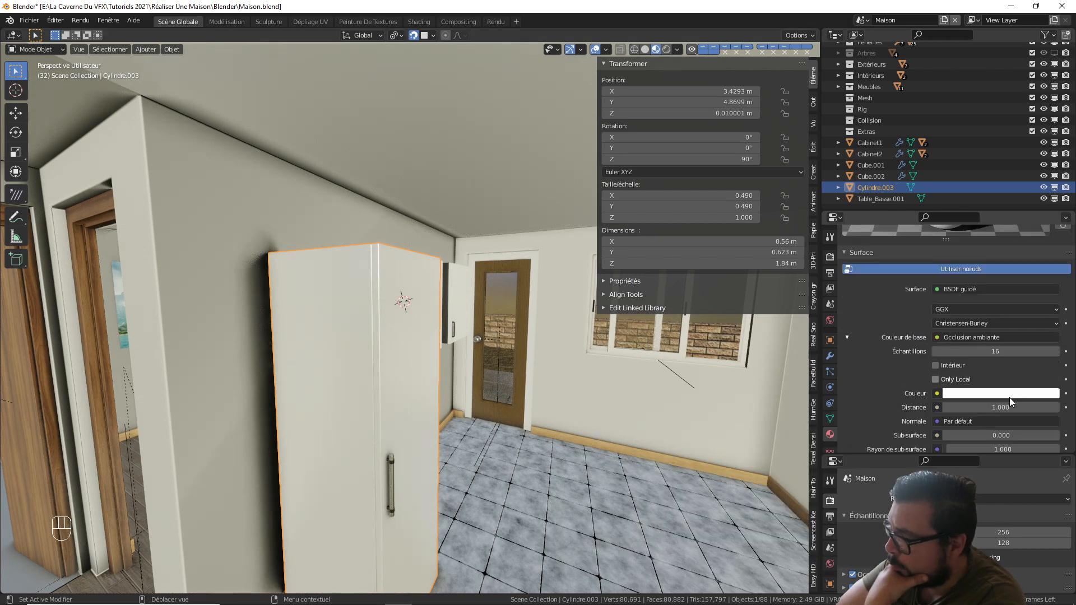
{"action": "left_click", "coordinate": [1001, 395]}
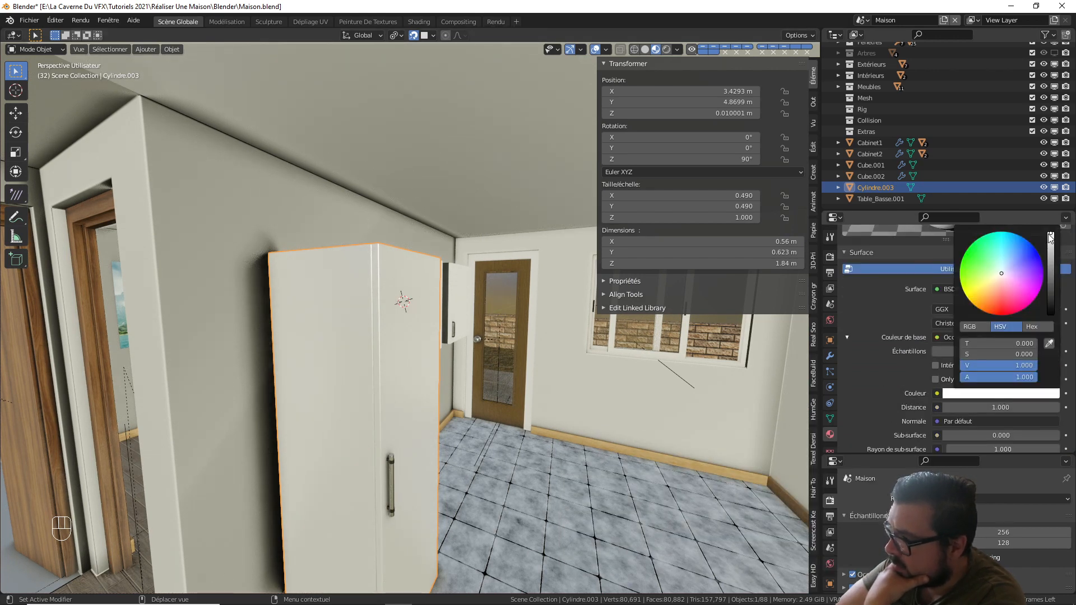
{"action": "left_click_drag", "start_coordinate": [1050, 233], "coordinate": [1050, 242]}
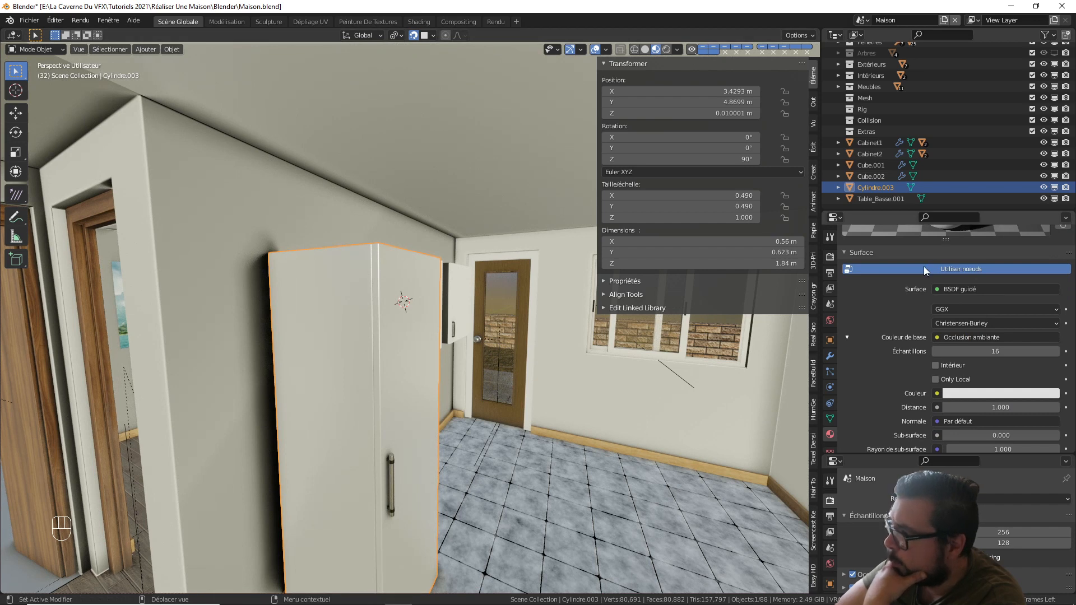
- Check the surface settings of the fridge's Handle_material.001 and M_MetalNoir.001 materials
{"action": "scroll", "coordinate": [924, 266], "scroll_direction": "up", "scroll_amount": 8}
{"action": "left_click", "coordinate": [906, 280]}
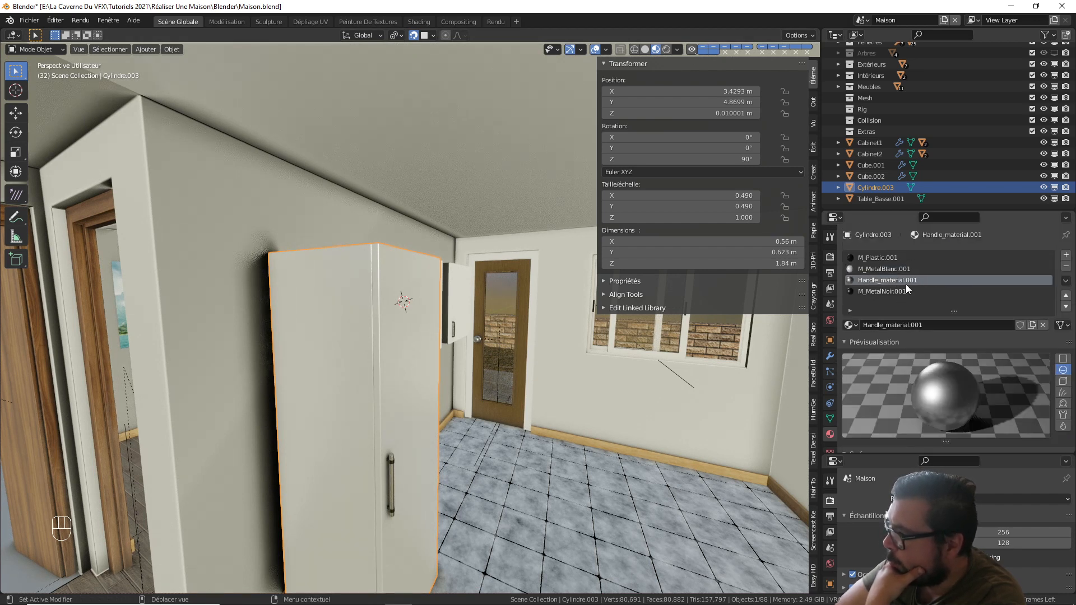
{"action": "scroll", "coordinate": [967, 396], "scroll_direction": "down", "scroll_amount": 8}
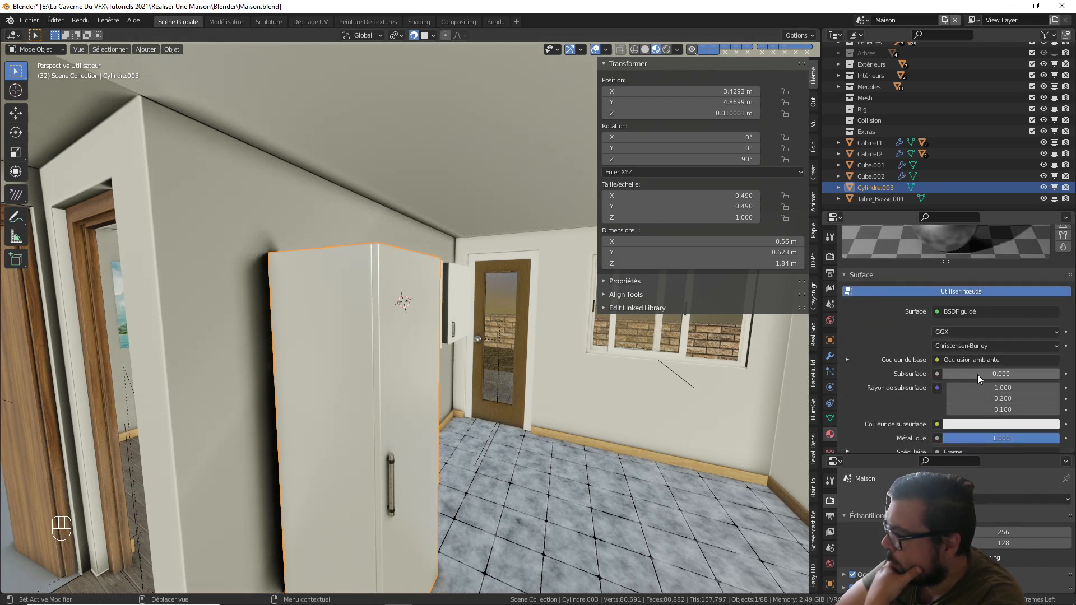
{"action": "scroll", "coordinate": [981, 362], "scroll_direction": "up", "scroll_amount": 7}
{"action": "scroll", "coordinate": [978, 360], "scroll_direction": "up", "scroll_amount": 1}
{"action": "left_click", "coordinate": [896, 290]}
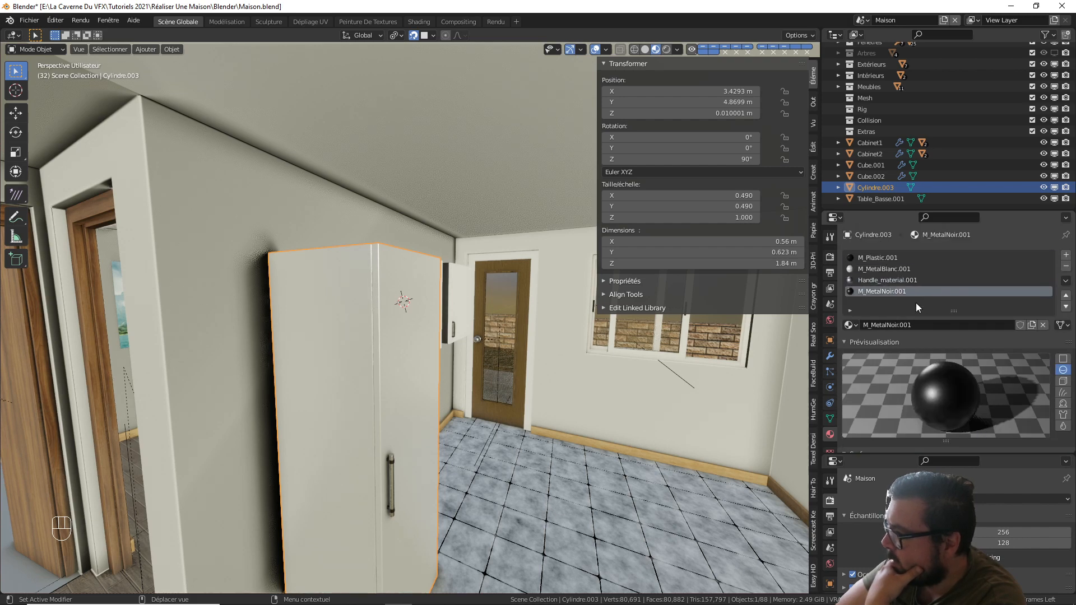
{"action": "scroll", "coordinate": [983, 416], "scroll_direction": "down", "scroll_amount": 6}
{"action": "scroll", "coordinate": [990, 419], "scroll_direction": "down", "scroll_amount": 3}
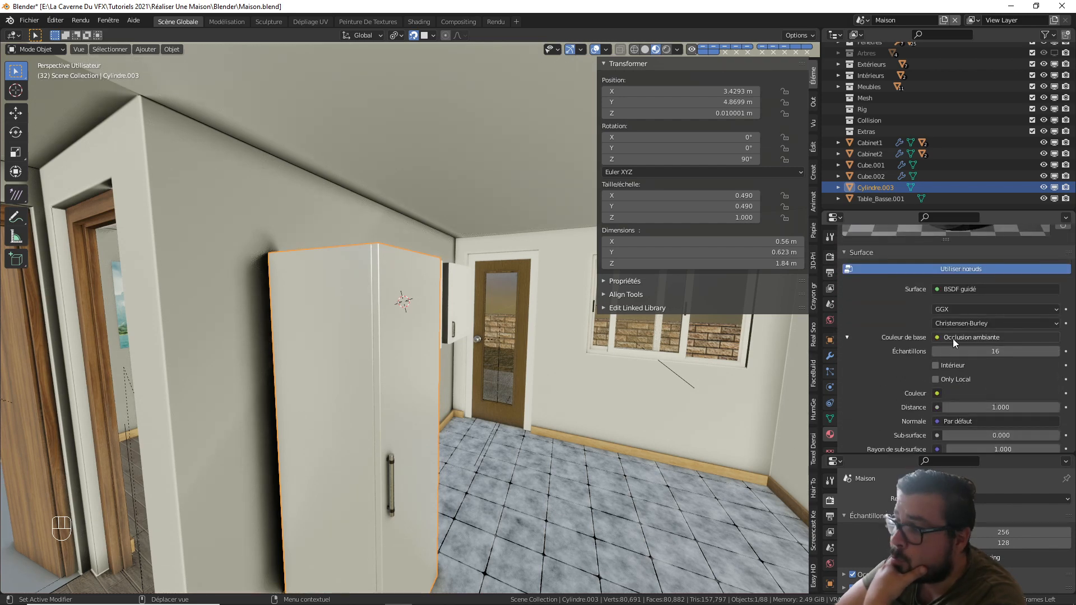
- Inspect the fridge, the wall cabinets and the nearby door from several angles and distances
{"action": "mouse_move", "coordinate": [479, 381]}
{"action": "middle_mouse_down"}
{"action": "mouse_move", "coordinate": [440, 385]}
{"action": "mouse_move", "coordinate": [475, 405]}
{"action": "mouse_move", "coordinate": [504, 402]}
{"action": "mouse_move", "coordinate": [516, 425]}
{"action": "mouse_move", "coordinate": [438, 435]}
{"action": "mouse_move", "coordinate": [407, 407]}
{"action": "mouse_move", "coordinate": [406, 326]}
{"action": "mouse_move", "coordinate": [462, 360]}
{"action": "mouse_move", "coordinate": [440, 398]}
{"action": "mouse_move", "coordinate": [460, 385]}
{"action": "middle_mouse_up"}
{"action": "scroll", "coordinate": [475, 405], "scroll_direction": "up", "scroll_amount": 4}
{"action": "scroll", "coordinate": [500, 392], "scroll_direction": "up", "scroll_amount": 4}
{"action": "scroll", "coordinate": [516, 429], "scroll_direction": "down", "scroll_amount": 3}
{"action": "scroll", "coordinate": [405, 326], "scroll_direction": "down", "scroll_amount": 3}
{"action": "scroll", "coordinate": [462, 359], "scroll_direction": "down", "scroll_amount": 4}
{"action": "scroll", "coordinate": [442, 396], "scroll_direction": "up", "scroll_amount": 4}
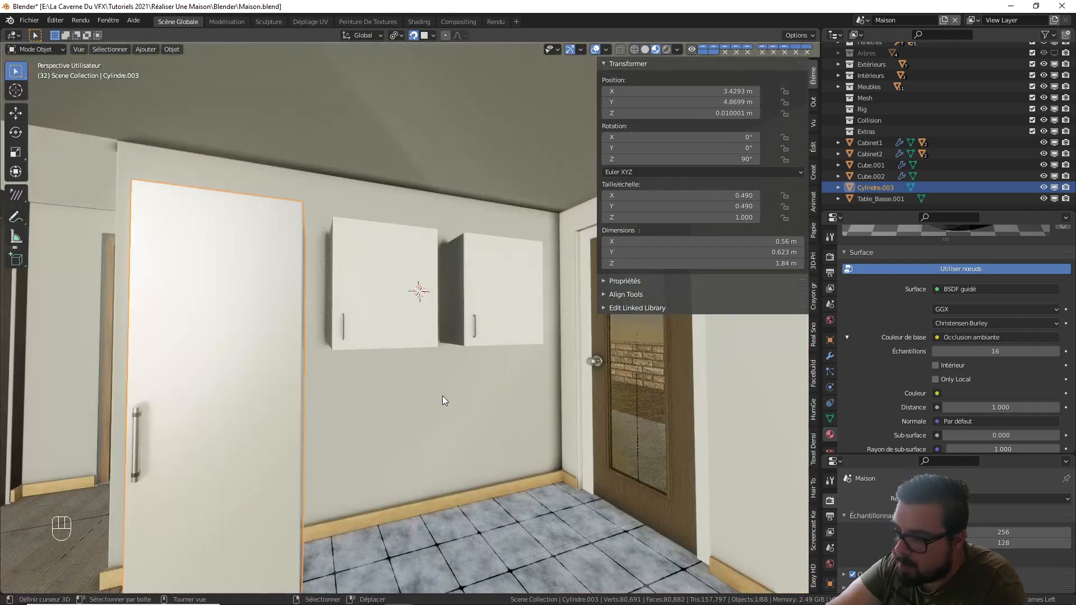
{"action": "middle_click_drag", "start_coordinate": [477, 483], "coordinate": [596, 479]}
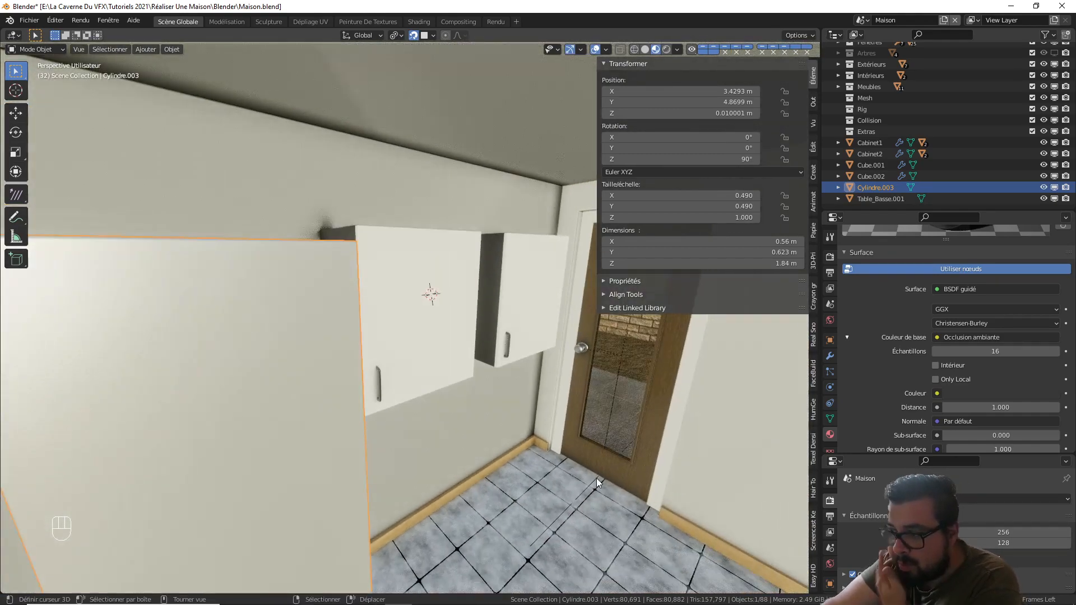
{"action": "left_click", "coordinate": [600, 471]}
{"action": "middle_click_drag", "start_coordinate": [624, 442], "coordinate": [512, 428]}
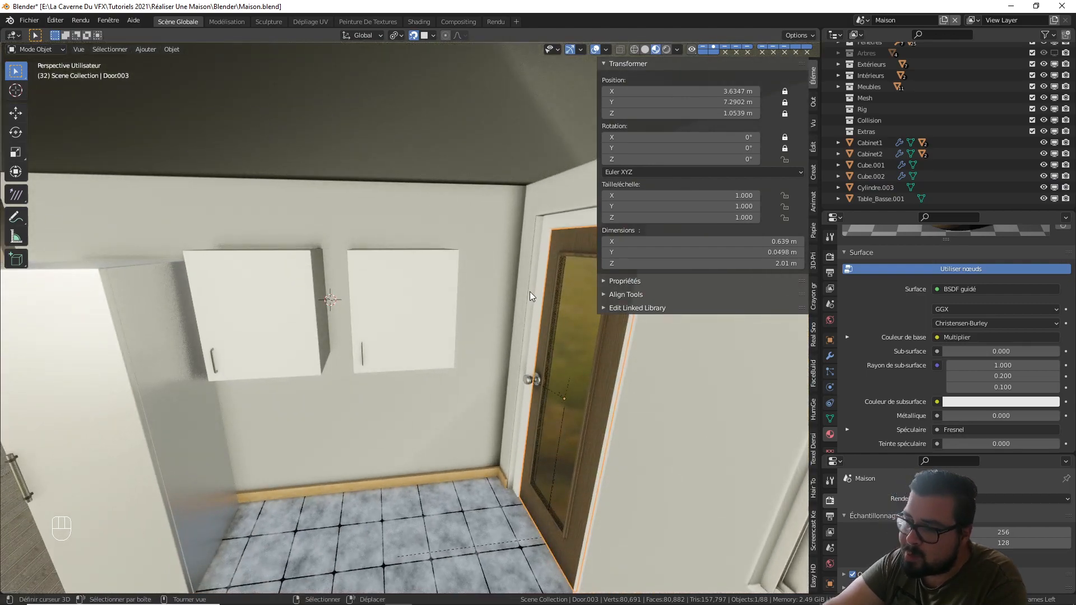
- Move Cabinet2 about -0.157 m along Y to sit against the neighbouring wall cabinet and clear the selection
{"action": "middle_click_drag", "start_coordinate": [534, 297], "coordinate": [363, 251]}
{"action": "left_click", "coordinate": [367, 251]}
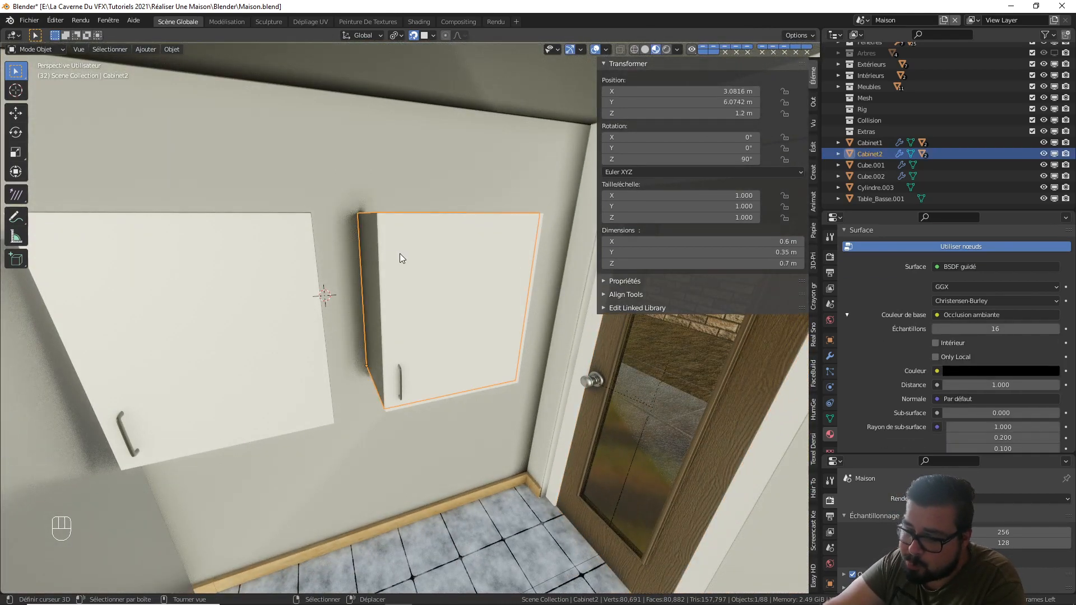
{"action": "key", "text": "g"}
{"action": "key", "text": "y"}
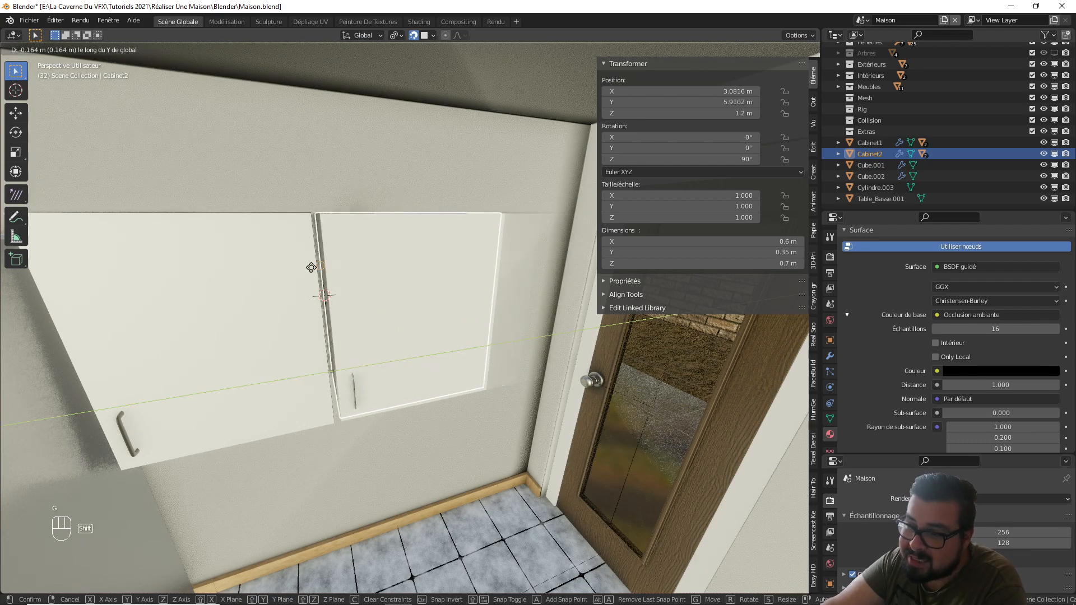
{"action": "left_click", "coordinate": [324, 273]}
{"action": "key", "text": "a"}
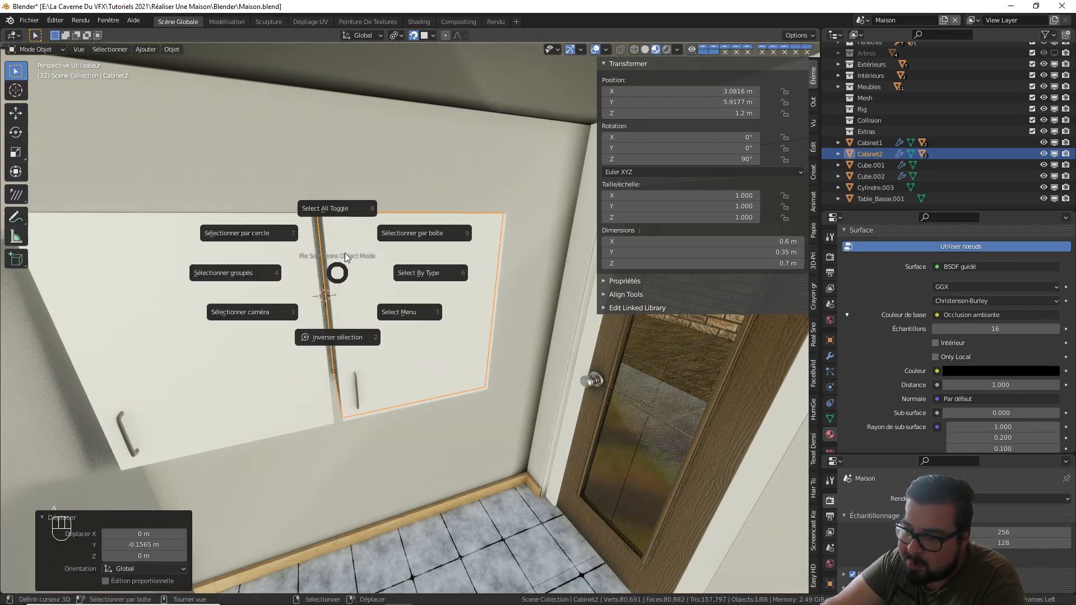
{"action": "left_click", "coordinate": [350, 195]}
- Place the 3D cursor at the base of the wall below the kitchen window and add Archimesh cabinets there
{"action": "scroll", "coordinate": [375, 283], "scroll_direction": "down", "scroll_amount": 4}
{"action": "middle_click_drag", "start_coordinate": [376, 284], "coordinate": [404, 287]}
{"action": "scroll", "coordinate": [389, 248], "scroll_direction": "down", "scroll_amount": 3}
{"action": "scroll", "coordinate": [419, 250], "scroll_direction": "down", "scroll_amount": 3}
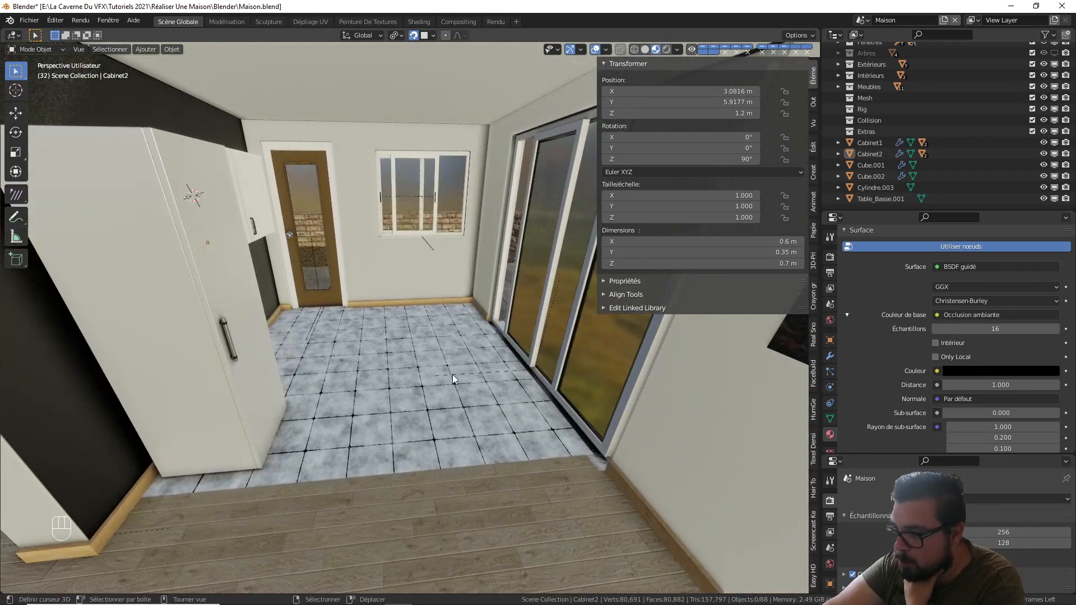
{"action": "middle_click_drag", "start_coordinate": [456, 414], "coordinate": [618, 462]}
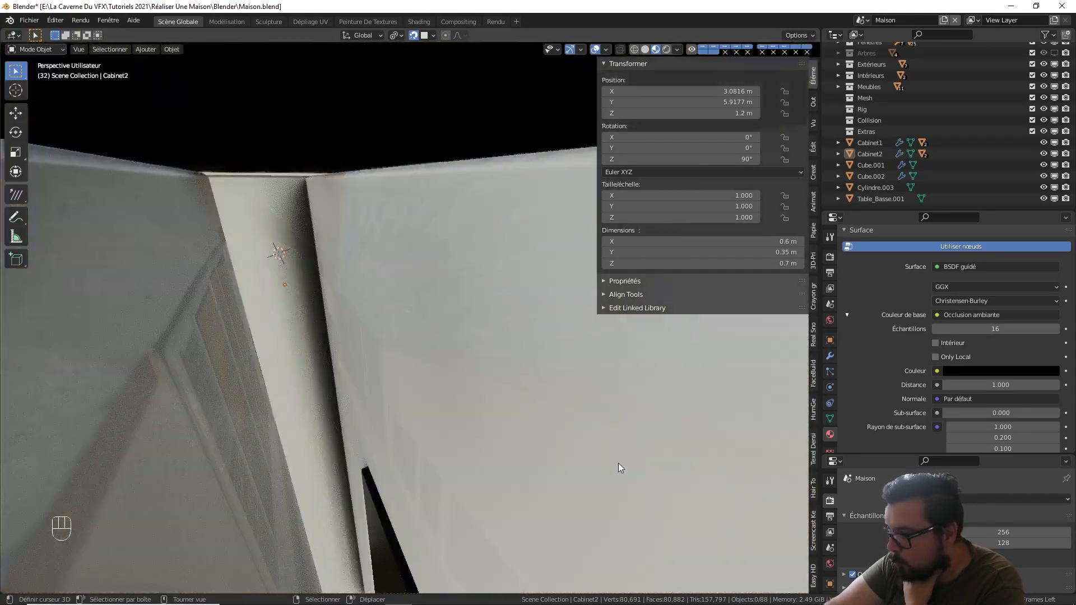
{"action": "middle_click_drag", "start_coordinate": [459, 384], "coordinate": [554, 435]}
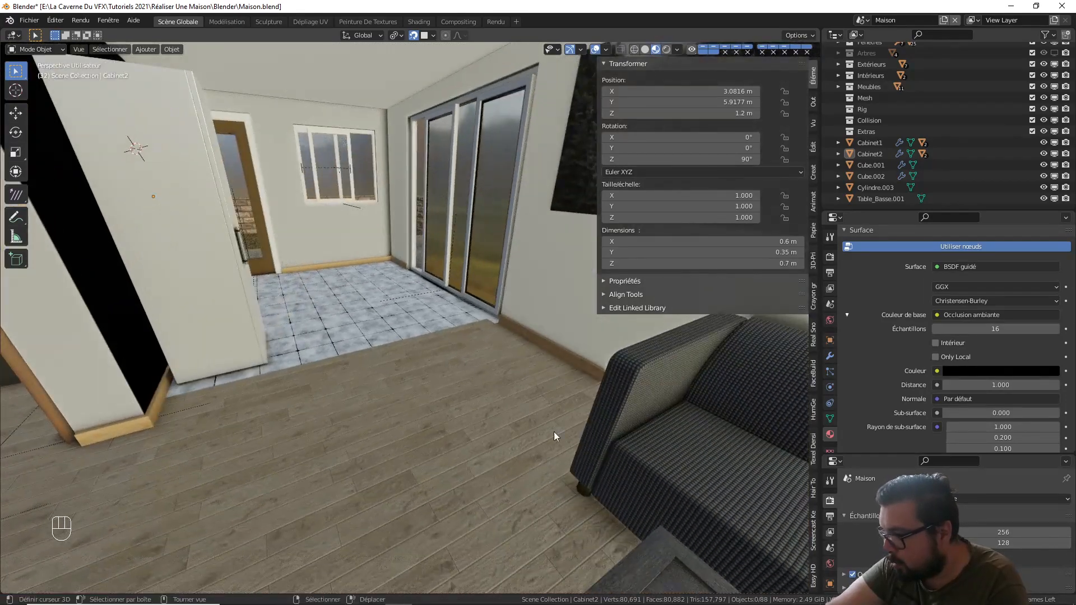
{"action": "middle_click_drag", "start_coordinate": [386, 273], "coordinate": [442, 271]}
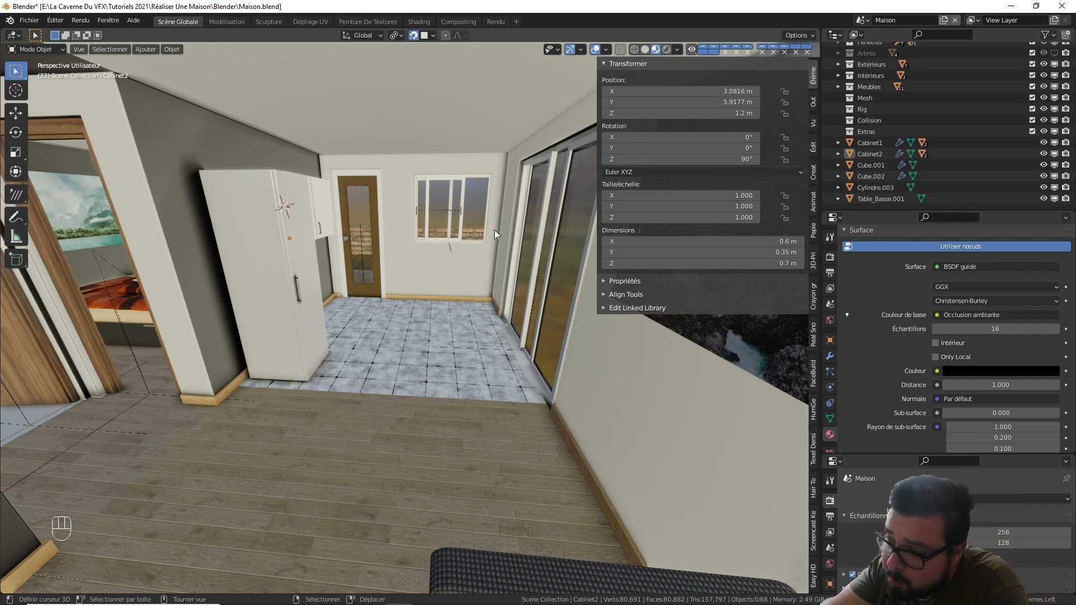
{"action": "left_click", "coordinate": [430, 289]}
{"action": "key", "text": "shift+a"}
{"action": "mouse_move", "coordinate": [435, 284]}
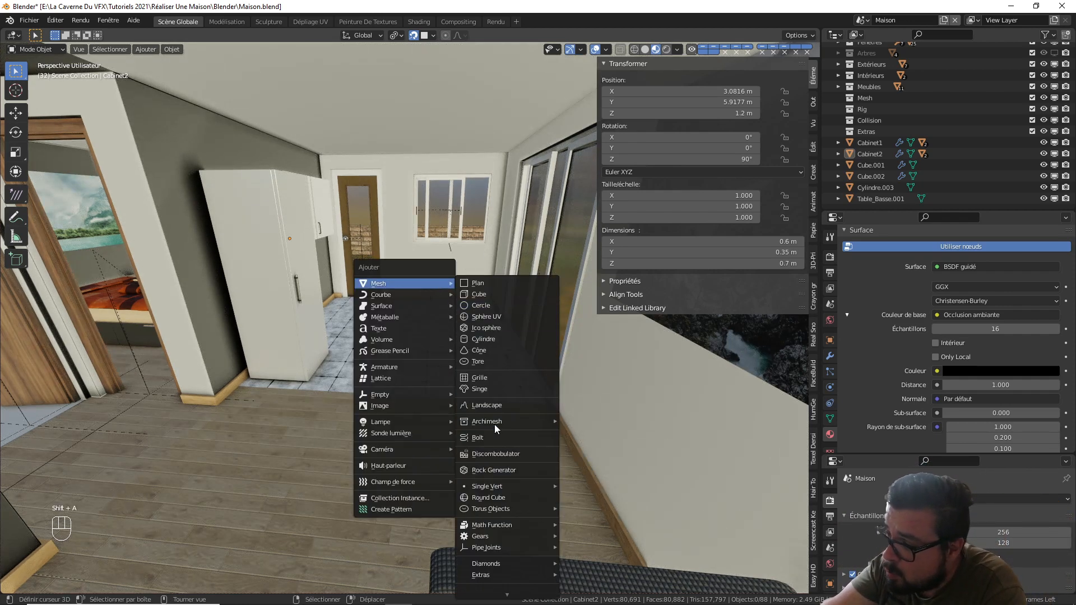
{"action": "mouse_move", "coordinate": [530, 422]}
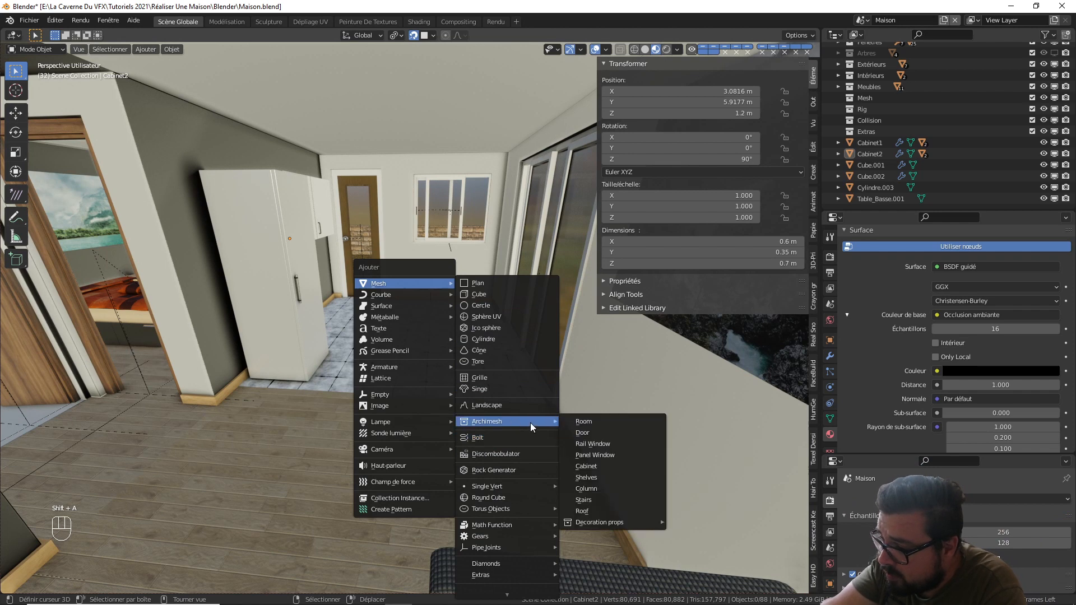
{"action": "left_click", "coordinate": [603, 465]}
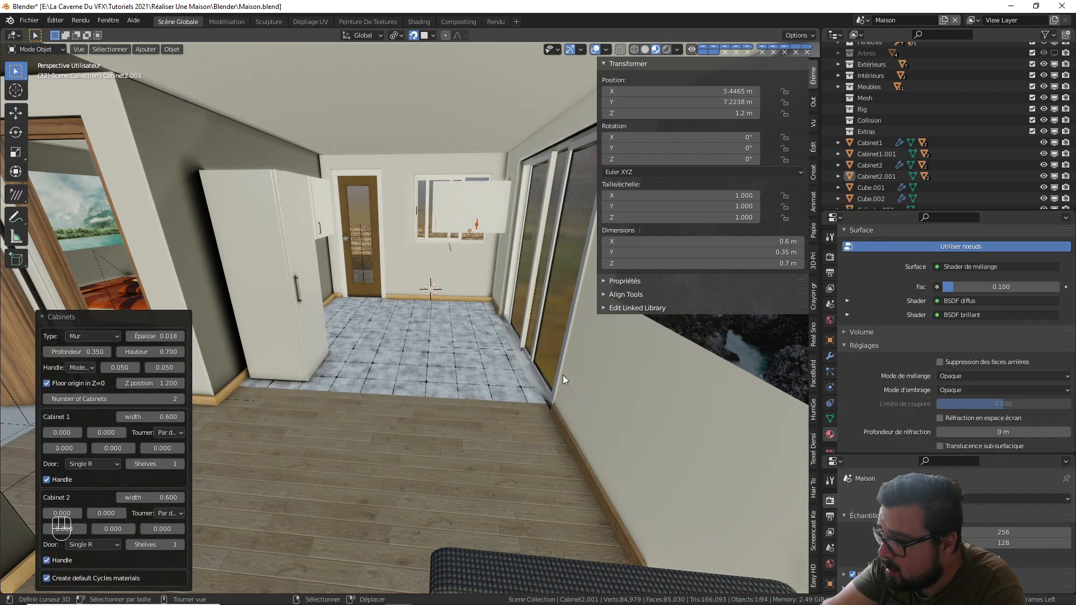
- Set the new cabinets' type to Plancher and the number of cabinets to 3
{"action": "left_click", "coordinate": [99, 337]}
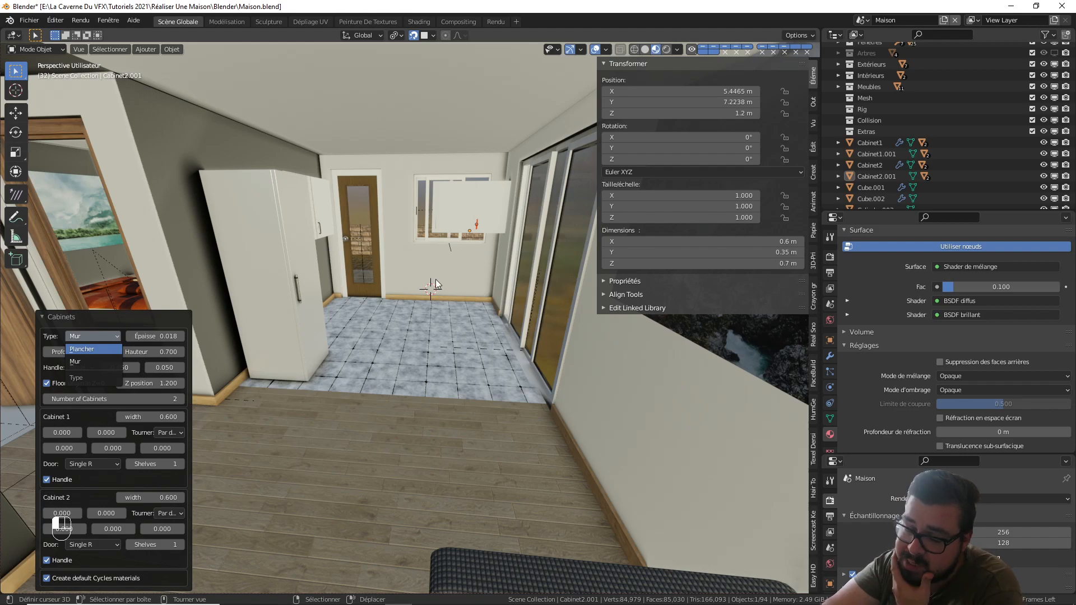
{"action": "middle_click_drag", "start_coordinate": [425, 278], "coordinate": [627, 406]}
{"action": "scroll", "coordinate": [459, 274], "scroll_direction": "down", "scroll_amount": 2}
{"action": "scroll", "coordinate": [460, 274], "scroll_direction": "up", "scroll_amount": 5}
{"action": "middle_click_drag", "start_coordinate": [541, 382], "coordinate": [600, 395]}
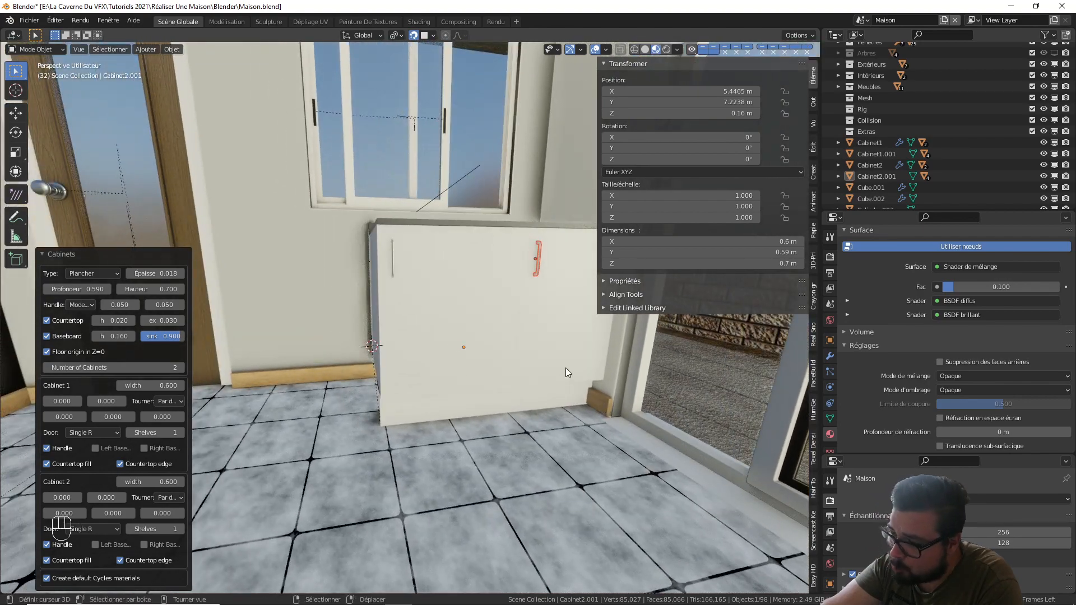
{"action": "middle_click_drag", "start_coordinate": [502, 374], "coordinate": [533, 392]}
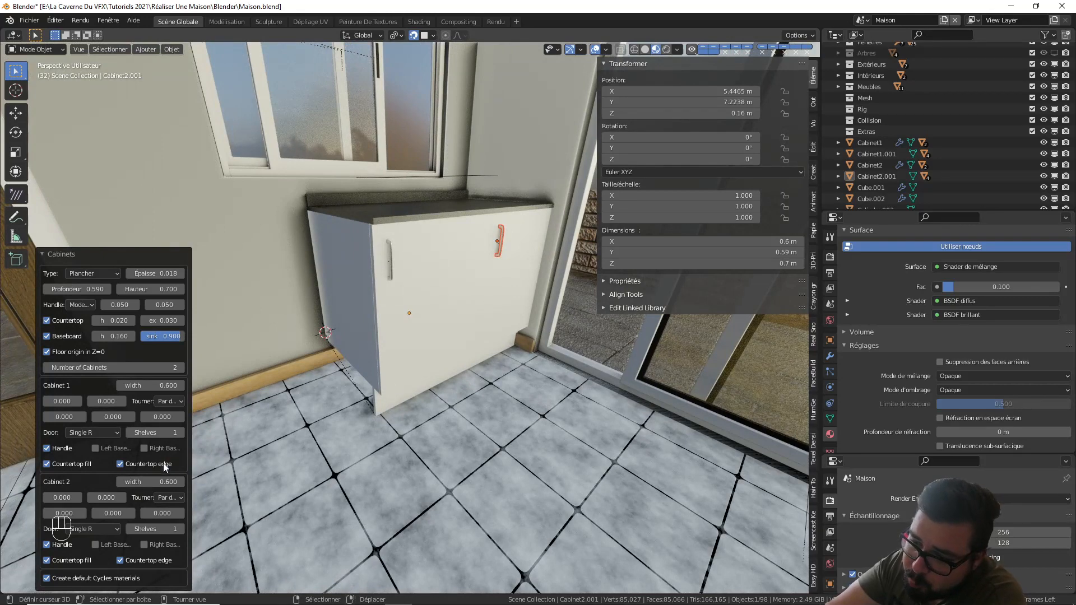
{"action": "left_click", "coordinate": [182, 368]}
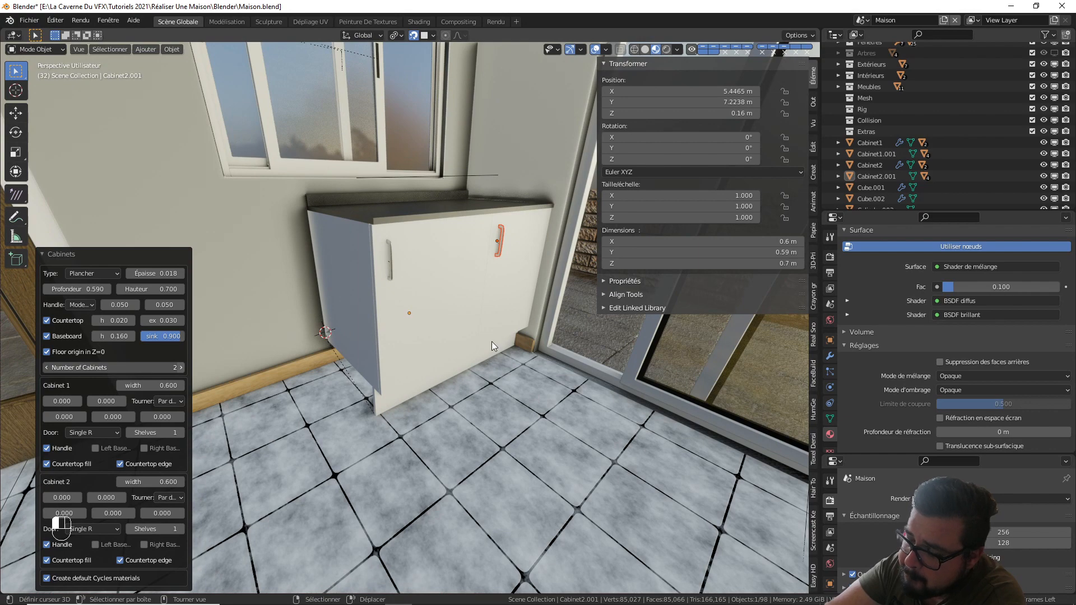
{"action": "scroll", "coordinate": [492, 342], "scroll_direction": "down", "scroll_amount": 2}
{"action": "middle_click_drag", "start_coordinate": [492, 341], "coordinate": [461, 332]}
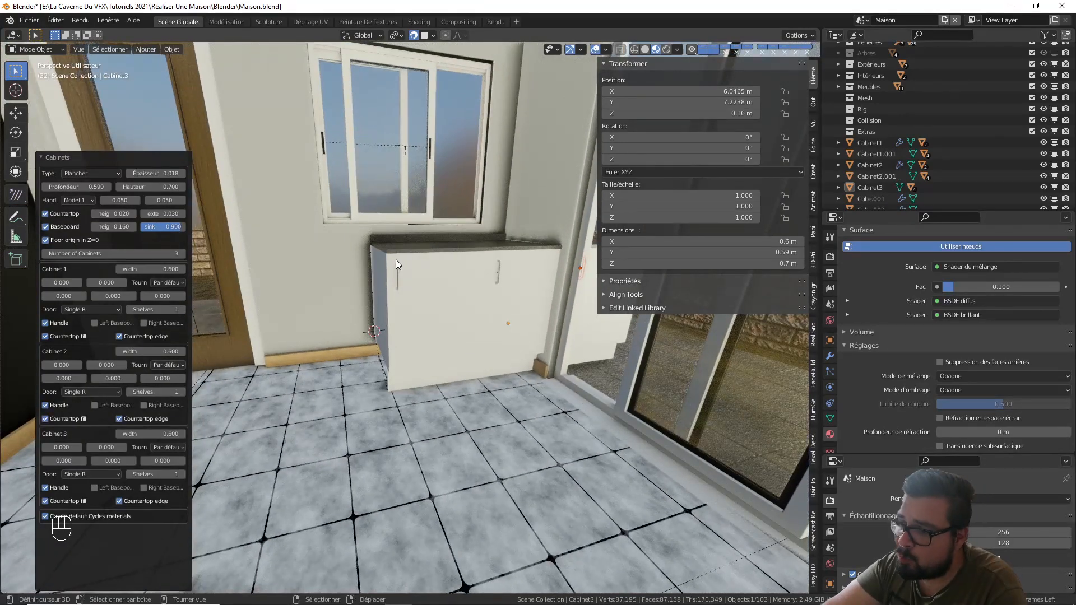
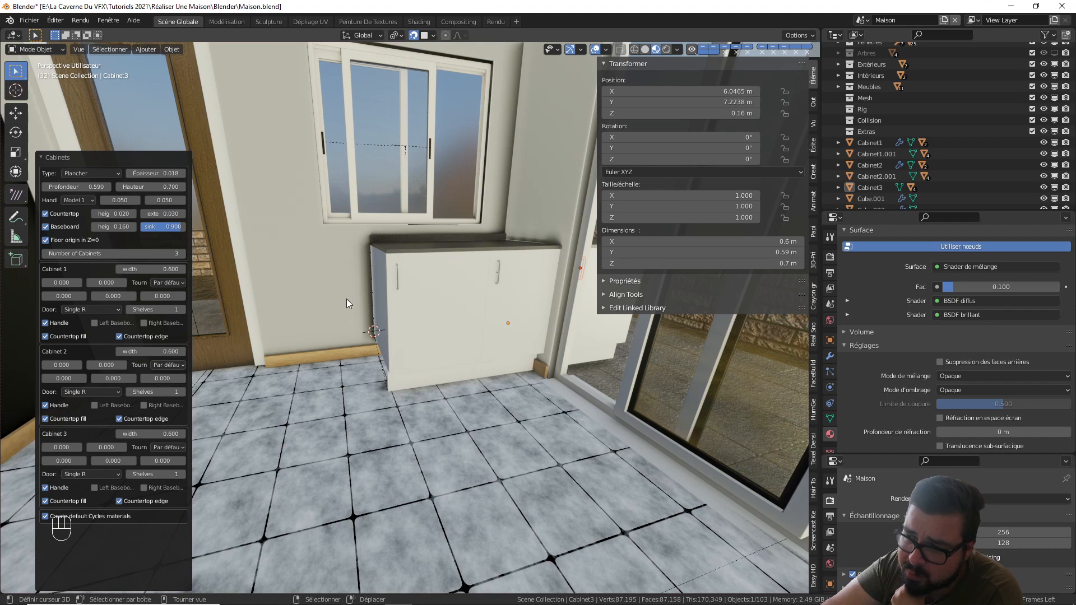
{"action": "middle_click_drag", "start_coordinate": [346, 298], "coordinate": [398, 306]}
{"action": "left_click", "coordinate": [360, 271]}
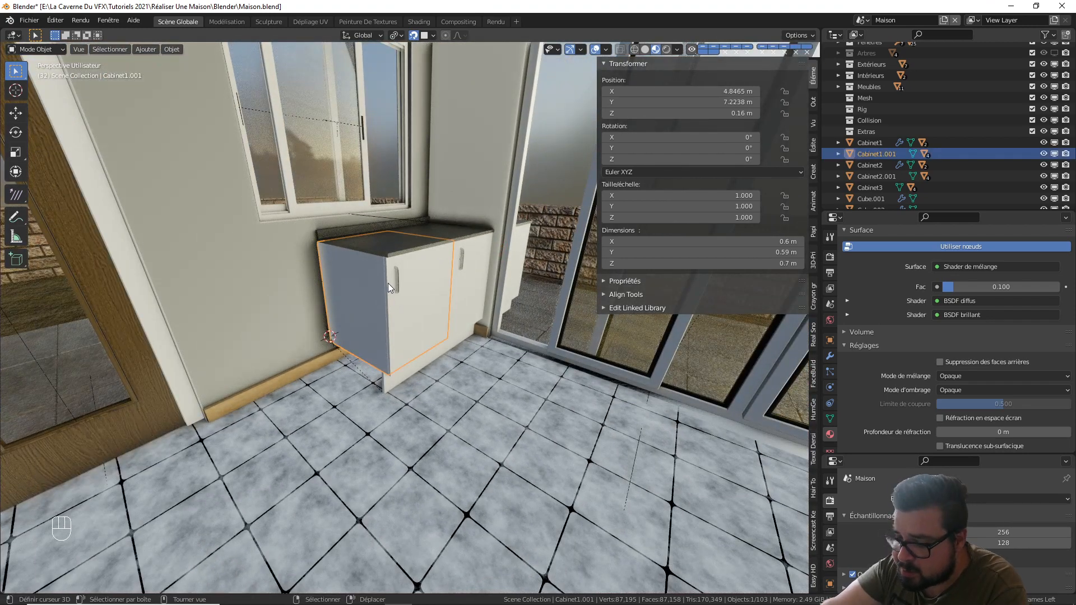
{"action": "key", "text": "g"}
{"action": "key", "text": "y"}
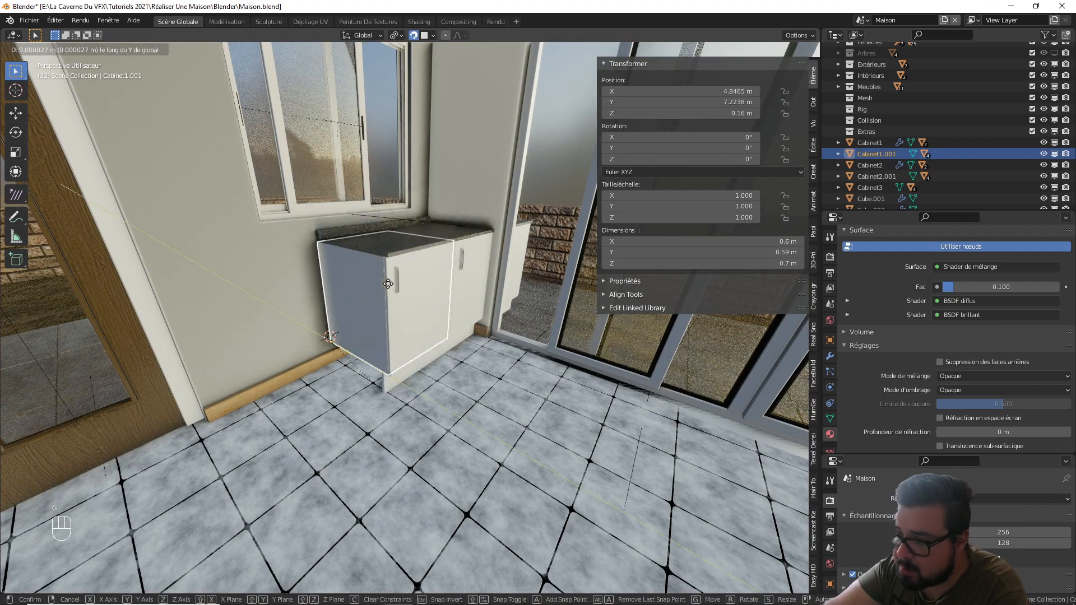
{"action": "key", "text": "x"}
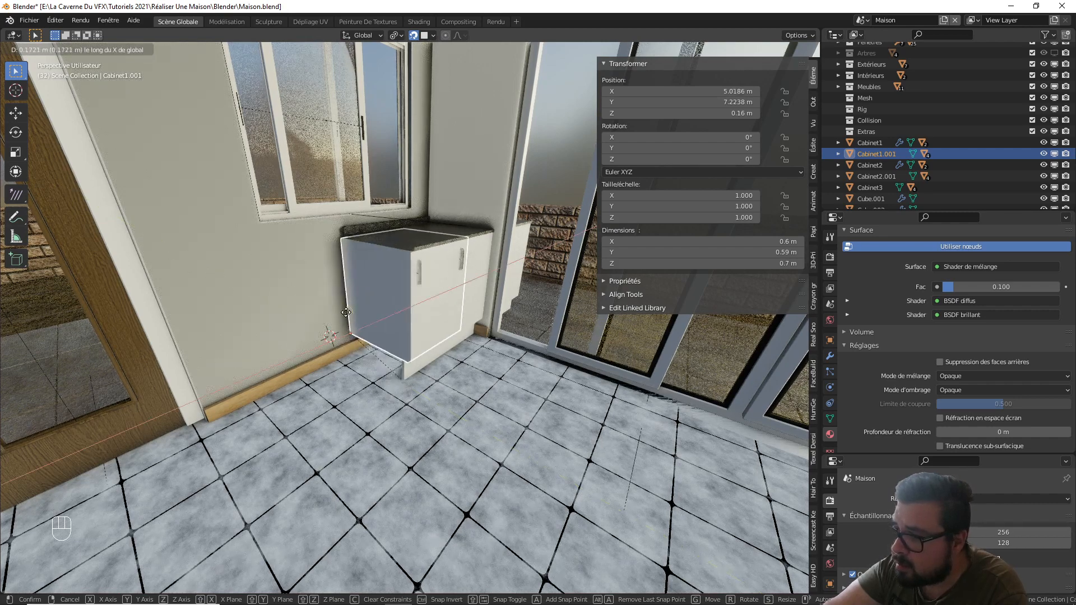
{"action": "key", "text": "Escape"}
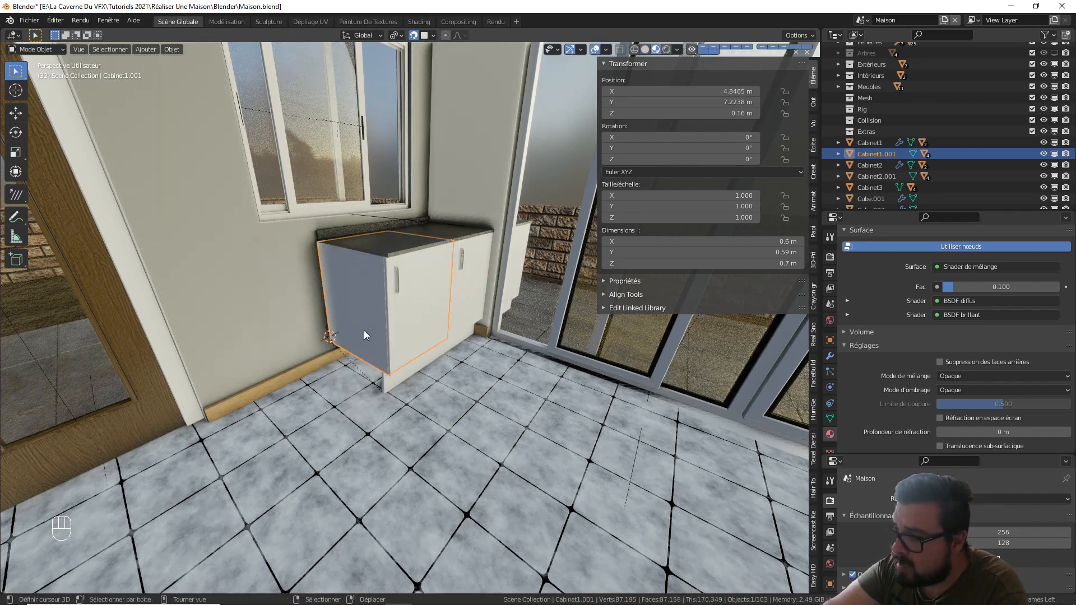
- Try to add the other floor cabinets to the Cabinet1.001 selection directly in the viewport
{"action": "middle_click_drag", "start_coordinate": [436, 257], "coordinate": [458, 240]}
{"action": "right_click", "coordinate": [515, 226], "text": "shift"}
{"action": "key", "text": "ctrl"}
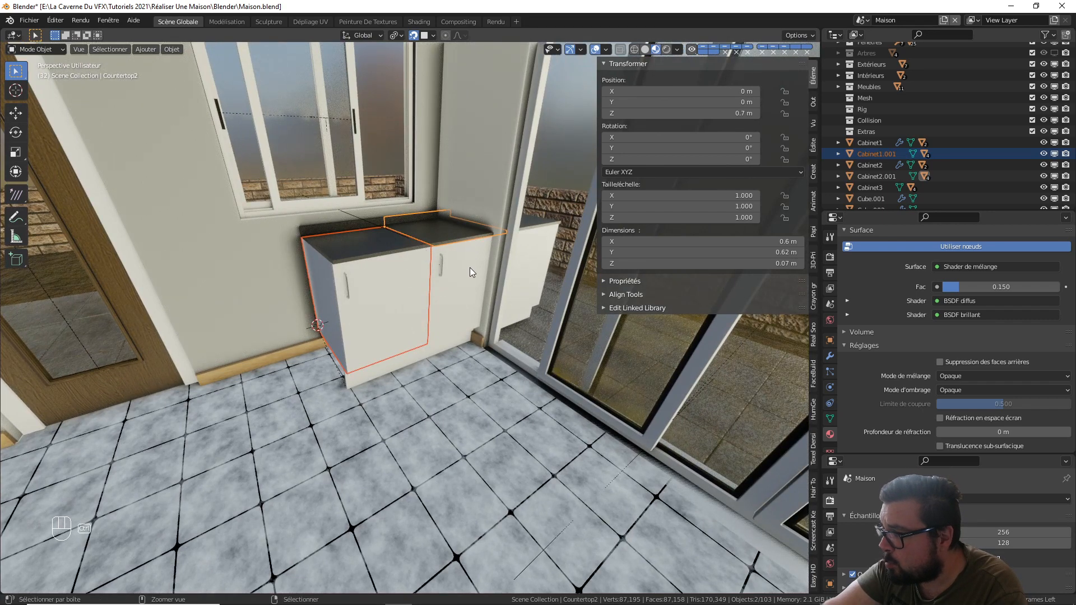
{"action": "middle_click_drag", "start_coordinate": [496, 277], "coordinate": [319, 279]}
{"action": "middle_click_drag", "start_coordinate": [387, 352], "coordinate": [339, 285], "text": "shift"}
{"action": "left_click", "coordinate": [340, 388], "text": "shift"}
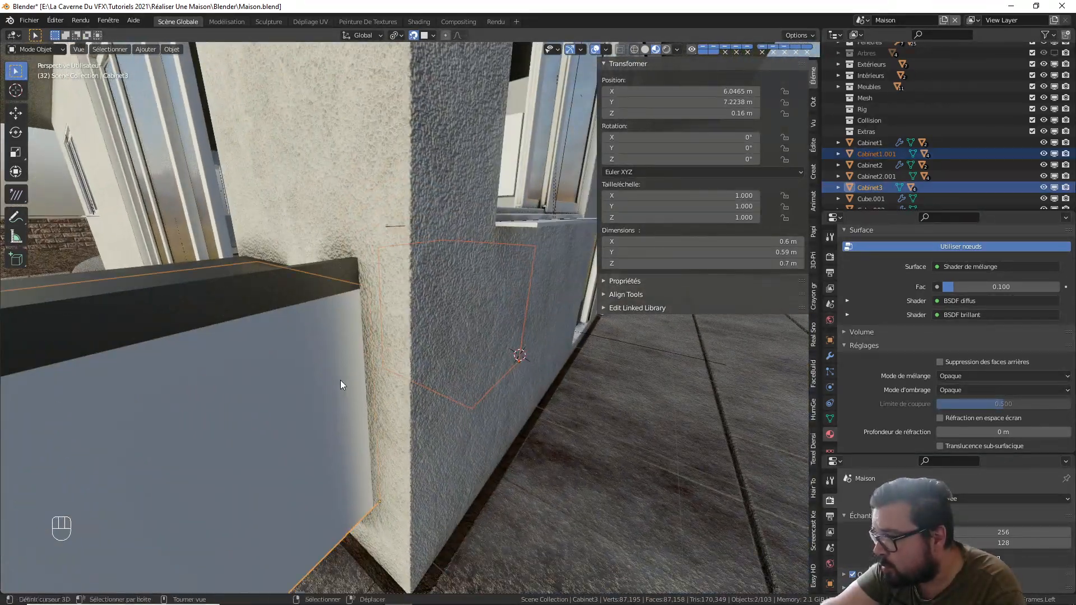
- Display the scene in wireframe with X-ray enabled around the corner where the floor cabinets pass through the wall
{"action": "middle_click_drag", "start_coordinate": [341, 380], "coordinate": [308, 388]}
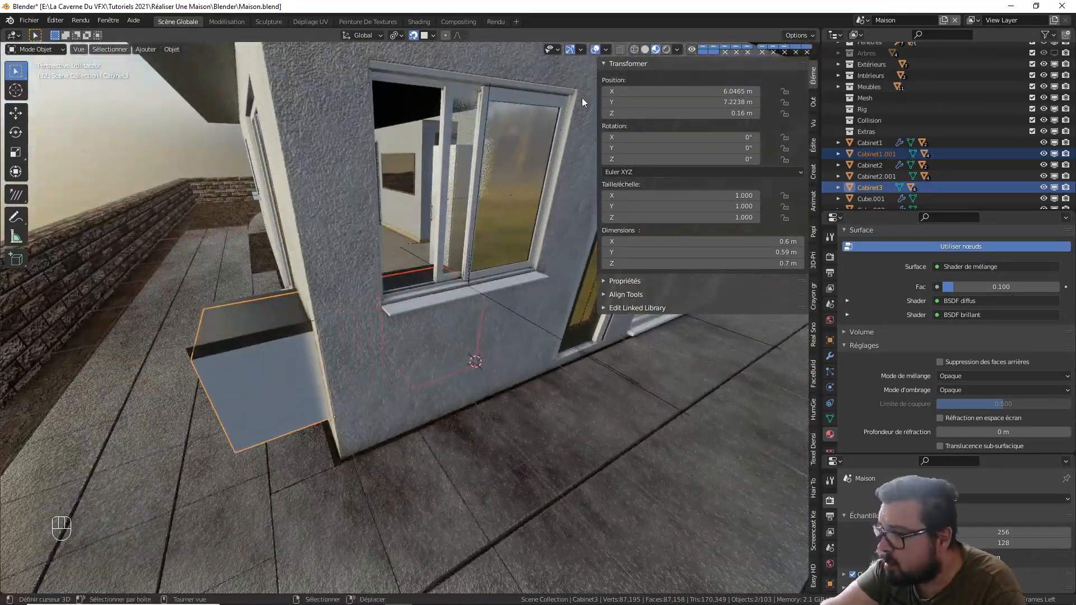
{"action": "left_click", "coordinate": [635, 49]}
{"action": "middle_click_drag", "start_coordinate": [376, 334], "coordinate": [387, 336]}
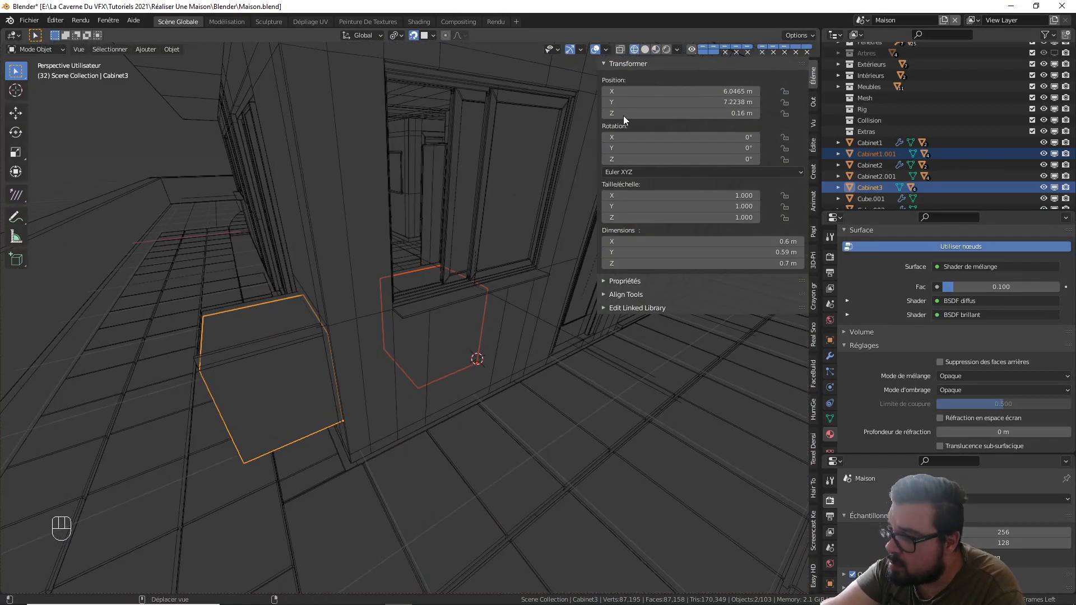
{"action": "left_click", "coordinate": [620, 49]}
{"action": "middle_click_drag", "start_coordinate": [449, 263], "coordinate": [450, 288]}
- Try to pick the middle floor cabinet through the wireframe, removing the Murs object from the selection
{"action": "left_click", "coordinate": [421, 418], "text": "shift"}
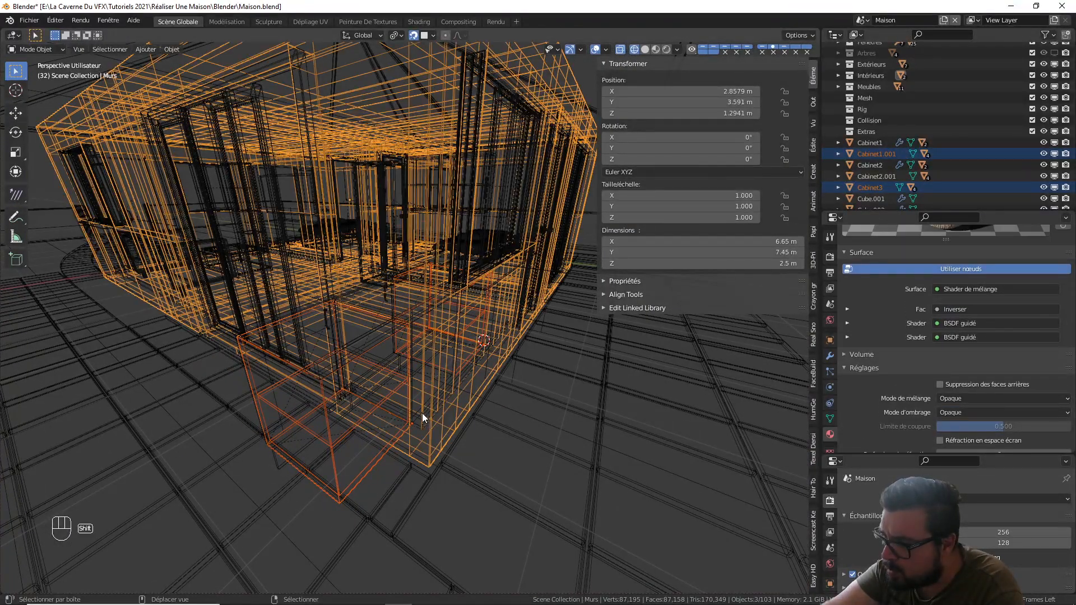
{"action": "key", "text": "ctrl+z"}
{"action": "left_click", "coordinate": [422, 398], "text": "shift"}
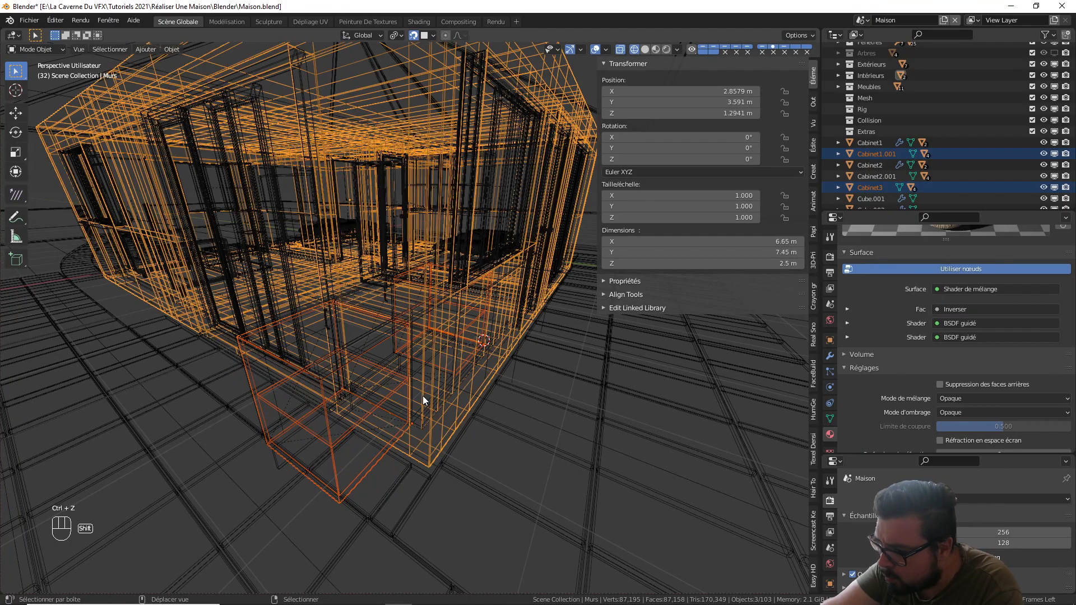
{"action": "left_click", "coordinate": [422, 396], "text": "shift"}
{"action": "middle_click_drag", "start_coordinate": [423, 398], "coordinate": [462, 263]}
{"action": "scroll", "coordinate": [496, 324], "scroll_direction": "up", "scroll_amount": 2}
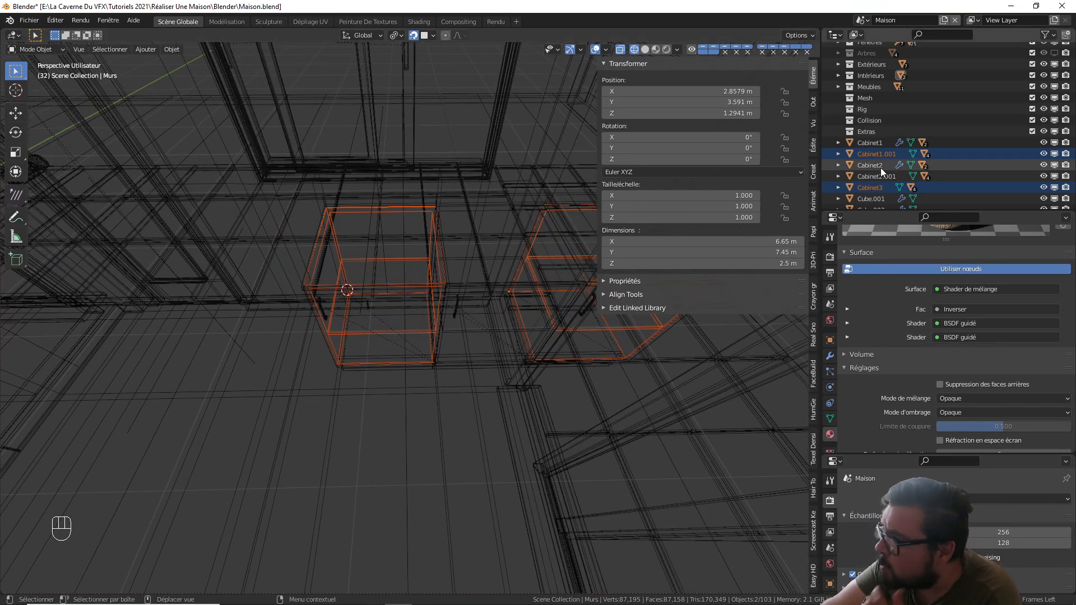
- Select Cabinet1.001, Cabinet2.001 and Cabinet3 and move them together about -0.558 m along X
{"action": "left_click", "coordinate": [879, 144]}
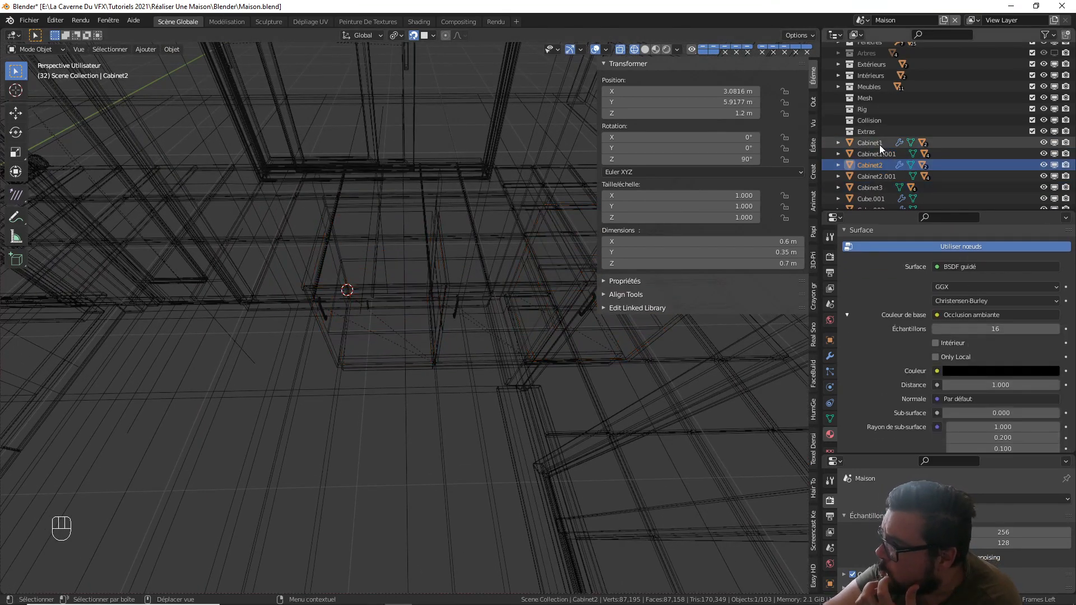
{"action": "left_click", "coordinate": [881, 157]}
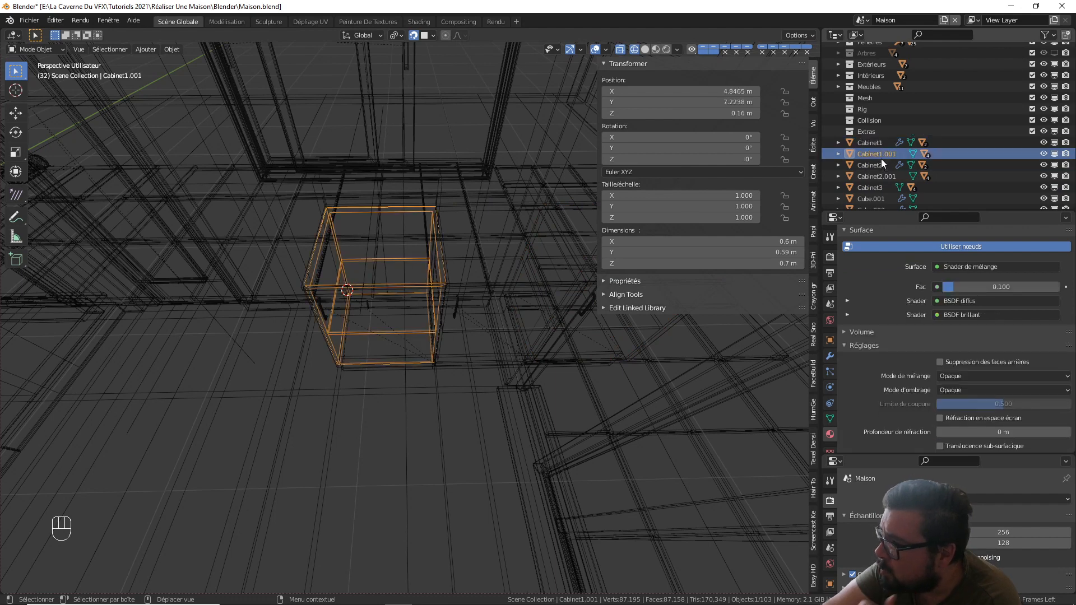
{"action": "left_click", "coordinate": [878, 165], "text": "shift"}
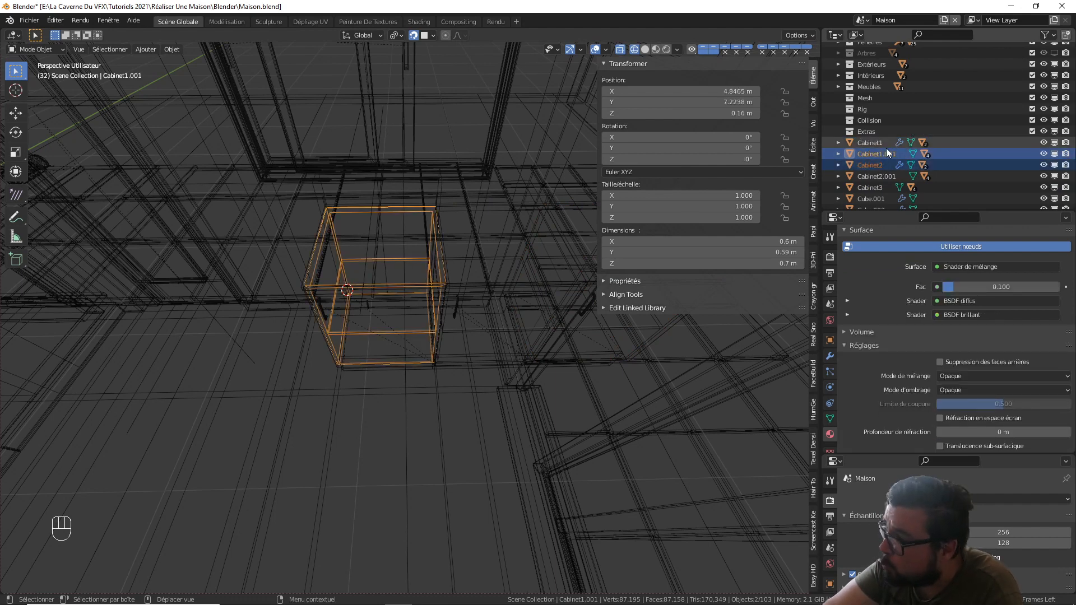
{"action": "left_click", "coordinate": [886, 148]}
{"action": "left_click", "coordinate": [884, 155]}
{"action": "left_click", "coordinate": [881, 178], "text": "ctrl"}
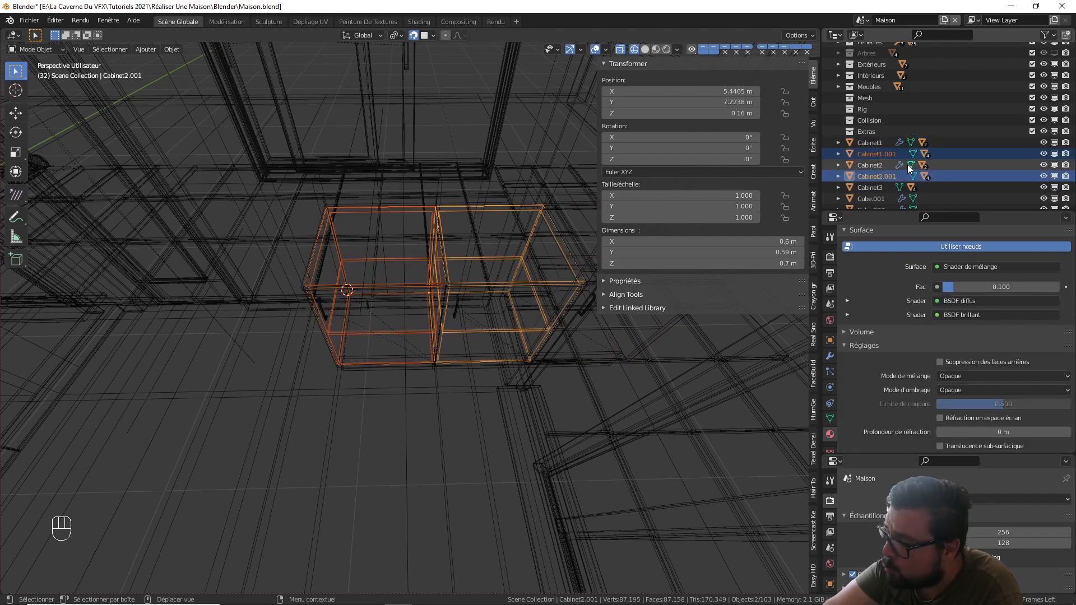
{"action": "scroll", "coordinate": [881, 177], "scroll_direction": "down", "scroll_amount": 1}
{"action": "left_click", "coordinate": [882, 177], "text": "ctrl"}
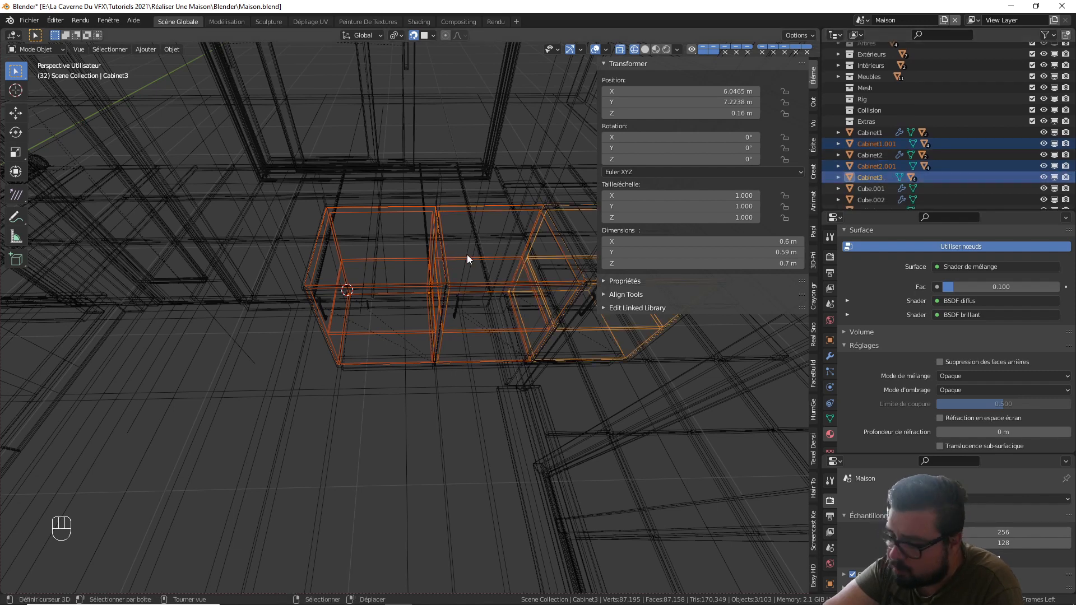
{"action": "key", "text": "g"}
{"action": "key", "text": "x"}
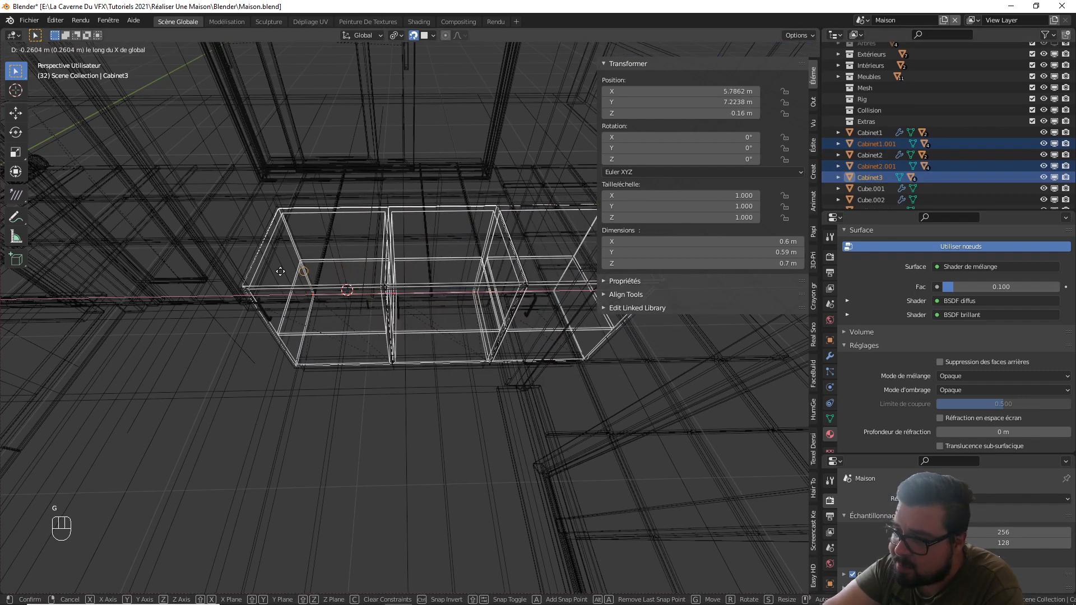
{"action": "left_click", "coordinate": [261, 274]}
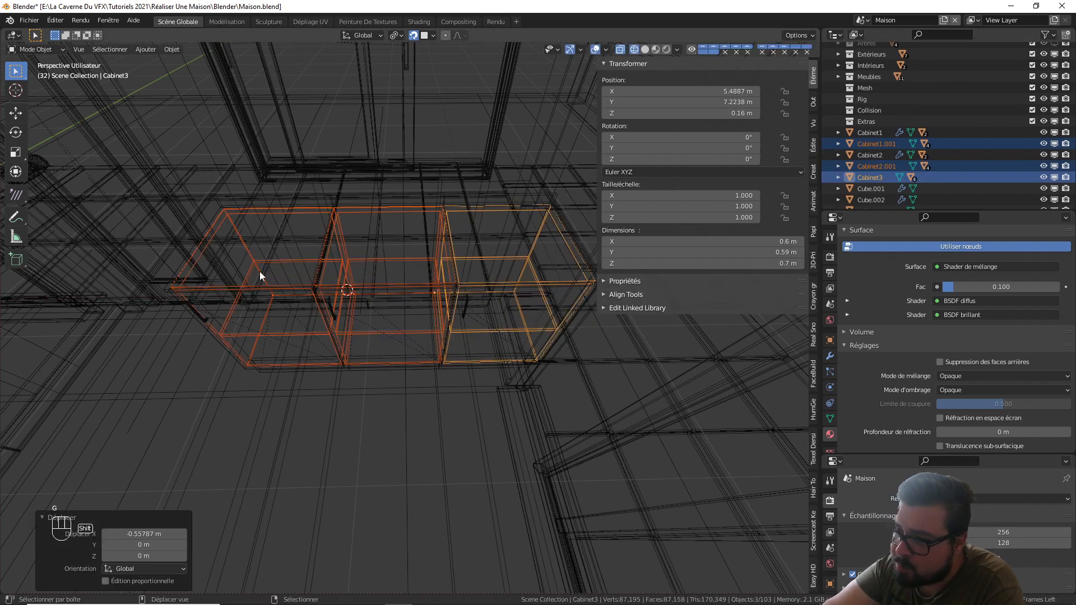
- Return to solid shading and move the three selected floor cabinets together about -0.166 m further along X
{"action": "left_click", "coordinate": [643, 51]}
{"action": "mouse_move", "coordinate": [399, 215]}
{"action": "middle_mouse_down"}
{"action": "mouse_move", "coordinate": [509, 164]}
{"action": "mouse_move", "coordinate": [489, 186]}
{"action": "middle_mouse_up"}
{"action": "key", "text": "g"}
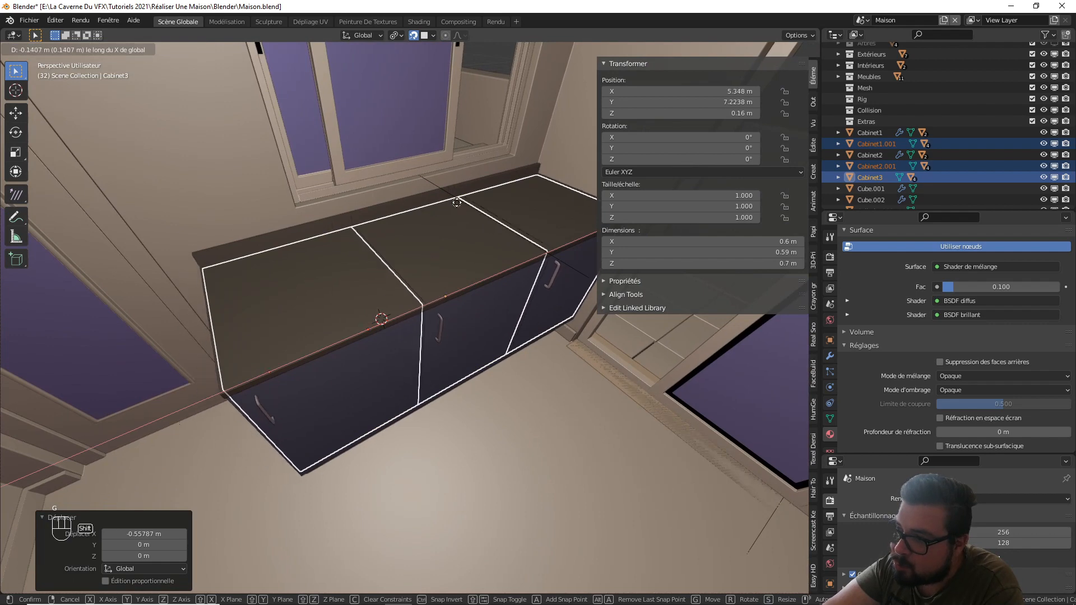
{"action": "left_click", "coordinate": [456, 208]}
{"action": "middle_click_drag", "start_coordinate": [461, 209], "coordinate": [600, 219]}
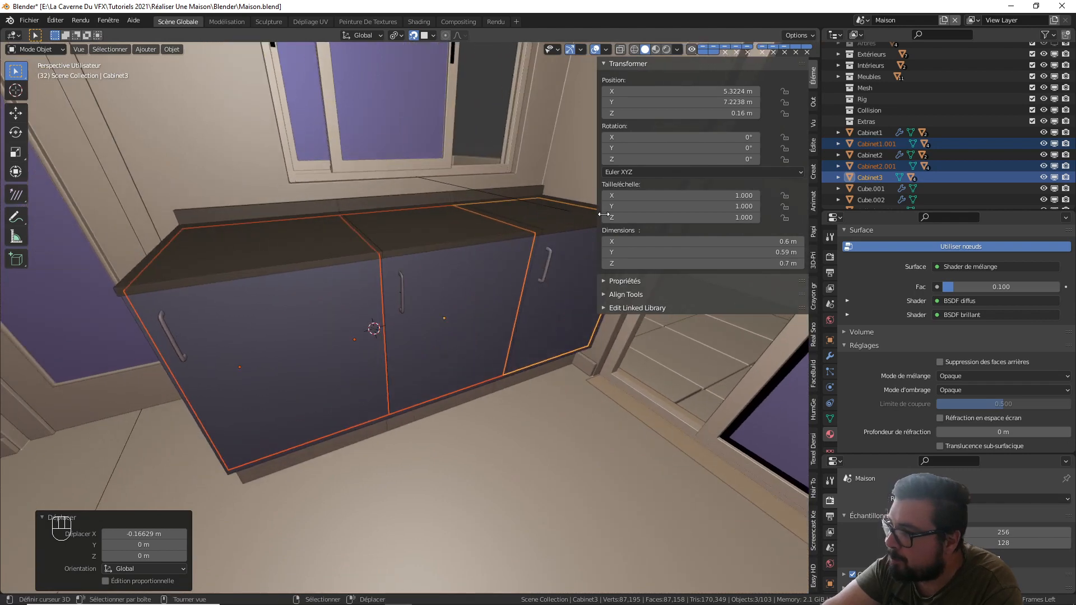
- Check which materials are assigned to the first floor cabinet's door and to the wall cabinet's door and body
{"action": "left_click", "coordinate": [279, 307]}
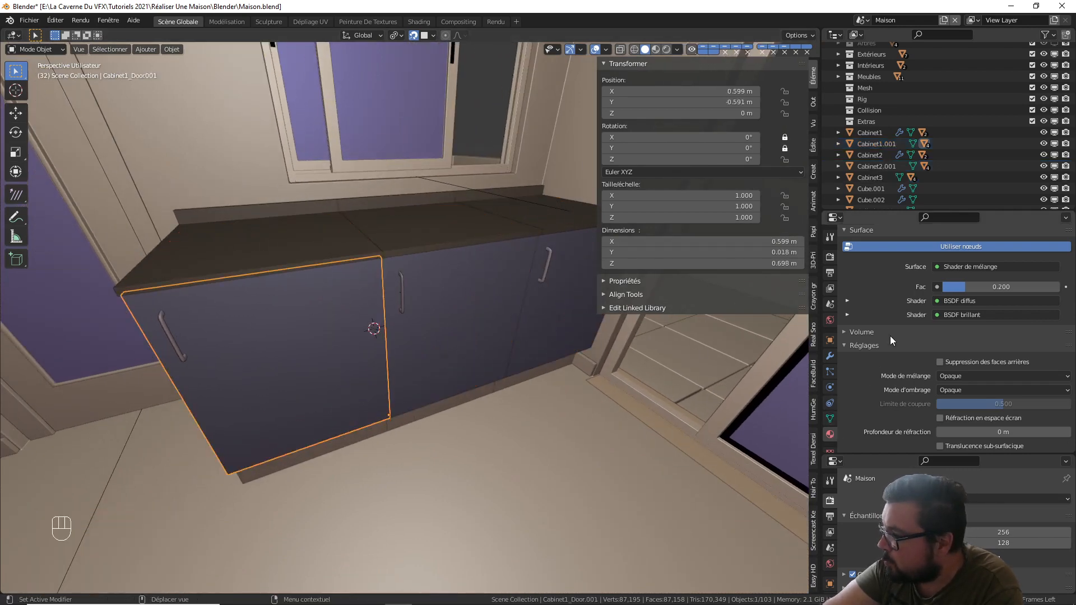
{"action": "scroll", "coordinate": [891, 335], "scroll_direction": "up", "scroll_amount": 8}
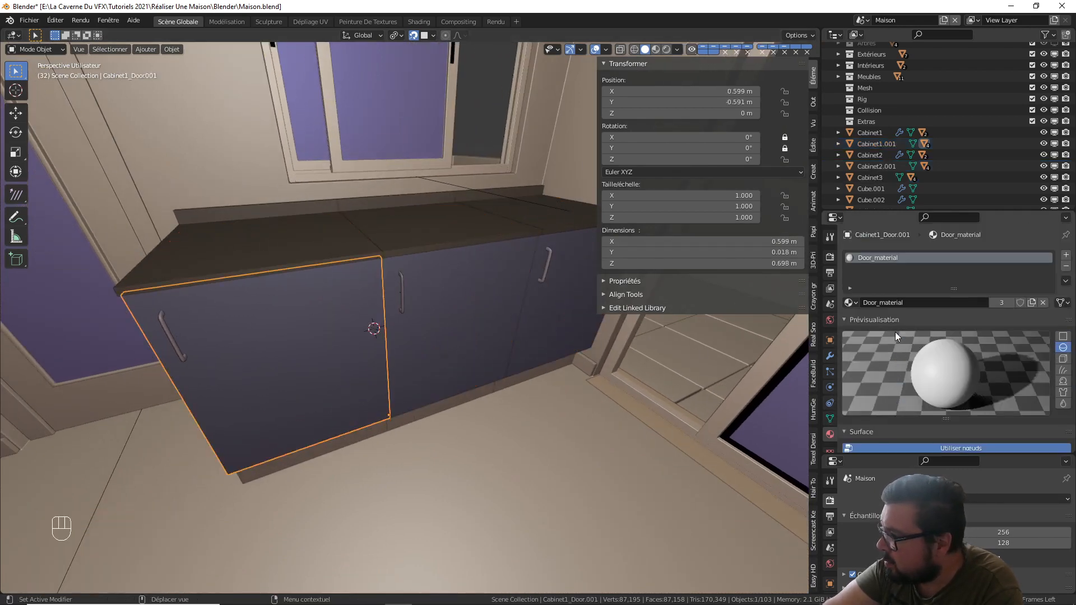
{"action": "left_click", "coordinate": [849, 303]}
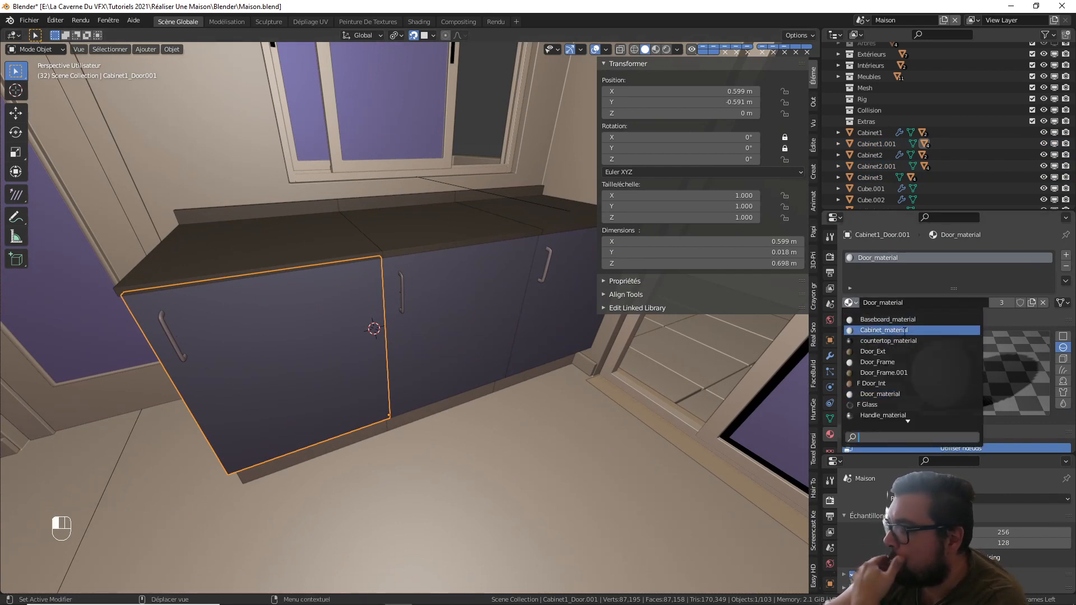
{"action": "middle_click_drag", "start_coordinate": [648, 329], "coordinate": [436, 303]}
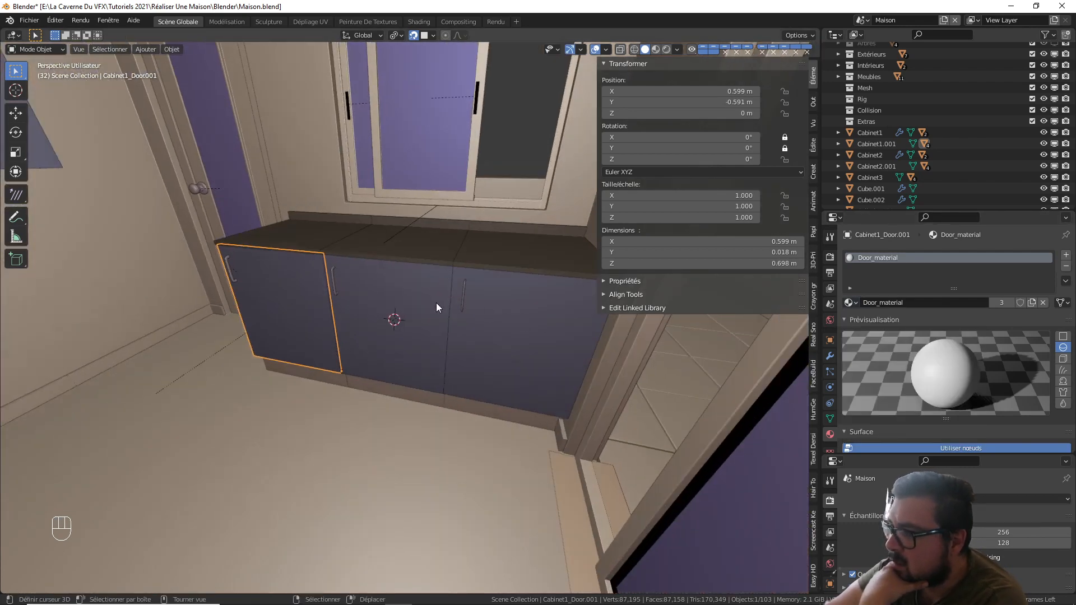
{"action": "middle_click_drag", "start_coordinate": [272, 237], "coordinate": [139, 192]}
{"action": "left_click", "coordinate": [140, 194]}
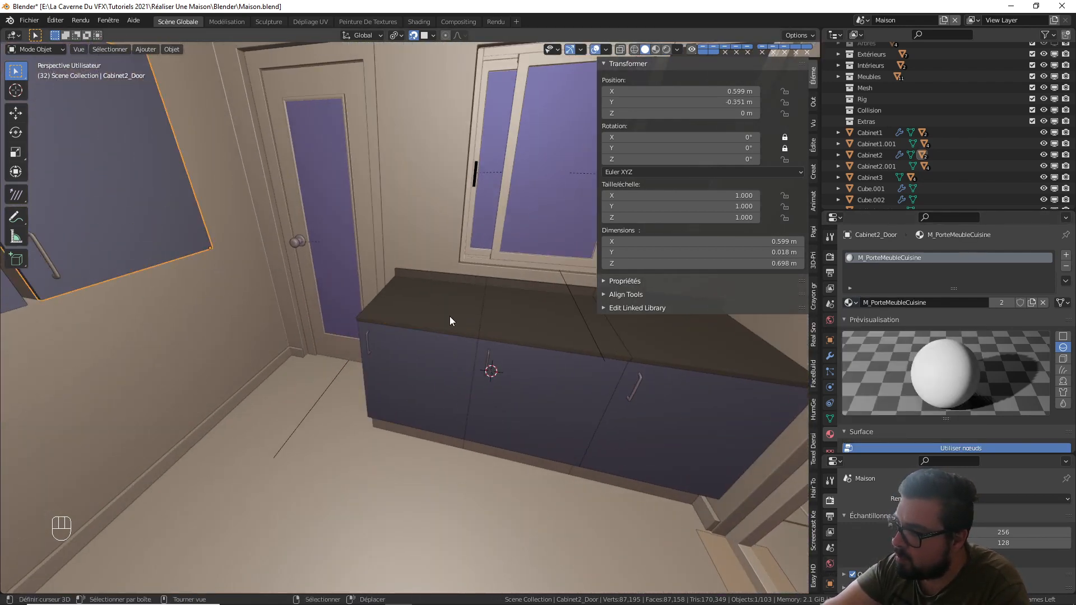
{"action": "middle_click_drag", "start_coordinate": [286, 253], "coordinate": [532, 346]}
{"action": "left_click", "coordinate": [211, 233]}
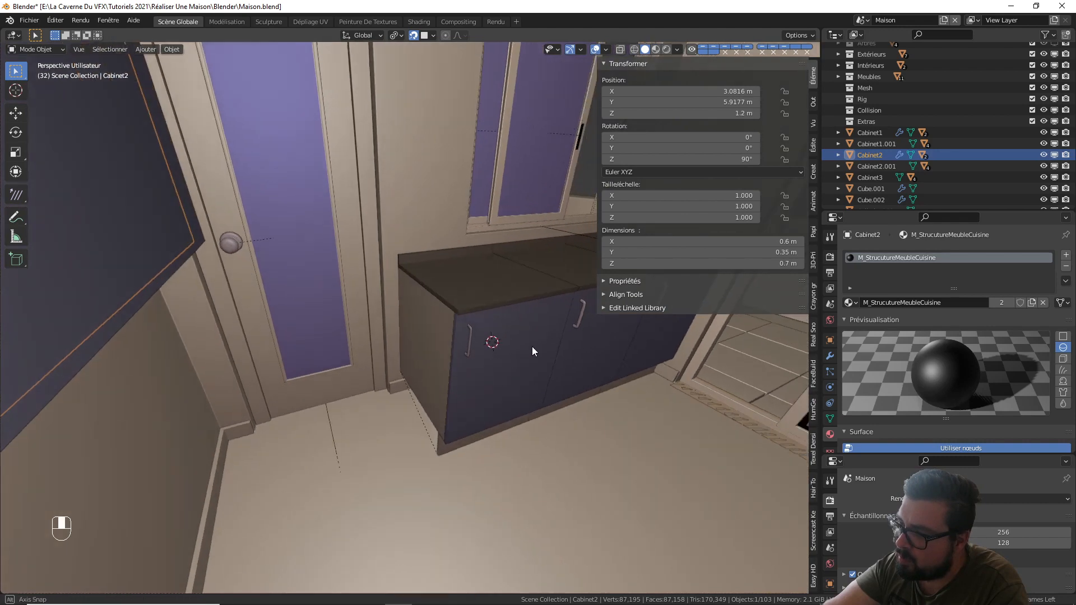
- Replace the material of the floor cabinet body Cabinet1.001 with M_StrucutureMeubleCuisine
{"action": "left_click", "coordinate": [422, 332]}
{"action": "left_click", "coordinate": [853, 306]}
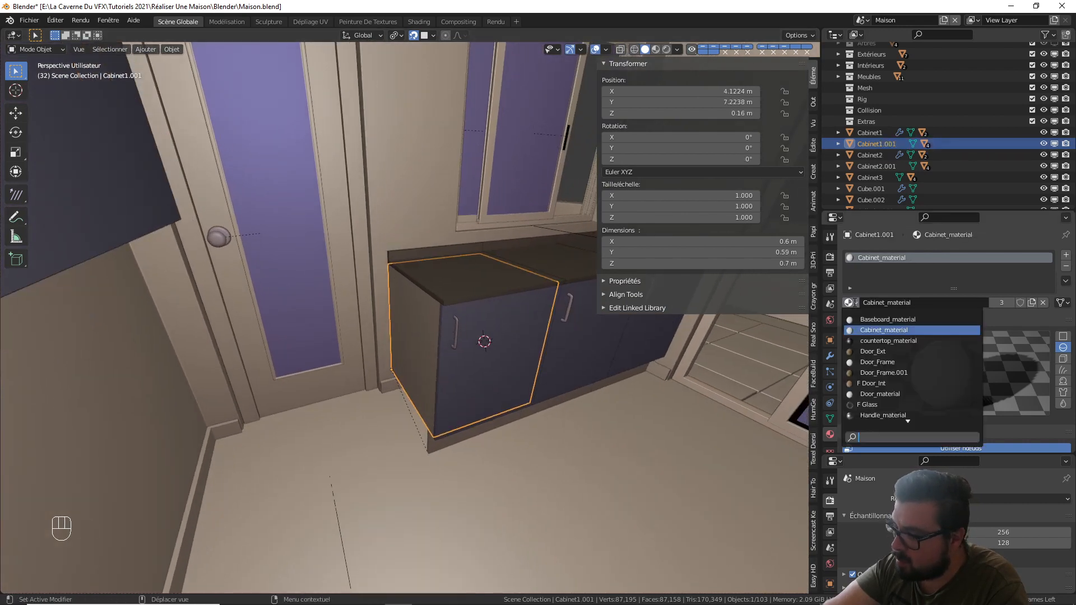
{"action": "type", "text": "stru"}
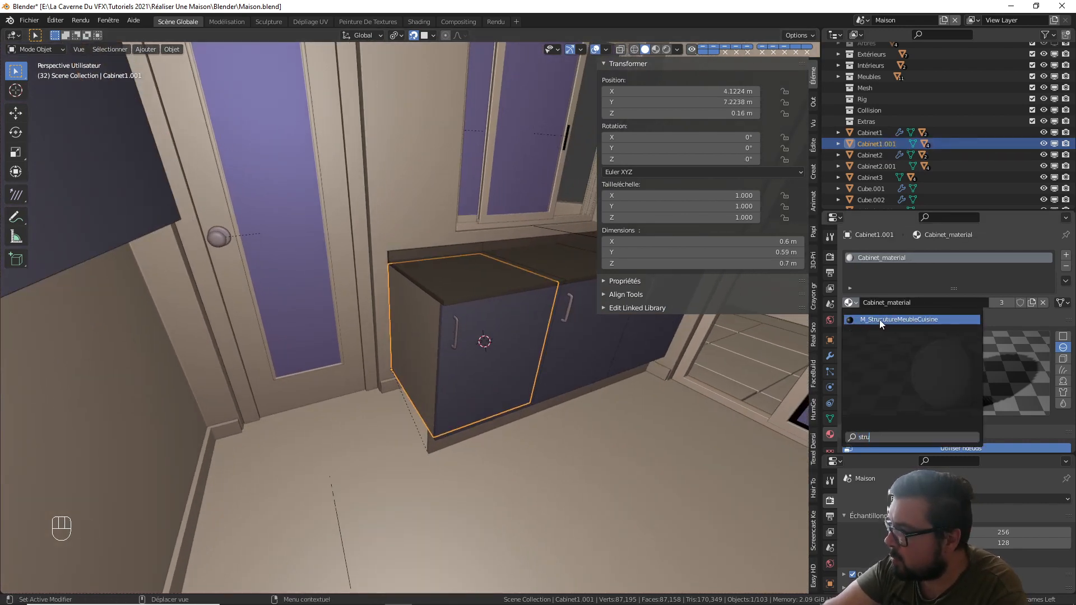
{"action": "left_click", "coordinate": [879, 320]}
{"action": "middle_click_drag", "start_coordinate": [549, 312], "coordinate": [504, 304]}
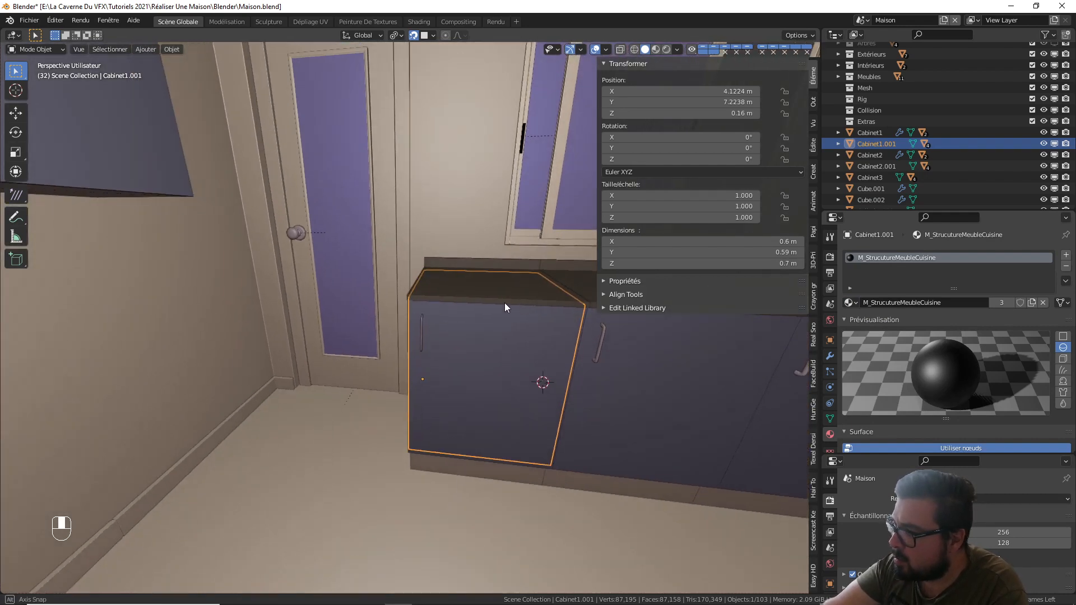
- Assign the M_StrucutureMeubleCuisine material to the other two floor cabinet bodies, Cabinet2.001 and Cabinet3
{"action": "left_click", "coordinate": [883, 166]}
{"action": "left_click", "coordinate": [849, 303]}
{"action": "type", "text": "s"}
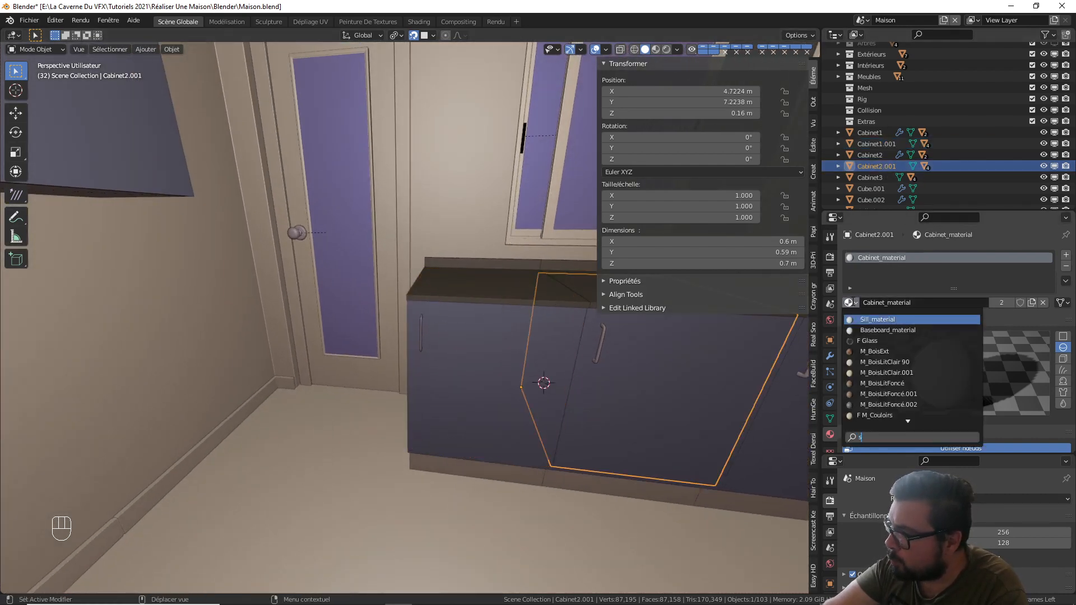
{"action": "type", "text": "tr"}
{"action": "left_click", "coordinate": [904, 320]}
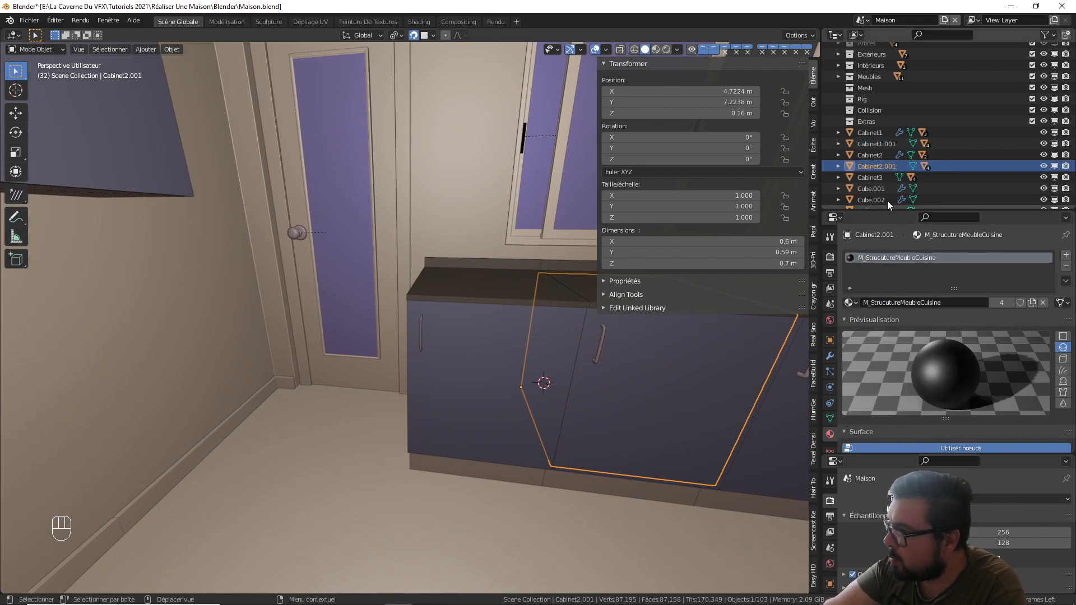
{"action": "left_click", "coordinate": [874, 178]}
{"action": "left_click", "coordinate": [850, 302]}
{"action": "type", "text": "str"}
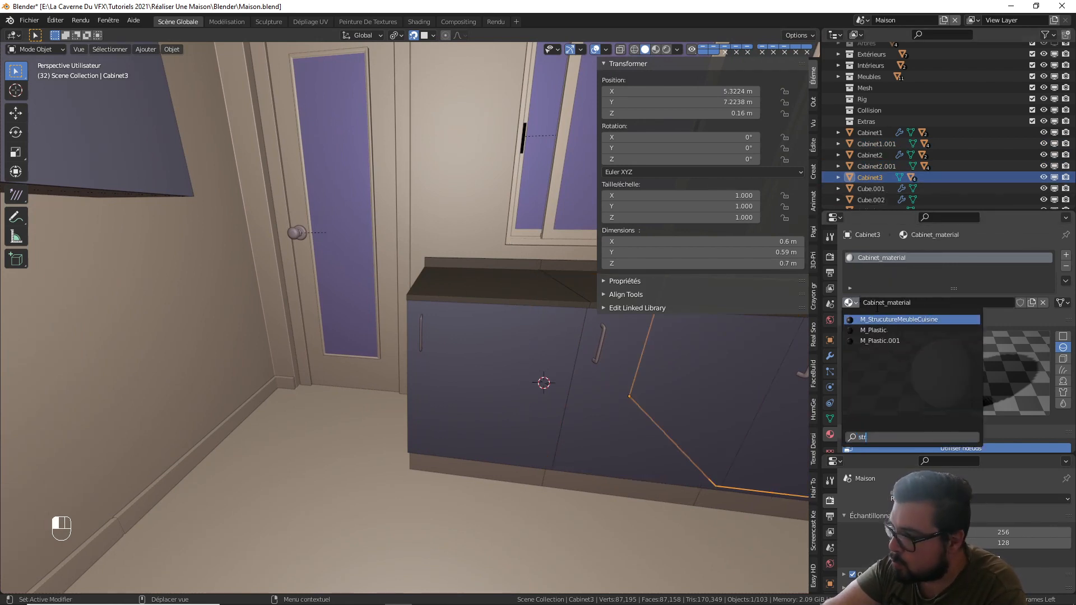
{"action": "left_click", "coordinate": [880, 318]}
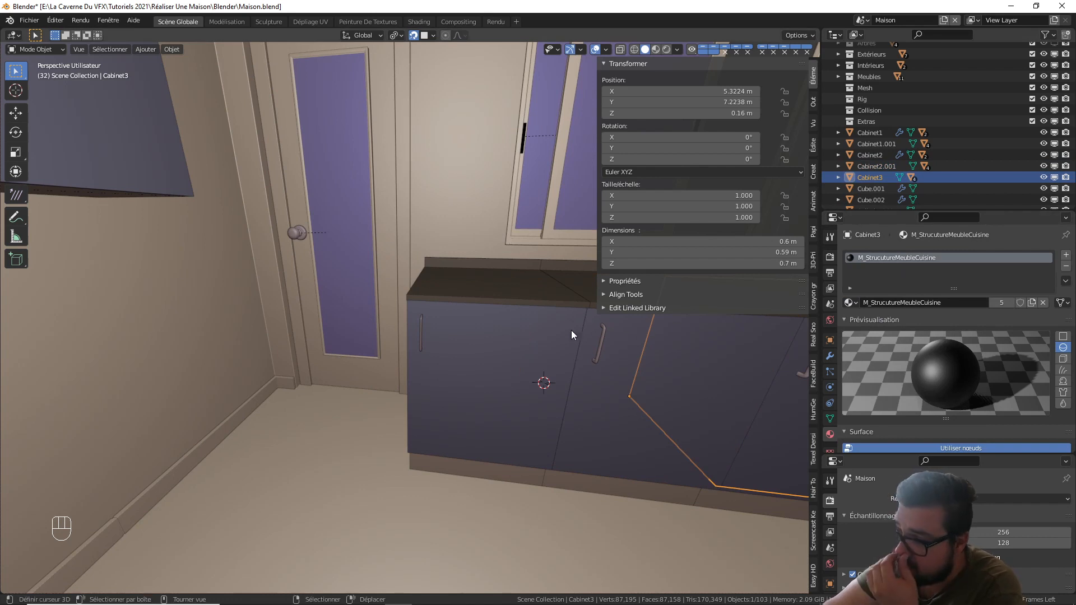
- Assign the M_PorteMeubleCuisine material to the doors of floor cabinets Cabinet1.001 and Cabinet2.001
{"action": "left_click", "coordinate": [524, 341]}
{"action": "left_click", "coordinate": [850, 303]}
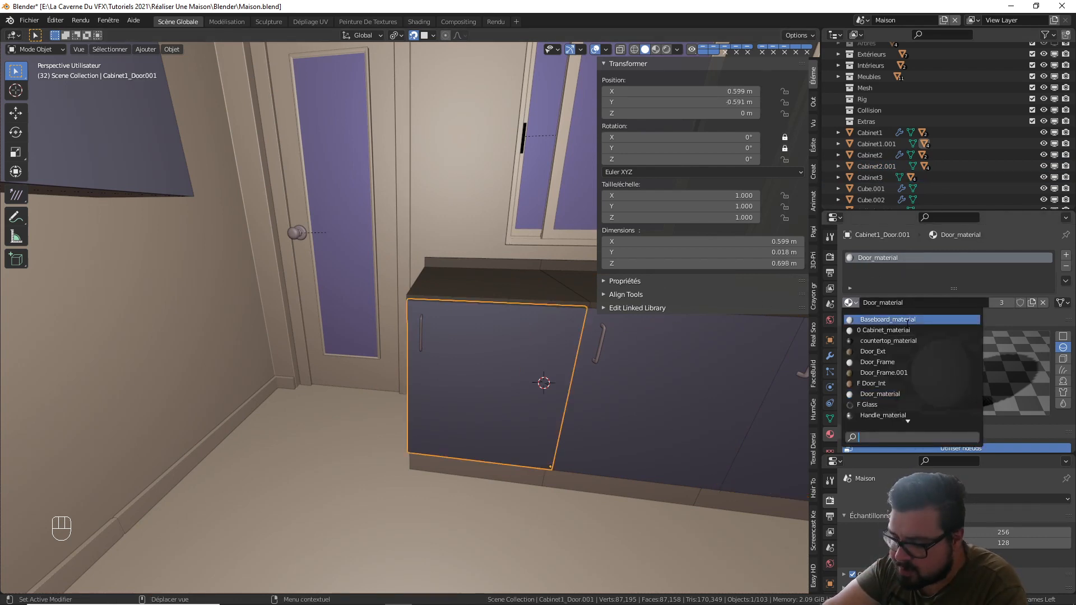
{"action": "type", "text": "cui"}
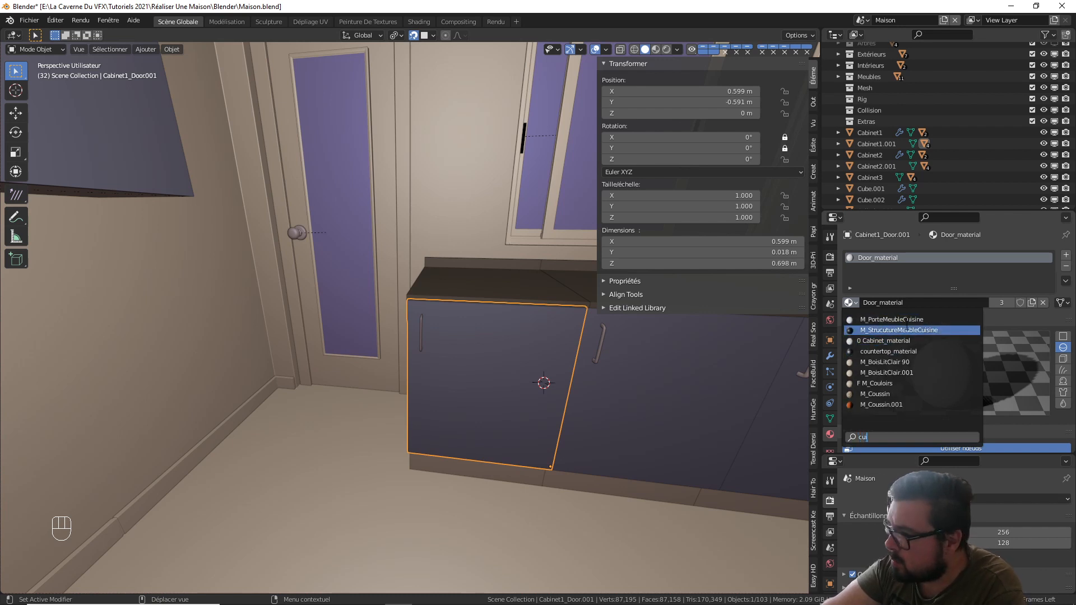
{"action": "left_click", "coordinate": [668, 365]}
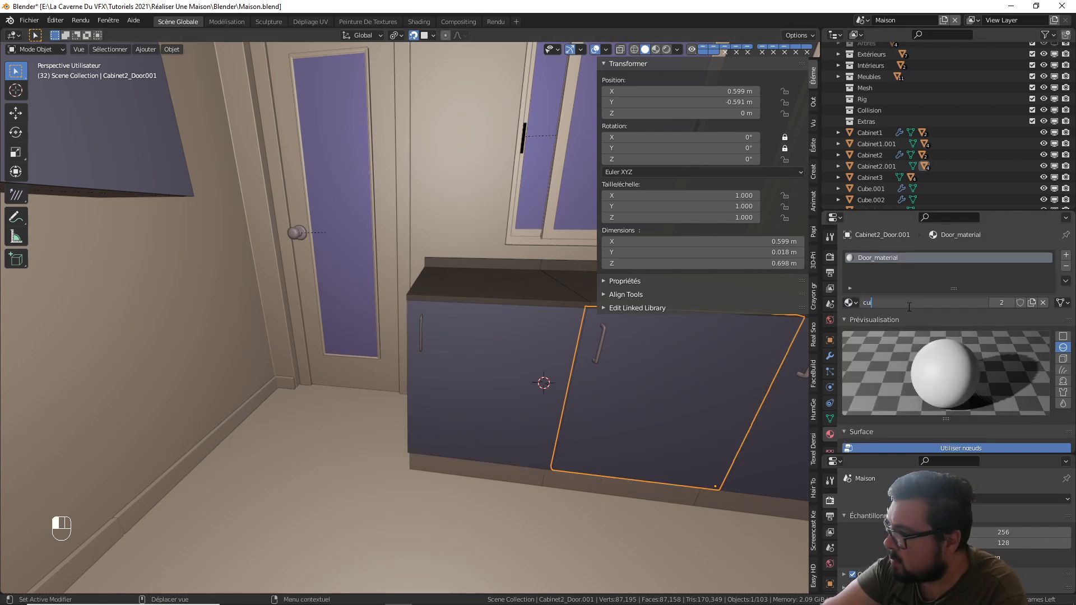
{"action": "key", "text": "Escape"}
{"action": "left_click", "coordinate": [856, 304]}
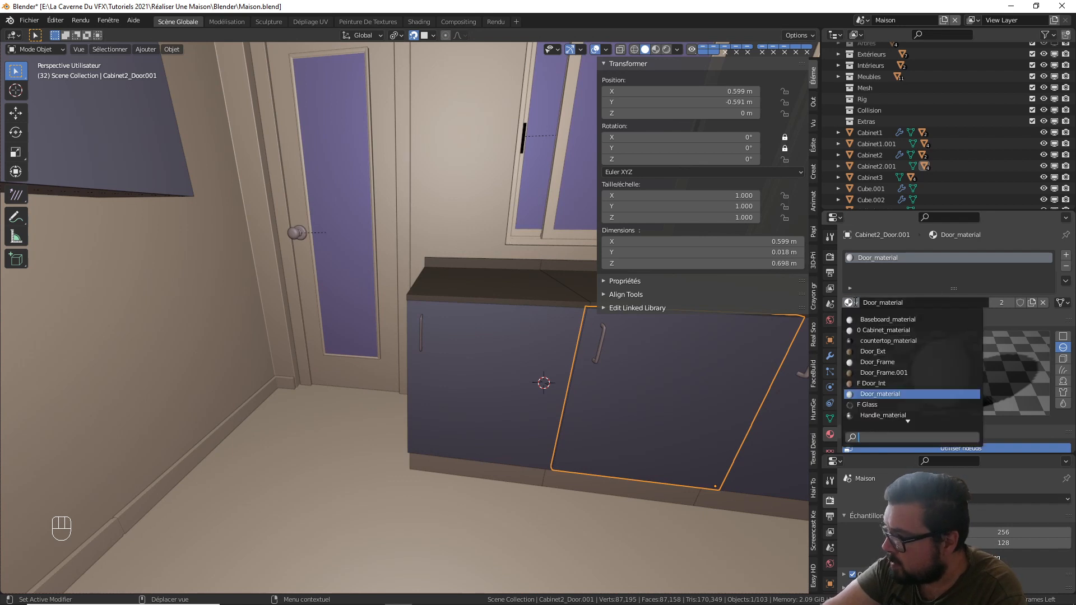
{"action": "type", "text": "cui"}
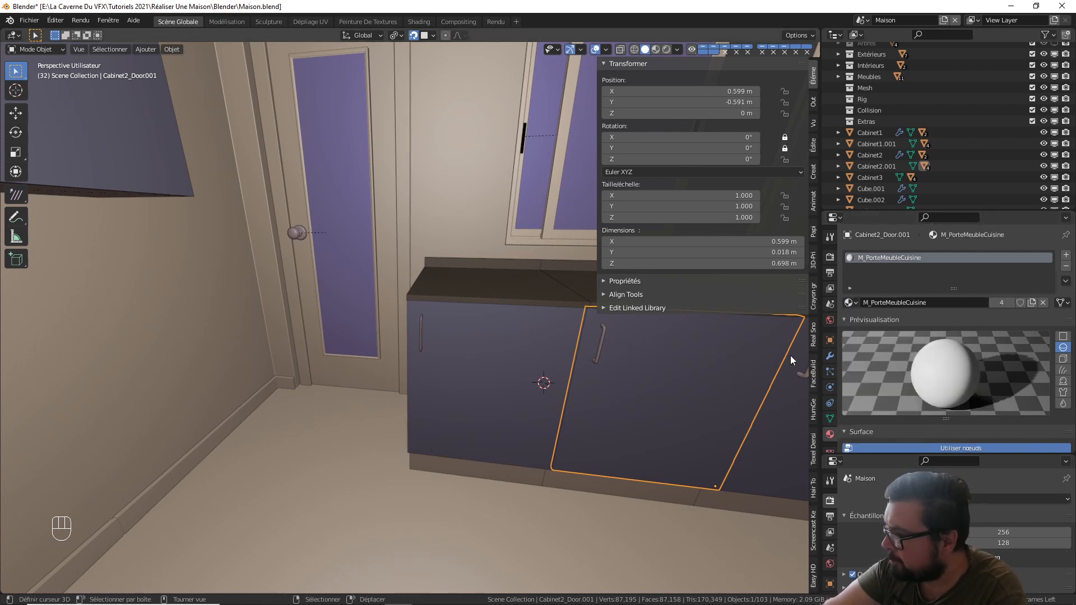
- Assign the M_PorteMeubleCuisine material to the door of floor cabinet Cabinet3
{"action": "middle_click_drag", "start_coordinate": [790, 355], "coordinate": [708, 347]}
{"action": "left_click", "coordinate": [708, 347]}
{"action": "left_click", "coordinate": [852, 304]}
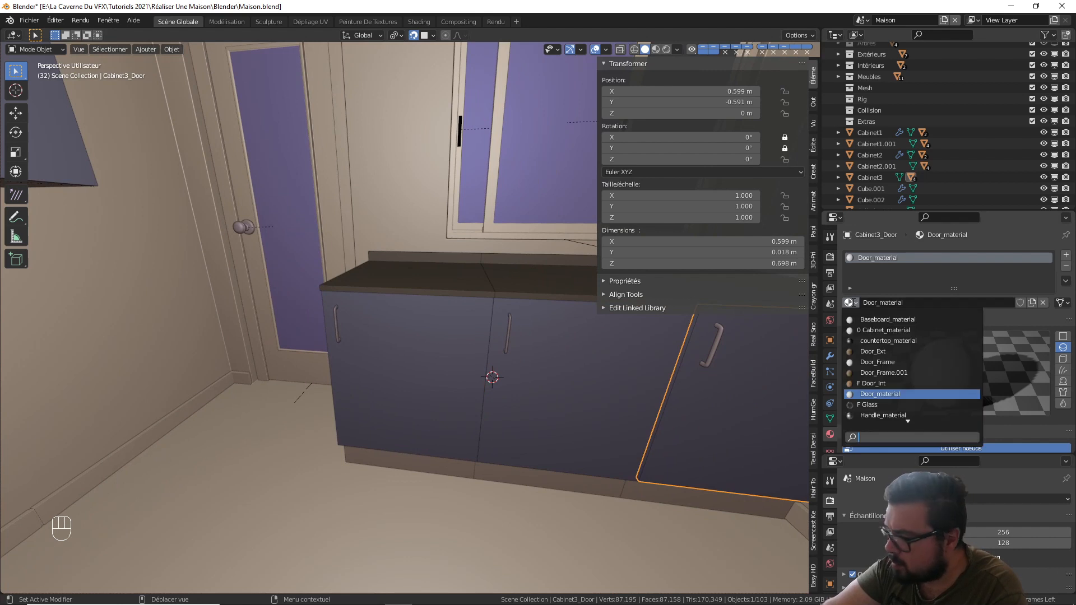
{"action": "type", "text": "cui"}
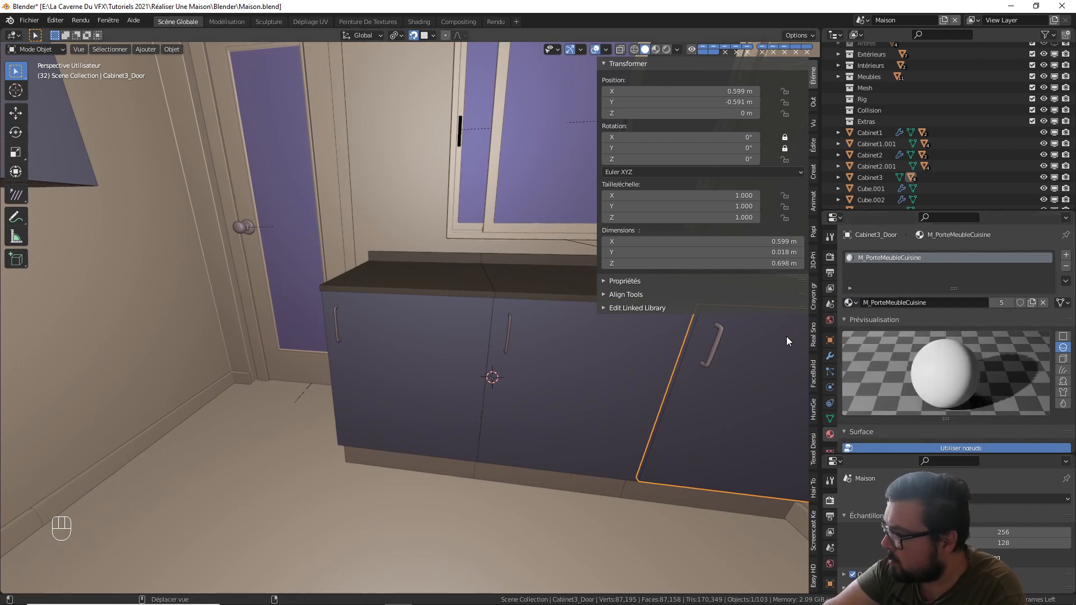
- Replace the material of the handle on Cabinet3's door with M_MetalNoir
{"action": "left_click", "coordinate": [717, 343]}
{"action": "left_click", "coordinate": [852, 303]}
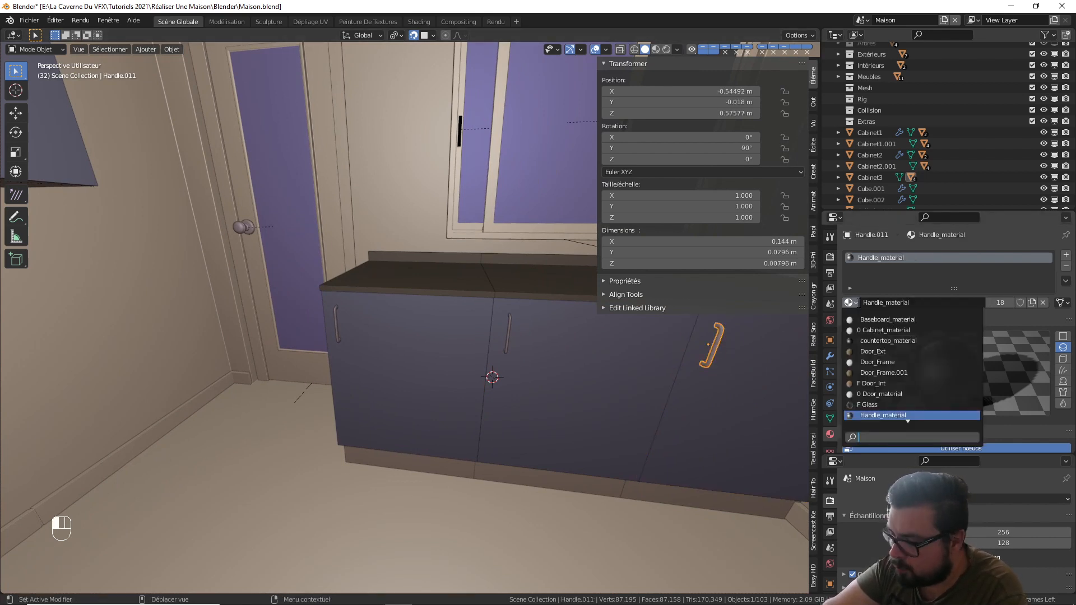
{"action": "type", "text": "met"}
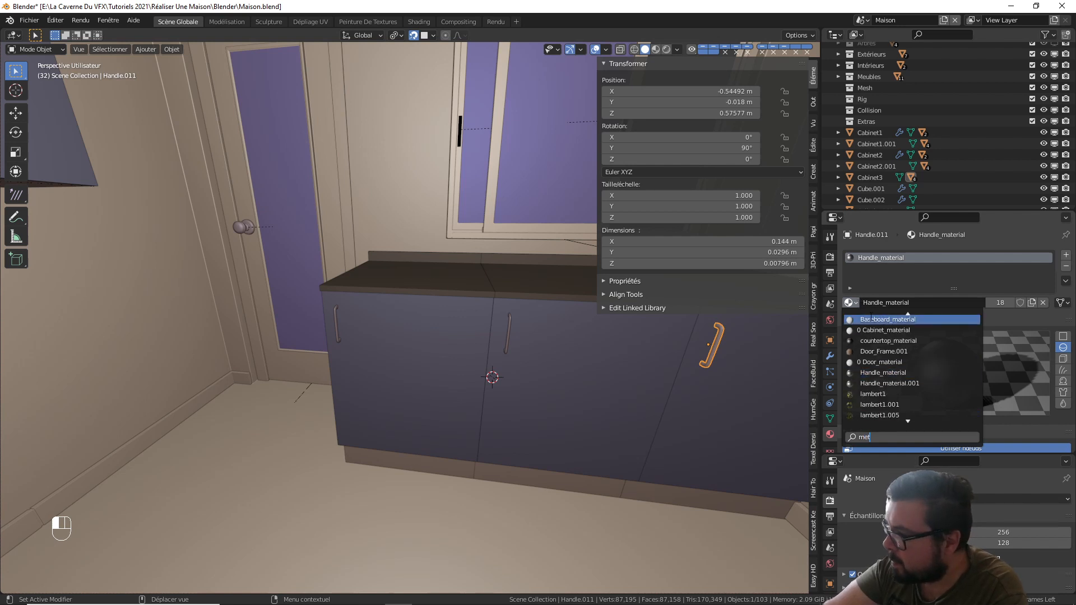
{"action": "type", "text": "al"}
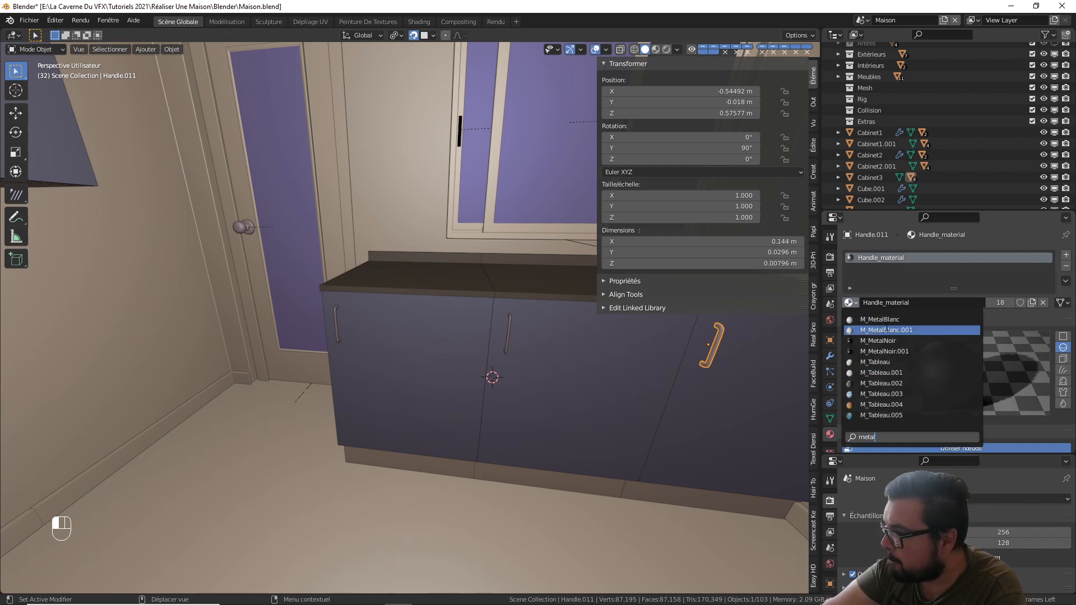
{"action": "left_click", "coordinate": [888, 340]}
- Assign the M_MetalNoir material to the handle on the middle floor cabinet's door
{"action": "left_click", "coordinate": [508, 328]}
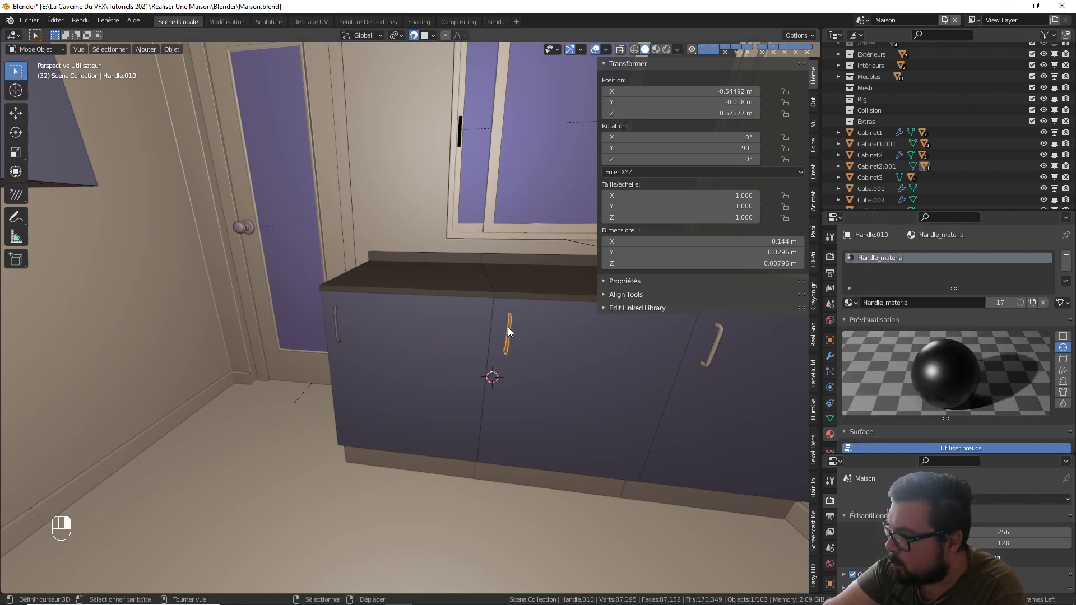
{"action": "left_click", "coordinate": [853, 304]}
{"action": "type", "text": "meta"}
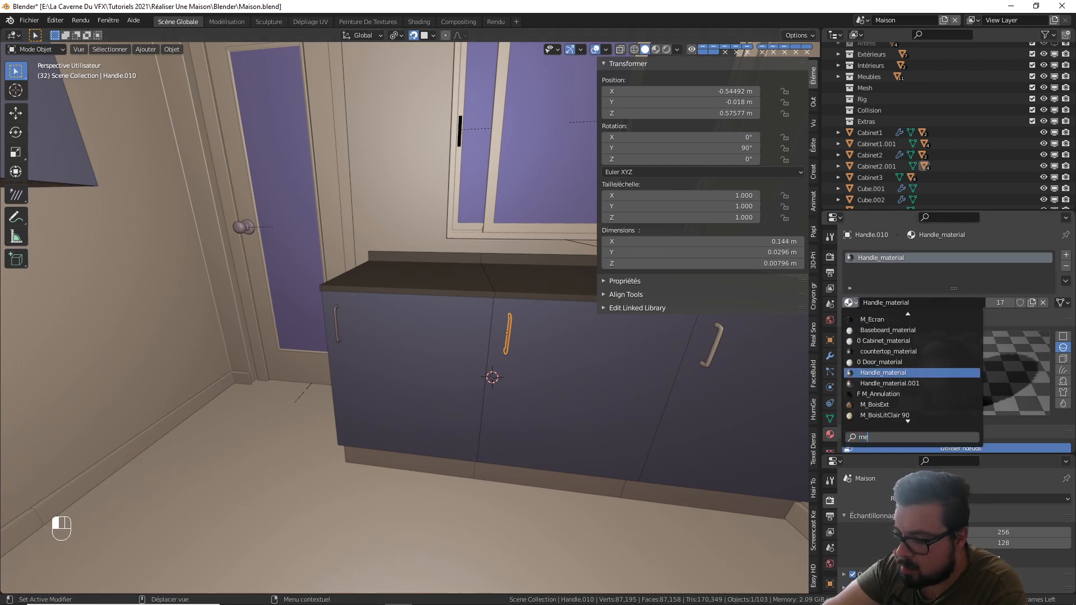
{"action": "key", "text": "Down"}
{"action": "key", "text": "Down"}
{"action": "key", "text": "Return"}
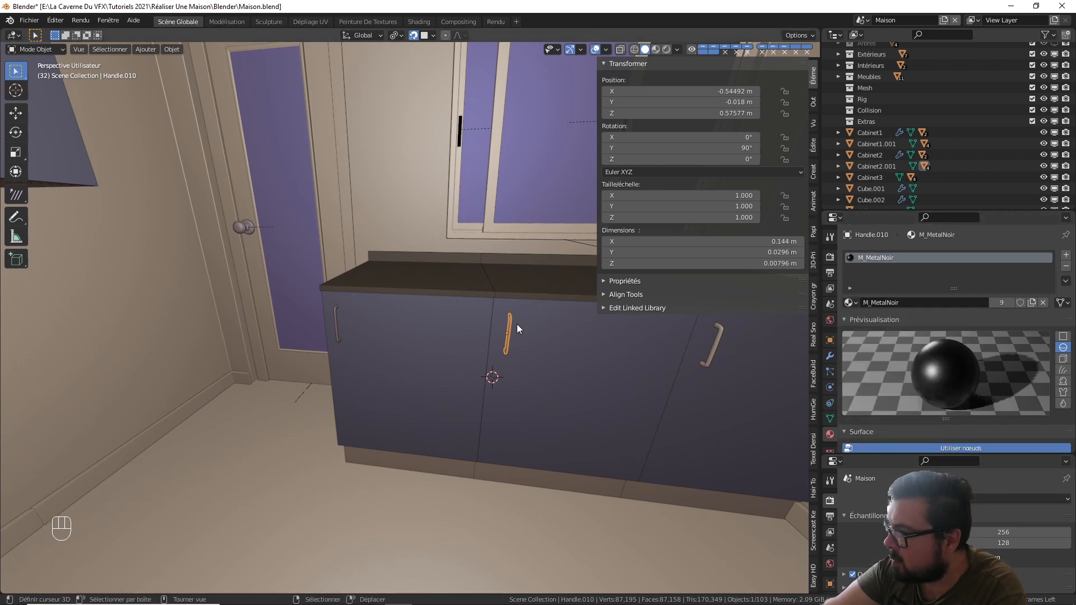
- Assign the M_MetalNoir material to the handle on the door of floor cabinet Cabinet1.001
{"action": "left_click", "coordinate": [338, 333]}
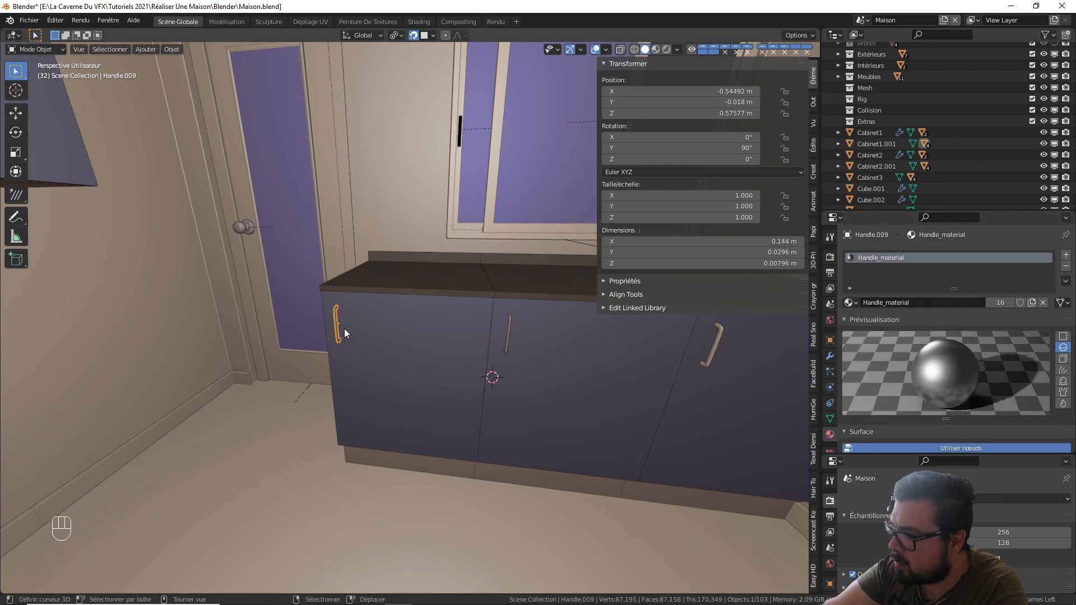
{"action": "left_click", "coordinate": [849, 303]}
{"action": "type", "text": "mey"}
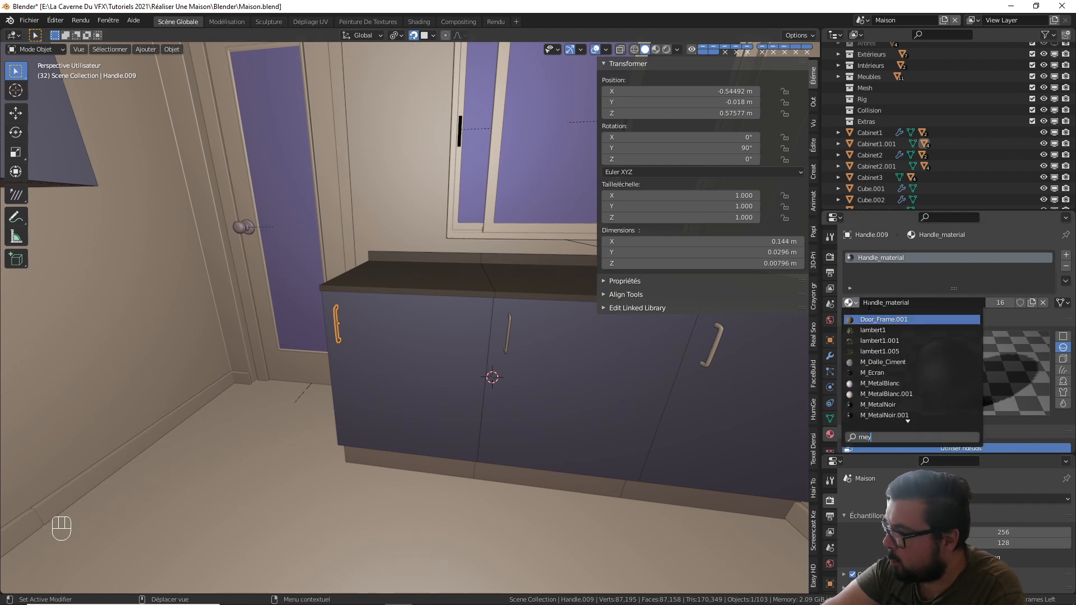
{"action": "key", "text": "BackSpace"}
{"action": "type", "text": "t"}
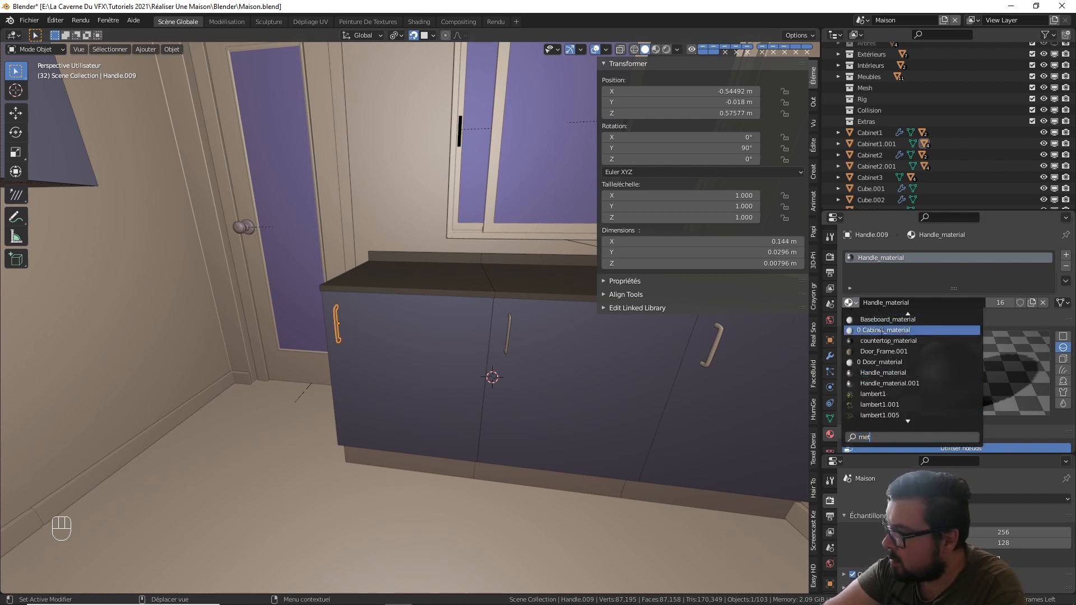
{"action": "type", "text": "al"}
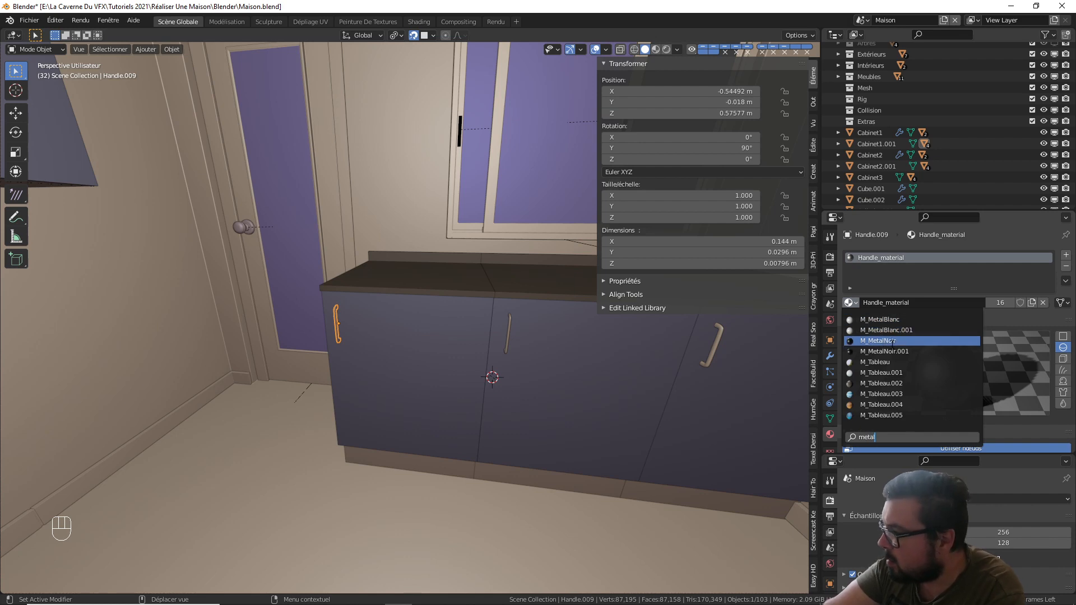
{"action": "left_click", "coordinate": [890, 339]}
- Assign the M_StrucutureMeubleCuisine material to the baseboard of the floor cabinet nearest the door
{"action": "middle_click_drag", "start_coordinate": [500, 341], "coordinate": [515, 321]}
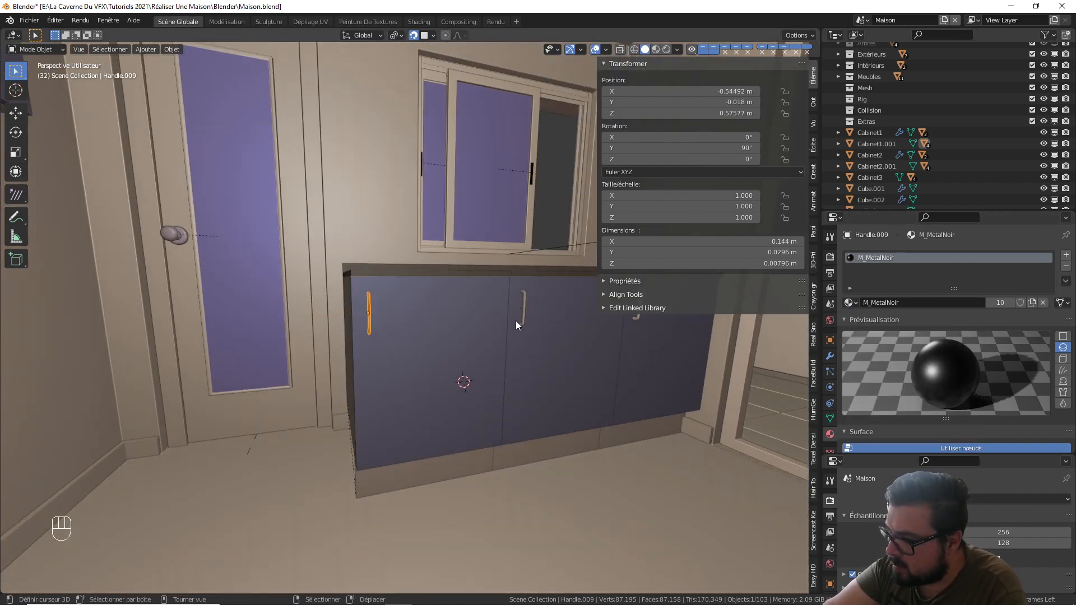
{"action": "left_click", "coordinate": [448, 473]}
{"action": "left_click", "coordinate": [849, 303]}
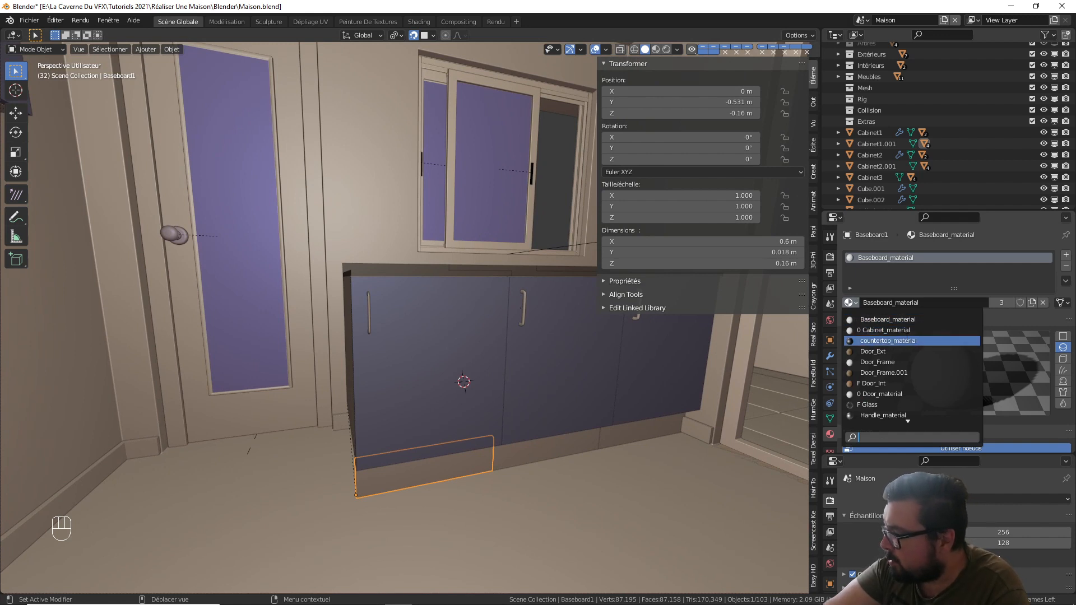
{"action": "type", "text": "str"}
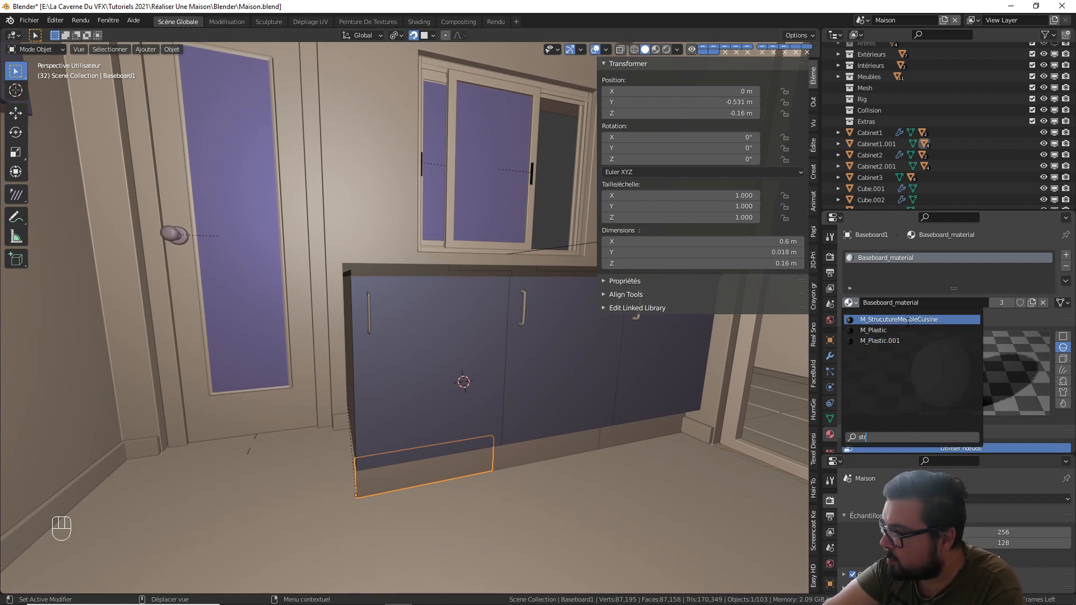
{"action": "left_click", "coordinate": [903, 320]}
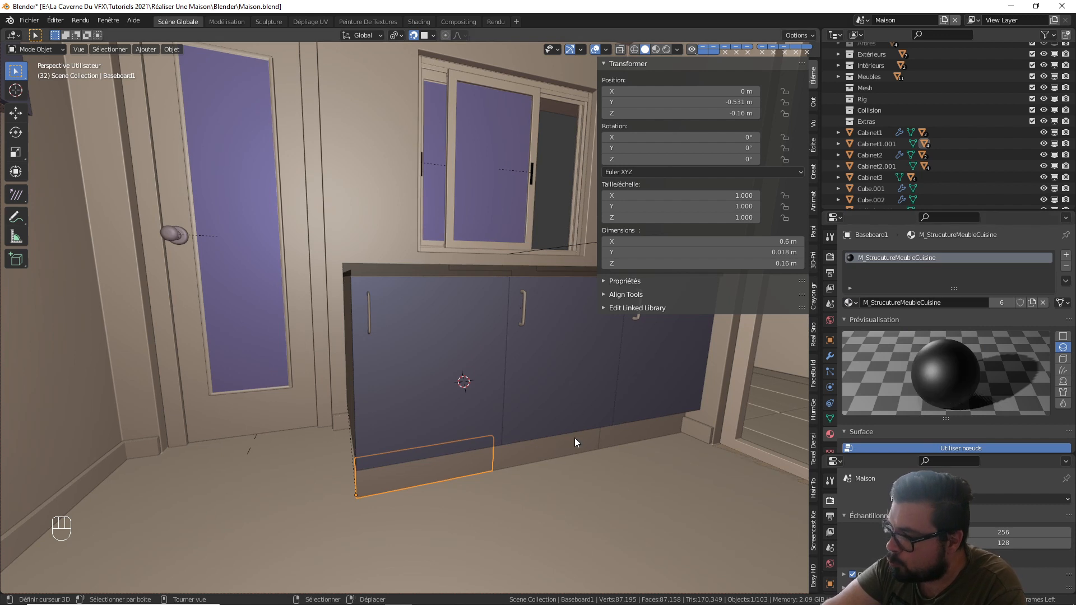
- Replace the material of the middle floor cabinet's baseboard with M_StrucutureMeubleCuisine
{"action": "left_click_drag", "start_coordinate": [574, 438], "coordinate": [579, 435]}
{"action": "left_click", "coordinate": [849, 303]}
{"action": "type", "text": "str"}
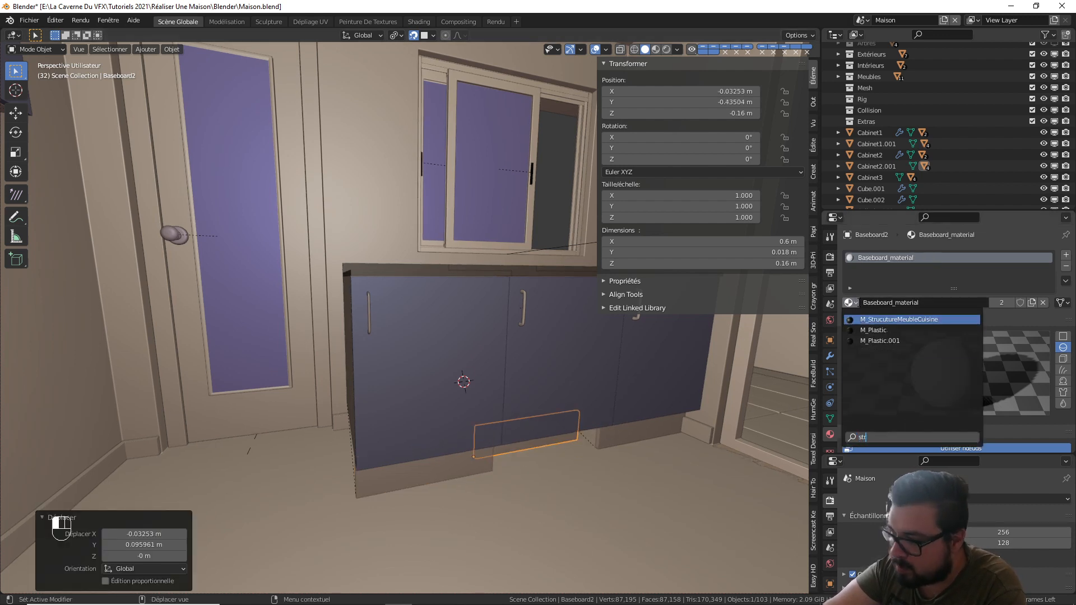
{"action": "left_click", "coordinate": [888, 320]}
- Assign the M_StrucutureMeubleCuisine material to Baseboard3, under the floor cabinet farthest from the door
{"action": "left_click", "coordinate": [671, 416]}
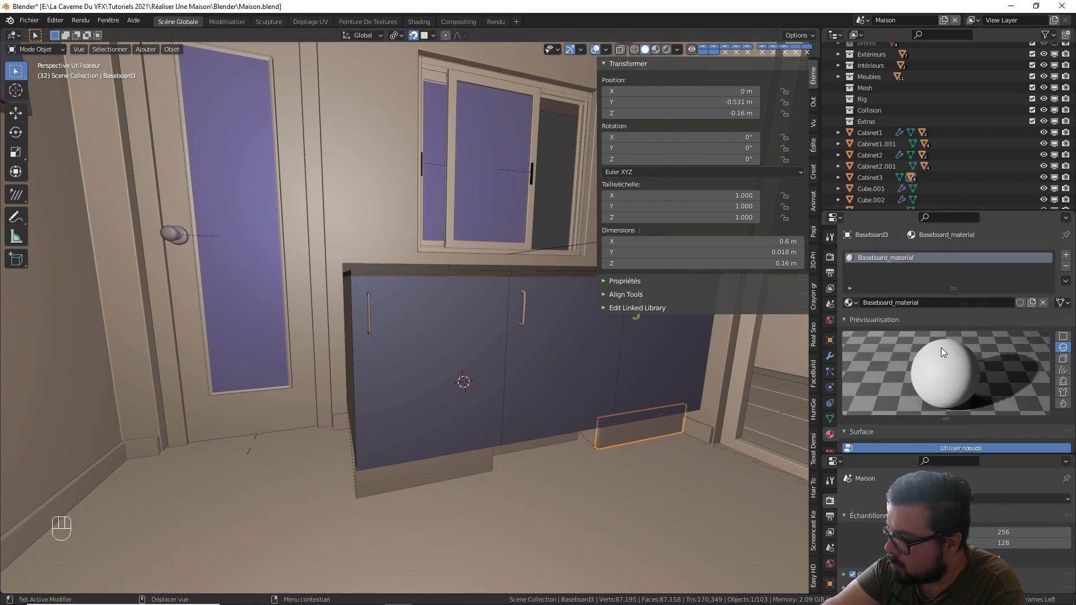
{"action": "left_click", "coordinate": [849, 302]}
{"action": "type", "text": "str"}
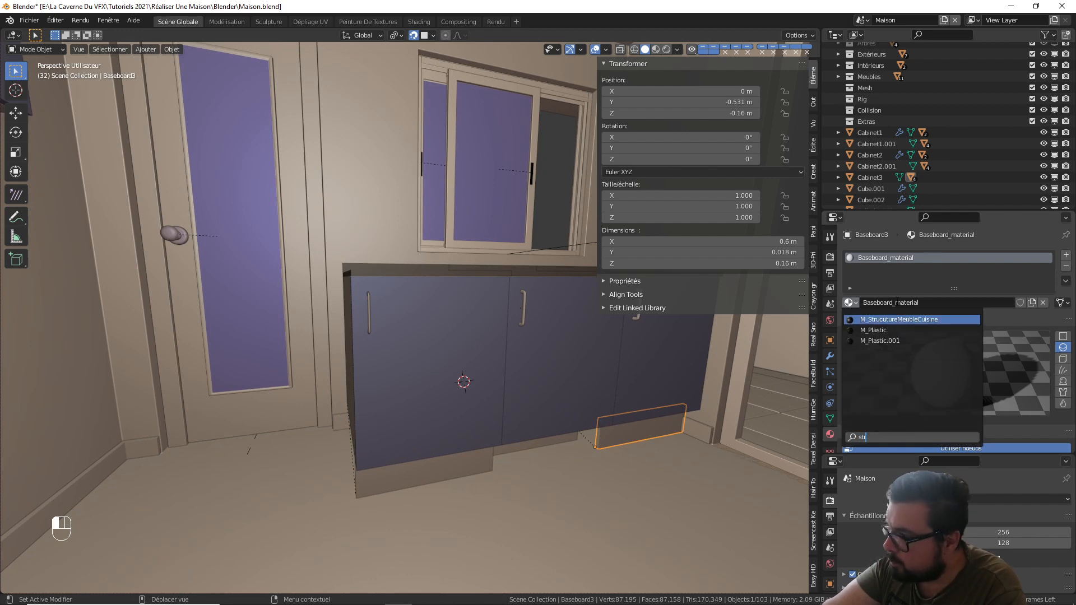
{"action": "left_click", "coordinate": [891, 318]}
- Rename the countertop's material as M_Marbre and check that the neighbouring countertop uses it too
{"action": "middle_click_drag", "start_coordinate": [531, 246], "coordinate": [431, 334]}
{"action": "right_click", "coordinate": [440, 293]}
{"action": "type", "text": "M_Marbre"}
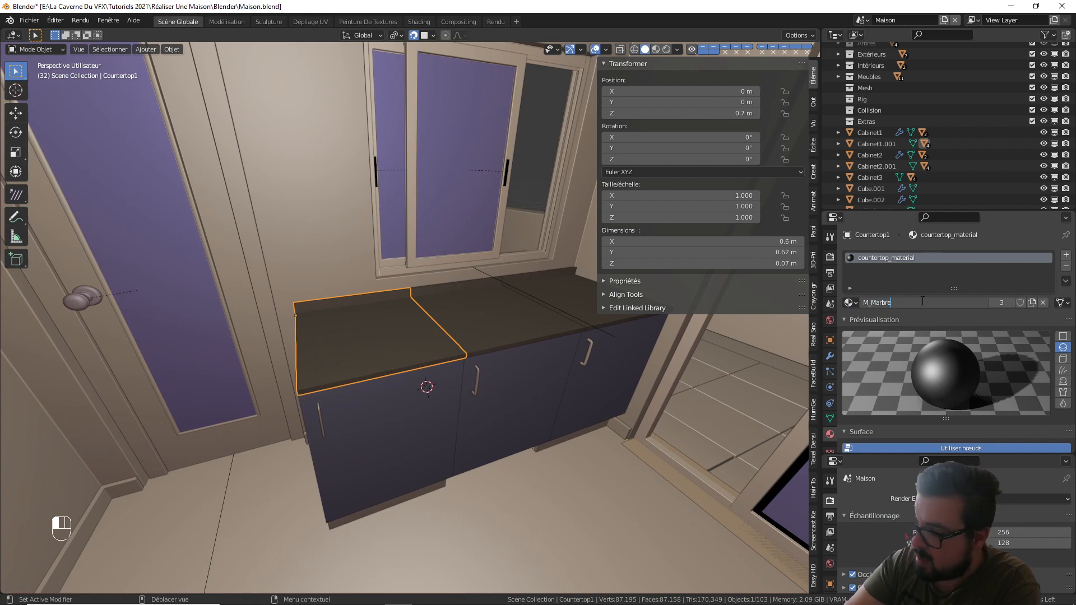
{"action": "key", "text": "Return"}
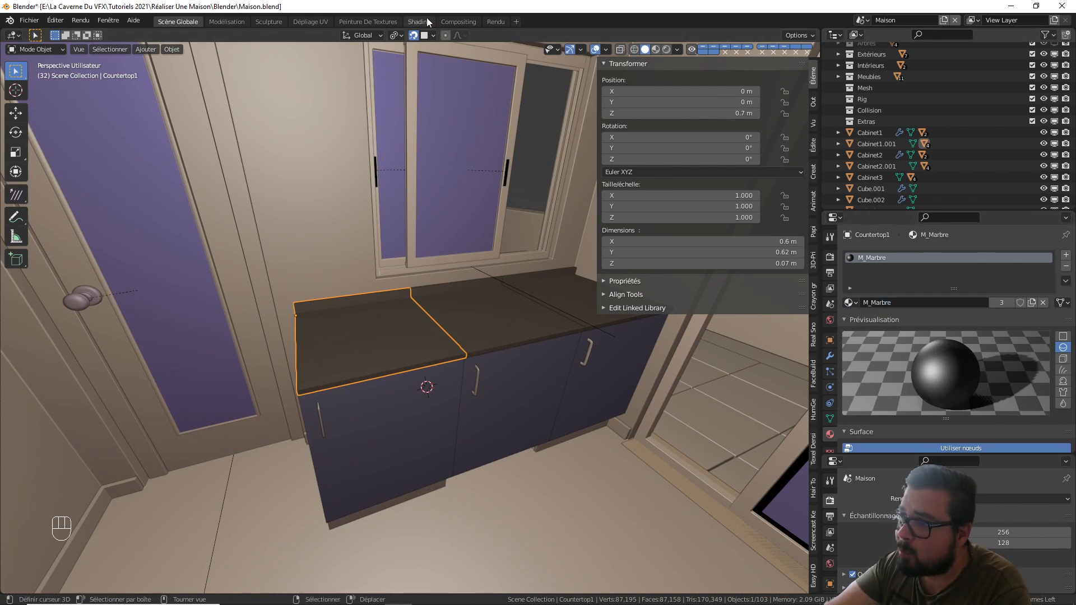
{"action": "left_click", "coordinate": [483, 291]}
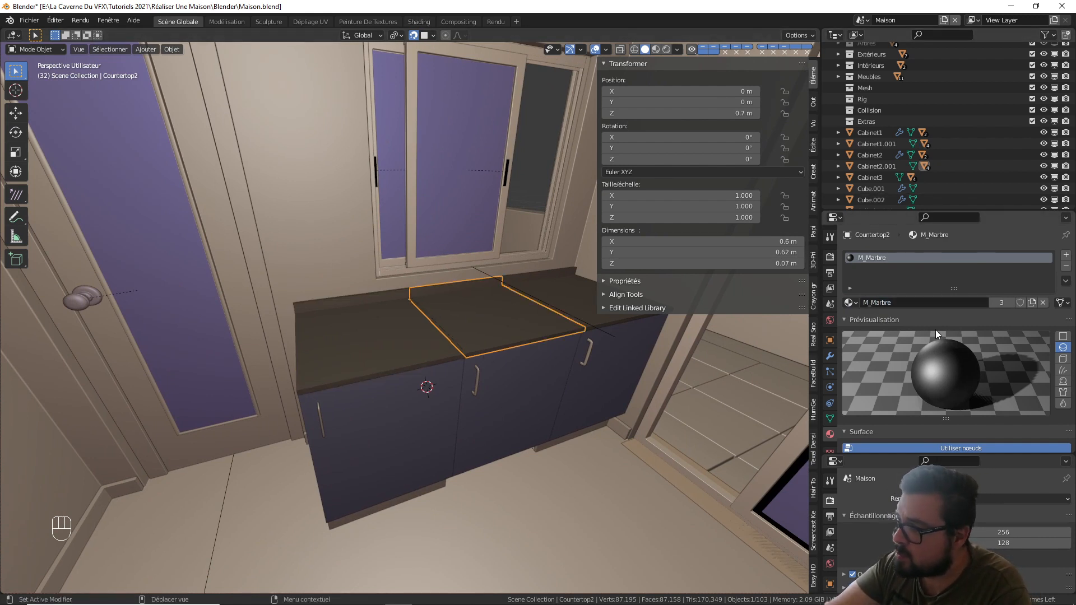
{"action": "right_click", "coordinate": [593, 311]}
{"action": "right_click", "coordinate": [486, 308]}
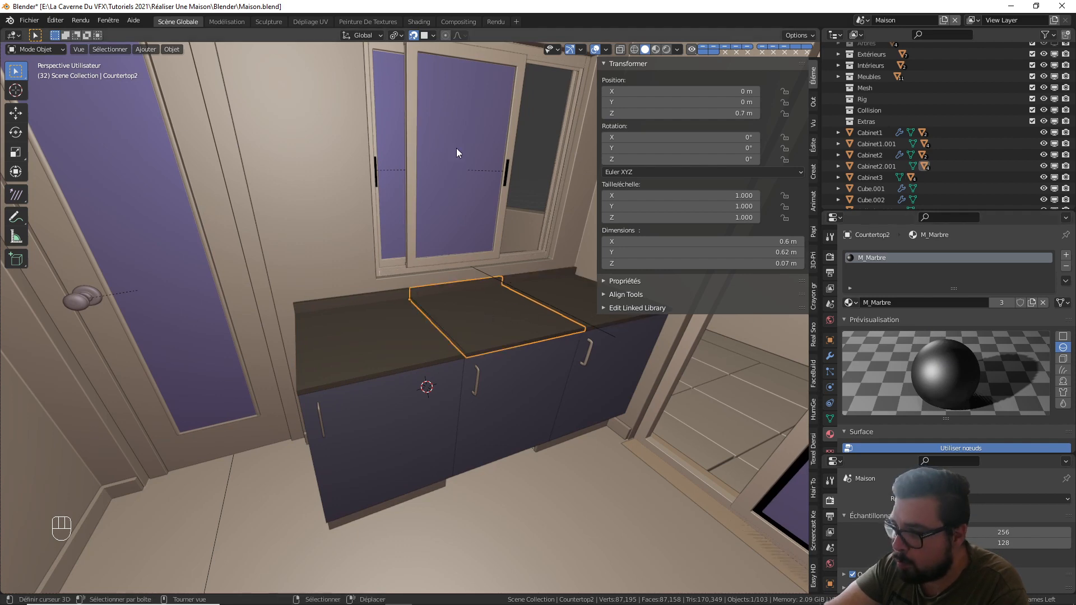
- In the Shading workspace, delete the mix, diffuse and glossy shader nodes of the M_Marbre material
{"action": "left_click", "coordinate": [417, 21]}
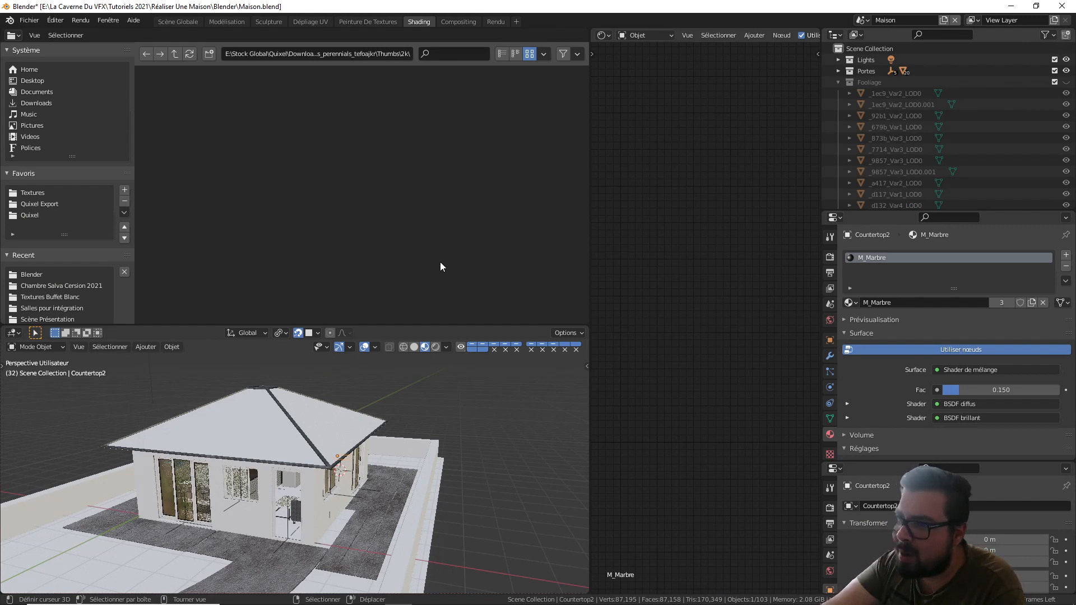
{"action": "key", "text": "KP_Decimal"}
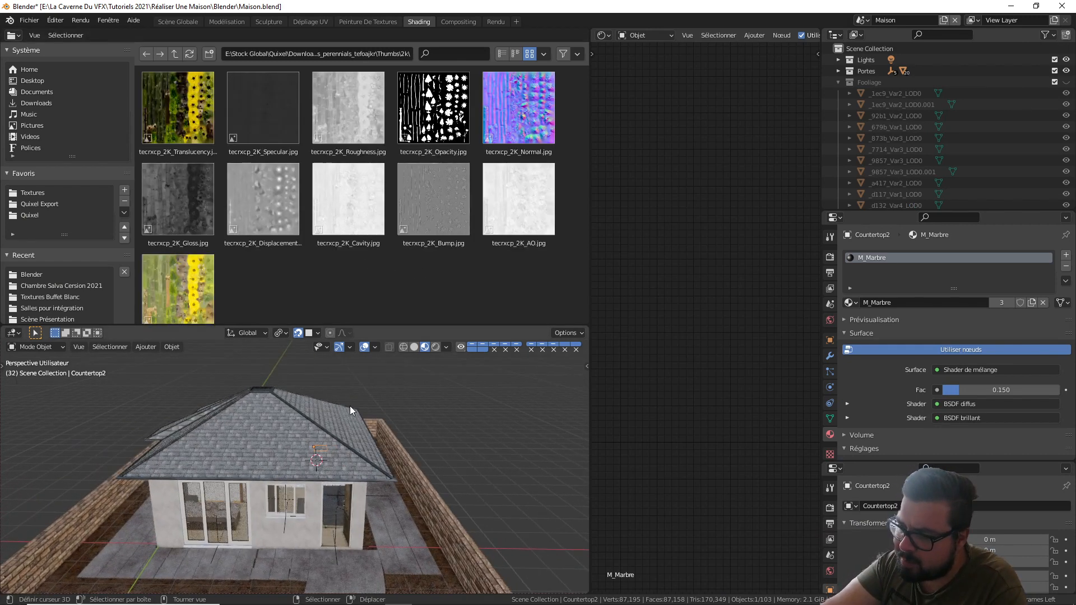
{"action": "middle_click_drag", "start_coordinate": [354, 403], "coordinate": [670, 413]}
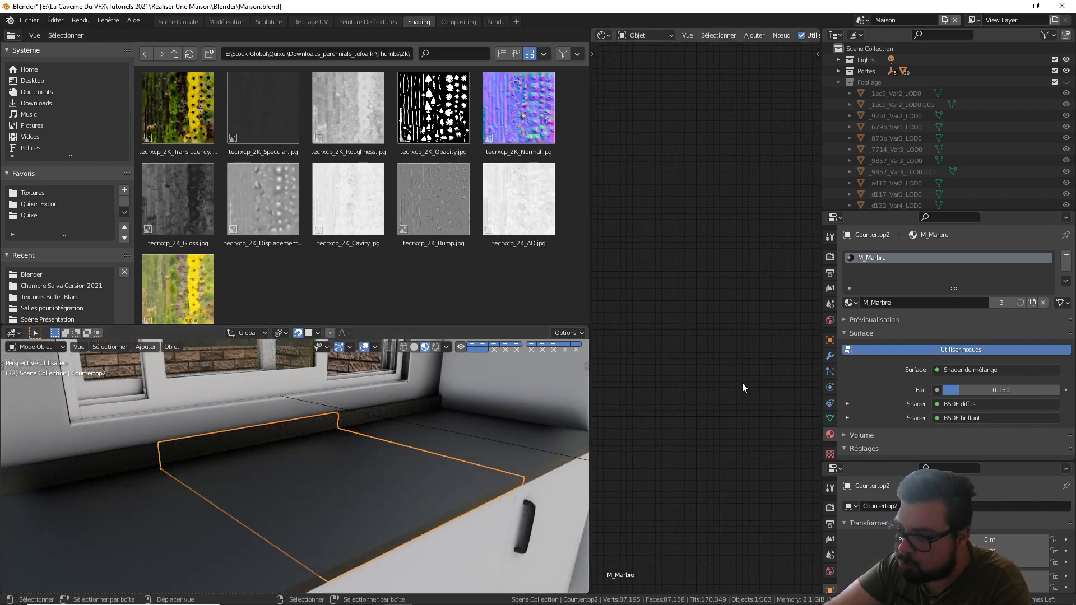
{"action": "key", "text": "Home"}
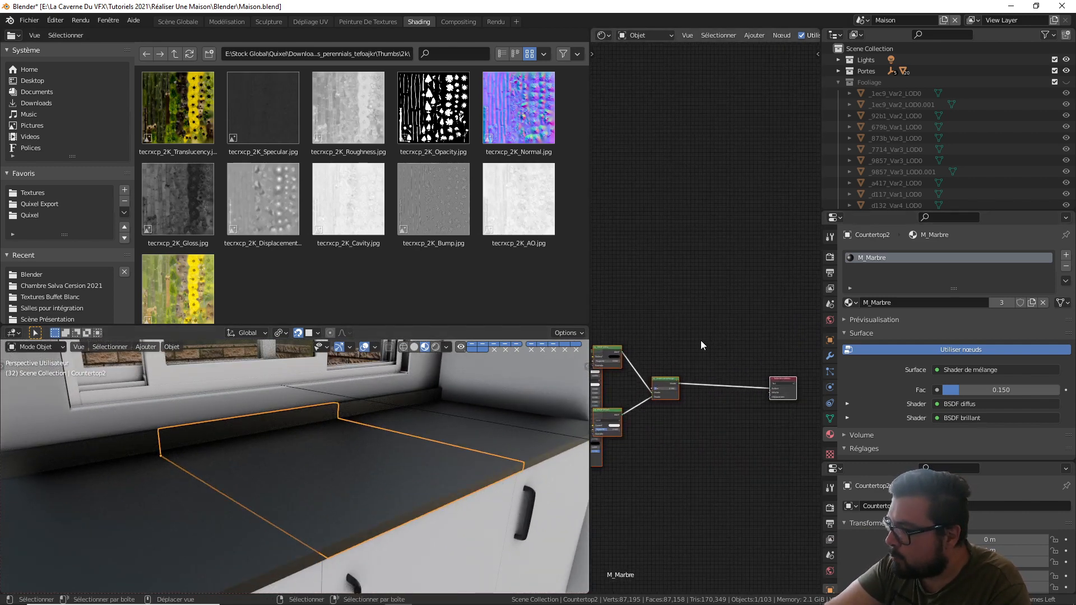
{"action": "left_click_drag", "start_coordinate": [700, 342], "coordinate": [619, 456]}
{"action": "key", "text": "x"}
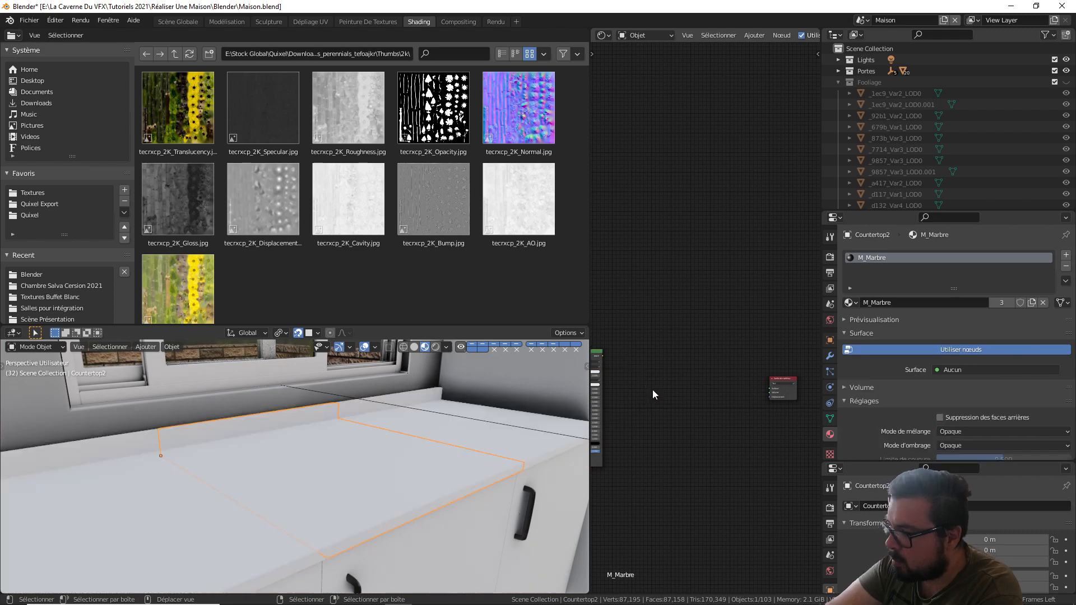
- Place the Principled BSDF node near the material output and connect it to the Surface input
{"action": "middle_click_drag", "start_coordinate": [652, 395], "coordinate": [704, 394]}
{"action": "left_click_drag", "start_coordinate": [633, 353], "coordinate": [729, 357]}
{"action": "middle_click_drag", "start_coordinate": [751, 365], "coordinate": [667, 374]}
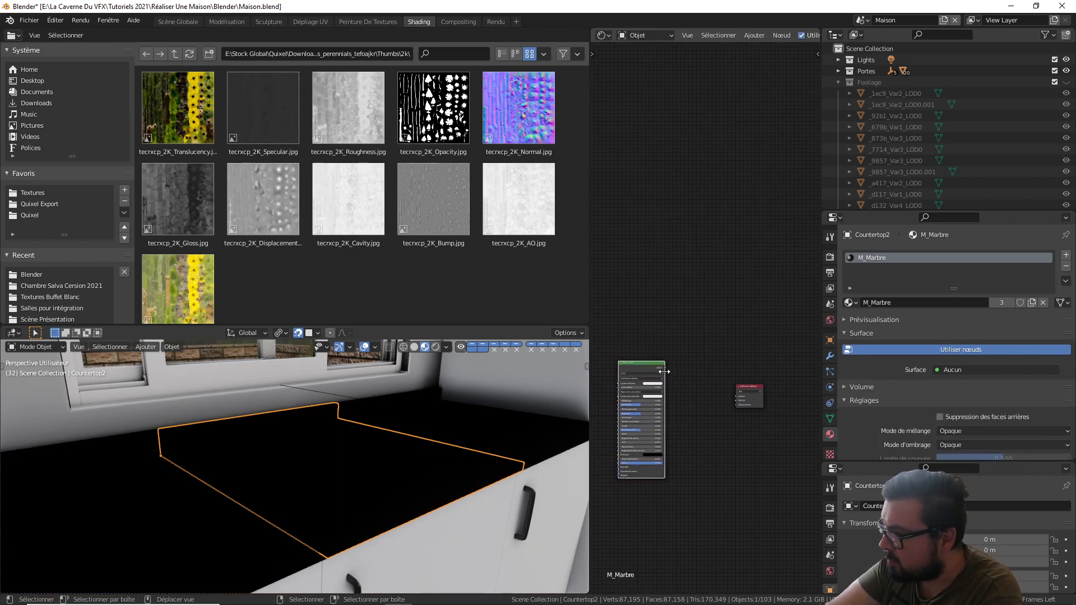
{"action": "left_click_drag", "start_coordinate": [664, 368], "coordinate": [735, 394]}
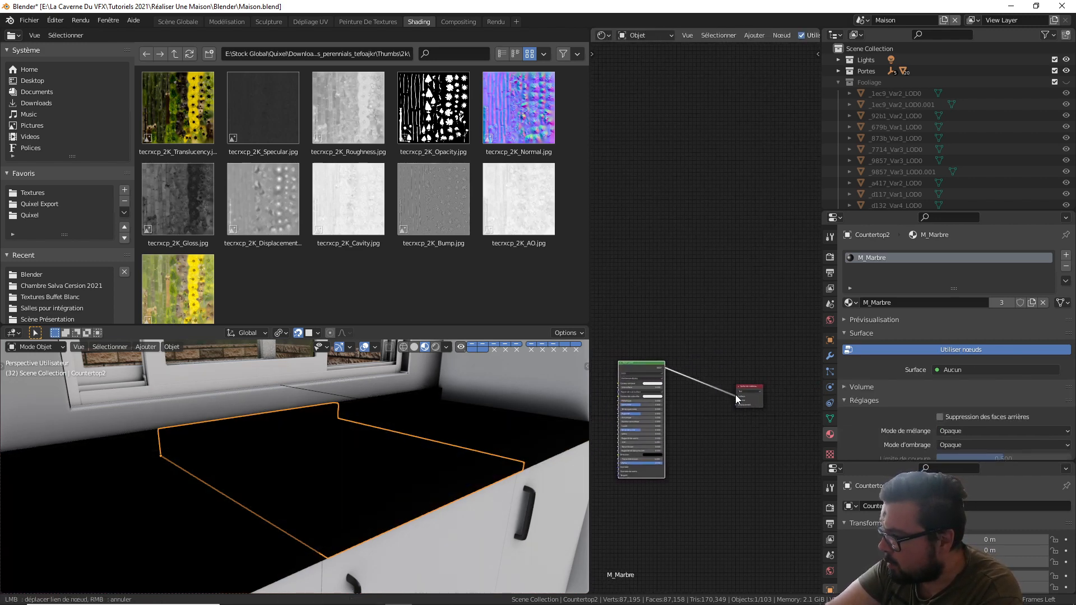
- Set the Principled BSDF's specular to 1.000 and its roughness to 0.25
{"action": "middle_click_drag", "start_coordinate": [688, 405], "coordinate": [714, 407]}
{"action": "scroll", "coordinate": [723, 403], "scroll_direction": "up", "scroll_amount": 4}
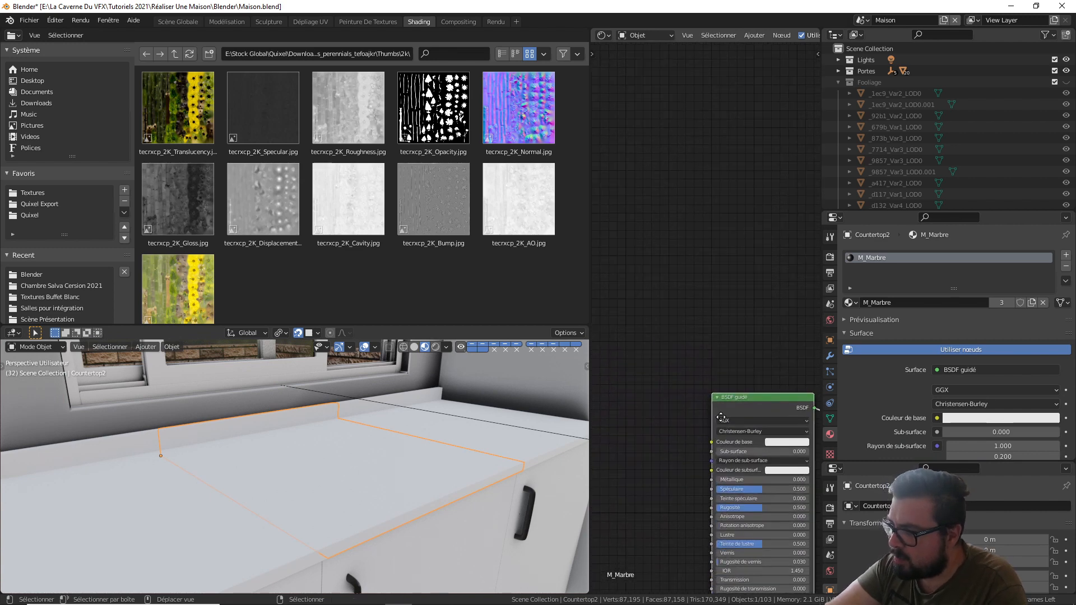
{"action": "middle_click_drag", "start_coordinate": [730, 390], "coordinate": [756, 379]}
{"action": "left_click_drag", "start_coordinate": [758, 379], "coordinate": [804, 379]}
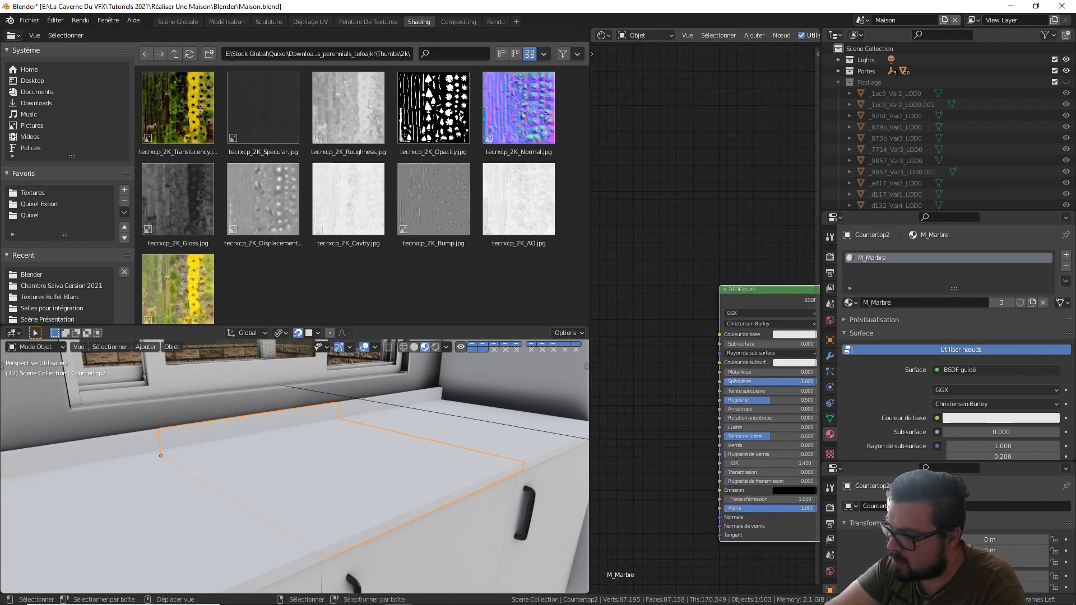
{"action": "middle_click_drag", "start_coordinate": [760, 398], "coordinate": [748, 389]}
{"action": "left_click", "coordinate": [732, 387]}
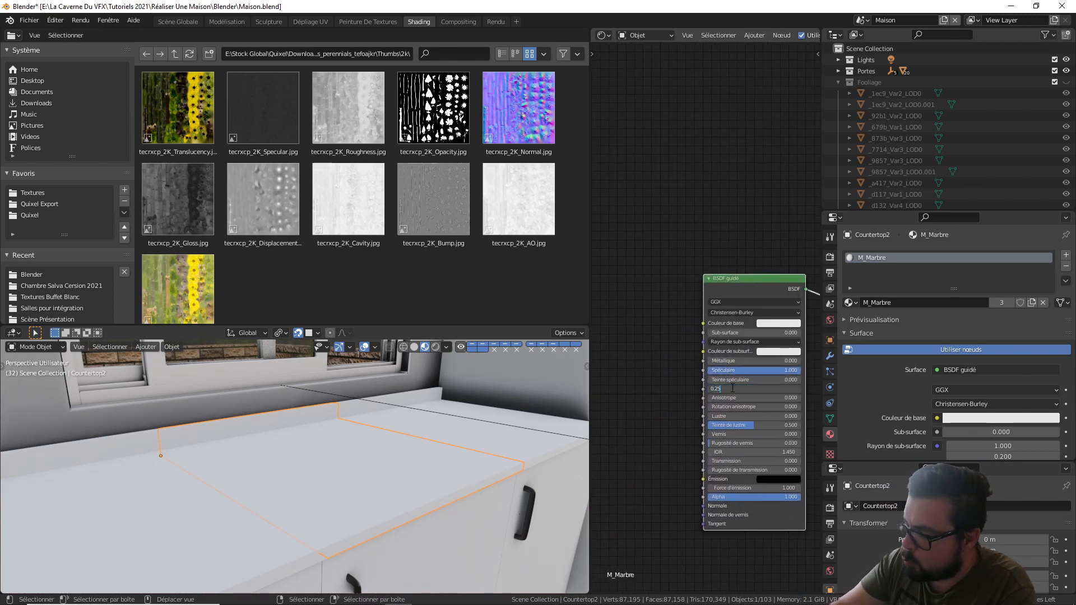
{"action": "key", "text": "Return"}
{"action": "middle_click_drag", "start_coordinate": [732, 390], "coordinate": [781, 410]}
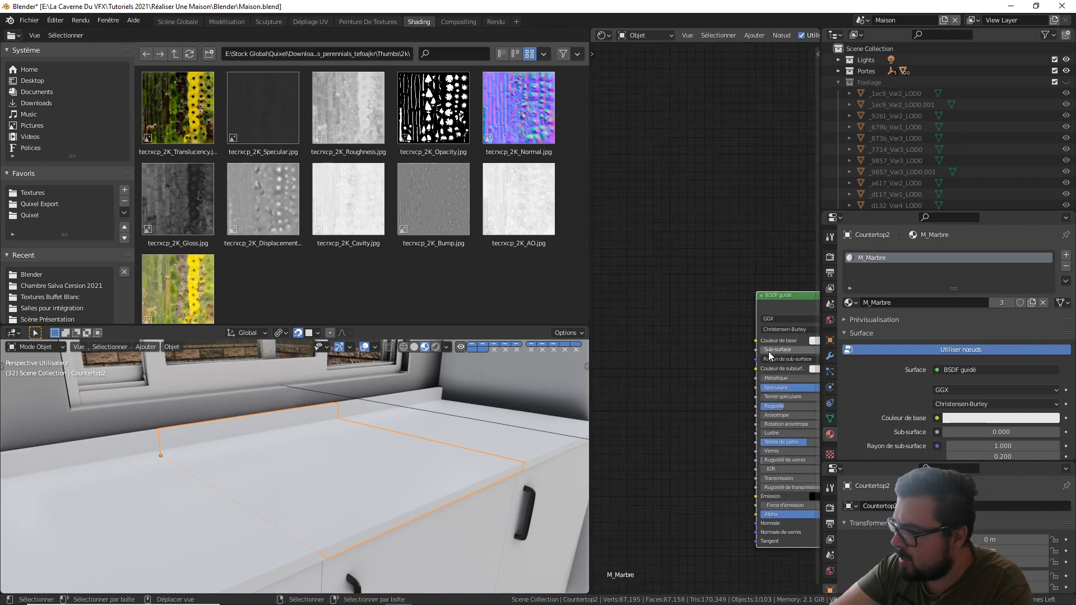
- Add a Musgrave texture node and connect its Height output to the Principled BSDF's base color
{"action": "key", "text": "shift+a"}
{"action": "mouse_move", "coordinate": [626, 386]}
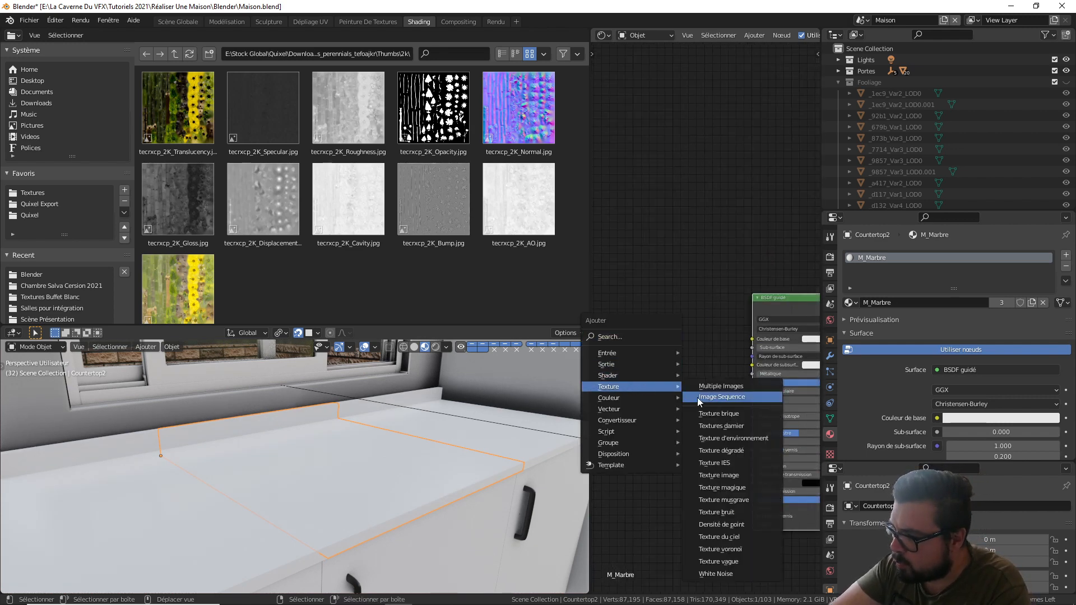
{"action": "left_click", "coordinate": [737, 499]}
{"action": "left_click_drag", "start_coordinate": [669, 337], "coordinate": [754, 339]}
{"action": "middle_click_drag", "start_coordinate": [674, 351], "coordinate": [723, 349]}
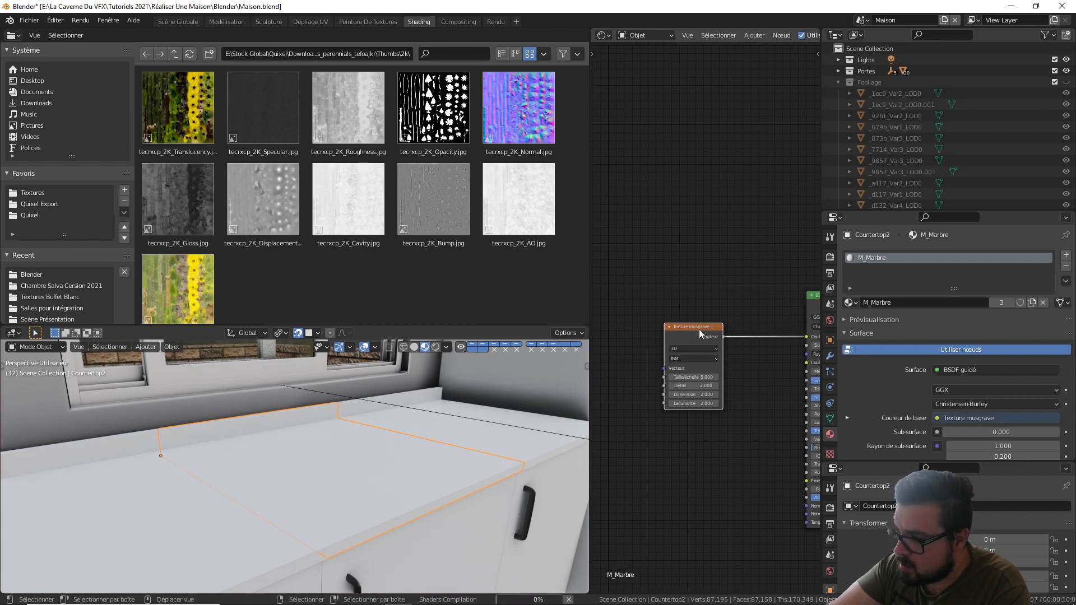
{"action": "left_click_drag", "start_coordinate": [679, 325], "coordinate": [600, 286]}
{"action": "middle_click_drag", "start_coordinate": [618, 311], "coordinate": [703, 311]}
{"action": "scroll", "coordinate": [711, 366], "scroll_direction": "up", "scroll_amount": 4}
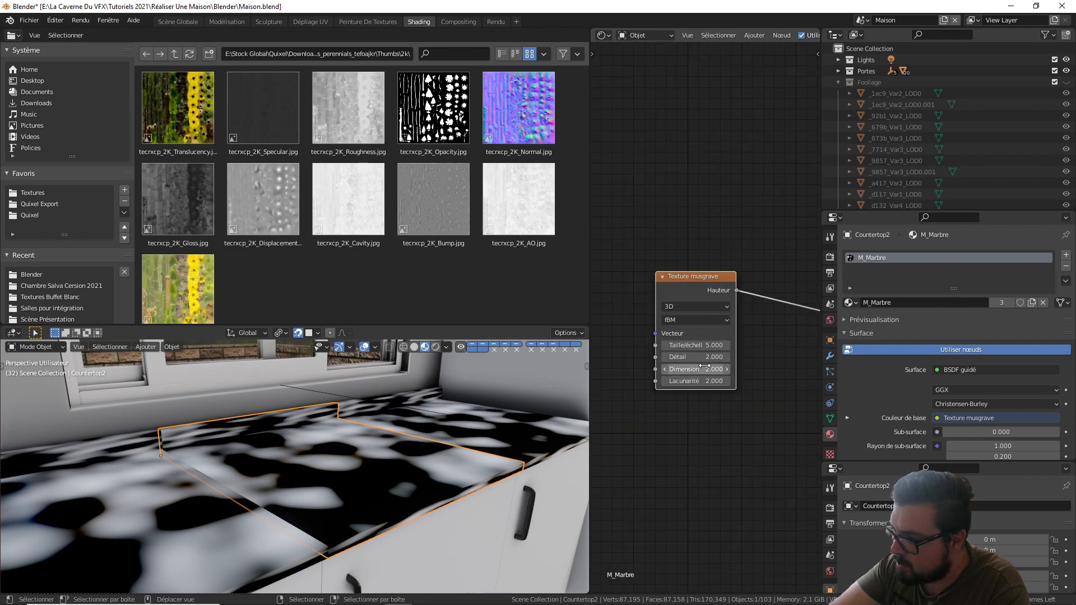
- Set the Musgrave texture's detail to 16 and its dimension to 0.25
{"action": "left_click_drag", "start_coordinate": [707, 358], "coordinate": [784, 357]}
{"action": "left_click", "coordinate": [695, 370]}
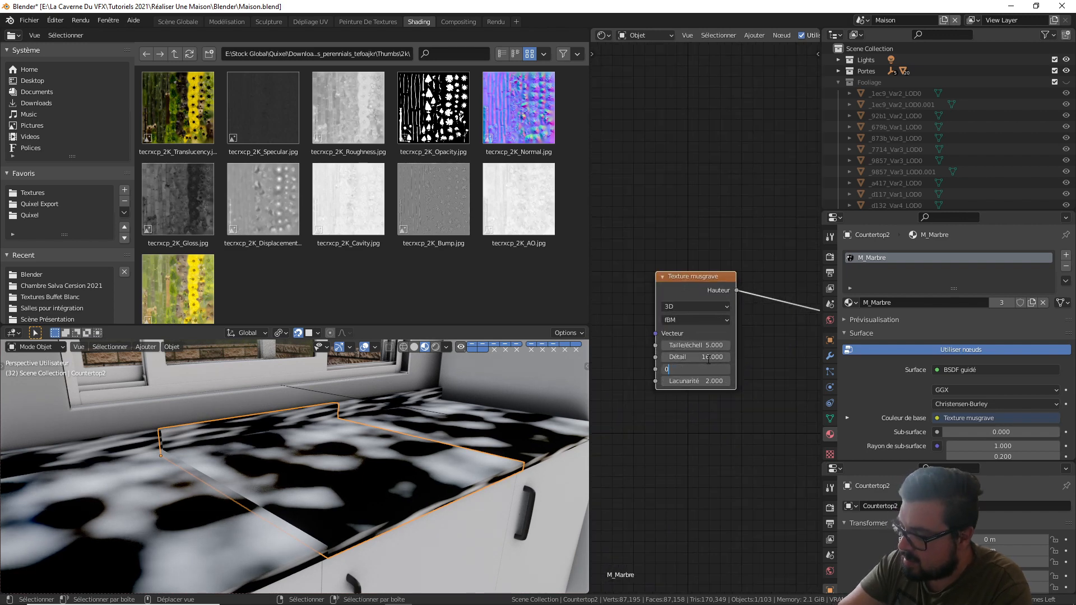
{"action": "key", "text": "Return"}
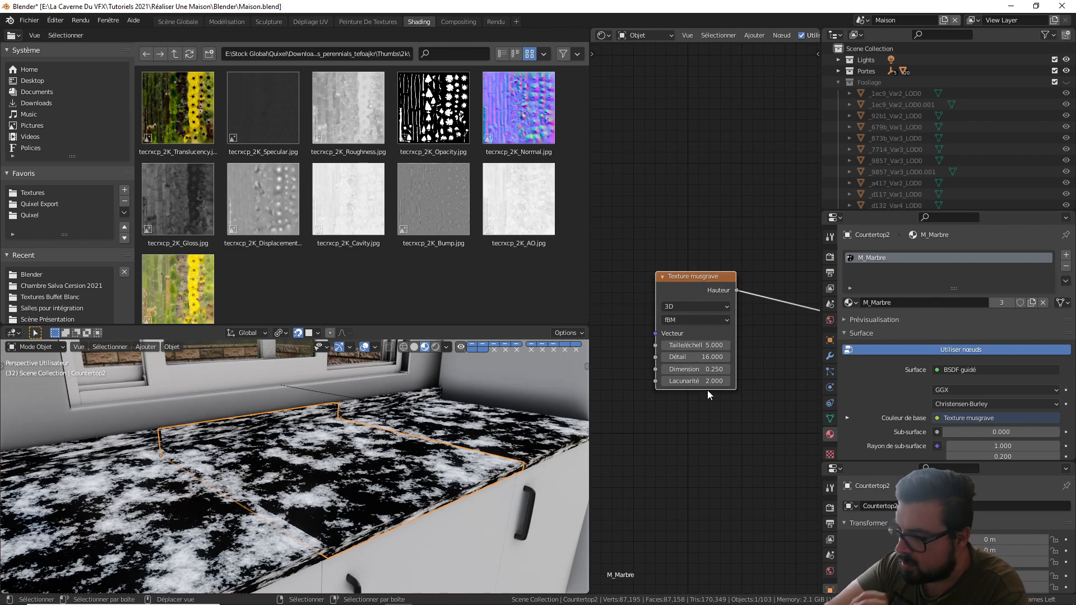
{"action": "scroll", "coordinate": [740, 353], "scroll_direction": "down", "scroll_amount": 2}
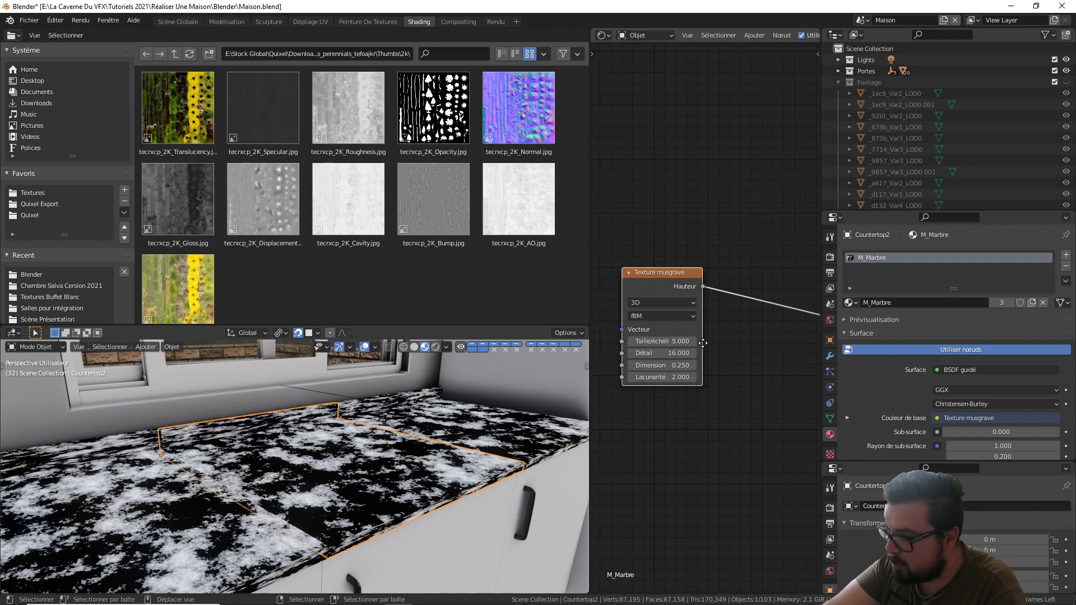
- Insert a color ramp node between the Musgrave texture and the Principled BSDF's base color
{"action": "key", "text": "shift+a"}
{"action": "mouse_move", "coordinate": [722, 374]}
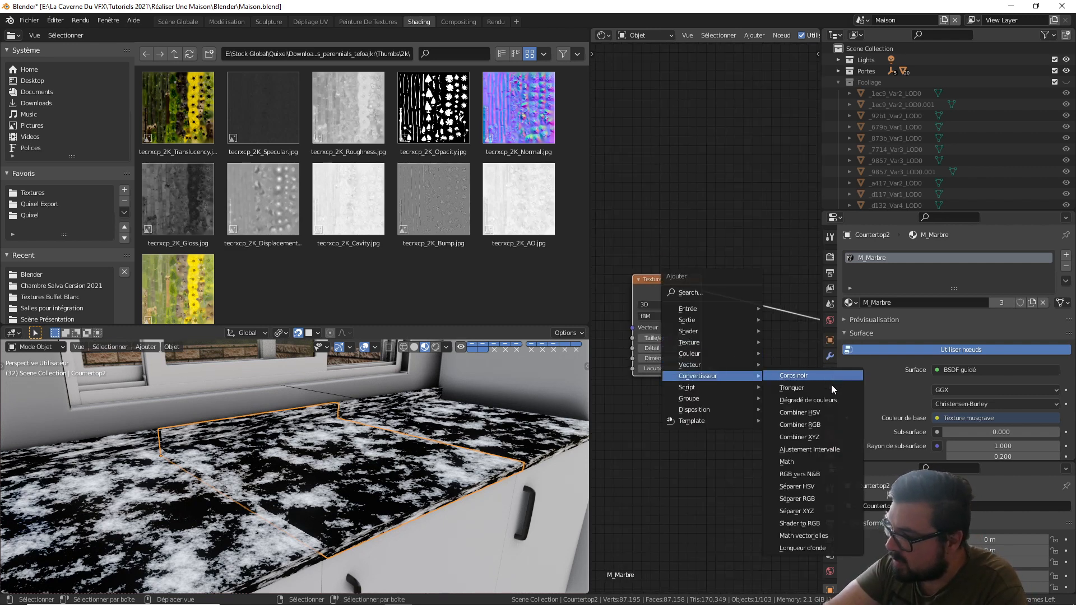
{"action": "left_click", "coordinate": [833, 399]}
{"action": "left_click", "coordinate": [788, 299]}
{"action": "middle_click_drag", "start_coordinate": [788, 299], "coordinate": [719, 293]}
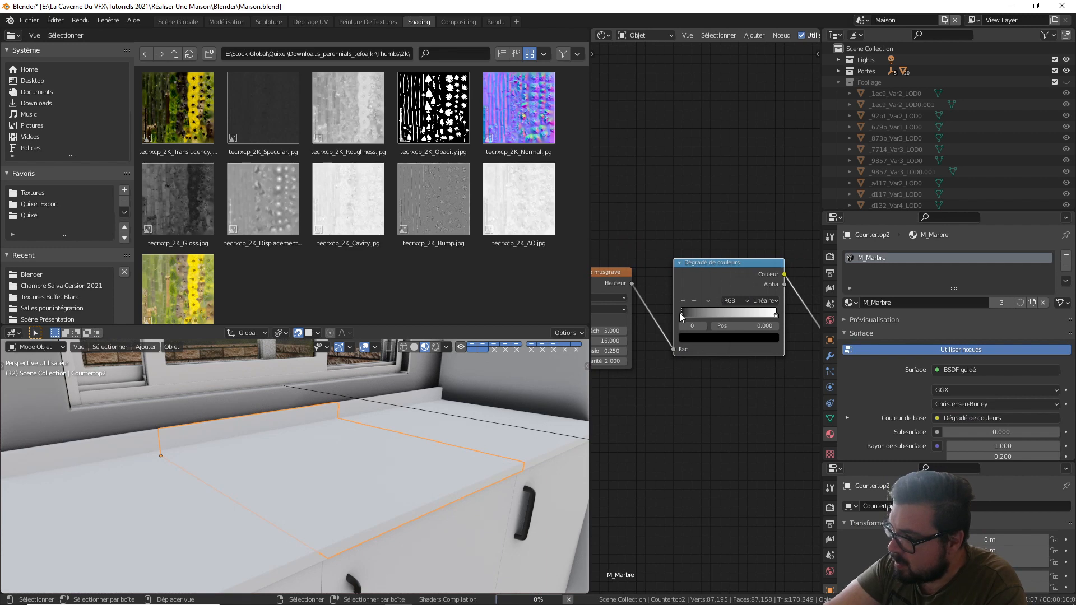
- Darken the color ramp's white stop at position 1.000 to a grey
{"action": "left_click", "coordinate": [777, 315]}
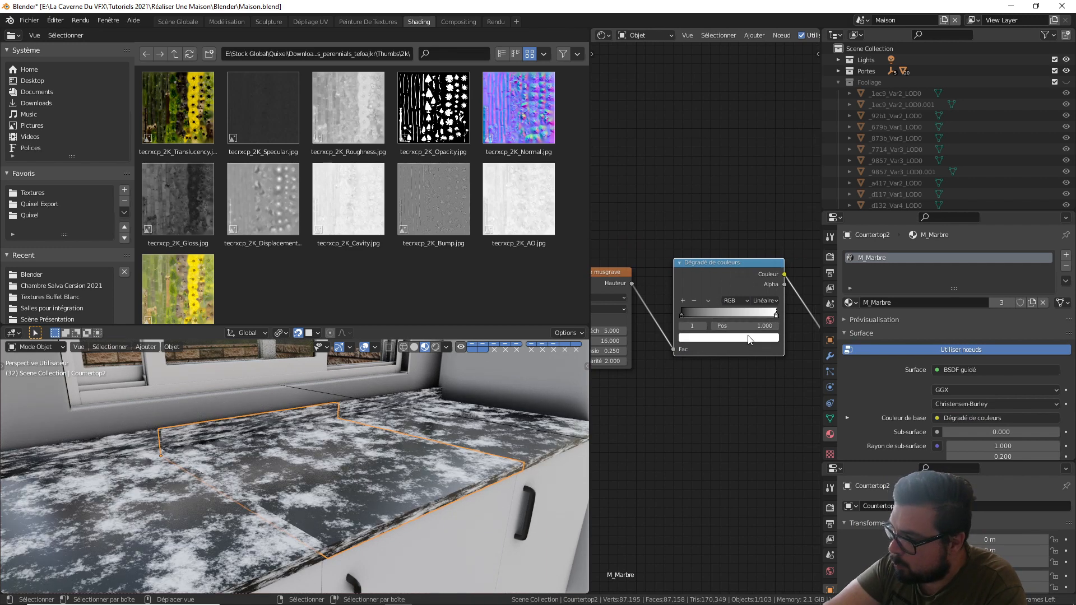
{"action": "left_click", "coordinate": [759, 337]}
{"action": "left_click_drag", "start_coordinate": [760, 237], "coordinate": [758, 250]}
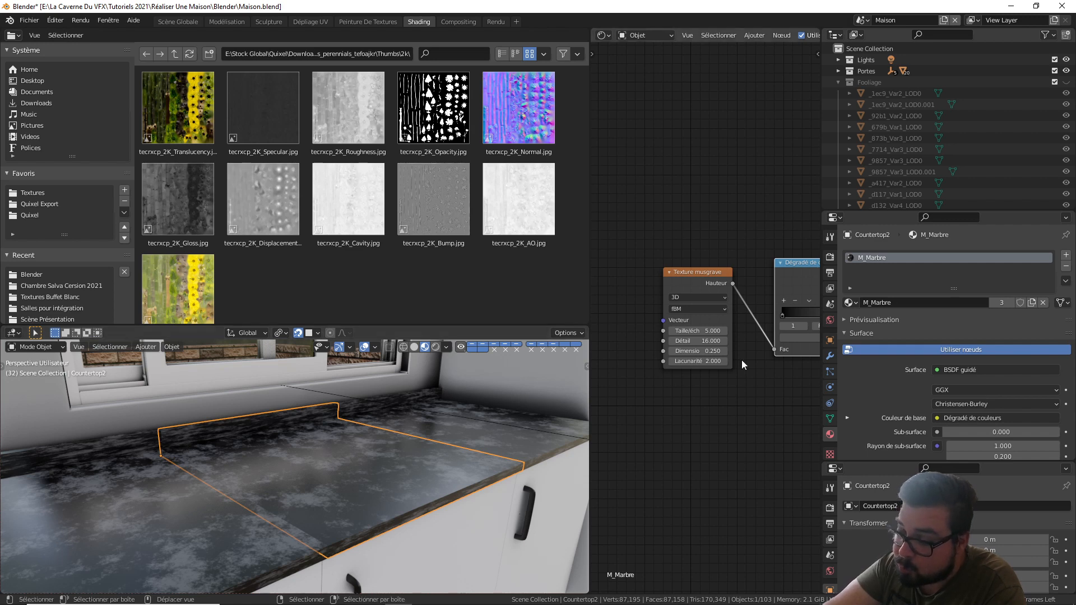
- Add mapping and texture coordinate nodes to the Musgrave texture, using Object coordinates, and deselect the countertop to view the result
{"action": "key", "text": "ctrl+t"}
{"action": "middle_click_drag", "start_coordinate": [678, 235], "coordinate": [733, 233]}
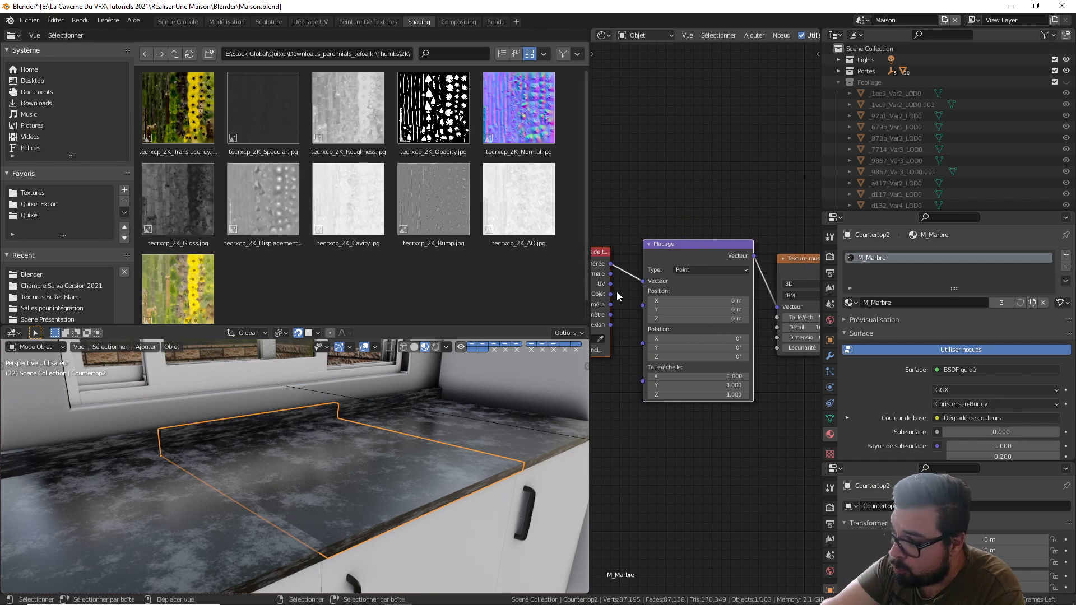
{"action": "left_click_drag", "start_coordinate": [611, 294], "coordinate": [643, 280]}
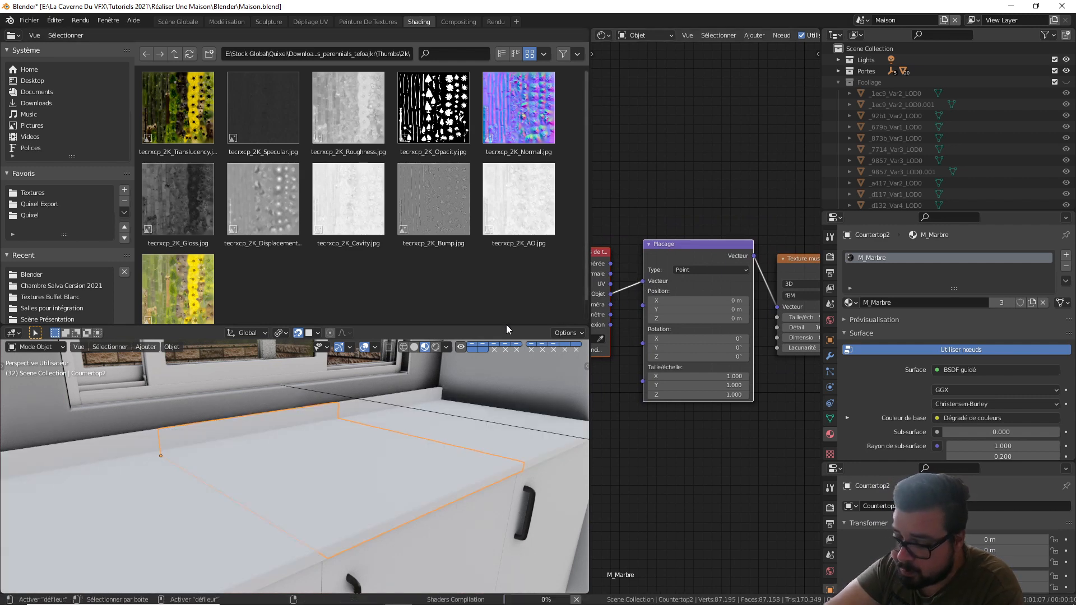
{"action": "key", "text": "a"}
{"action": "left_click", "coordinate": [398, 380]}
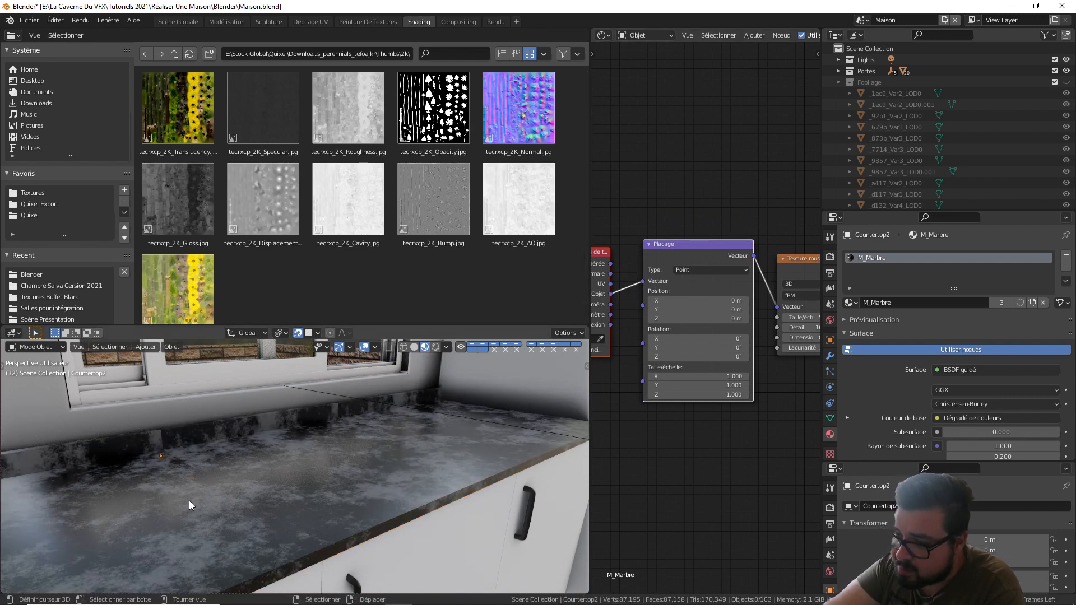
- Try Generated coordinates as the countertop mapping node's input, and return the link to Object coordinates
{"action": "middle_click_drag", "start_coordinate": [319, 490], "coordinate": [345, 437]}
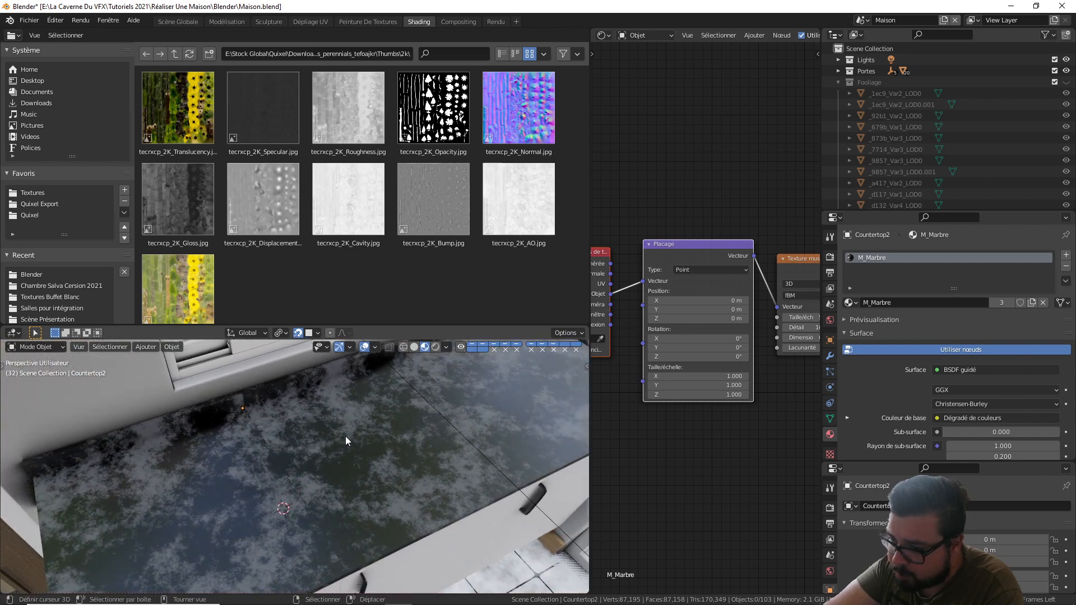
{"action": "mouse_move", "coordinate": [720, 440]}
{"action": "middle_mouse_down"}
{"action": "mouse_move", "coordinate": [691, 429]}
{"action": "mouse_move", "coordinate": [725, 425]}
{"action": "middle_mouse_up"}
{"action": "scroll", "coordinate": [725, 425], "scroll_direction": "down", "scroll_amount": 1}
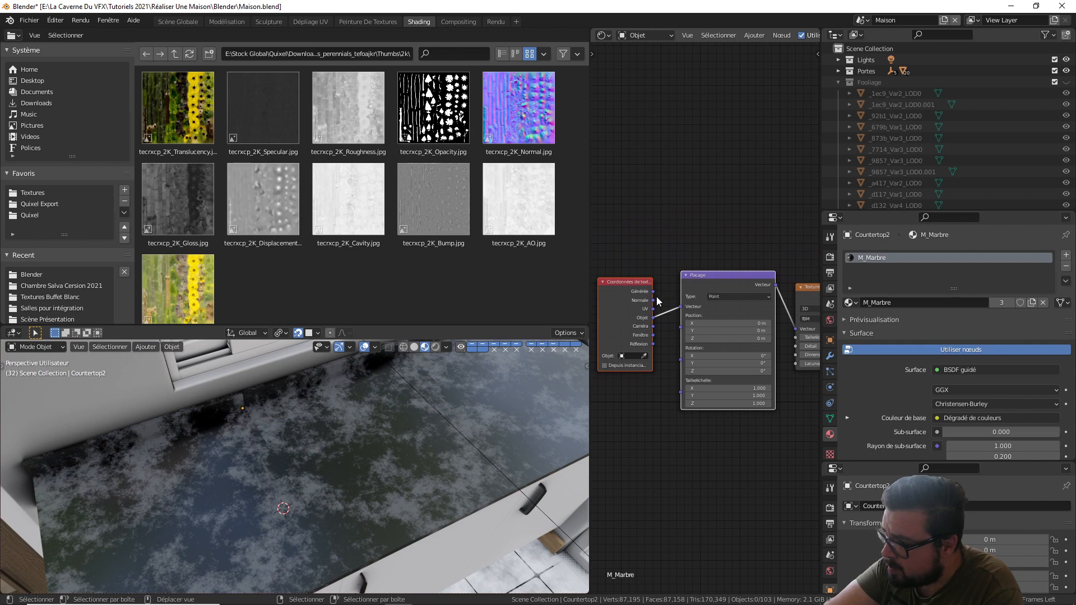
{"action": "left_click_drag", "start_coordinate": [661, 296], "coordinate": [687, 312]}
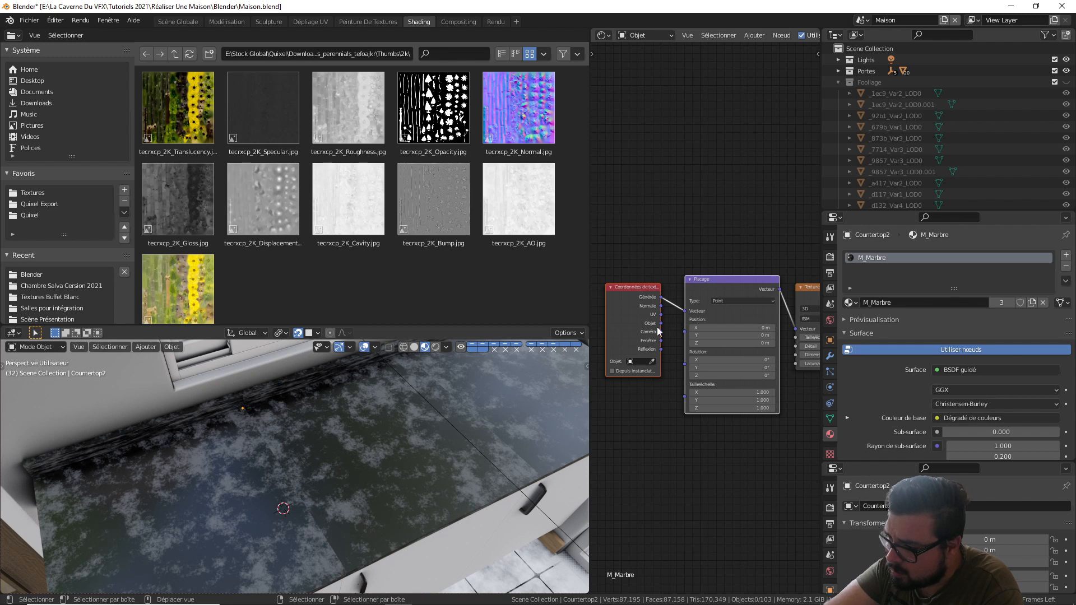
{"action": "mouse_move", "coordinate": [476, 419]}
{"action": "middle_mouse_down"}
{"action": "mouse_move", "coordinate": [466, 423]}
{"action": "mouse_move", "coordinate": [462, 409]}
{"action": "middle_mouse_up"}
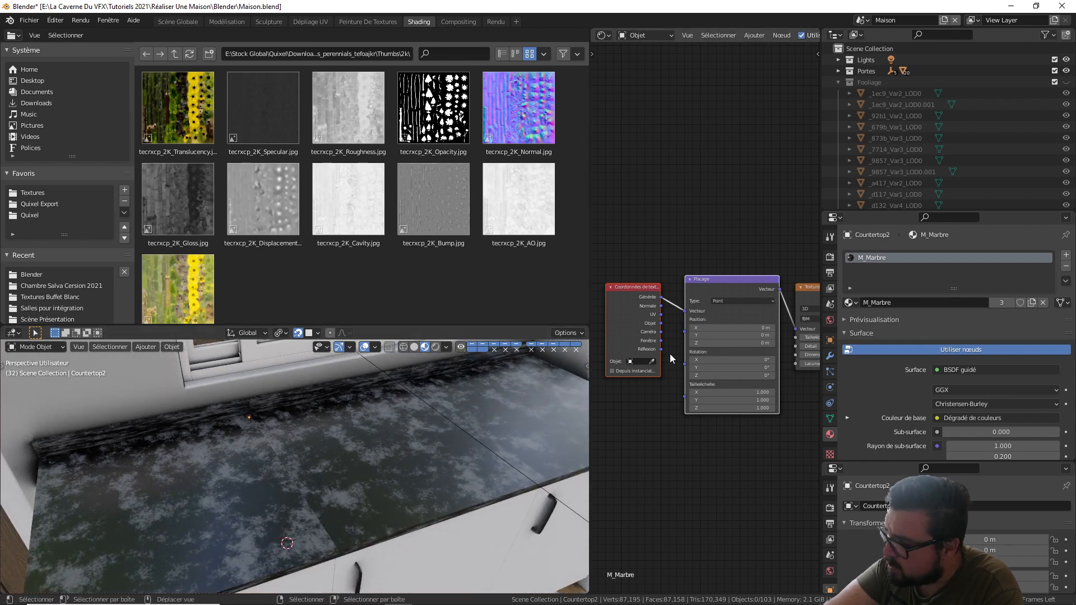
{"action": "left_click_drag", "start_coordinate": [688, 314], "coordinate": [693, 319]}
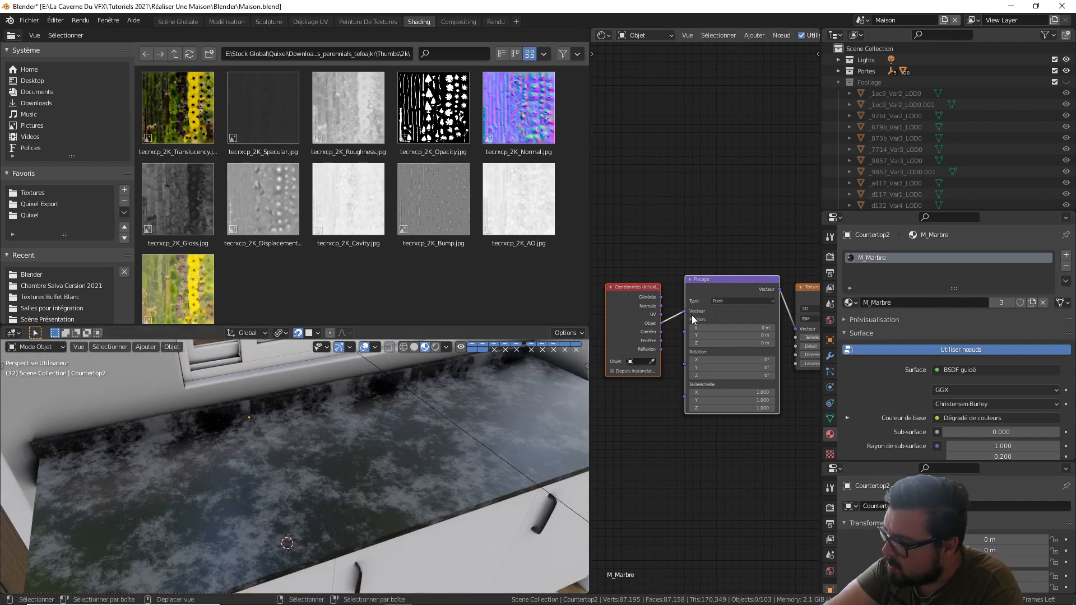
- Add a Voronoi texture node below the Musgrave texture in the M_Marbre material
{"action": "scroll", "coordinate": [707, 436], "scroll_direction": "right", "scroll_amount": 4, "text": "ctrl"}
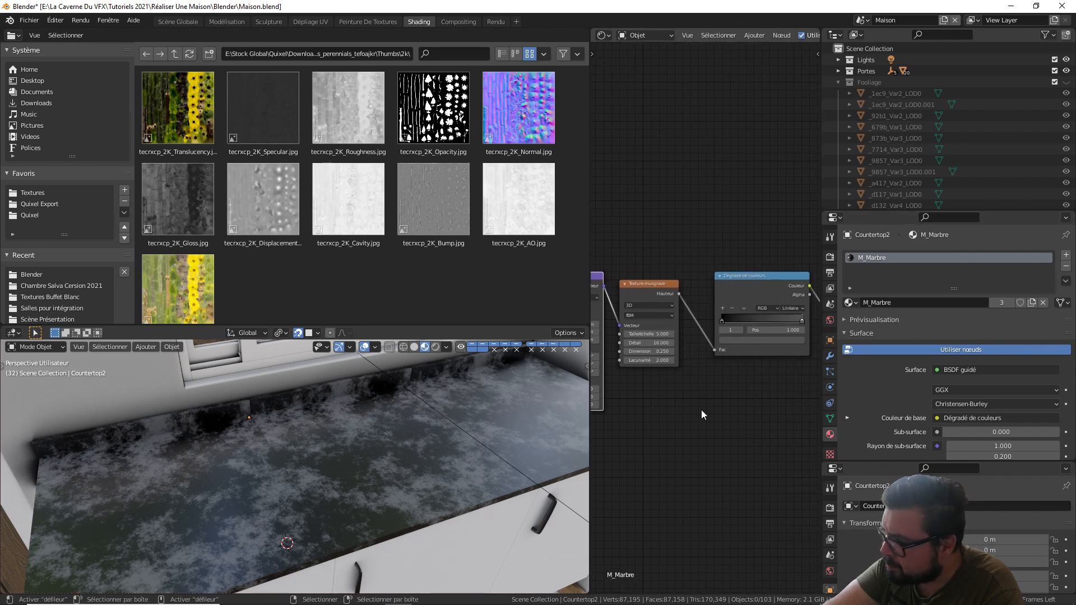
{"action": "scroll", "coordinate": [699, 416], "scroll_direction": "up", "scroll_amount": 1}
{"action": "scroll", "coordinate": [669, 410], "scroll_direction": "right", "scroll_amount": 2, "text": "ctrl"}
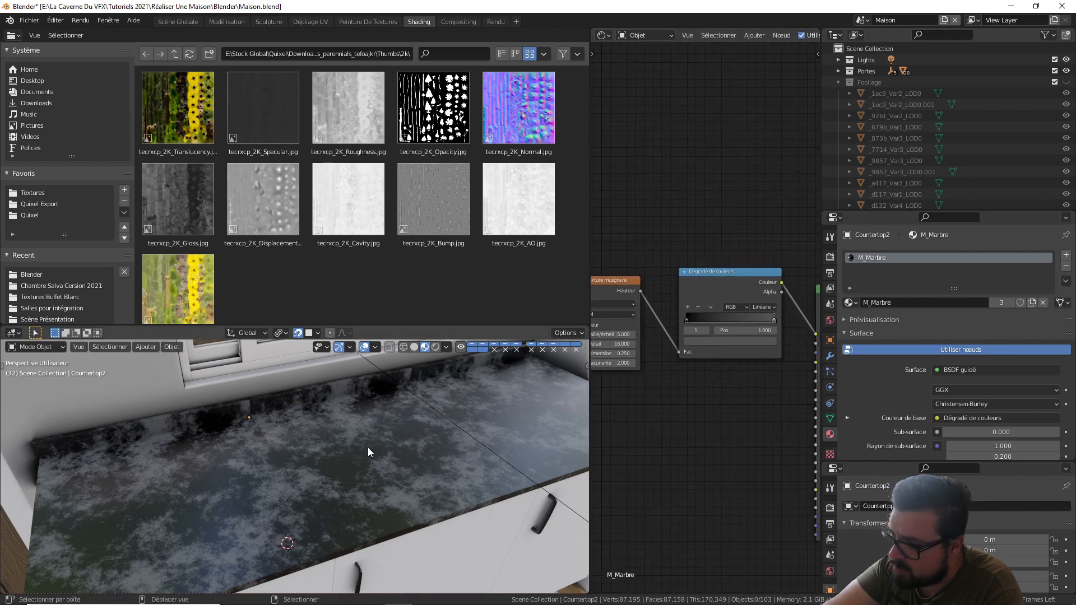
{"action": "middle_click_drag", "start_coordinate": [682, 352], "coordinate": [723, 345]}
{"action": "key", "text": "shift+a"}
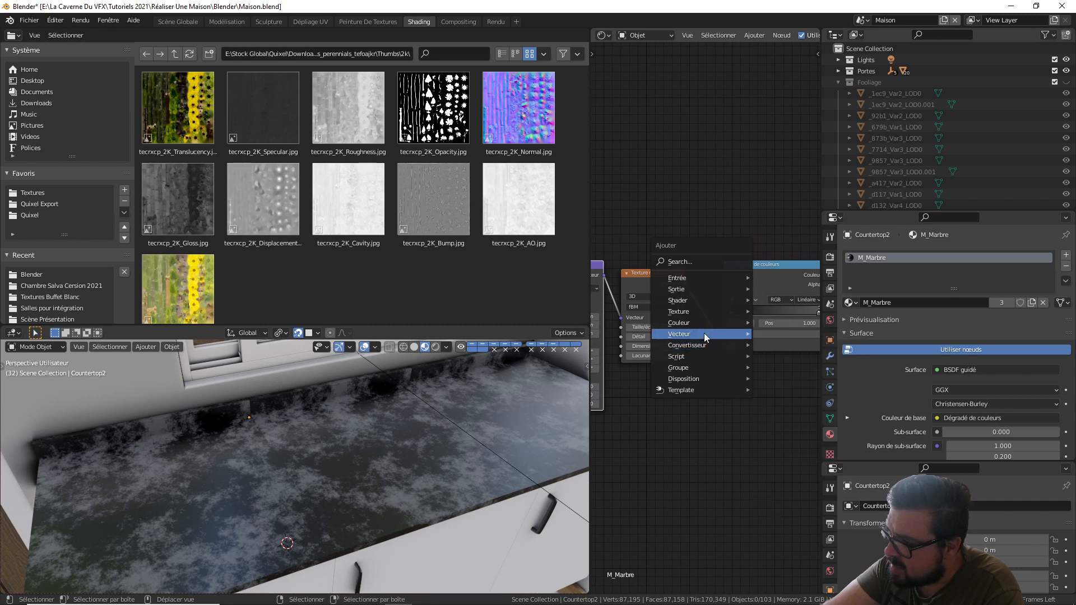
{"action": "mouse_move", "coordinate": [693, 323]}
{"action": "left_click", "coordinate": [792, 468]}
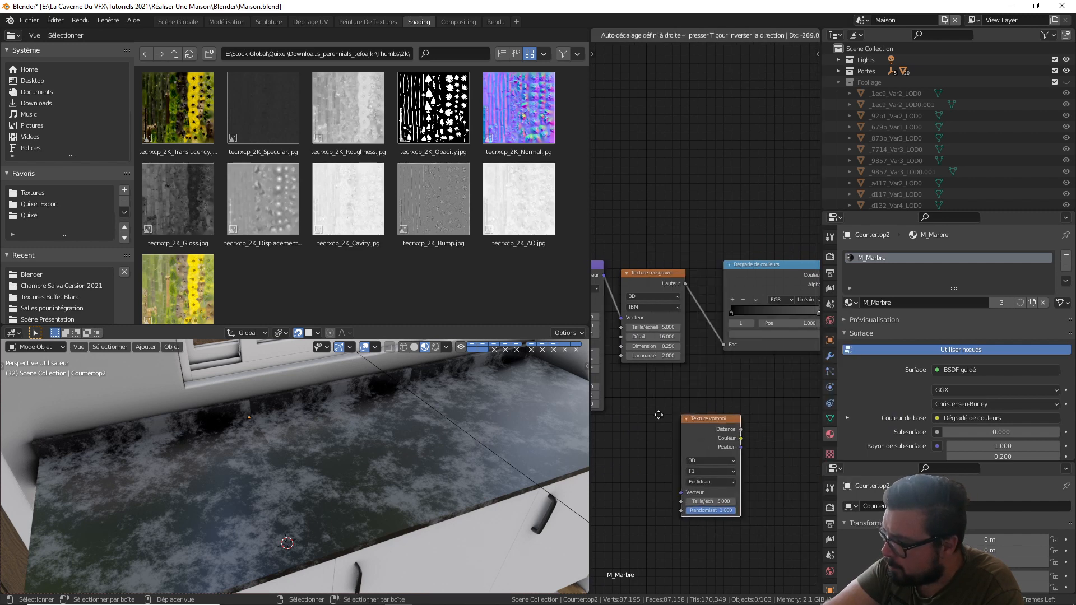
{"action": "left_click", "coordinate": [631, 381]}
- Insert a Mix RGB node between the Musgrave texture and the color ramp, with the Voronoi distance feeding its second color
{"action": "key", "text": "shift+a"}
{"action": "mouse_move", "coordinate": [695, 395]}
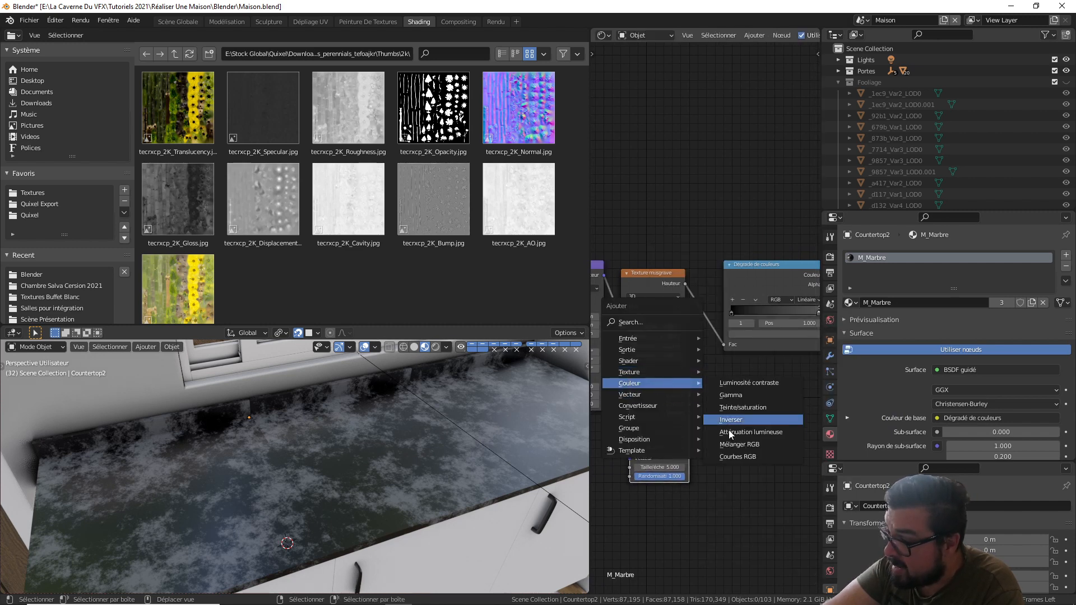
{"action": "left_click", "coordinate": [748, 430]}
{"action": "left_click", "coordinate": [707, 272]}
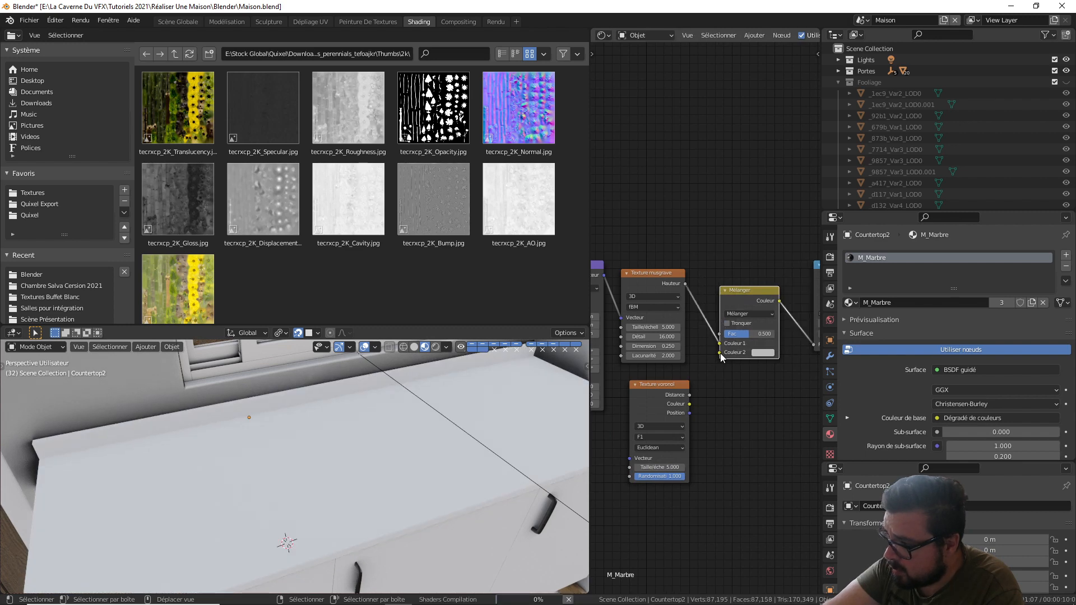
{"action": "left_click_drag", "start_coordinate": [721, 353], "coordinate": [693, 396]}
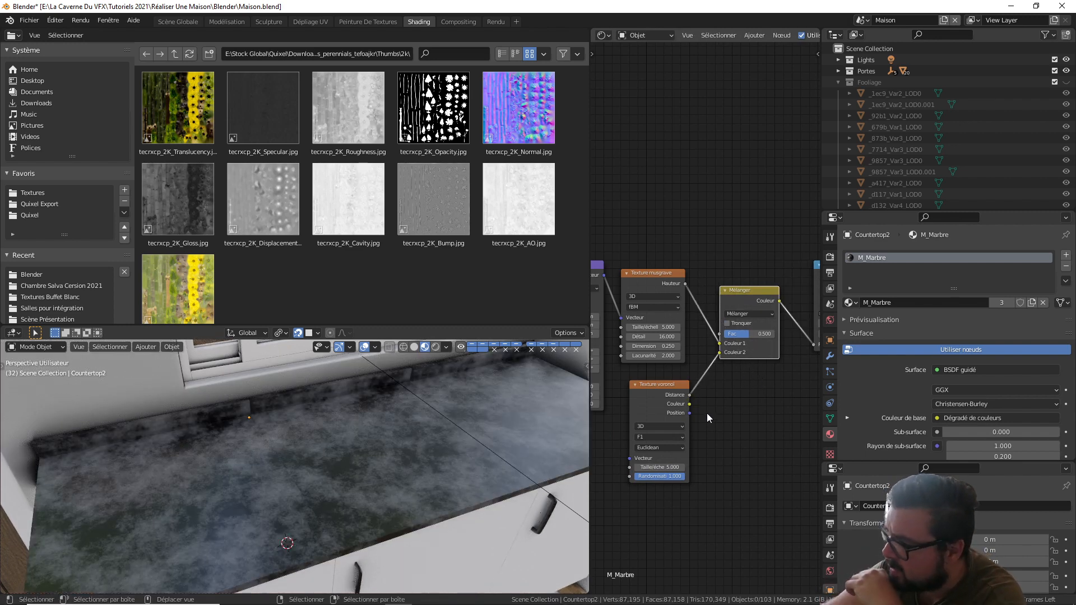
- Set the mix node to Multiply with a factor of 1.000 and the Voronoi texture's scale to 42
{"action": "left_click", "coordinate": [748, 315]}
{"action": "left_click", "coordinate": [752, 347]}
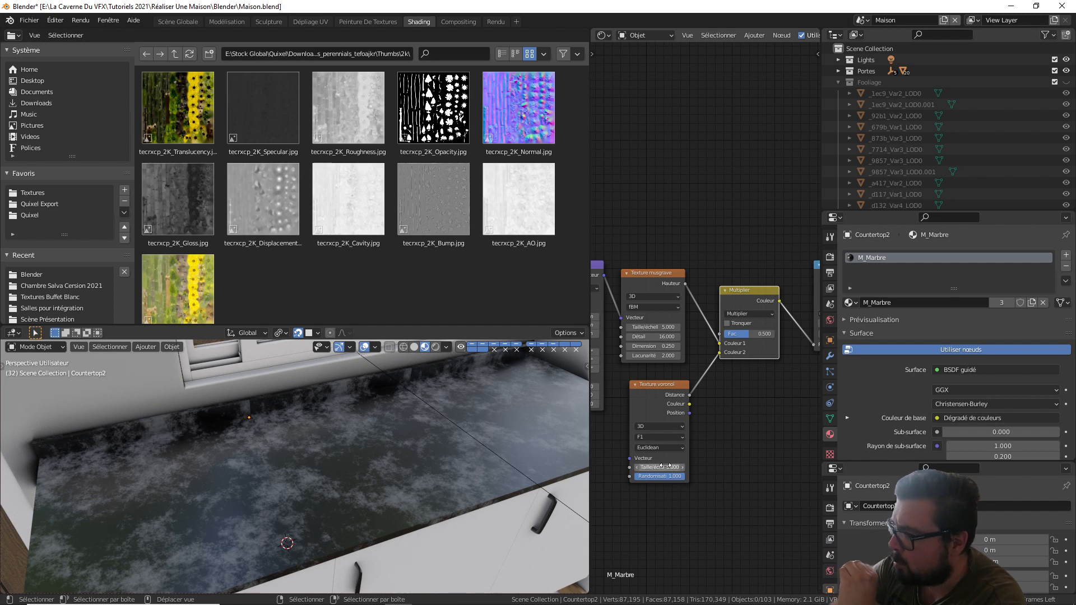
{"action": "left_click_drag", "start_coordinate": [751, 337], "coordinate": [776, 334]}
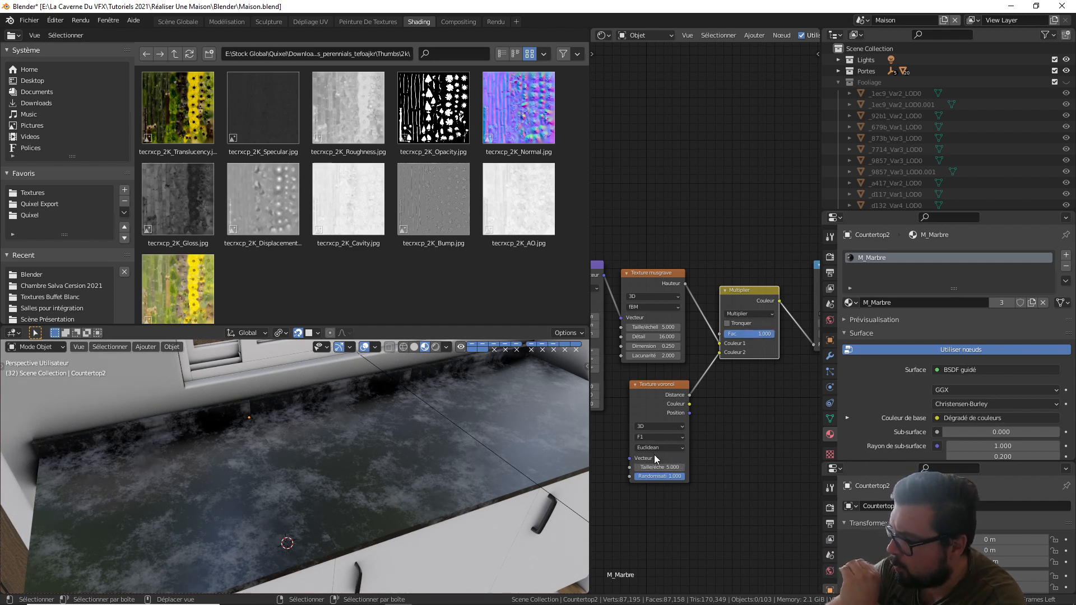
{"action": "left_click_drag", "start_coordinate": [651, 467], "coordinate": [699, 467]}
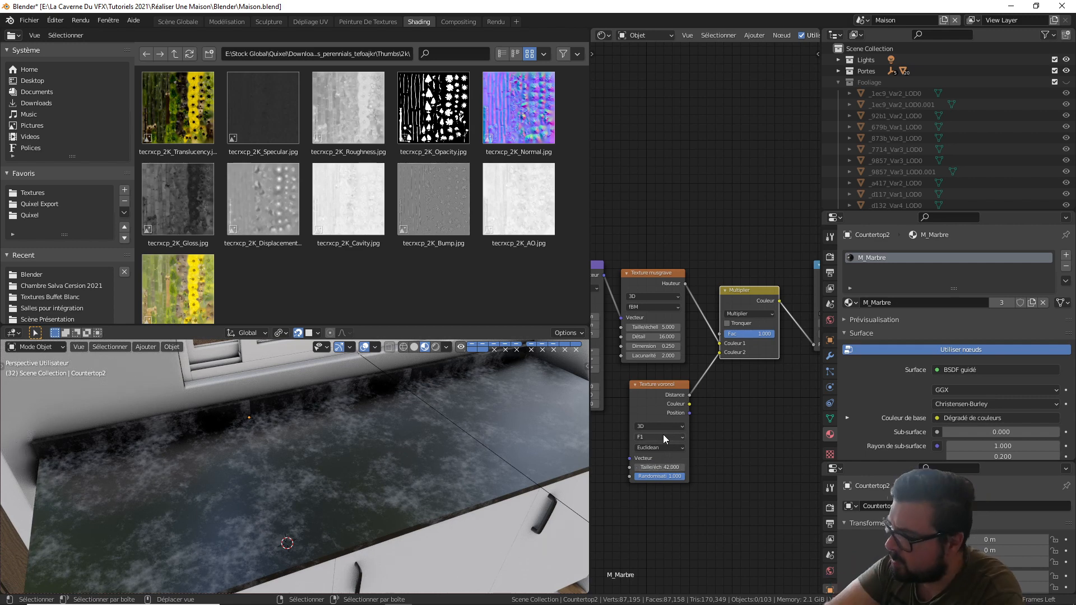
- Add a Noise texture node beside the Voronoi texture and connect its Fac output to the Voronoi's vector input
{"action": "middle_click_drag", "start_coordinate": [663, 435], "coordinate": [667, 392]}
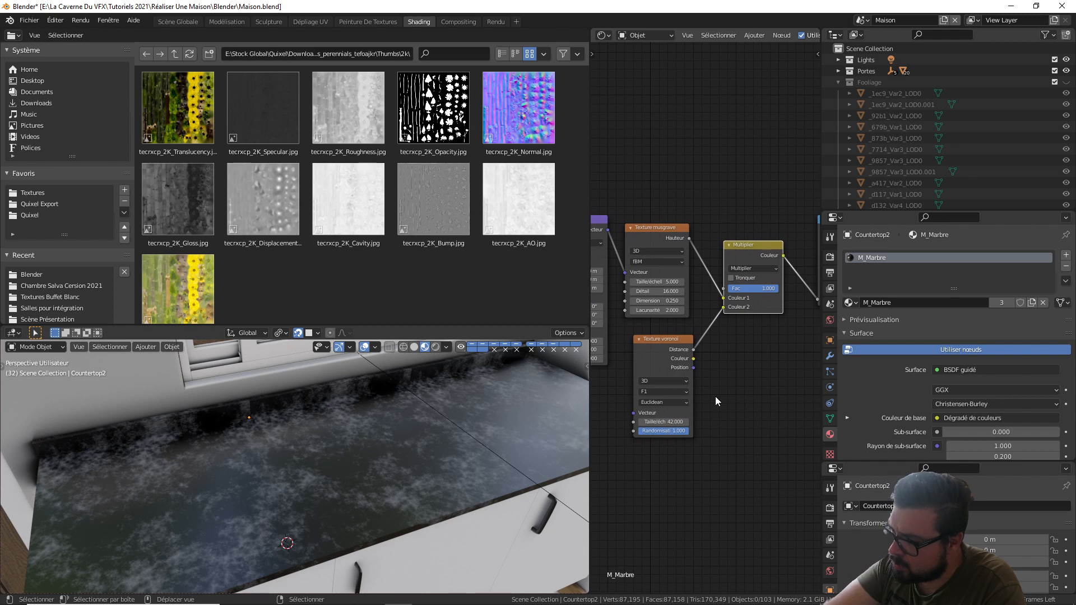
{"action": "key", "text": "shift+a"}
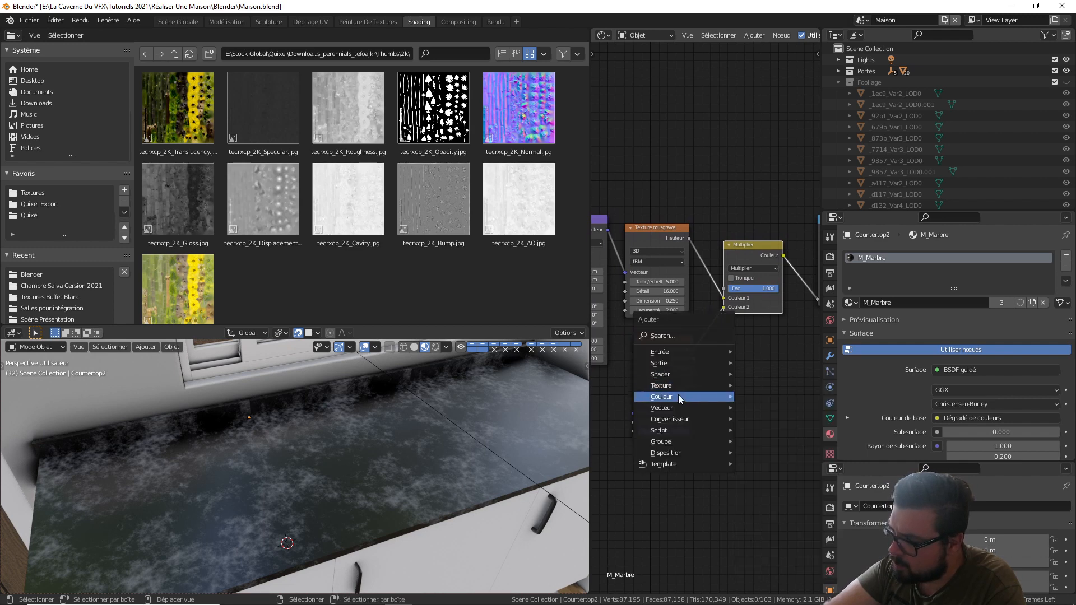
{"action": "mouse_move", "coordinate": [686, 388]}
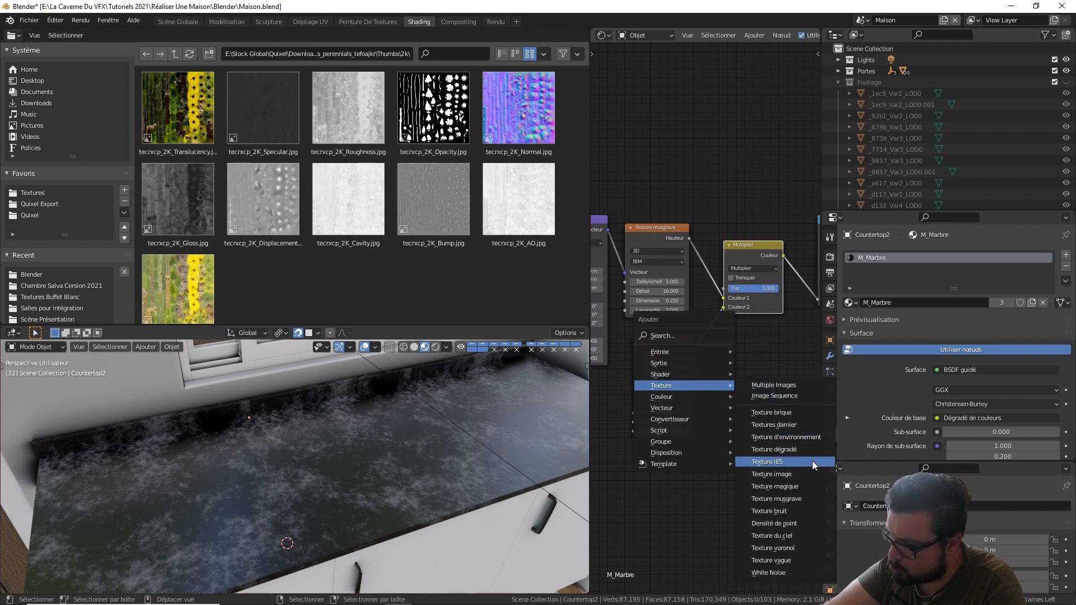
{"action": "left_click", "coordinate": [782, 510]}
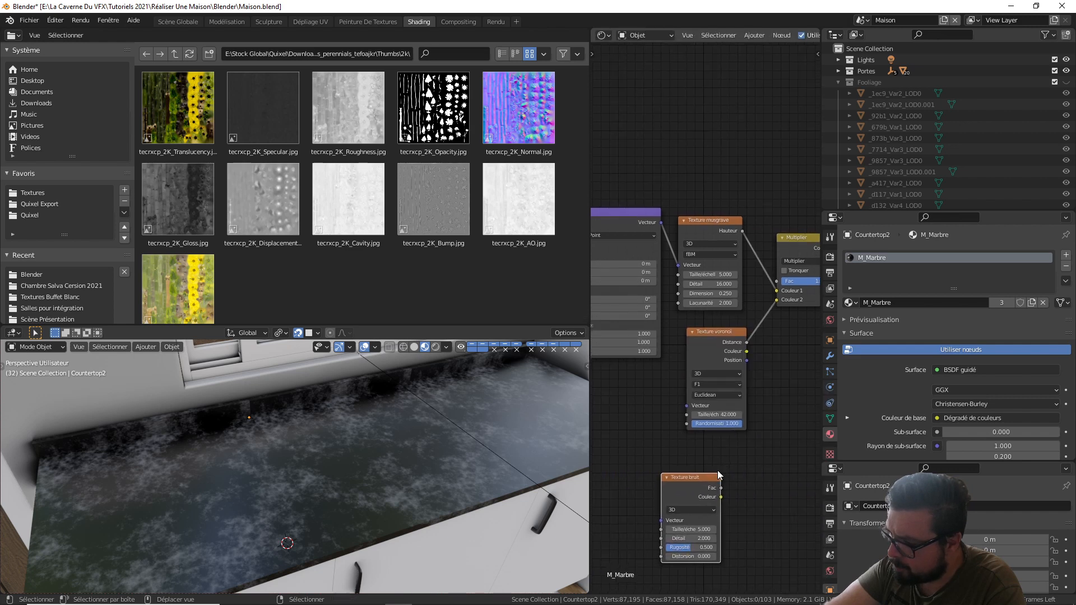
{"action": "left_click", "coordinate": [632, 472]}
{"action": "left_click_drag", "start_coordinate": [684, 417], "coordinate": [686, 406]}
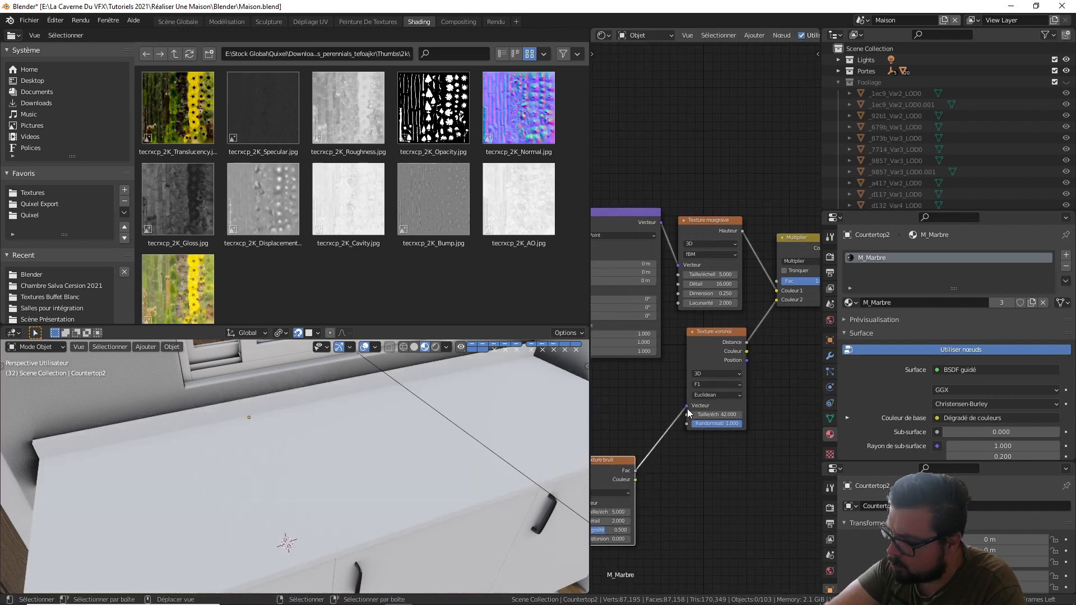
{"action": "middle_click_drag", "start_coordinate": [678, 451], "coordinate": [711, 412]}
{"action": "left_click_drag", "start_coordinate": [639, 431], "coordinate": [640, 406]}
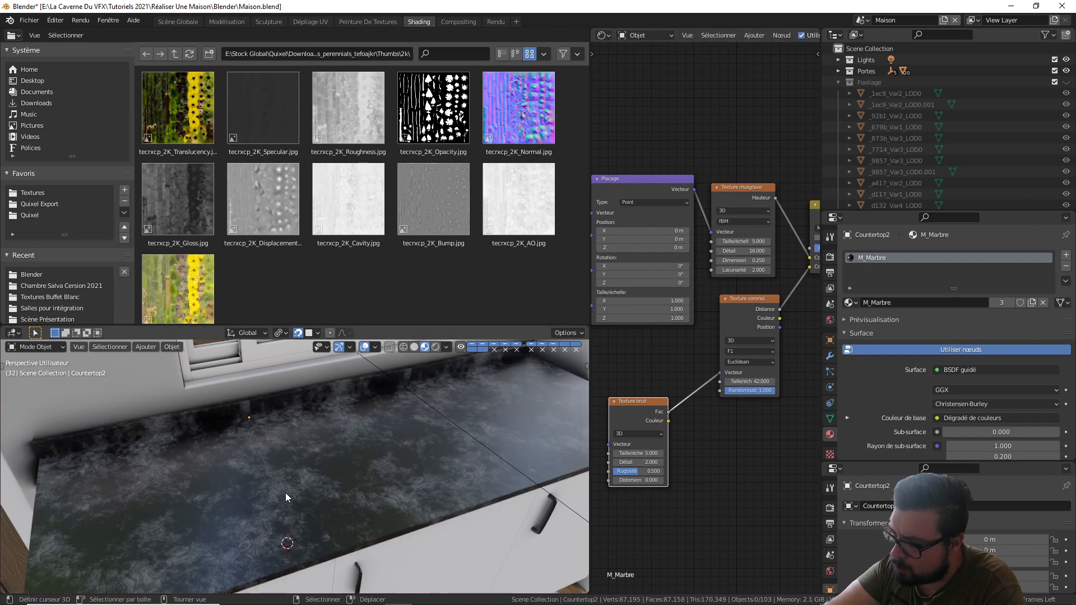
- Inspect the marble pattern up close and set the Noise texture's detail to 16
{"action": "middle_click_drag", "start_coordinate": [288, 487], "coordinate": [345, 400], "text": "shift"}
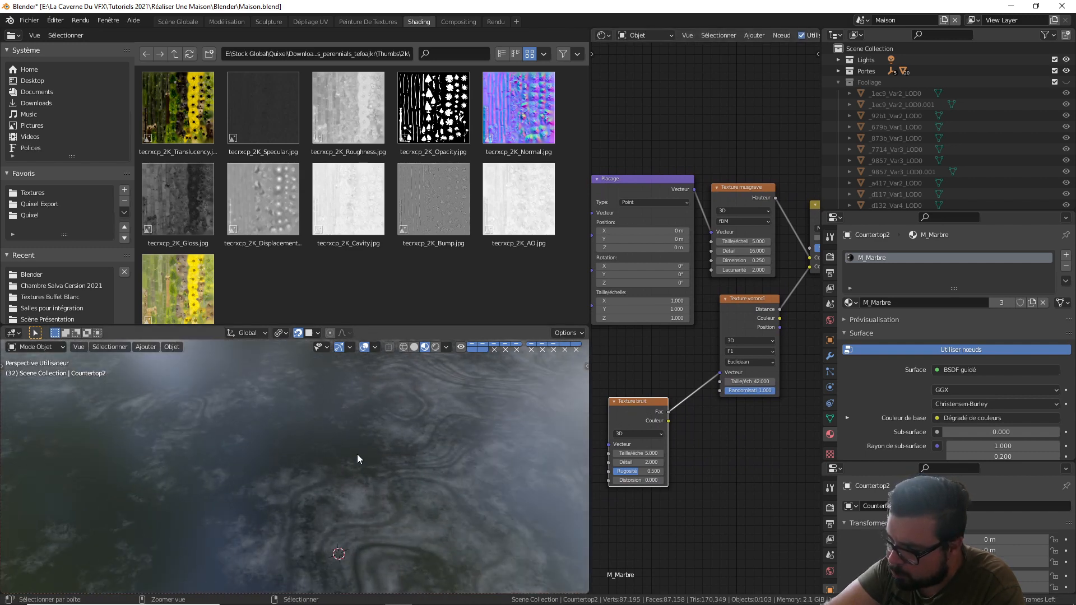
{"action": "middle_click_drag", "start_coordinate": [358, 455], "coordinate": [361, 459], "text": "shift"}
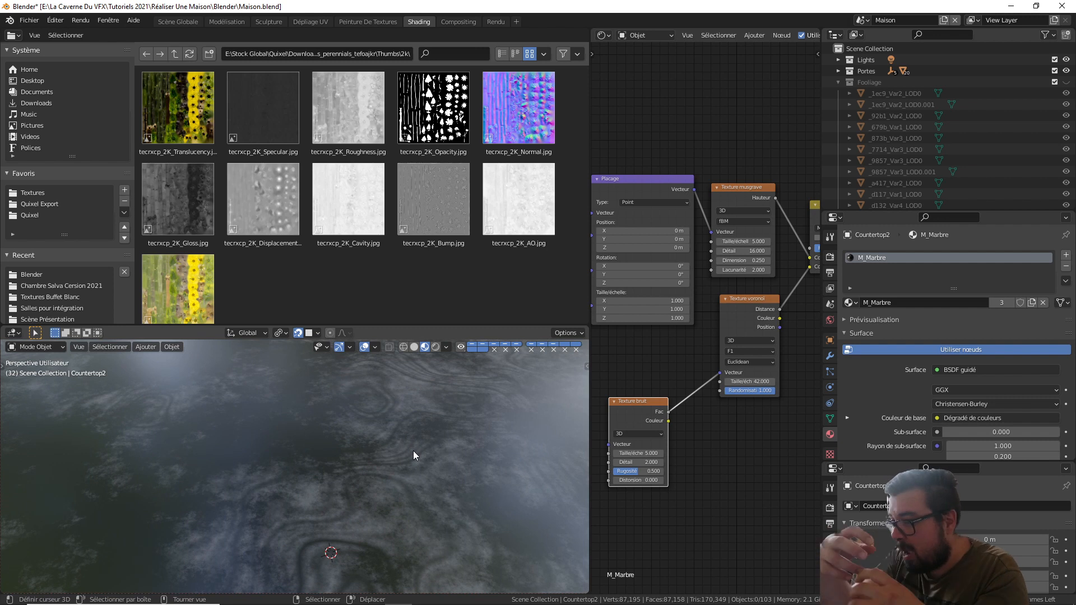
{"action": "left_click_drag", "start_coordinate": [638, 462], "coordinate": [670, 462]}
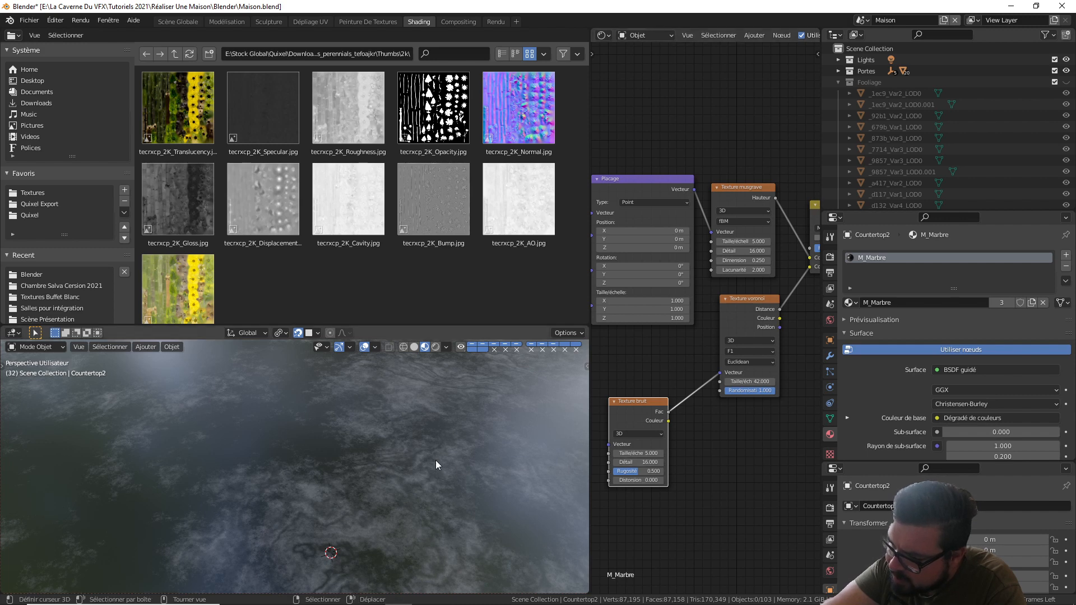
- Lighten the color ramp's grey stop at position 1.000 to an HSV value of about 0.210
{"action": "scroll", "coordinate": [436, 461], "scroll_direction": "down", "scroll_amount": 1}
{"action": "scroll", "coordinate": [651, 469], "scroll_direction": "down", "scroll_amount": 1}
{"action": "middle_click_drag", "start_coordinate": [695, 428], "coordinate": [619, 501]}
{"action": "middle_click_drag", "start_coordinate": [685, 377], "coordinate": [603, 423]}
{"action": "middle_click_drag", "start_coordinate": [718, 390], "coordinate": [633, 396]}
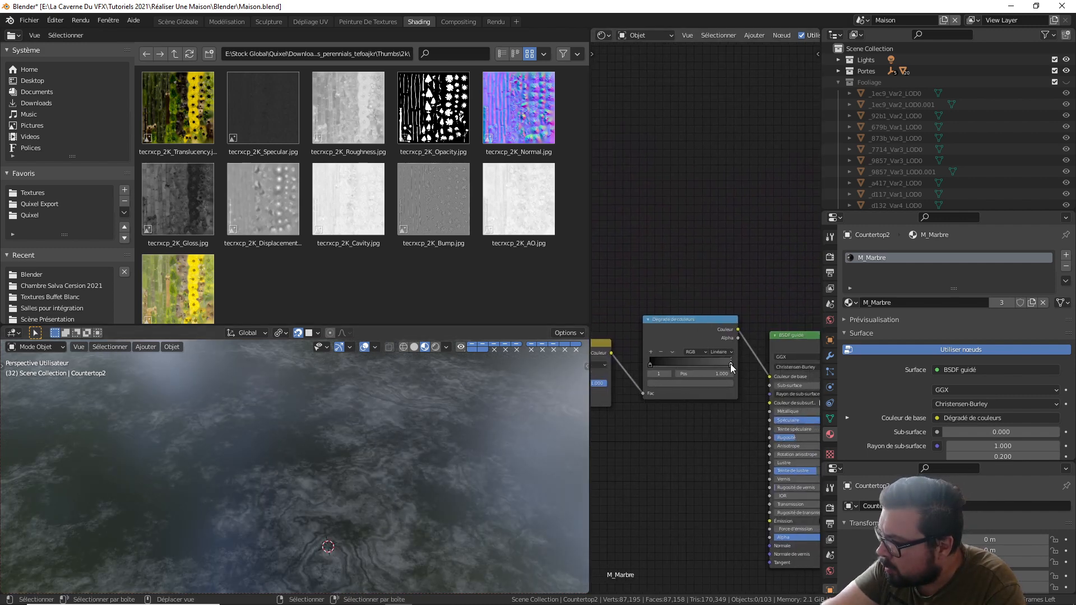
{"action": "left_click", "coordinate": [722, 384]}
{"action": "left_click_drag", "start_coordinate": [715, 309], "coordinate": [715, 299]}
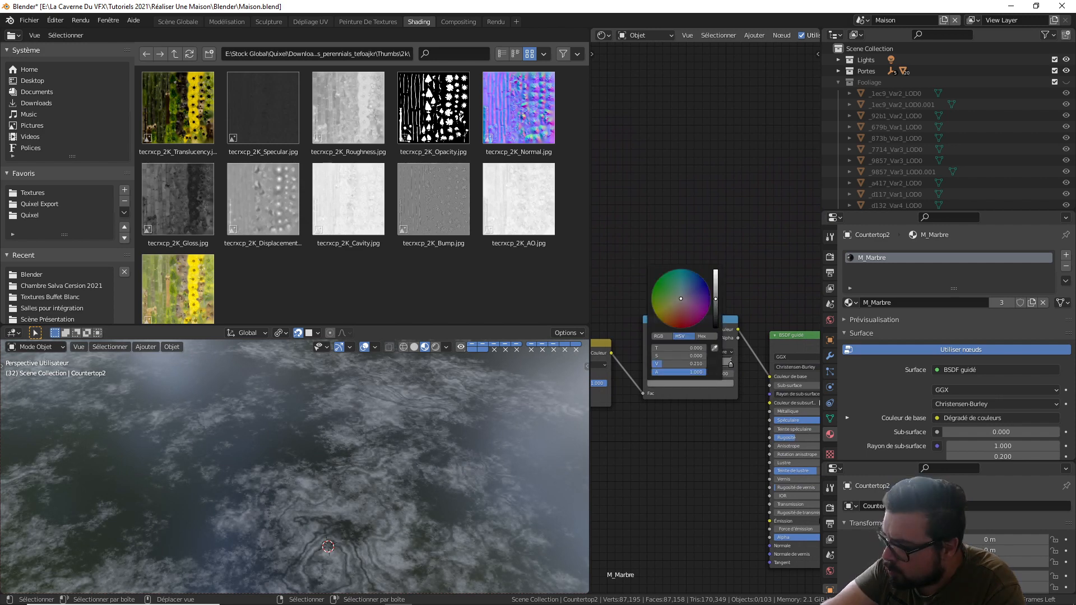
- Set the marble Principled BSDF's roughness to 0.1 and check the countertop's reflections
{"action": "scroll", "coordinate": [472, 418], "scroll_direction": "down", "scroll_amount": 3}
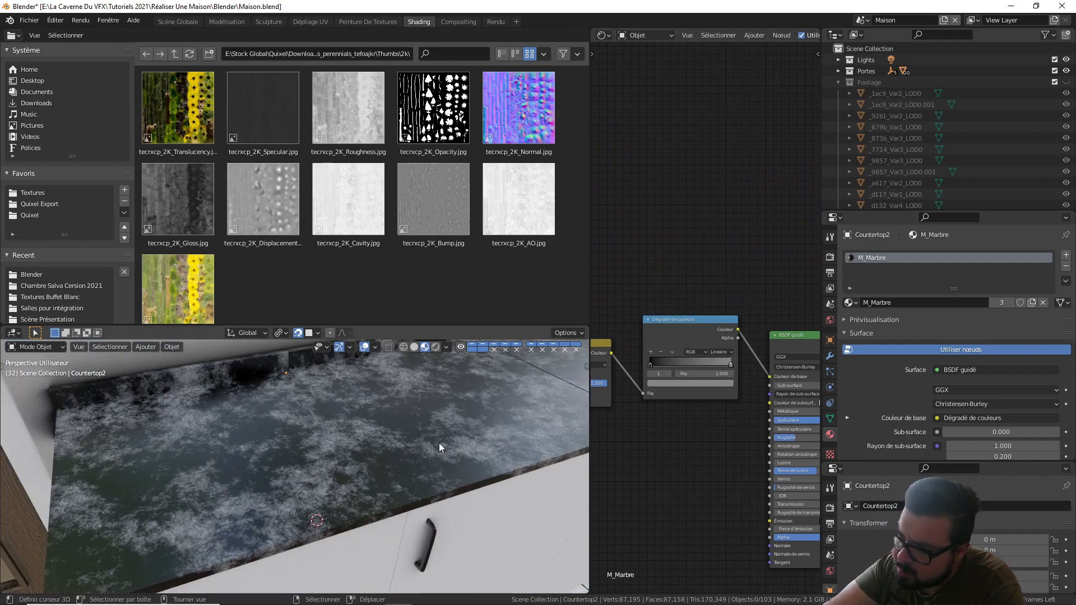
{"action": "middle_click_drag", "start_coordinate": [434, 447], "coordinate": [383, 418]}
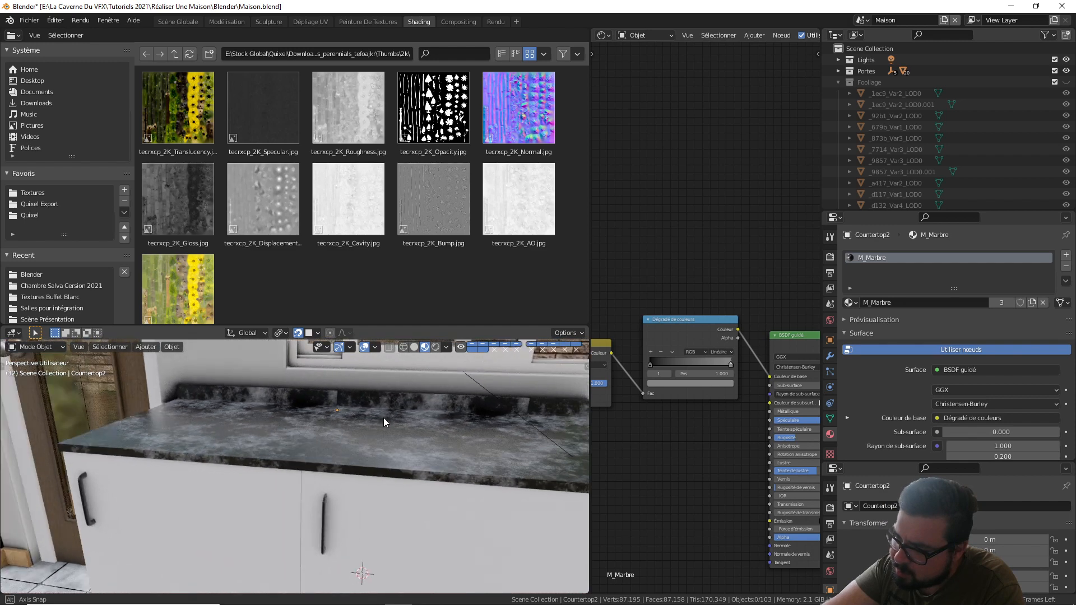
{"action": "middle_click_drag", "start_coordinate": [711, 468], "coordinate": [601, 468]}
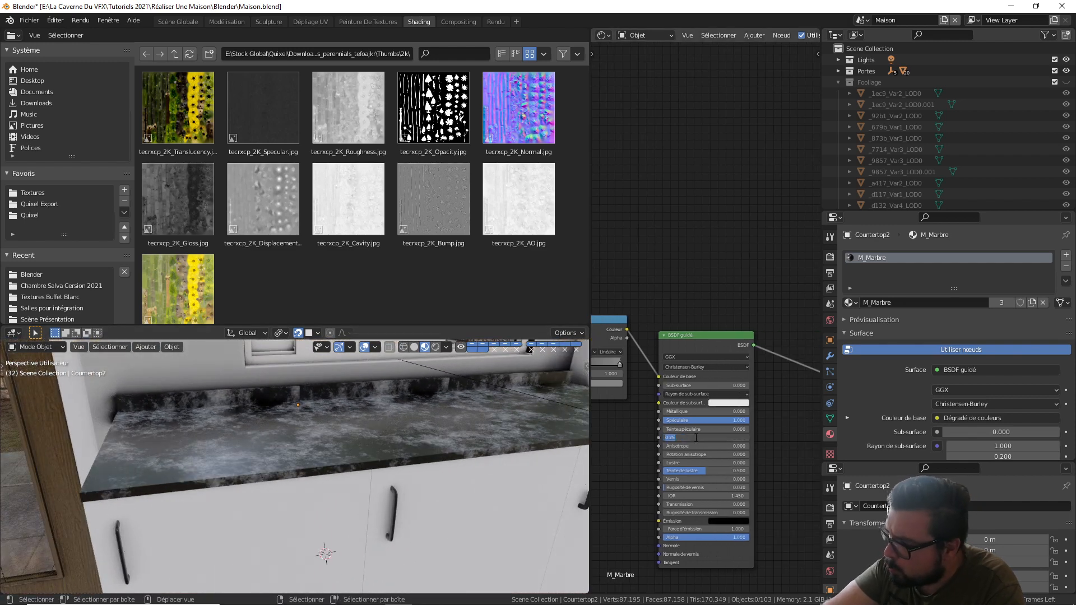
{"action": "type", "text": ".1"}
{"action": "key", "text": "Return"}
{"action": "middle_click_drag", "start_coordinate": [560, 417], "coordinate": [411, 452]}
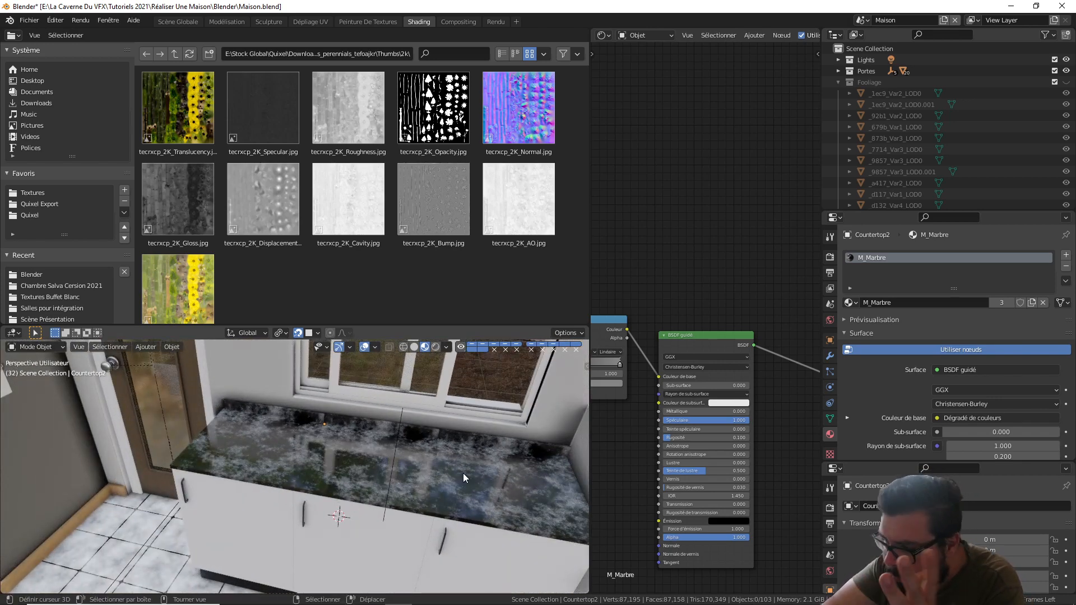
{"action": "middle_click_drag", "start_coordinate": [676, 490], "coordinate": [760, 449]}
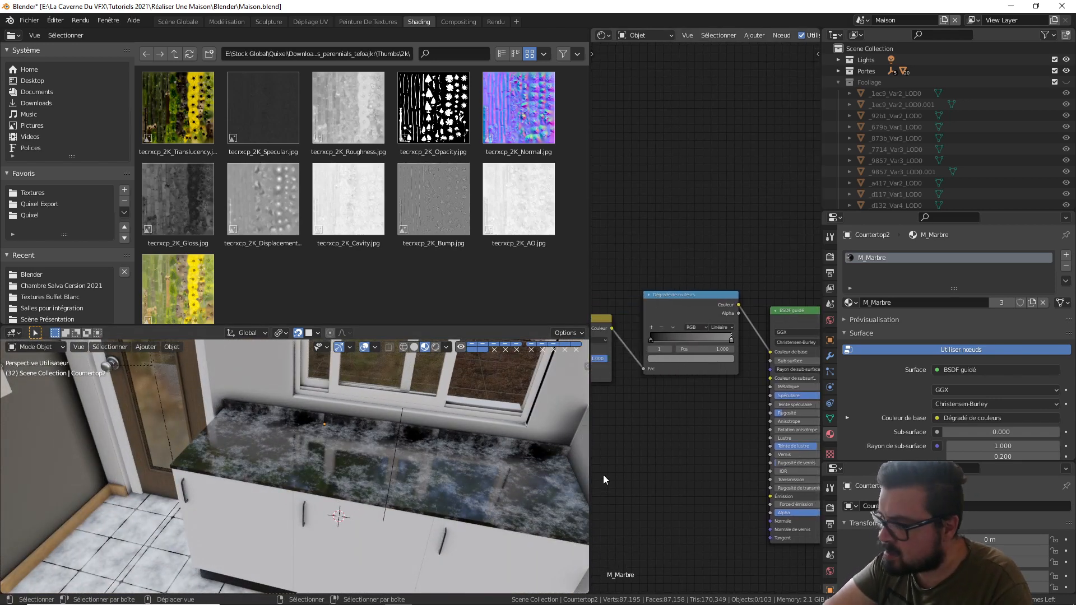
{"action": "middle_click_drag", "start_coordinate": [538, 484], "coordinate": [389, 445]}
{"action": "left_click", "coordinate": [321, 455]}
{"action": "key", "text": "x"}
{"action": "left_click", "coordinate": [386, 446]}
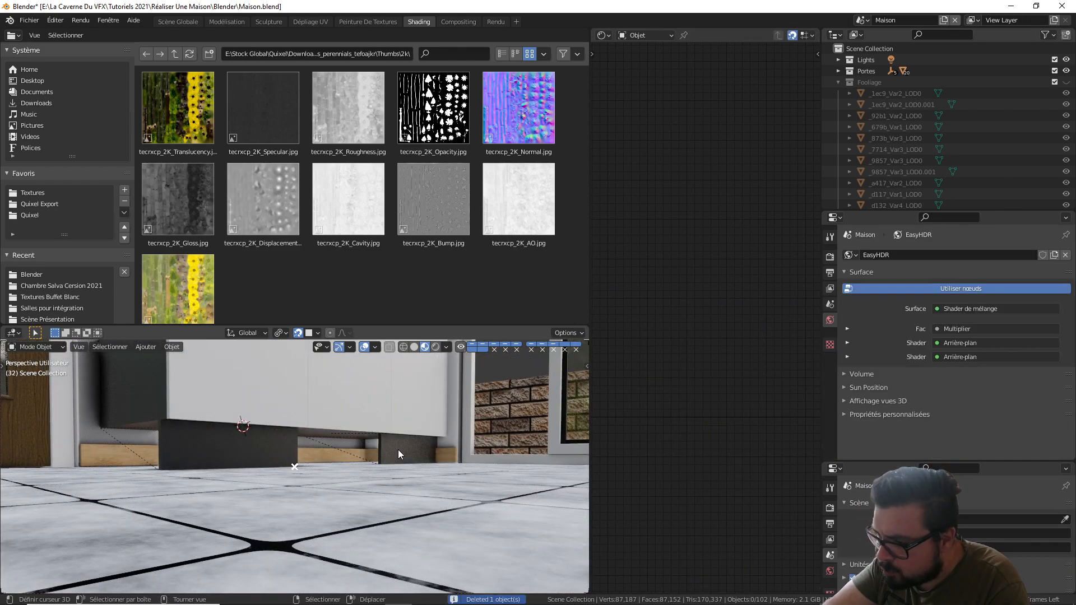
{"action": "key", "text": "ctrl+z"}
- Move the small baseboard piece along X by about -0.604 m against the neighbouring baseboard, and turn off snapping
{"action": "key", "text": "g"}
{"action": "key", "text": "x"}
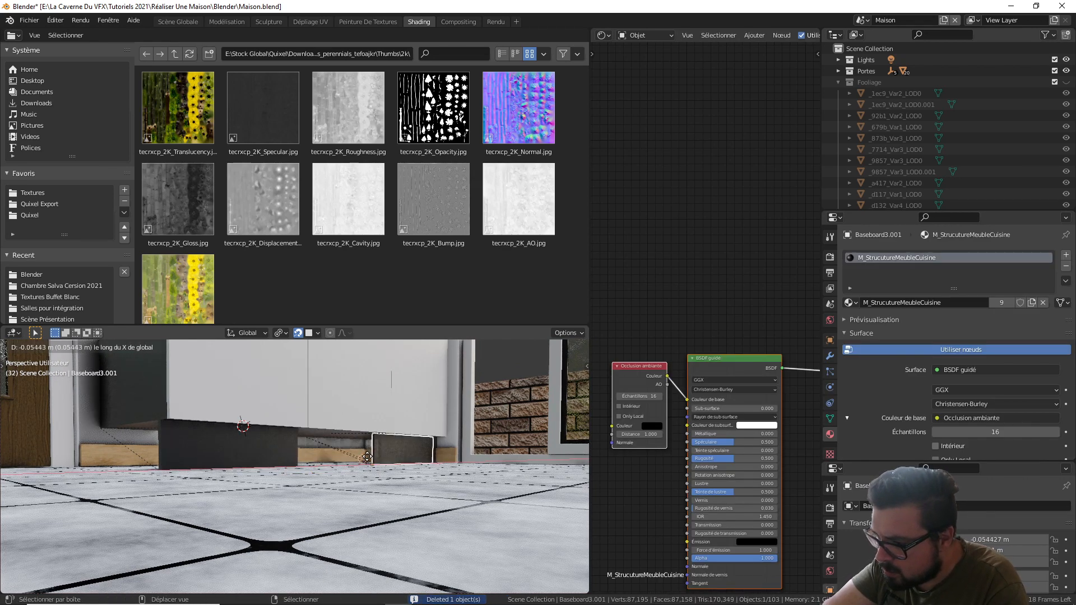
{"action": "left_click", "coordinate": [297, 452]}
{"action": "middle_click_drag", "start_coordinate": [343, 442], "coordinate": [294, 460]}
{"action": "left_click", "coordinate": [299, 332]}
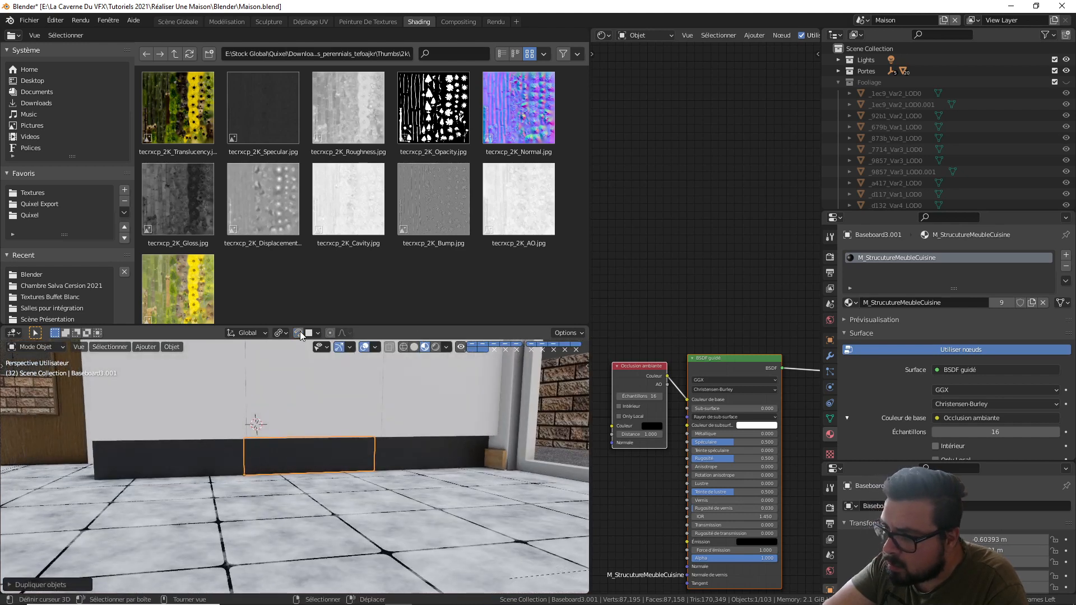
{"action": "scroll", "coordinate": [312, 429], "scroll_direction": "up", "scroll_amount": 5}
{"action": "middle_click_drag", "start_coordinate": [296, 431], "coordinate": [312, 426]}
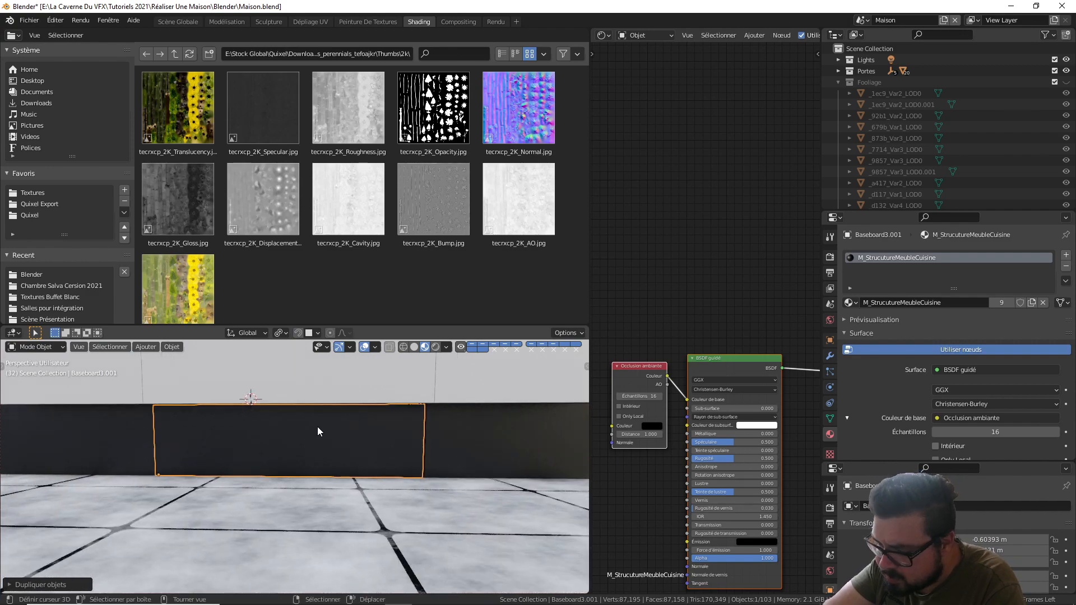
- Nudge the small baseboard piece along X to about -0.602 m to align it with its neighbour, and deselect everything
{"action": "key", "text": "shift+d"}
{"action": "key", "text": "x"}
{"action": "left_click", "coordinate": [320, 425]}
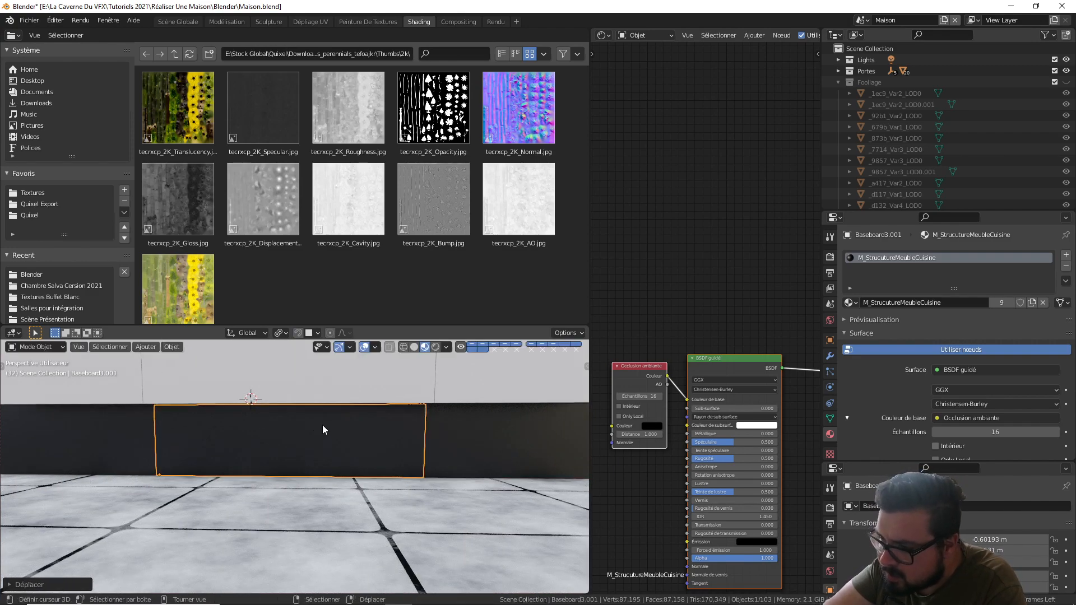
{"action": "key", "text": "a"}
{"action": "left_click", "coordinate": [328, 378]}
- Try to copy modifiers to the floor cabinets' countertops, doors and baseboards, with the third baseboard as the active object
{"action": "scroll", "coordinate": [319, 384], "scroll_direction": "down", "scroll_amount": 4}
{"action": "middle_click_drag", "start_coordinate": [313, 385], "coordinate": [206, 473]}
{"action": "scroll", "coordinate": [237, 401], "scroll_direction": "down", "scroll_amount": 5}
{"action": "scroll", "coordinate": [177, 448], "scroll_direction": "down", "scroll_amount": 5}
{"action": "right_click", "coordinate": [142, 469]}
{"action": "middle_click_drag", "start_coordinate": [304, 484], "coordinate": [360, 450]}
{"action": "right_click", "coordinate": [359, 438], "text": "shift"}
{"action": "right_click", "coordinate": [346, 472], "text": "shift"}
{"action": "scroll", "coordinate": [338, 476], "scroll_direction": "up", "scroll_amount": 3}
{"action": "right_click", "coordinate": [385, 499], "text": "shift"}
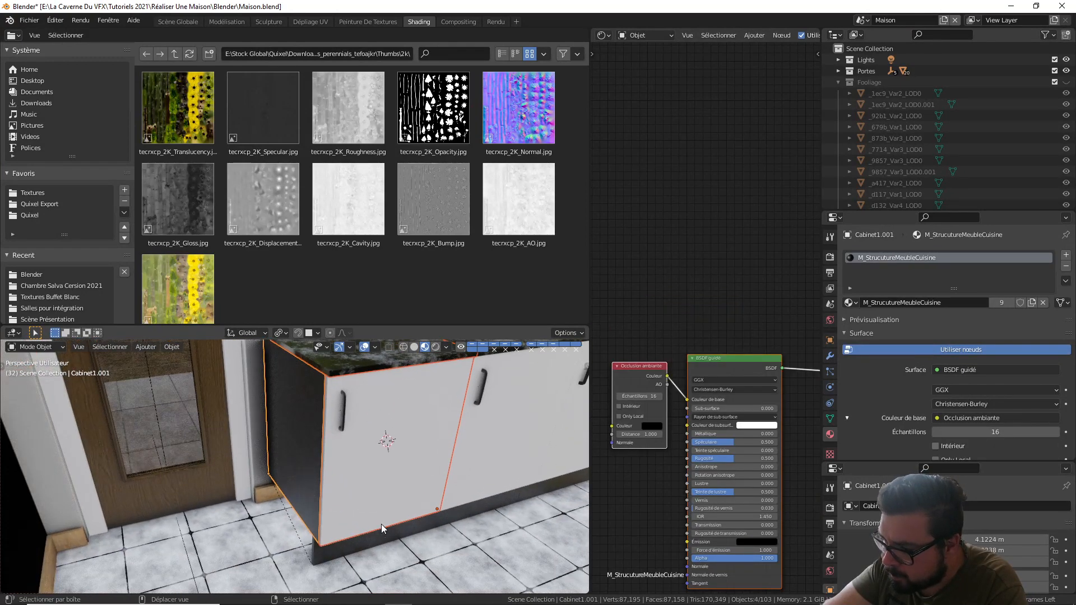
{"action": "right_click", "coordinate": [381, 525], "text": "shift"}
{"action": "middle_click_drag", "start_coordinate": [479, 492], "coordinate": [368, 542], "text": "shift"}
{"action": "right_click", "coordinate": [387, 409], "text": "shift"}
{"action": "right_click", "coordinate": [391, 511], "text": "shift"}
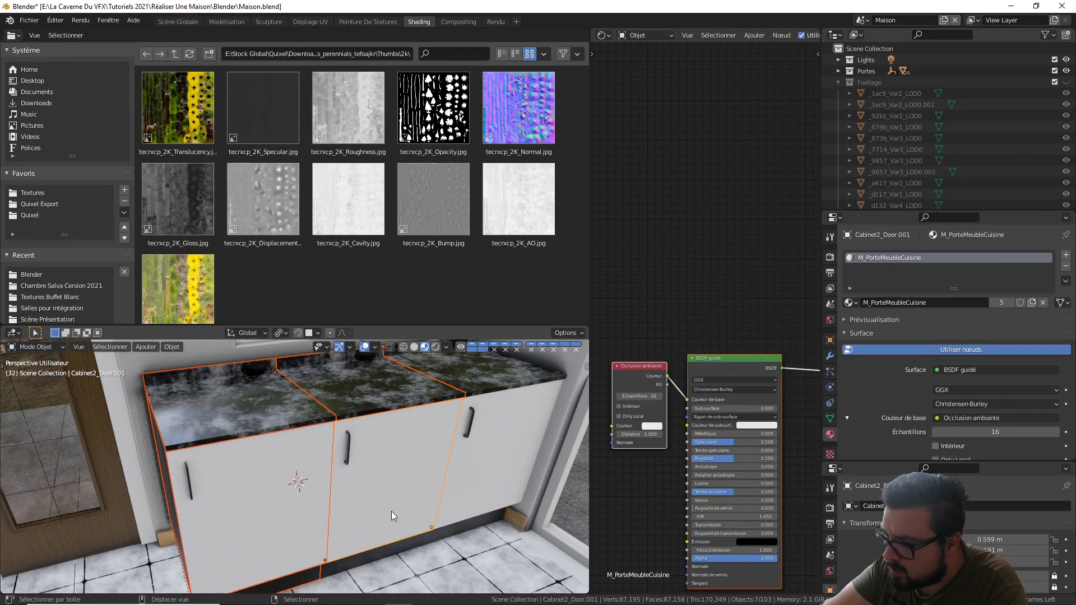
{"action": "right_click", "coordinate": [490, 369], "text": "shift"}
{"action": "right_click", "coordinate": [491, 425], "text": "shift"}
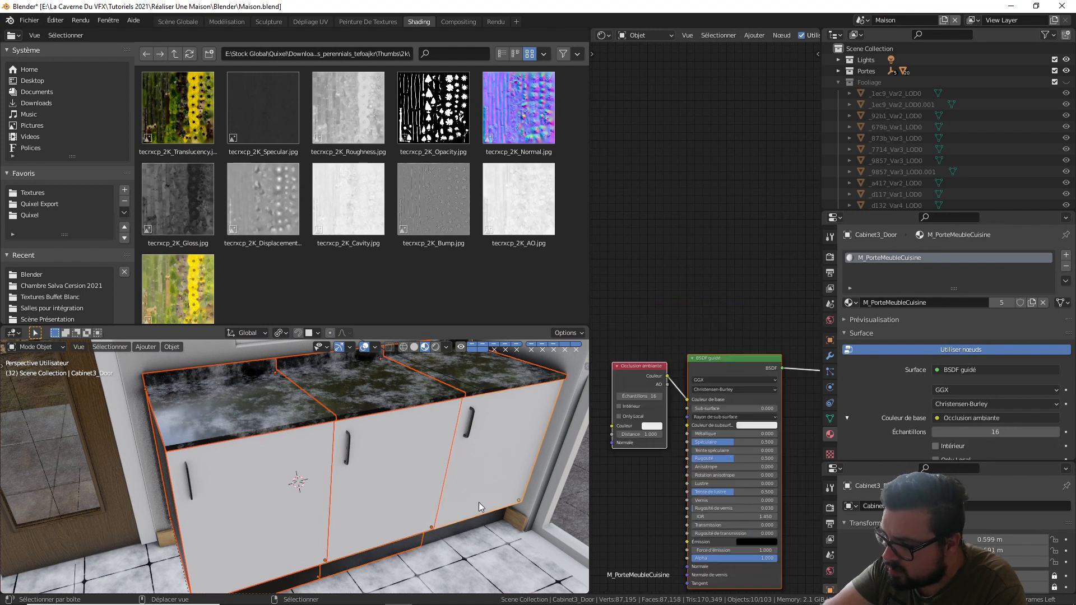
{"action": "right_click", "coordinate": [476, 522], "text": "shift"}
{"action": "middle_click_drag", "start_coordinate": [476, 523], "coordinate": [422, 484], "text": "shift"}
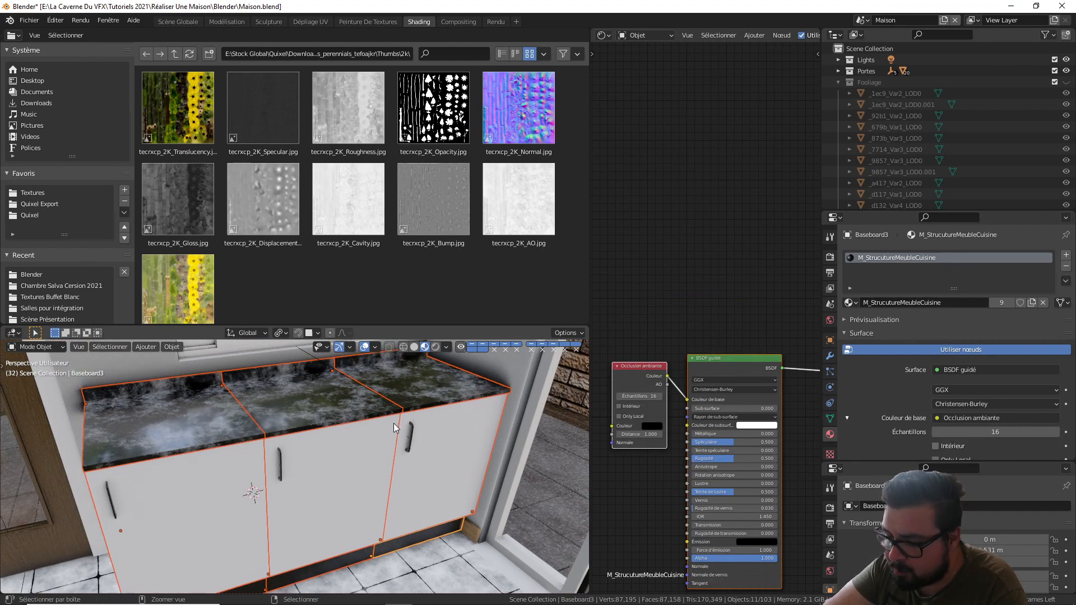
{"action": "key", "text": "ctrl+c"}
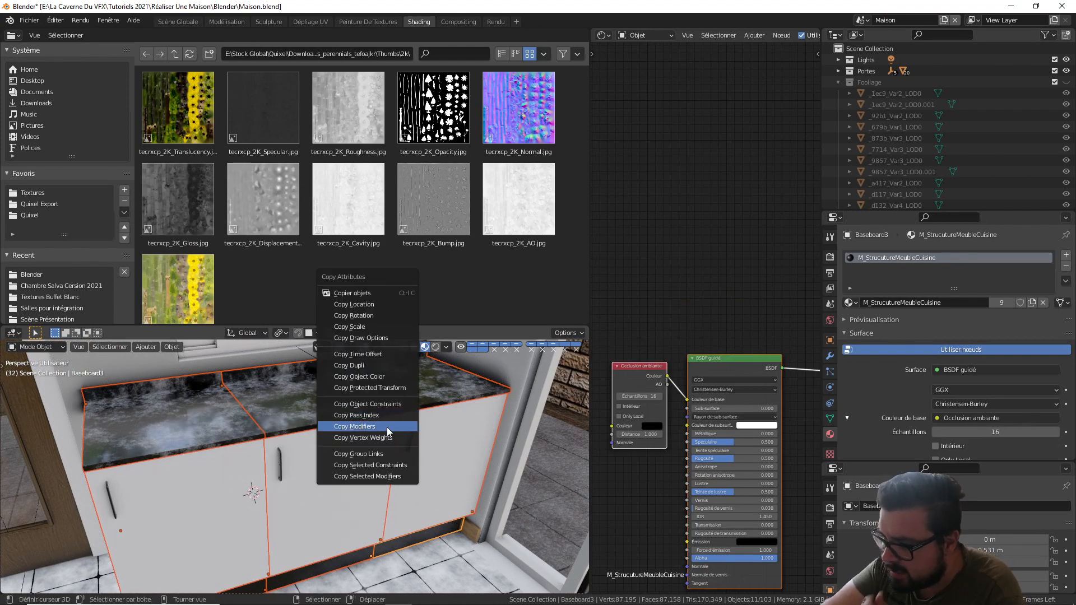
{"action": "left_click", "coordinate": [386, 427]}
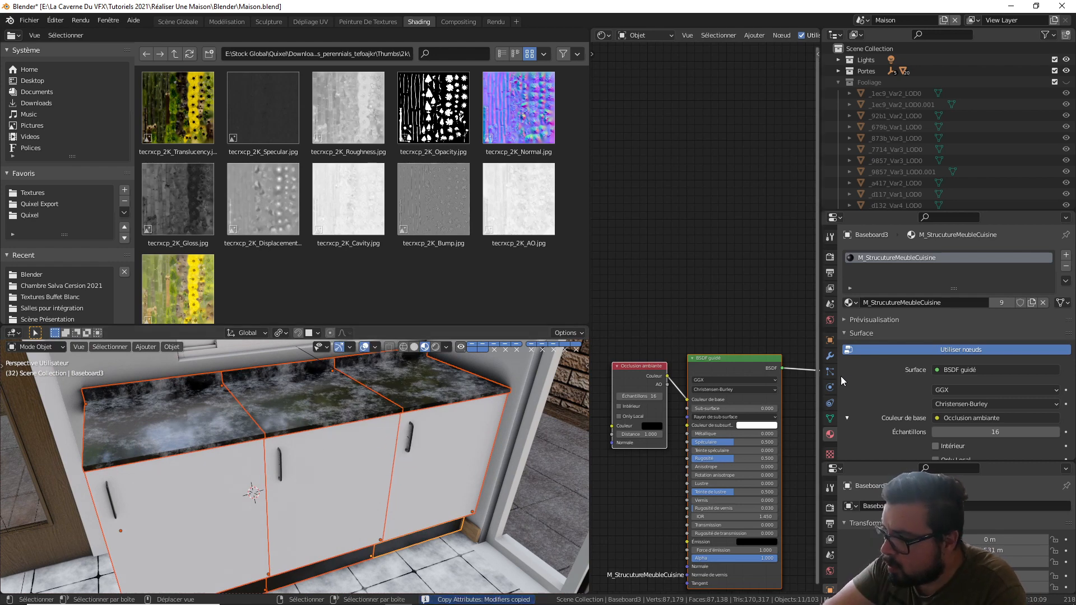
{"action": "left_click", "coordinate": [830, 356]}
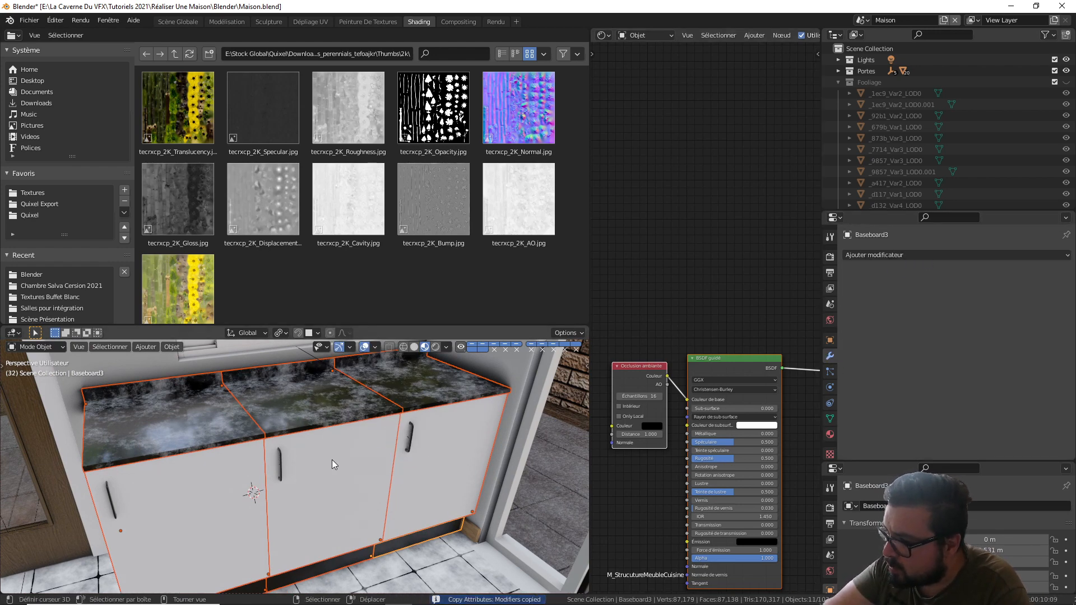
- Copy the Bevel and Weighted Normal modifiers from the neighbouring wall cabinet door to the wall cabinet door nearest the entrance door
{"action": "middle_click_drag", "start_coordinate": [332, 460], "coordinate": [414, 449]}
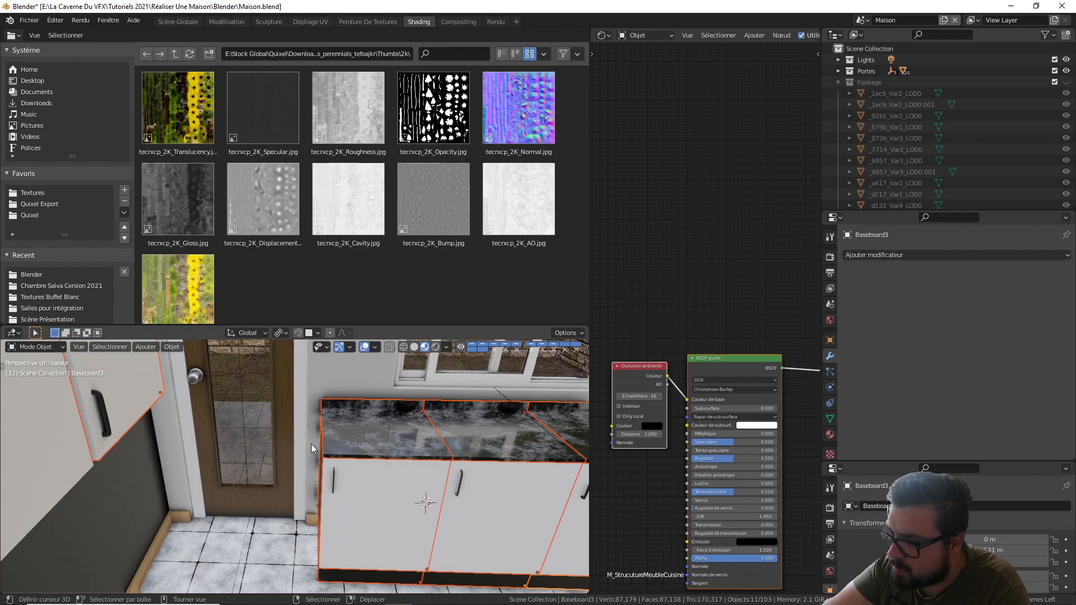
{"action": "left_click", "coordinate": [157, 373]}
{"action": "middle_click_drag", "start_coordinate": [153, 377], "coordinate": [208, 439]}
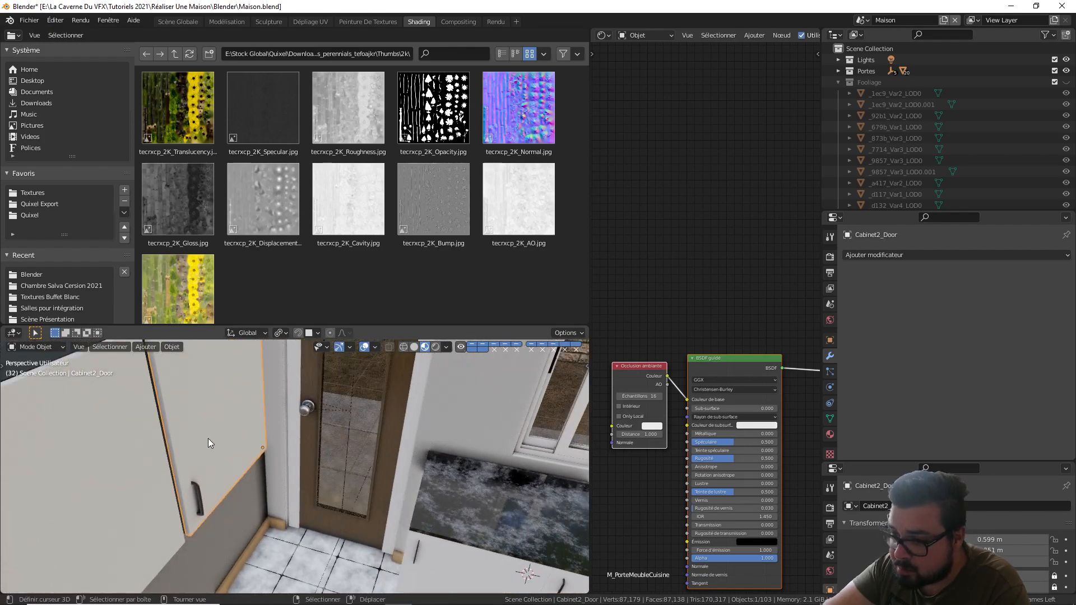
{"action": "scroll", "coordinate": [204, 439], "scroll_direction": "up", "scroll_amount": 1}
{"action": "left_click_drag", "start_coordinate": [188, 439], "coordinate": [224, 451], "text": "shift"}
{"action": "left_click", "coordinate": [152, 450]}
{"action": "scroll", "coordinate": [169, 442], "scroll_direction": "down", "scroll_amount": 2}
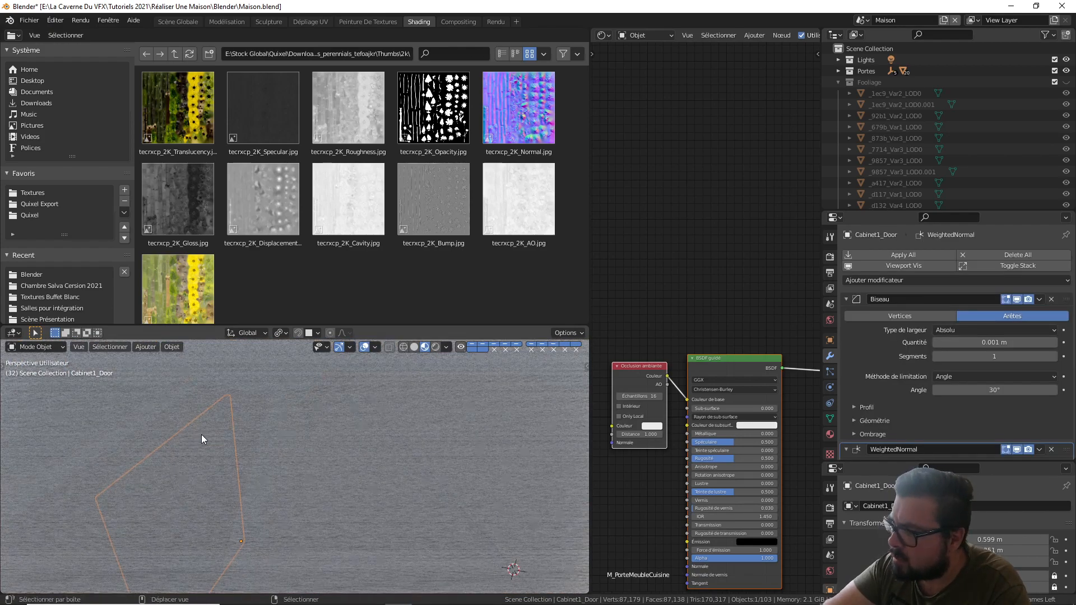
{"action": "scroll", "coordinate": [209, 443], "scroll_direction": "up", "scroll_amount": 4}
{"action": "middle_click_drag", "start_coordinate": [201, 435], "coordinate": [270, 489], "text": "shift"}
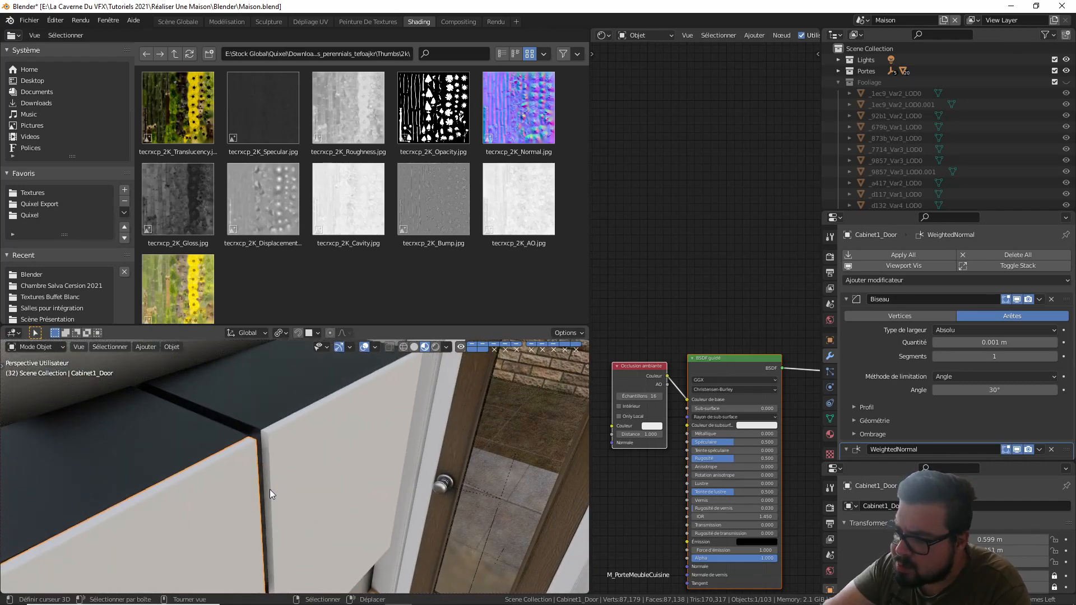
{"action": "left_click", "coordinate": [310, 452]}
{"action": "left_click", "coordinate": [227, 466], "text": "shift"}
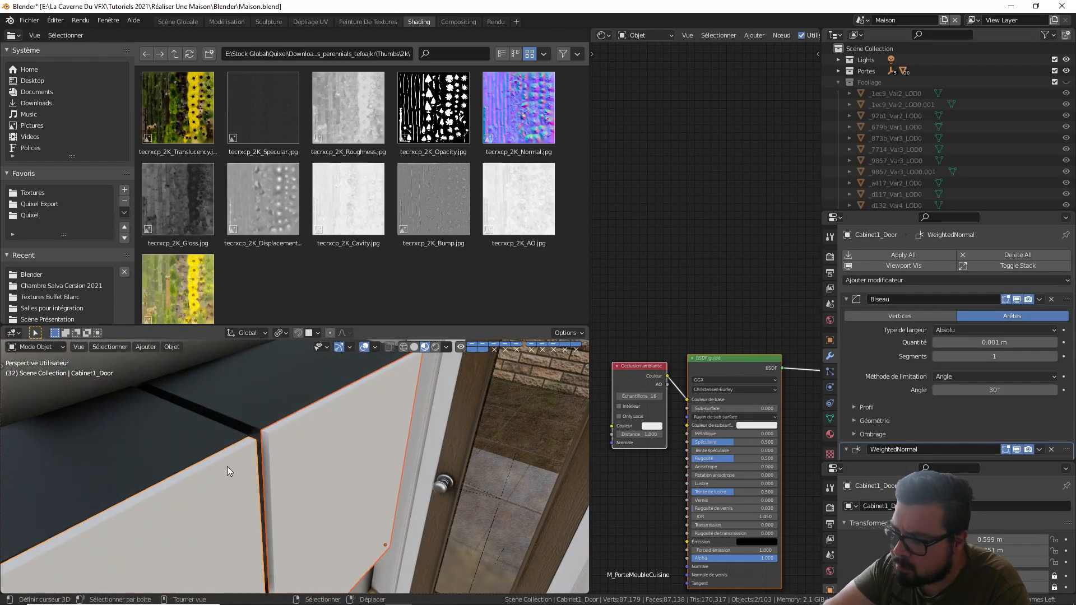
{"action": "key", "text": "ctrl+c"}
{"action": "left_click", "coordinate": [257, 466]}
{"action": "left_click", "coordinate": [274, 412]}
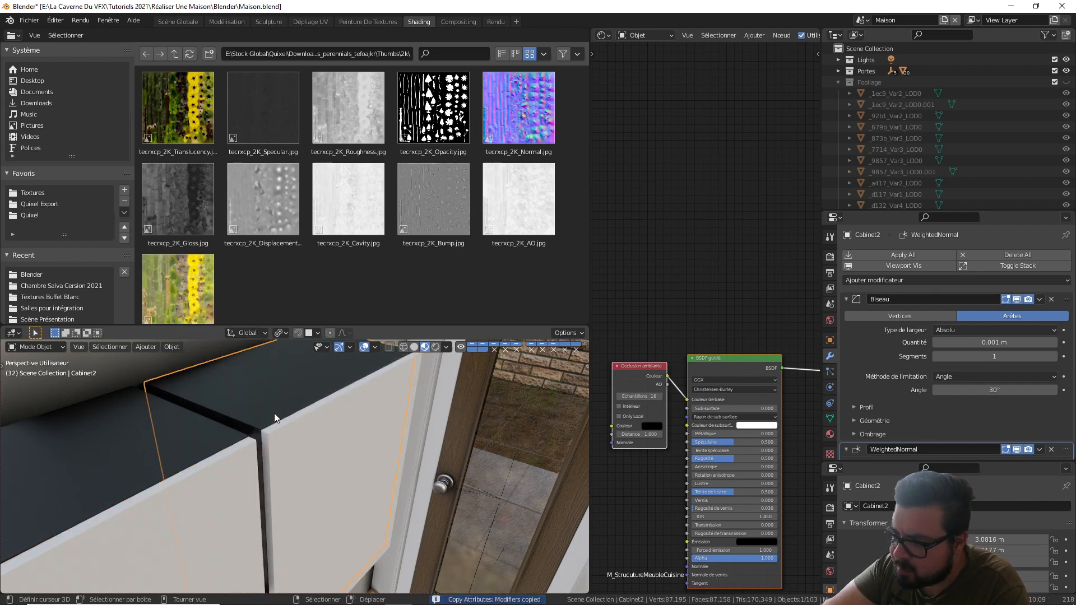
- Copy the wall cabinet door's Bevel and Weighted Normal modifiers to the three floor cabinets' countertops, doors and baseboards
{"action": "left_click", "coordinate": [287, 439]}
{"action": "middle_click_drag", "start_coordinate": [405, 472], "coordinate": [361, 385], "text": "shift"}
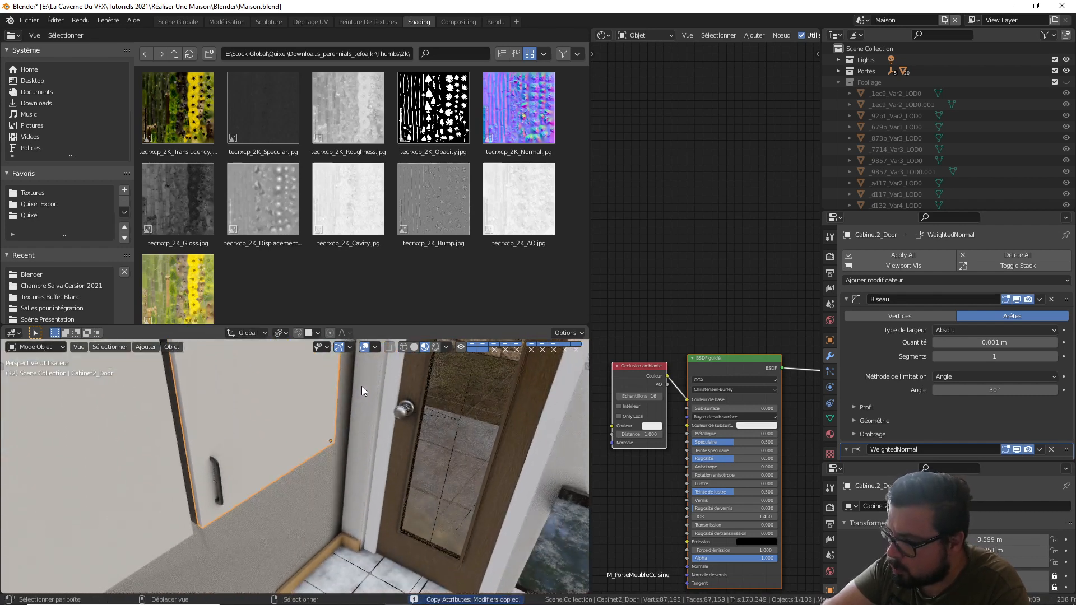
{"action": "scroll", "coordinate": [362, 386], "scroll_direction": "down", "scroll_amount": 4}
{"action": "scroll", "coordinate": [413, 458], "scroll_direction": "up", "scroll_amount": 3}
{"action": "middle_click_drag", "start_coordinate": [413, 458], "coordinate": [440, 405], "text": "shift"}
{"action": "left_click", "coordinate": [439, 406], "text": "shift"}
{"action": "left_click", "coordinate": [409, 485], "text": "shift"}
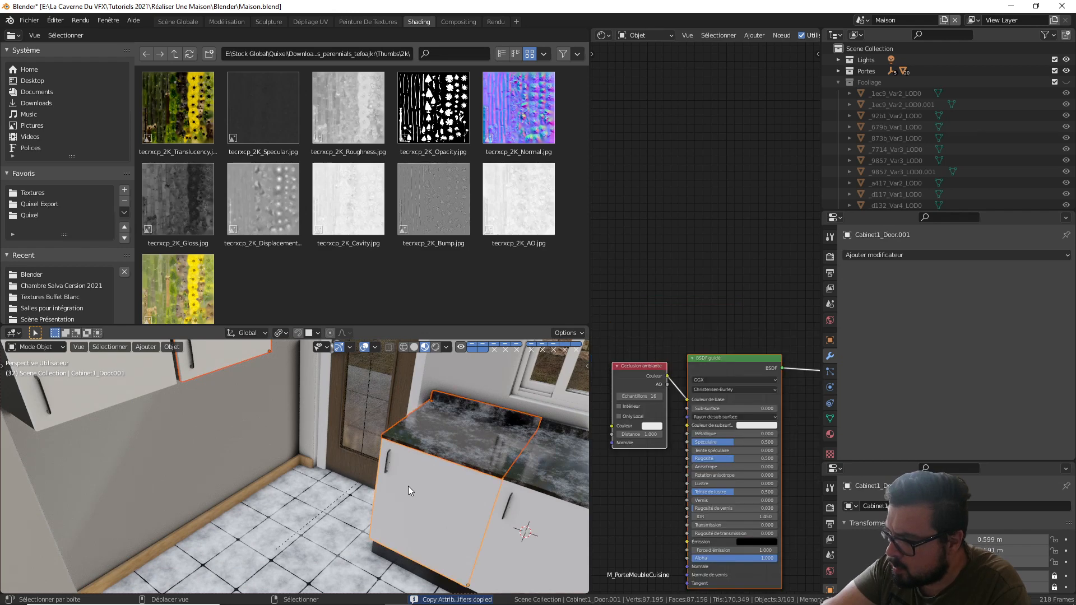
{"action": "middle_click_drag", "start_coordinate": [408, 486], "coordinate": [446, 501]}
{"action": "left_click", "coordinate": [429, 540], "text": "shift"}
{"action": "middle_click_drag", "start_coordinate": [429, 540], "coordinate": [371, 512]}
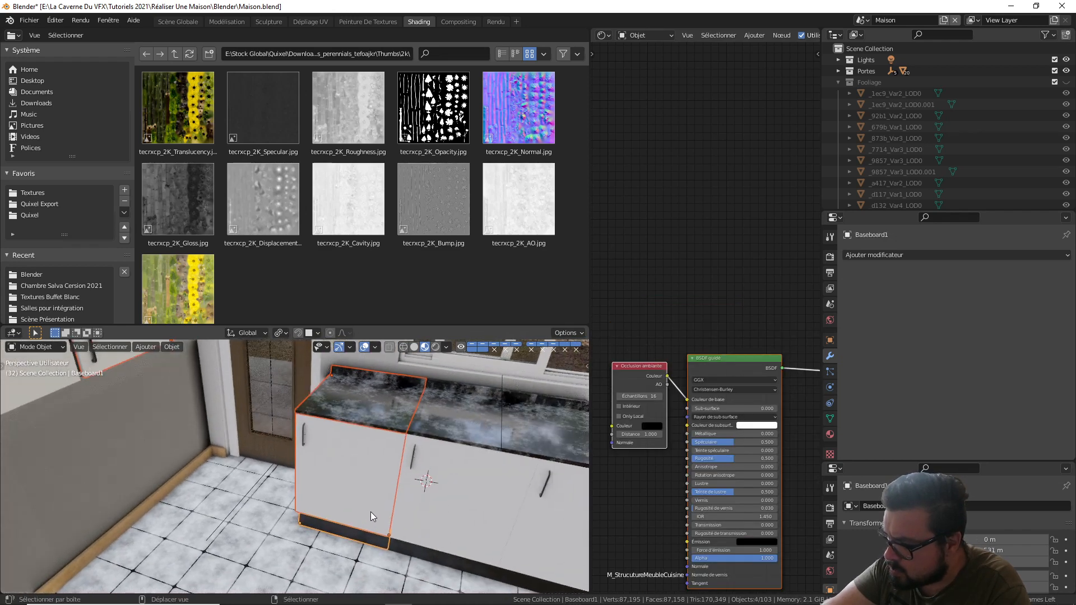
{"action": "left_click", "coordinate": [476, 429], "text": "shift"}
{"action": "left_click", "coordinate": [468, 467], "text": "shift"}
{"action": "left_click", "coordinate": [440, 555], "text": "shift"}
{"action": "middle_click_drag", "start_coordinate": [440, 525], "coordinate": [366, 509], "text": "shift"}
{"action": "left_click", "coordinate": [516, 412], "text": "shift"}
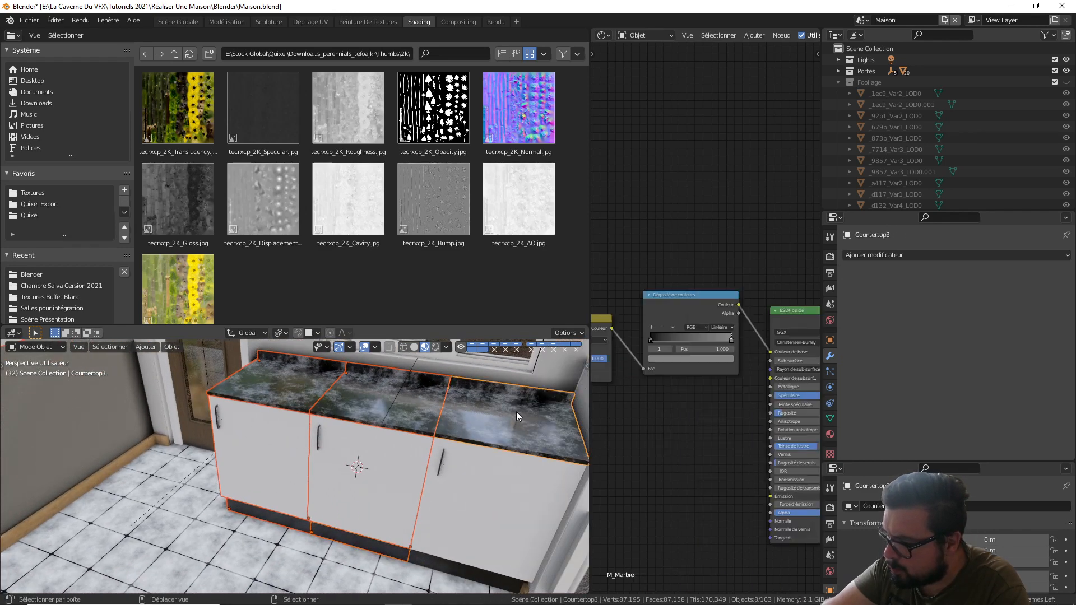
{"action": "left_click", "coordinate": [480, 512], "text": "shift"}
{"action": "left_click", "coordinate": [455, 566], "text": "shift"}
{"action": "middle_click_drag", "start_coordinate": [215, 431], "coordinate": [364, 498], "text": "shift"}
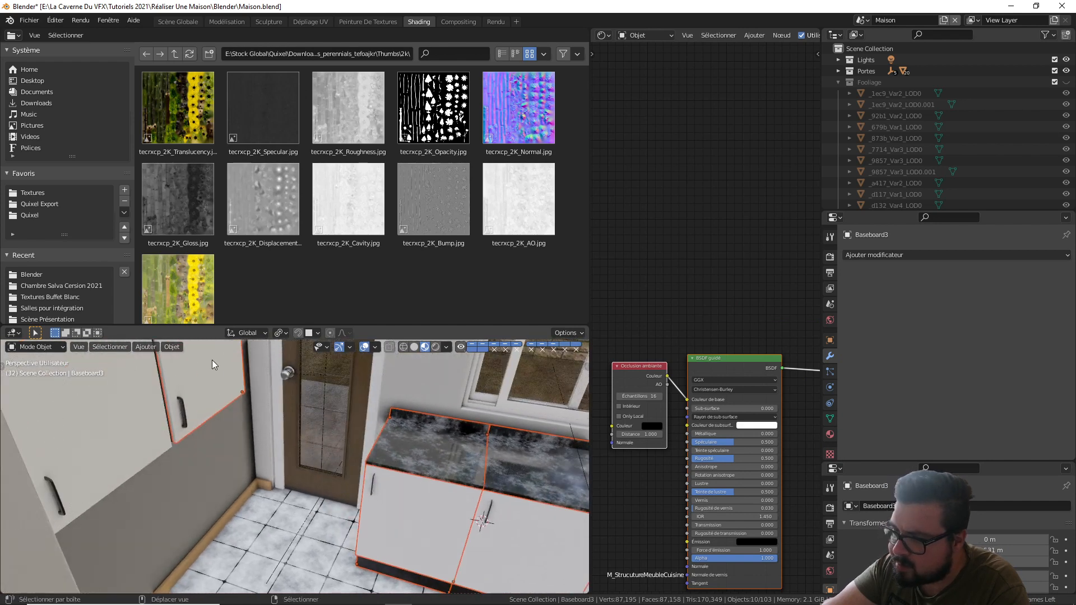
{"action": "left_click", "coordinate": [214, 359], "text": "shift"}
{"action": "key", "text": "ctrl+c"}
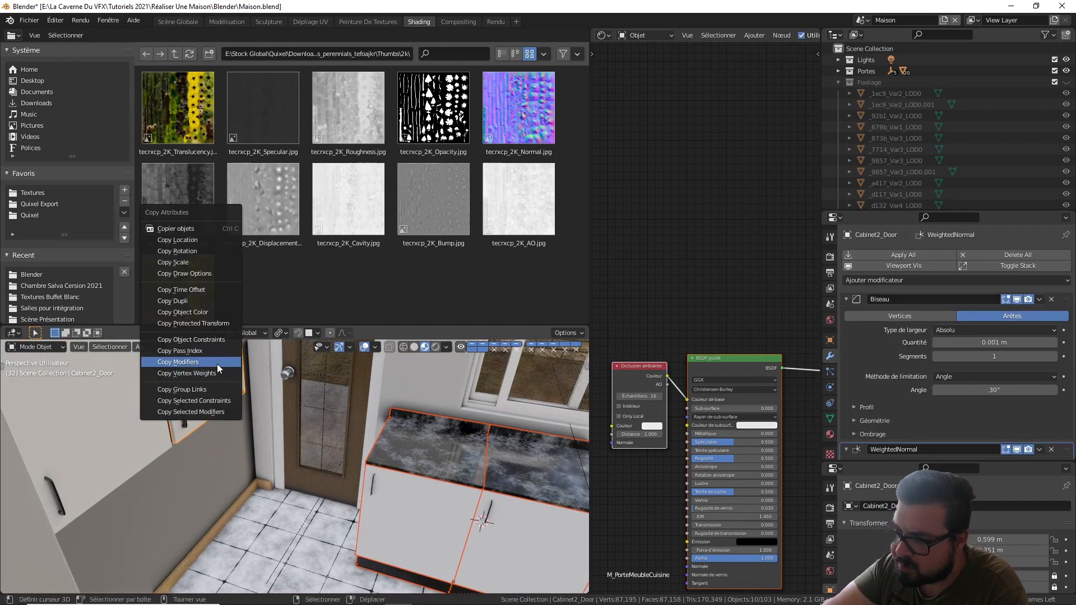
{"action": "left_click", "coordinate": [217, 364]}
- Enable Auto Smooth in the mesh normals settings for the first floor cabinet's countertop and door
{"action": "mouse_move", "coordinate": [391, 435]}
{"action": "middle_mouse_down", "text": "shift"}
{"action": "mouse_move", "coordinate": [341, 421]}
{"action": "mouse_move", "coordinate": [401, 432]}
{"action": "middle_mouse_up", "text": "shift"}
{"action": "scroll", "coordinate": [394, 444], "scroll_direction": "up", "scroll_amount": 4}
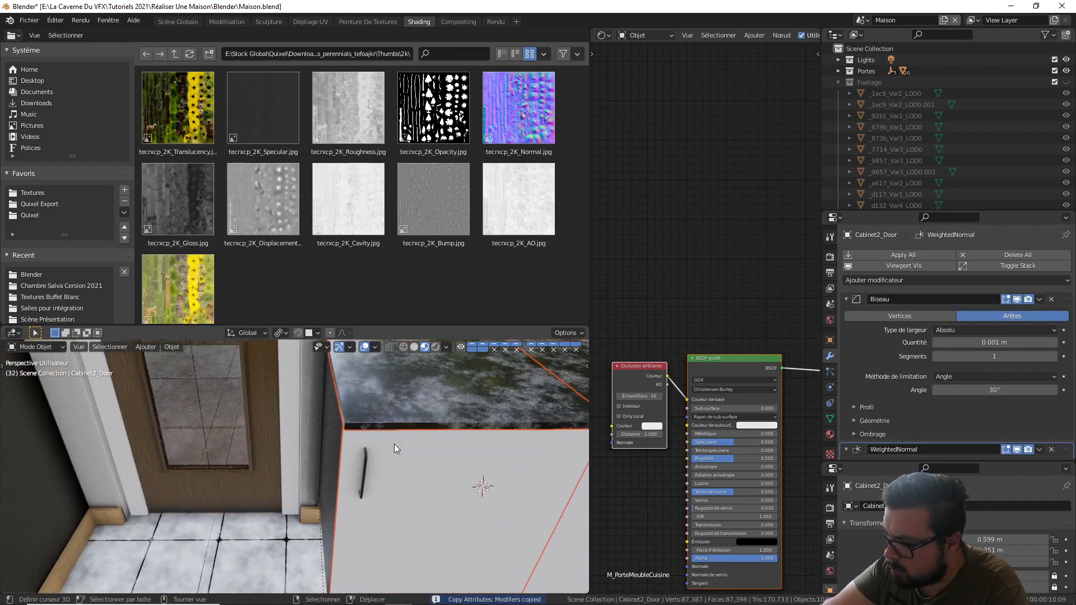
{"action": "key", "text": "a"}
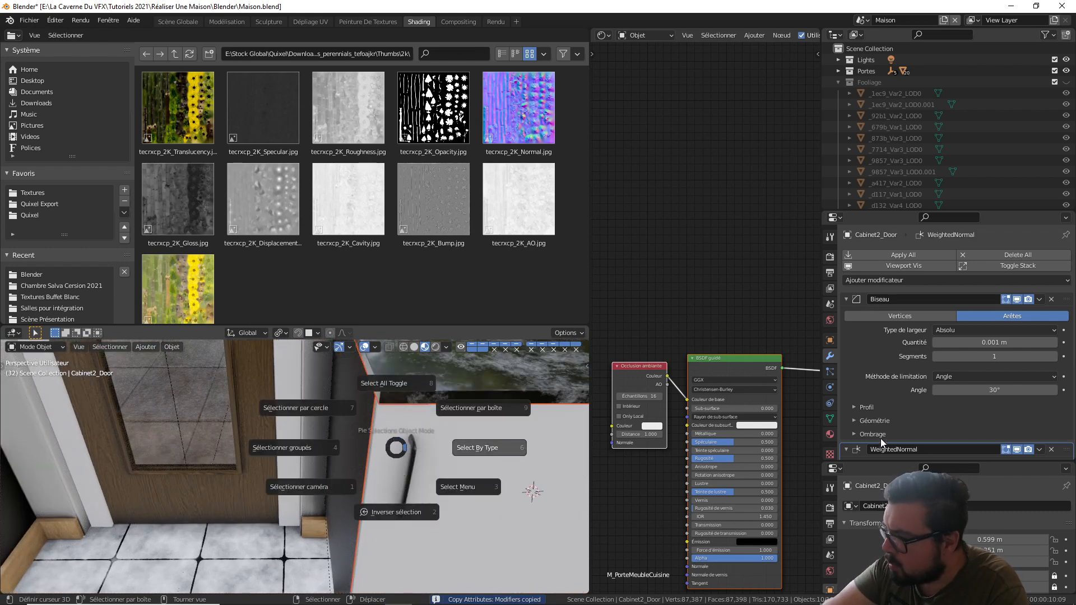
{"action": "left_click", "coordinate": [834, 419]}
{"action": "left_click", "coordinate": [454, 388]}
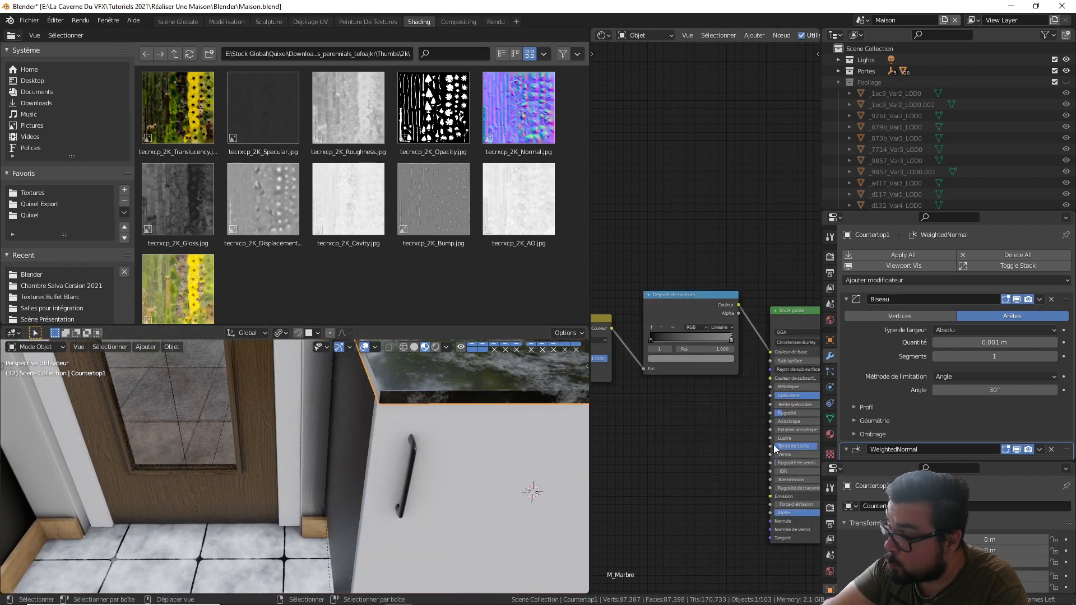
{"action": "left_click", "coordinate": [830, 419]}
{"action": "scroll", "coordinate": [950, 385], "scroll_direction": "down", "scroll_amount": 6}
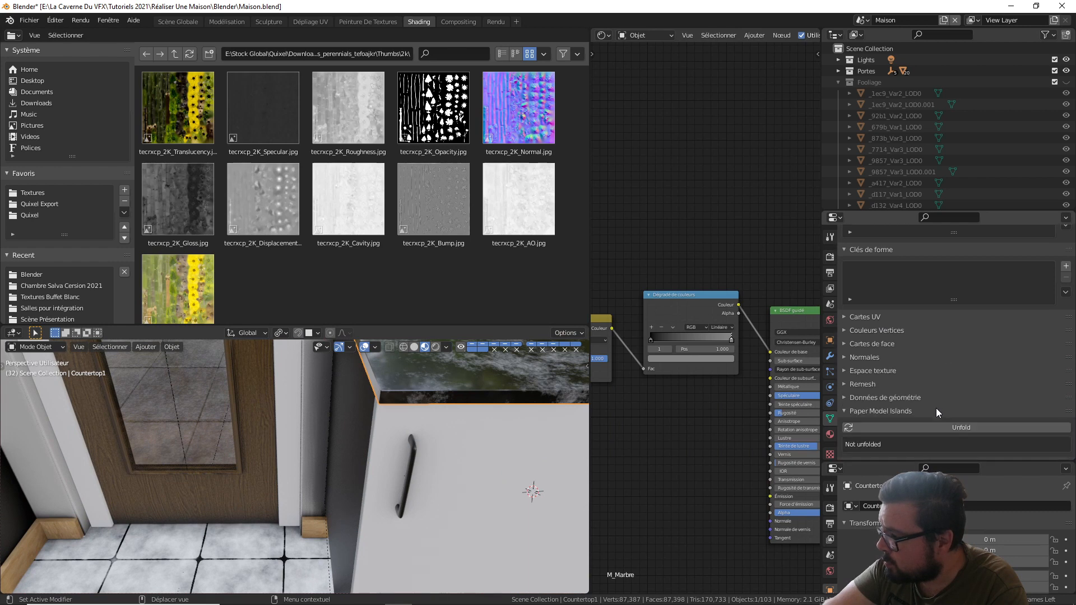
{"action": "left_click", "coordinate": [855, 312]}
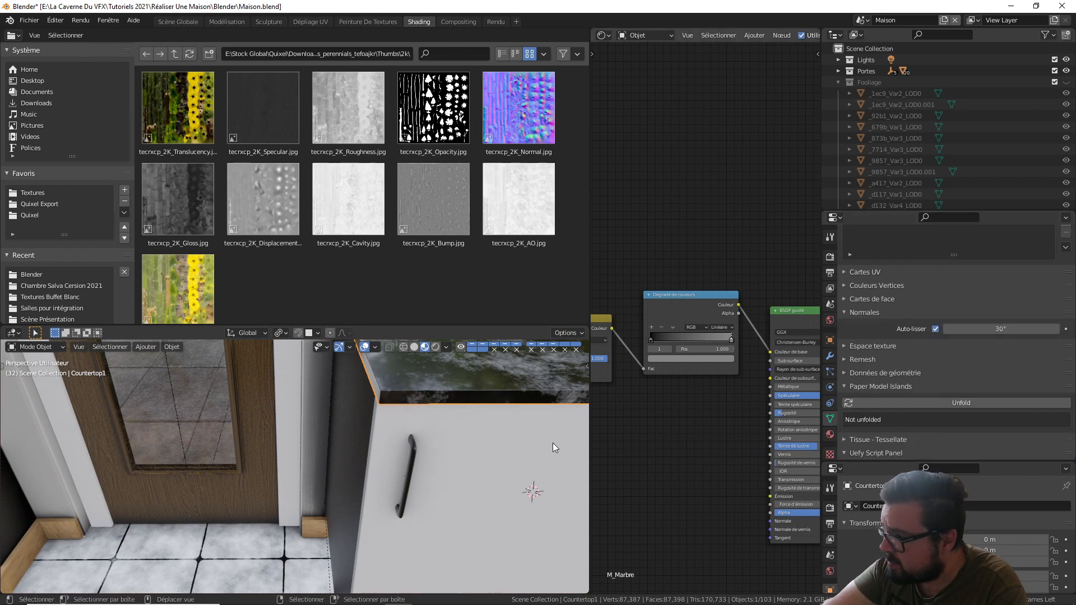
{"action": "left_click", "coordinate": [553, 443]}
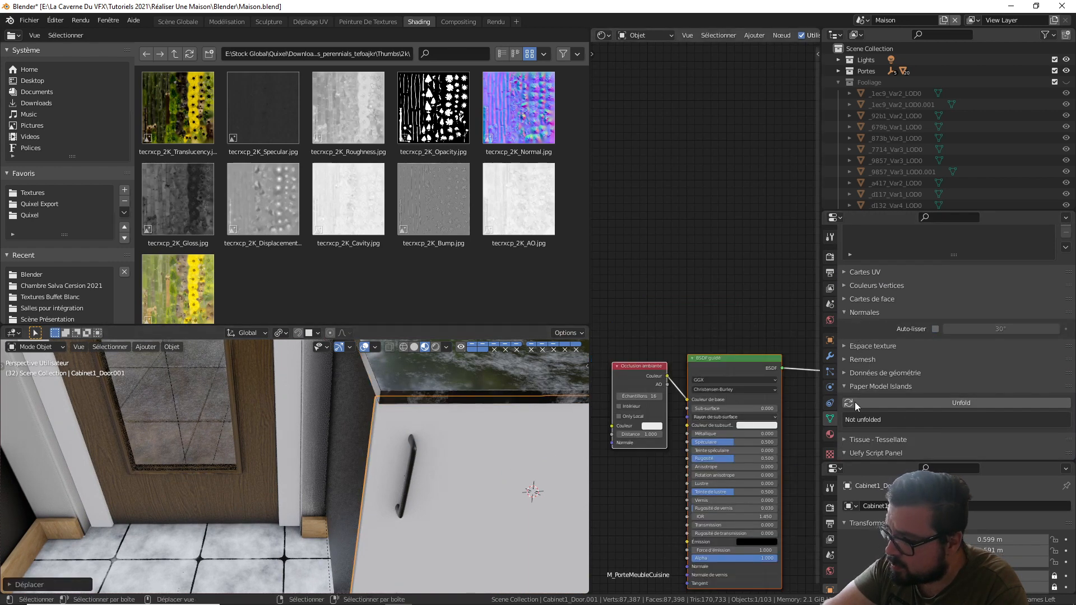
{"action": "left_click", "coordinate": [370, 408]}
{"action": "left_click", "coordinate": [935, 329]}
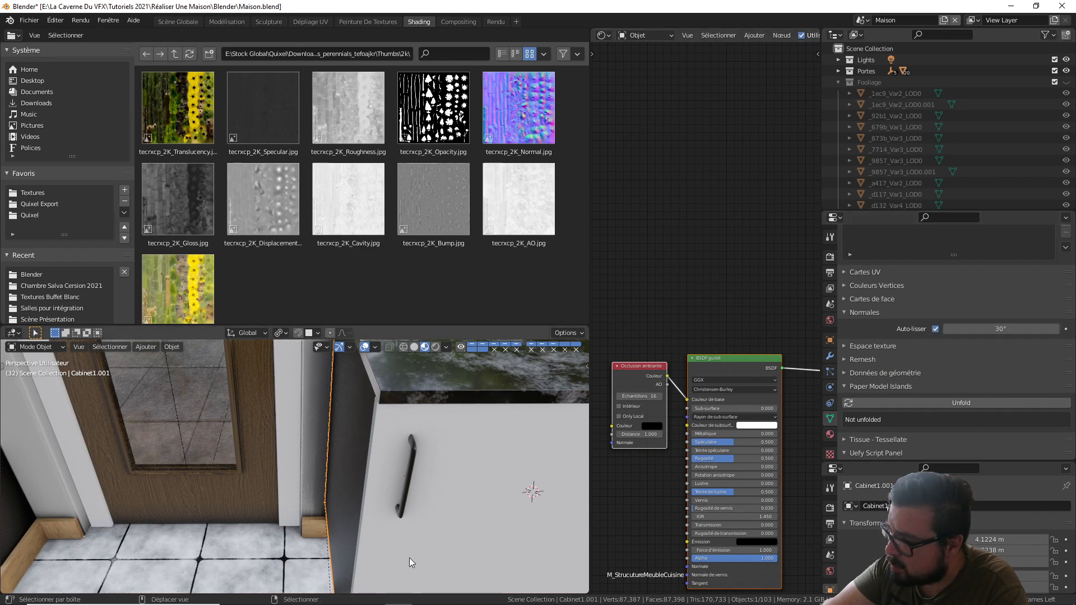
- Enable Auto Smooth for the baseboards under the first and middle floor cabinets
{"action": "middle_click_drag", "start_coordinate": [409, 557], "coordinate": [372, 486]}
{"action": "scroll", "coordinate": [415, 499], "scroll_direction": "up", "scroll_amount": 1}
{"action": "left_click", "coordinate": [415, 499]}
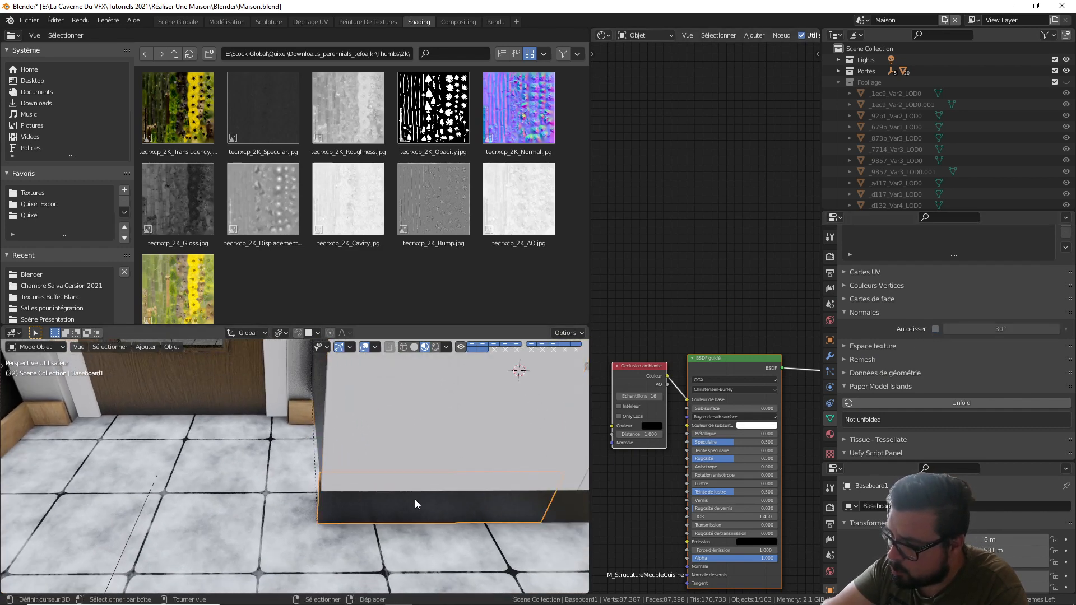
{"action": "left_click", "coordinate": [938, 326]}
{"action": "middle_click_drag", "start_coordinate": [548, 475], "coordinate": [379, 508], "text": "shift"}
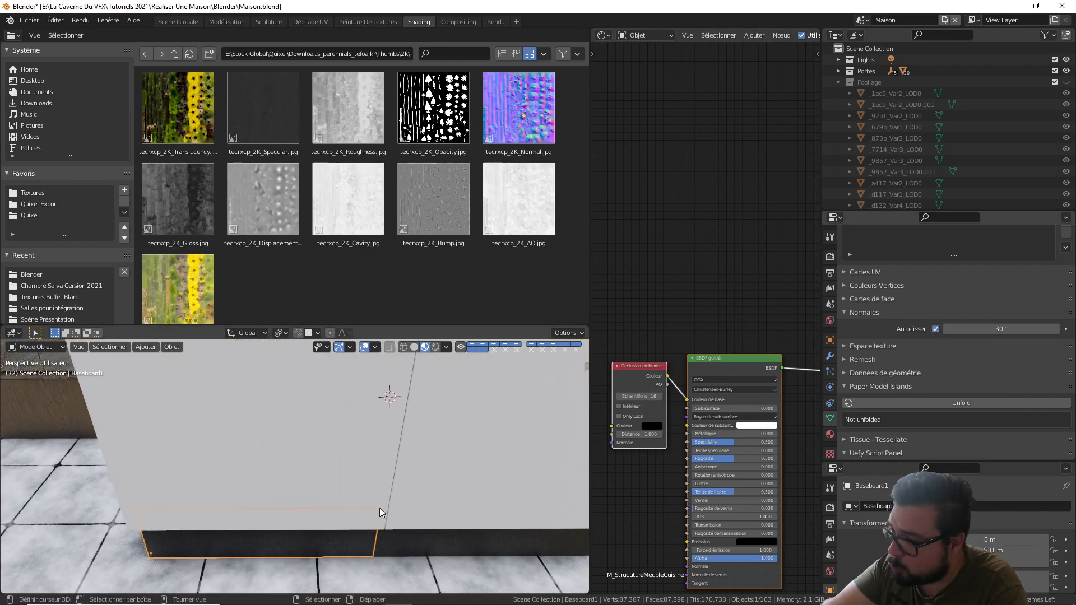
{"action": "left_click", "coordinate": [486, 528]}
{"action": "left_click", "coordinate": [934, 329]}
- Enable Auto Smooth for the middle floor cabinet's door and countertop
{"action": "left_click", "coordinate": [572, 430]}
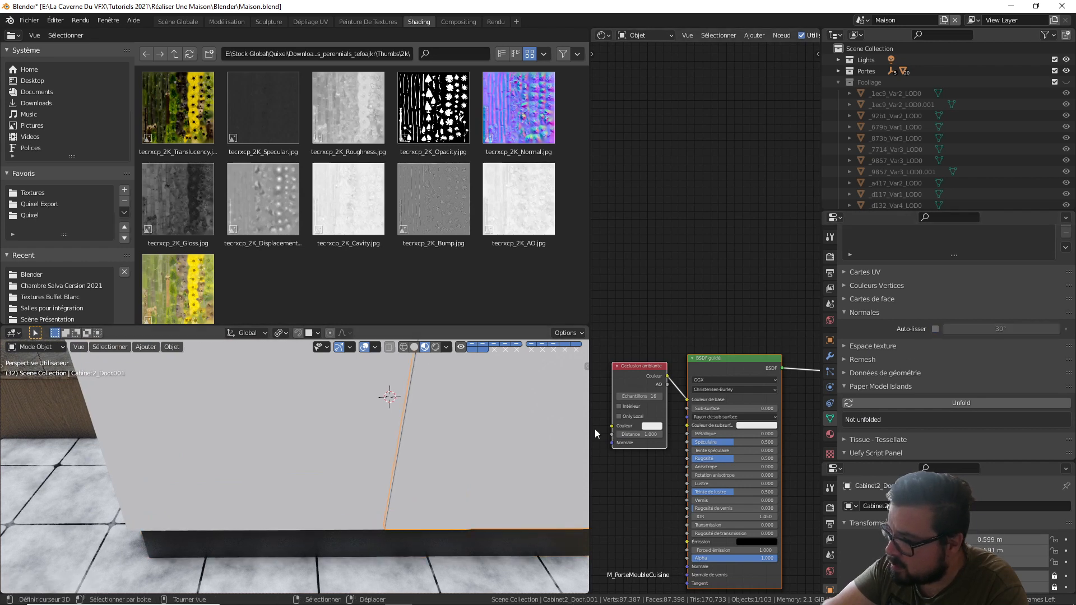
{"action": "left_click", "coordinate": [935, 329]}
{"action": "middle_click_drag", "start_coordinate": [593, 381], "coordinate": [429, 571], "text": "shift"}
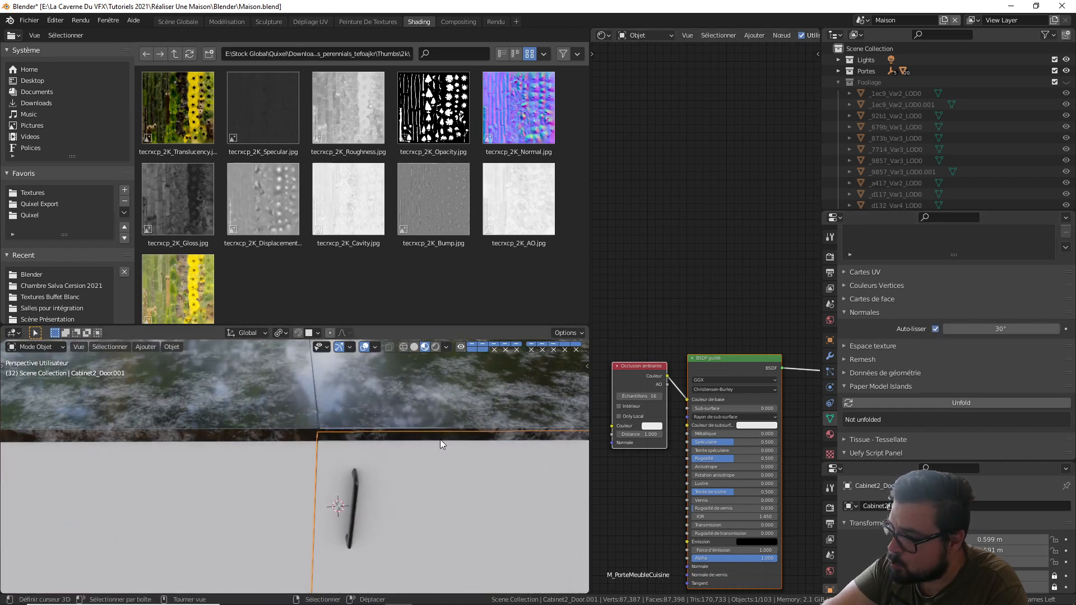
{"action": "left_click", "coordinate": [526, 418]}
{"action": "left_click", "coordinate": [935, 329]}
- Enable Auto Smooth for the third floor cabinet's countertop, door and baseboard
{"action": "middle_click_drag", "start_coordinate": [511, 529], "coordinate": [488, 432], "text": "shift"}
{"action": "left_click", "coordinate": [488, 432]}
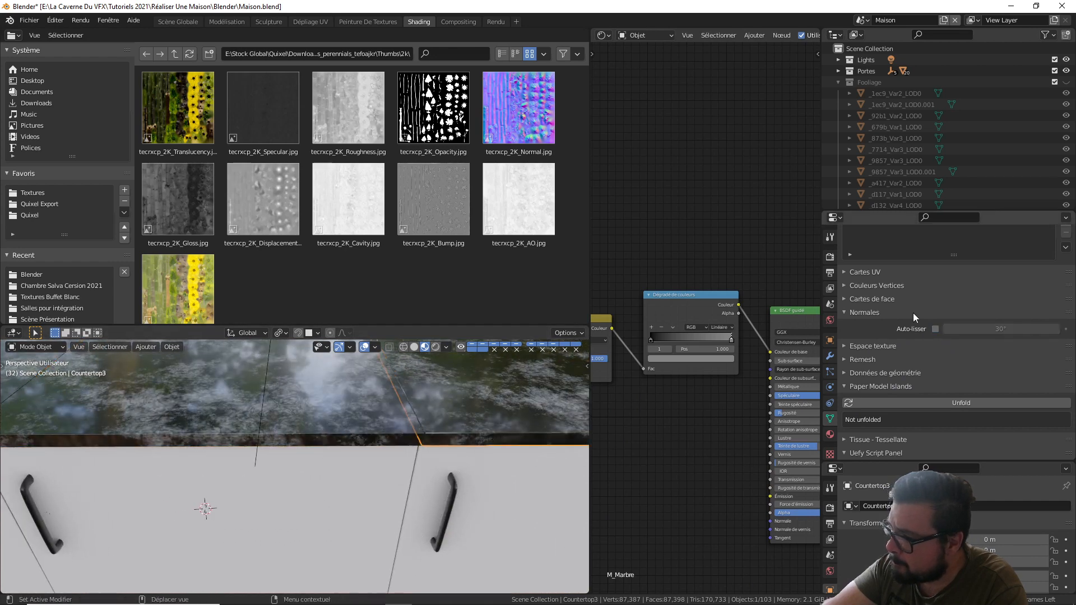
{"action": "left_click", "coordinate": [586, 459]}
{"action": "left_click", "coordinate": [937, 328]}
{"action": "middle_click_drag", "start_coordinate": [409, 486], "coordinate": [374, 281], "text": "shift"}
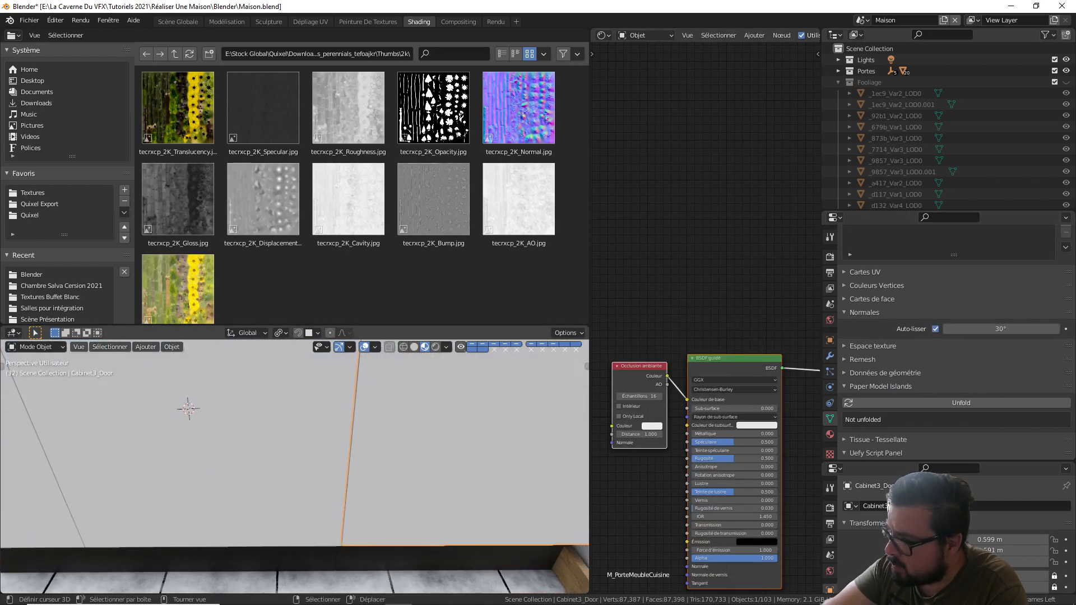
{"action": "scroll", "coordinate": [418, 564], "scroll_direction": "up", "scroll_amount": 1}
{"action": "left_click", "coordinate": [418, 564]}
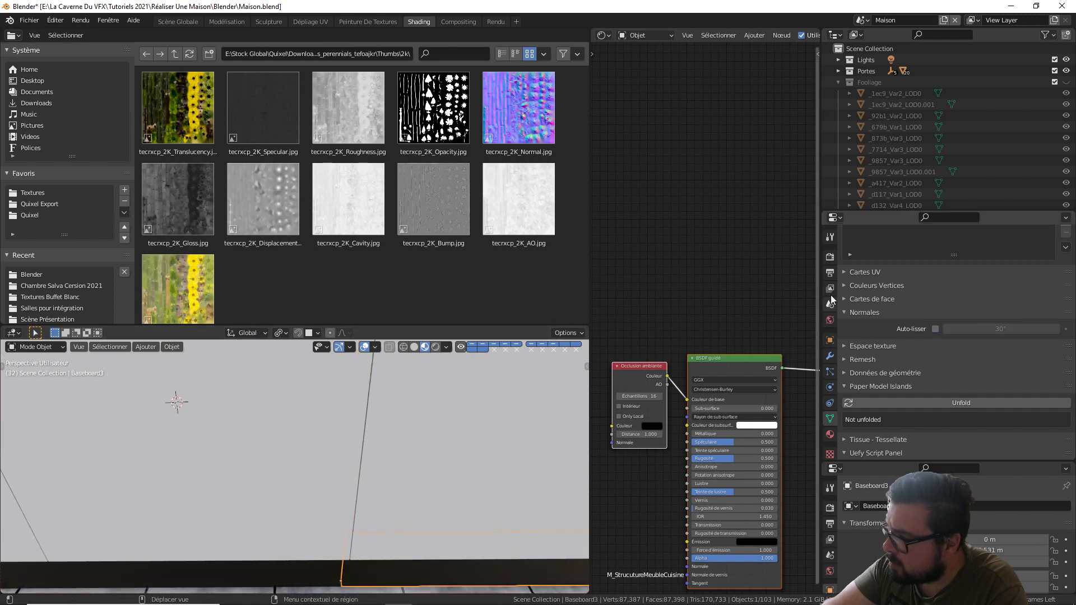
{"action": "left_click", "coordinate": [936, 327]}
- Deselect everything and look over the whole kitchen with its fridge and cabinets
{"action": "scroll", "coordinate": [281, 483], "scroll_direction": "down", "scroll_amount": 5}
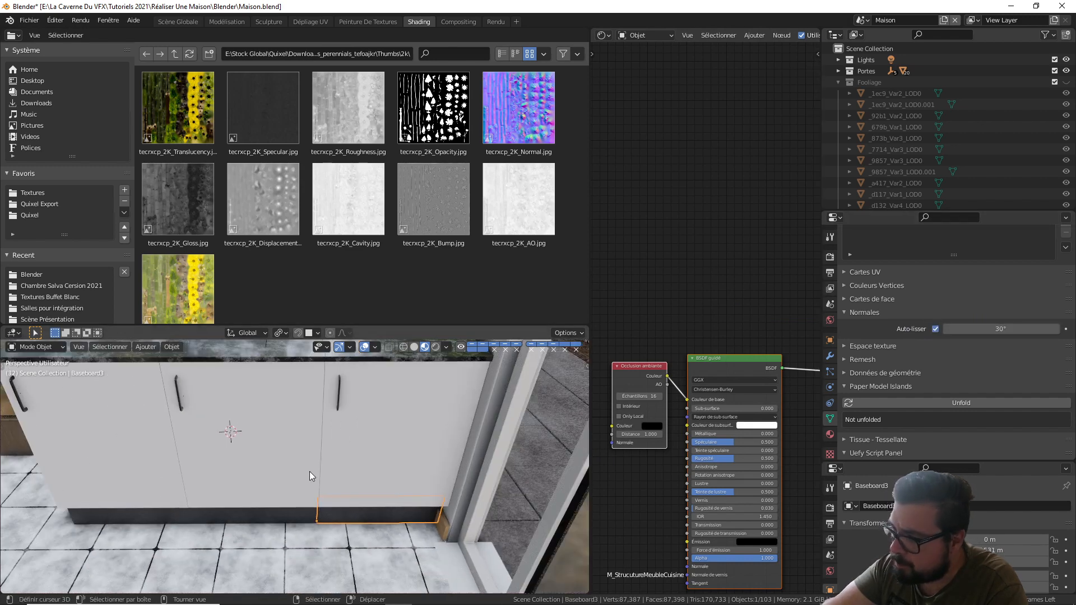
{"action": "key", "text": "a"}
{"action": "left_click", "coordinate": [332, 413]}
{"action": "middle_click_drag", "start_coordinate": [332, 412], "coordinate": [409, 428]}
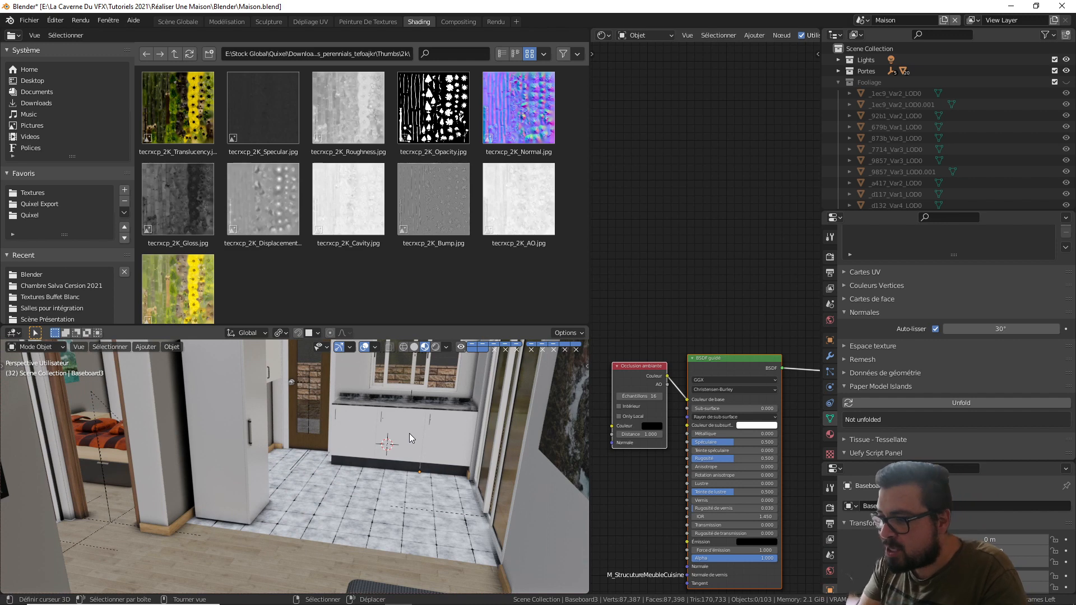
{"action": "middle_click_drag", "start_coordinate": [410, 437], "coordinate": [460, 509]}
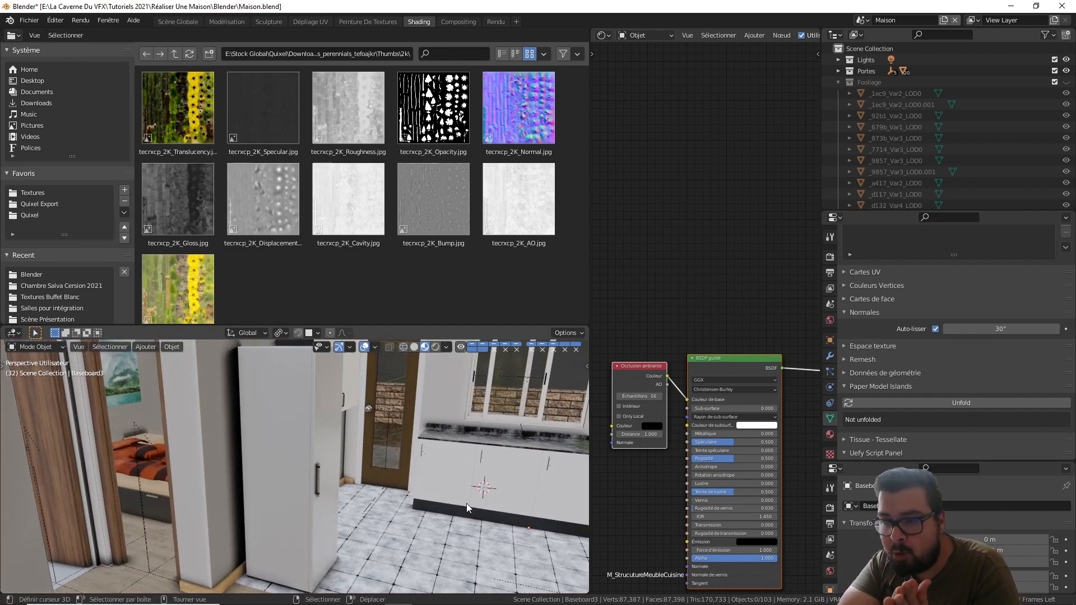